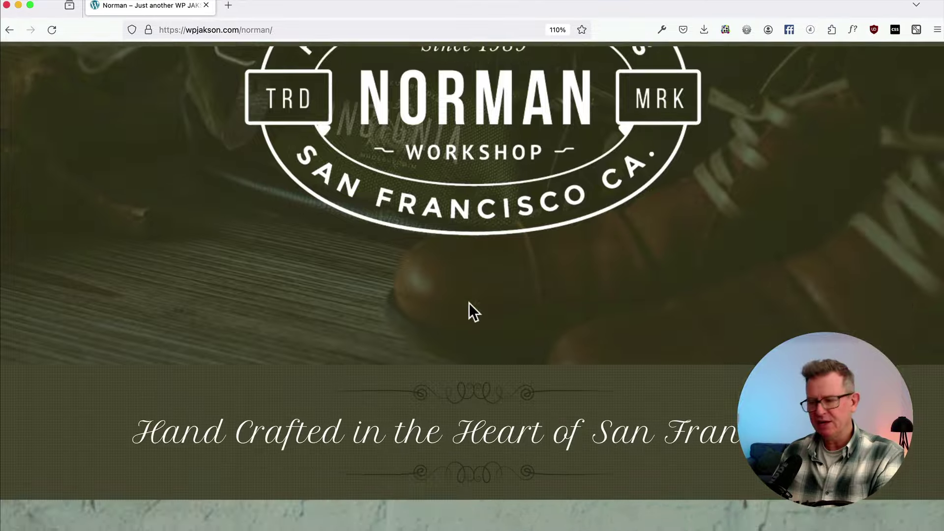
# Step: Review the Norman demo page's design from the hero logo through the workshop gallery and appointment form to the footer
pyautogui.scroll(-5, 468, 310)
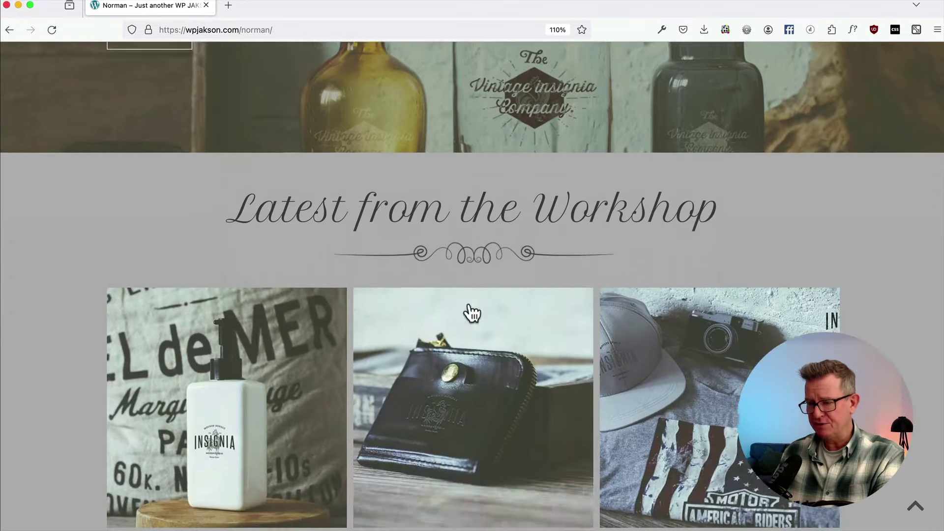
pyautogui.scroll(15, 470, 311)
pyautogui.scroll(-1, 497, 220)
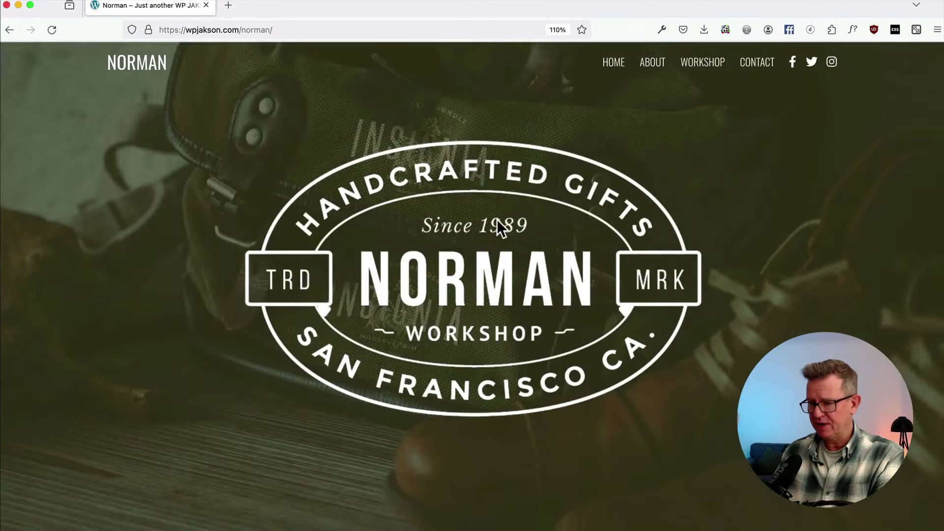
pyautogui.scroll(-8, 500, 240)
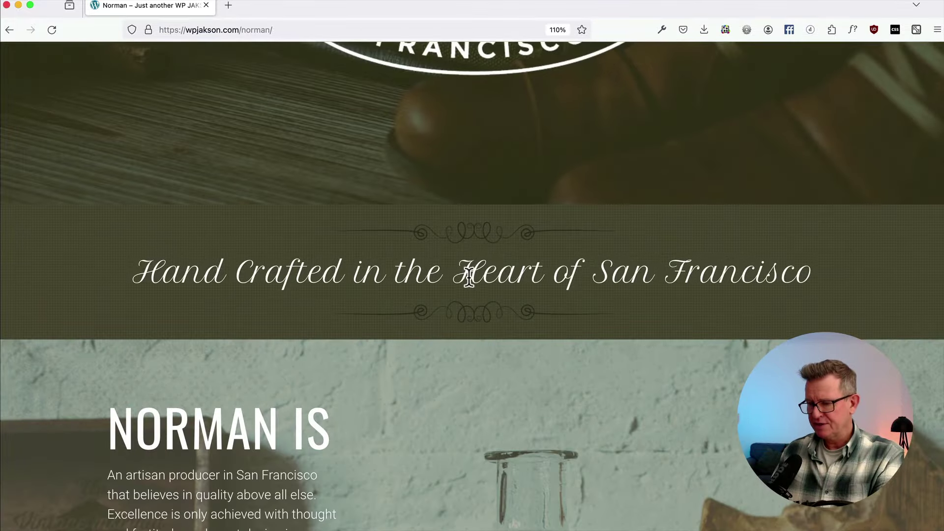
pyautogui.scroll(-7, 468, 276)
pyautogui.scroll(-12, 392, 301)
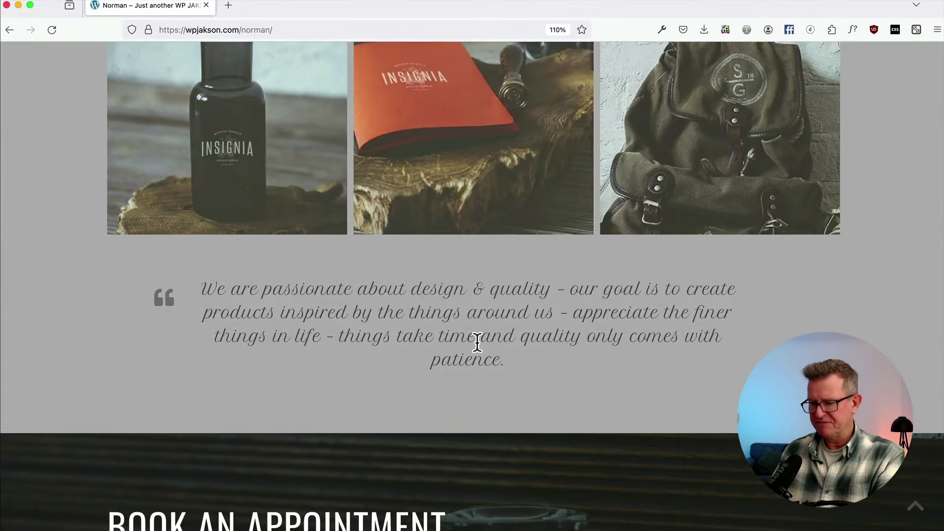
pyautogui.scroll(-6, 476, 341)
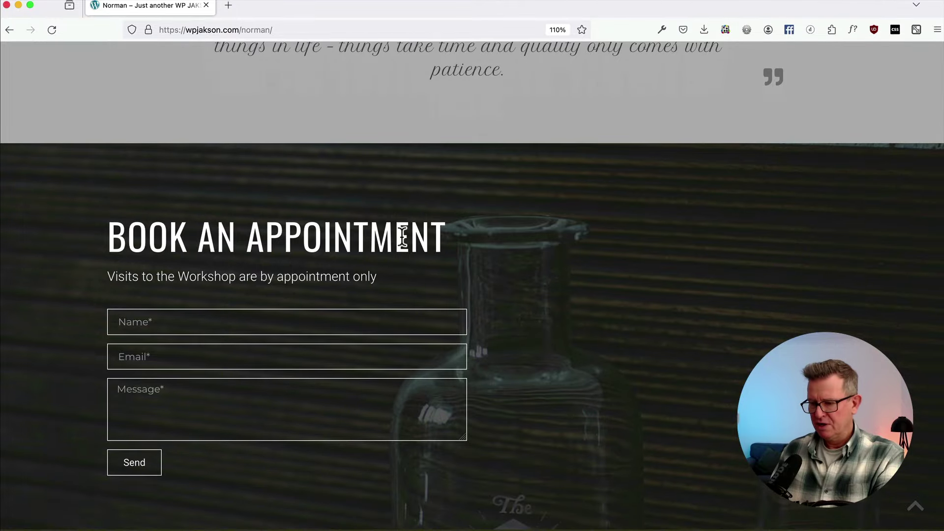
pyautogui.scroll(-4, 401, 236)
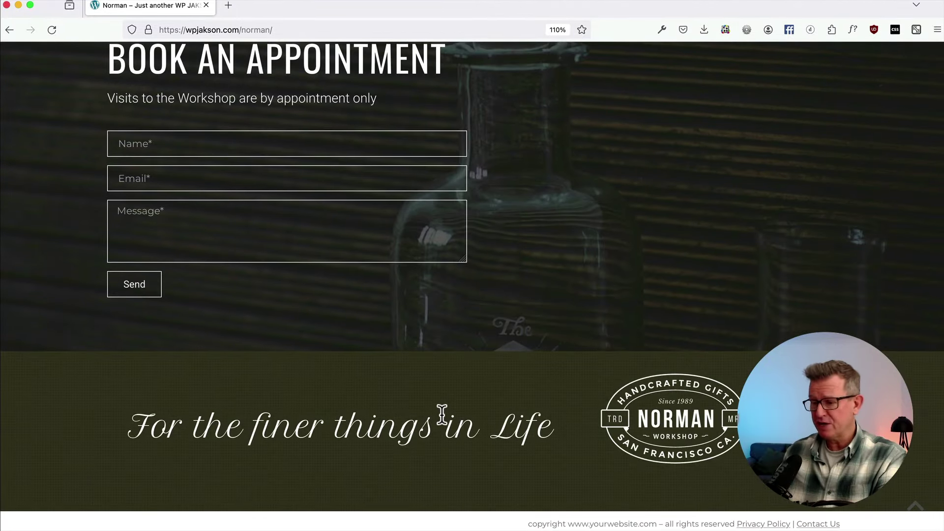
pyautogui.scroll(20, 441, 414)
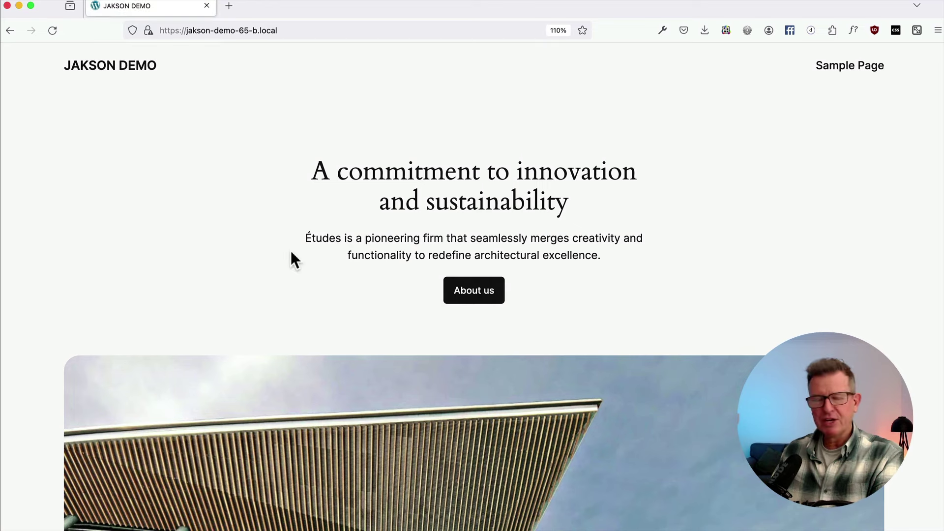
# Step: Switch to the WordPress dashboard in Chrome and activate the Blank Block Starter v2 theme
pyautogui.press('super+Tab')
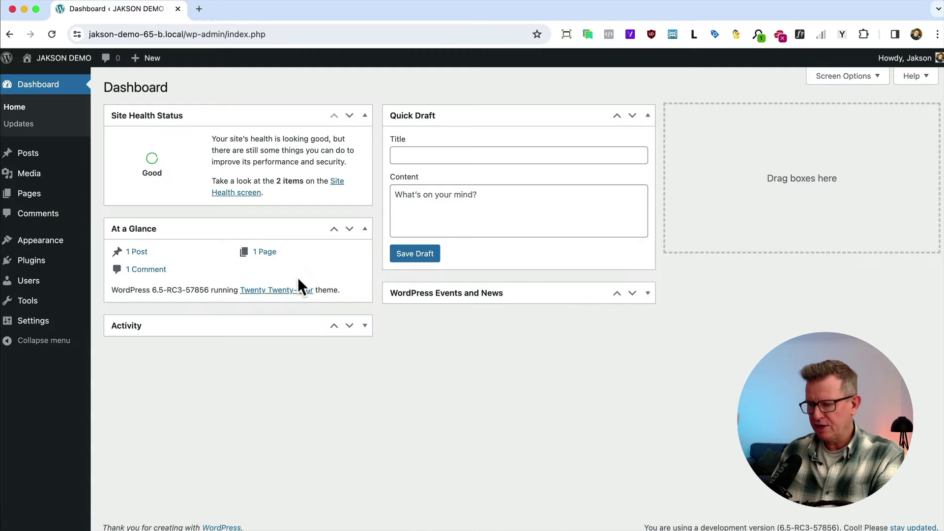
pyautogui.moveTo(41, 240)
pyautogui.click(114, 242)
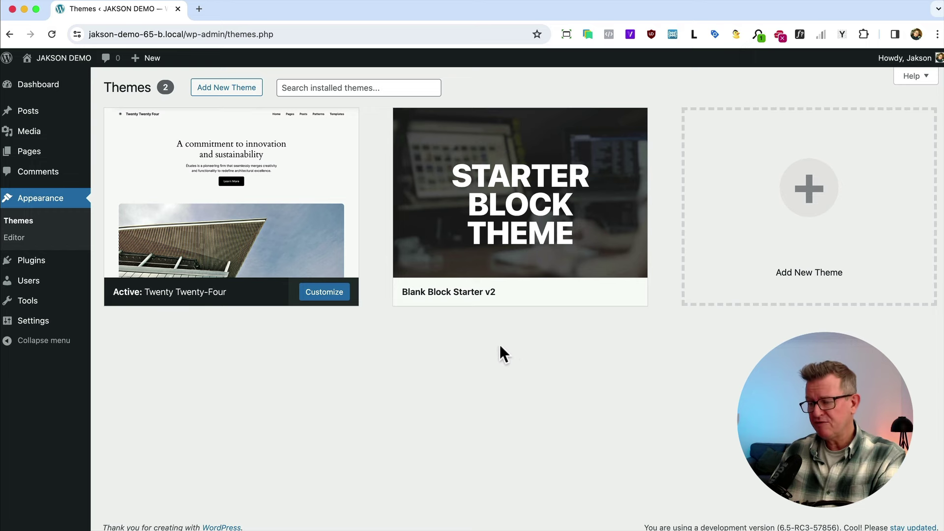
pyautogui.click(558, 292)
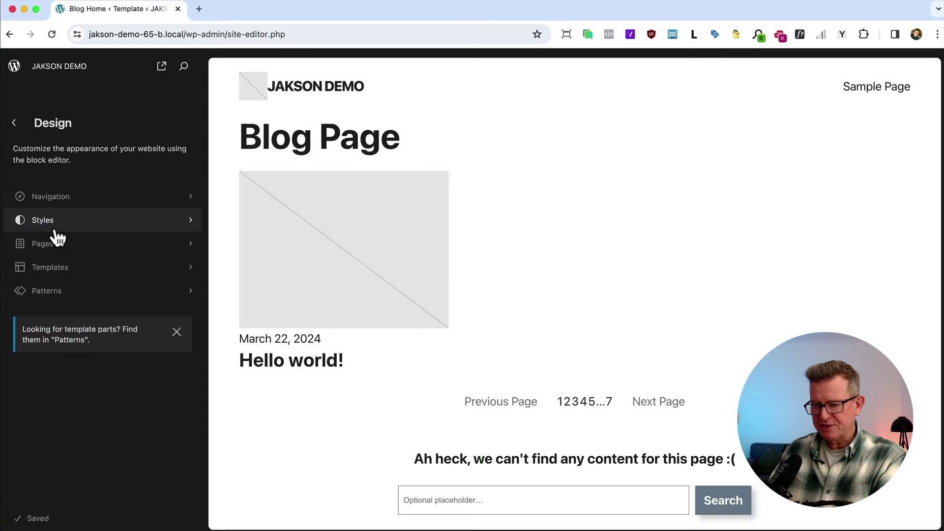
# Step: Open the typography settings in the site editor's global styles, dismissing the welcome guide
pyautogui.click(53, 236)
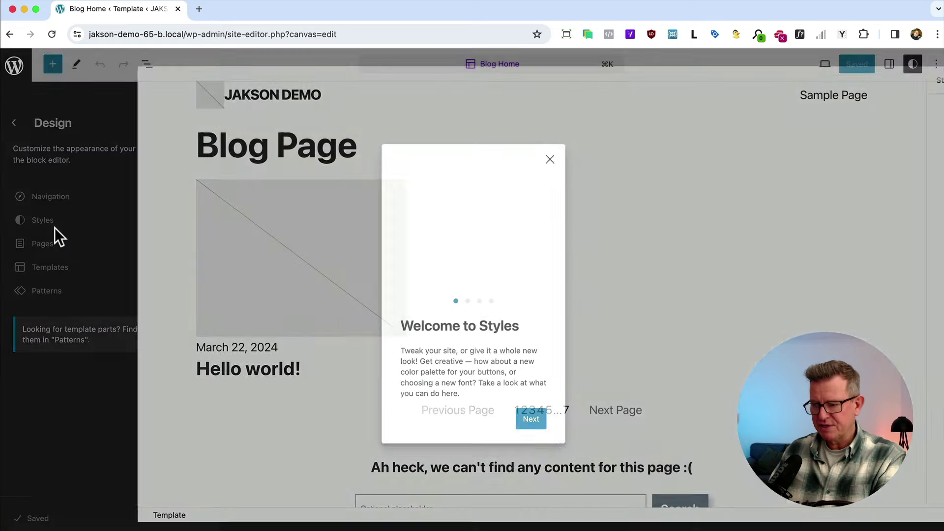
pyautogui.press('Escape')
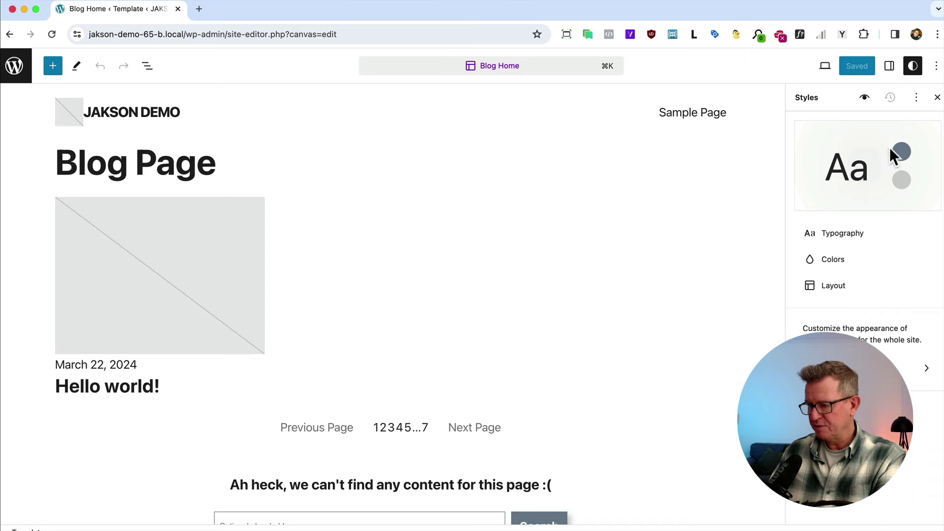
pyautogui.click(839, 231)
# Step: Switch to the Norman page in Firefox and inspect the site title and HOME menu item fonts with WhatFont
pyautogui.press('super+Tab')
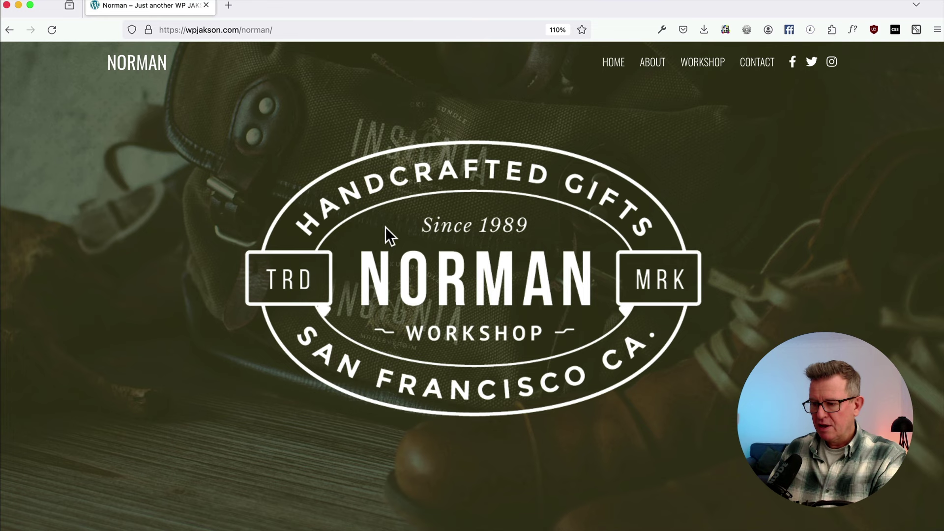
pyautogui.click(851, 29)
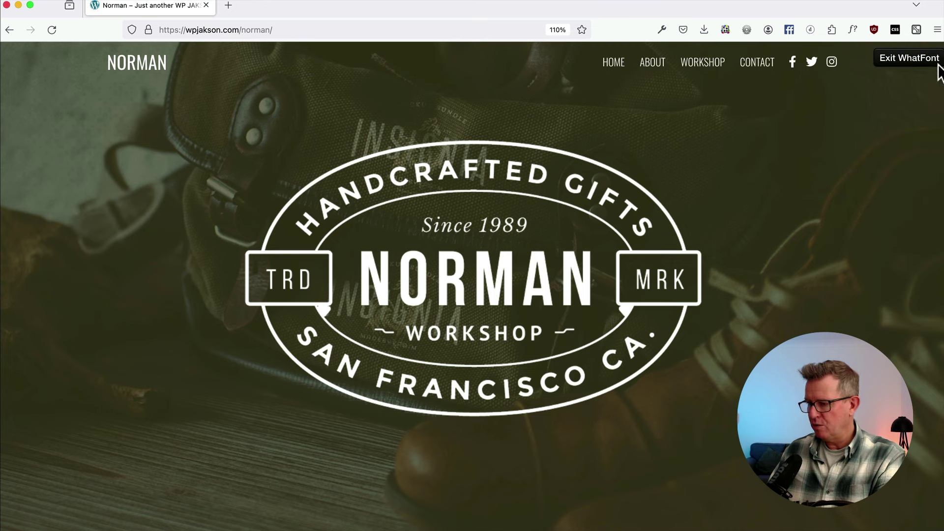
pyautogui.click(139, 66)
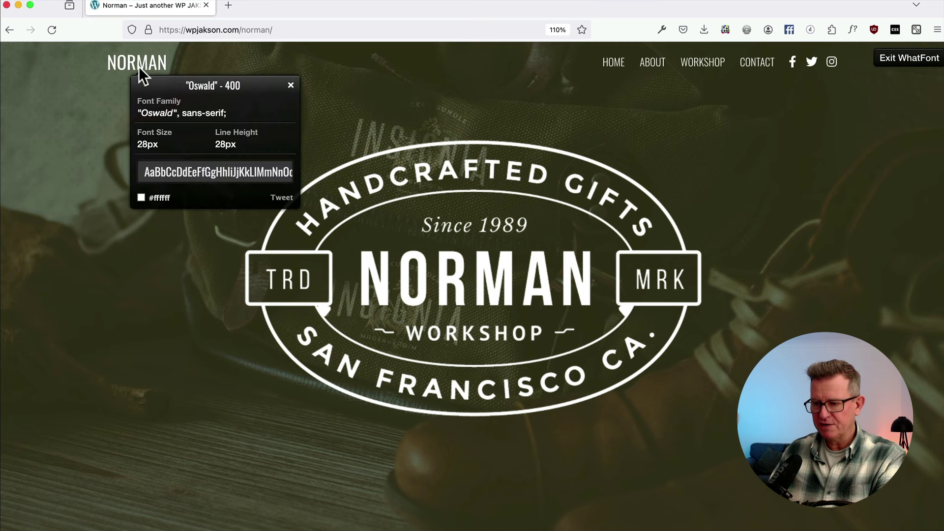
pyautogui.click(618, 64)
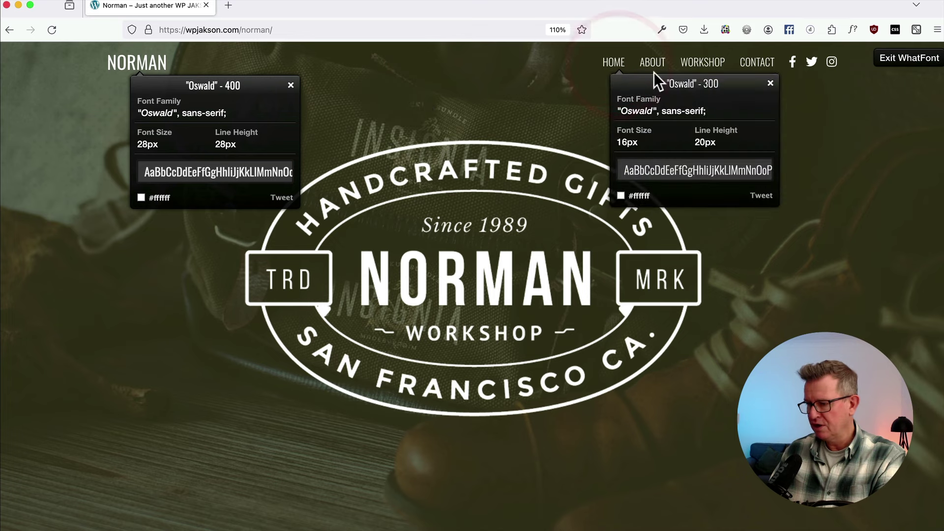
# Step: Inspect the fonts of the "Hand Crafted" tagline, the "NORMAN IS" heading and its paragraph with WhatFont
pyautogui.scroll(-6, 482, 281)
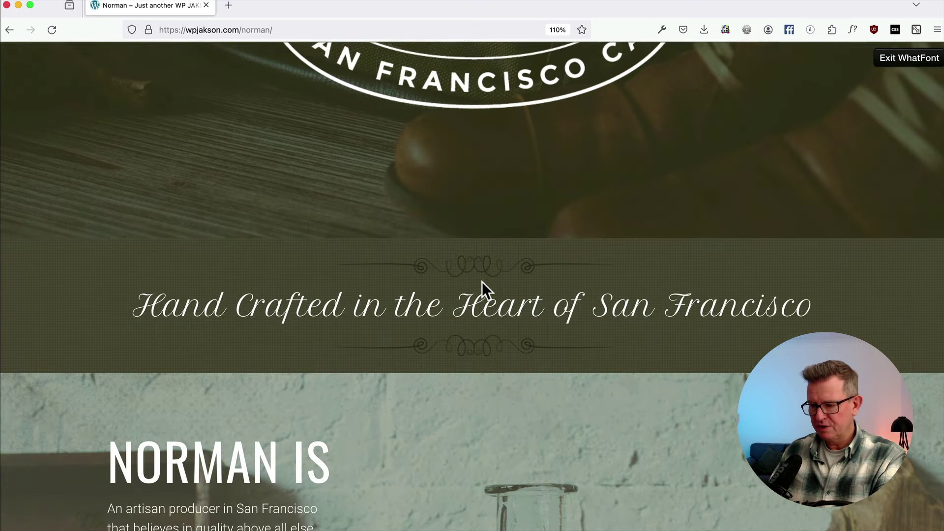
pyautogui.click(461, 307)
pyautogui.scroll(-2, 461, 306)
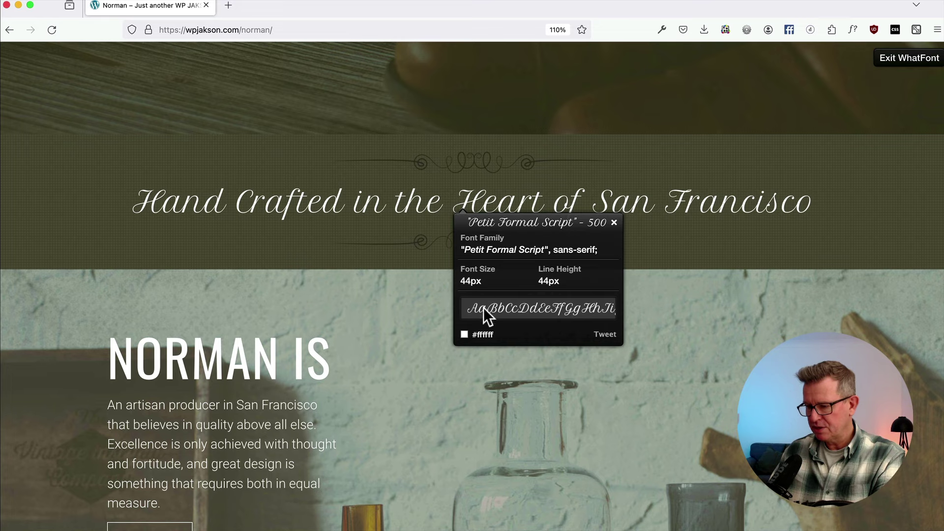
pyautogui.scroll(-3, 317, 231)
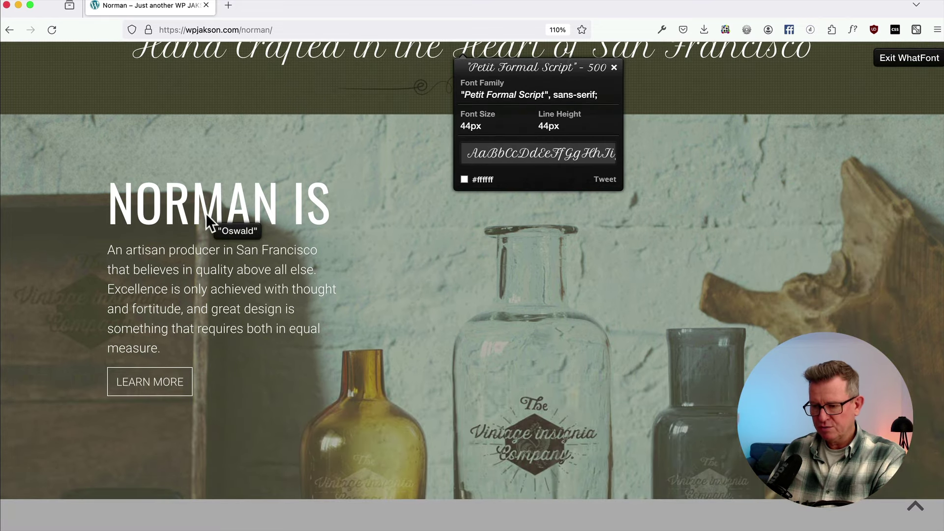
pyautogui.click(264, 205)
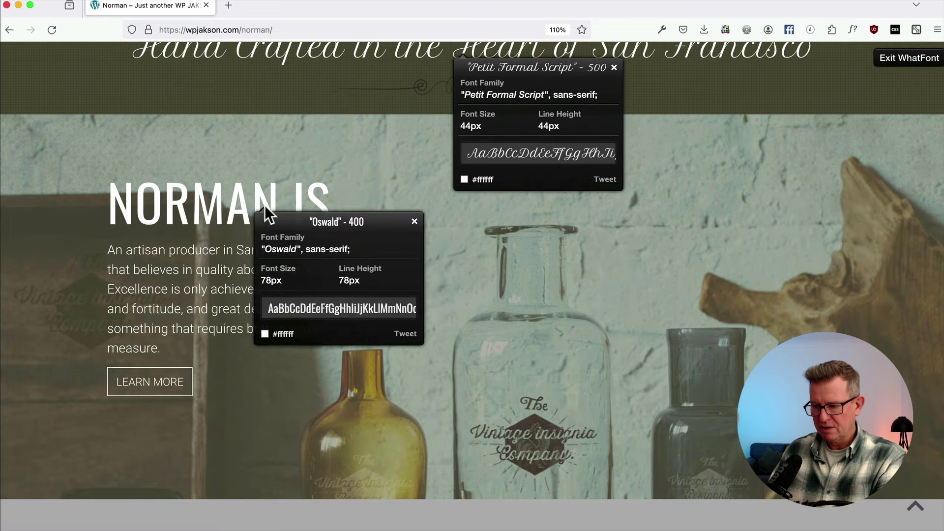
pyautogui.click(164, 282)
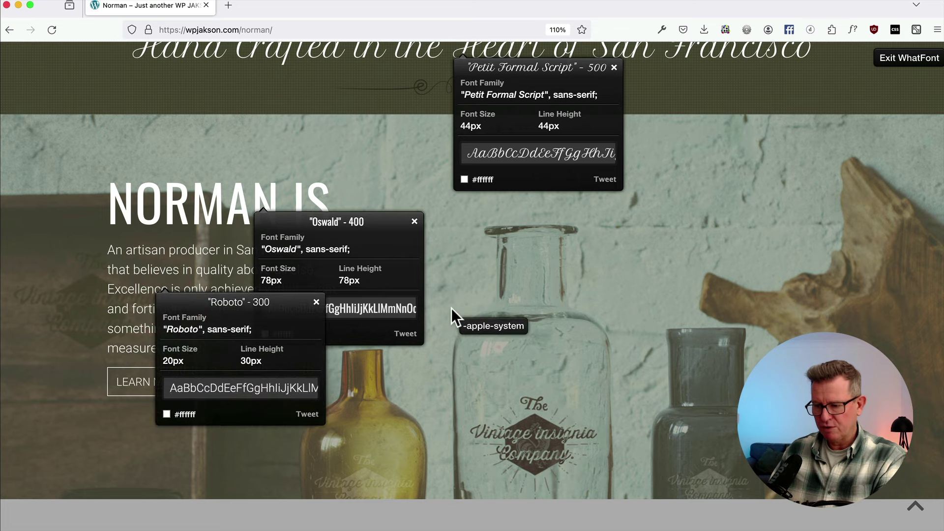
# Step: Inspect the "Book an Appointment" heading's font and look over the remaining sections down to the footer
pyautogui.scroll(-6, 450, 308)
pyautogui.scroll(-7, 443, 235)
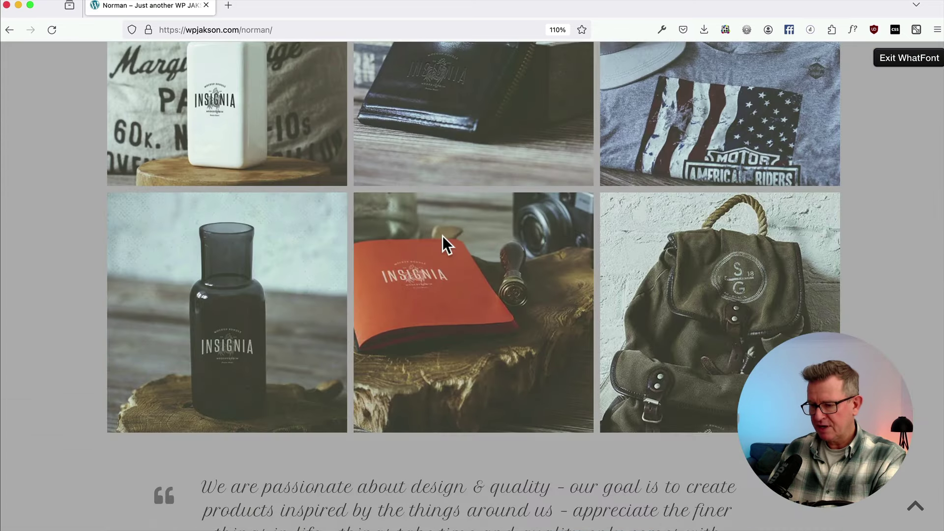
pyautogui.scroll(-5, 443, 235)
pyautogui.scroll(-5, 423, 285)
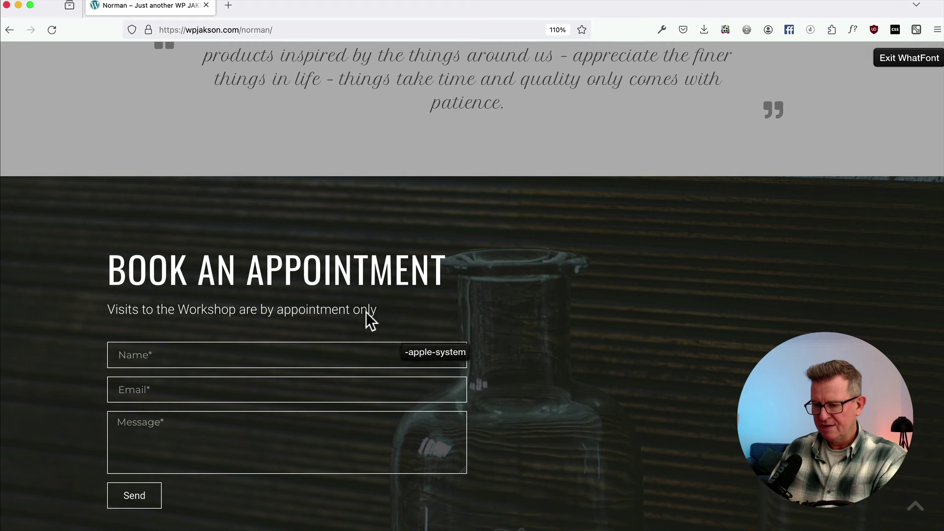
pyautogui.click(311, 265)
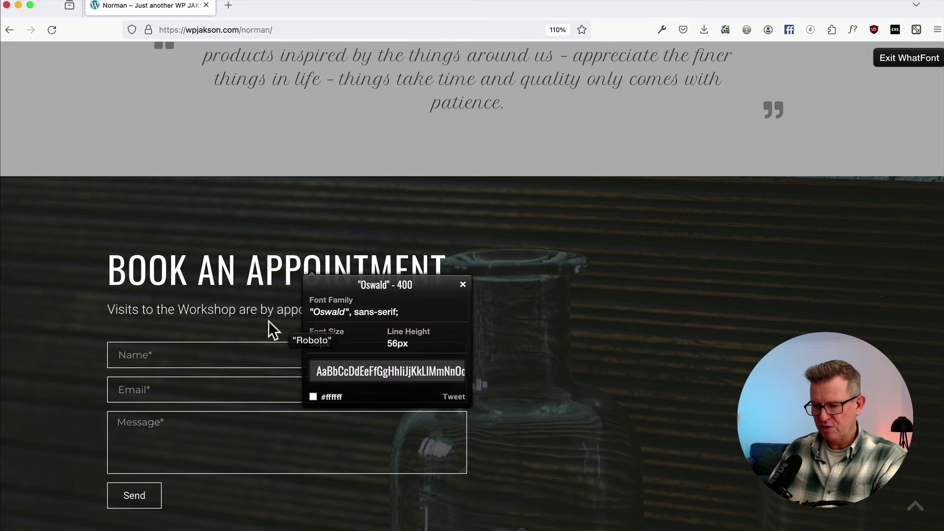
pyautogui.scroll(-5, 639, 349)
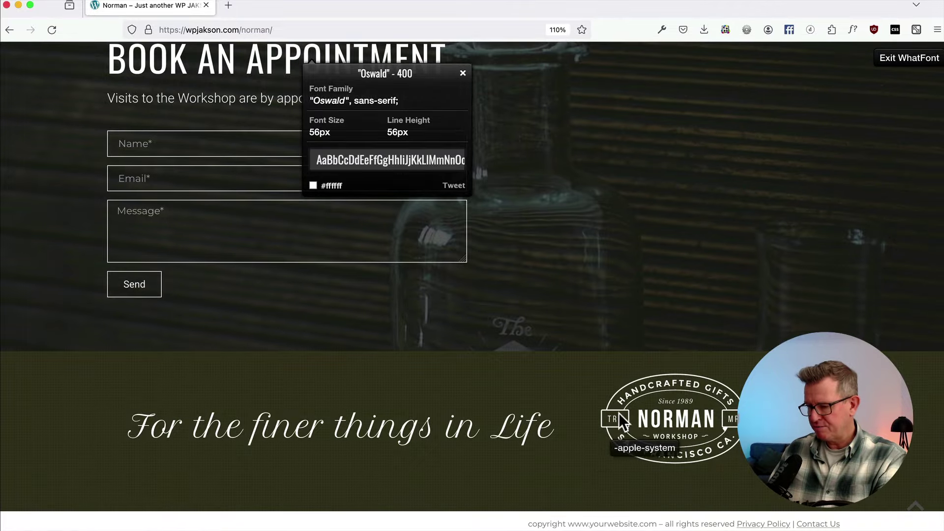
pyautogui.scroll(15, 369, 244)
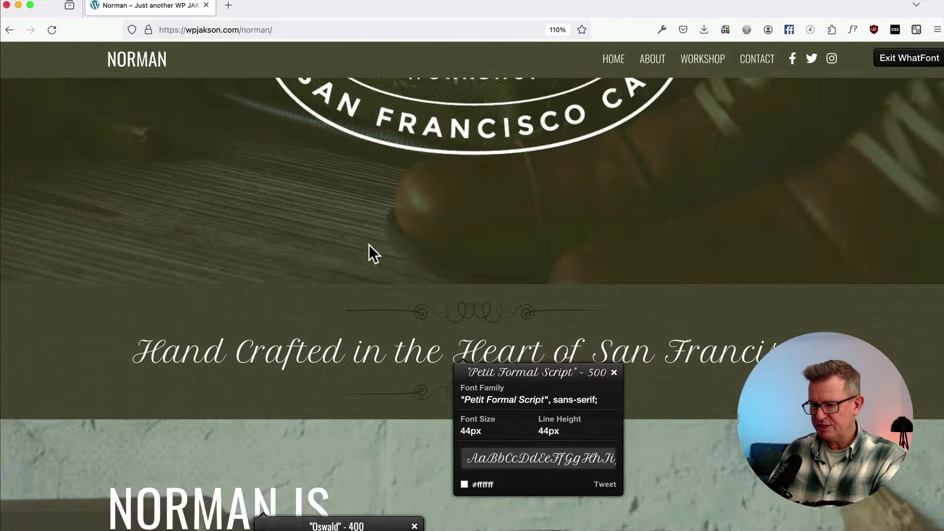
# Step: Switch back to the site editor in Chrome, open the font library and allow access to Google Fonts
pyautogui.press('super+Tab')
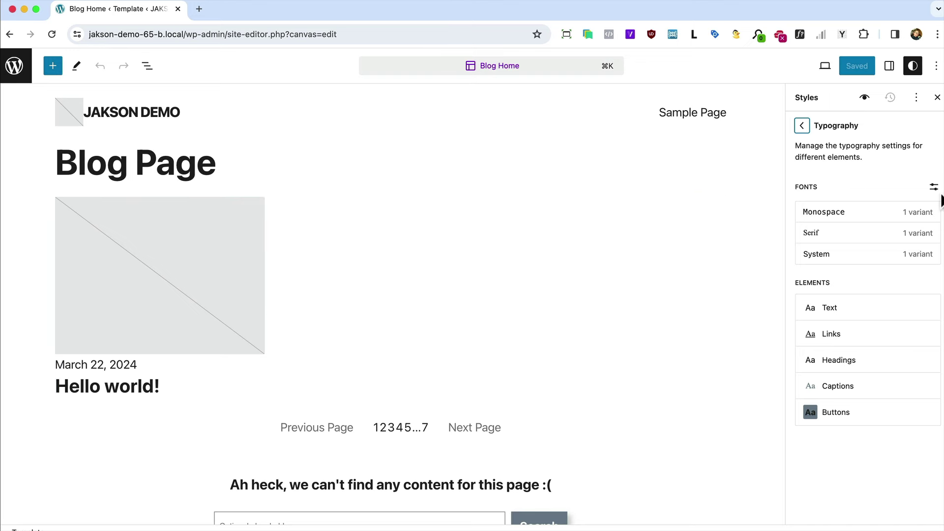
pyautogui.click(933, 188)
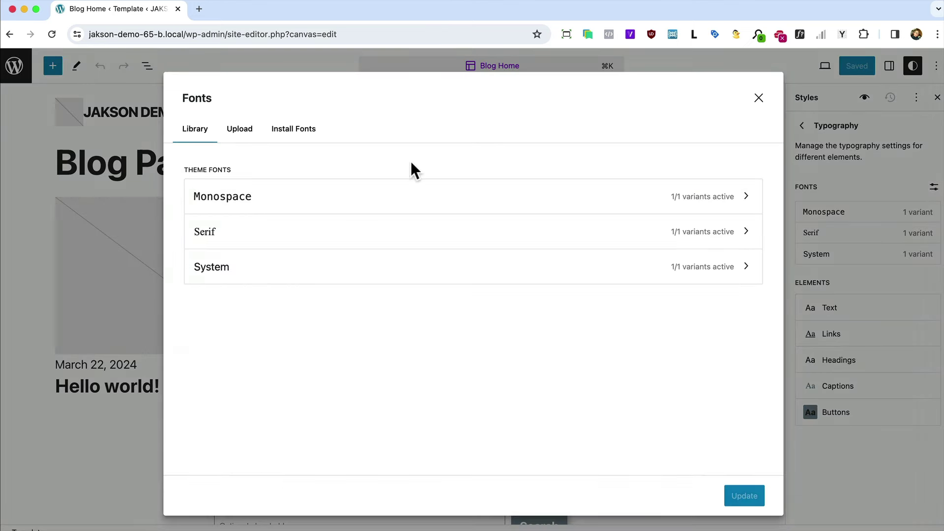
pyautogui.click(303, 129)
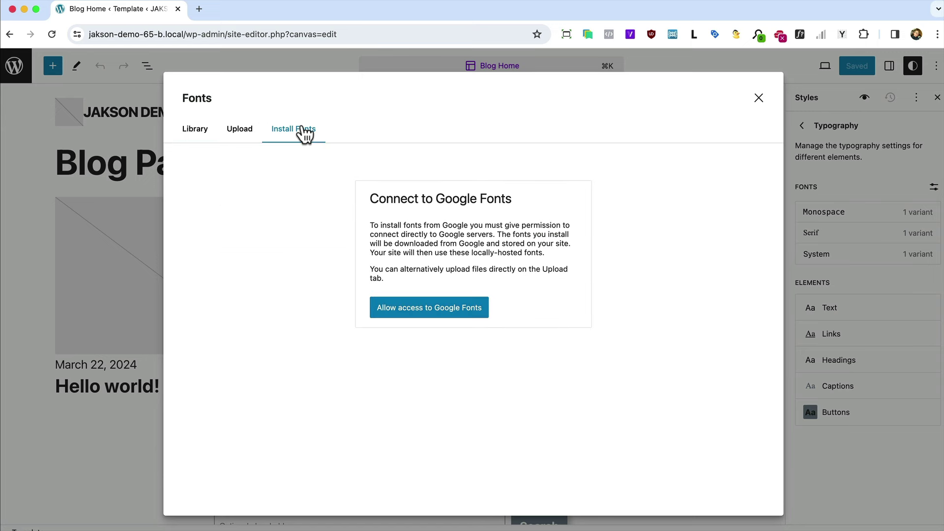
pyautogui.click(424, 316)
# Step: Search Google Fonts for "oswa" and install the Oswald 300 normal and 400 normal variants
pyautogui.click(231, 227)
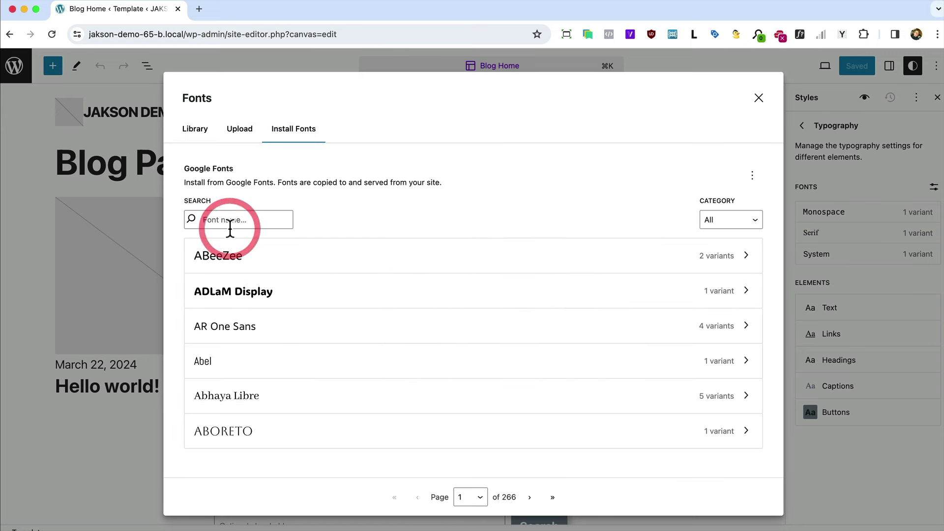
pyautogui.write('osw')
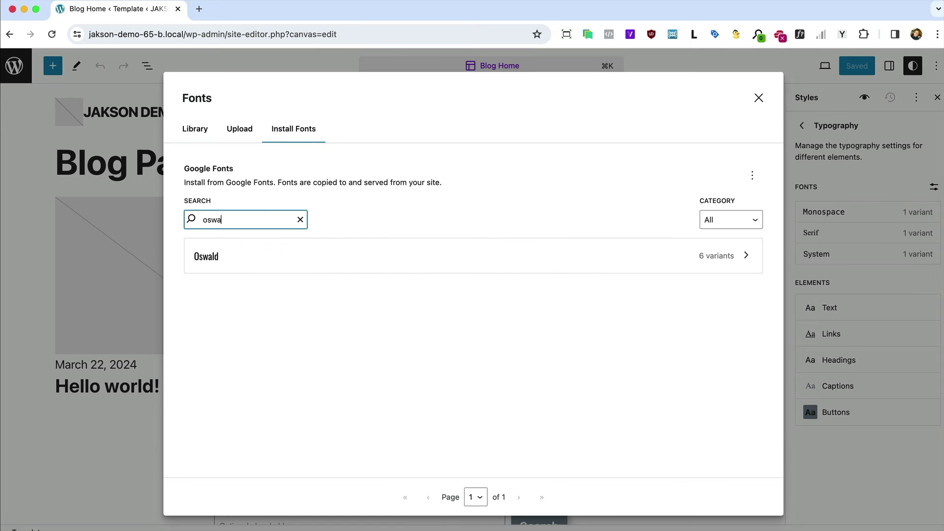
pyautogui.write('a')
pyautogui.click(246, 276)
pyautogui.click(259, 264)
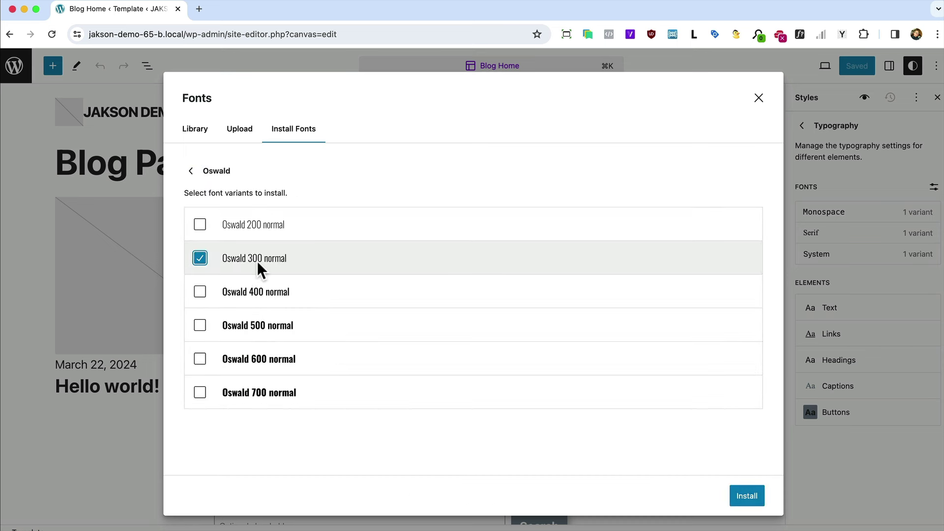
pyautogui.click(741, 497)
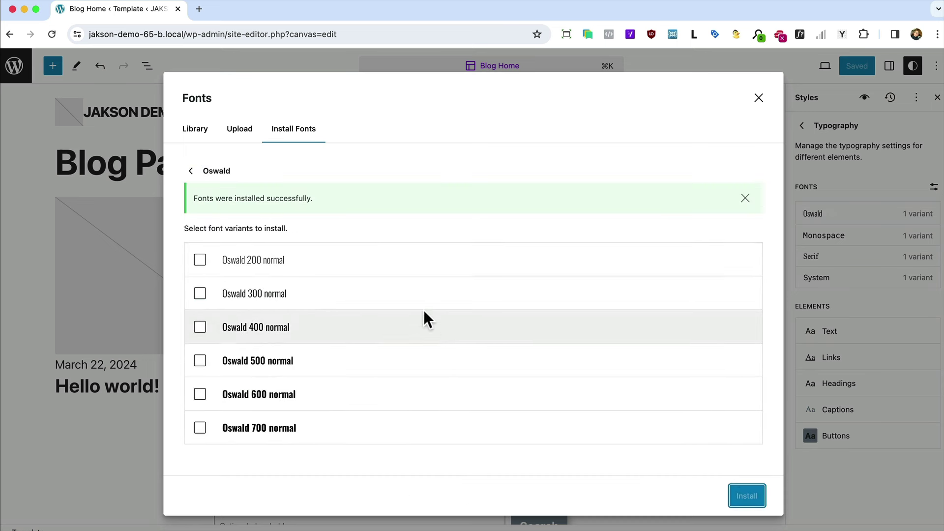
pyautogui.click(257, 327)
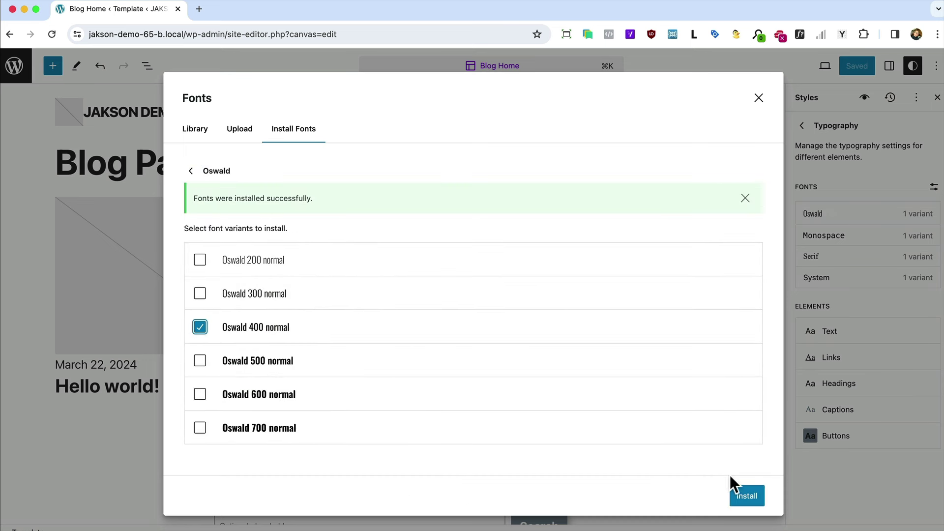
pyautogui.click(744, 499)
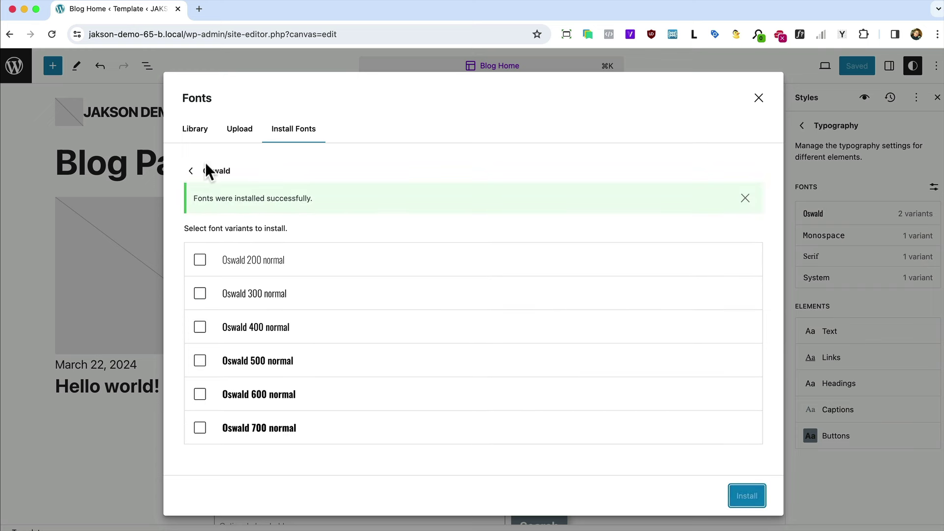
# Step: Search Google Fonts for "roboto" and open the Roboto family's variants
pyautogui.click(191, 170)
pyautogui.click(238, 219)
pyautogui.write('ropr')
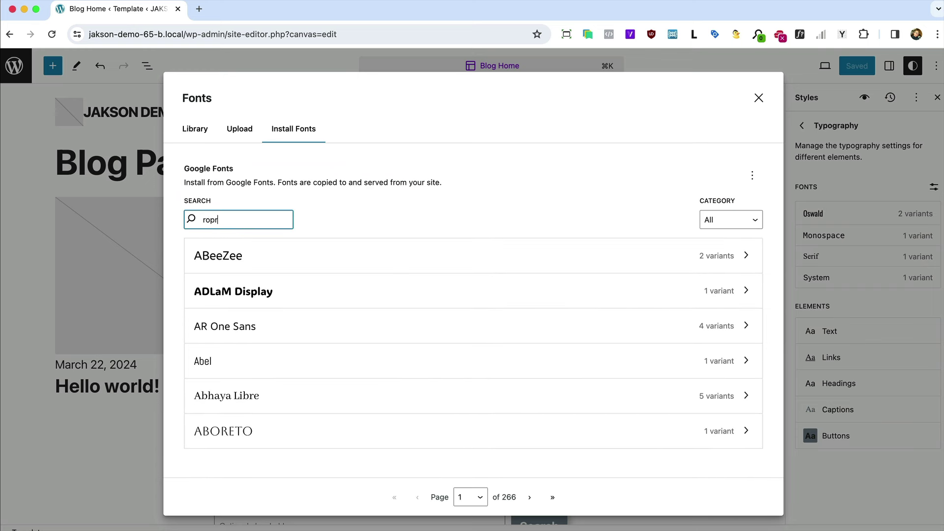
pyautogui.press('BackSpace')
pyautogui.press('BackSpace')
pyautogui.write('boto')
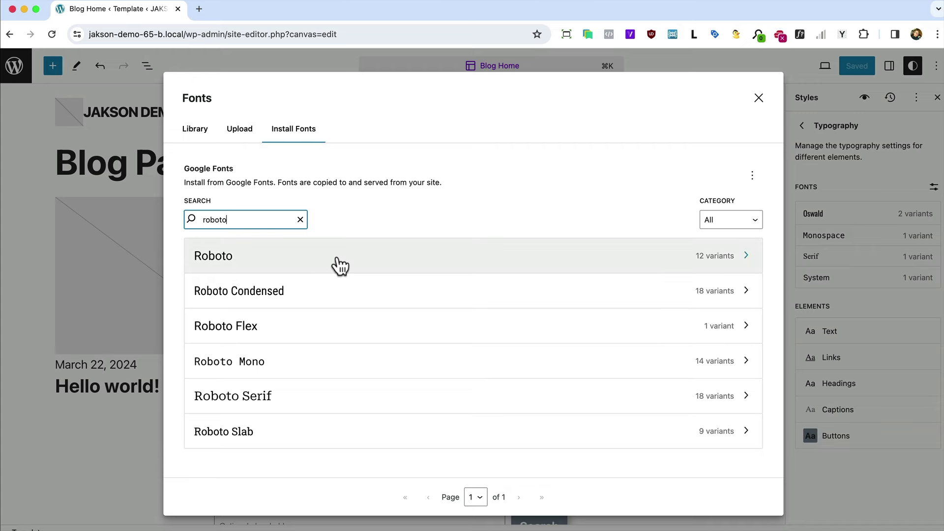
pyautogui.click(337, 256)
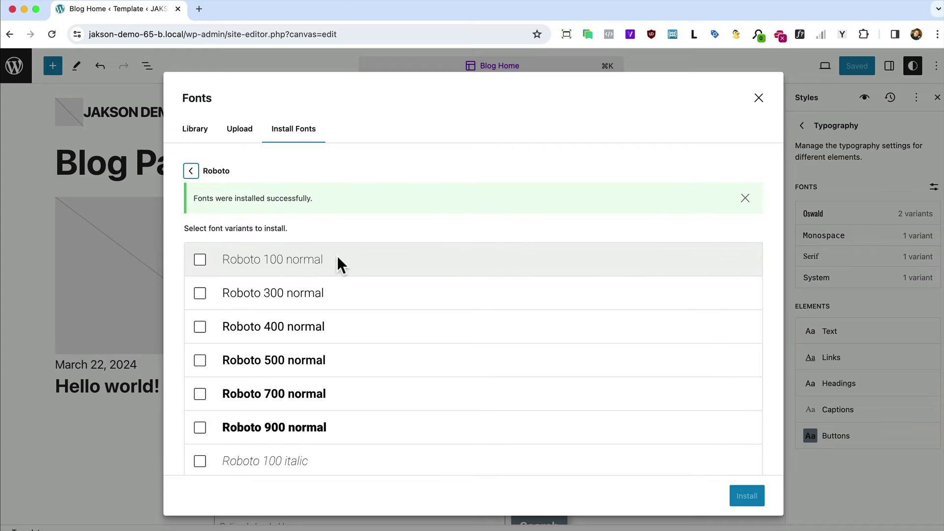
# Step: Recheck the Norman page's fonts in Firefox, return to the font library in Chrome and install the Roboto 300 normal variant
pyautogui.rightClick(337, 256)
pyautogui.press('super+Tab')
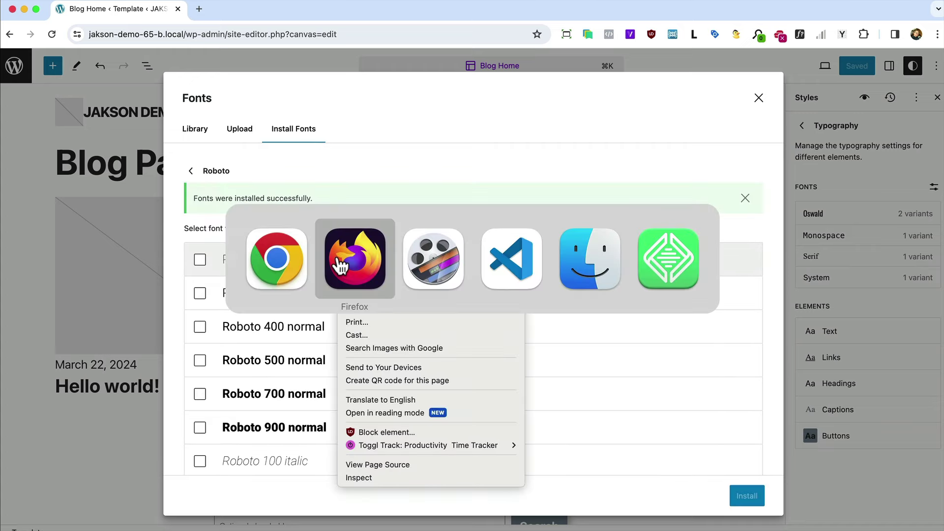
pyautogui.scroll(5, 315, 276)
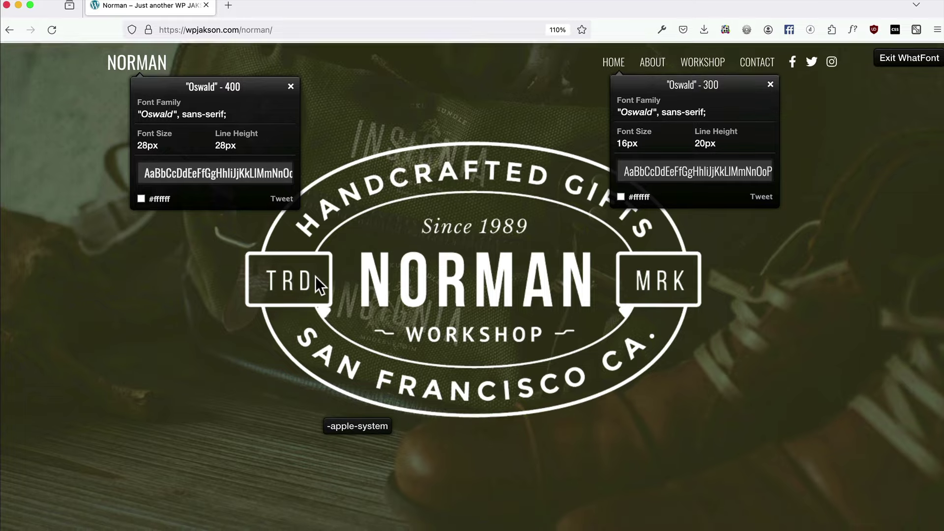
pyautogui.scroll(-5, 314, 276)
pyautogui.scroll(-5, 315, 276)
pyautogui.press('super+Tab')
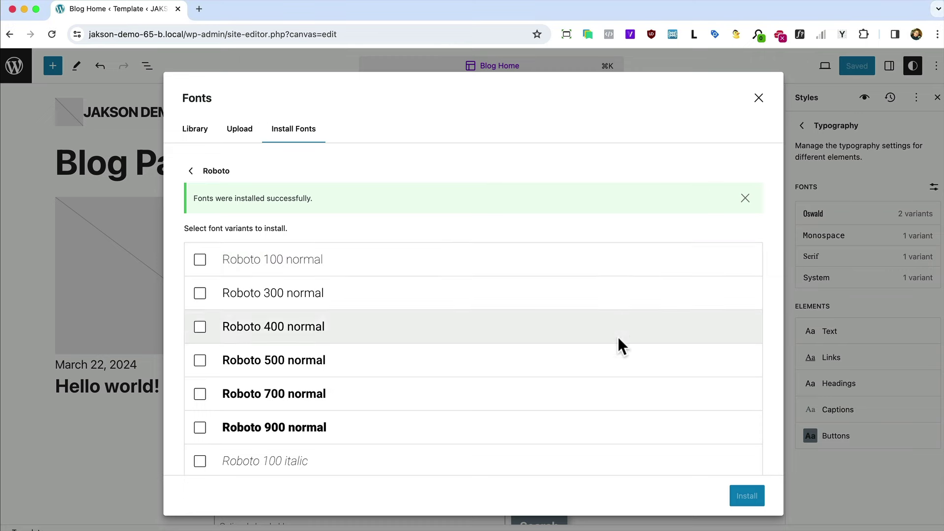
pyautogui.click(200, 293)
pyautogui.click(739, 497)
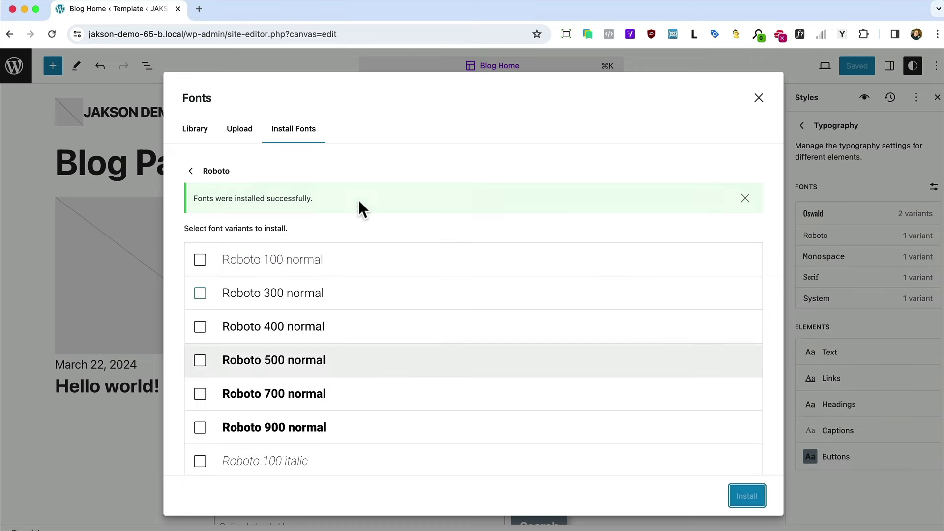
# Step: Search Google Fonts for "petit", install the Petit Formal Script 400 normal variant and close the font library
pyautogui.click(191, 171)
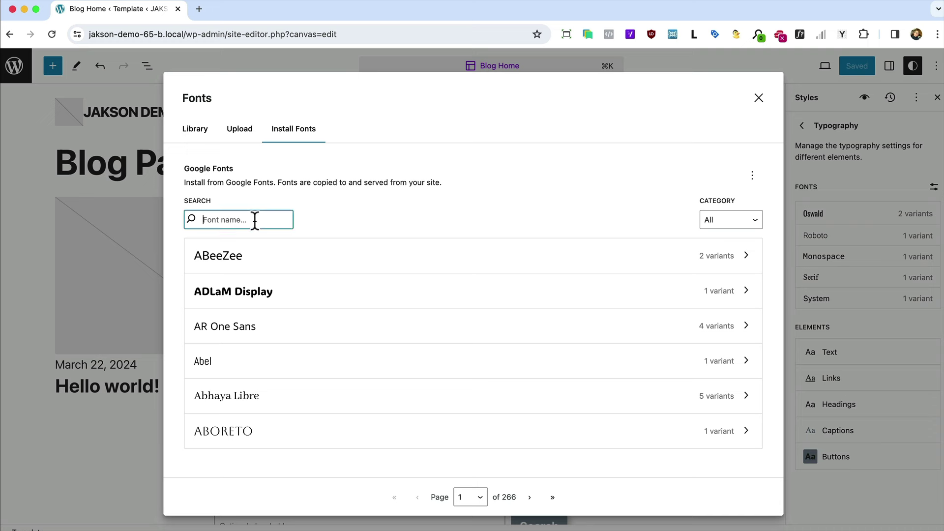
pyautogui.write('pete')
pyautogui.press('BackSpace')
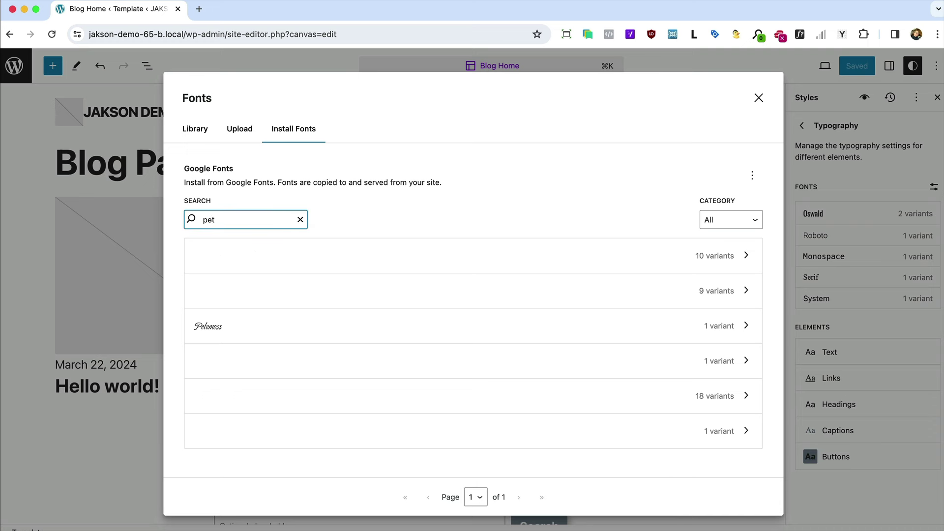
pyautogui.write('it')
pyautogui.click(315, 256)
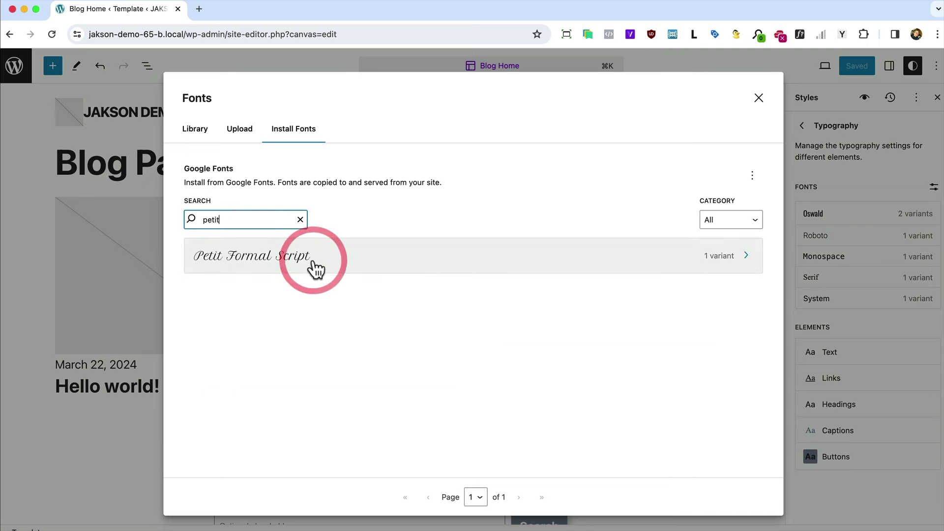
pyautogui.click(223, 262)
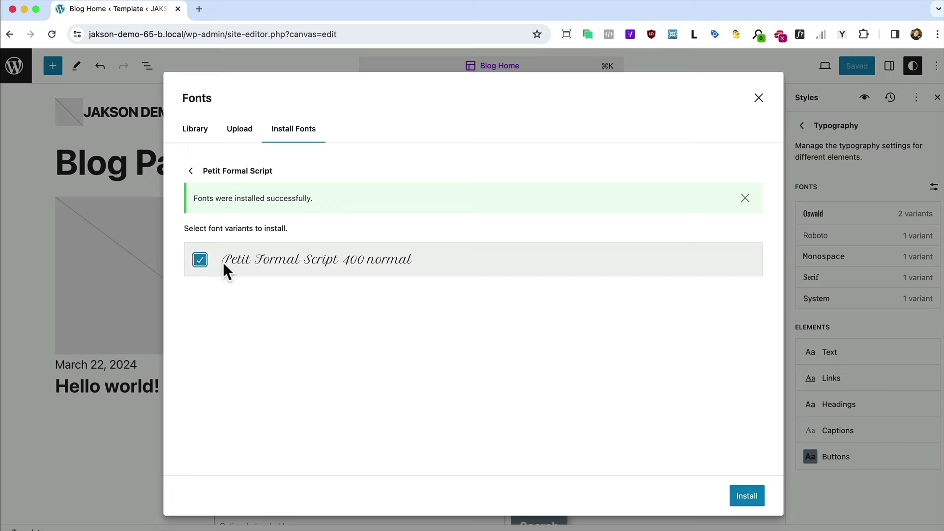
pyautogui.click(743, 497)
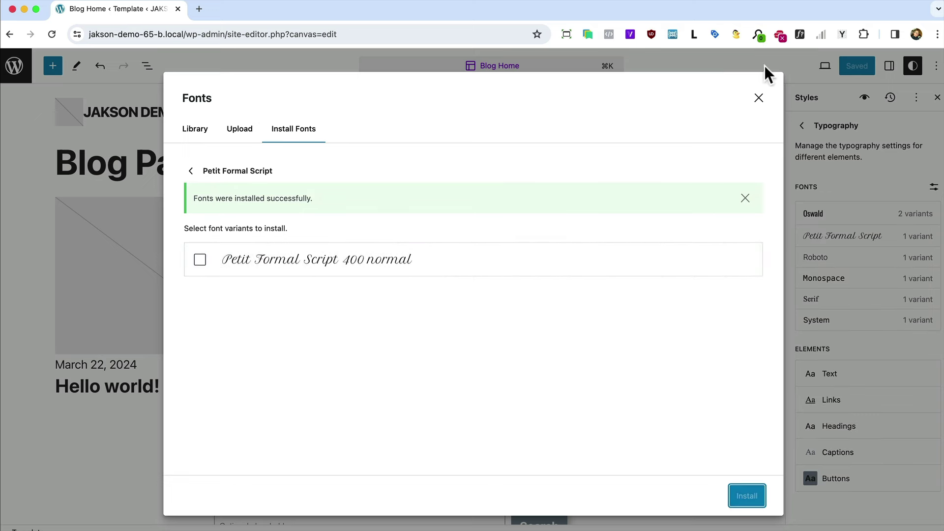
pyautogui.click(758, 98)
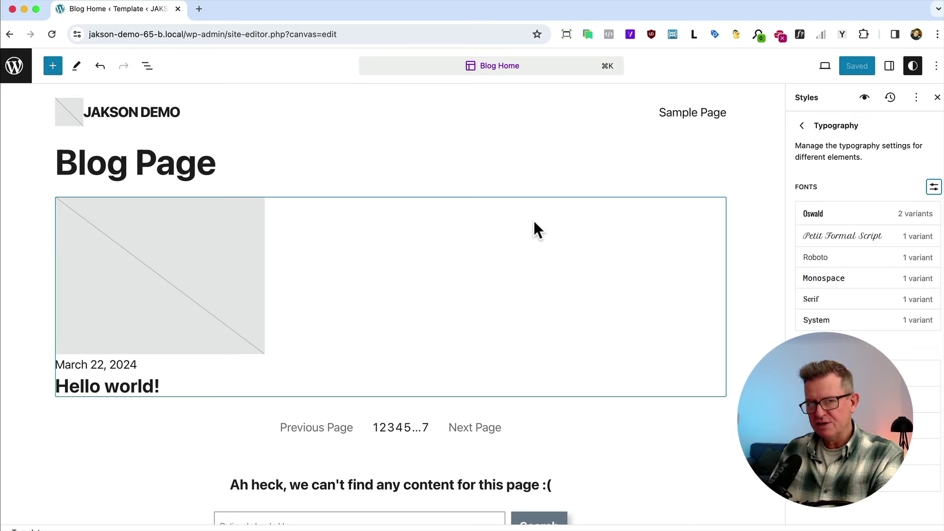
# Step: Switch to the Norman page in Firefox, exit WhatFont and look over the hero and "Hand Crafted" tagline sections
pyautogui.press('super+Tab')
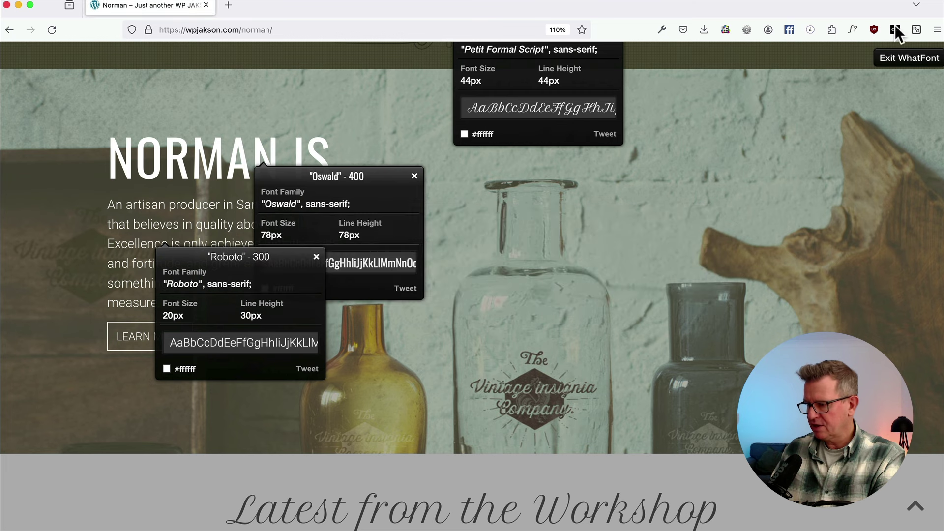
pyautogui.click(906, 54)
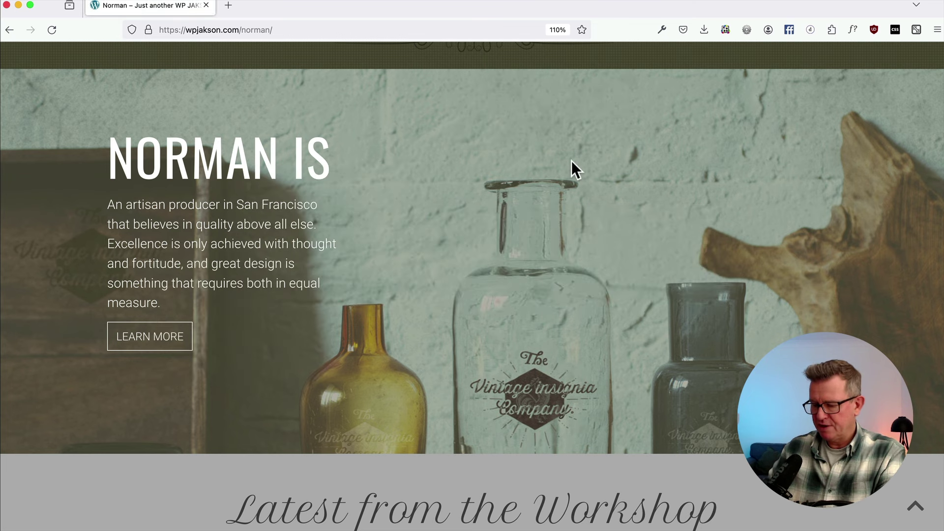
pyautogui.scroll(10, 361, 134)
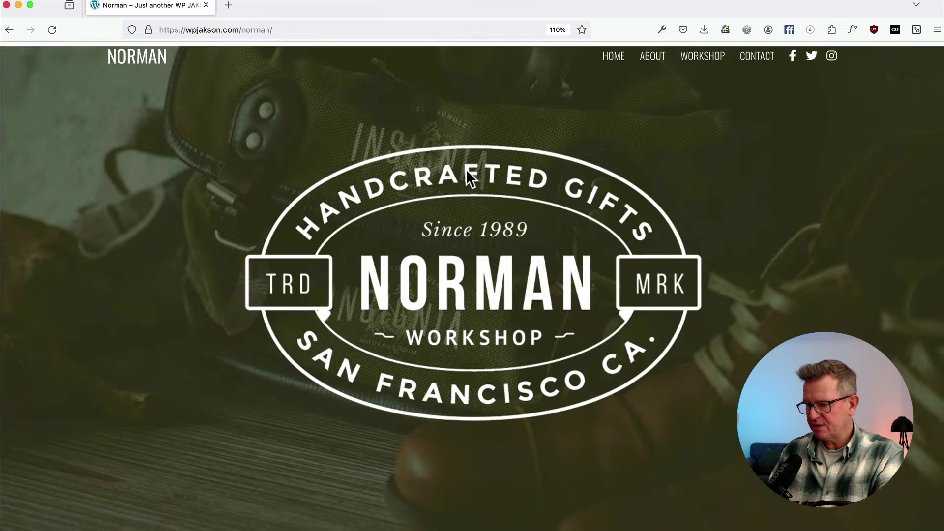
pyautogui.scroll(-3, 465, 169)
pyautogui.scroll(2, 465, 169)
pyautogui.scroll(-7, 461, 88)
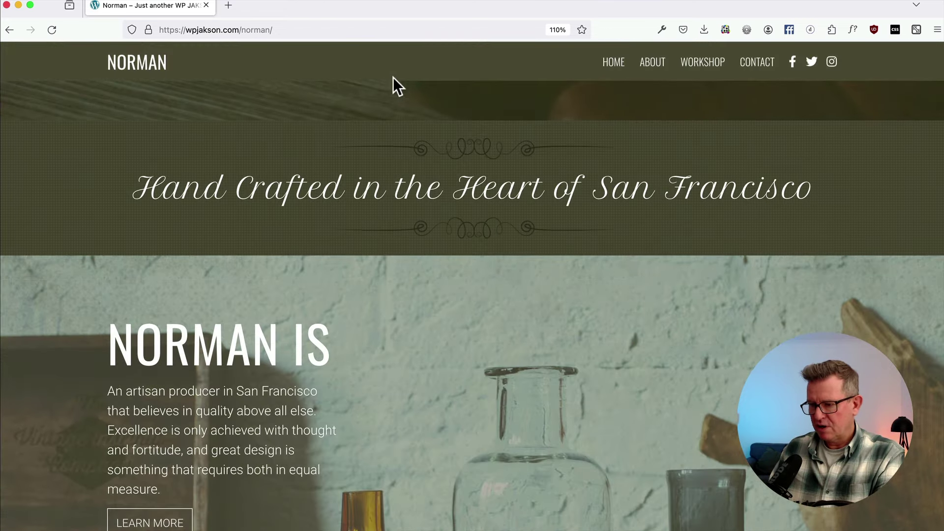
# Step: Inspect the Norman page's sticky header element and copy its background color value #57533D
pyautogui.click(350, 67)
pyautogui.rightClick(350, 66)
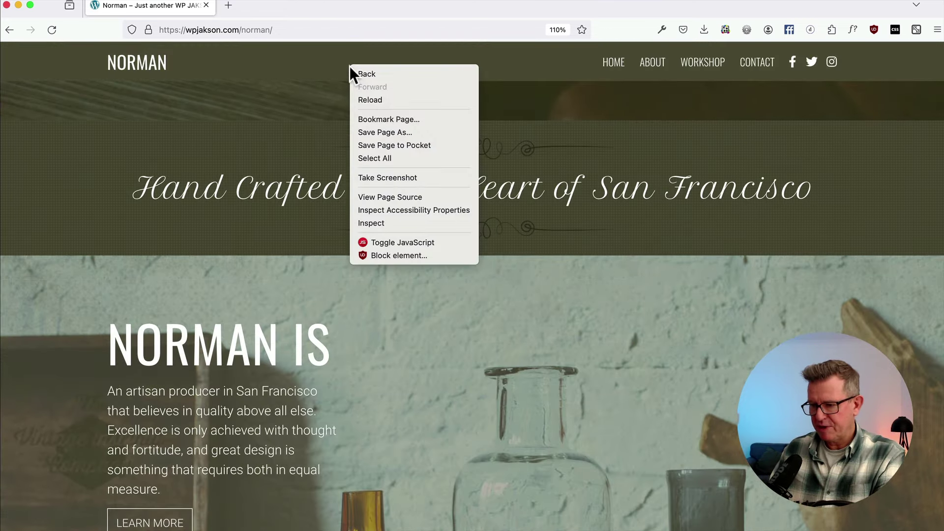
pyautogui.click(403, 225)
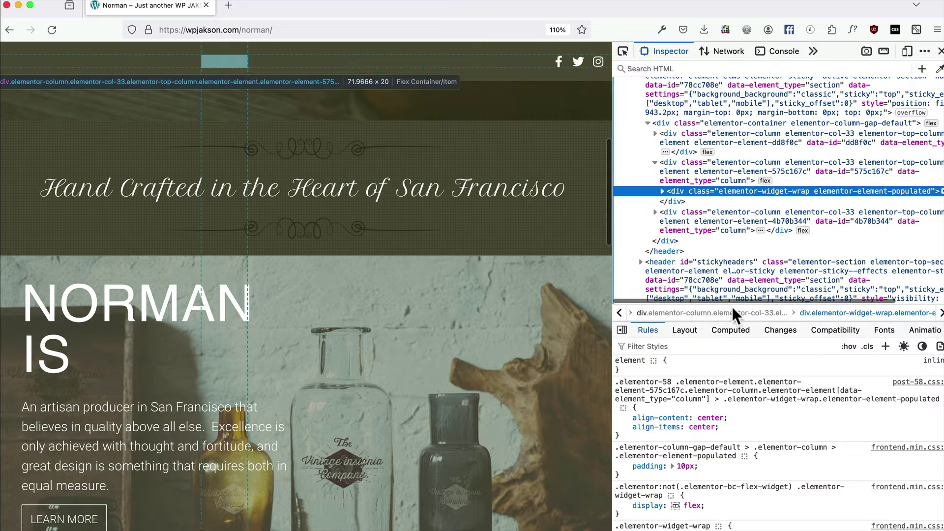
pyautogui.click(659, 117)
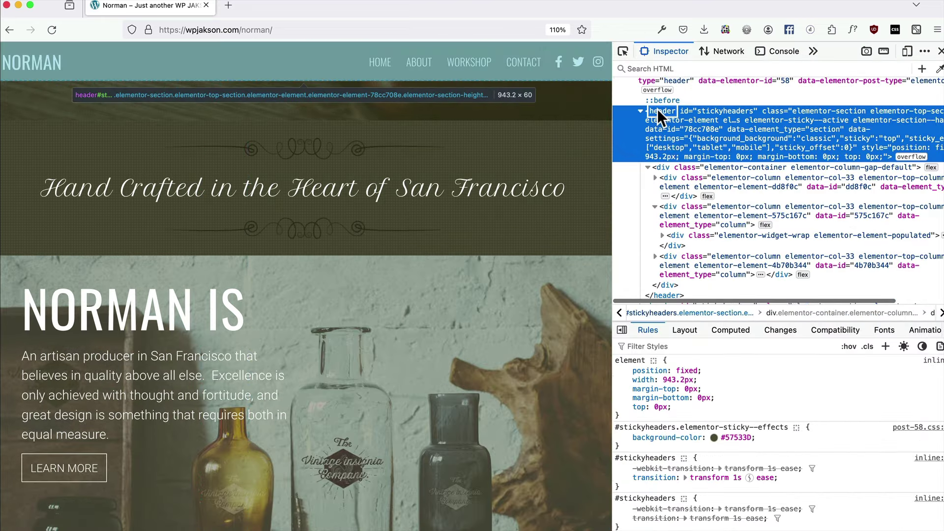
pyautogui.click(728, 437)
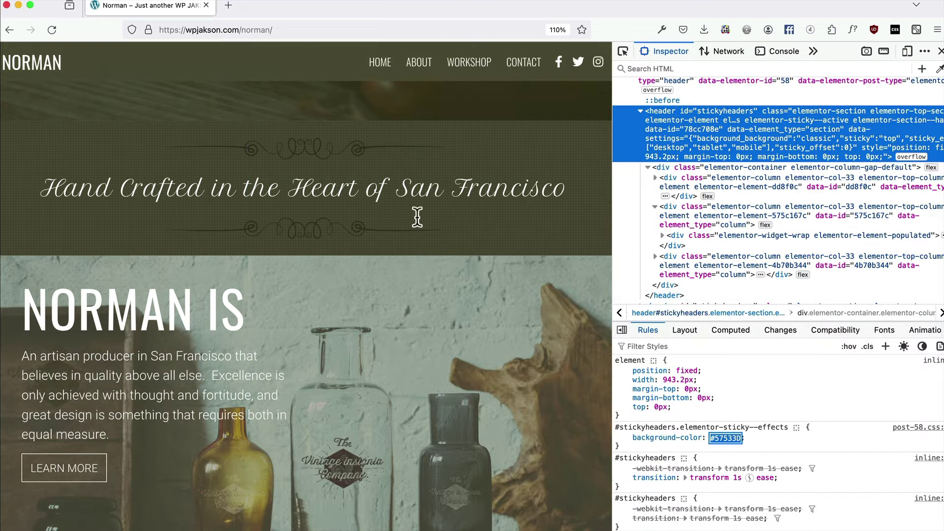
# Step: Switch to the site editor in Chrome and add a custom palette color named "Dark Brown" with hex value 57533D
pyautogui.press('super+Tab')
pyautogui.click(379, 282)
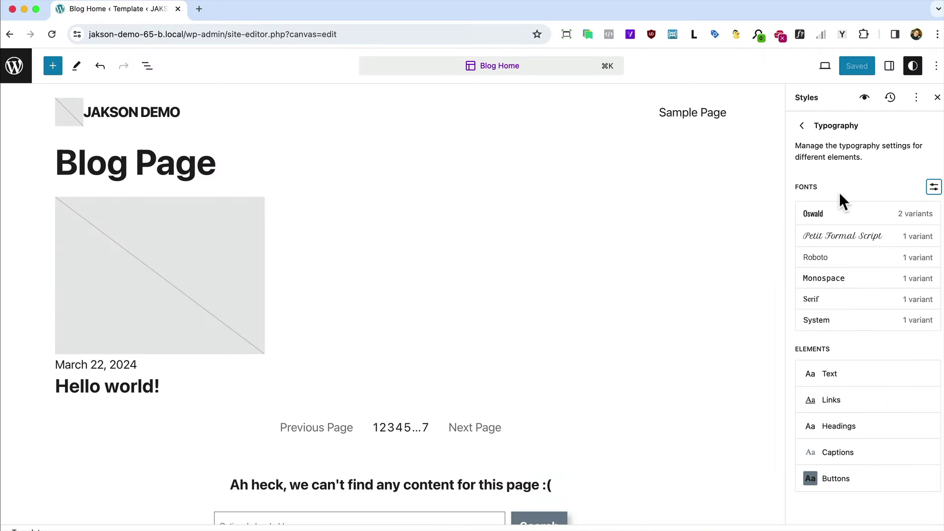
pyautogui.click(802, 127)
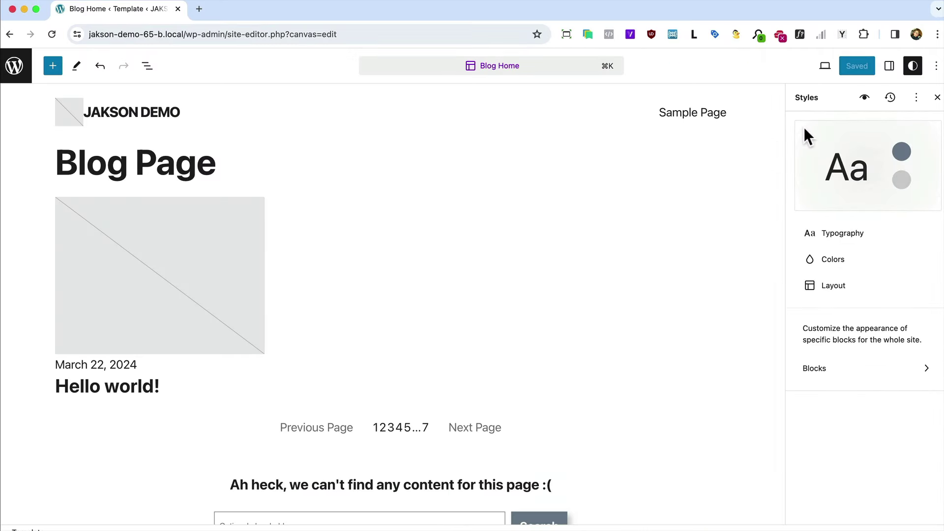
pyautogui.click(836, 263)
pyautogui.click(905, 203)
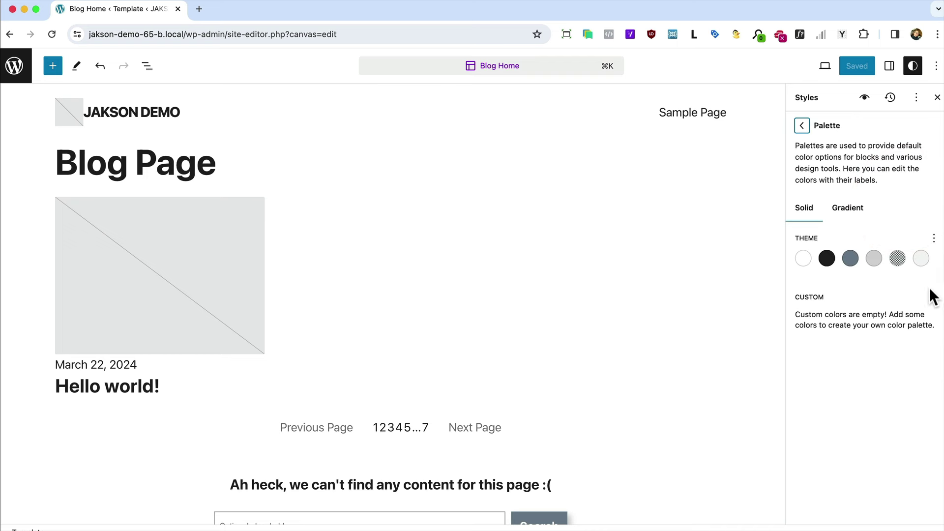
pyautogui.click(933, 300)
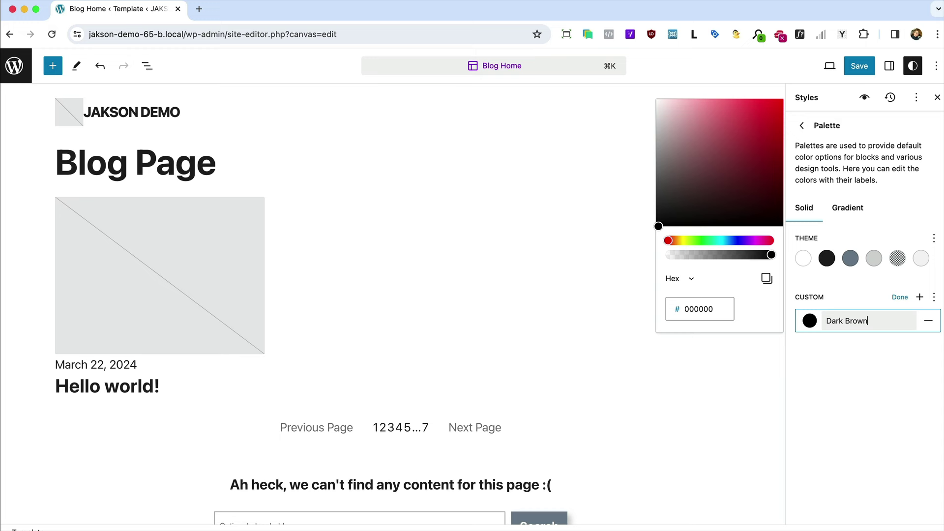
pyautogui.doubleClick(692, 308)
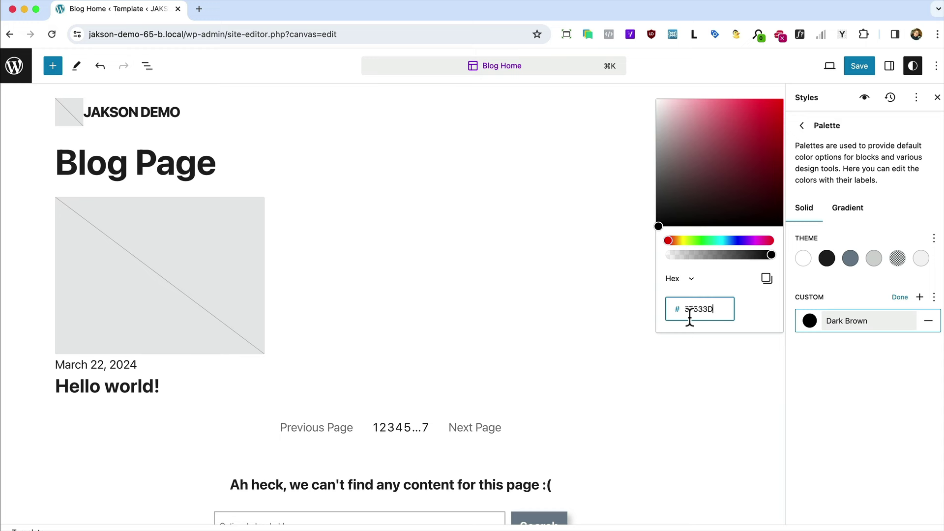
pyautogui.click(825, 385)
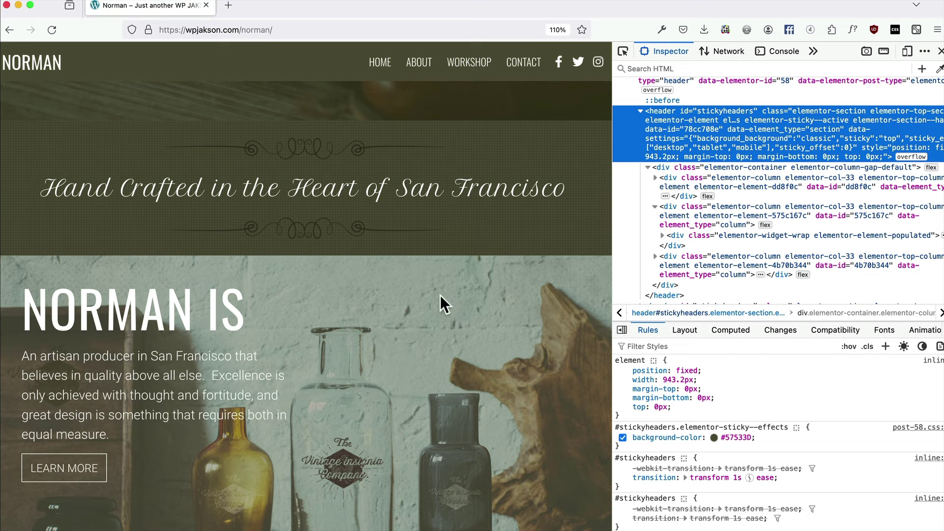
# Step: Sample the gray background of the "Latest from the Workshop" section in Firefox with the eyedropper
pyautogui.scroll(-10, 440, 300)
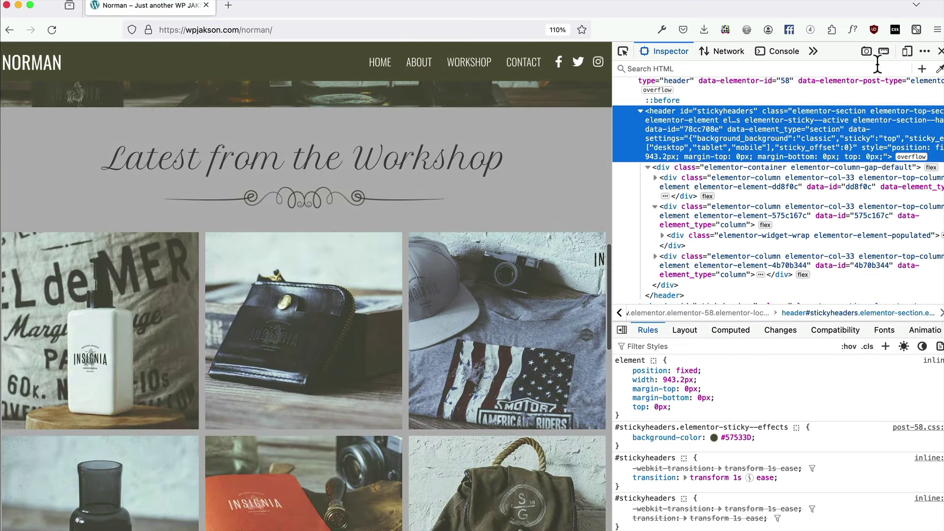
pyautogui.click(939, 68)
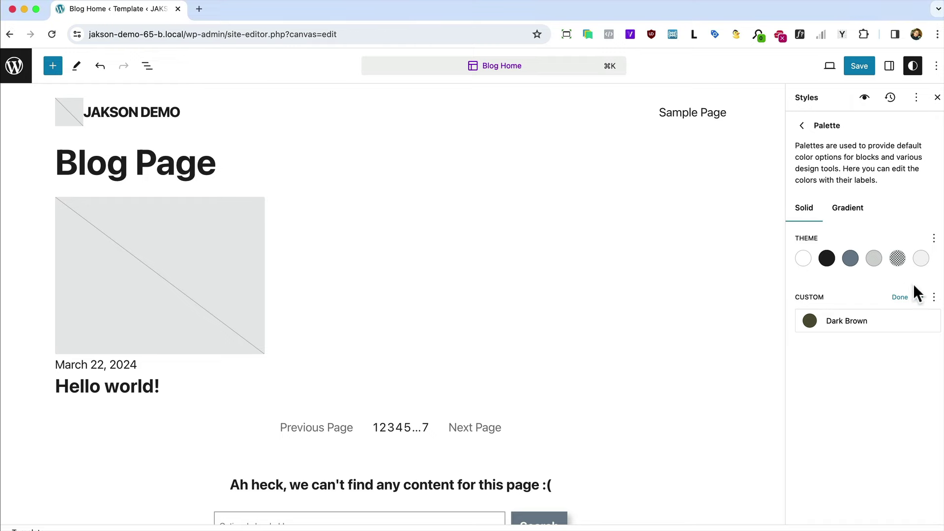
# Step: Add a second custom palette color in the site editor, hex B5B5B5 named "Mid Gray", and save the custom styles
pyautogui.click(919, 298)
pyautogui.click(699, 332)
pyautogui.press('super+a')
pyautogui.press('BackSpace')
pyautogui.write('B5B5B5')
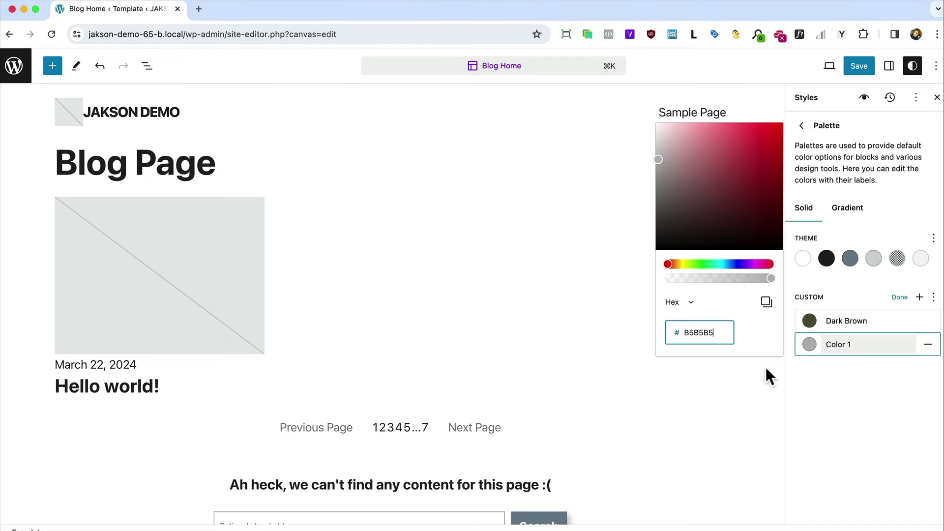
pyautogui.doubleClick(846, 348)
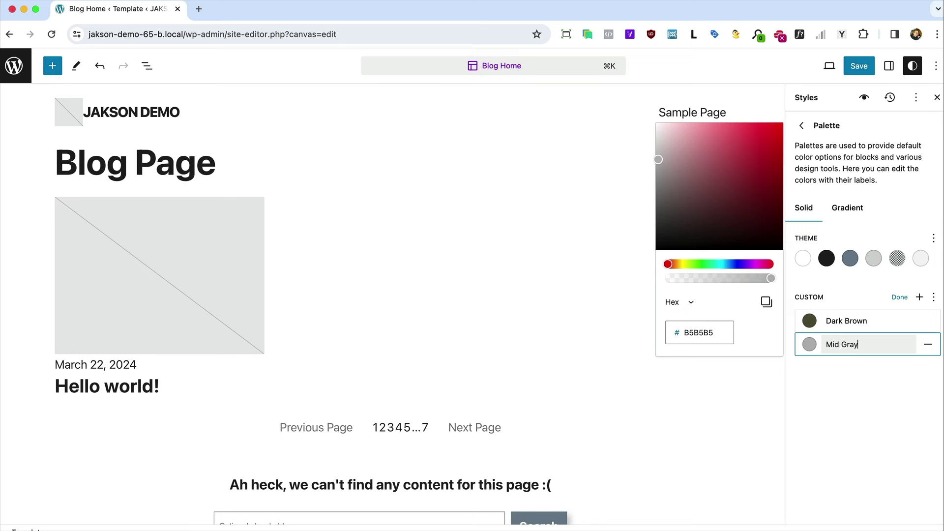
pyautogui.click(859, 65)
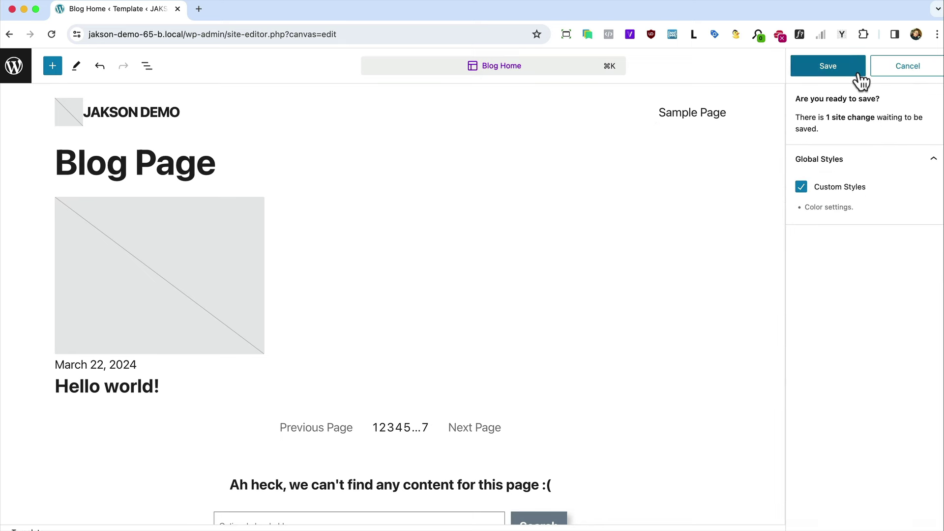
pyautogui.click(859, 77)
# Step: Switch to the Norman page in Firefox and look over the quote and "Book an Appointment" sections
pyautogui.press('super+Tab')
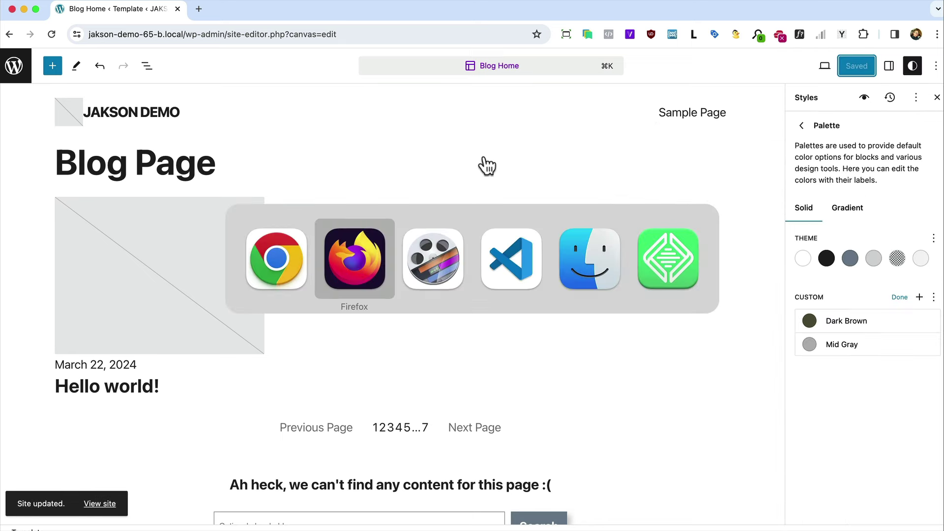
pyautogui.scroll(-10, 484, 167)
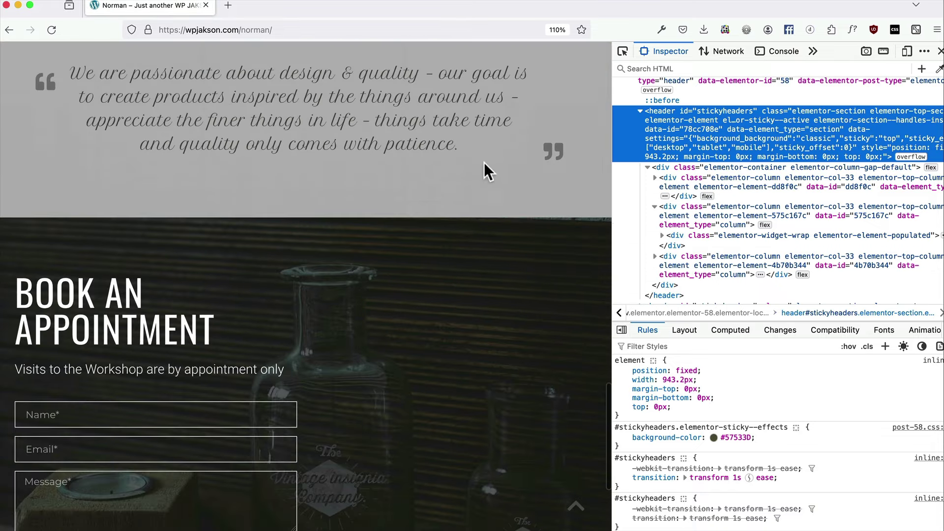
pyautogui.scroll(-1, 482, 206)
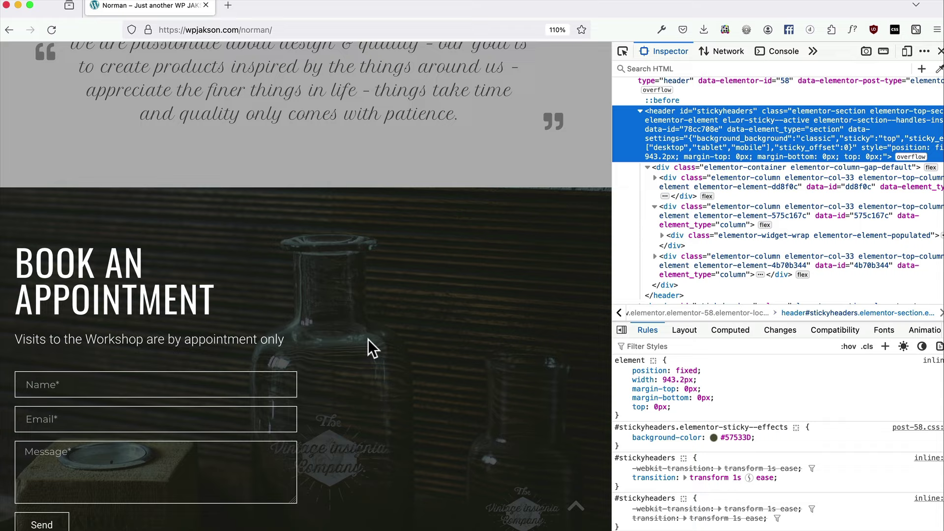
# Step: Inspect the Norman page's footer section in Firefox and select its background color value in the CSS rules
pyautogui.scroll(-5, 367, 338)
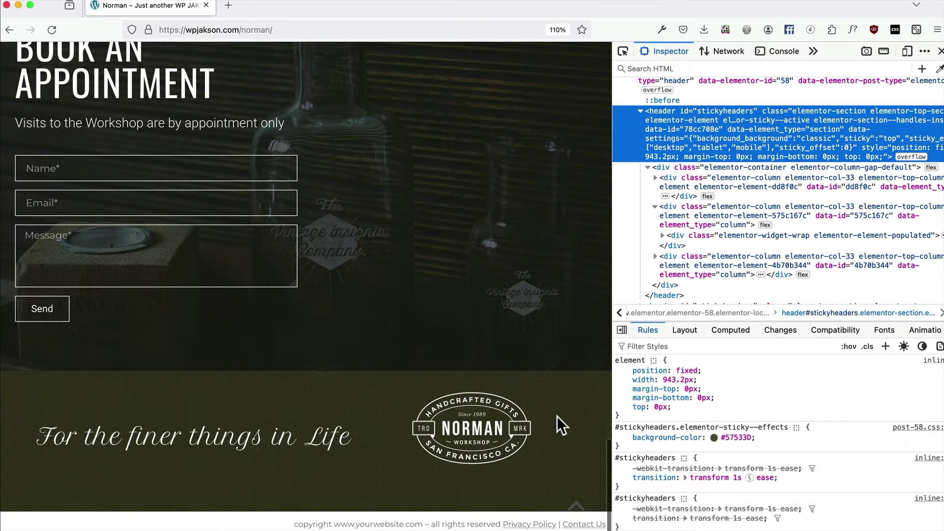
pyautogui.rightClick(556, 416)
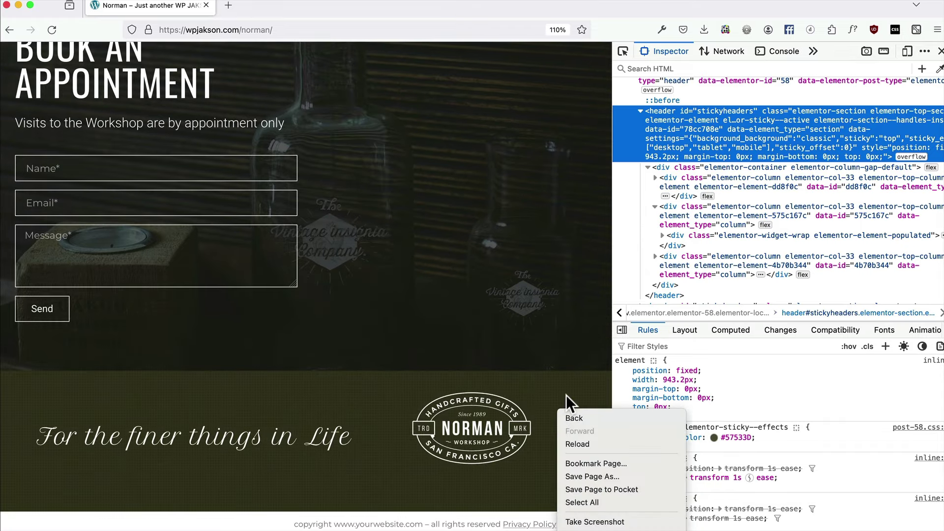
pyautogui.press('q')
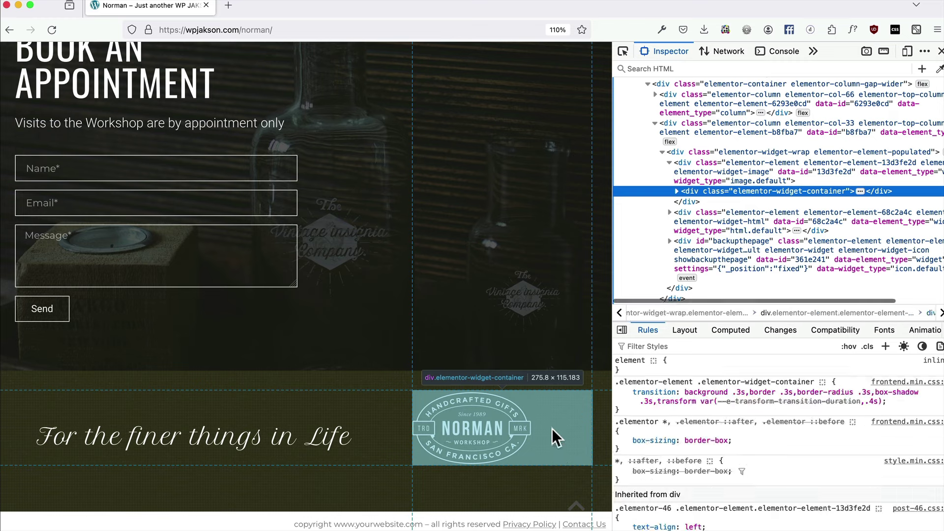
pyautogui.click(669, 129)
pyautogui.scroll(2, 665, 167)
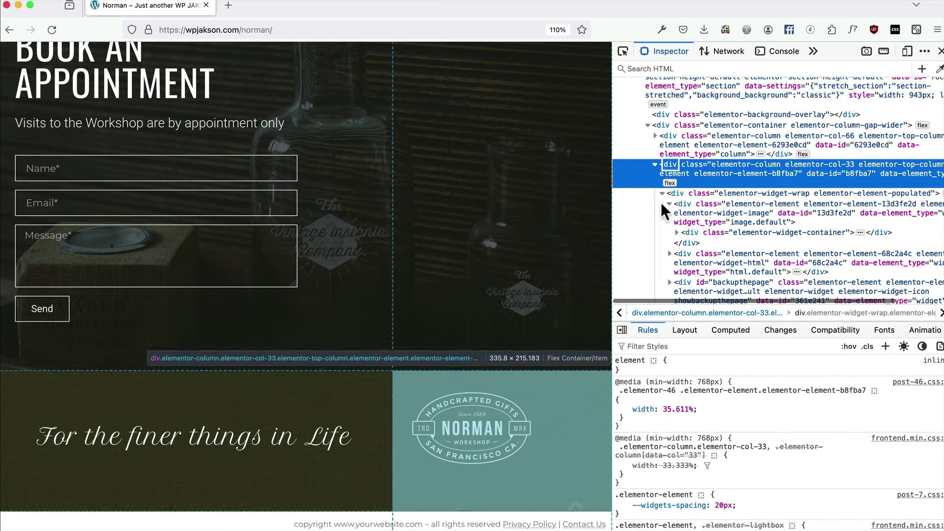
pyautogui.scroll(2, 679, 117)
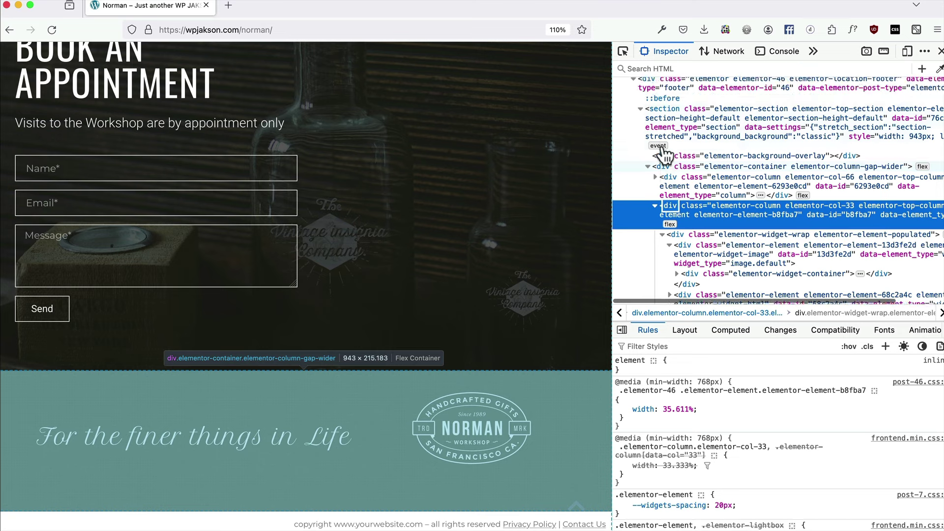
pyautogui.click(661, 108)
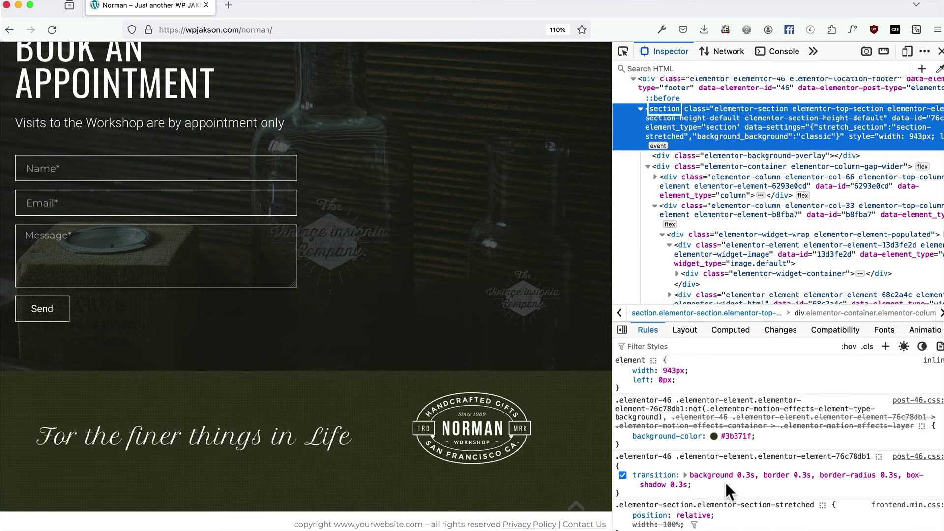
pyautogui.click(732, 436)
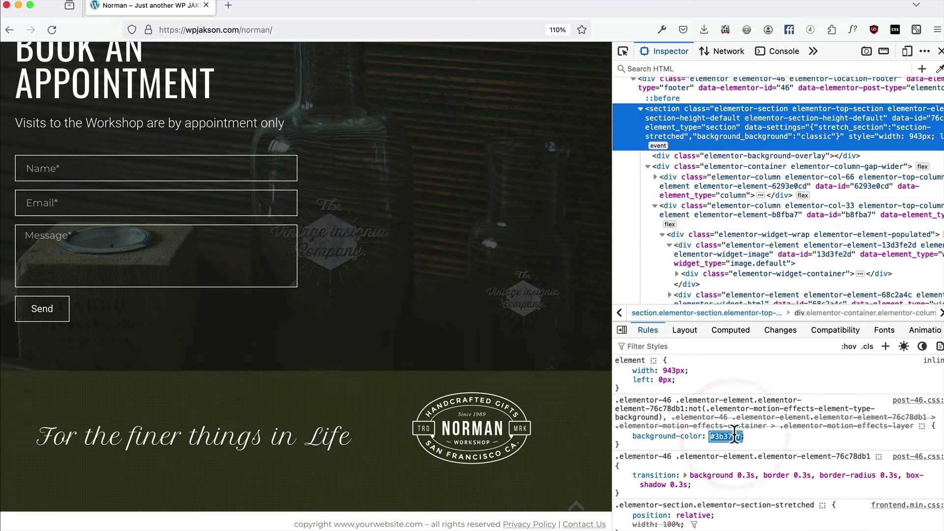
# Step: Switch to the site editor in Chrome, add a custom palette color with hex 3B371F named "Deep Brown", and save the styles
pyautogui.press('super+Tab')
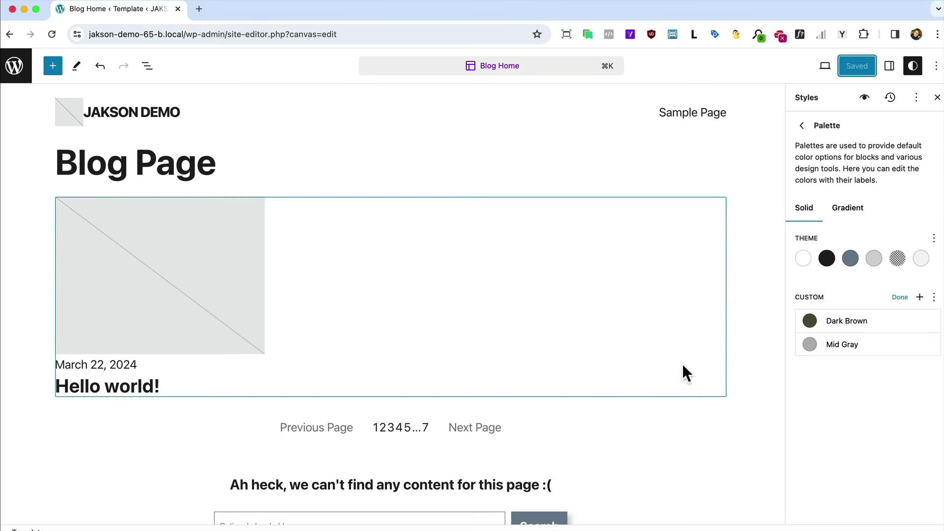
pyautogui.click(918, 297)
pyautogui.doubleClick(713, 352)
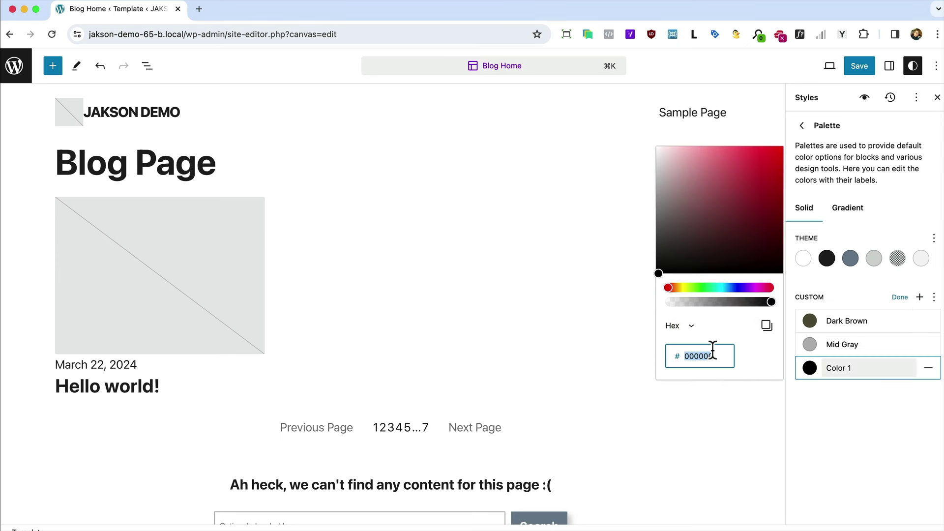
pyautogui.write('3B371F')
pyautogui.tripleClick(844, 367)
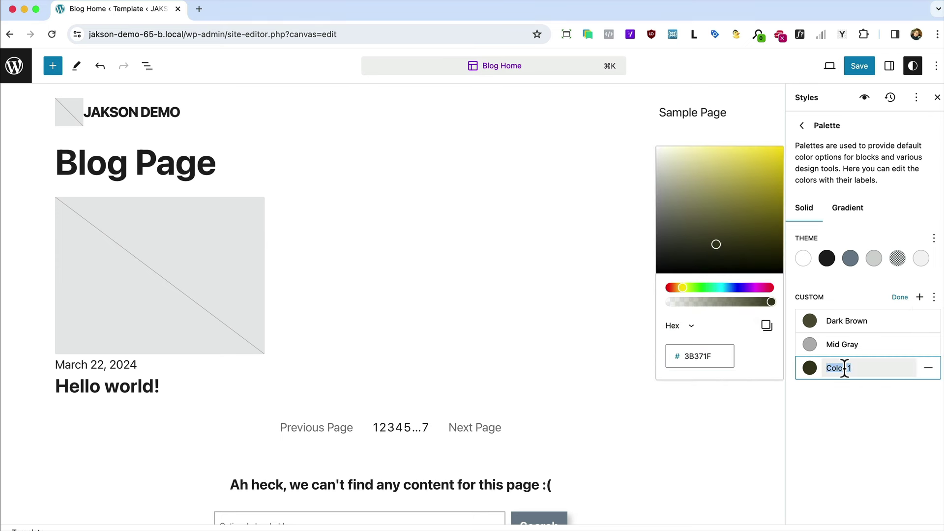
pyautogui.click(857, 66)
pyautogui.click(853, 73)
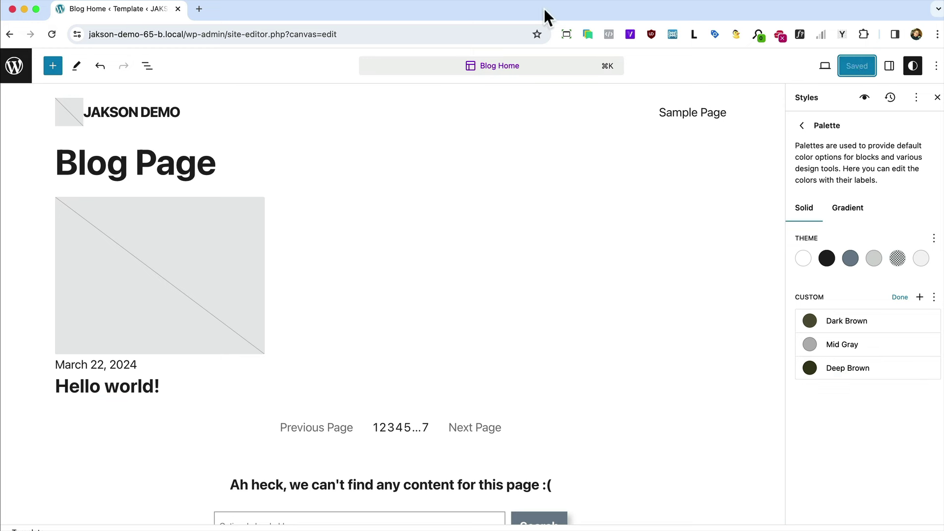
# Step: Change the site title in the header to "NORMAN" and save the site
pyautogui.doubleClick(160, 112)
pyautogui.click(146, 68)
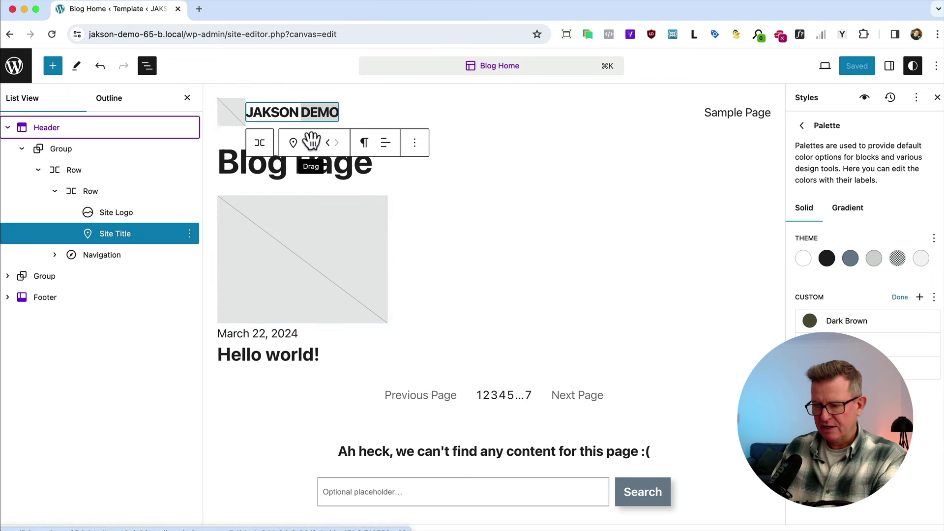
pyautogui.tripleClick(276, 109)
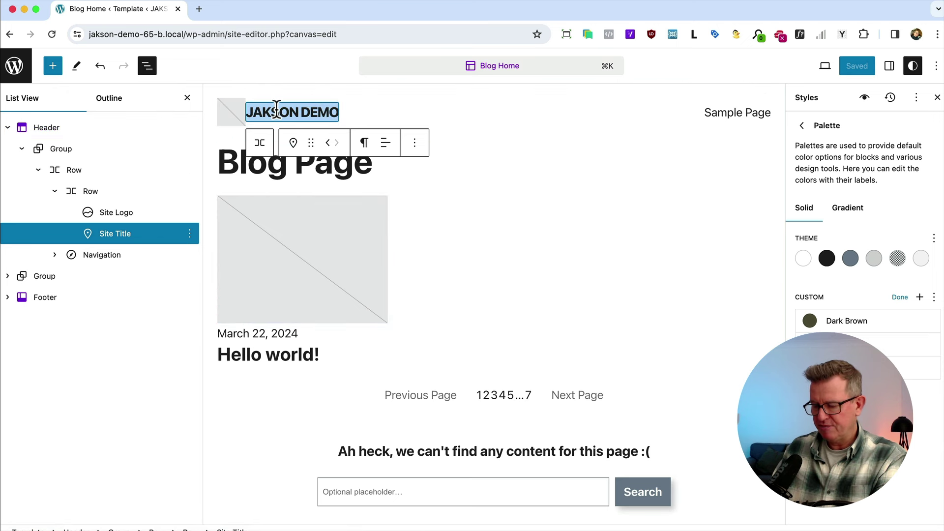
pyautogui.write('NORMAN')
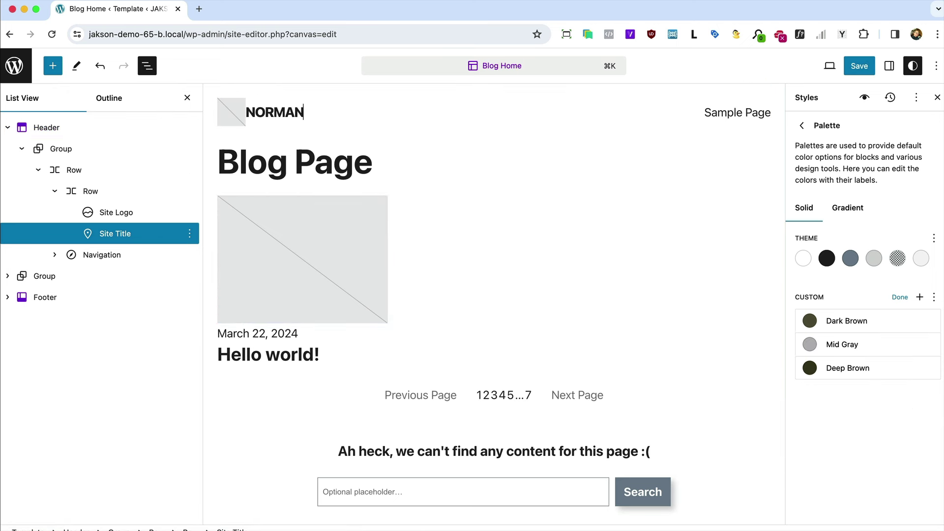
pyautogui.click(860, 66)
pyautogui.click(855, 65)
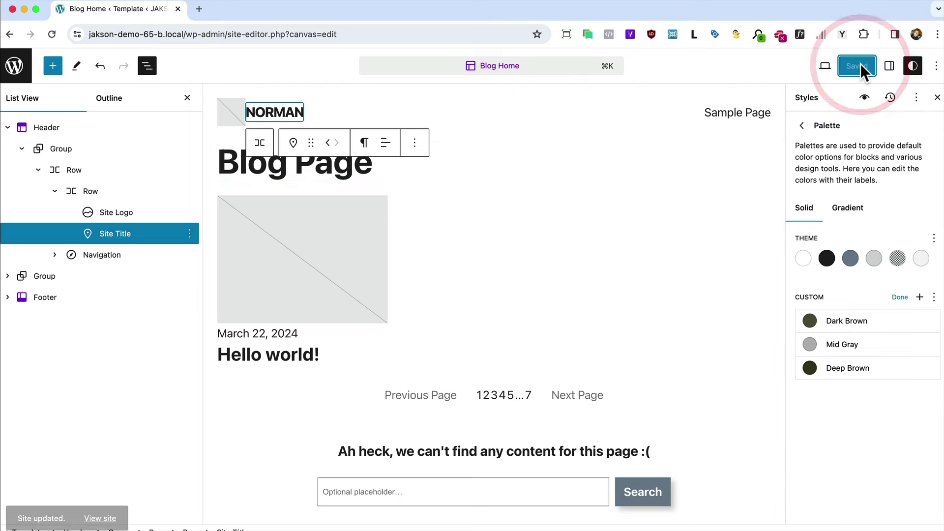
# Step: Check the site title in the WordPress General Settings and return to the site editor
pyautogui.click(14, 68)
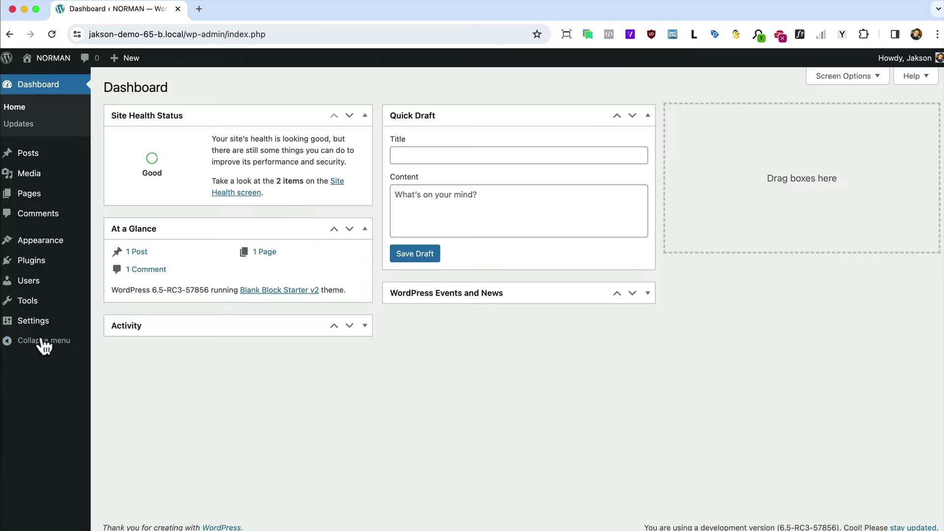
pyautogui.moveTo(36, 325)
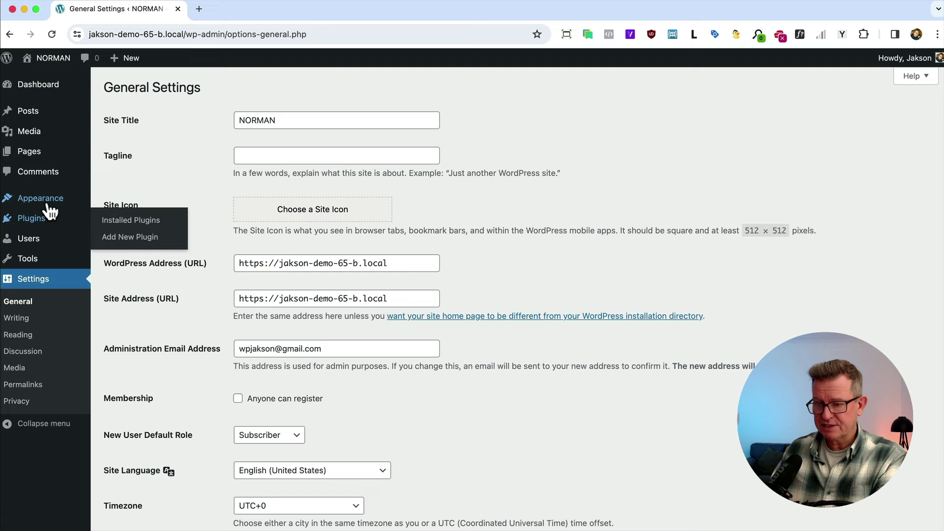
pyautogui.moveTo(49, 197)
pyautogui.click(117, 218)
pyautogui.click(61, 219)
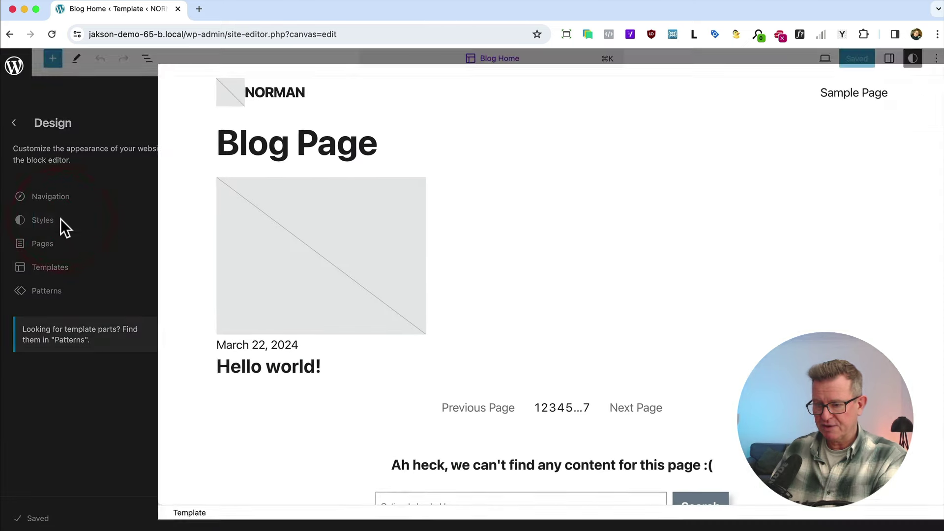
# Step: Show the list view and turn on "Always open list view" in the editor preferences
pyautogui.click(147, 67)
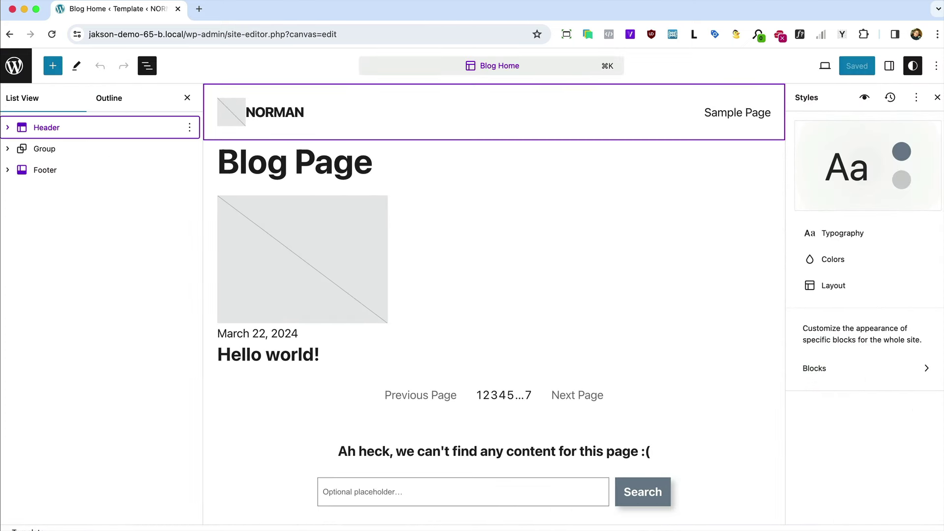
pyautogui.click(934, 66)
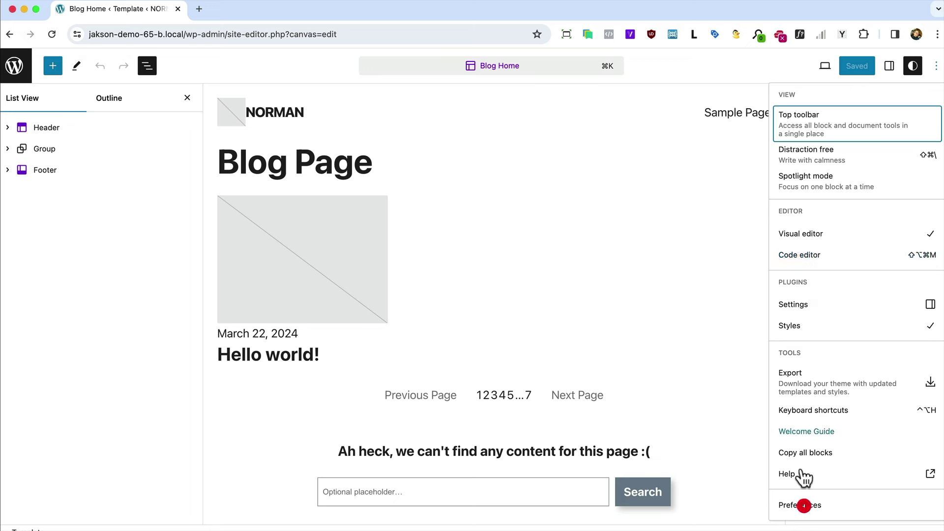
pyautogui.click(801, 508)
pyautogui.click(391, 197)
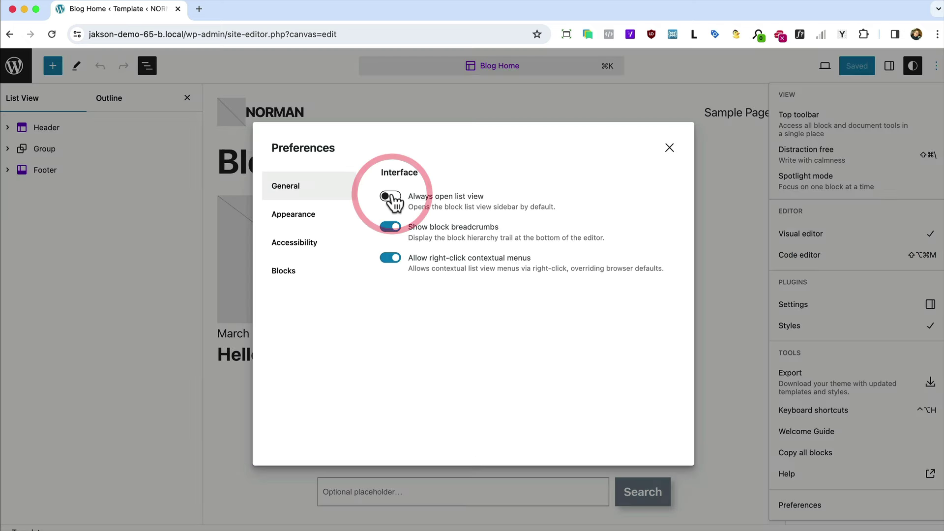
pyautogui.click(669, 147)
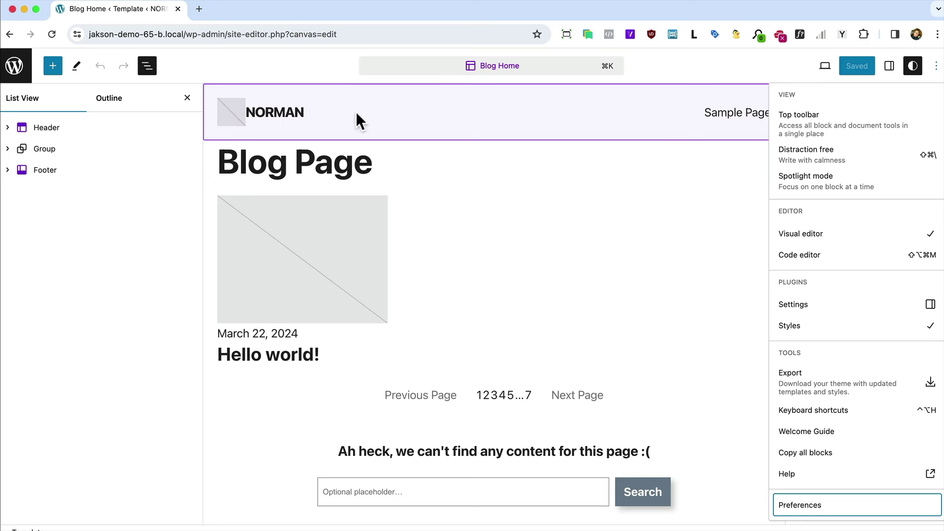
# Step: Enable the Top toolbar view option for the editor and select the header's Site Title block
pyautogui.click(286, 118)
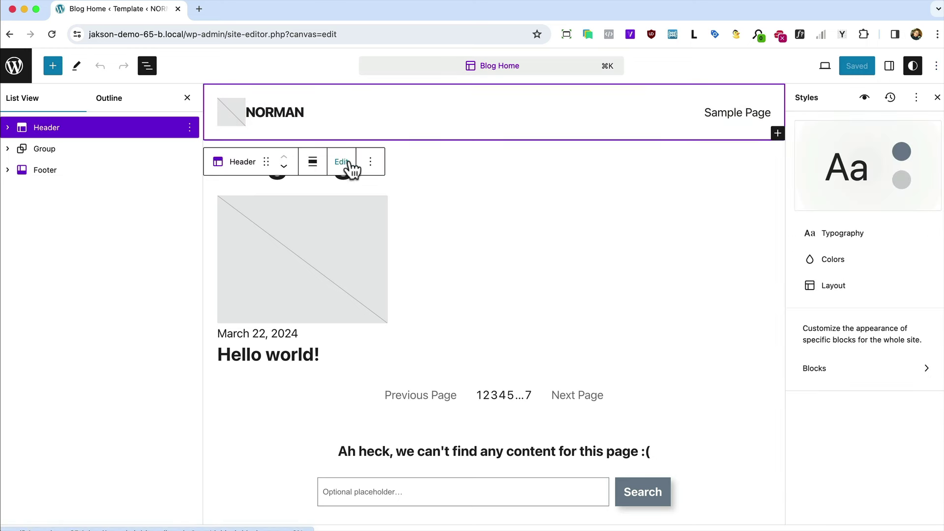
pyautogui.click(936, 66)
pyautogui.click(808, 140)
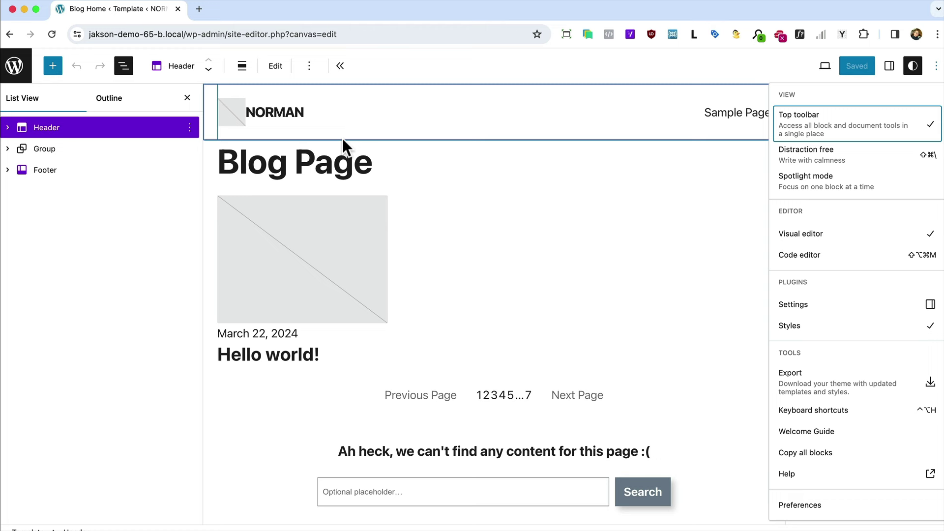
pyautogui.click(263, 111)
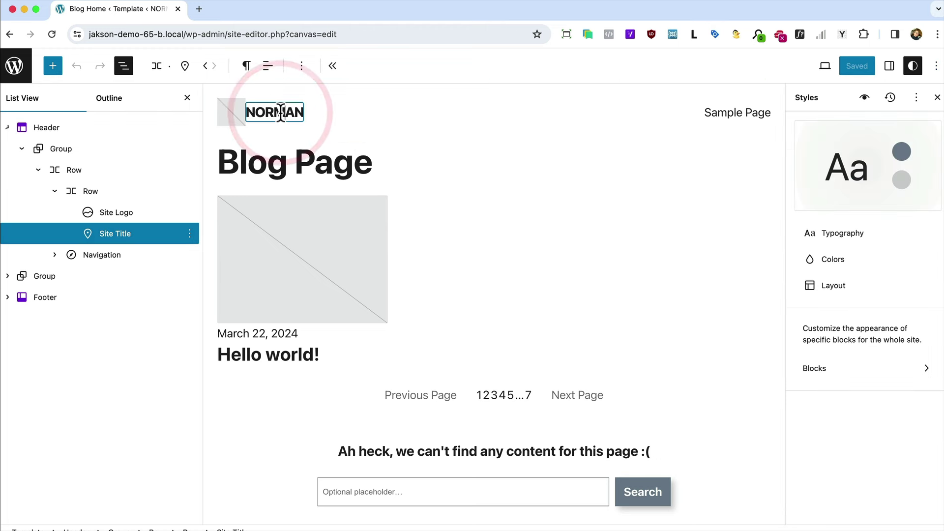
# Step: Set the global text font to Roboto in the typography styles
pyautogui.click(839, 236)
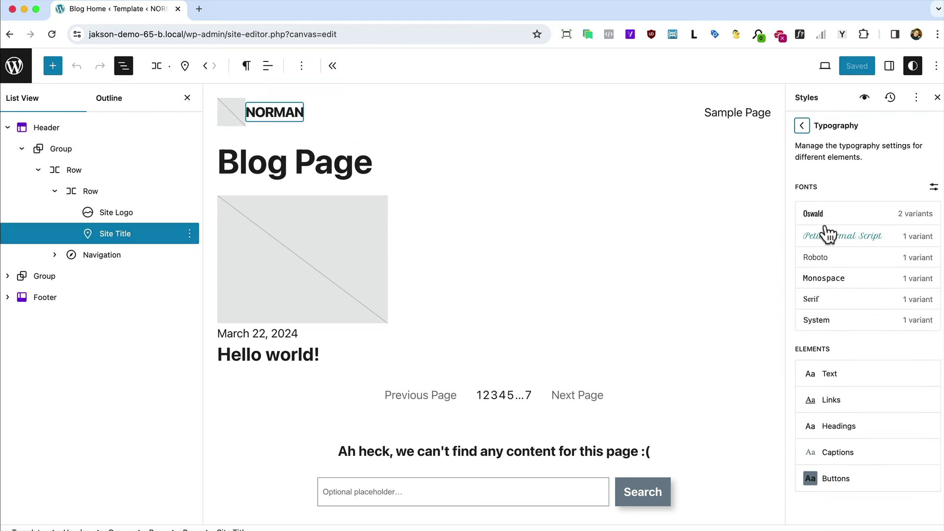
pyautogui.click(829, 374)
pyautogui.click(865, 293)
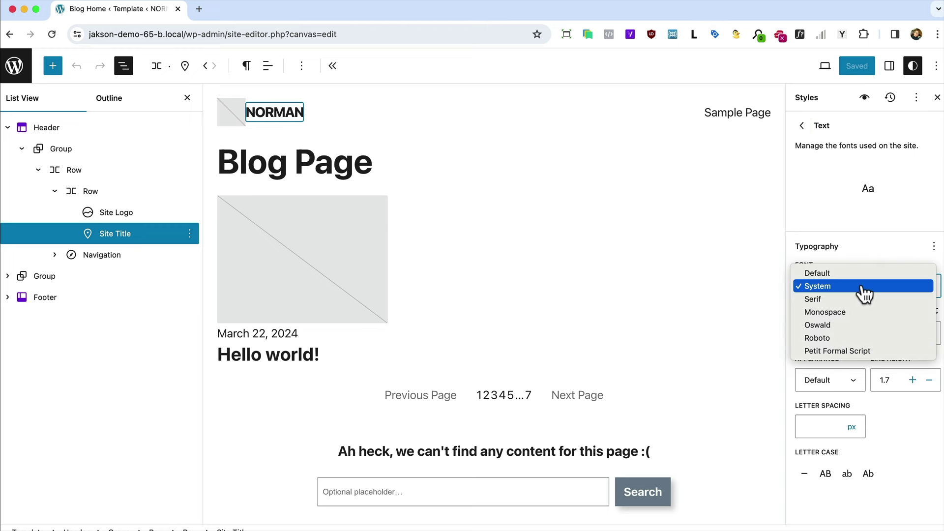
pyautogui.press('Escape')
pyautogui.press('Down')
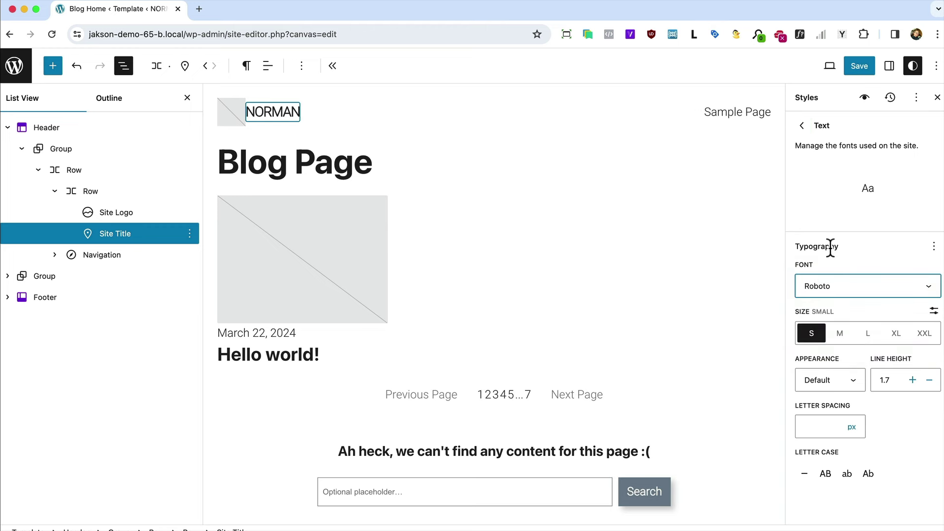
# Step: Set the font for all headings to Oswald in the global typography styles
pyautogui.click(801, 127)
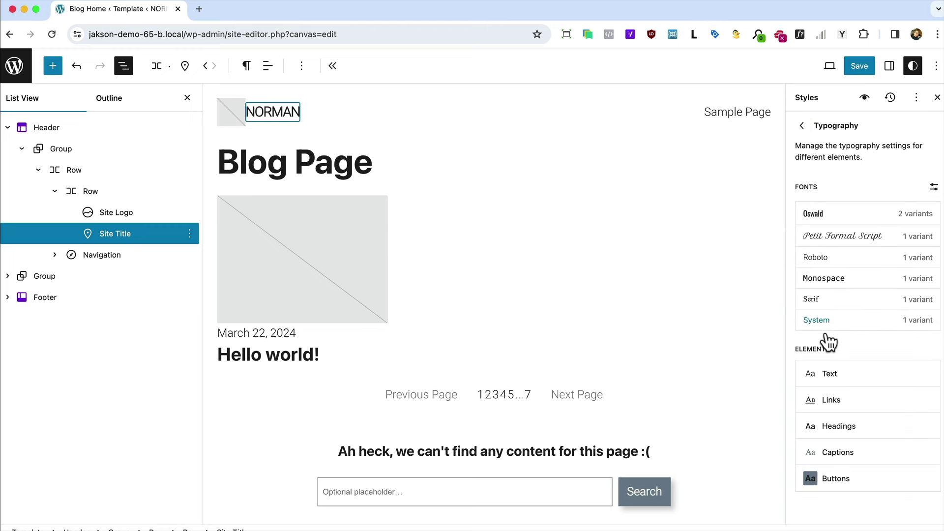
pyautogui.click(835, 426)
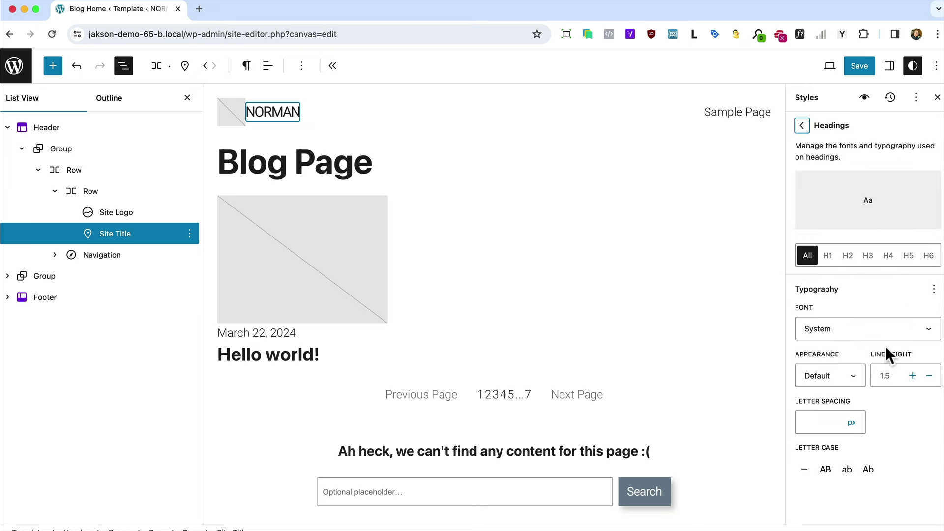
pyautogui.click(827, 330)
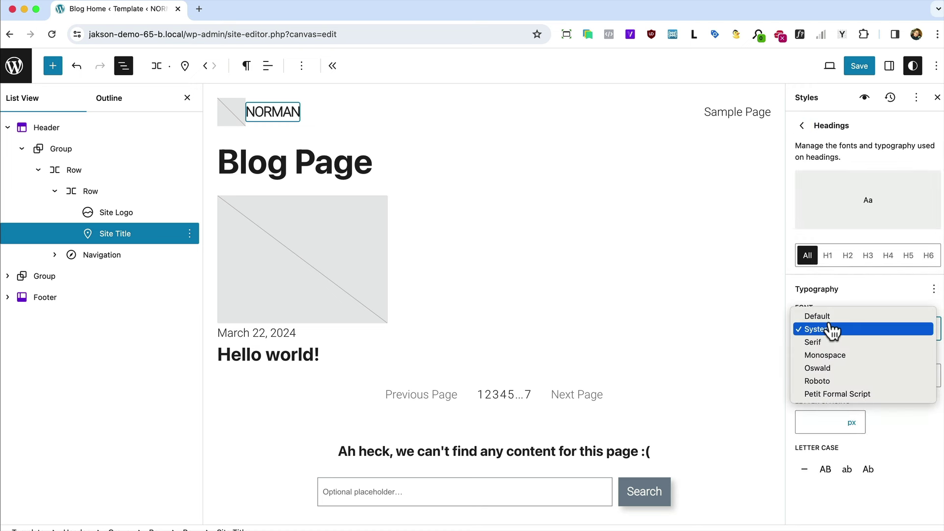
pyautogui.click(836, 369)
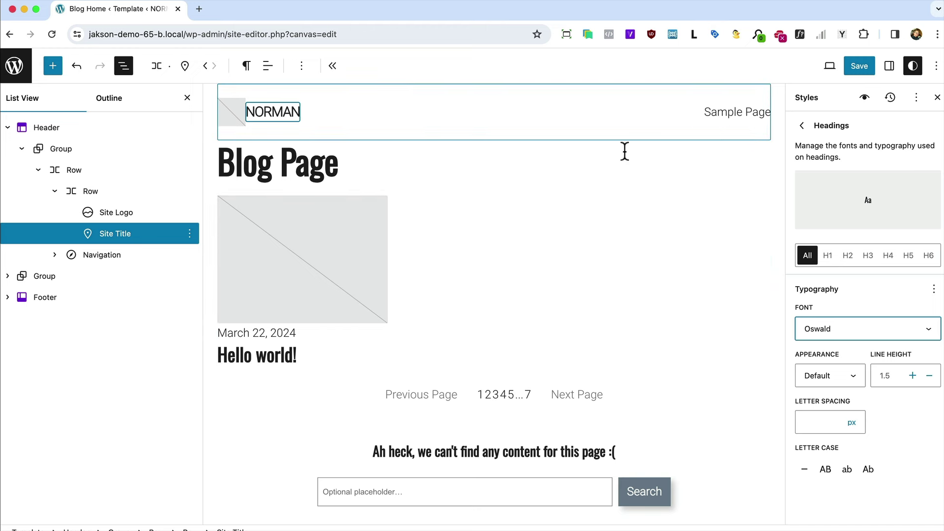
# Step: Review the typography settings for links and return to the typography overview
pyautogui.click(803, 127)
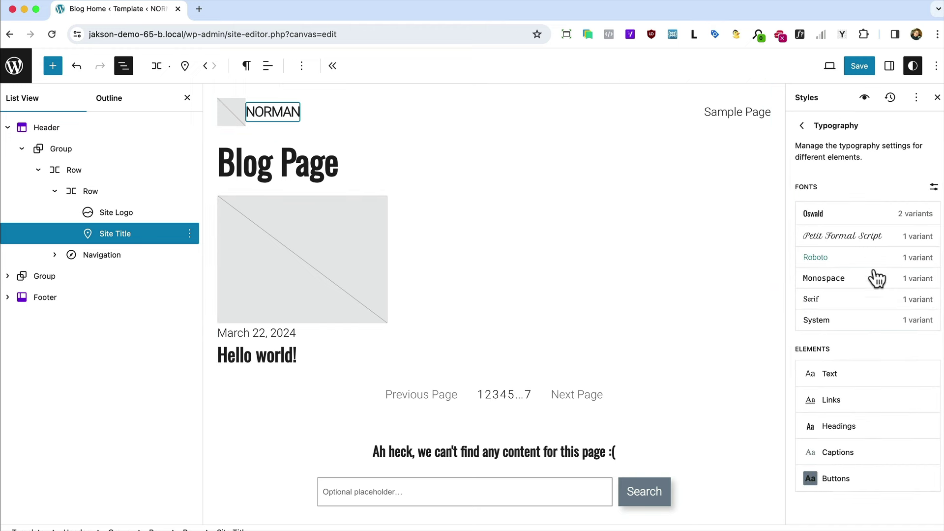
pyautogui.click(834, 401)
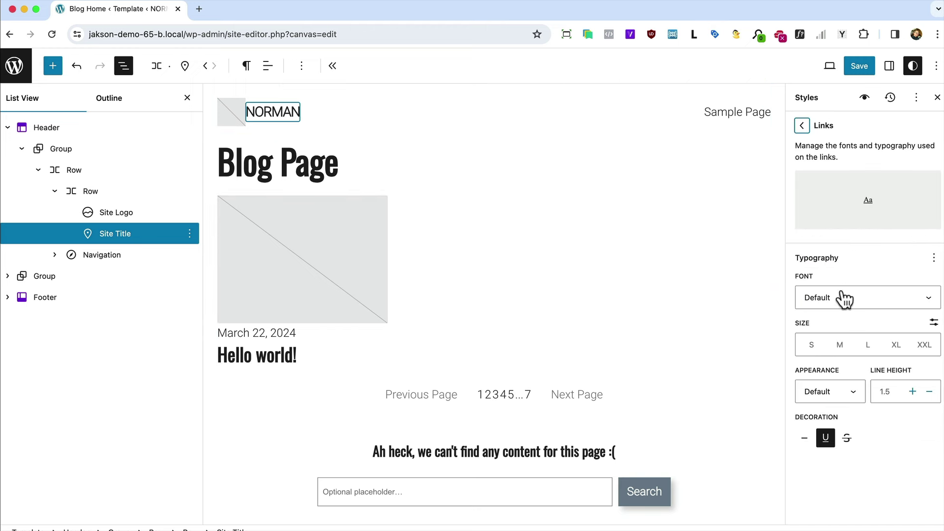
pyautogui.click(802, 126)
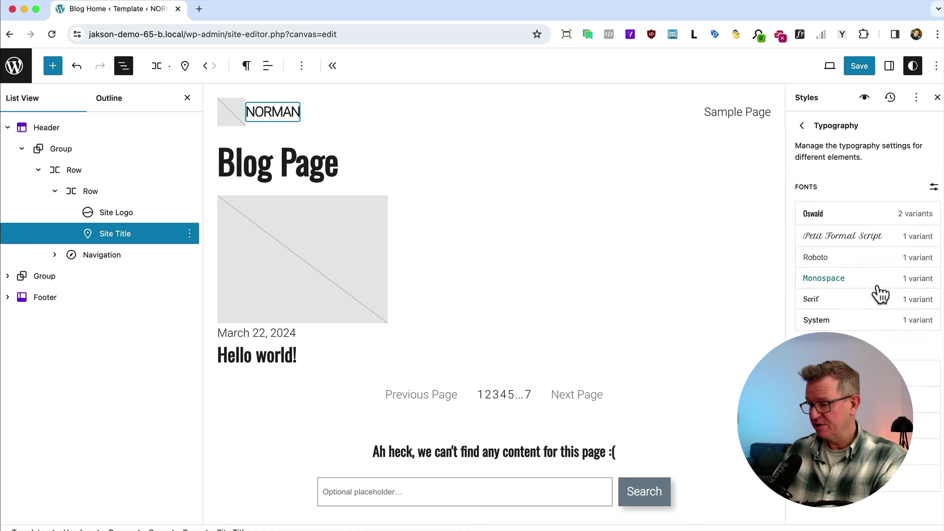
# Step: Review the typography settings for captions and buttons, and save the global typography style changes
pyautogui.click(835, 443)
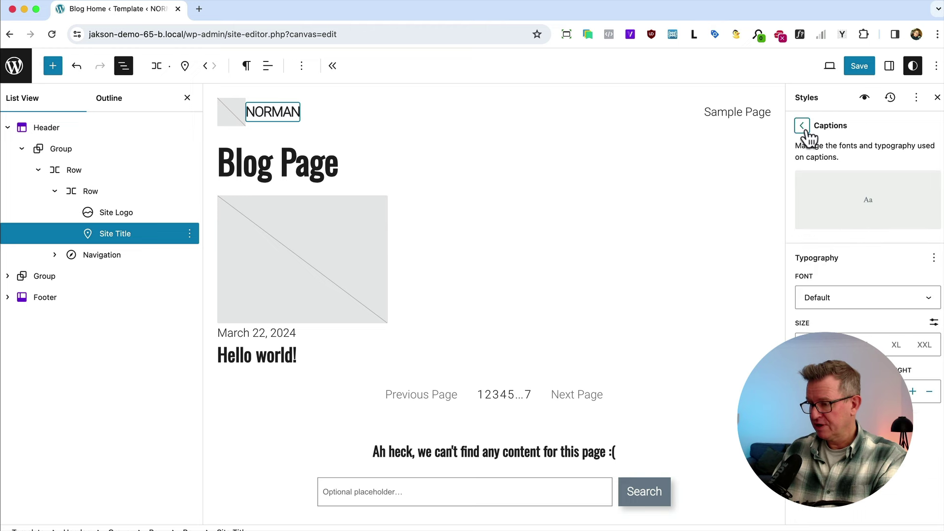
pyautogui.click(802, 126)
pyautogui.click(835, 464)
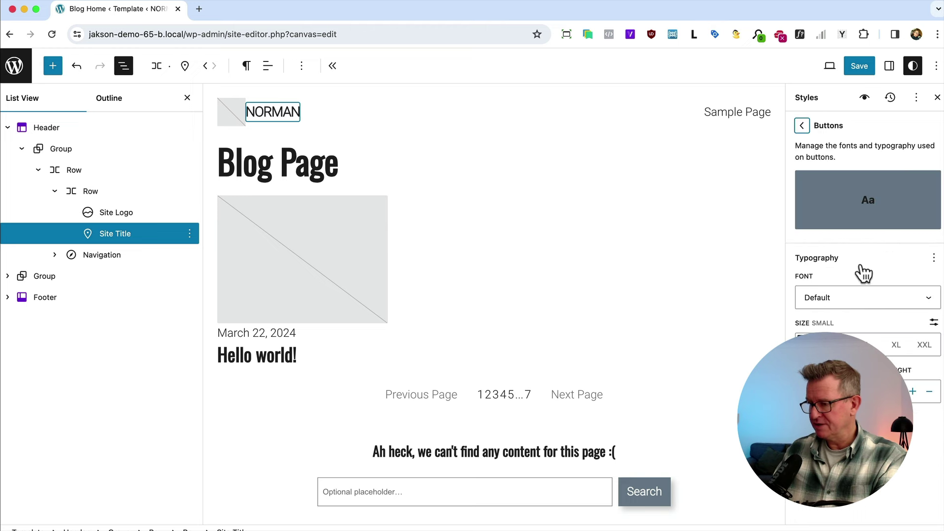
pyautogui.click(801, 126)
pyautogui.click(859, 66)
pyautogui.click(861, 68)
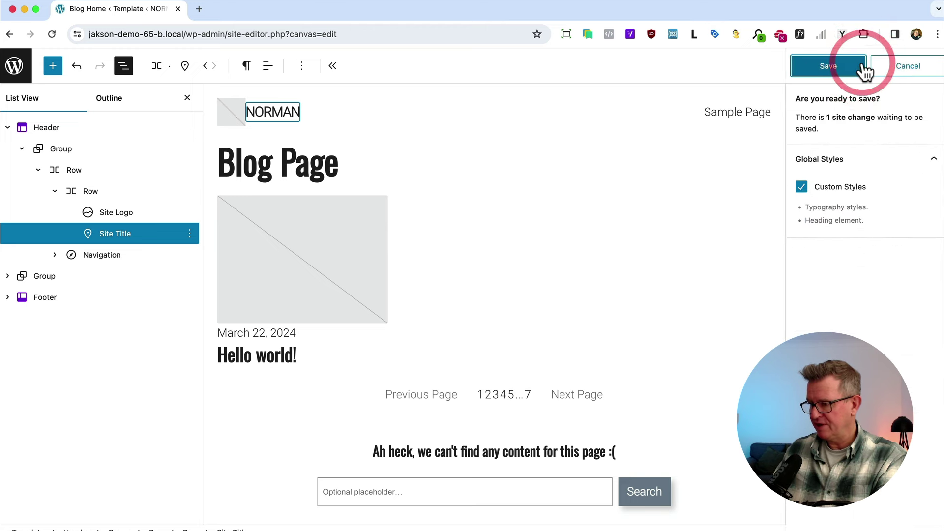
# Step: Switch to the local demo site's window in Firefox and reload its home page
pyautogui.press('super+Tab')
pyautogui.press('super+Tab')
pyautogui.press('super+shift+Tab')
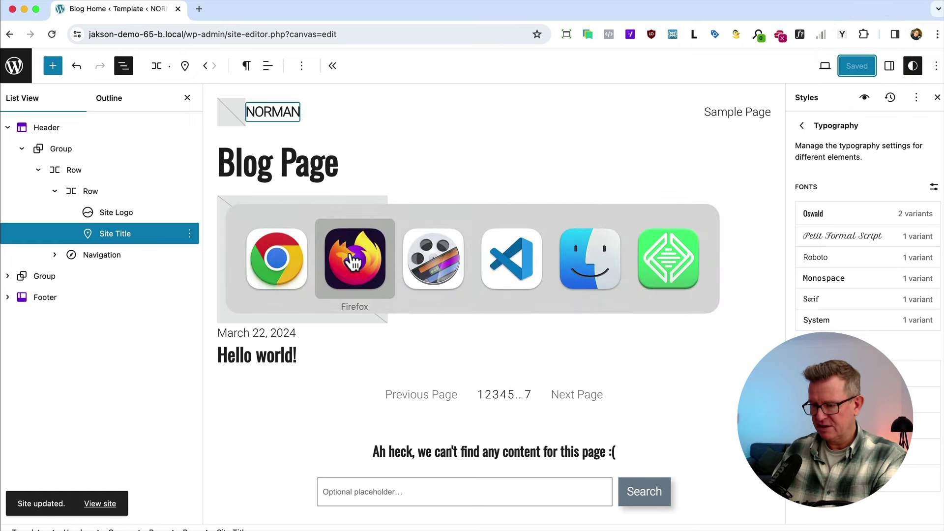
pyautogui.press('super+grave')
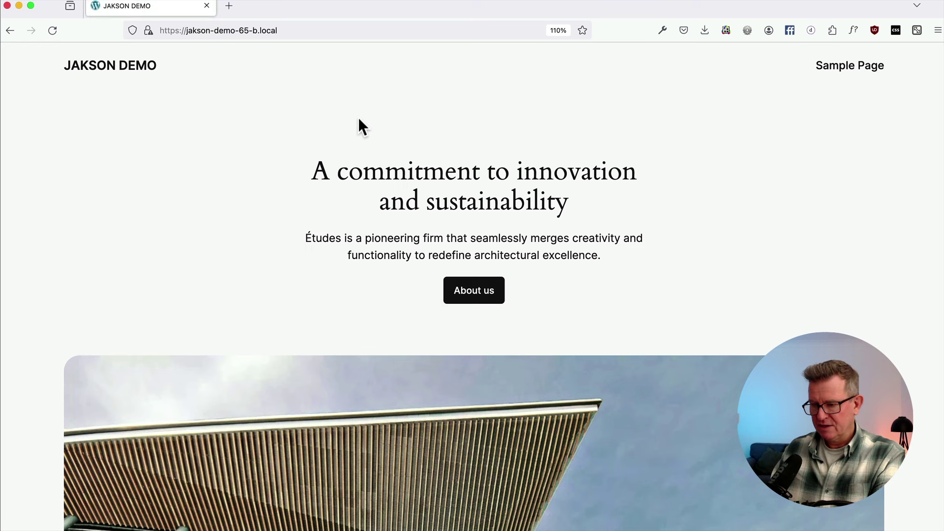
pyautogui.press('super+r')
# Step: Inspect the Blog Page heading's font details and list all fonts loaded on the page
pyautogui.rightClick(428, 143)
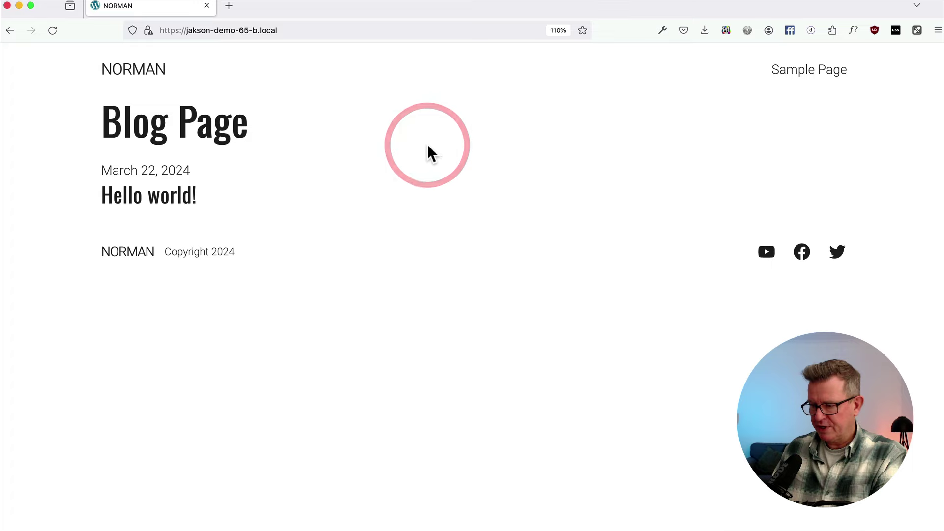
pyautogui.rightClick(173, 133)
pyautogui.press('q')
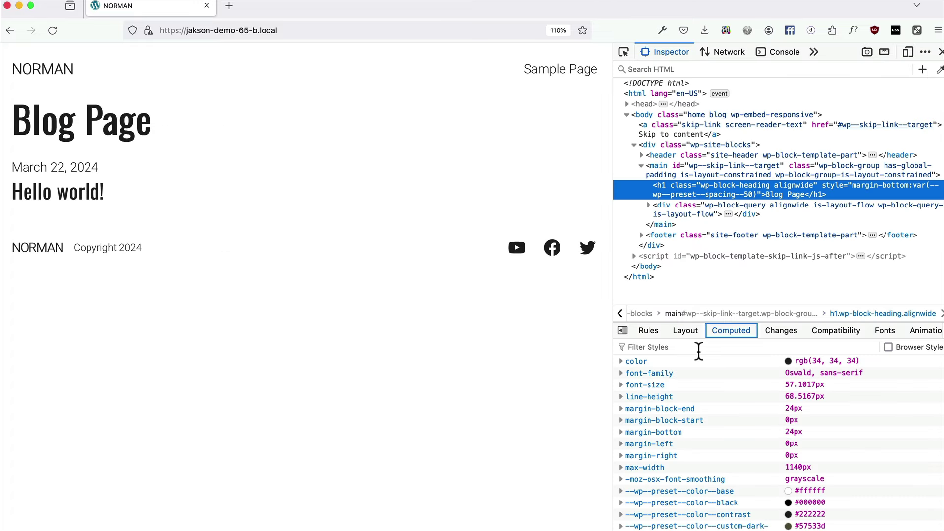
pyautogui.click(885, 330)
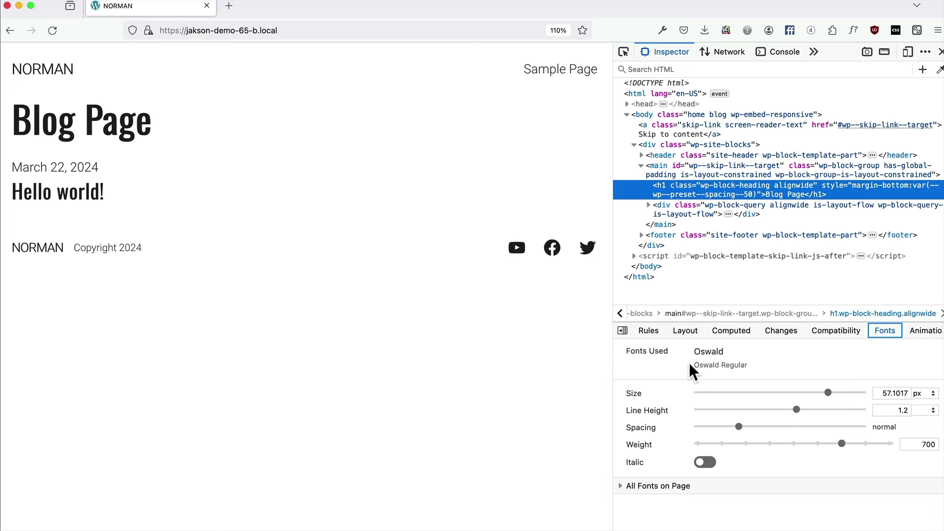
pyautogui.moveTo(738, 322); pyautogui.dragTo(719, 219)
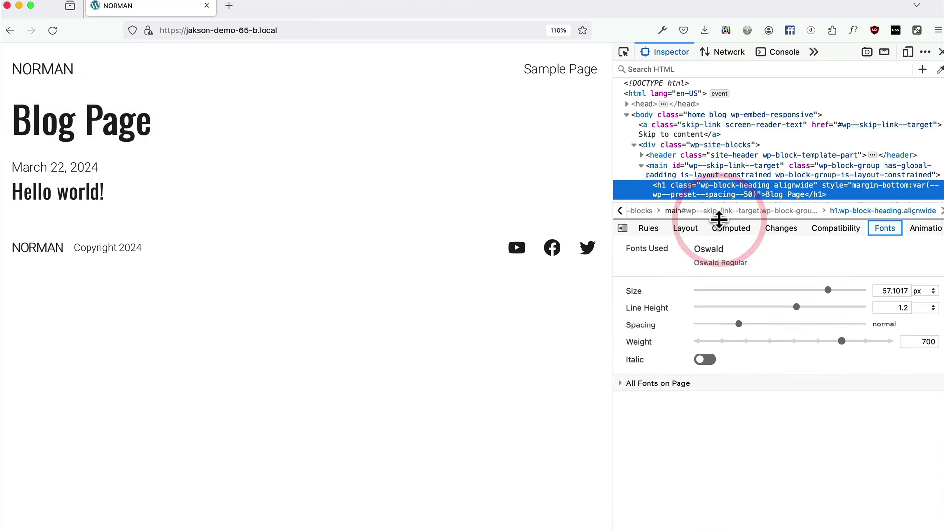
pyautogui.click(653, 386)
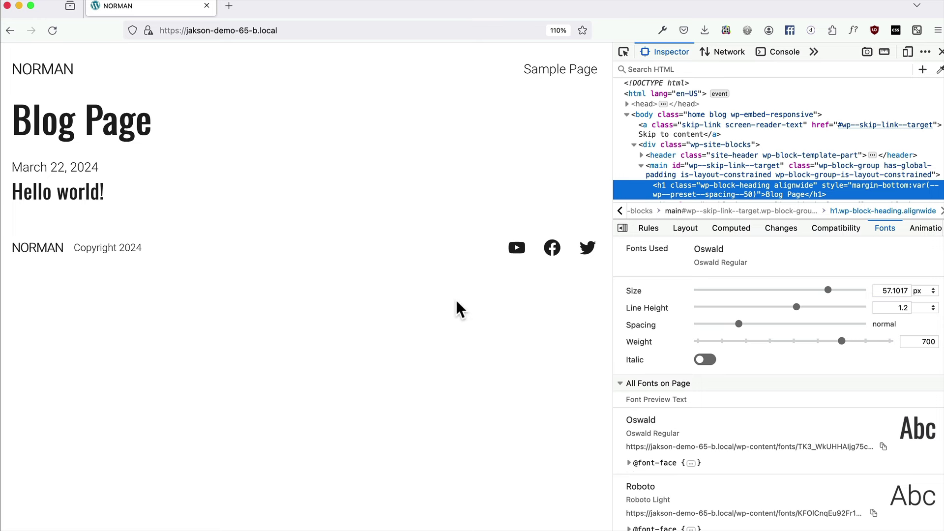
# Step: Switch back to the site editor in Chrome and show the header Site Title block's style settings
pyautogui.press('super+Tab')
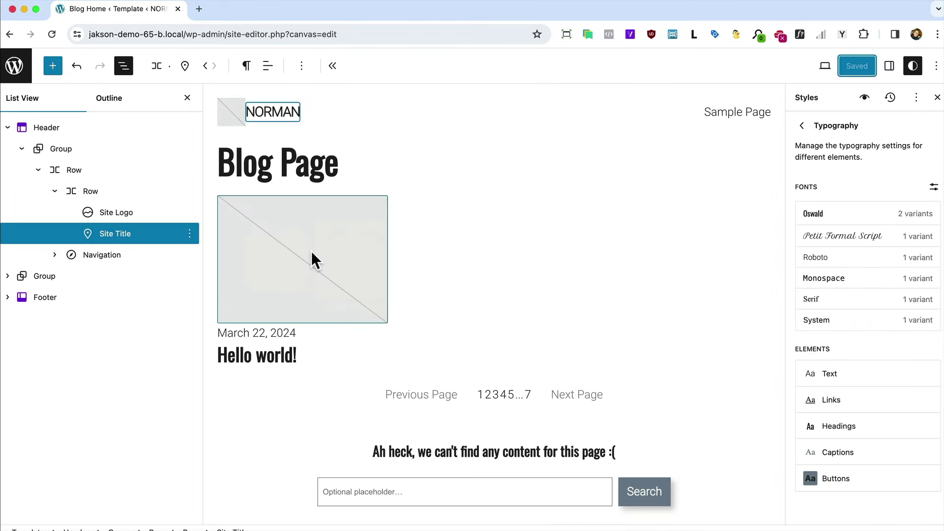
pyautogui.click(271, 114)
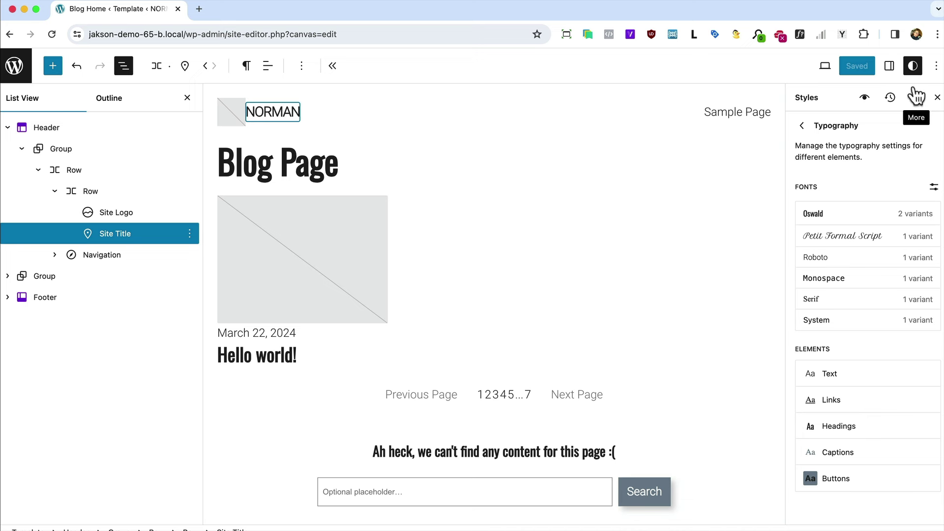
pyautogui.click(890, 73)
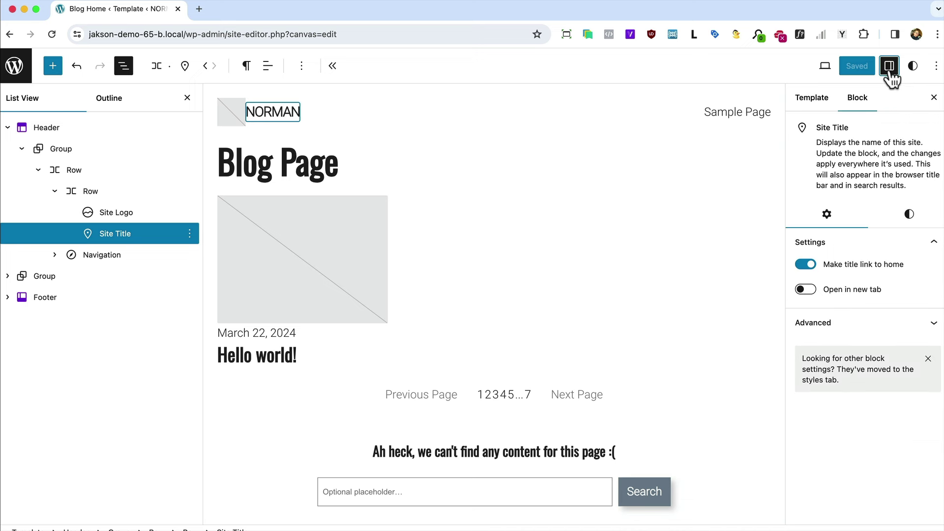
pyautogui.click(912, 65)
pyautogui.click(890, 65)
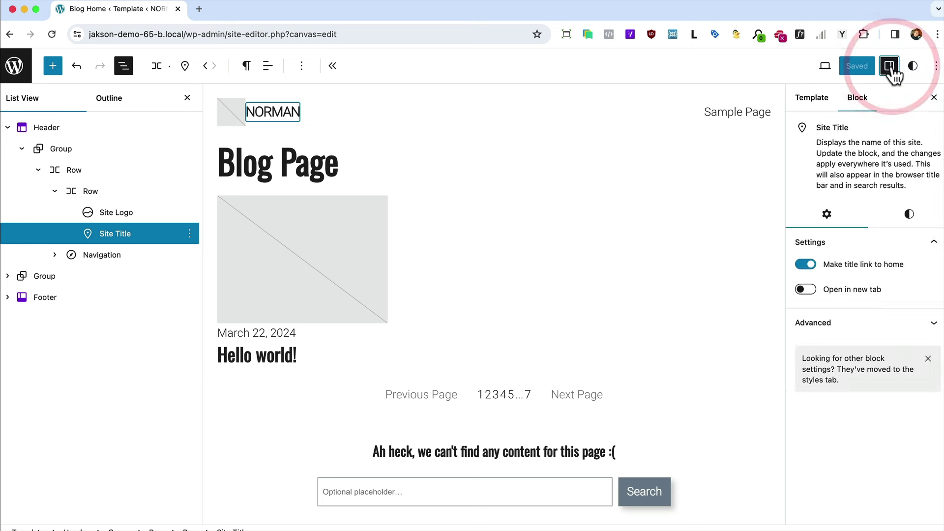
pyautogui.click(907, 216)
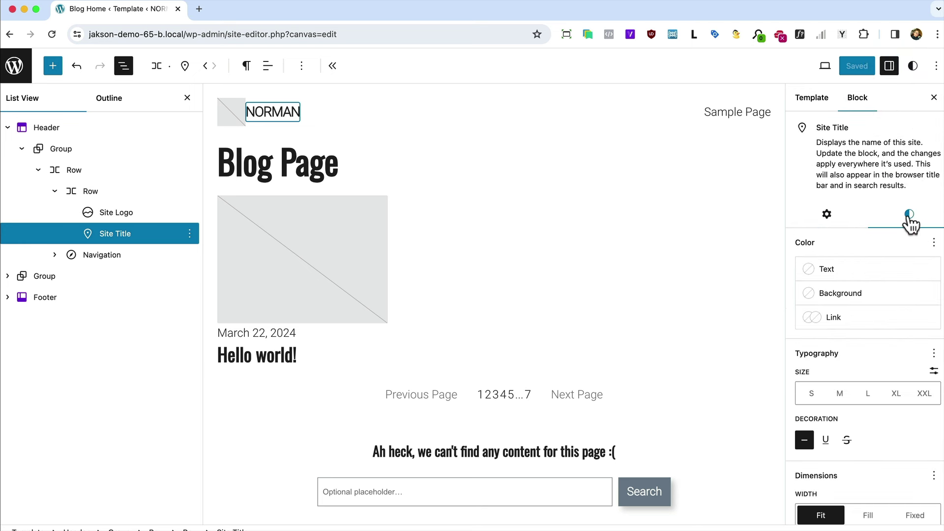
# Step: Enable the font family and appearance controls for the Site Title, and set its font to Oswald and size to Large
pyautogui.click(933, 354)
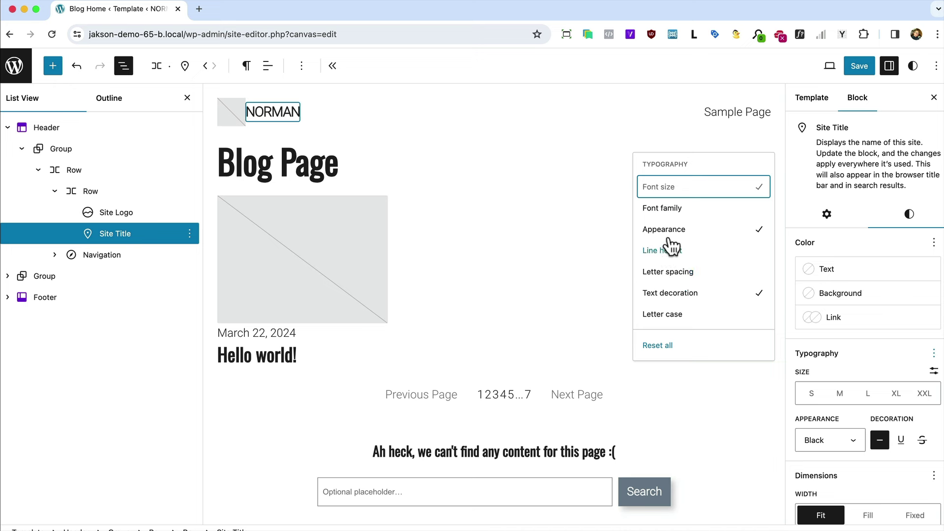
pyautogui.click(663, 209)
pyautogui.click(838, 397)
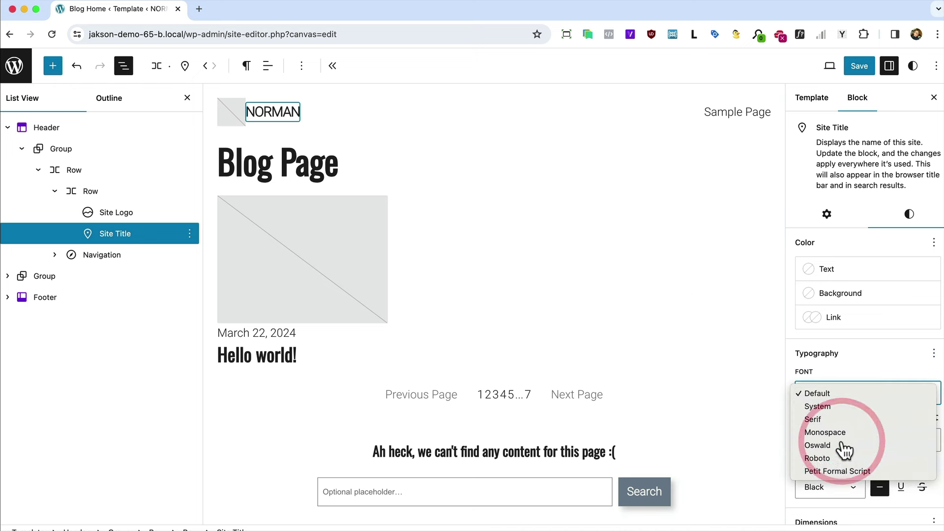
pyautogui.click(842, 445)
pyautogui.click(849, 439)
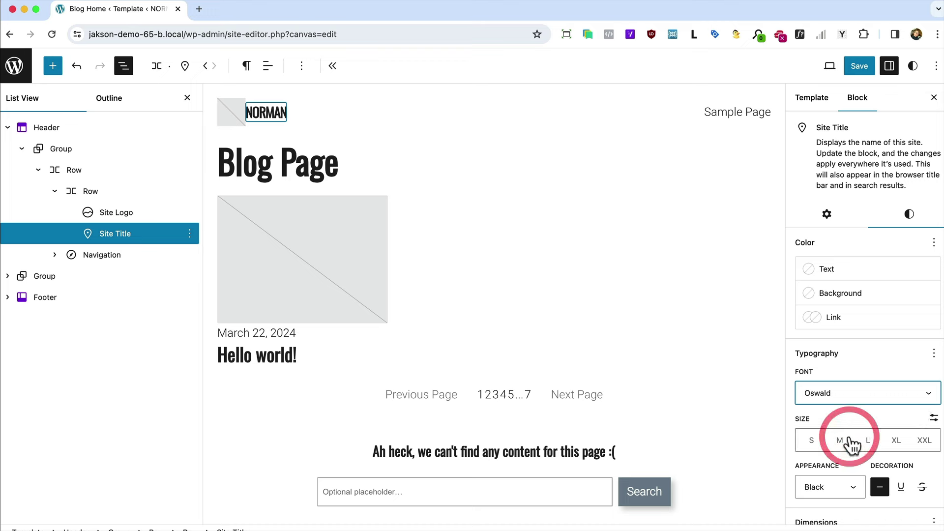
pyautogui.click(869, 441)
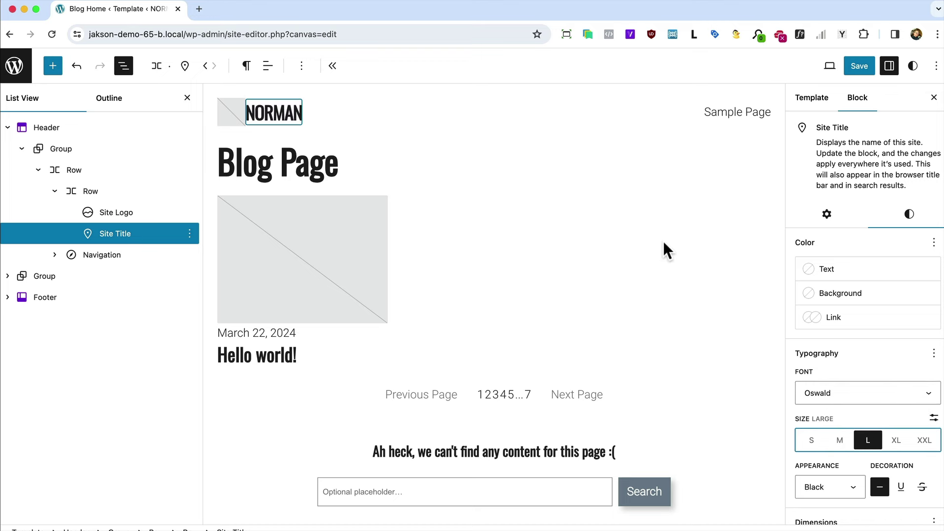
# Step: Check the header of the original Norman site in Firefox and return to the site editor in Chrome
pyautogui.press('super+Tab')
pyautogui.click(363, 256)
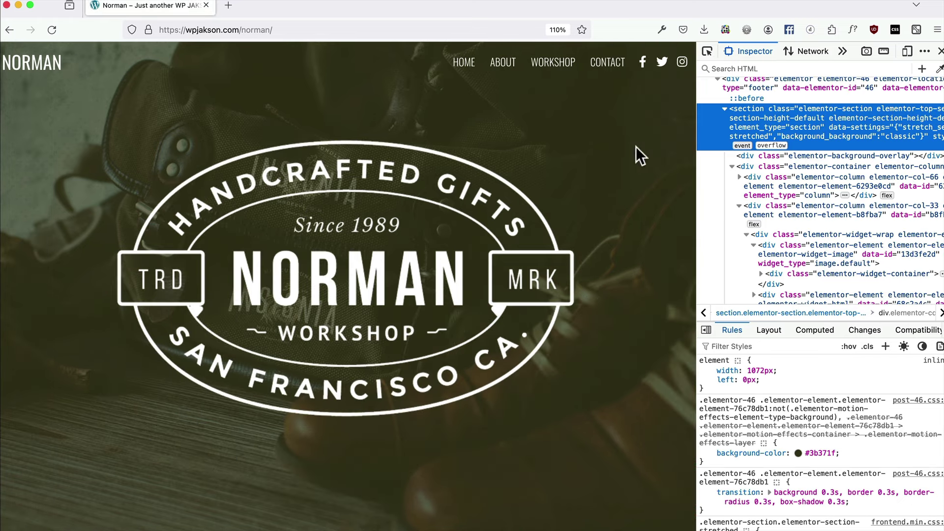
pyautogui.press('super+Tab')
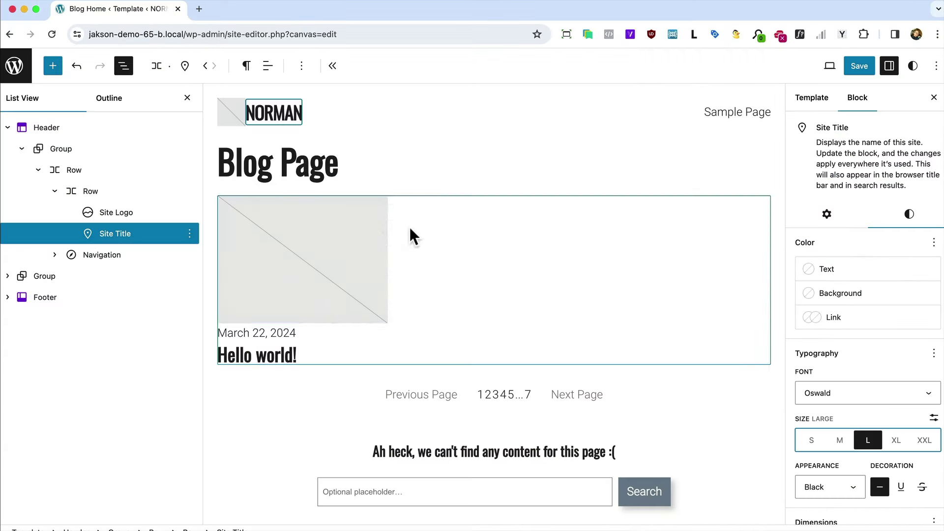
# Step: Enable the font family and appearance controls for the header Navigation block and set its font to Oswald
pyautogui.click(721, 114)
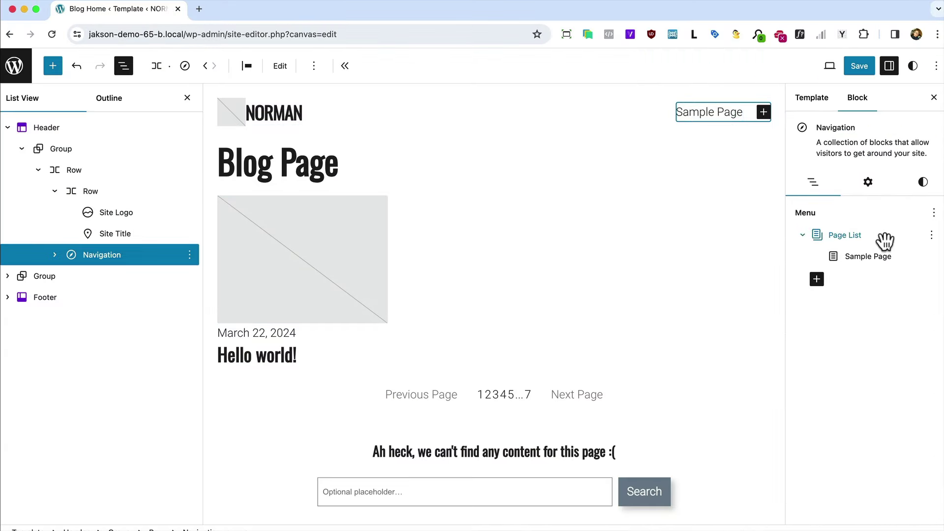
pyautogui.click(923, 183)
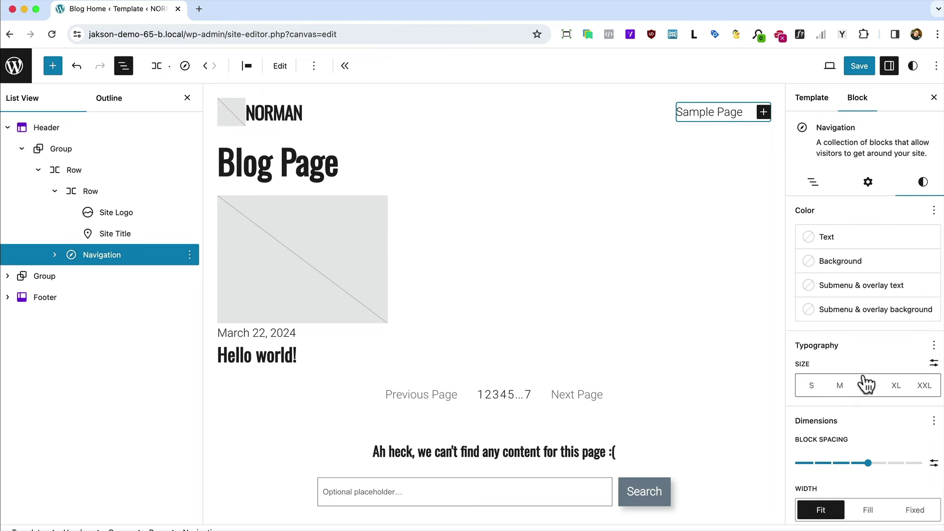
pyautogui.click(934, 345)
pyautogui.click(674, 325)
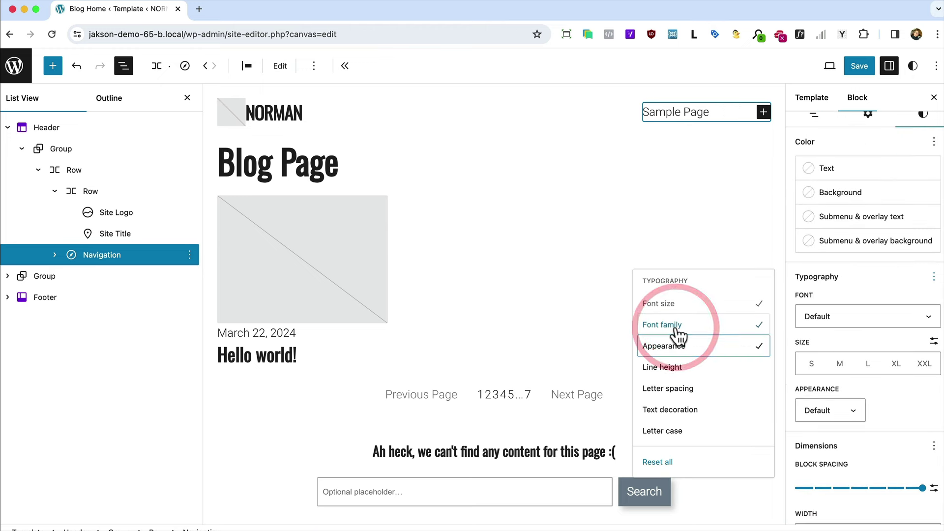
pyautogui.scroll(-2, 864, 384)
pyautogui.click(828, 267)
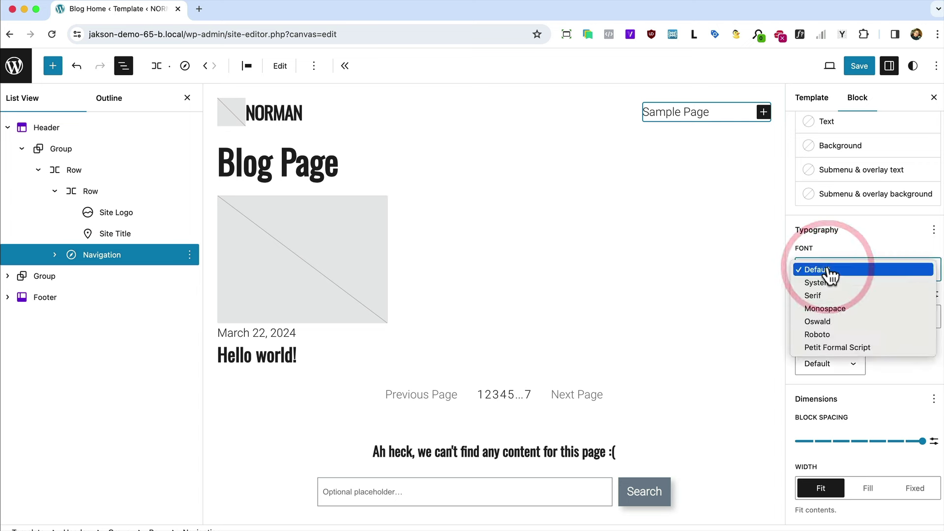
pyautogui.click(839, 326)
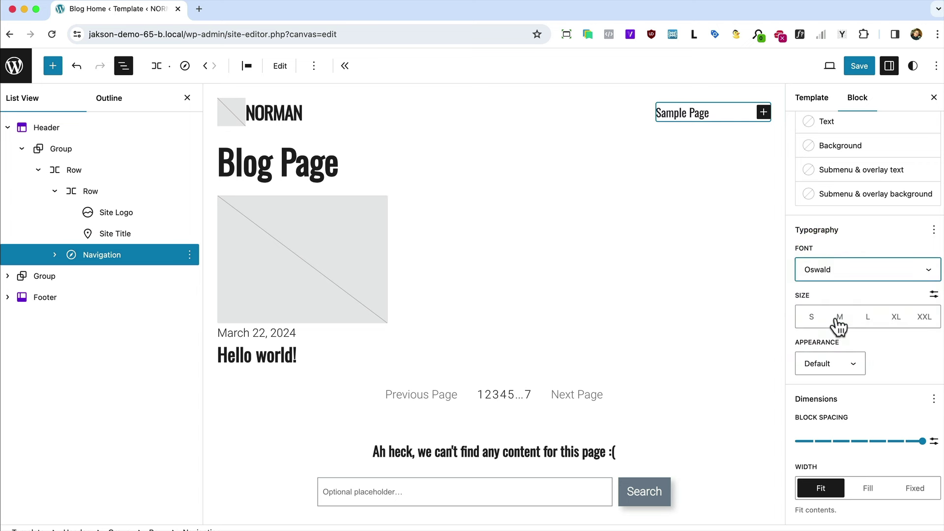
# Step: Set the Navigation block's appearance to Extra Light and save the Header template part
pyautogui.click(827, 363)
pyautogui.click(822, 361)
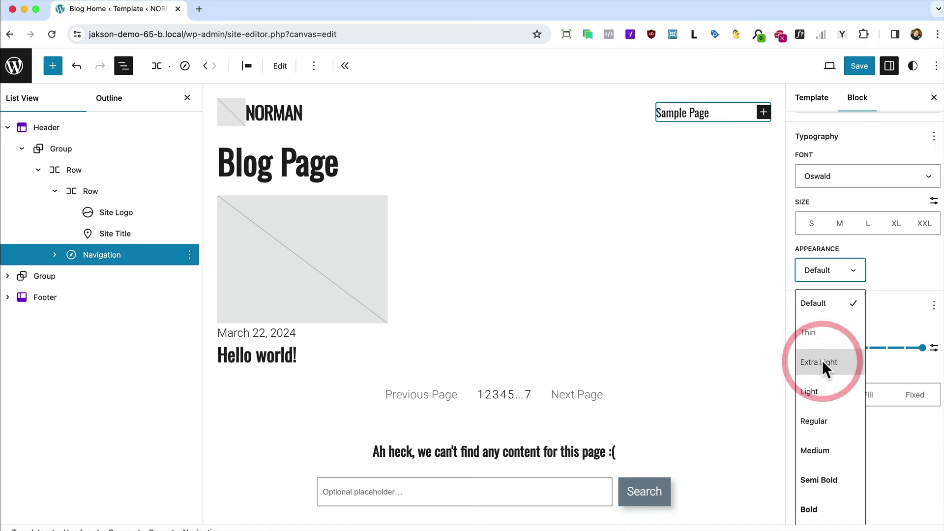
pyautogui.click(859, 66)
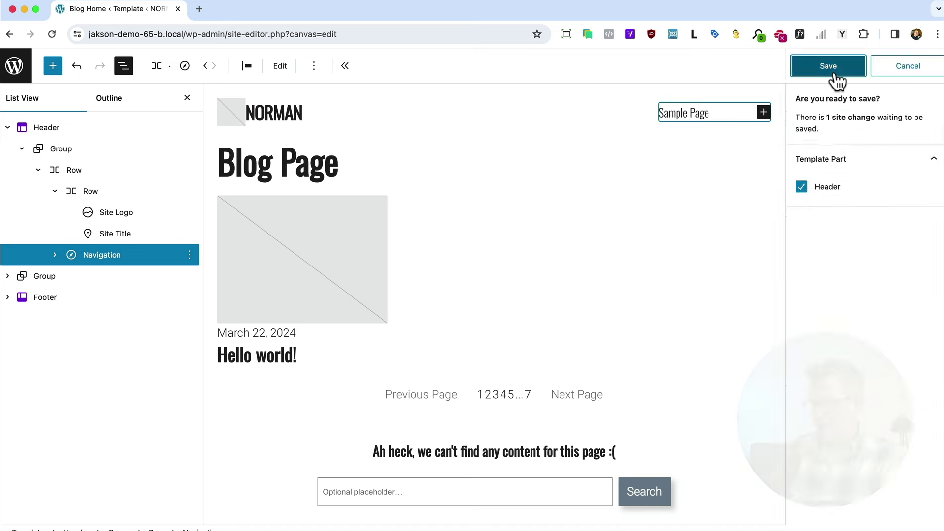
pyautogui.click(831, 66)
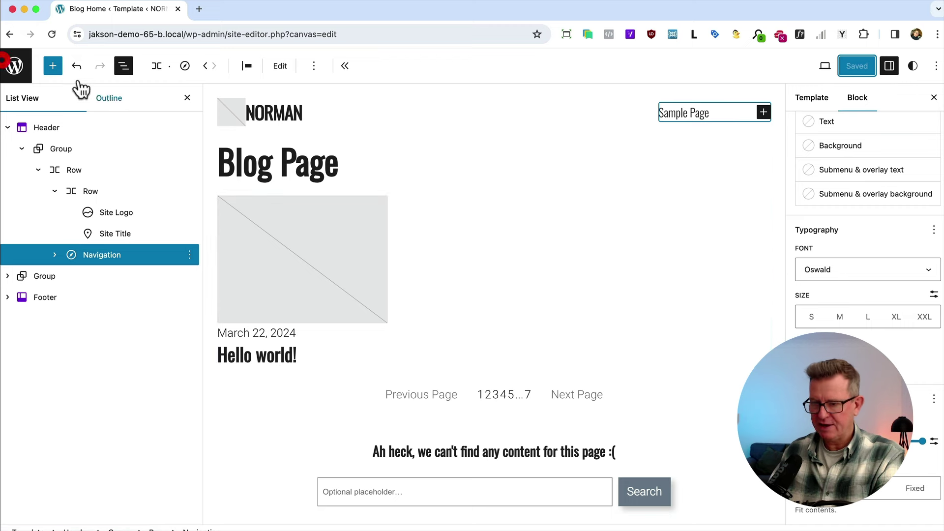
# Step: Leave the site editor and open the list of pages in the WordPress dashboard
pyautogui.click(11, 67)
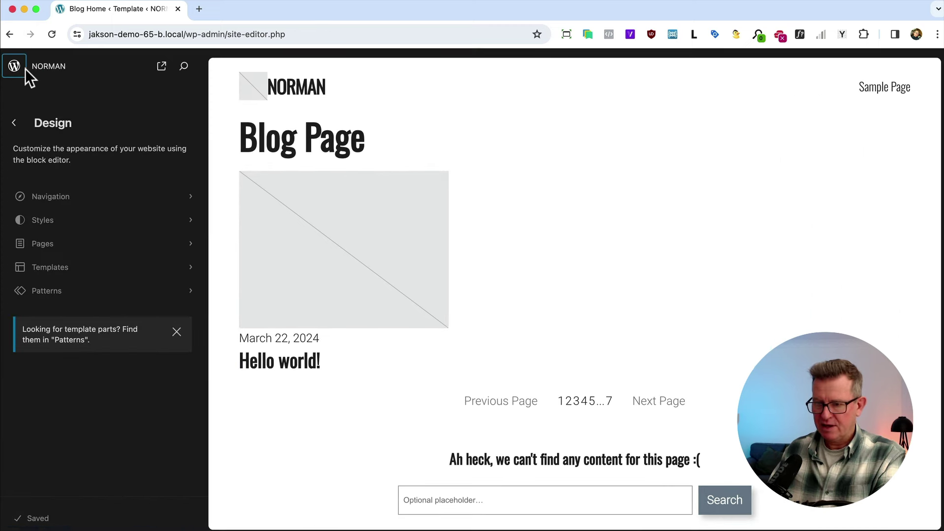
pyautogui.click(13, 67)
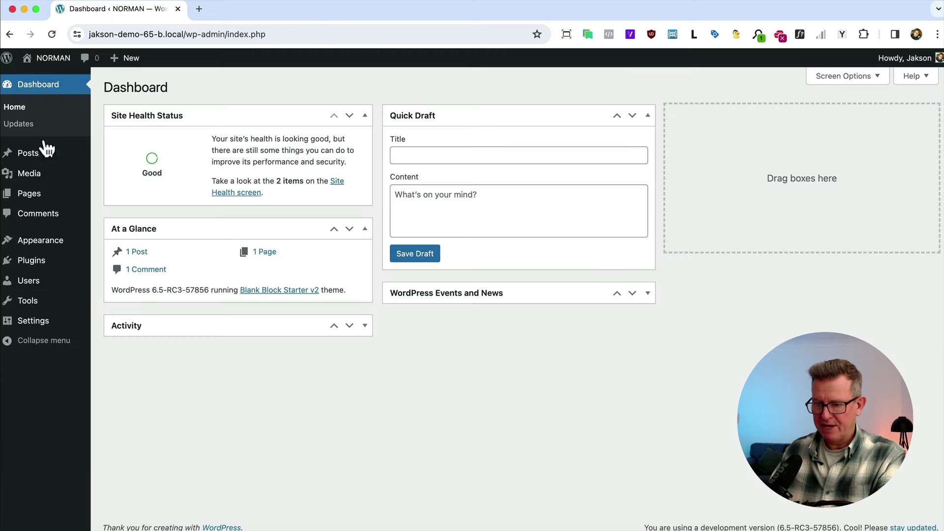
pyautogui.click(39, 194)
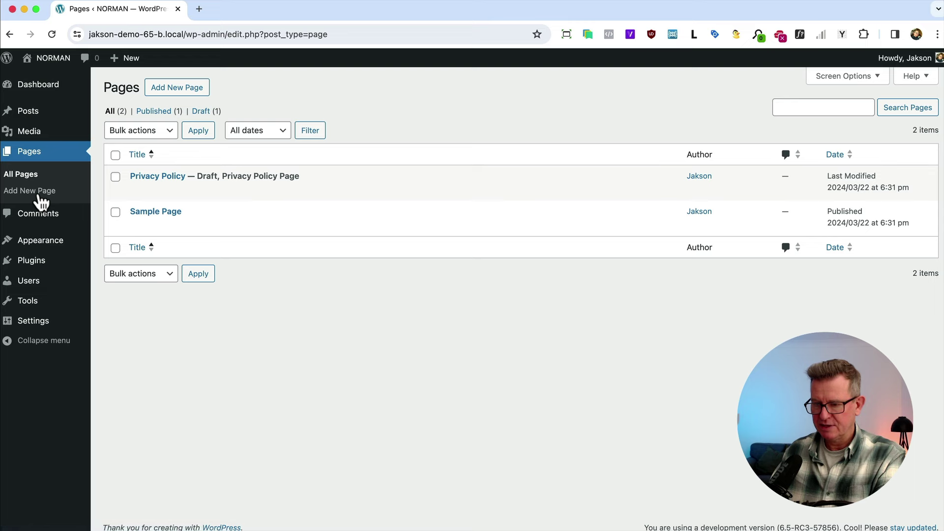
# Step: Create a new page titled Home, dismissing the welcome guide, and select the empty paragraph below the title
pyautogui.click(167, 90)
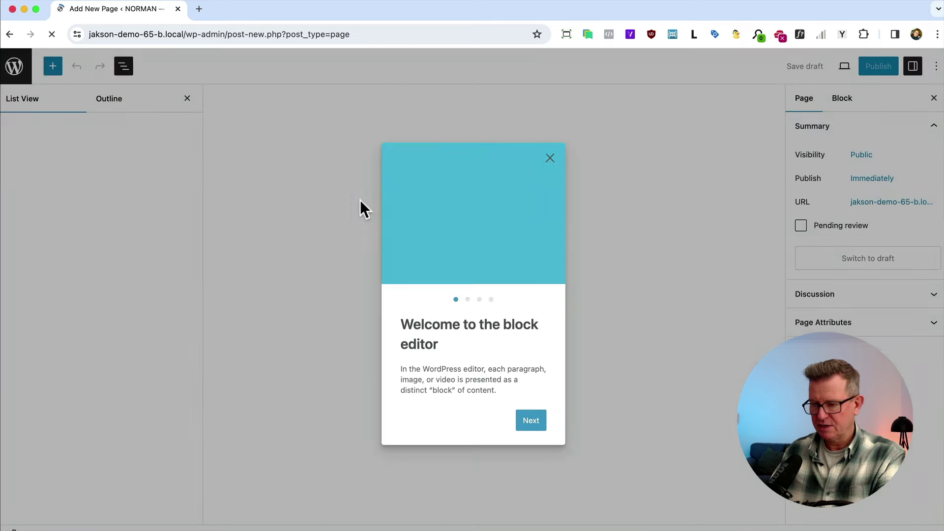
pyautogui.click(549, 158)
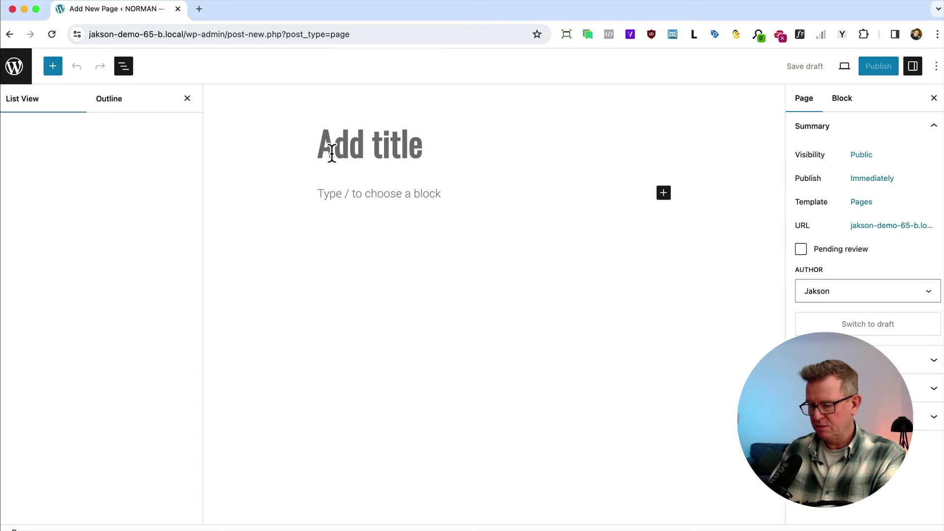
pyautogui.write('Home')
pyautogui.click(353, 198)
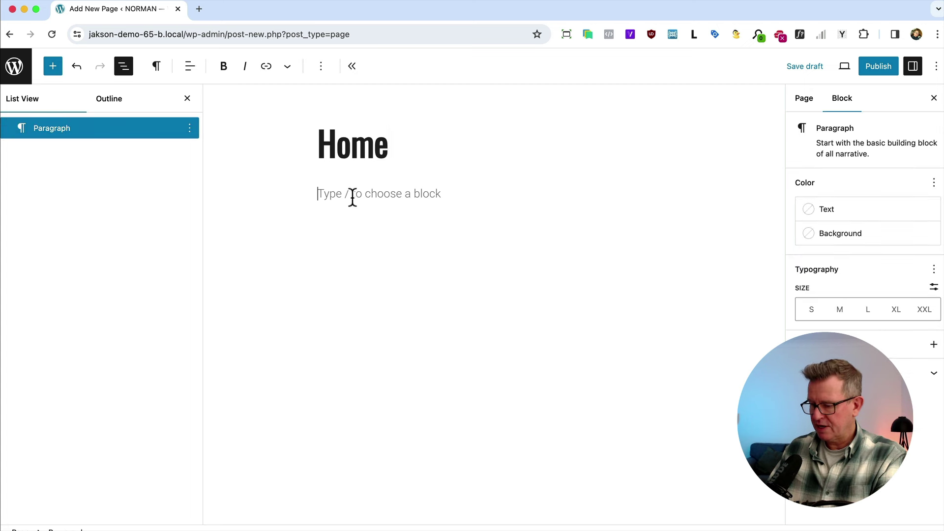
# Step: Insert a full-width Group block below the Home title and turn off the content-width limit for its inner blocks
pyautogui.write('/gr')
pyautogui.press('Return')
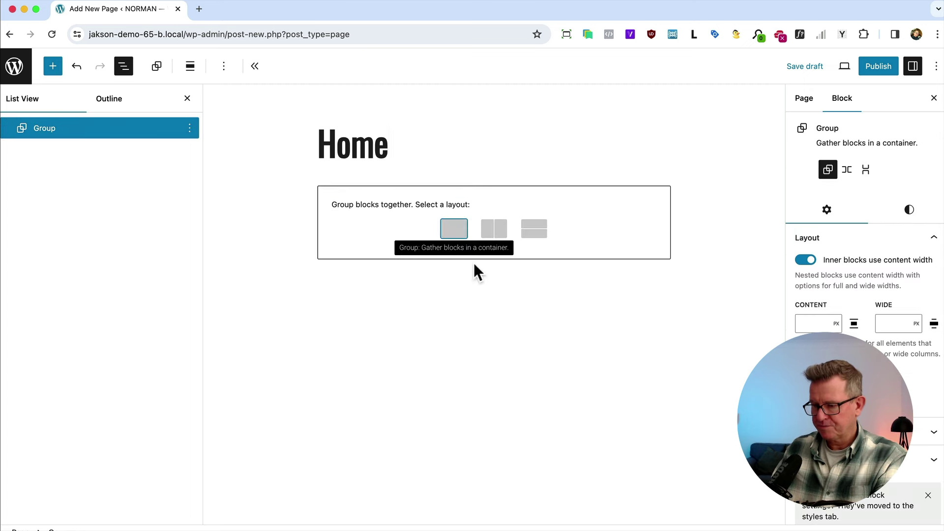
pyautogui.click(449, 229)
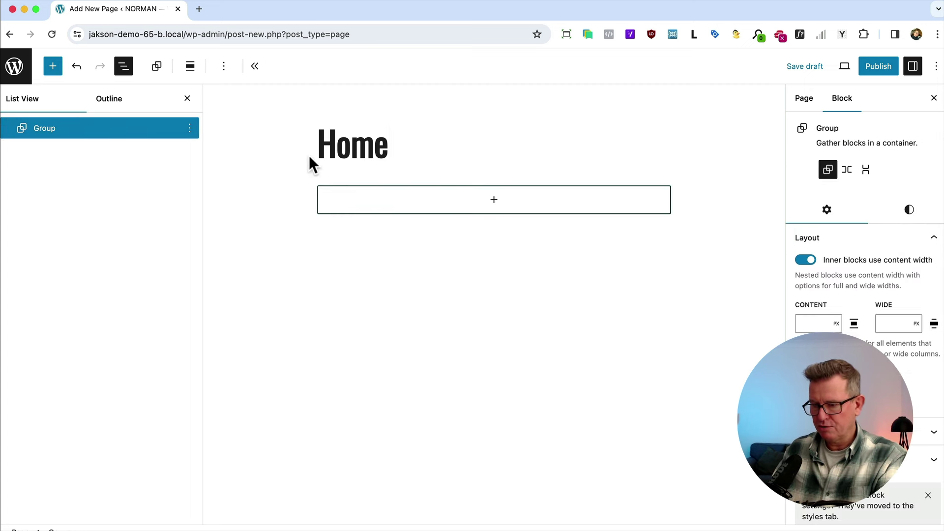
pyautogui.click(190, 66)
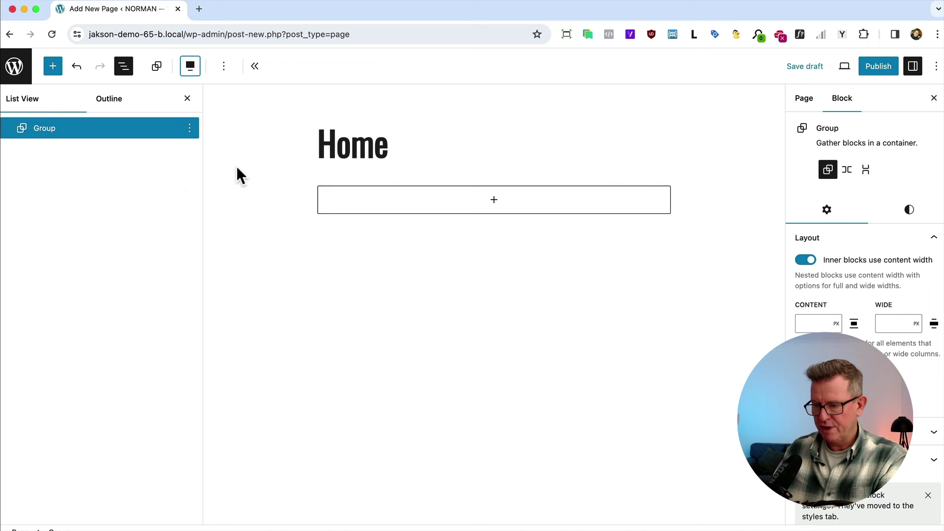
pyautogui.click(262, 201)
pyautogui.click(187, 99)
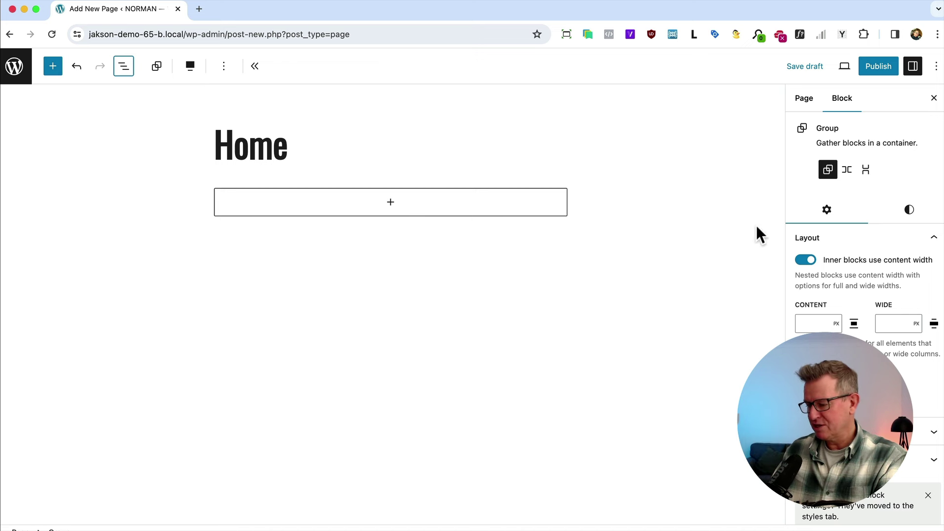
pyautogui.click(806, 261)
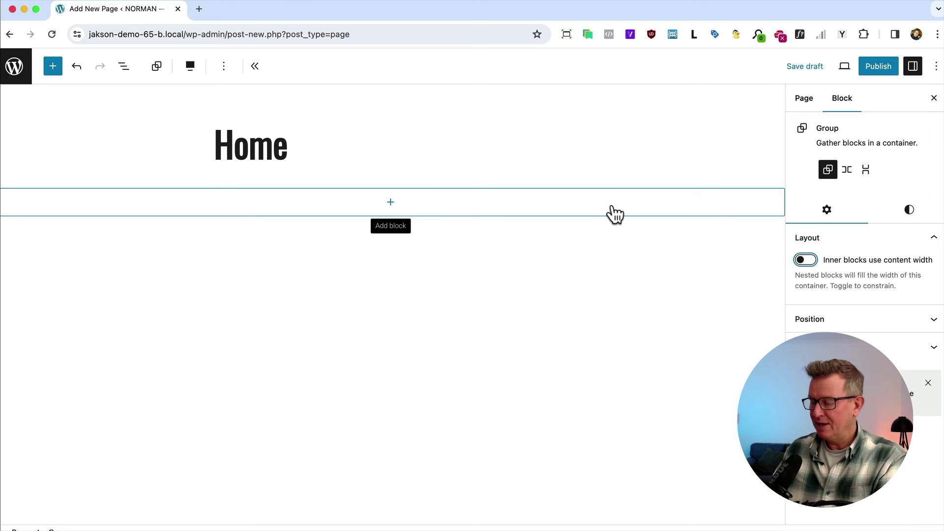
# Step: Publish the Home page with public visibility and immediate publishing
pyautogui.click(877, 69)
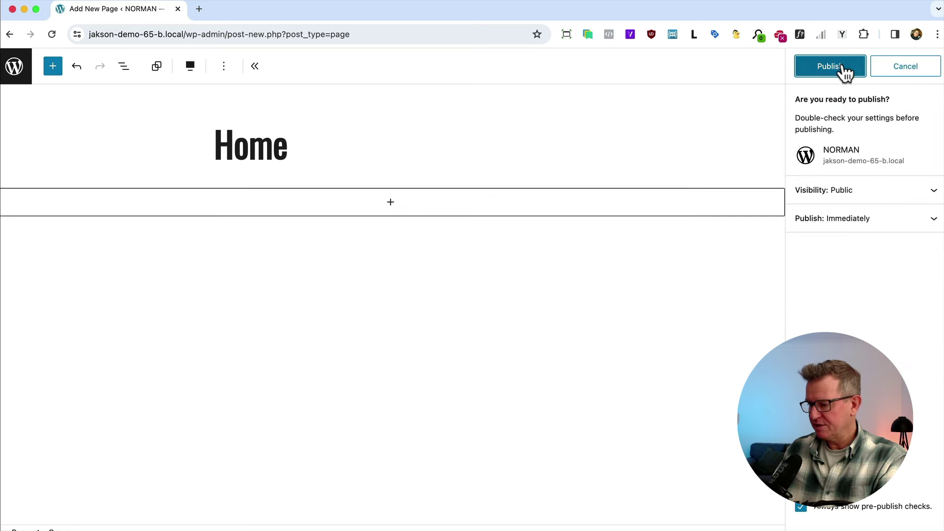
pyautogui.click(841, 69)
pyautogui.click(488, 227)
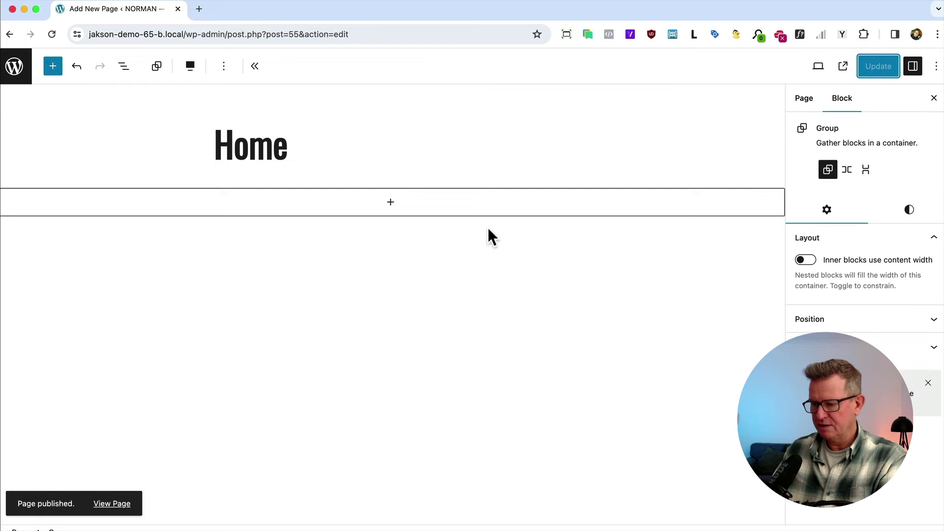
# Step: Assign the Blank Page template to the Home page and update it
pyautogui.click(804, 100)
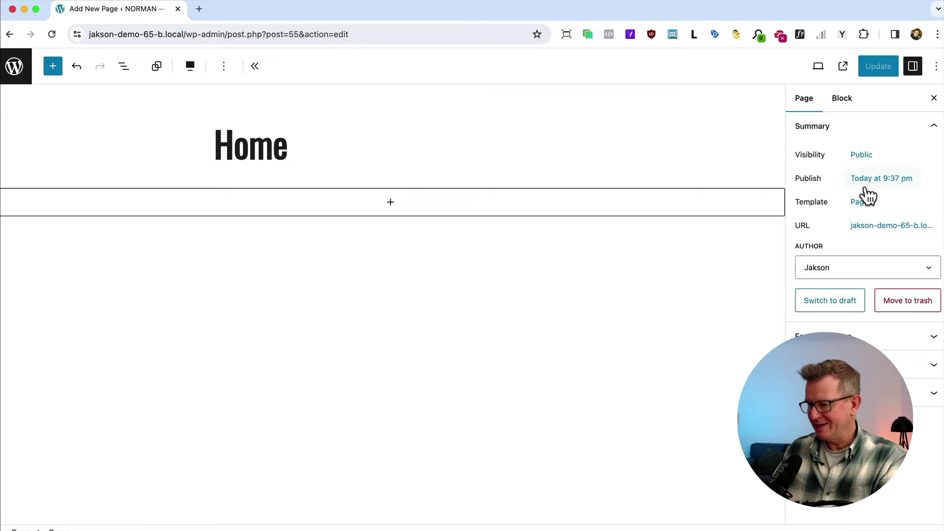
pyautogui.click(875, 210)
pyautogui.click(786, 257)
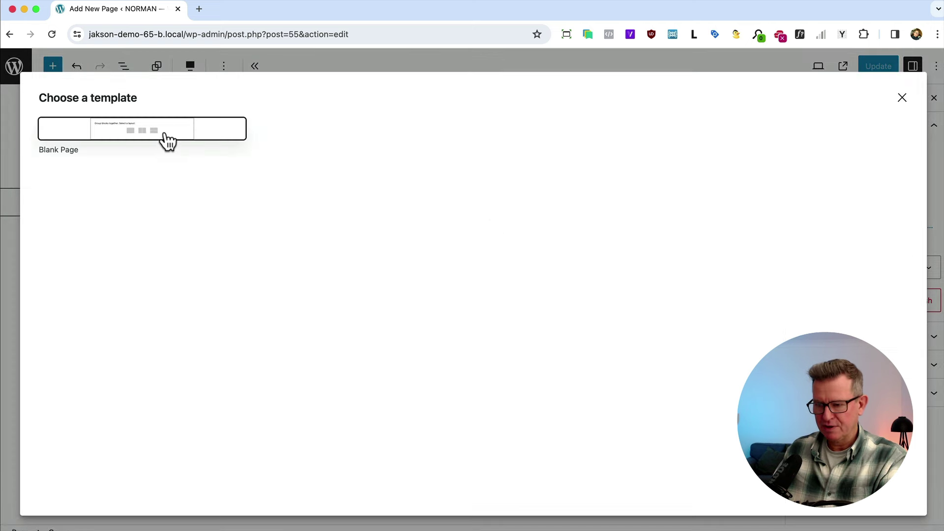
pyautogui.click(167, 141)
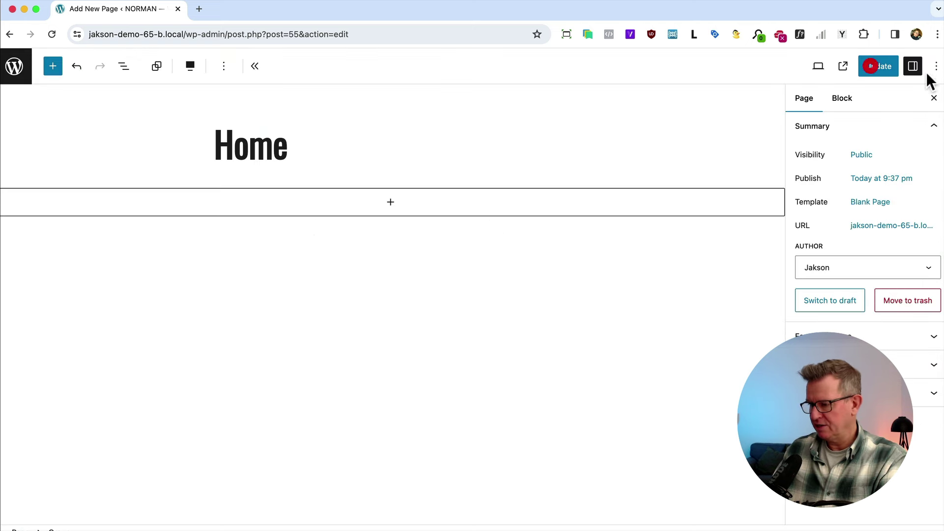
pyautogui.click(873, 68)
pyautogui.press('super+Tab')
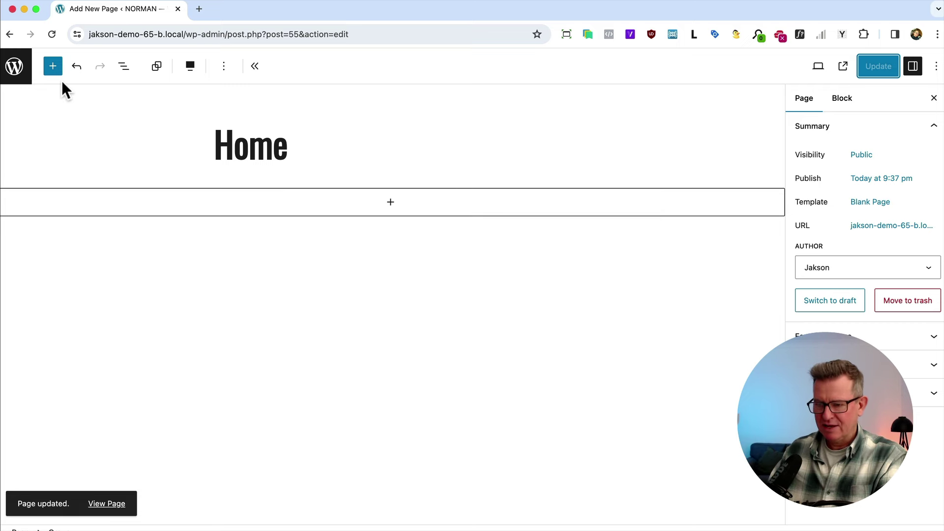
# Step: Set the site's homepage to the static page Home in the Reading settings and save the changes
pyautogui.click(10, 69)
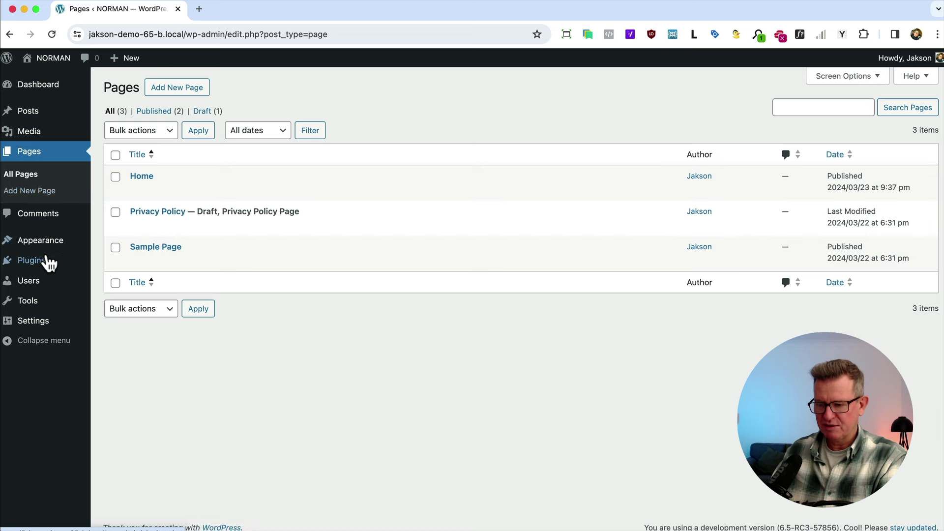
pyautogui.click(31, 317)
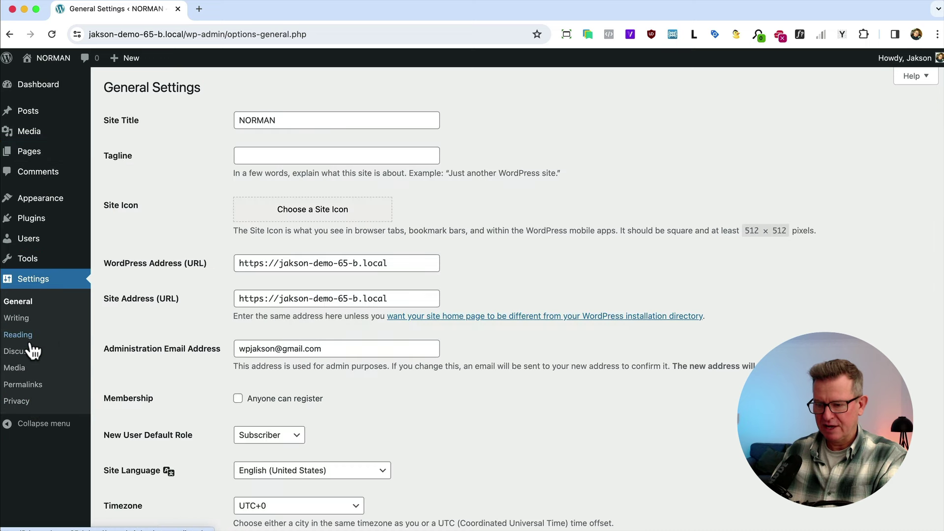
pyautogui.click(90, 325)
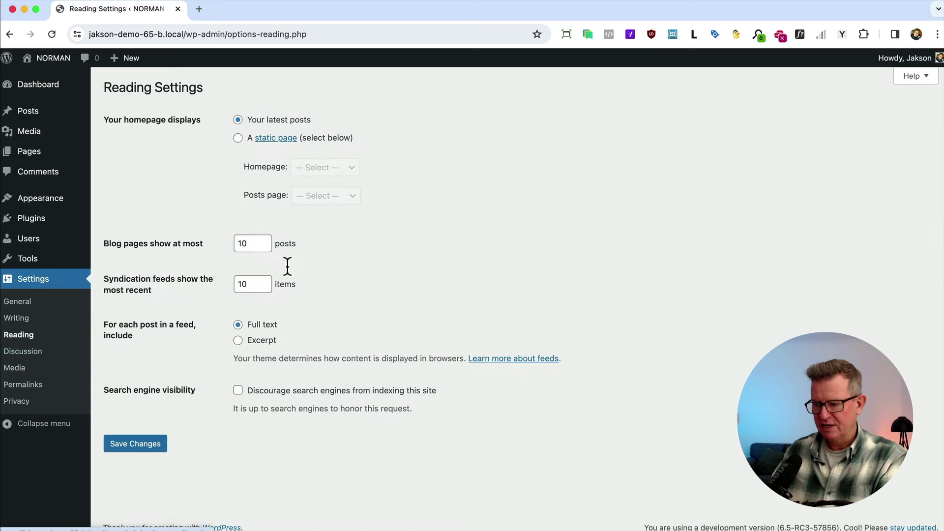
pyautogui.click(238, 138)
pyautogui.click(324, 168)
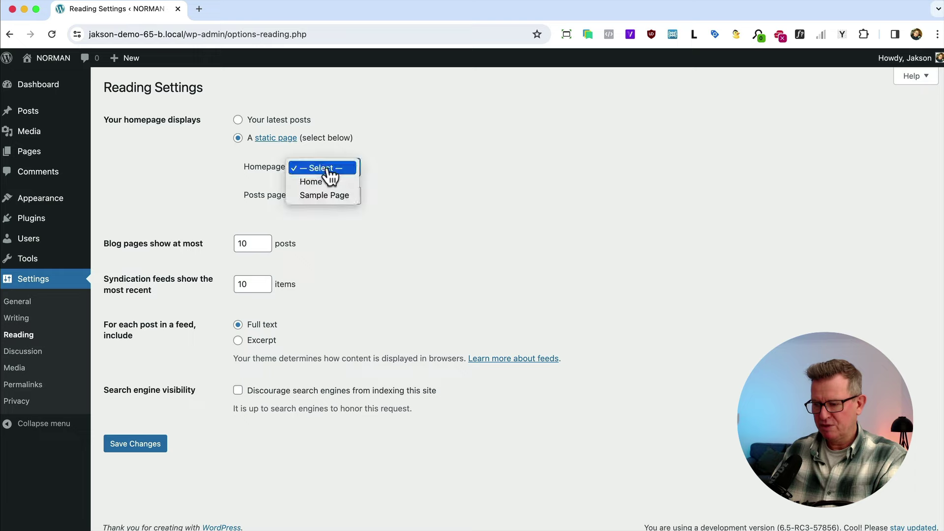
pyautogui.click(326, 181)
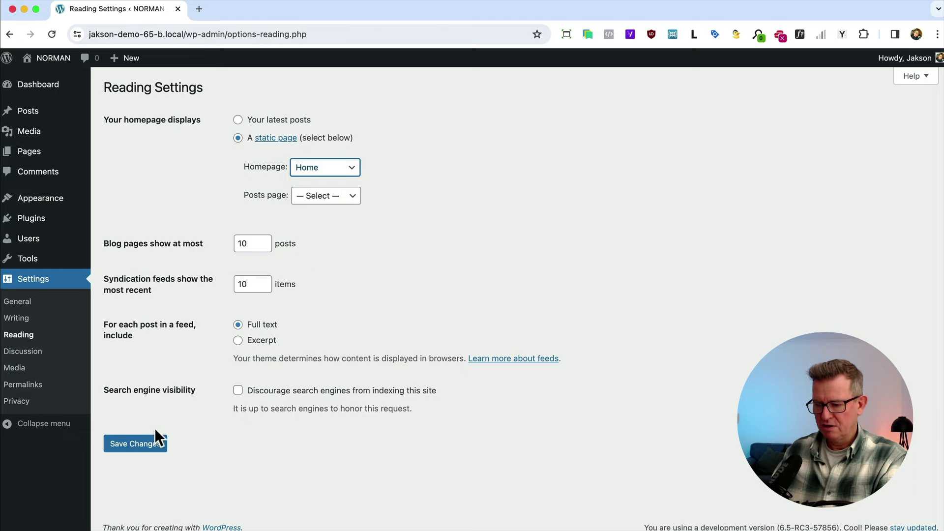
pyautogui.click(142, 444)
# Step: Switch to Firefox, reload the site's front page to check it, and return to the WordPress dashboard in Chrome
pyautogui.press('super+Tab')
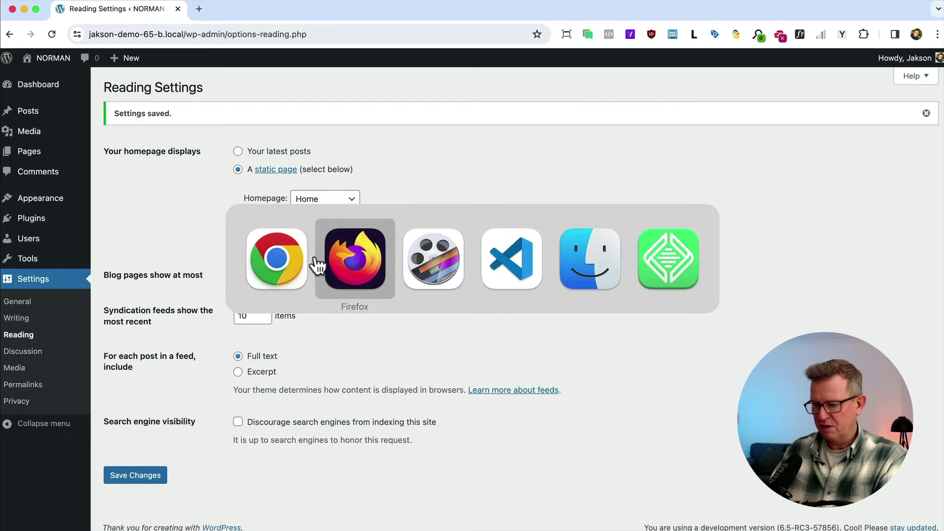
pyautogui.click(377, 259)
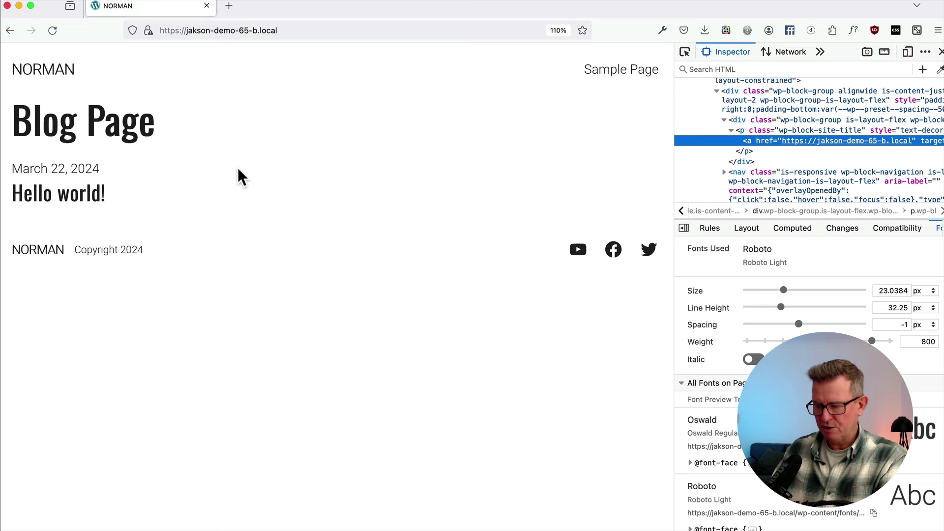
pyautogui.press('super+r')
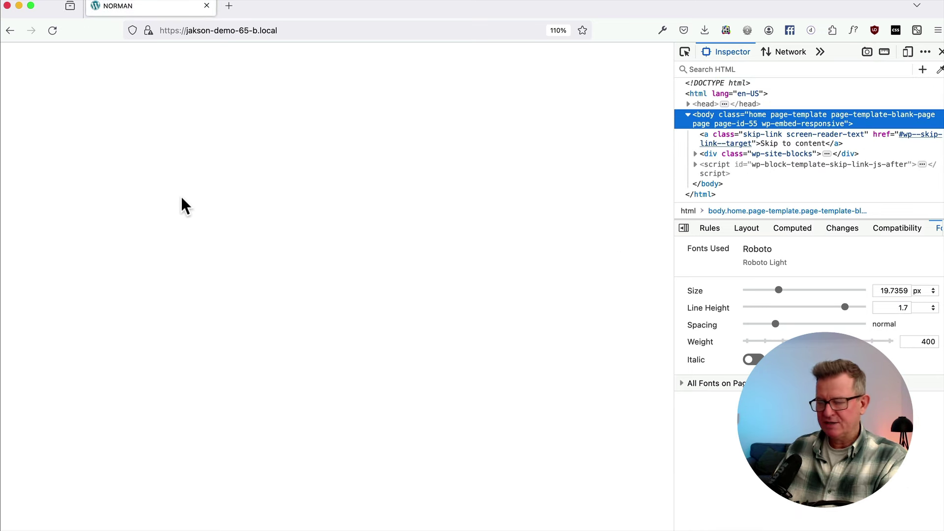
pyautogui.press('super+Tab')
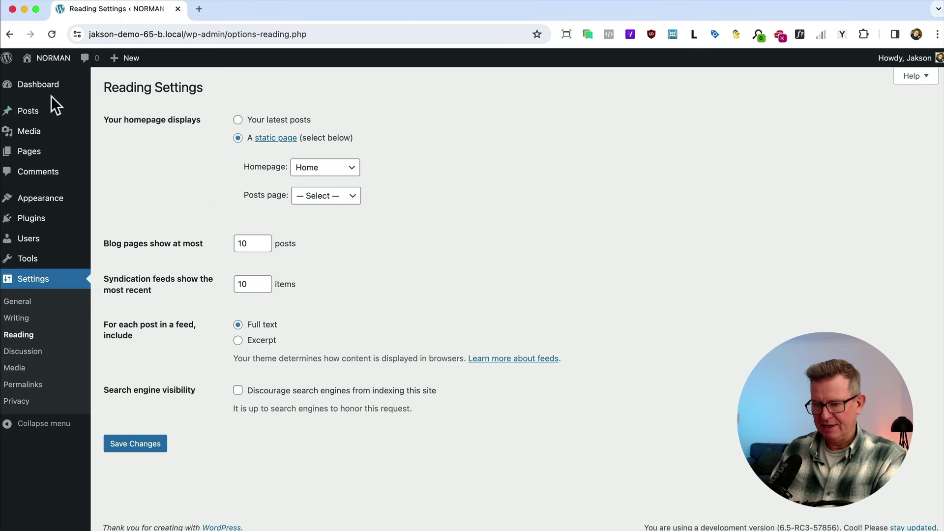
# Step: Open the Home page for editing again and delete its Group block
pyautogui.click(33, 153)
pyautogui.click(138, 178)
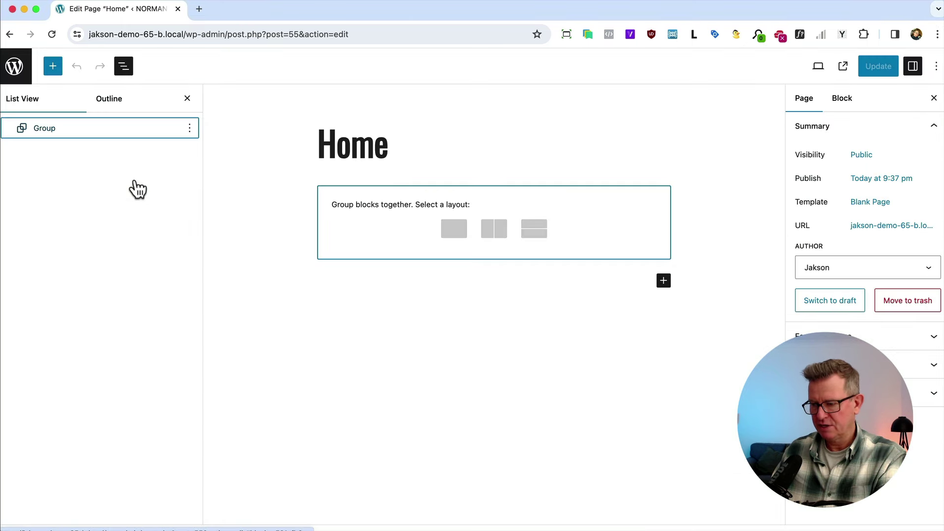
pyautogui.click(190, 129)
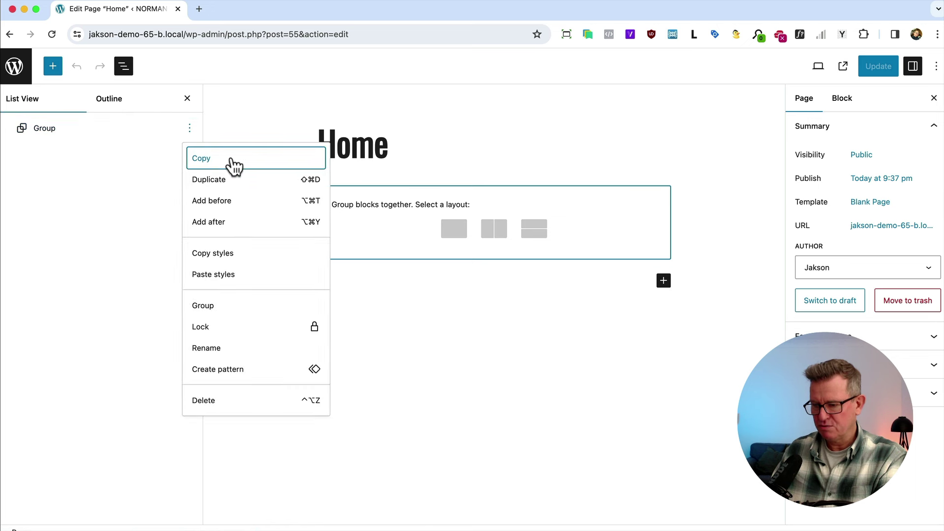
pyautogui.click(216, 400)
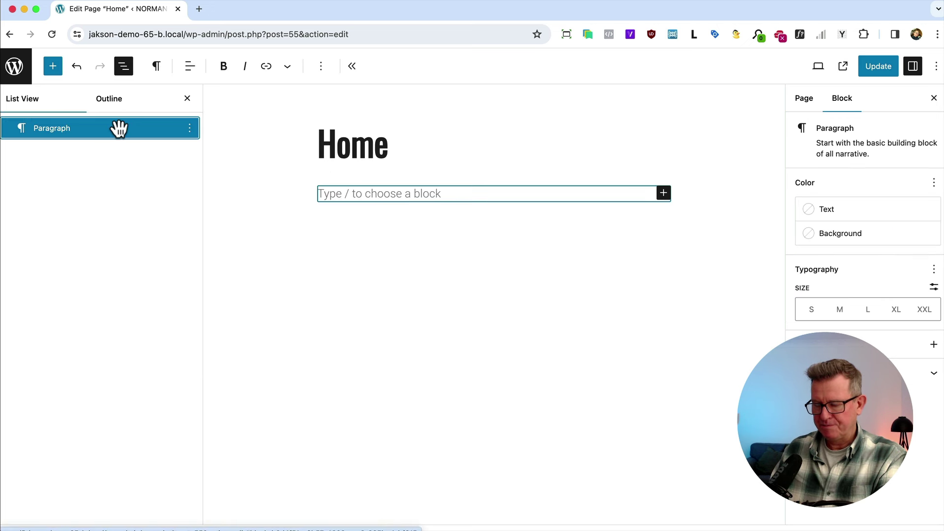
pyautogui.rightClick(119, 128)
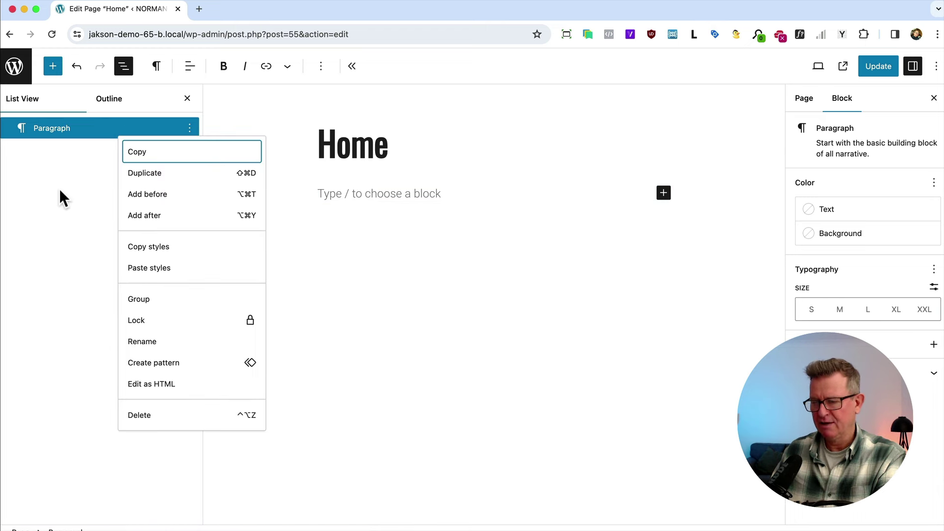
pyautogui.click(96, 253)
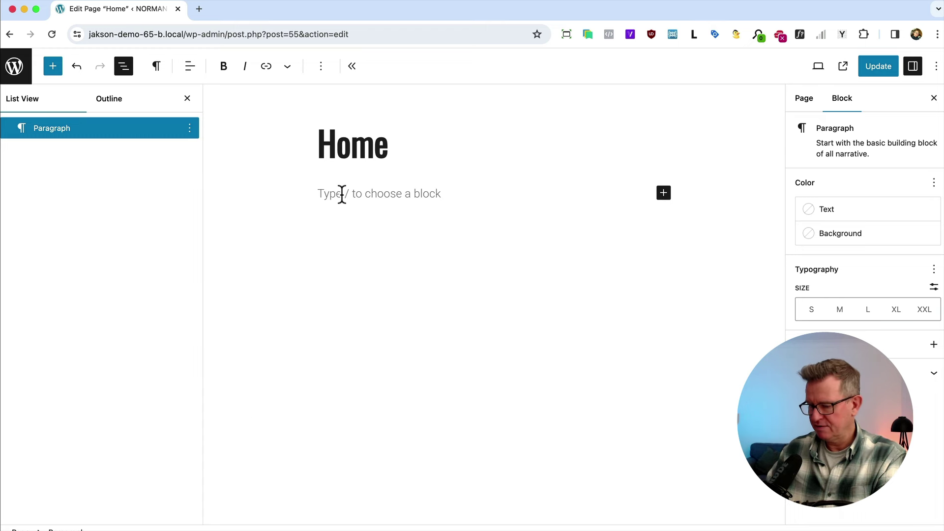
# Step: Insert a Cover block below the Home title and align it to full width
pyautogui.write('/')
pyautogui.press('BackSpace')
pyautogui.write('/c')
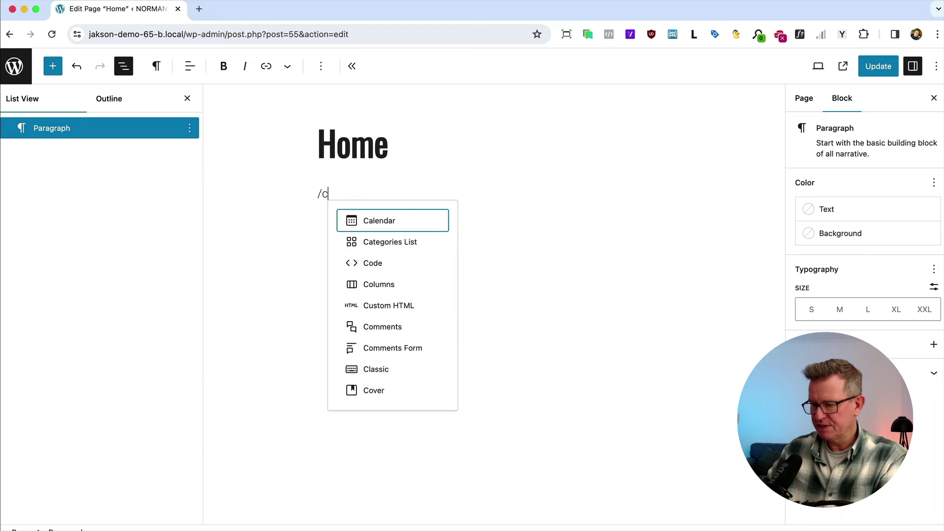
pyautogui.write('o')
pyautogui.click(449, 302)
pyautogui.click(189, 67)
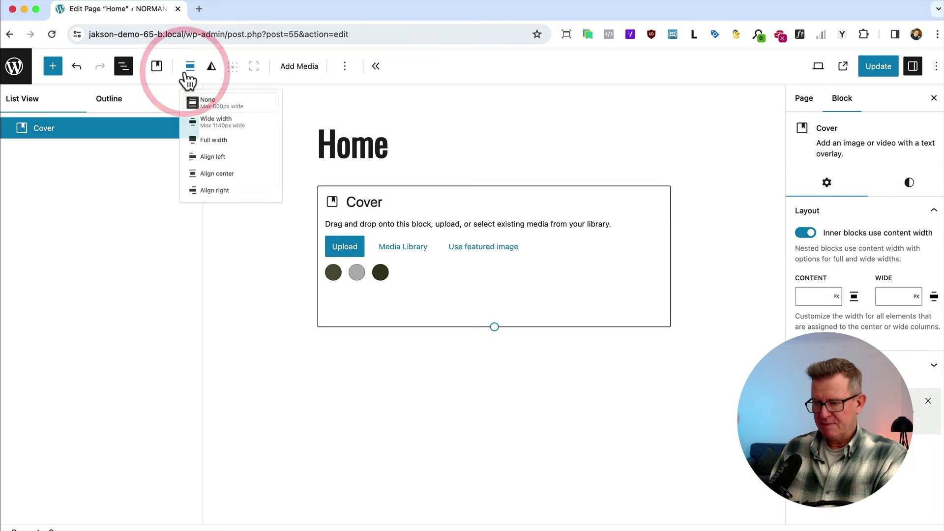
pyautogui.click(224, 157)
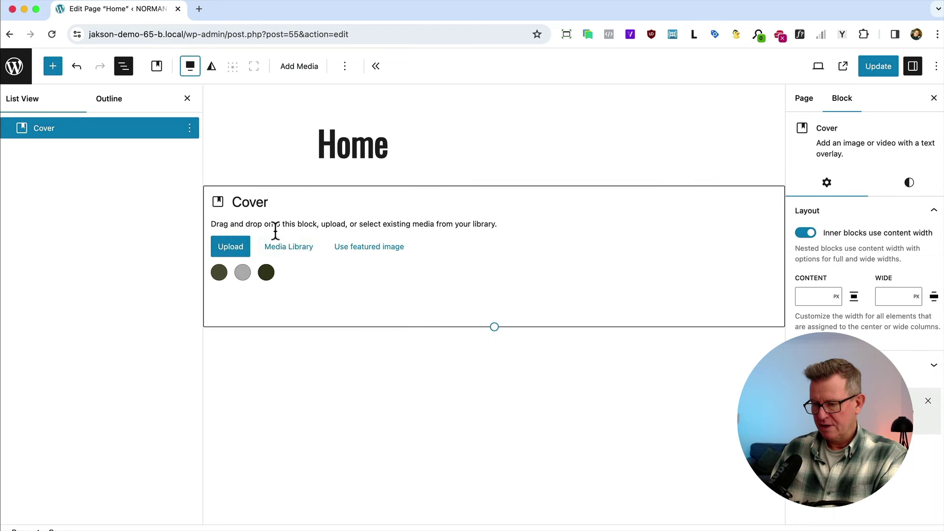
# Step: Use hero-norman-1.webp from the media library as the Cover block's background image
pyautogui.click(297, 248)
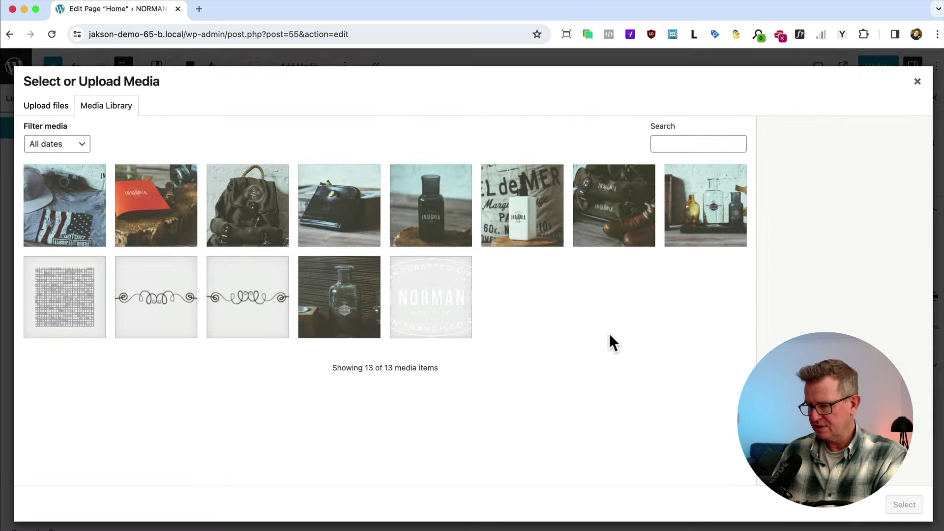
pyautogui.click(627, 238)
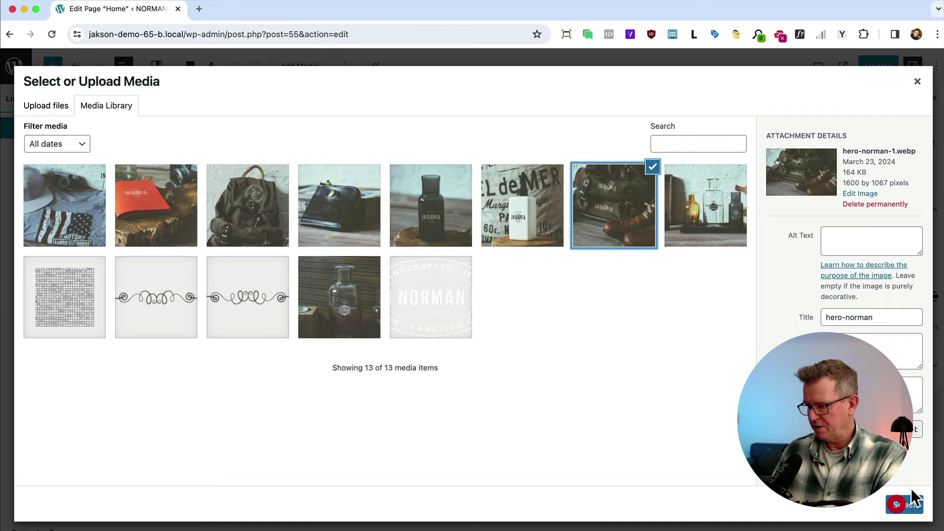
pyautogui.click(897, 506)
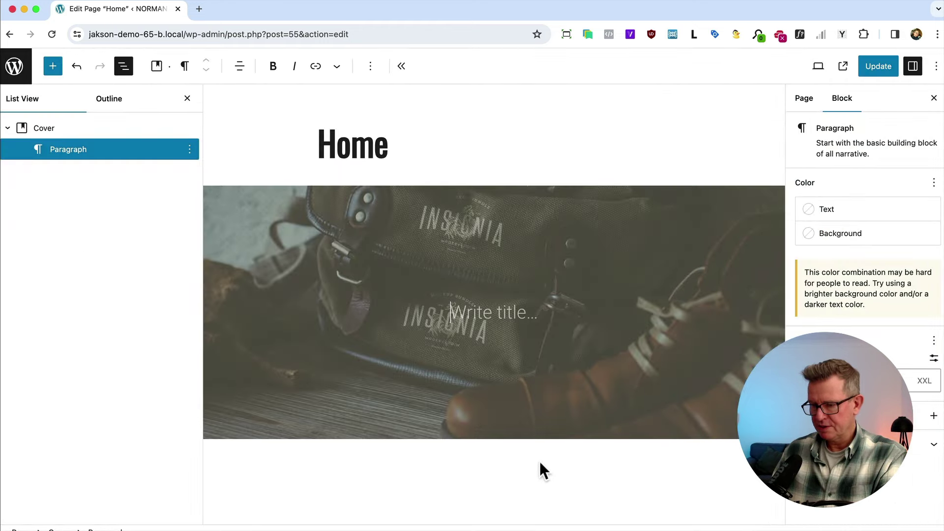
# Step: Increase the Cover block's height so that more of the hero image shows
pyautogui.click(591, 430)
pyautogui.moveTo(495, 438); pyautogui.dragTo(496, 488)
pyautogui.scroll(-3, 513, 281)
pyautogui.scroll(3, 513, 280)
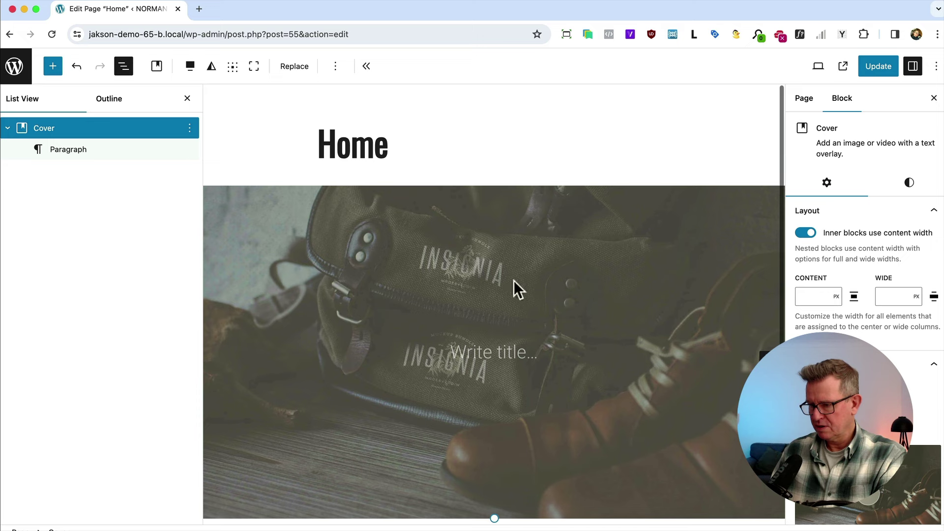
# Step: Insert an Image block inside the Cover, replacing its empty paragraph, and use the white Norman Workshop logo from the media library
pyautogui.scroll(-2, 513, 281)
pyautogui.click(481, 314)
pyautogui.write('/')
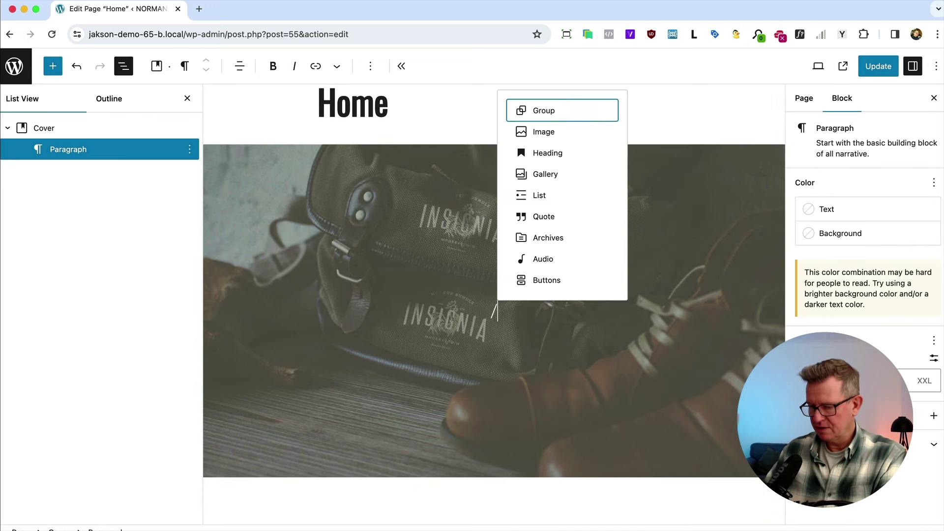
pyautogui.write('i')
pyautogui.press('Return')
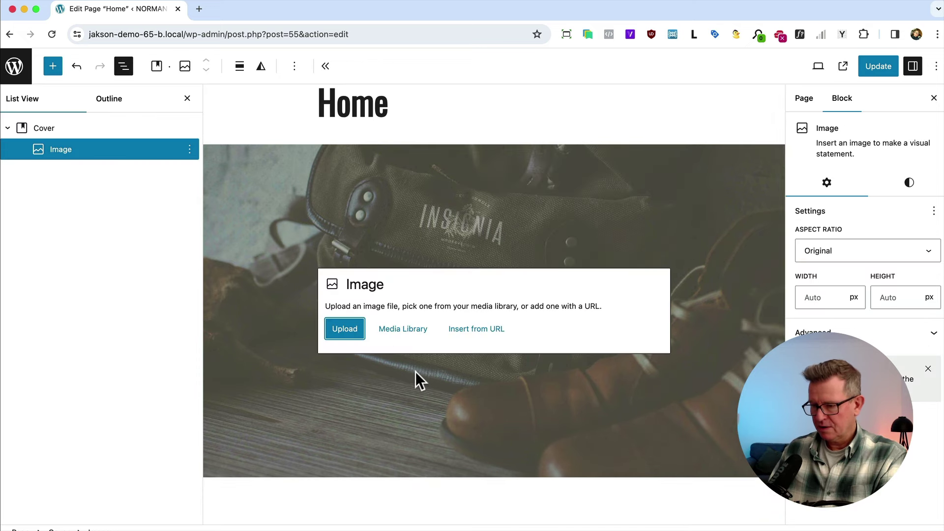
pyautogui.click(397, 327)
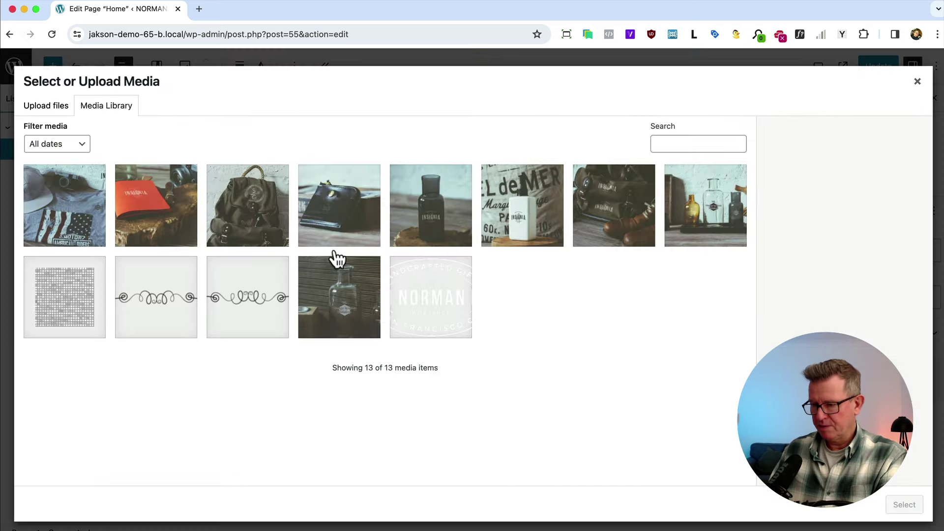
pyautogui.click(464, 294)
pyautogui.click(904, 505)
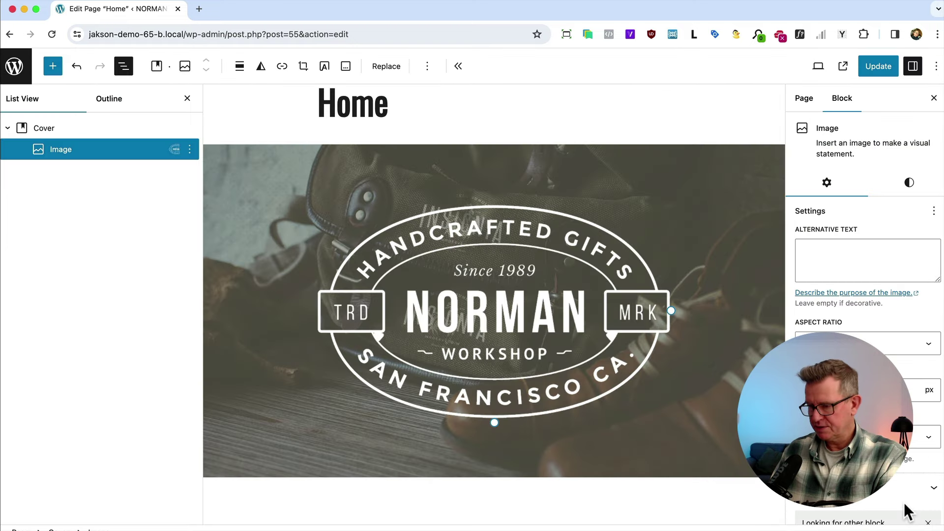
# Step: Save the Home page and reload the site's front end in Firefox to check the hero with its logo
pyautogui.click(877, 65)
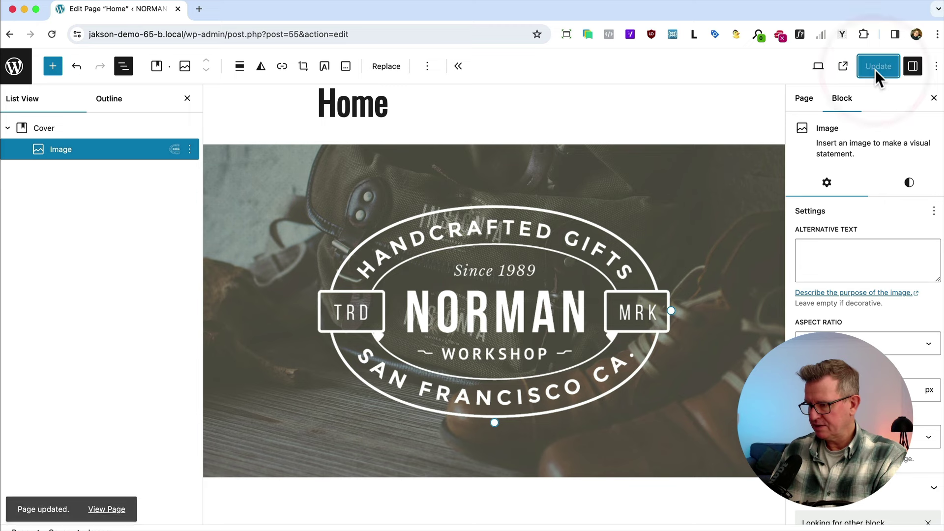
pyautogui.press('super+Tab')
pyautogui.click(436, 242)
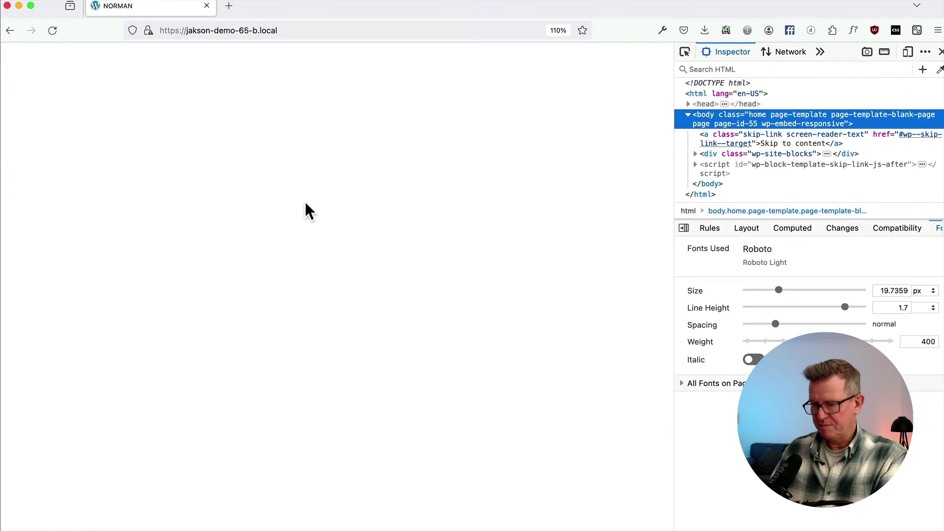
pyautogui.press('super+r')
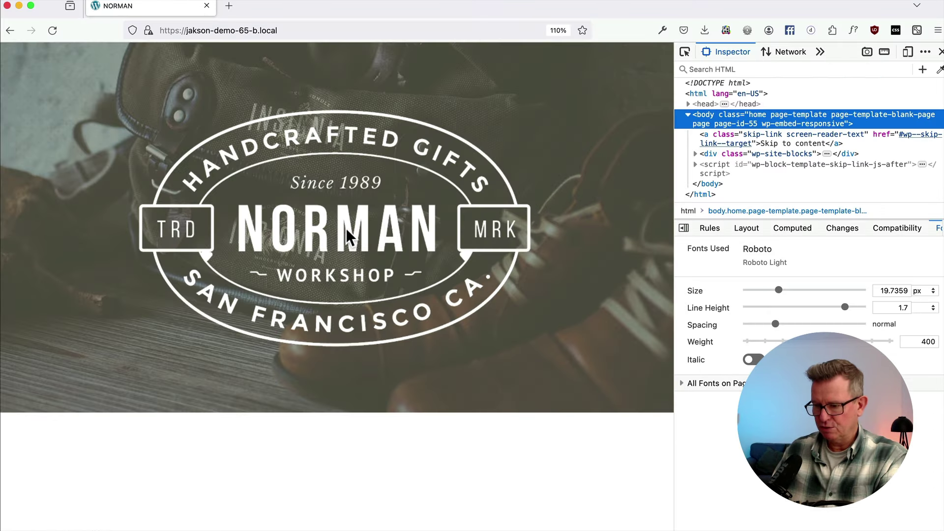
pyautogui.press('super+Tab')
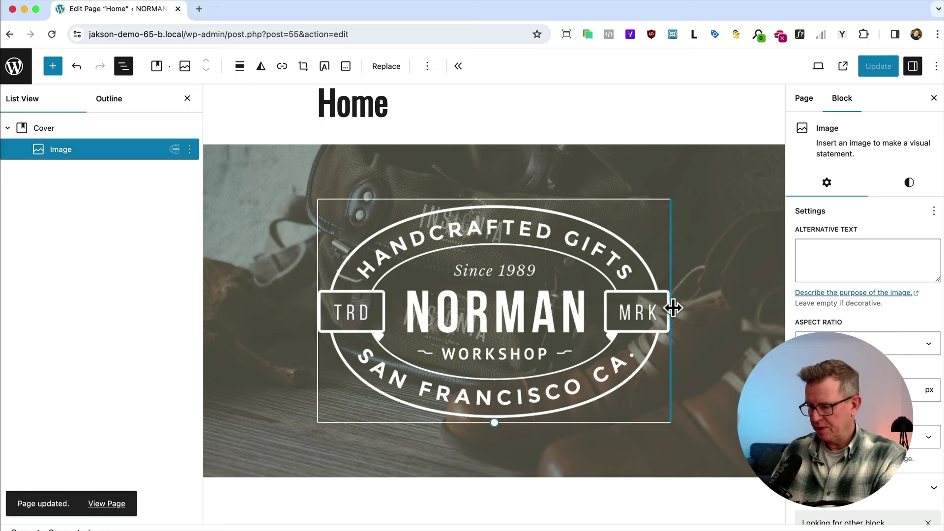
# Step: Shrink the Norman logo image slightly and align it to the center of the Cover block
pyautogui.moveTo(670, 309); pyautogui.dragTo(609, 310)
pyautogui.click(433, 296)
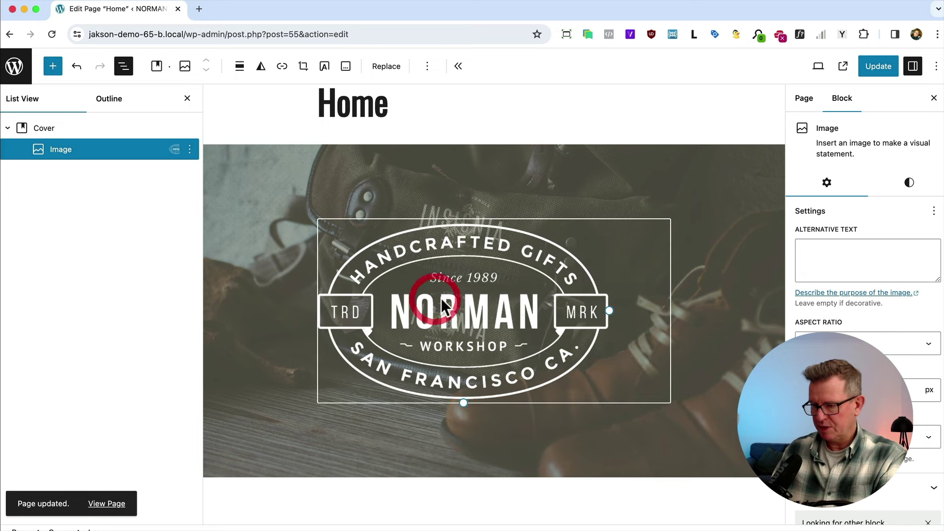
pyautogui.click(239, 66)
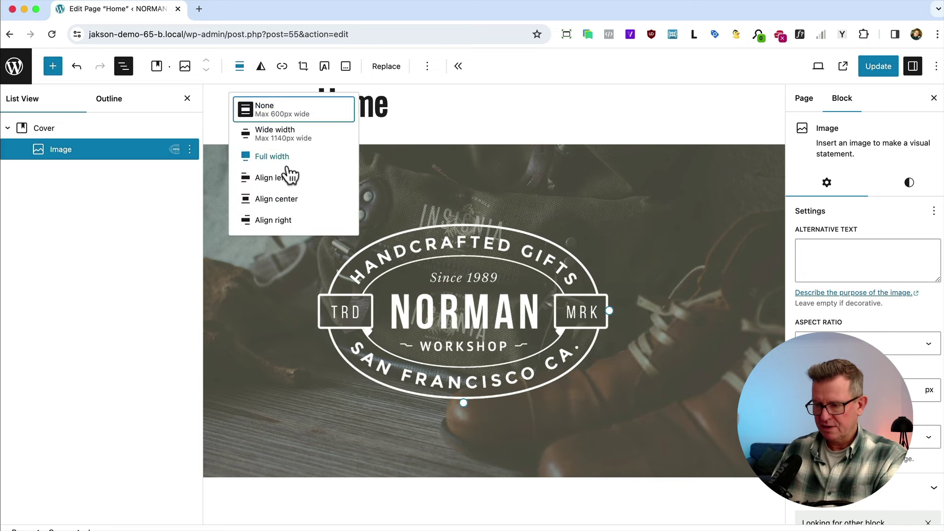
pyautogui.click(279, 199)
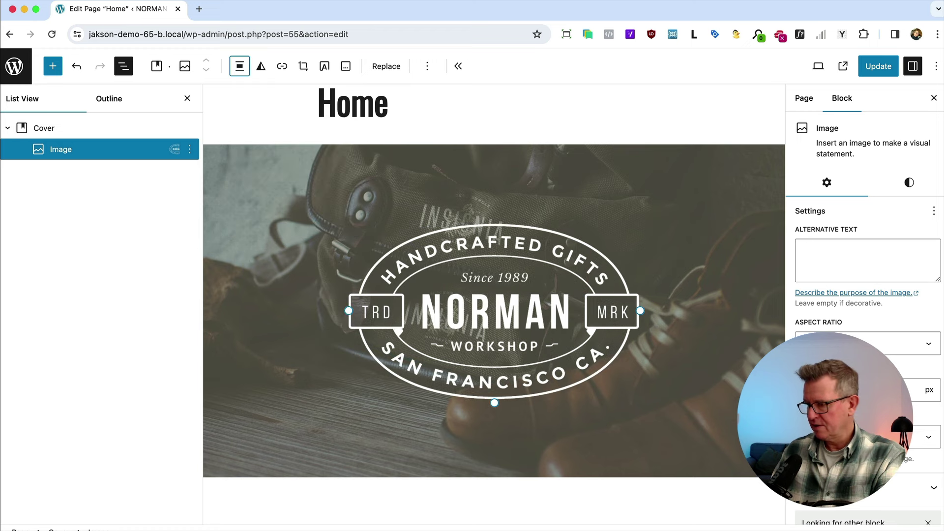
# Step: Compare the hero's height and logo placement with the original Norman demo site in Firefox
pyautogui.click(62, 131)
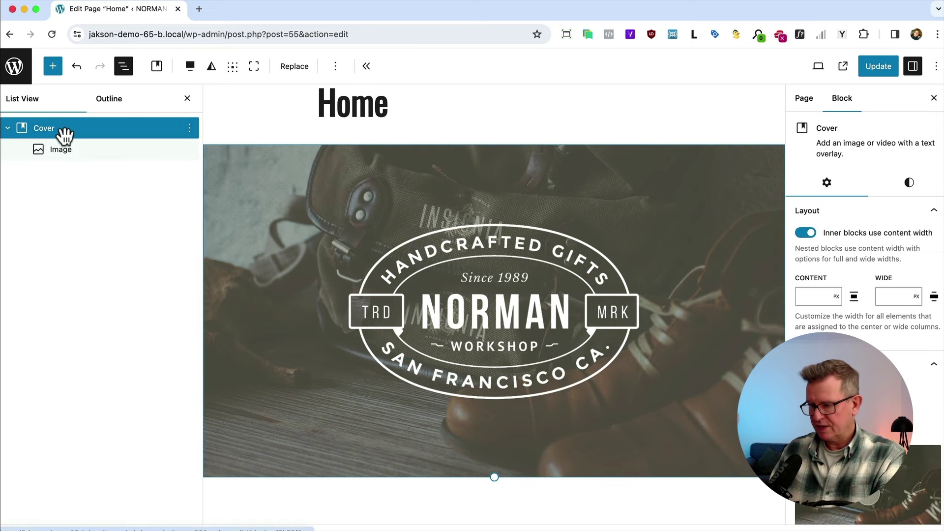
pyautogui.press('super+Tab')
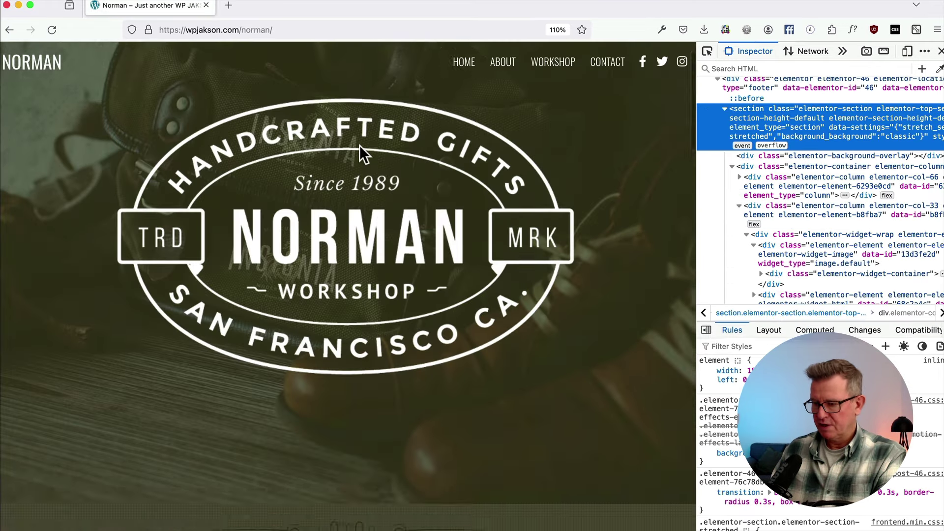
pyautogui.scroll(-5, 359, 145)
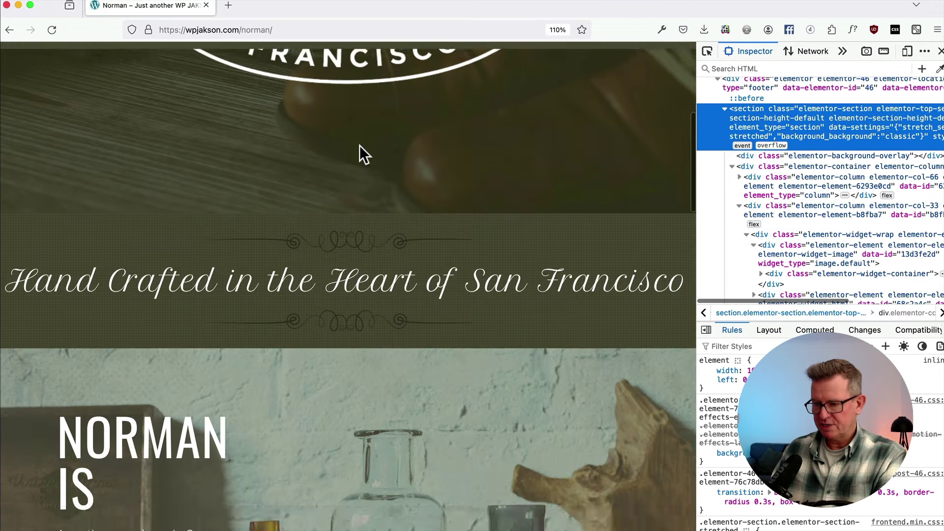
pyautogui.scroll(5, 359, 145)
pyautogui.scroll(-5, 359, 145)
pyautogui.scroll(5, 359, 145)
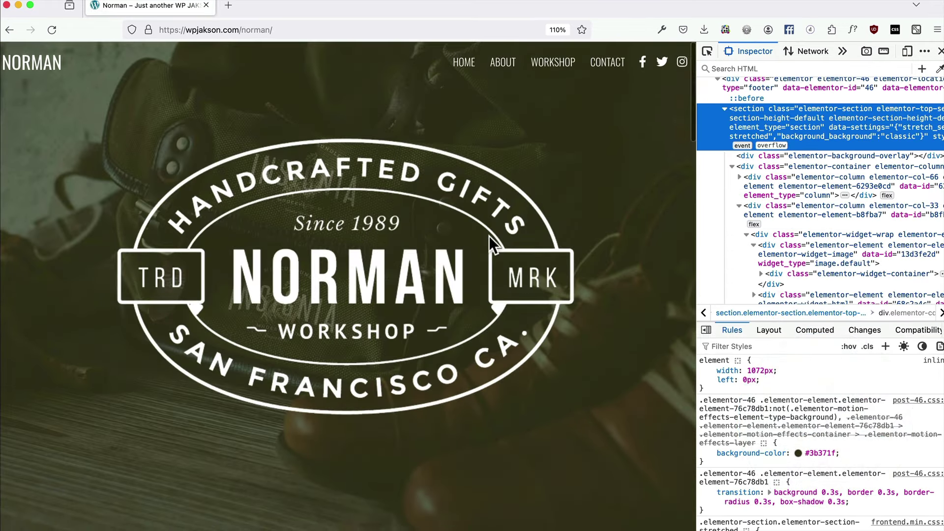
pyautogui.press('super+Tab')
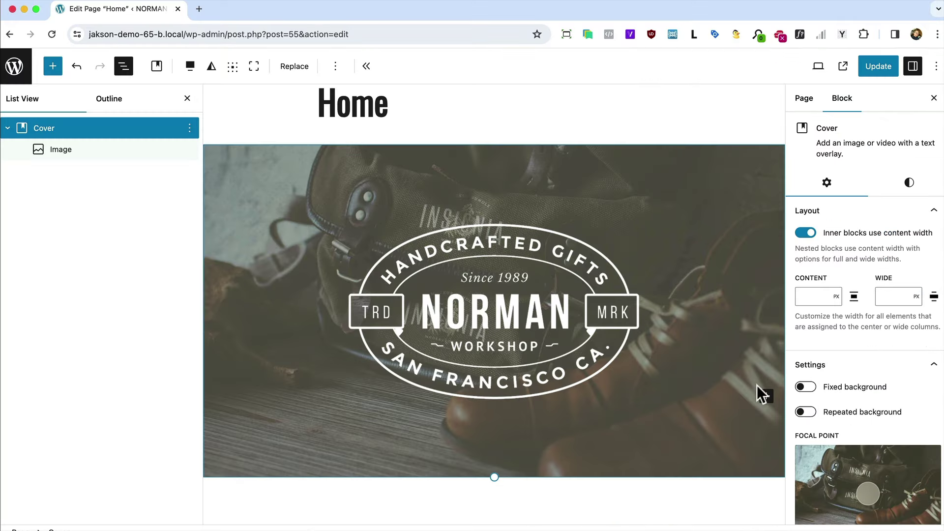
# Step: Set the Cover block's minimum height to 100 VH
pyautogui.click(917, 189)
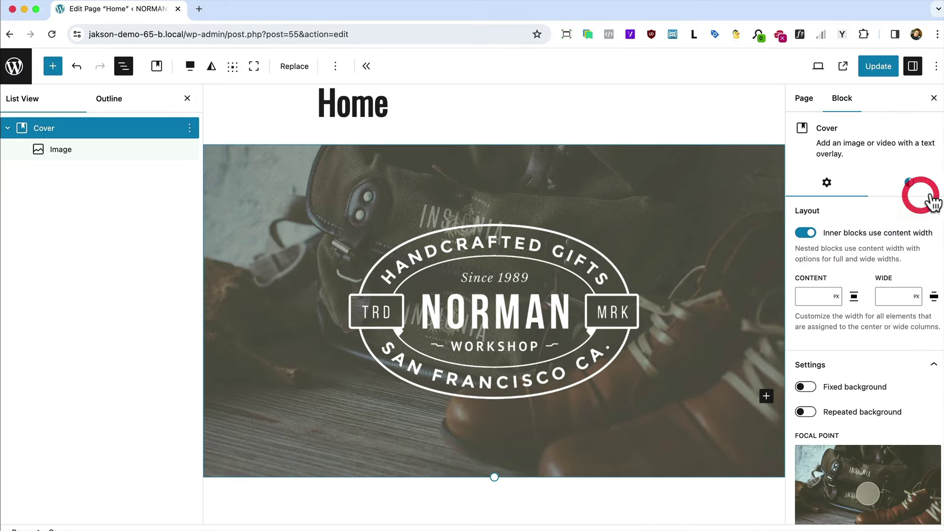
pyautogui.scroll(-7, 849, 305)
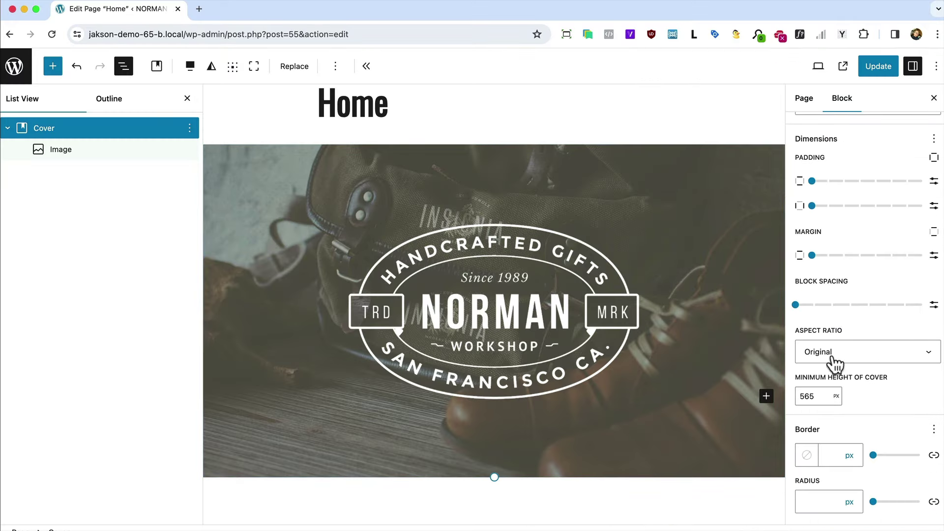
pyautogui.moveTo(496, 475); pyautogui.dragTo(489, 452)
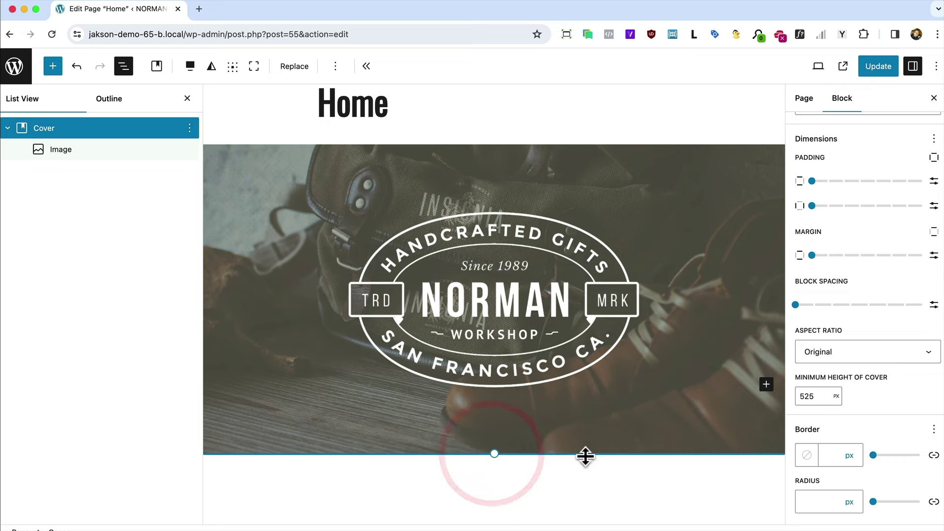
pyautogui.click(836, 397)
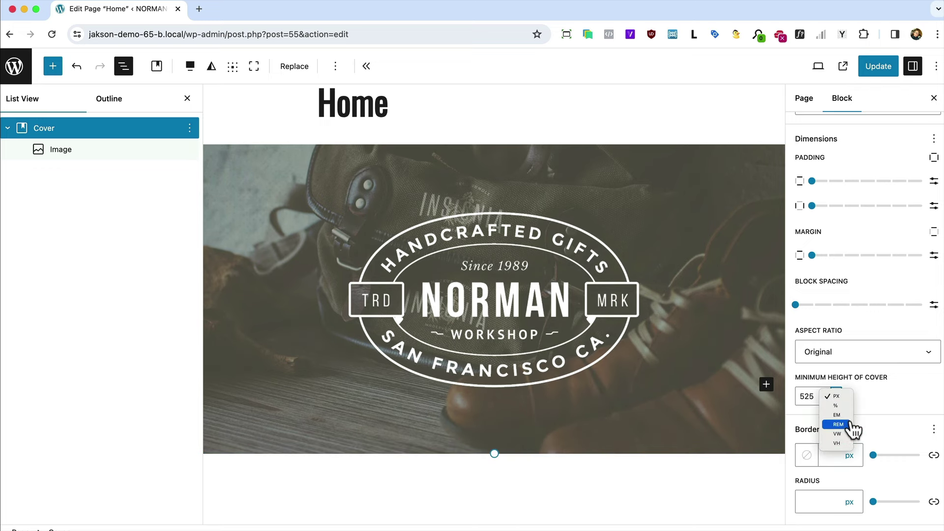
pyautogui.click(844, 443)
pyautogui.doubleClick(805, 396)
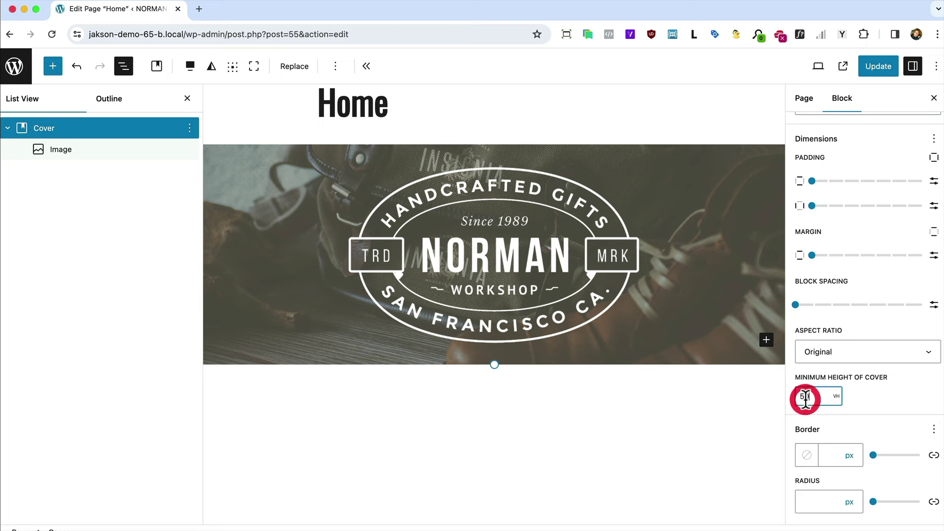
pyautogui.write('100')
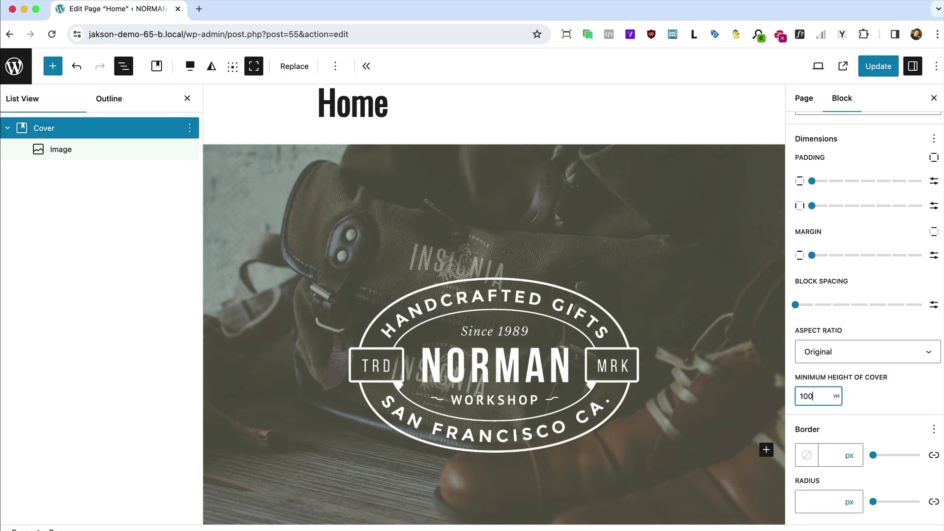
pyautogui.click(894, 409)
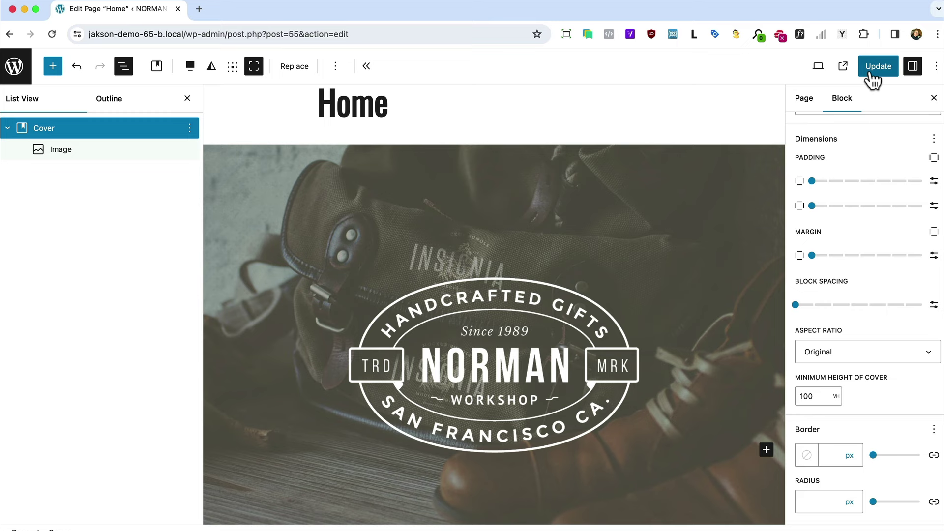
# Step: Save the Home page and reload its front end in Firefox to check the full-height hero
pyautogui.click(871, 70)
pyautogui.press('super+Tab')
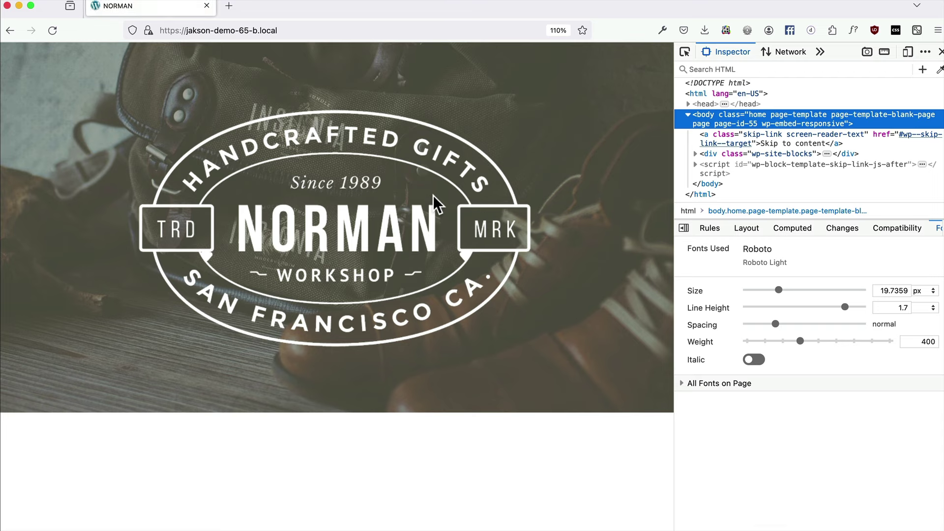
pyautogui.press('super+r')
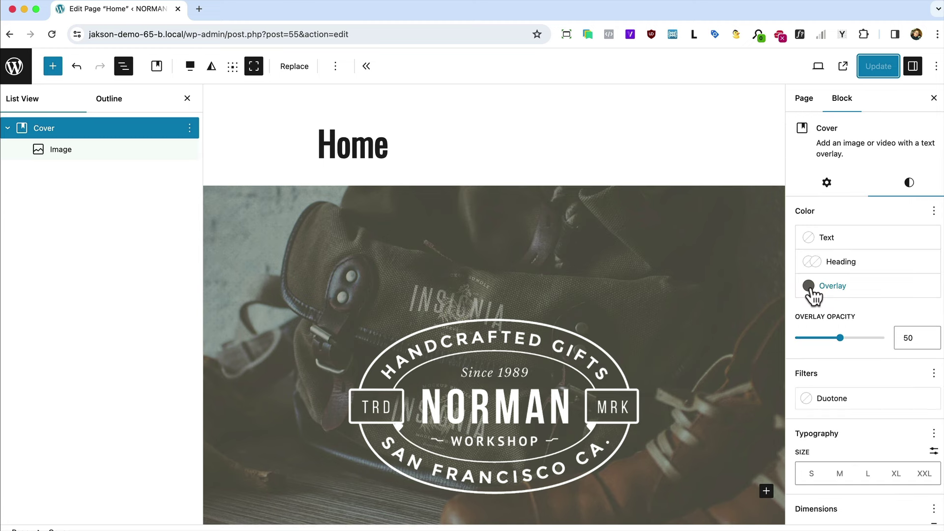
# Step: Change the Cover block's overlay color to the custom Deep Brown (#3B371F)
pyautogui.click(812, 296)
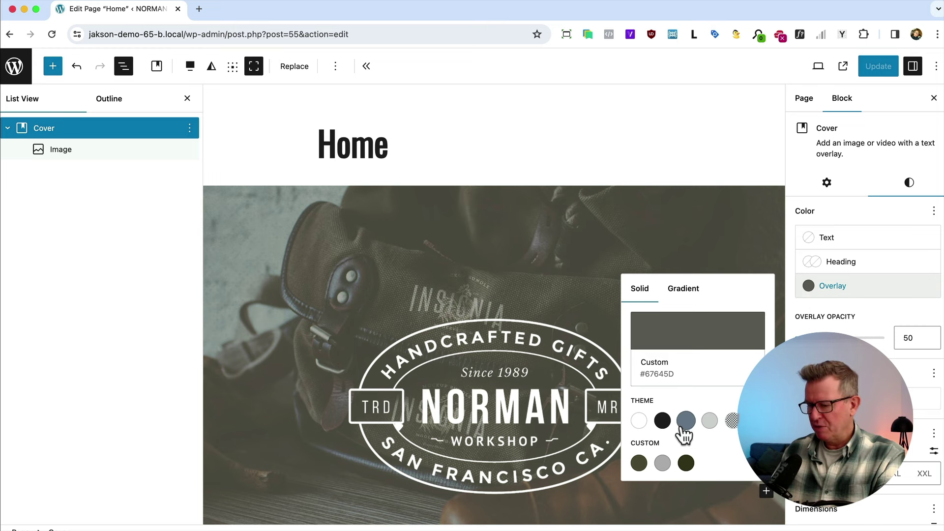
pyautogui.click(664, 420)
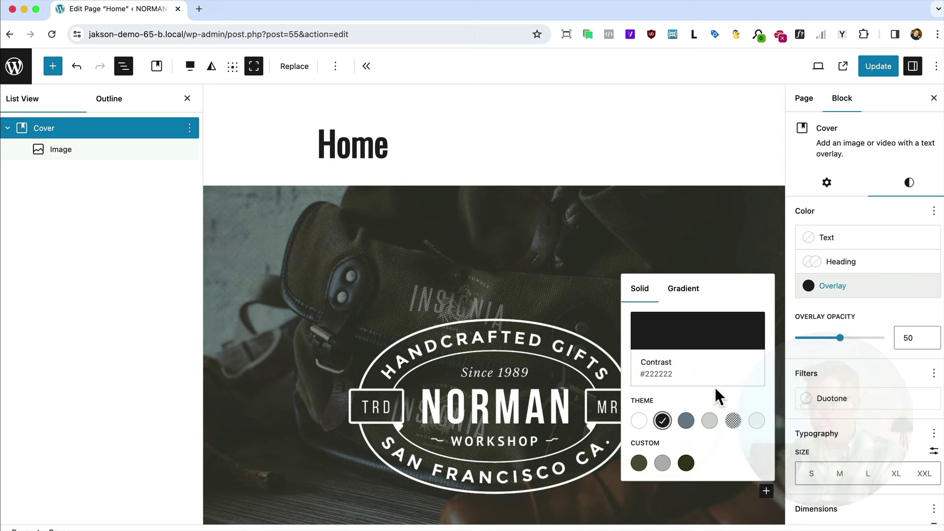
pyautogui.click(686, 463)
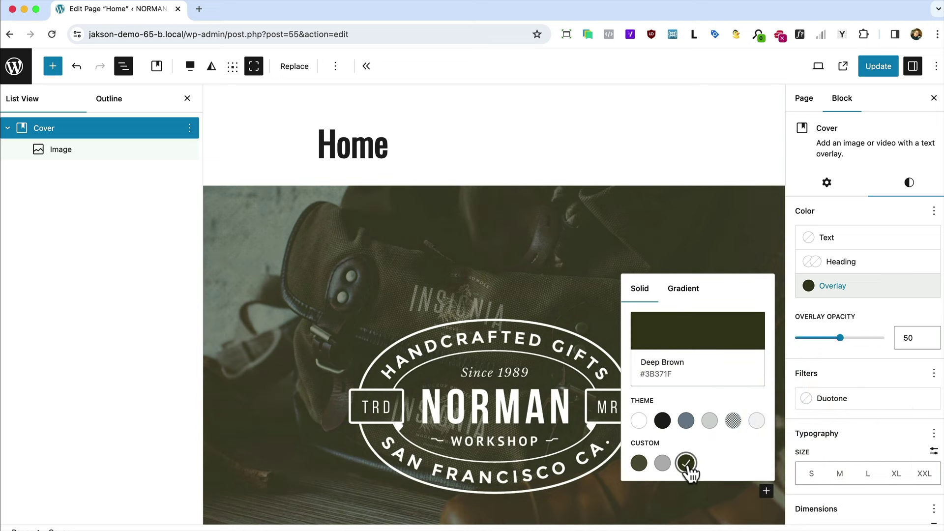
pyautogui.scroll(-2, 577, 276)
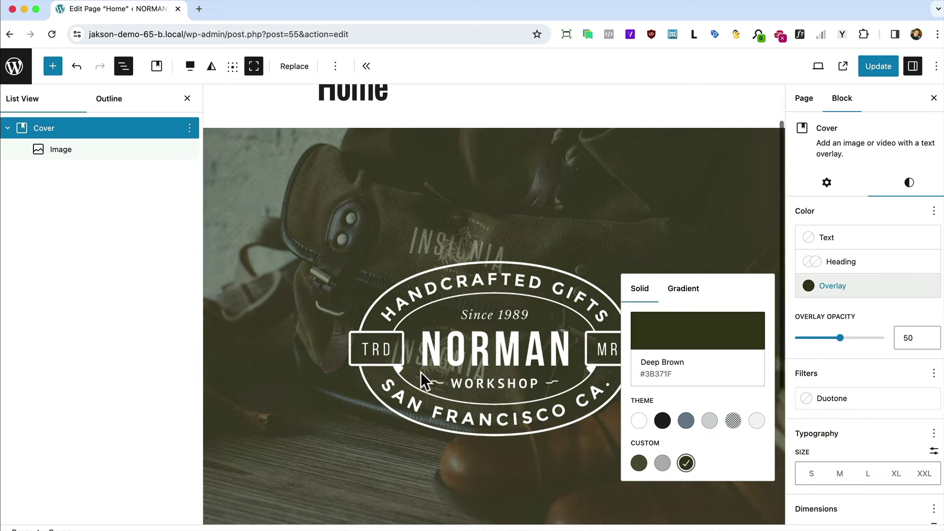
# Step: Save the Home page and reload the site in Firefox to check the new overlay color
pyautogui.click(878, 65)
pyautogui.press('super+Tab')
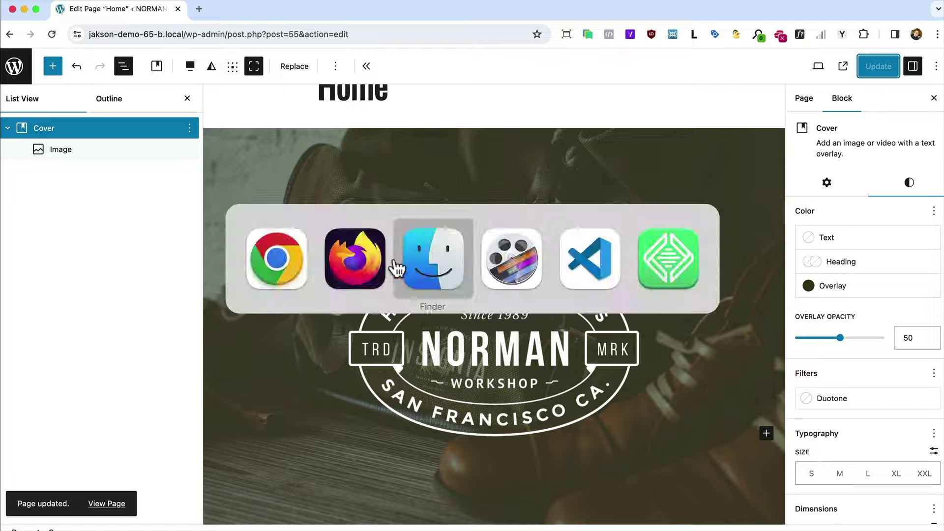
pyautogui.press('super+r')
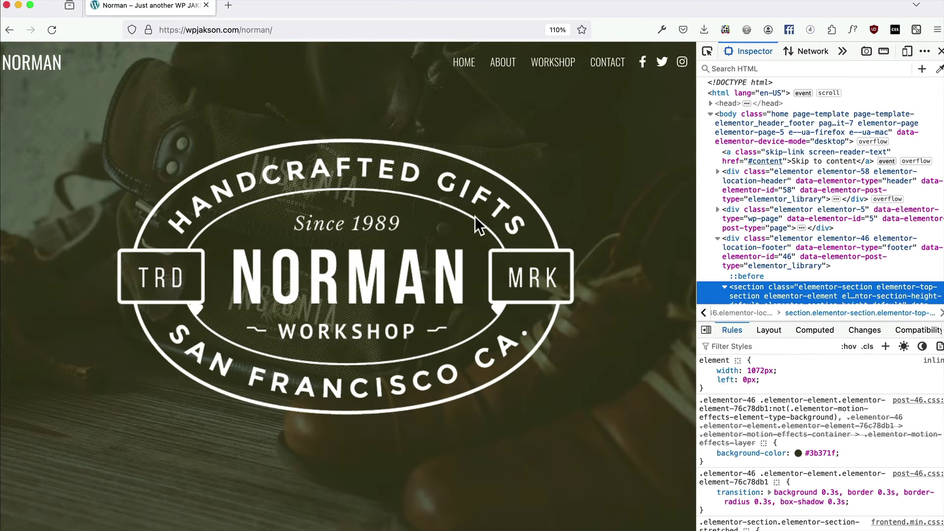
# Step: Examine the "Hand Crafted in the Heart of San Francisco" band below the hero on the original Norman site
pyautogui.scroll(-3, 477, 226)
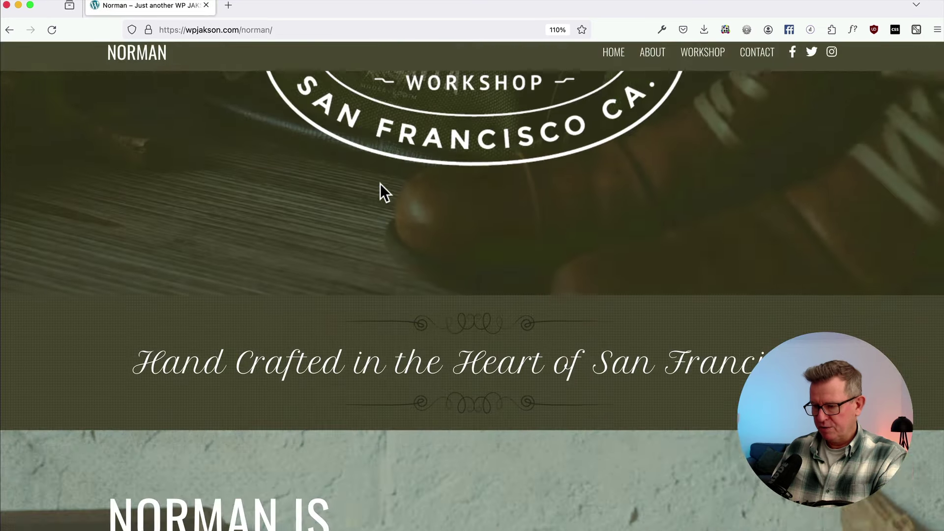
pyautogui.scroll(-2, 380, 183)
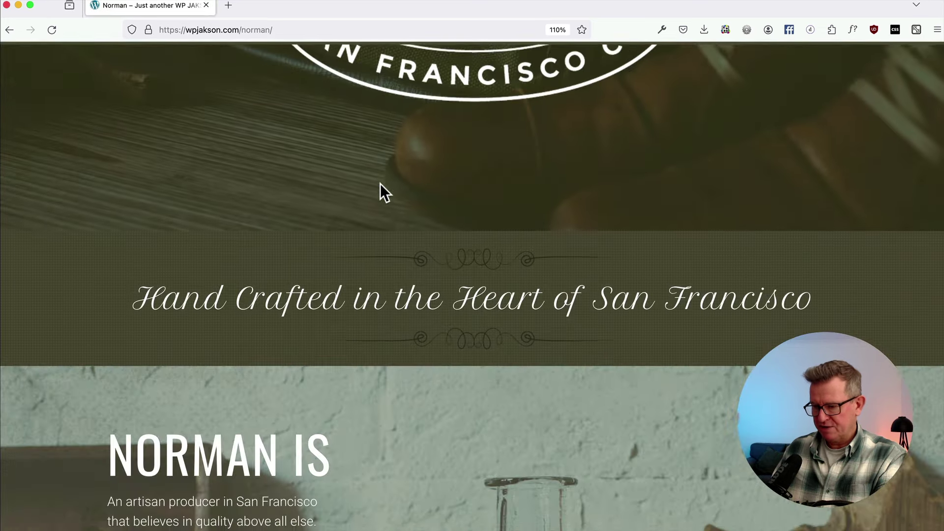
pyautogui.scroll(-2, 380, 184)
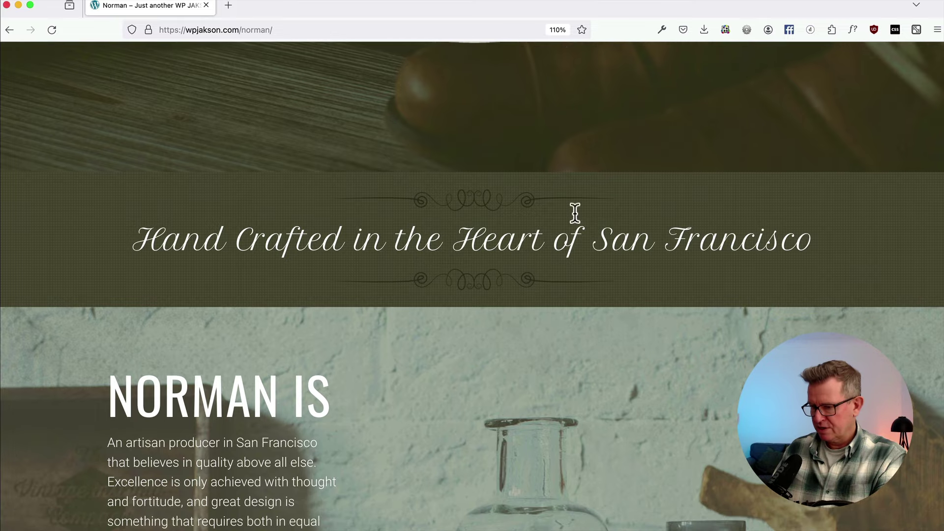
pyautogui.press('super+Tab')
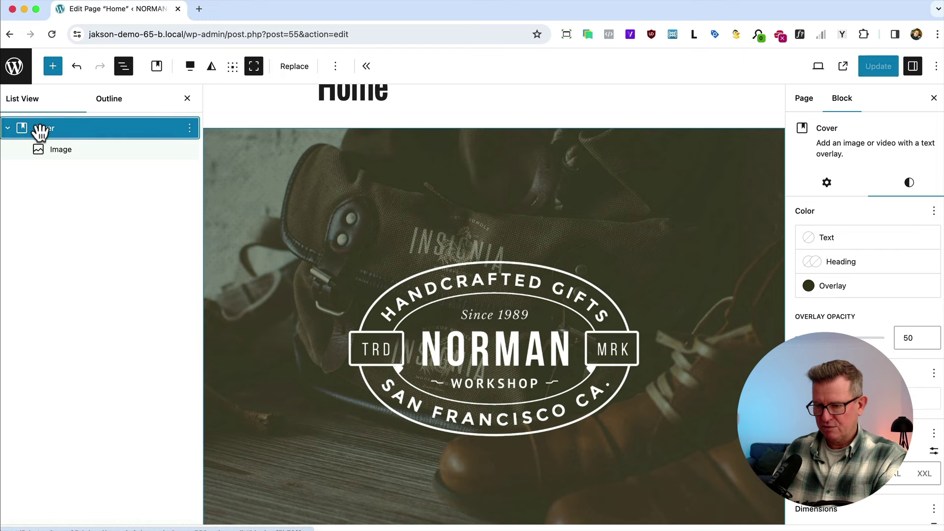
# Step: Add a Group block after the hero Cover, using the single-container layout
pyautogui.rightClick(39, 129)
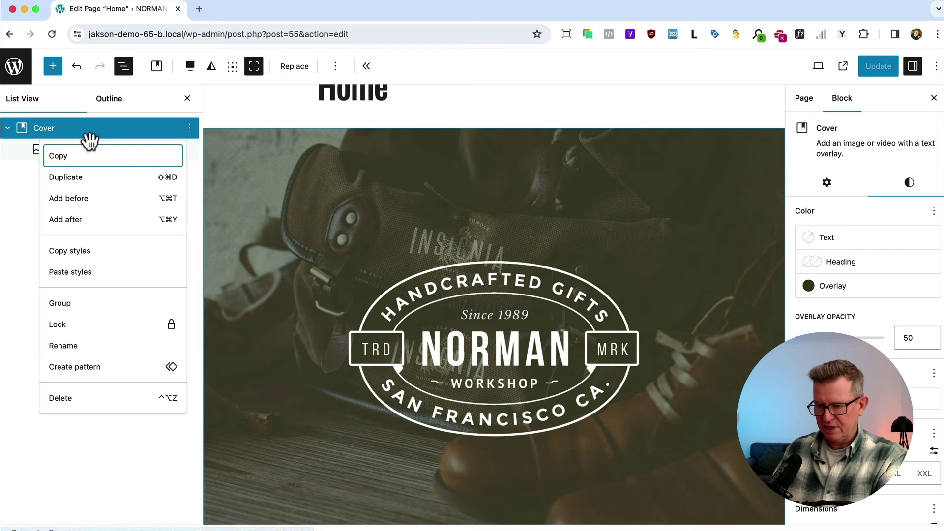
pyautogui.click(69, 219)
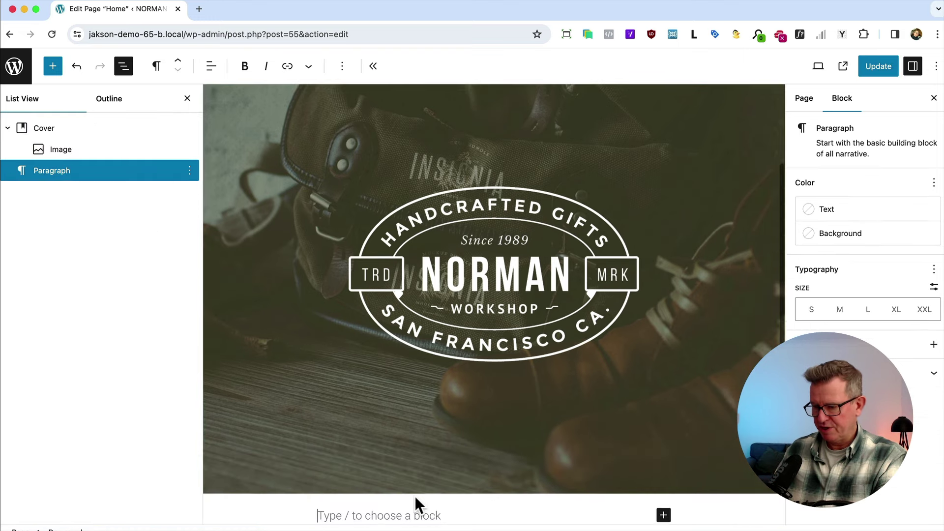
pyautogui.scroll(-3, 414, 501)
pyautogui.click(363, 439)
pyautogui.write('/group')
pyautogui.press('Return')
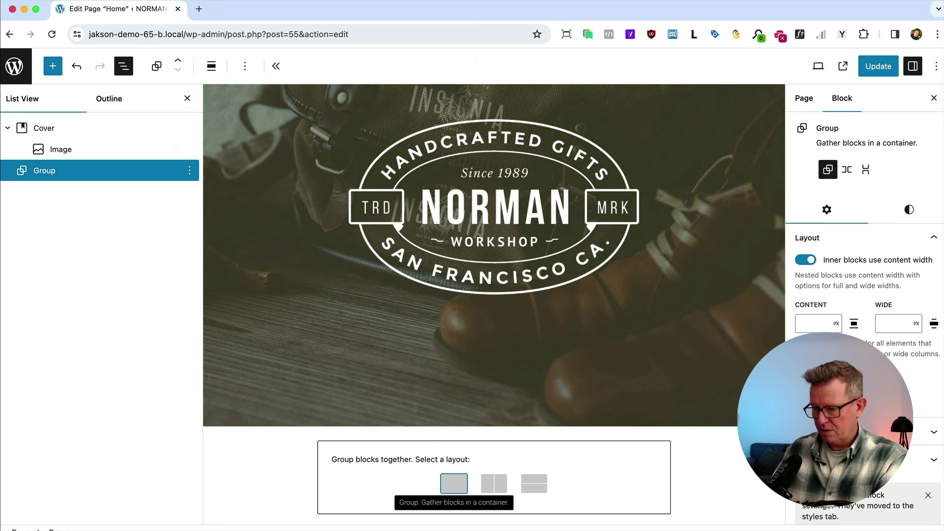
pyautogui.click(454, 483)
# Step: Make the new Group full width and turn off content width for its inner blocks
pyautogui.click(211, 66)
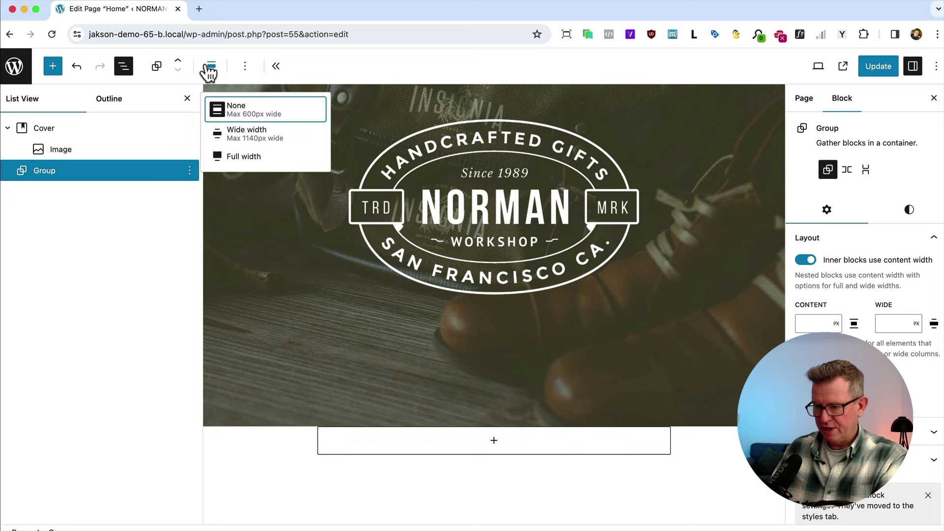
pyautogui.click(245, 157)
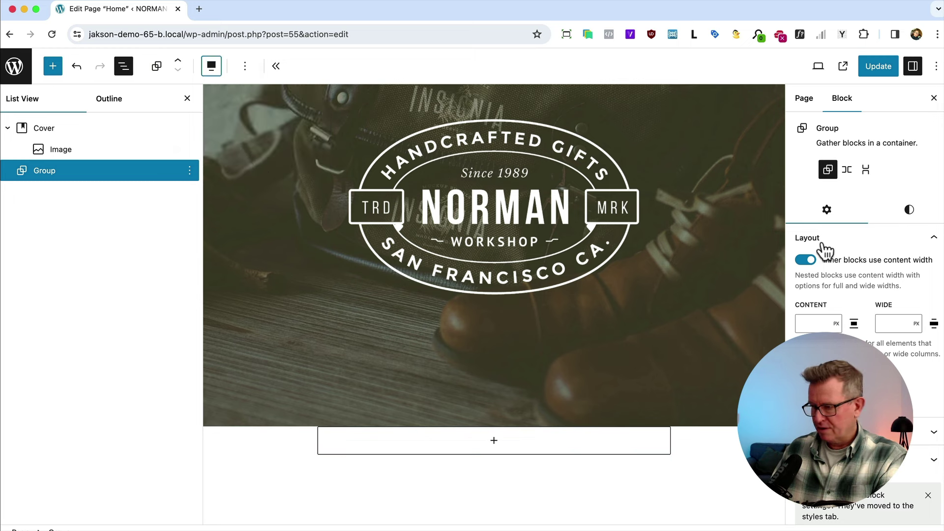
pyautogui.click(805, 260)
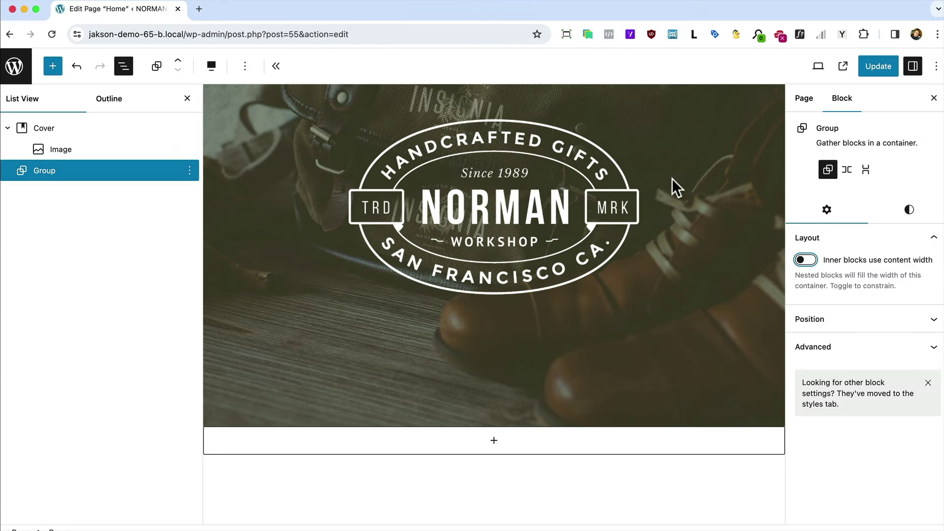
# Step: Set the Group's background to the custom Dark Brown color (#57533D)
pyautogui.click(908, 212)
pyautogui.click(811, 289)
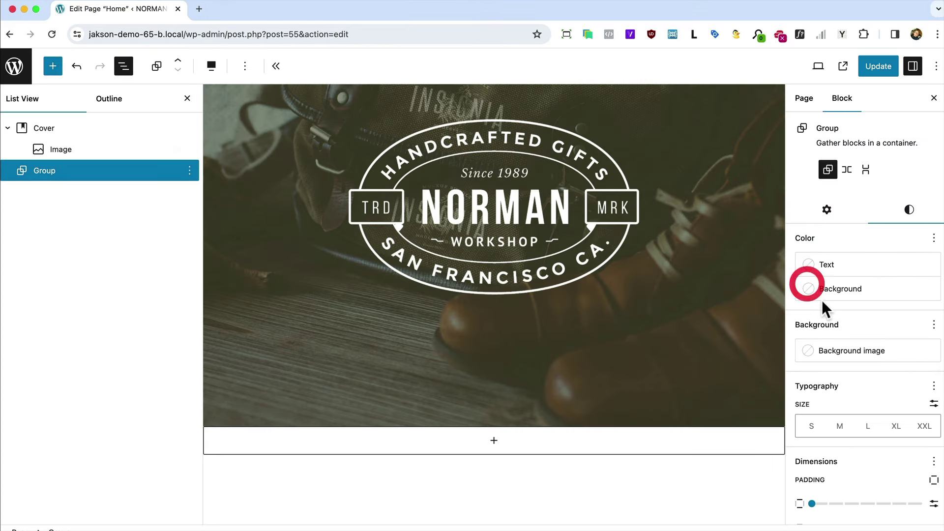
pyautogui.click(638, 465)
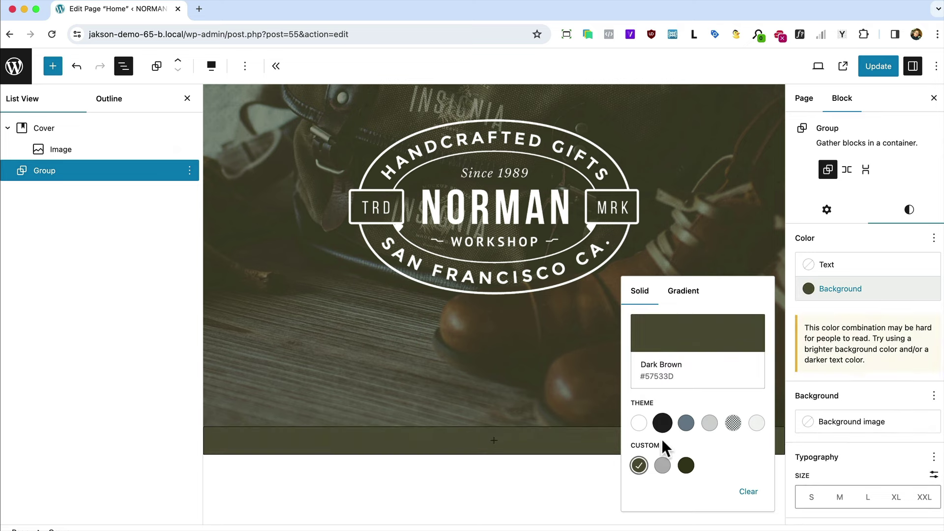
pyautogui.click(435, 520)
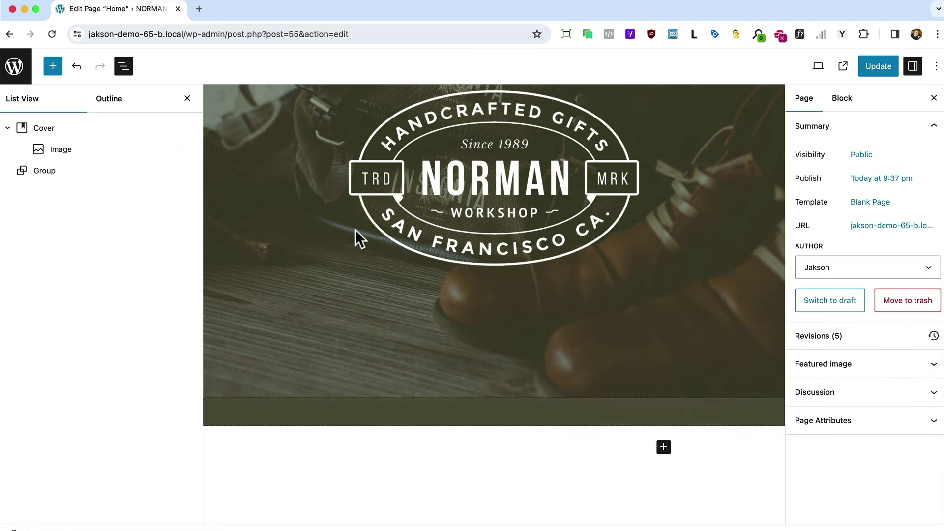
# Step: Set the Group block's minimum height to 300 px
pyautogui.click(505, 406)
pyautogui.click(908, 211)
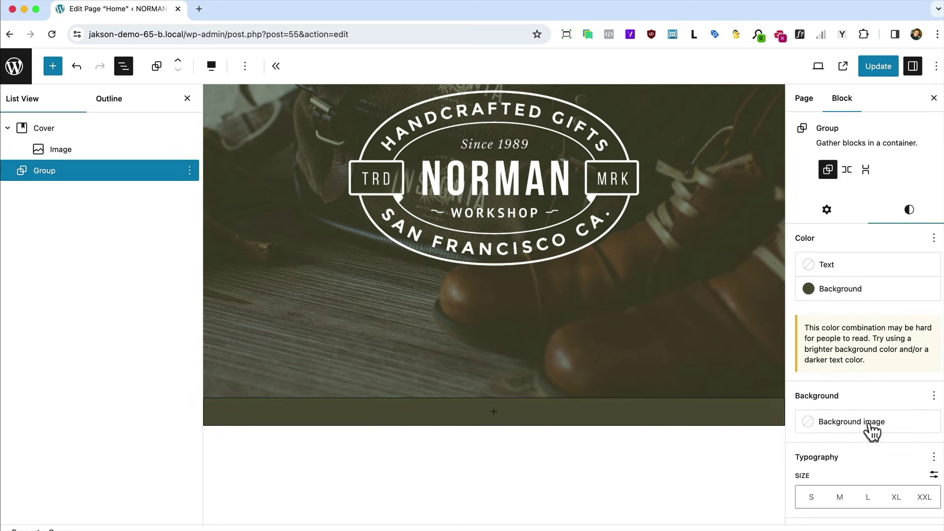
pyautogui.scroll(-4, 842, 379)
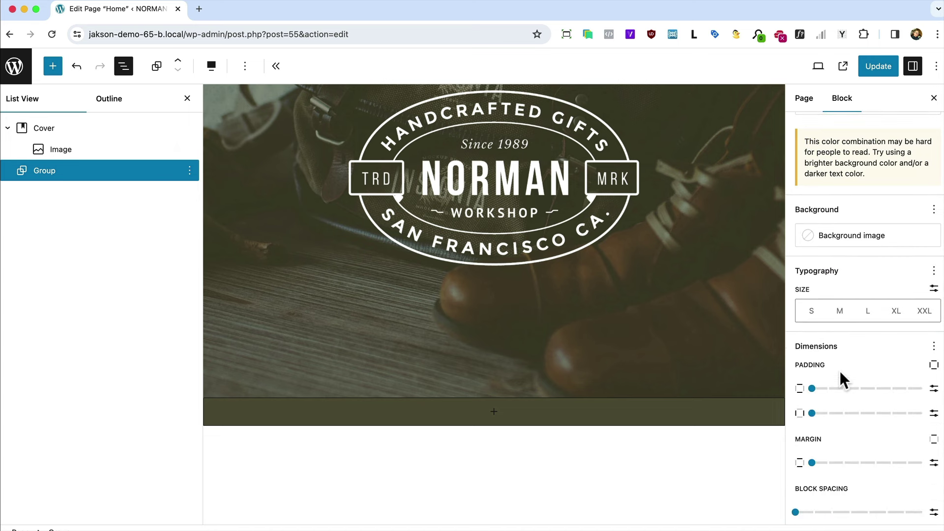
pyautogui.scroll(-2, 839, 371)
pyautogui.scroll(-3, 839, 372)
pyautogui.click(821, 393)
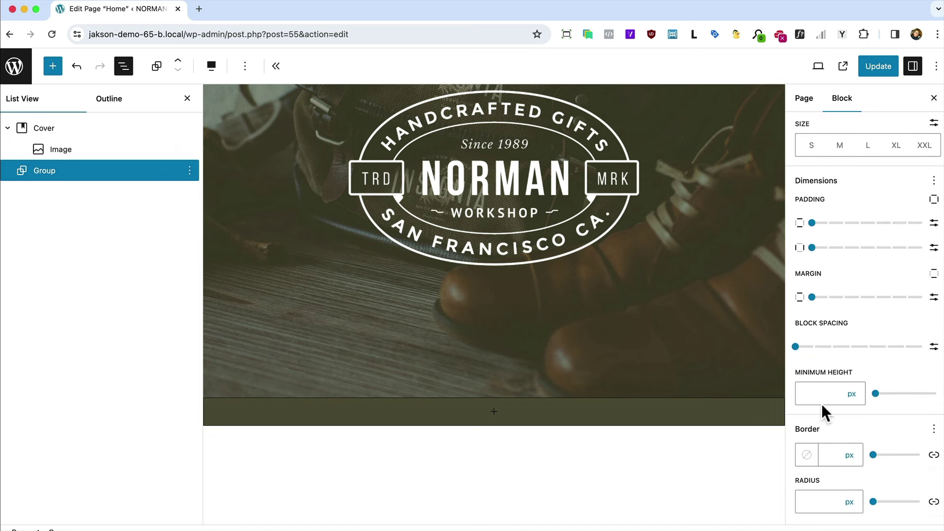
pyautogui.write('300')
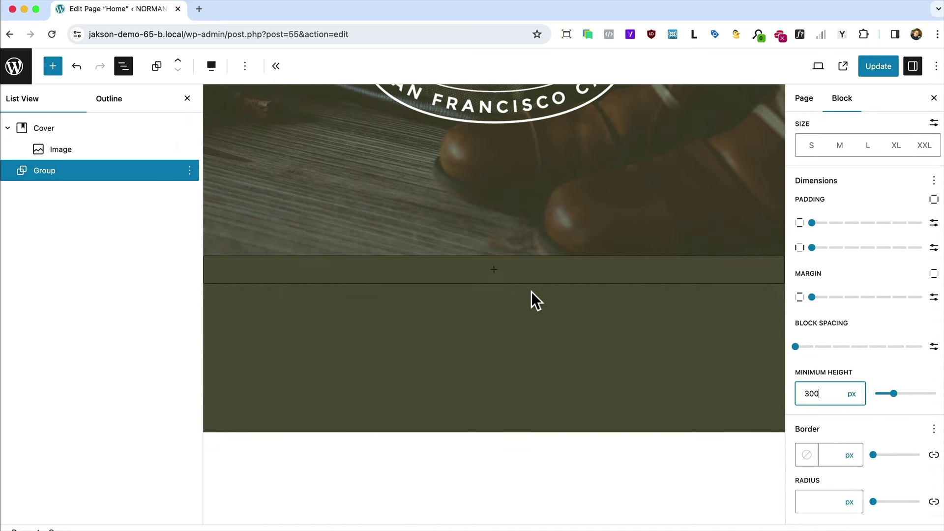
# Step: Switch to Firefox and inspect the textured background of the "Hand Crafted in the Heart of San Francisco" band on the original Norman site
pyautogui.press('super+Tab')
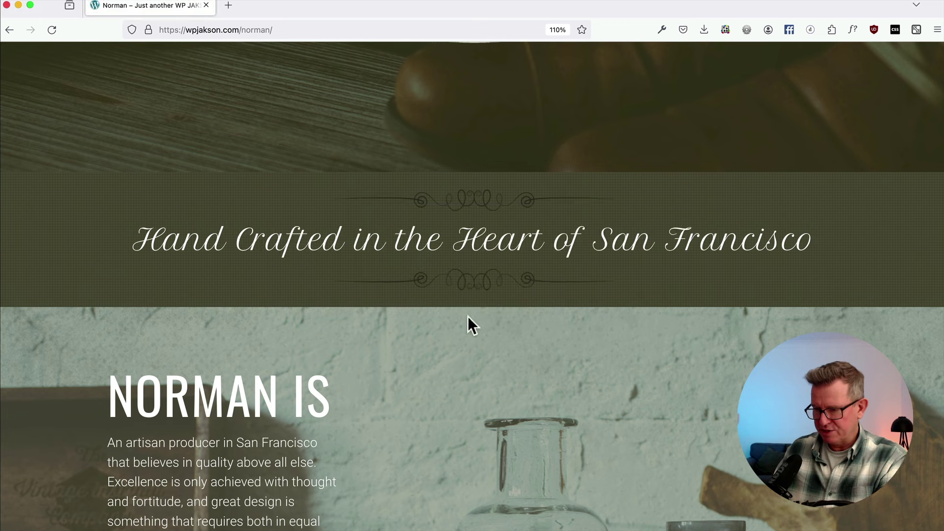
pyautogui.press('super+alt+i')
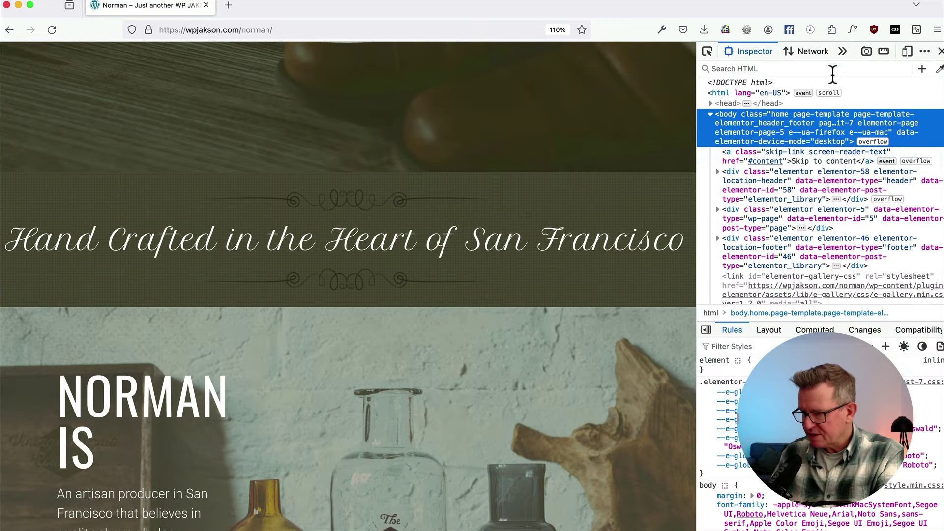
pyautogui.click(707, 51)
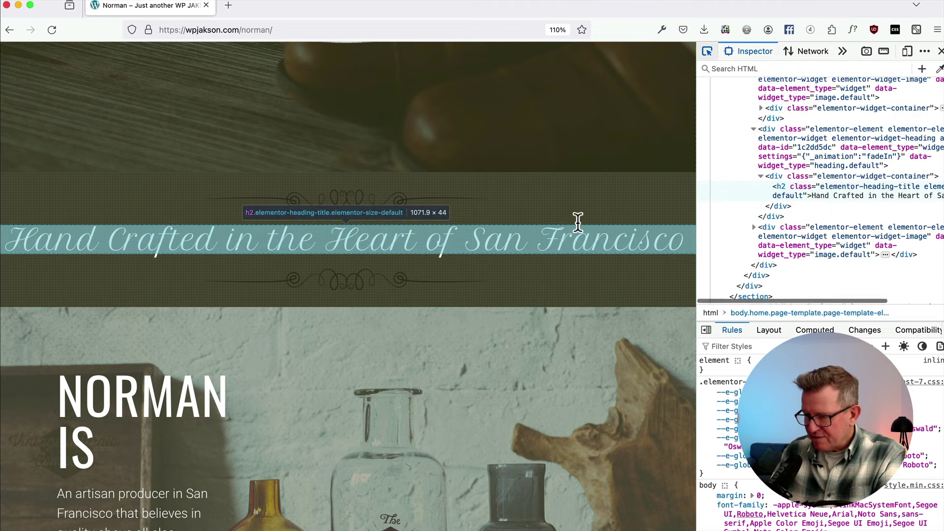
pyautogui.scroll(5, 585, 210)
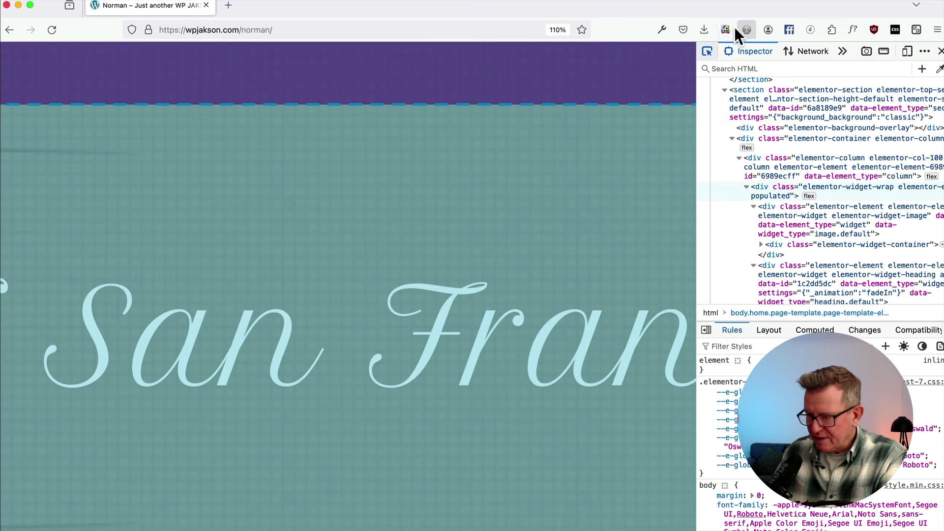
pyautogui.press('Escape')
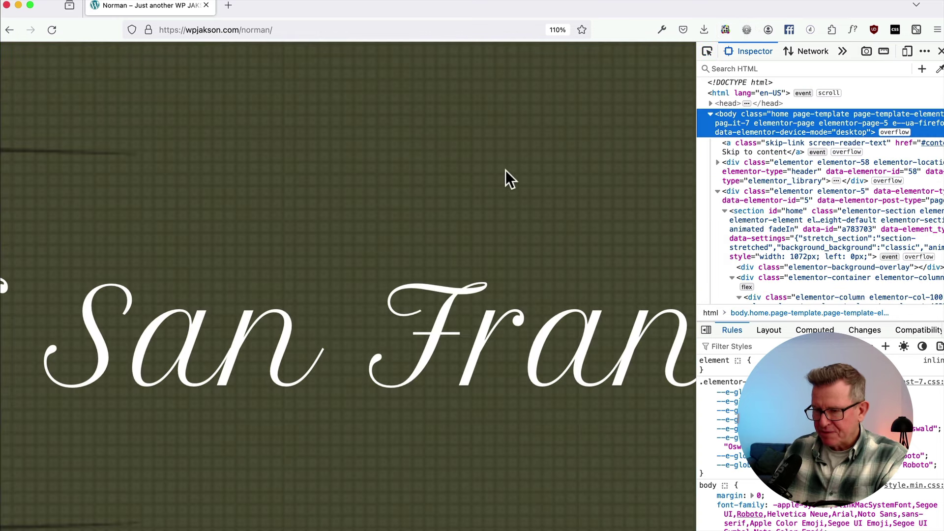
# Step: Back in the Chrome page editor, insert a Cover block inside the Group with texture-norman-1.png from the media library as its image
pyautogui.press('super+Tab')
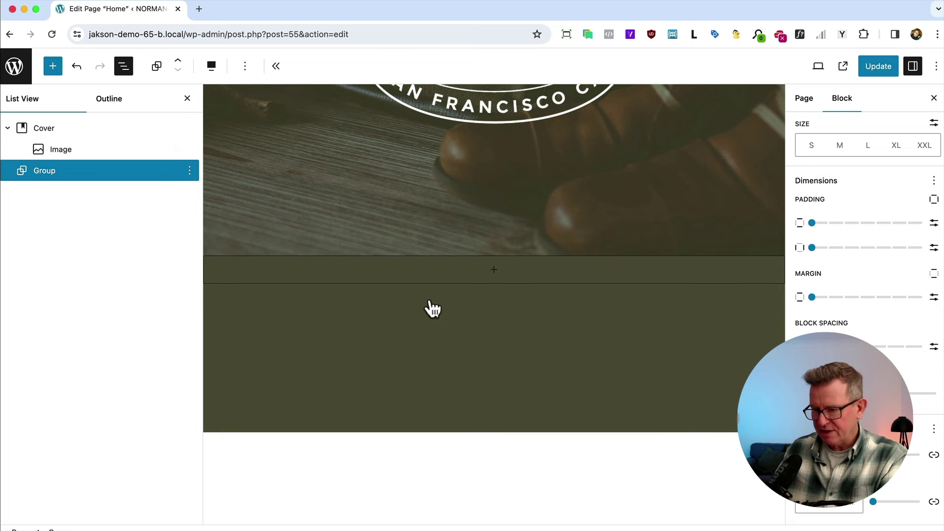
pyautogui.click(494, 277)
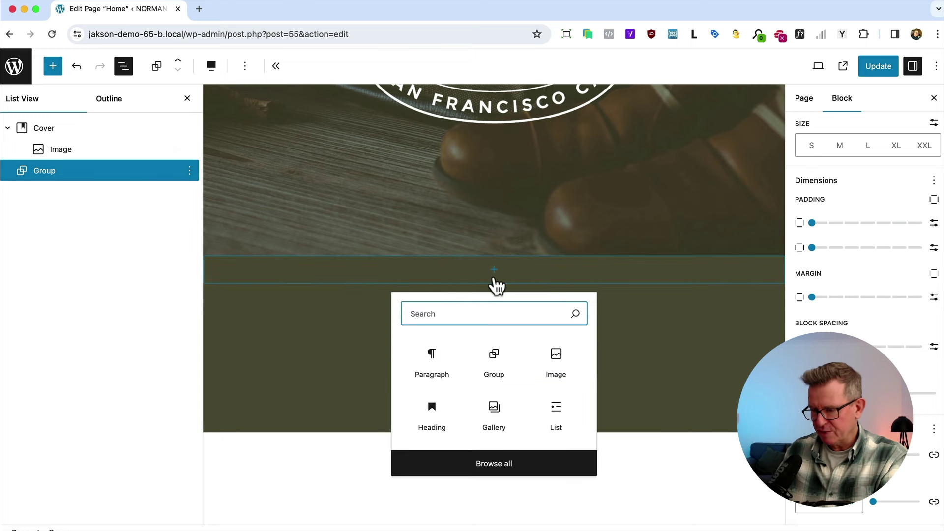
pyautogui.write('co')
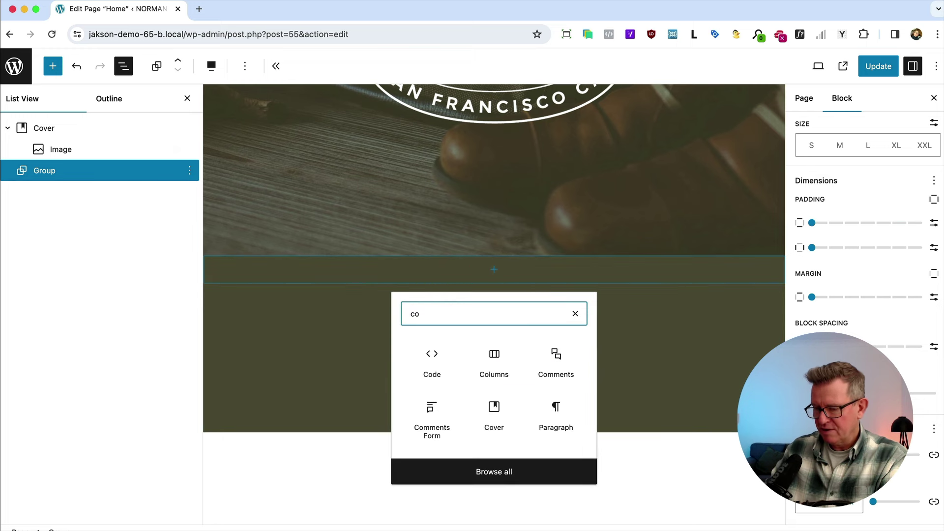
pyautogui.write('ver')
pyautogui.click(435, 366)
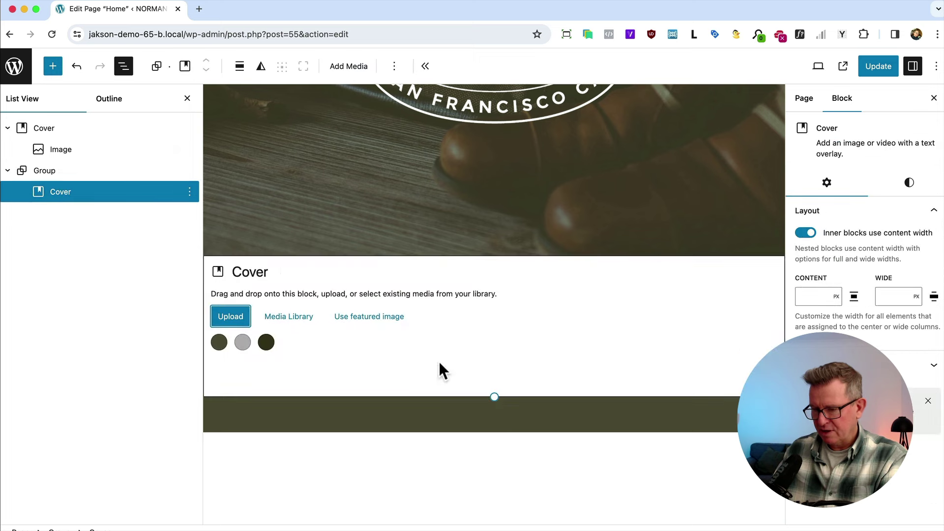
pyautogui.click(271, 322)
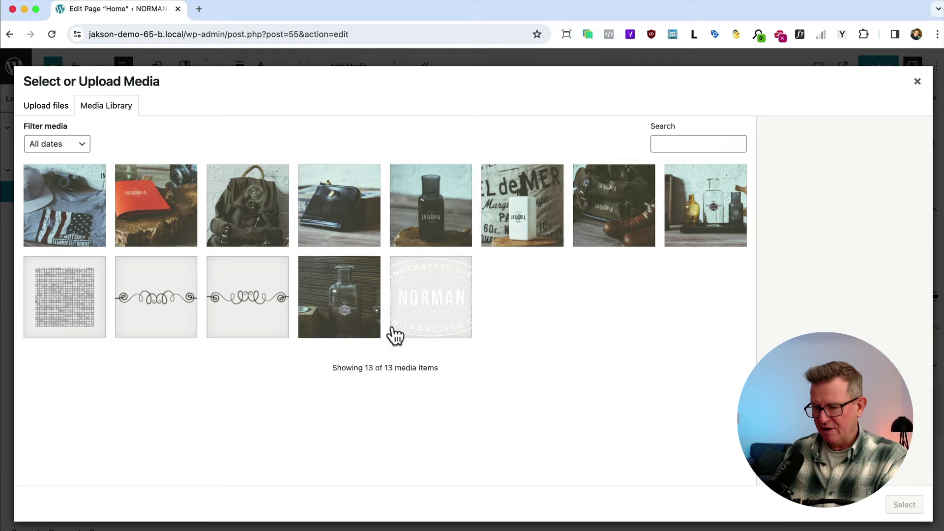
pyautogui.click(74, 290)
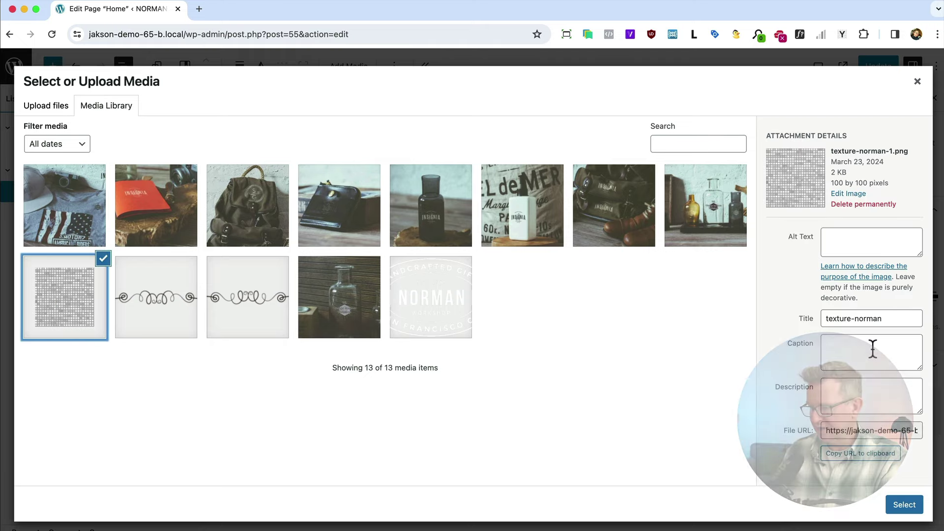
pyautogui.click(896, 507)
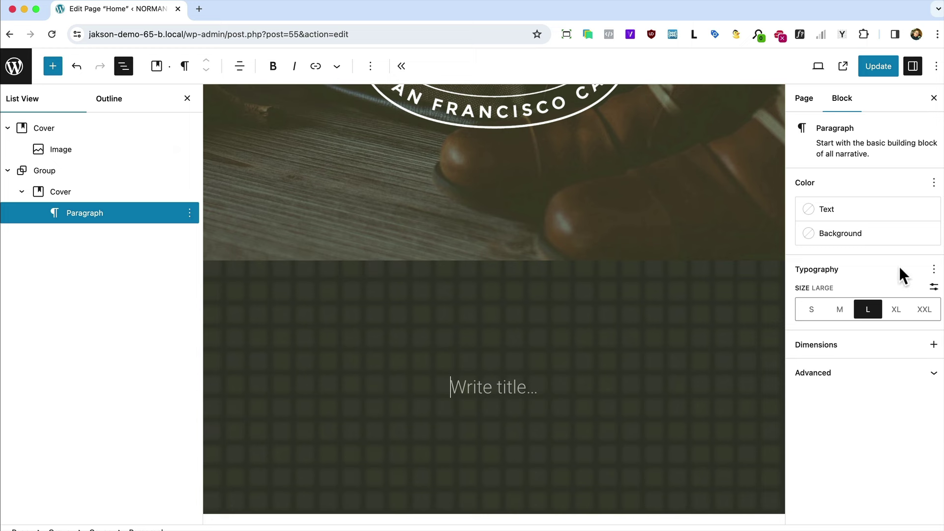
# Step: Turn on the repeated background for the texture Cover inside the Group
pyautogui.click(96, 199)
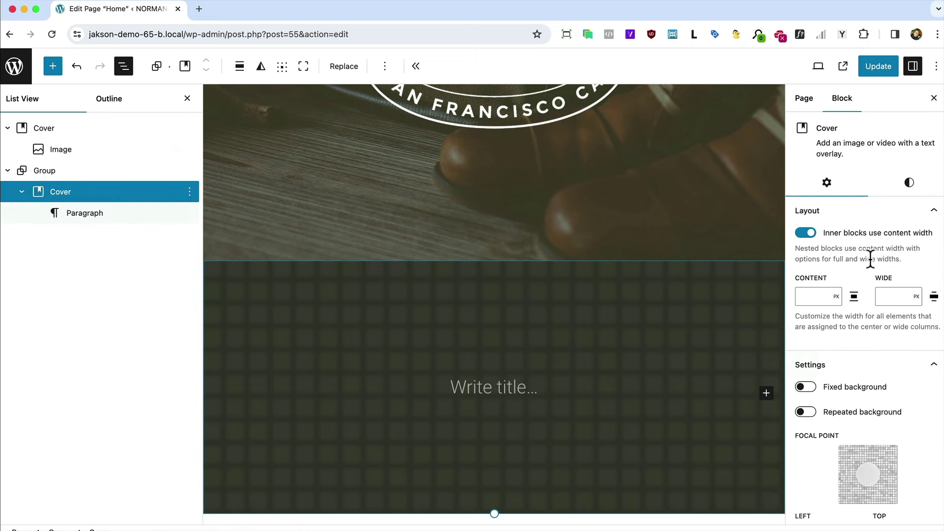
pyautogui.scroll(-4, 865, 276)
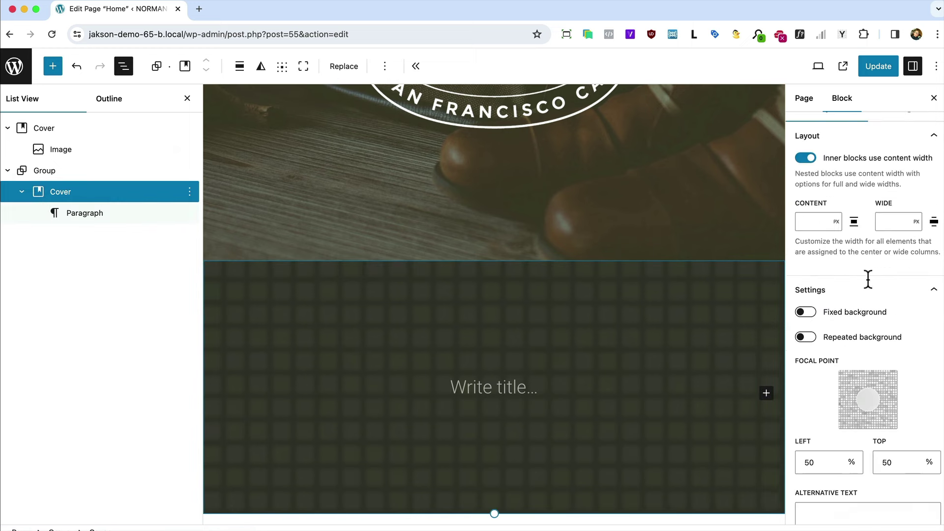
pyautogui.click(806, 327)
pyautogui.scroll(4, 845, 275)
# Step: Set the texture Cover's overlay opacity to 0
pyautogui.click(908, 183)
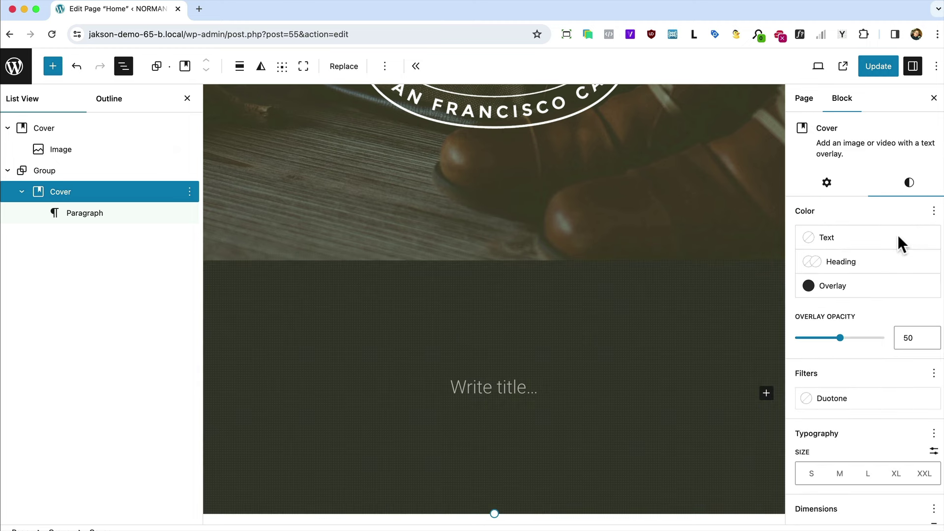
pyautogui.moveTo(839, 339); pyautogui.dragTo(782, 344)
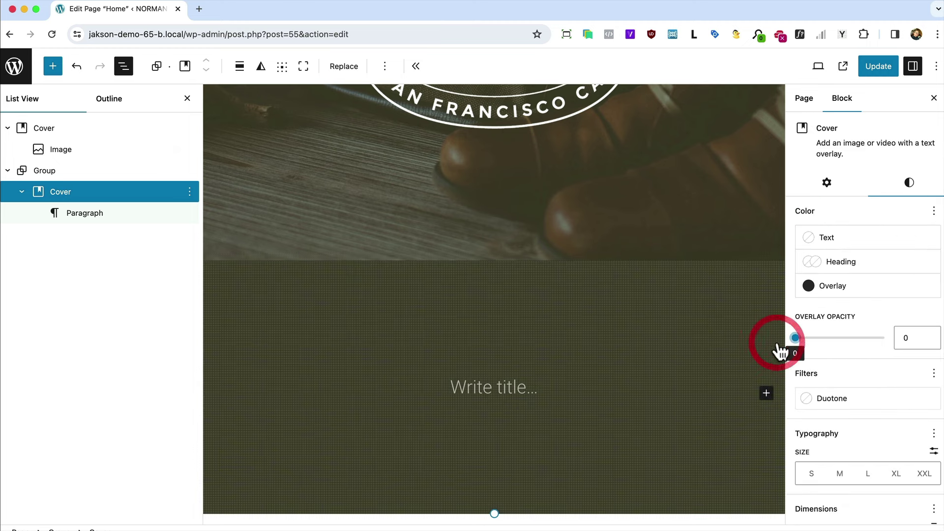
pyautogui.scroll(-2, 639, 314)
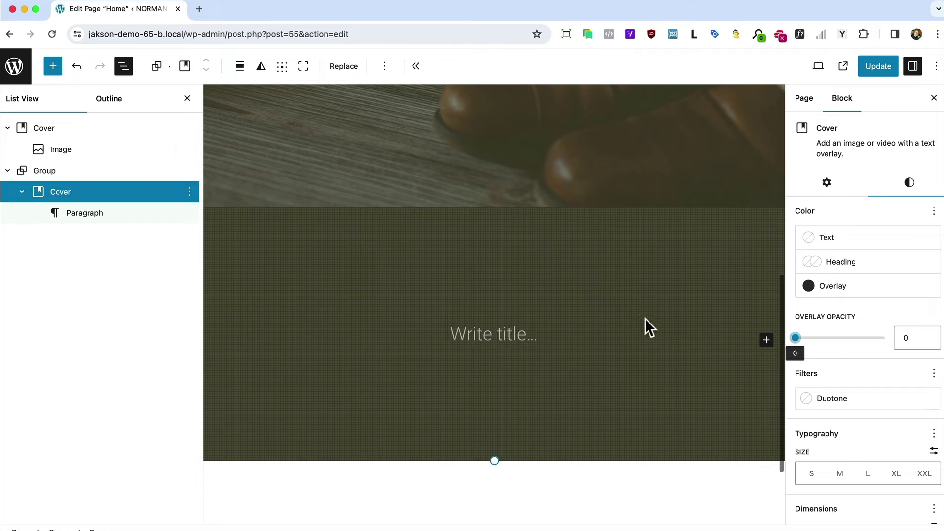
# Step: Compare the textured band in the editor with the one on the original Norman site in Firefox
pyautogui.press('super+Tab')
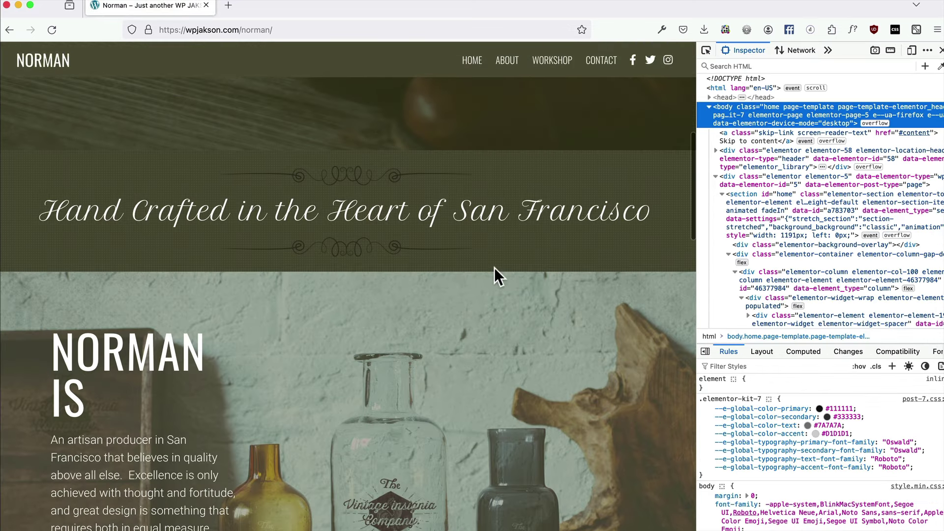
pyautogui.press('super+Tab')
pyautogui.press('super+Tab')
pyautogui.press('super+Tab')
# Step: In the Chrome page editor, insert an Image block inside the texture Cover using scroll-top-2-1.png from the media library
pyautogui.click(485, 332)
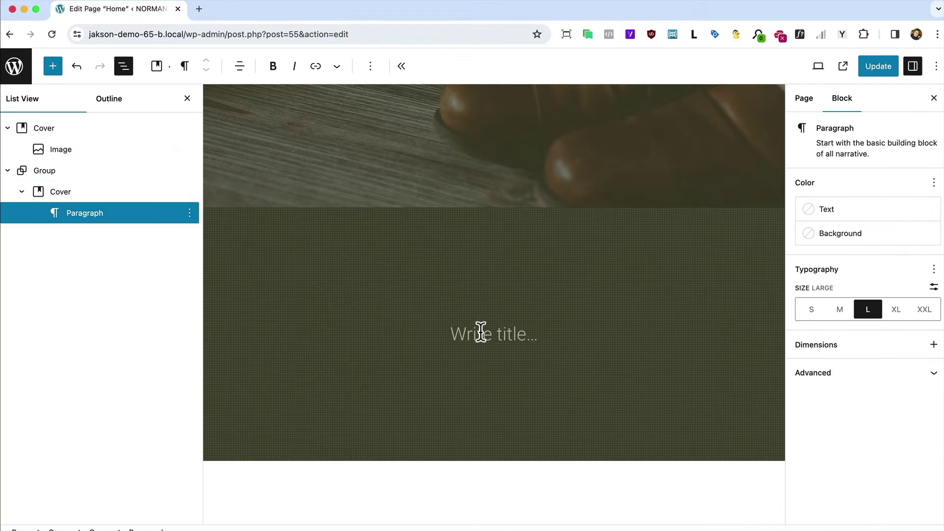
pyautogui.write('/im')
pyautogui.press('Return')
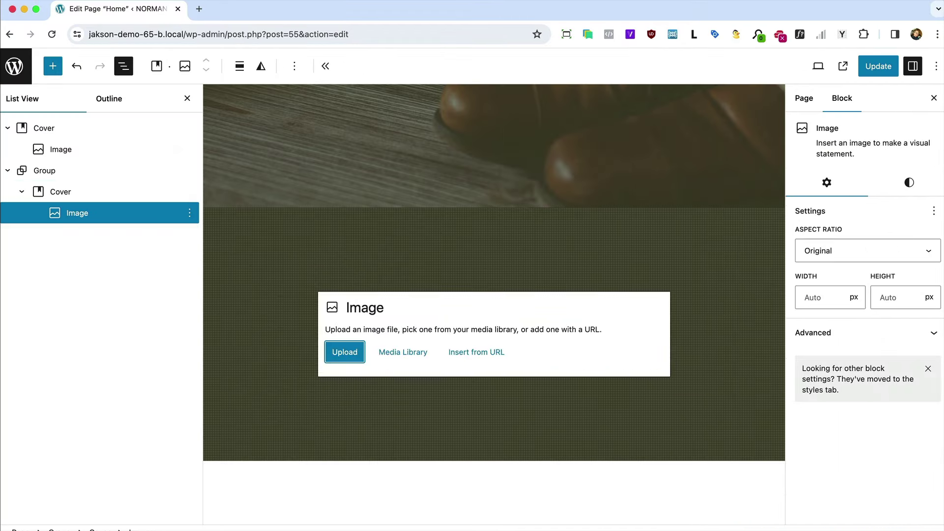
pyautogui.click(413, 356)
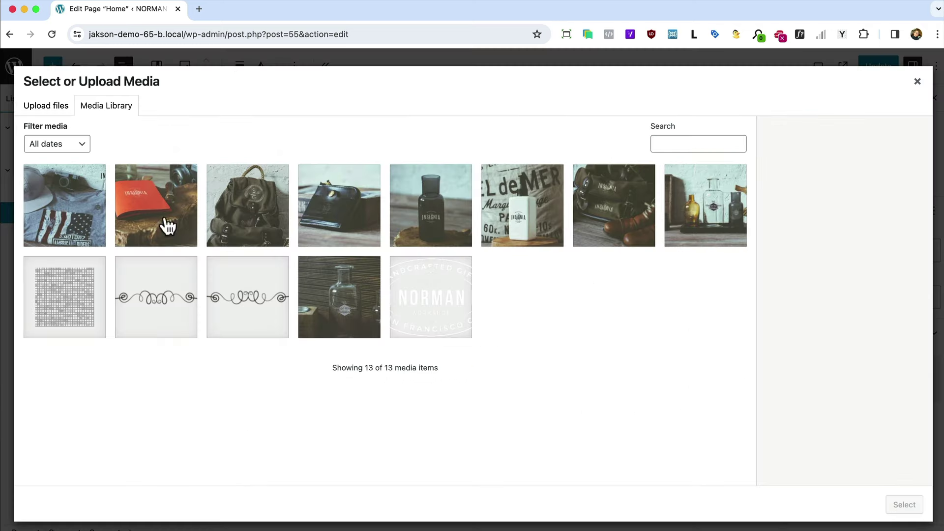
pyautogui.click(161, 306)
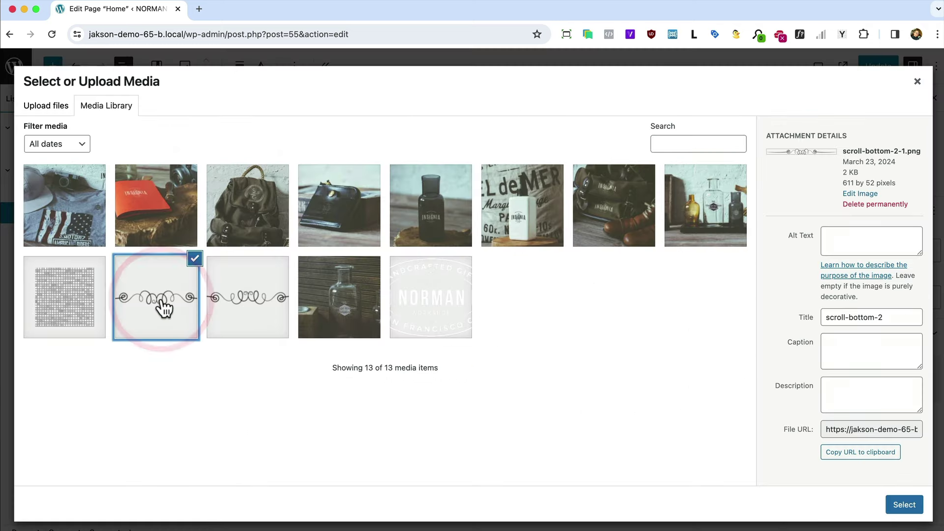
pyautogui.click(247, 318)
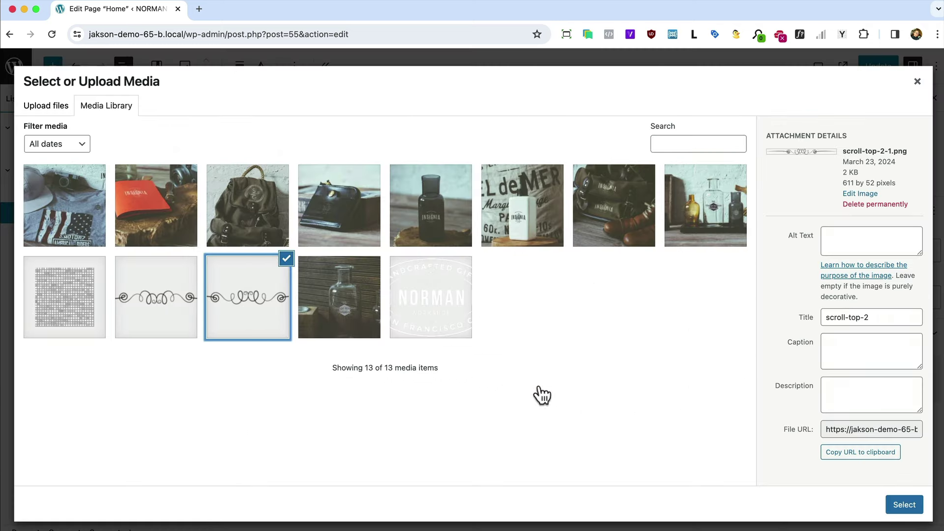
pyautogui.click(900, 508)
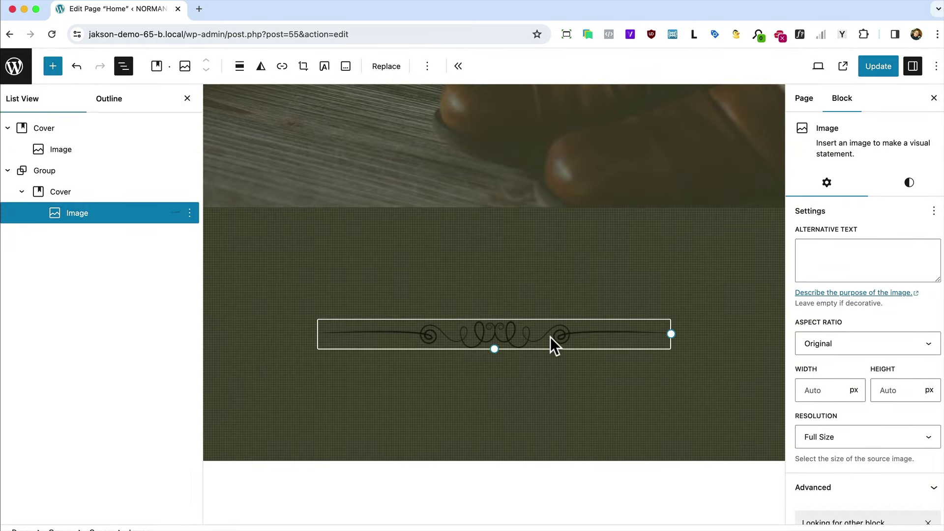
# Step: Duplicate the scroll image inside the texture Cover and replace the lower copy with scroll-bottom-2-1.png from the media library
pyautogui.rightClick(110, 221)
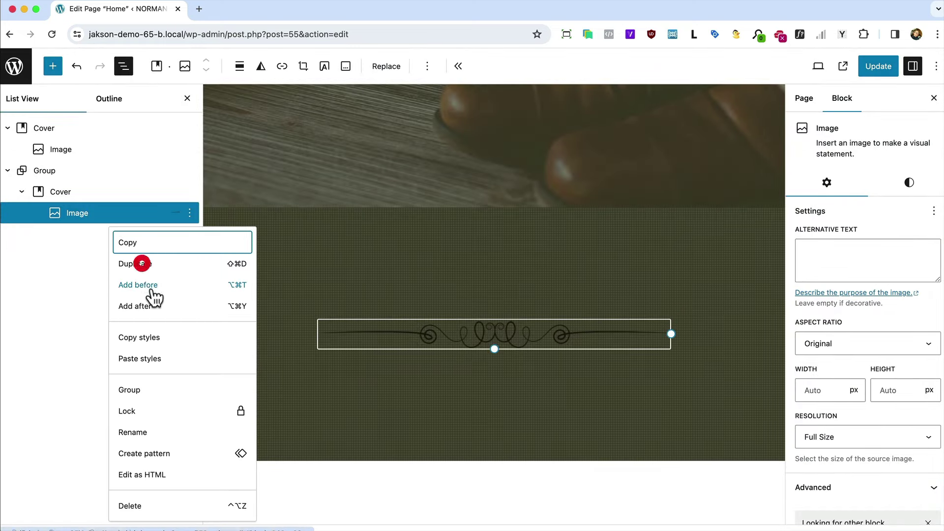
pyautogui.click(142, 262)
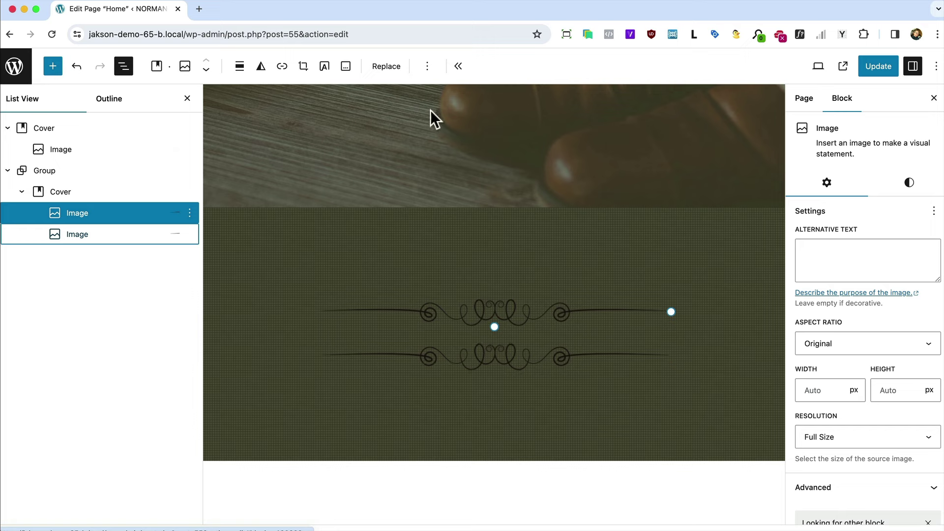
pyautogui.click(383, 67)
pyautogui.press('Escape')
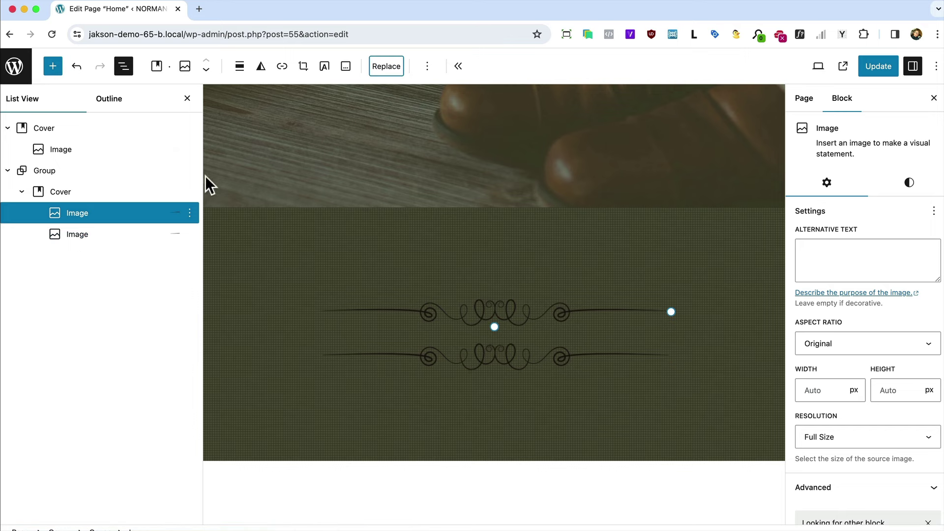
pyautogui.click(105, 233)
pyautogui.click(397, 69)
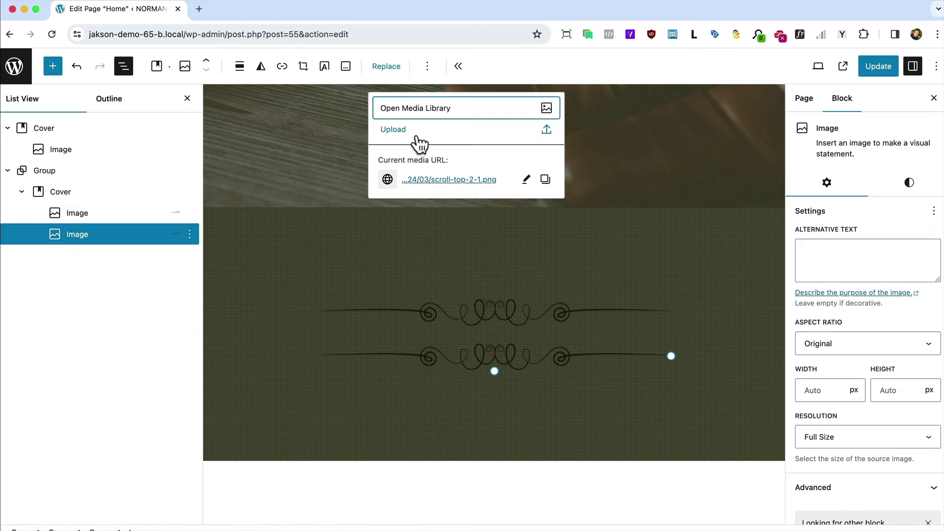
pyautogui.click(432, 108)
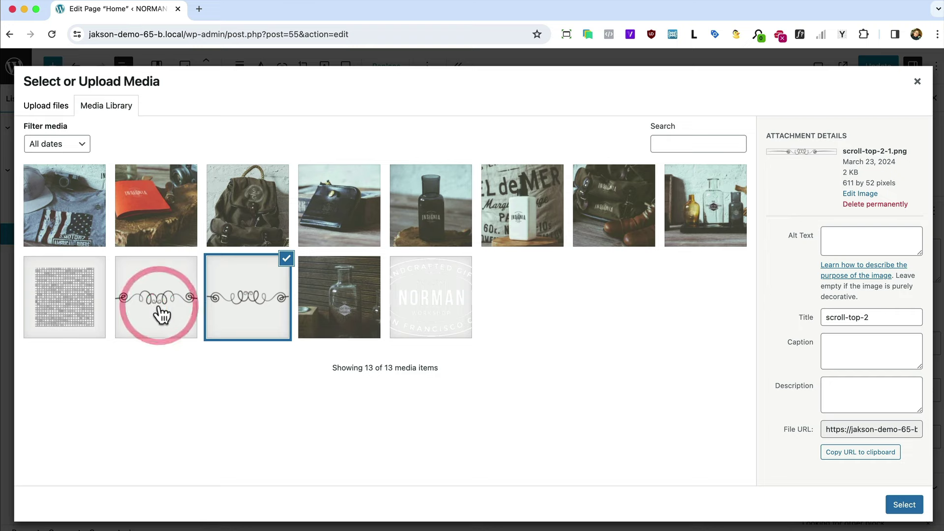
pyautogui.click(157, 308)
pyautogui.click(902, 501)
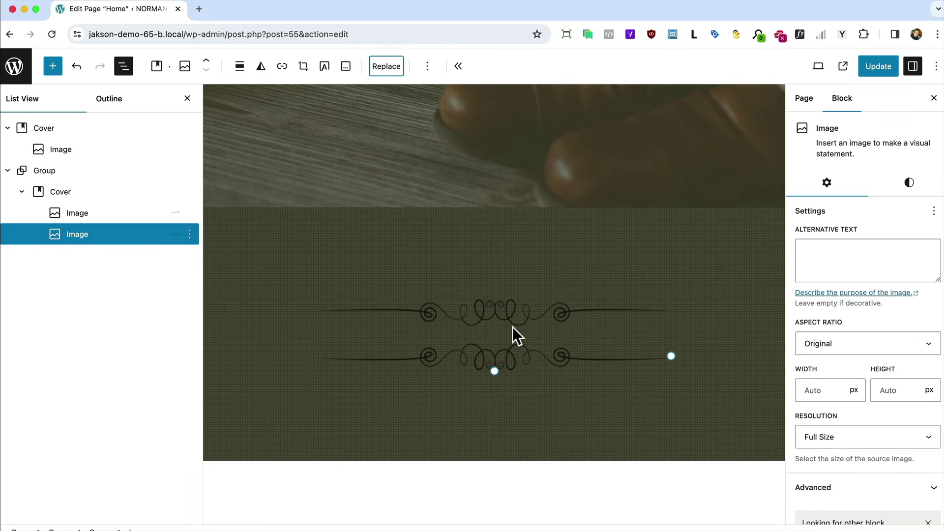
# Step: Add a Heading between the two scroll images with "Hand Crafted in the Heart of San Francisco", copied from the original Norman site in Firefox
pyautogui.click(512, 327)
pyautogui.click(490, 317)
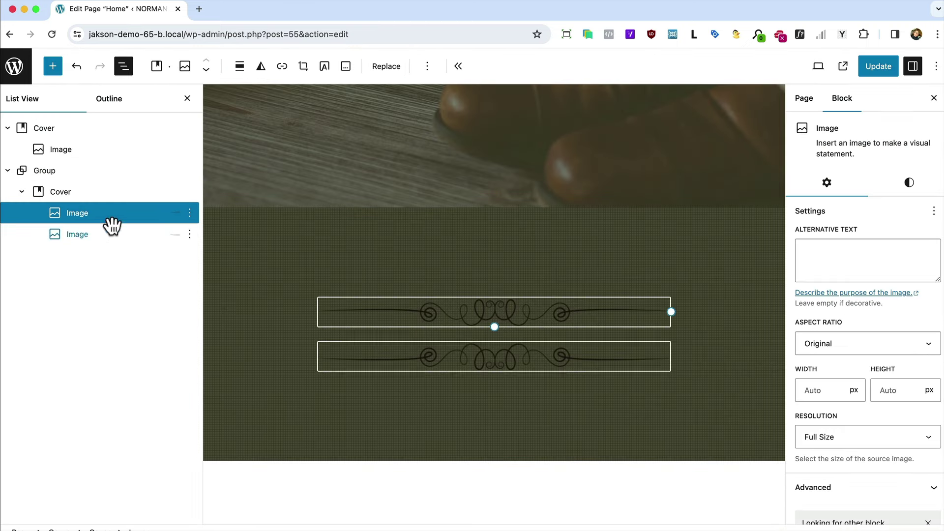
pyautogui.rightClick(91, 215)
pyautogui.click(117, 303)
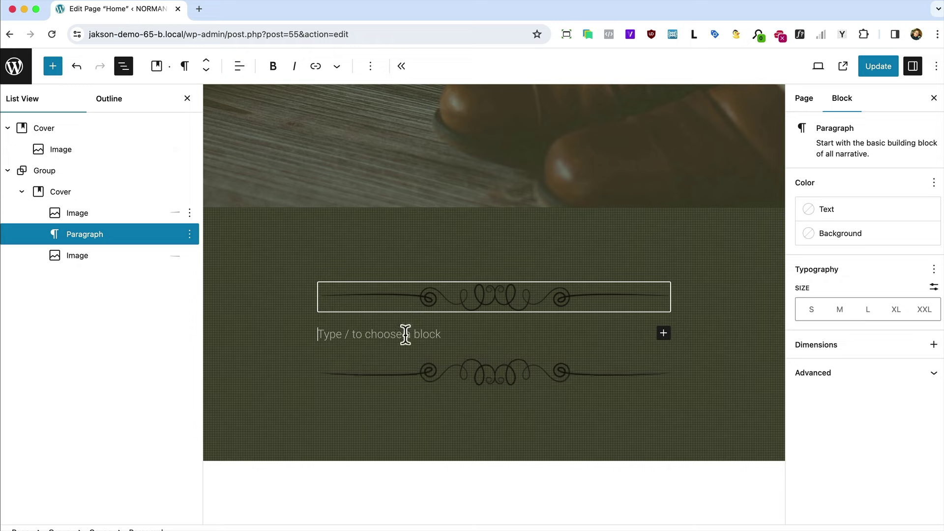
pyautogui.write('/')
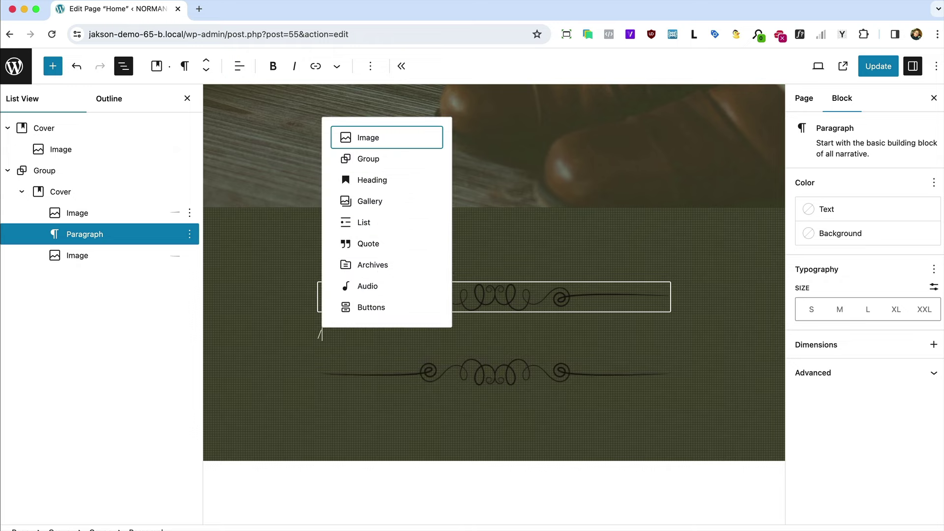
pyautogui.click(411, 177)
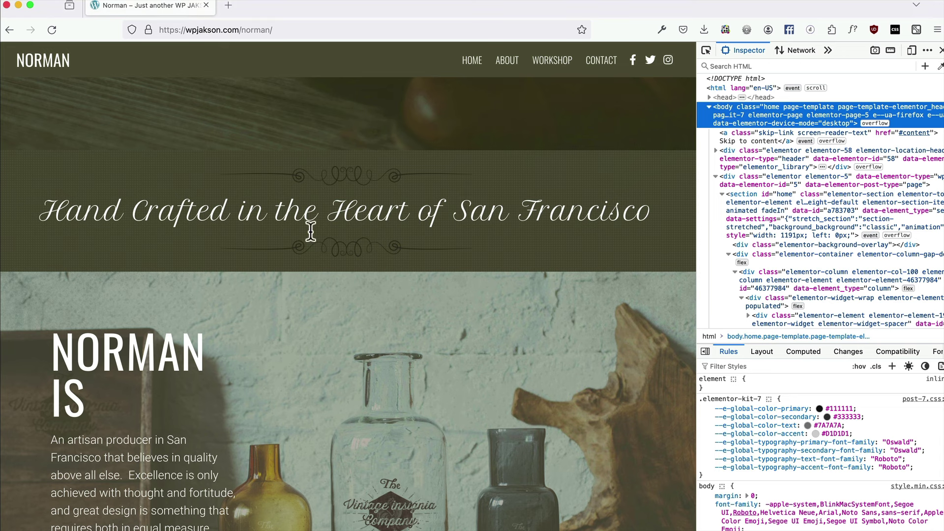
pyautogui.tripleClick(242, 211)
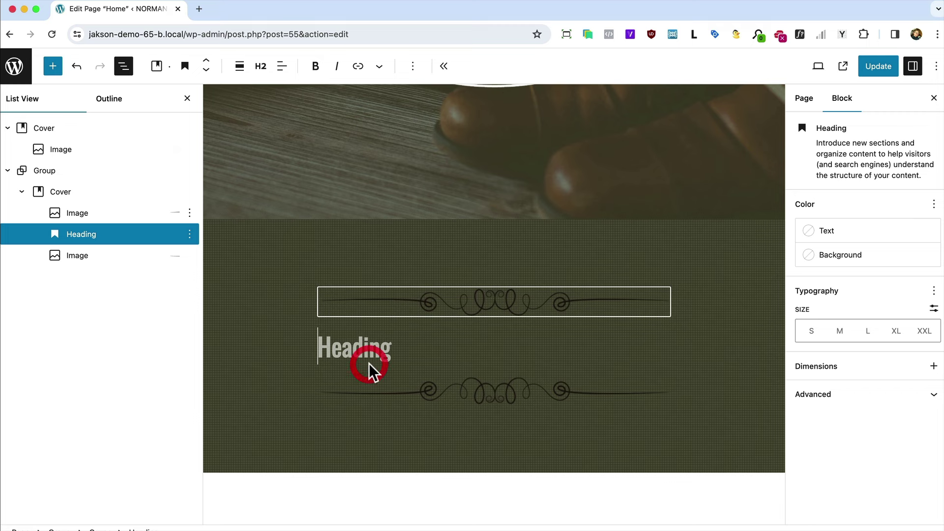
pyautogui.click(368, 366)
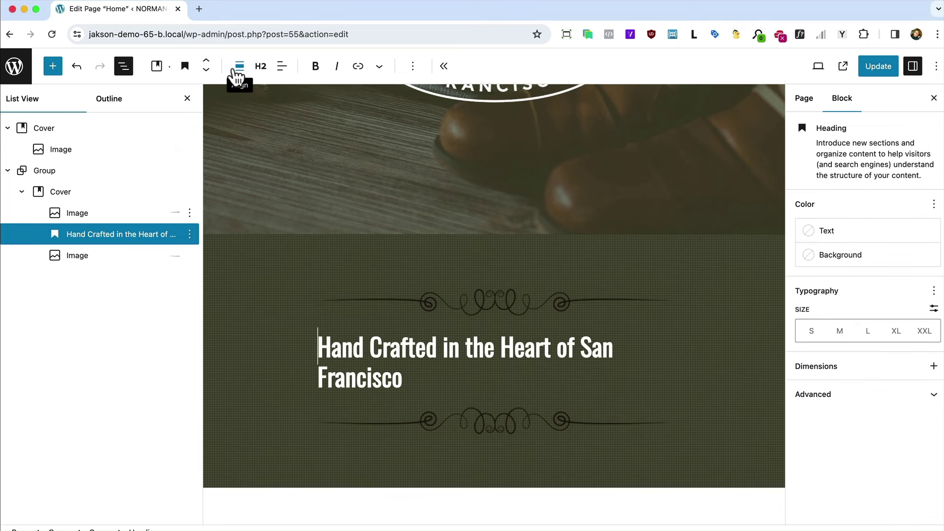
# Step: Center the text of the "Hand Crafted in the Heart of San Francisco" heading
pyautogui.click(237, 74)
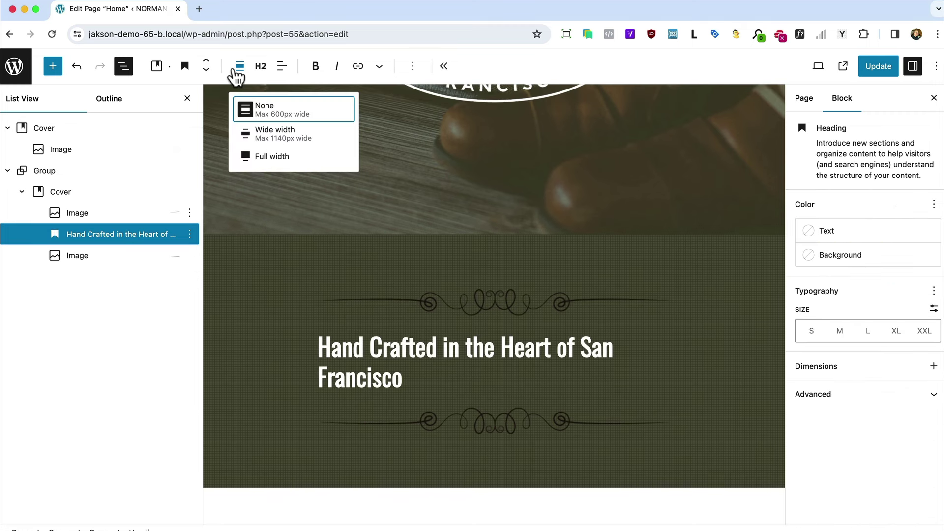
pyautogui.click(280, 67)
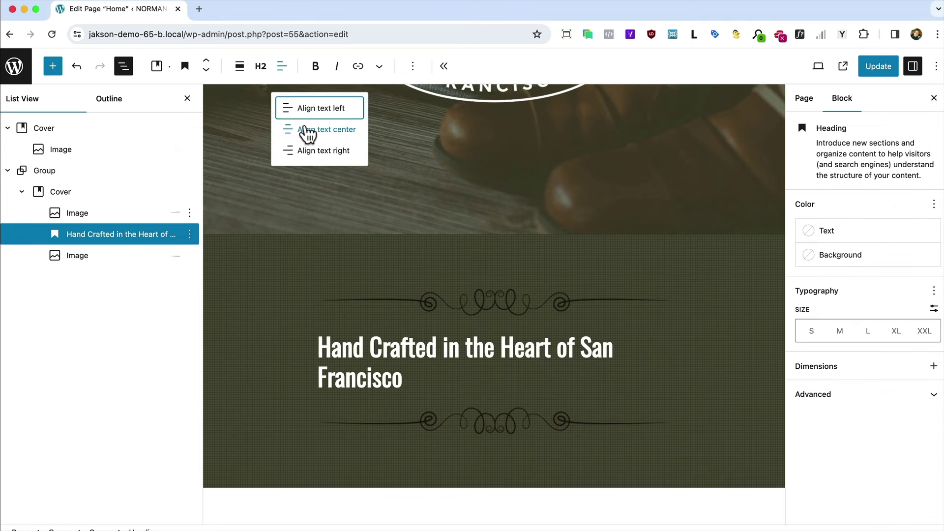
pyautogui.click(307, 129)
# Step: Align the scroll image above the heading to the center and shrink it to about 428 px wide
pyautogui.click(503, 302)
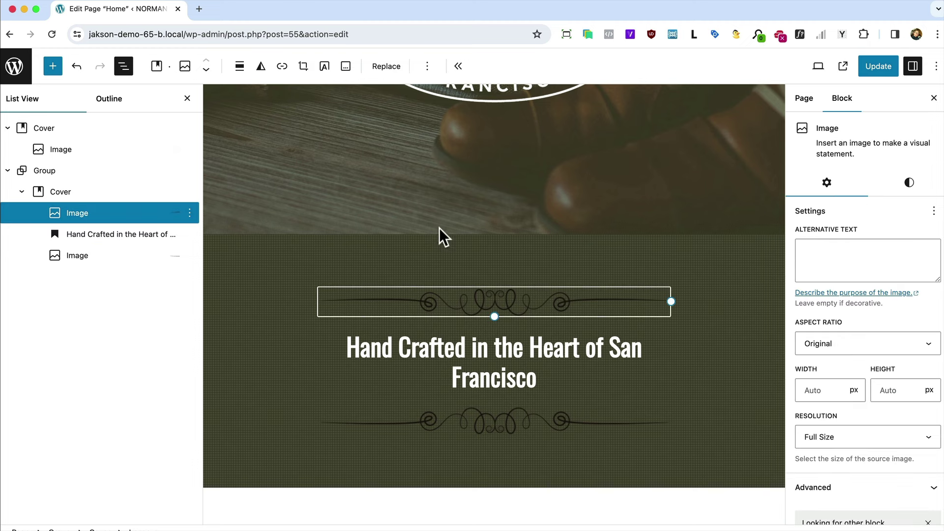
pyautogui.click(240, 69)
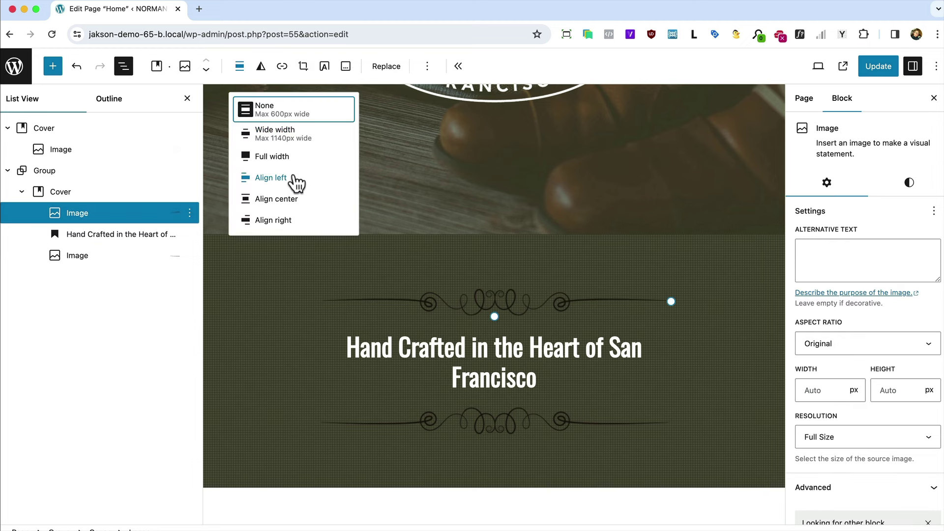
pyautogui.click(288, 195)
pyautogui.click(514, 429)
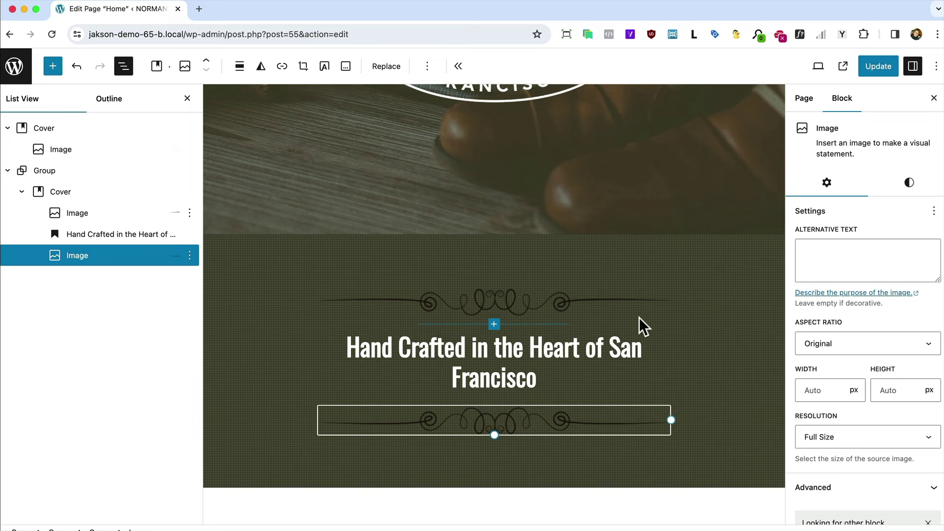
pyautogui.click(564, 290)
pyautogui.click(561, 301)
pyautogui.click(648, 296)
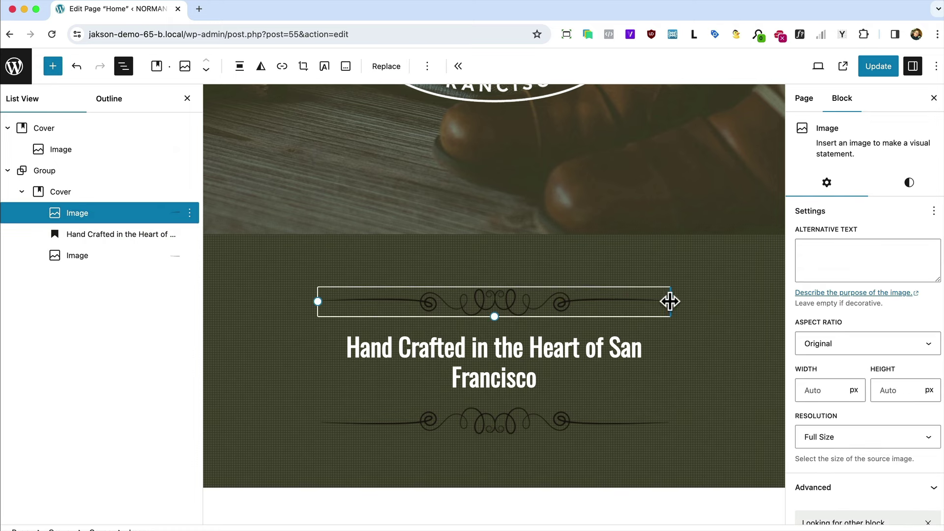
pyautogui.moveTo(668, 301); pyautogui.dragTo(623, 302)
pyautogui.click(620, 301)
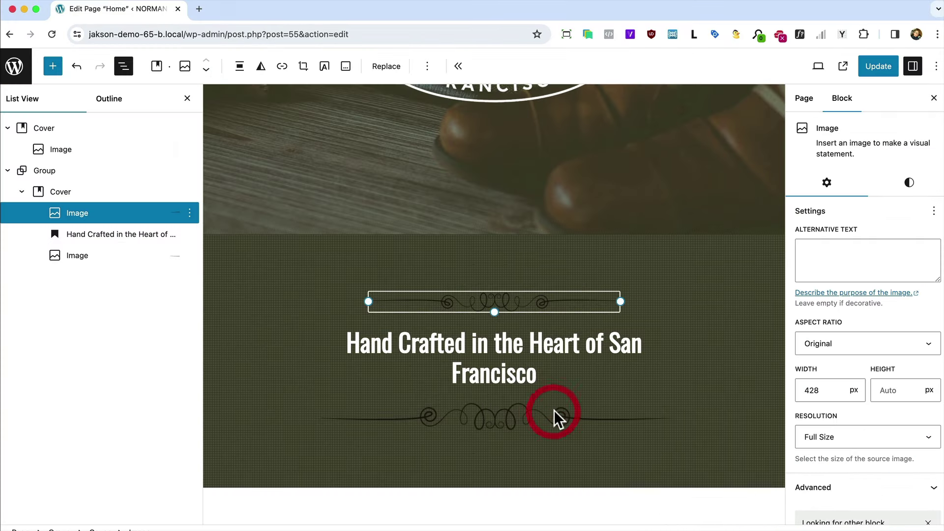
# Step: Shrink the scroll image below the heading to about 509 px wide and align it to the center
pyautogui.click(554, 411)
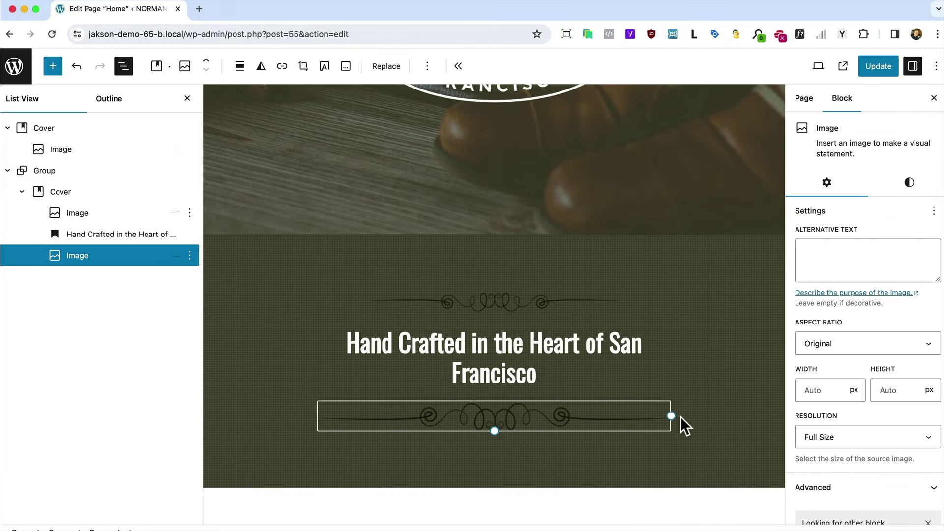
pyautogui.moveTo(673, 414); pyautogui.dragTo(620, 406)
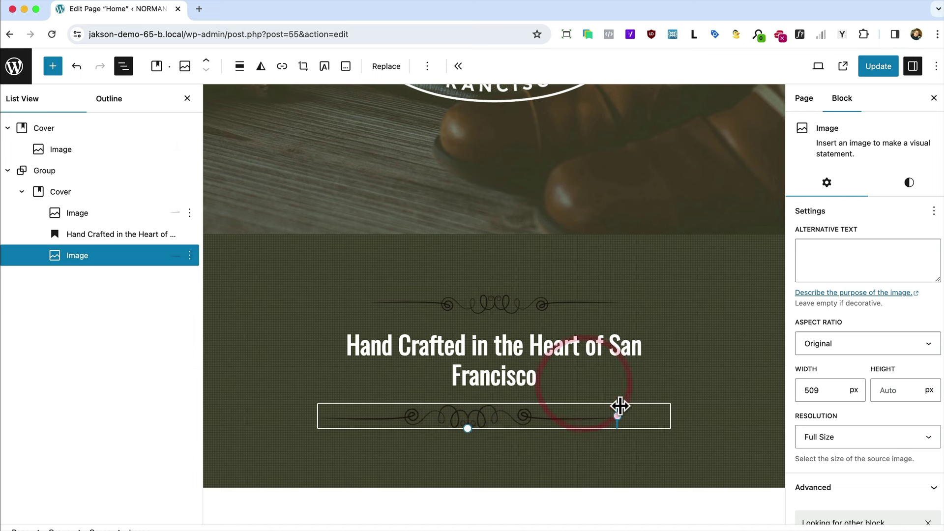
pyautogui.click(239, 69)
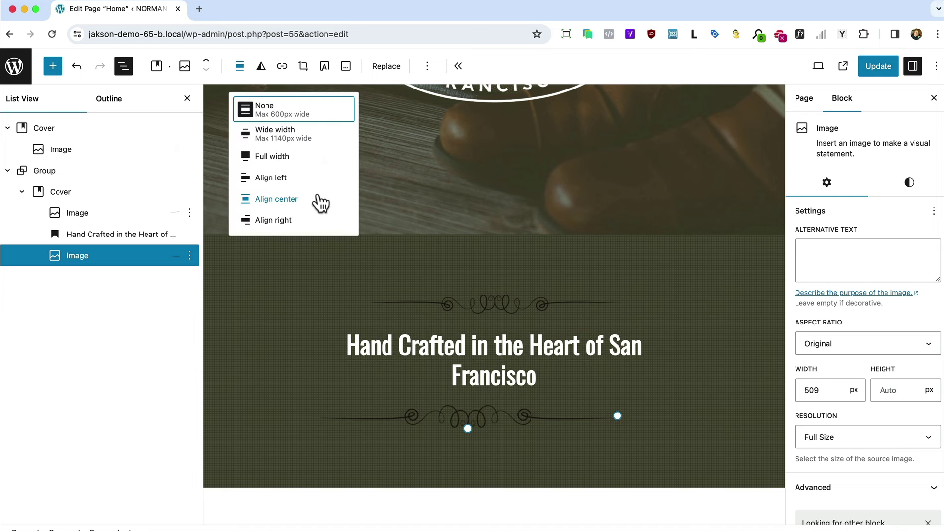
pyautogui.click(285, 201)
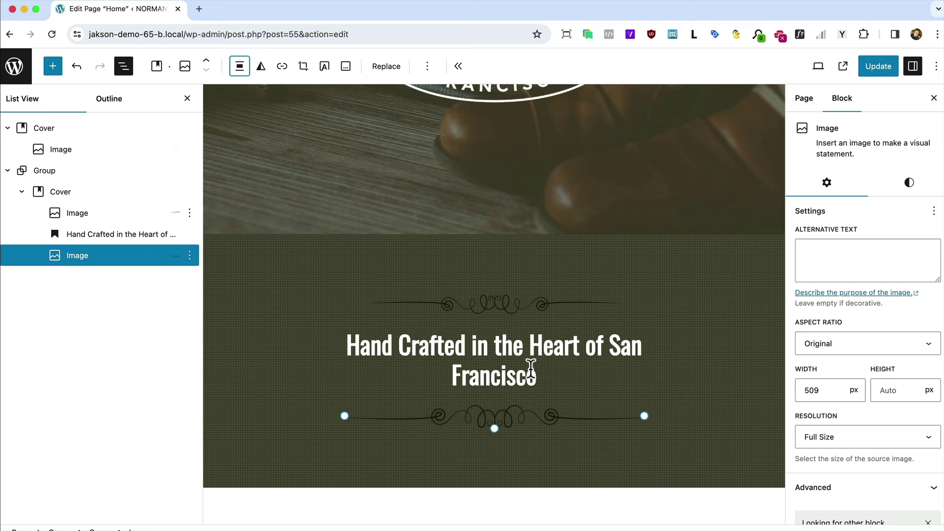
# Step: Turn off the content-width limit for the inner blocks of the texture Cover
pyautogui.click(504, 350)
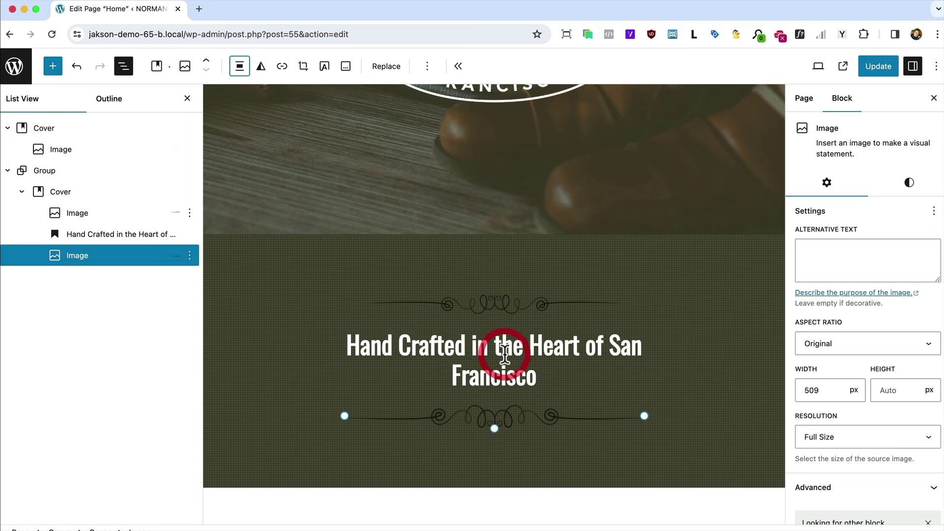
pyautogui.click(48, 205)
pyautogui.click(58, 193)
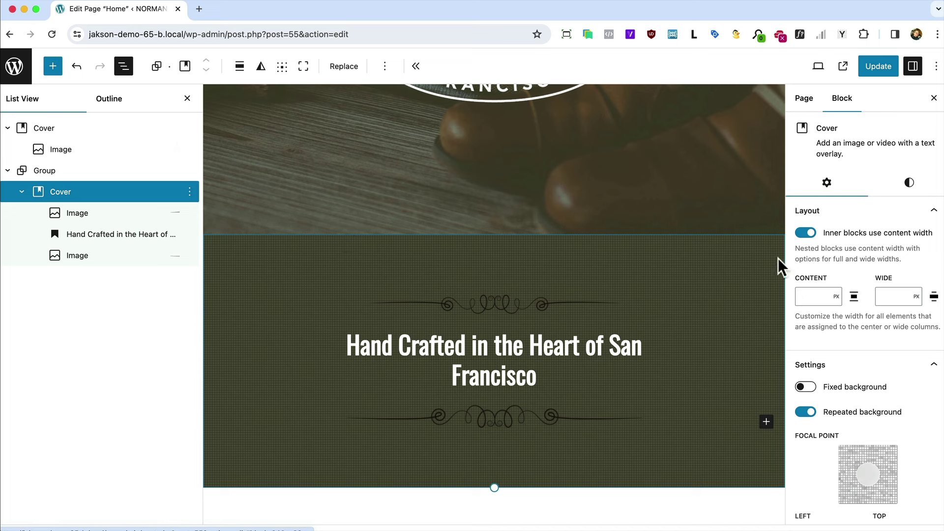
pyautogui.click(805, 233)
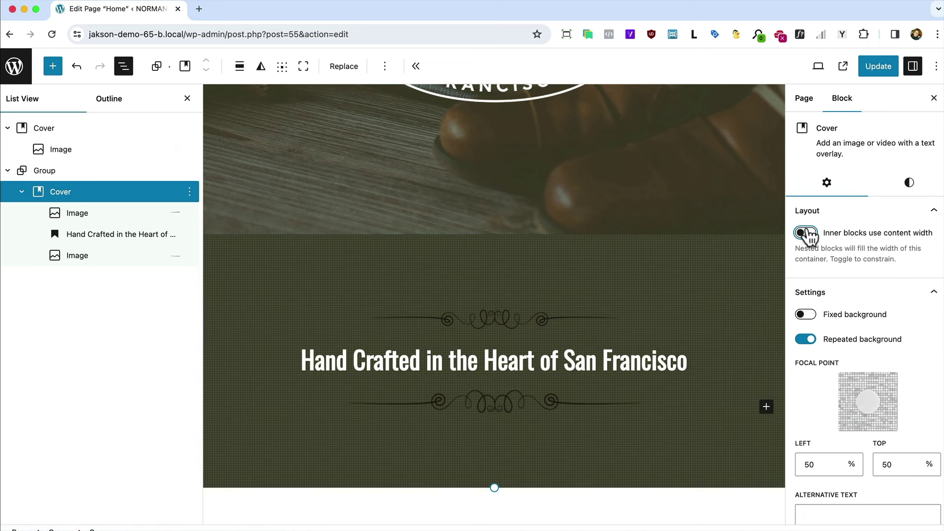
# Step: Show font family, appearance, line height, letter spacing, decoration and letter case among the "Hand Crafted" heading's typography settings
pyautogui.click(549, 361)
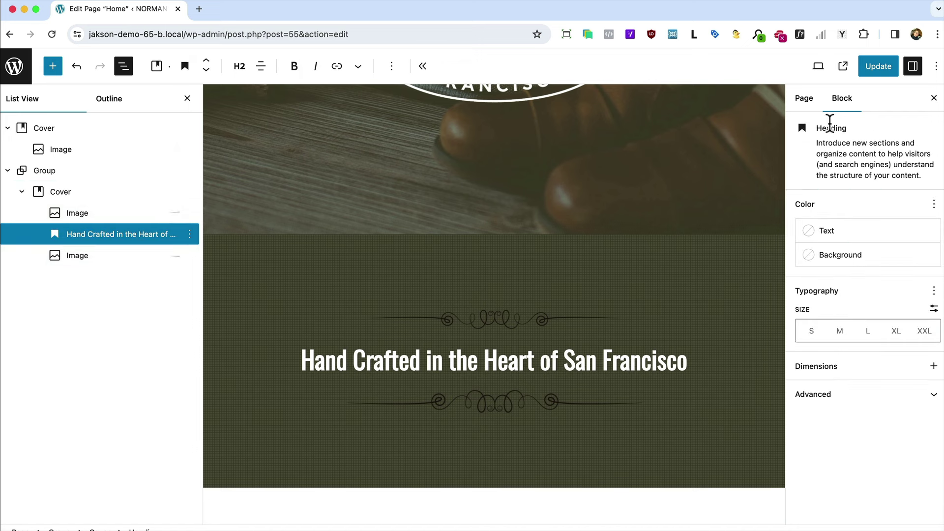
pyautogui.click(933, 291)
pyautogui.click(661, 339)
pyautogui.click(664, 360)
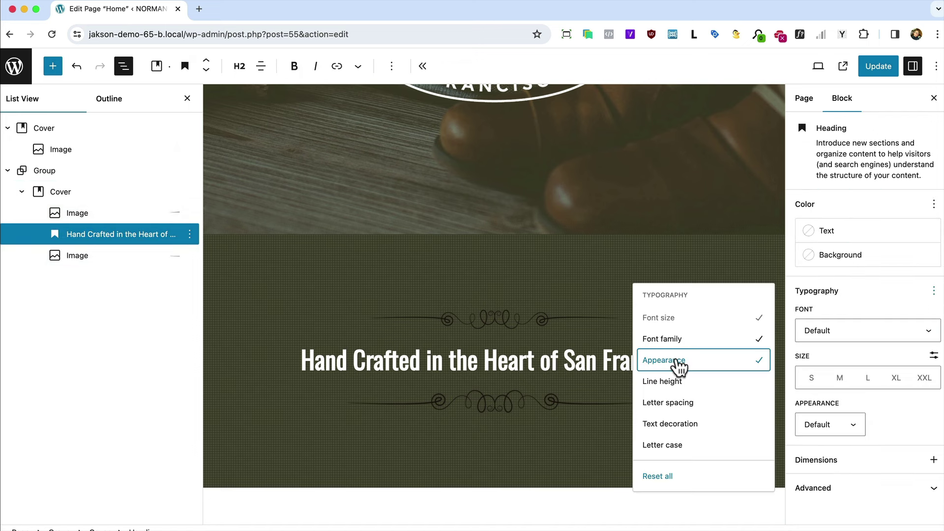
pyautogui.click(664, 381)
pyautogui.click(666, 403)
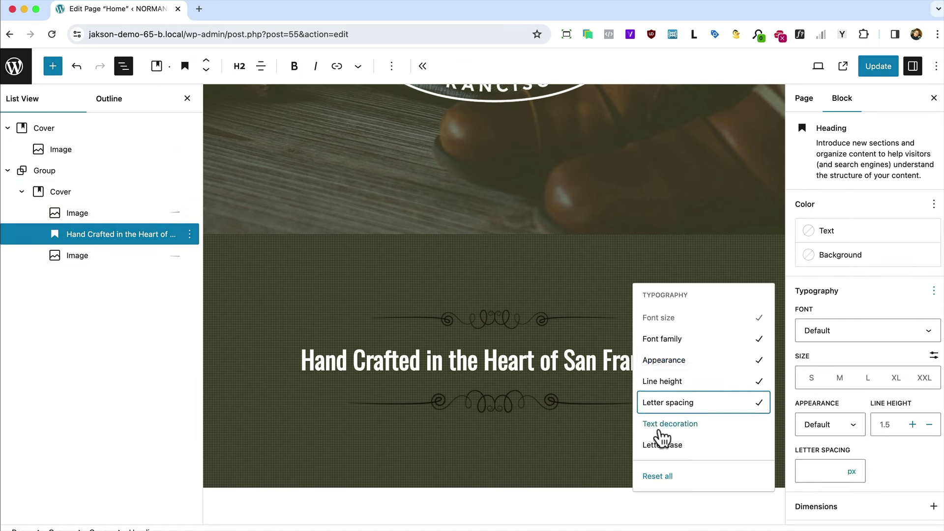
pyautogui.click(667, 423)
pyautogui.click(662, 445)
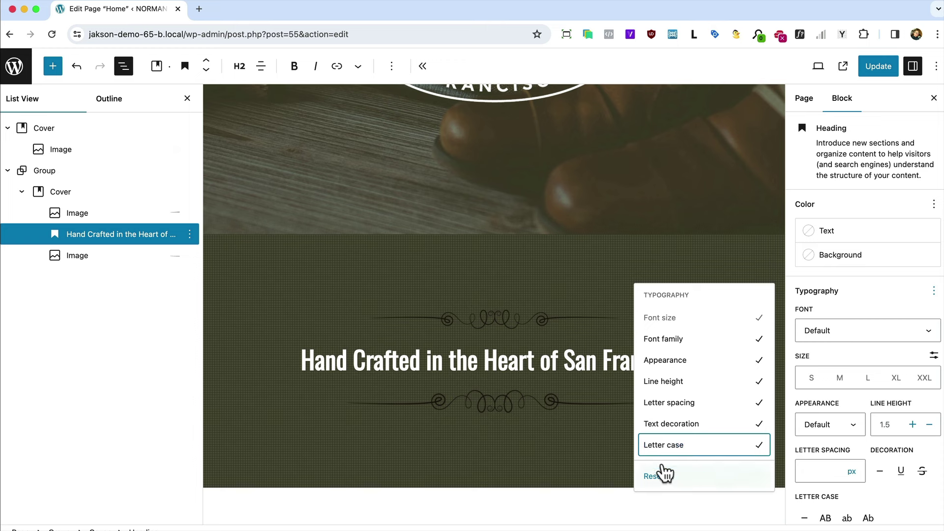
pyautogui.click(893, 310)
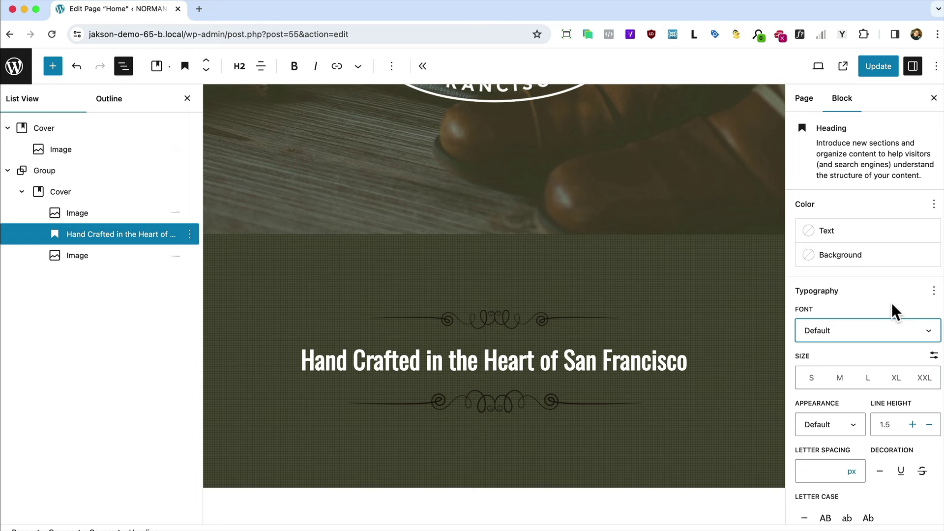
# Step: Set the "Hand Crafted" heading's font to Petit Formal Script and its appearance to Thin
pyautogui.scroll(-2, 893, 311)
pyautogui.scroll(-1, 893, 310)
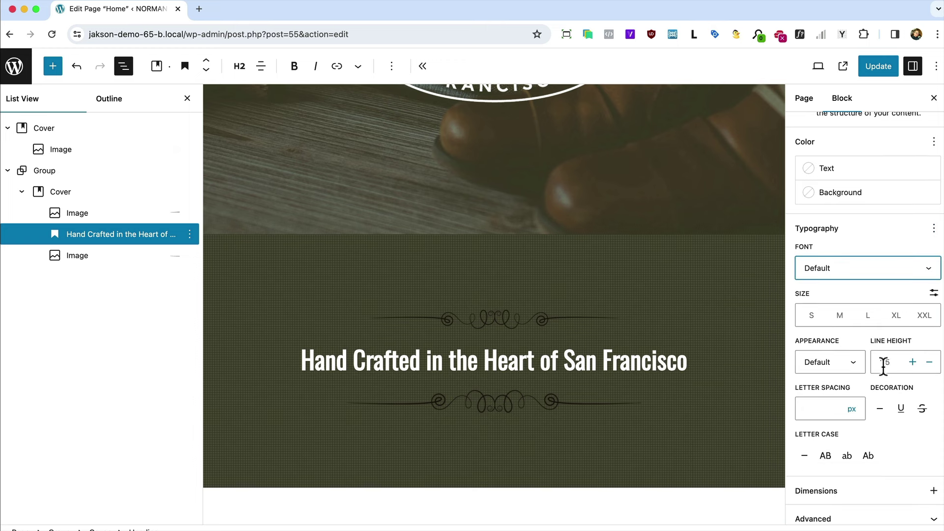
pyautogui.click(813, 267)
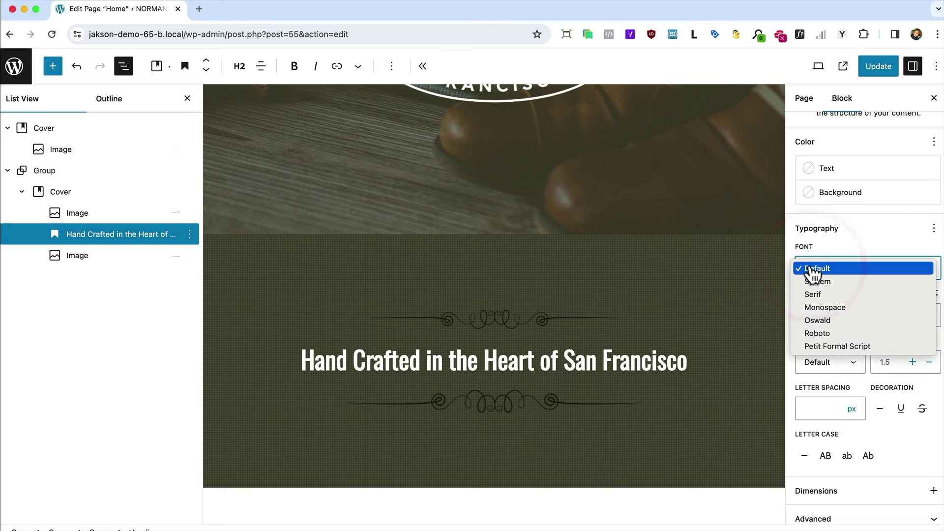
pyautogui.click(841, 347)
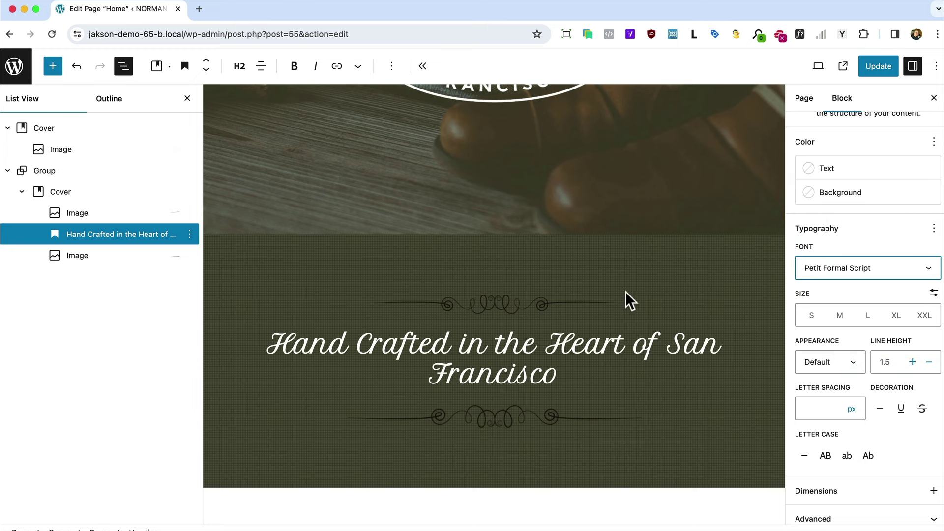
pyautogui.click(536, 351)
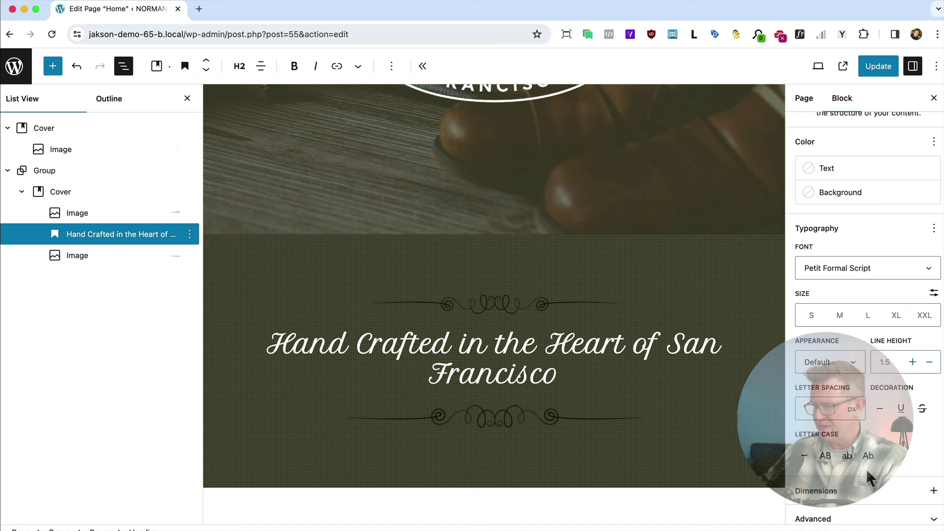
pyautogui.click(835, 364)
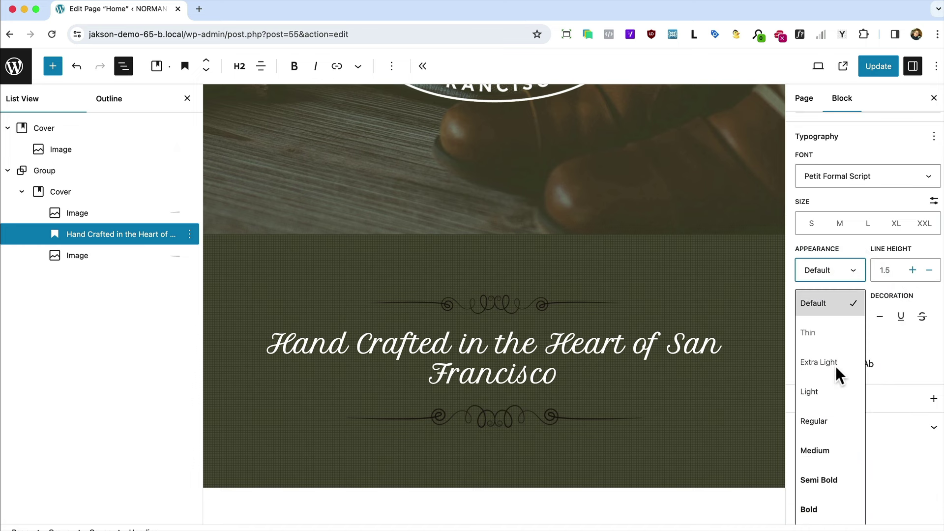
pyautogui.click(817, 329)
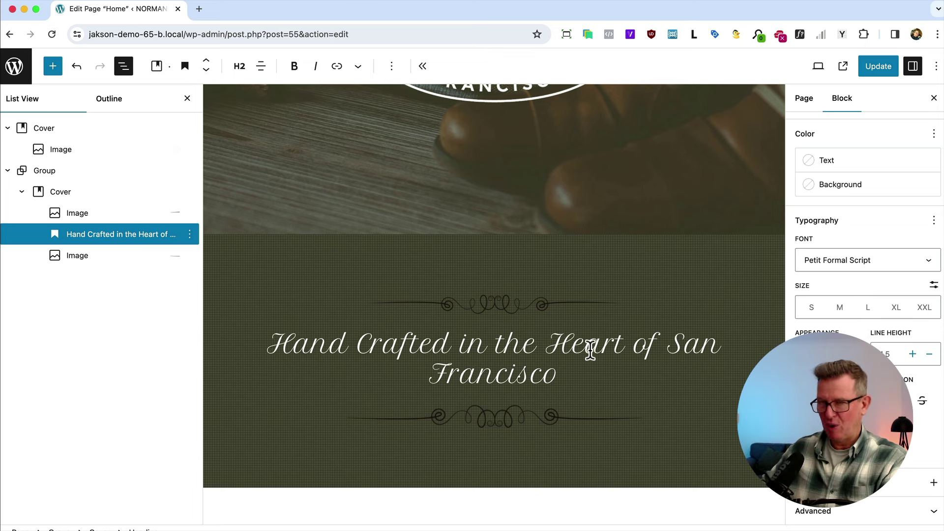
# Step: Switch to Firefox, widen the page area beside the inspector and review the "Hand Crafted" band on the live site
pyautogui.press('super+Tab')
pyautogui.press('Tab')
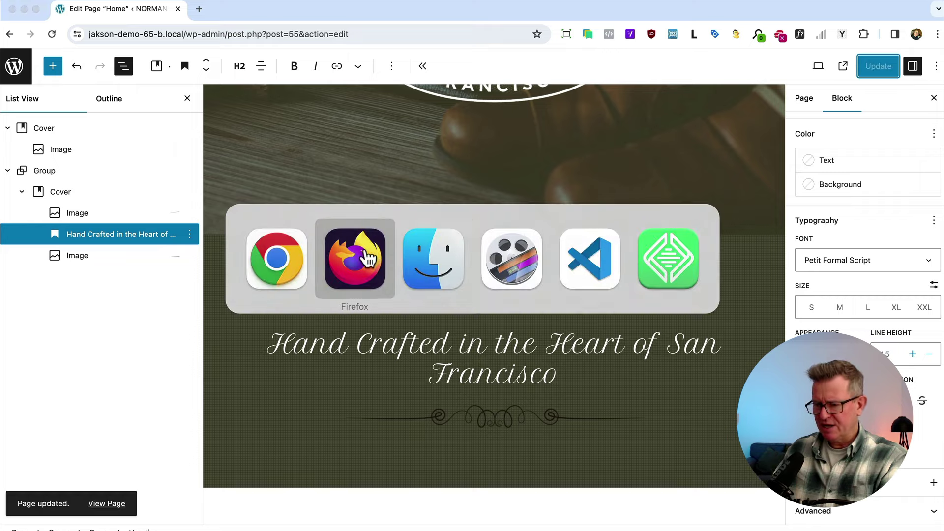
pyautogui.click(362, 255)
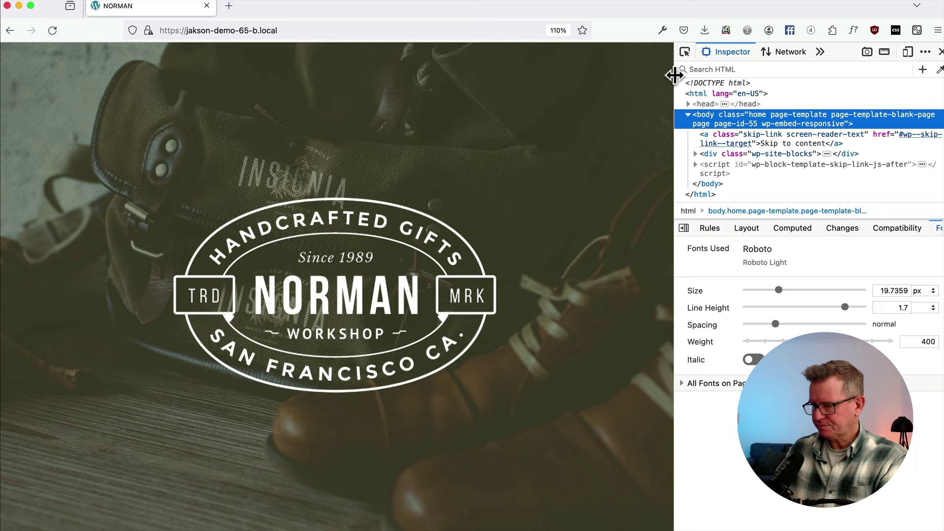
pyautogui.moveTo(674, 79); pyautogui.dragTo(813, 80)
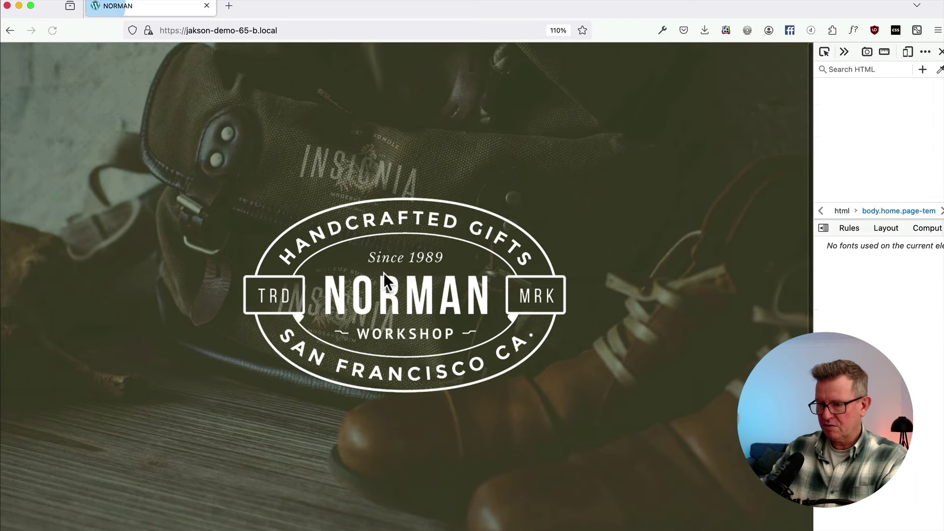
pyautogui.scroll(-6, 384, 273)
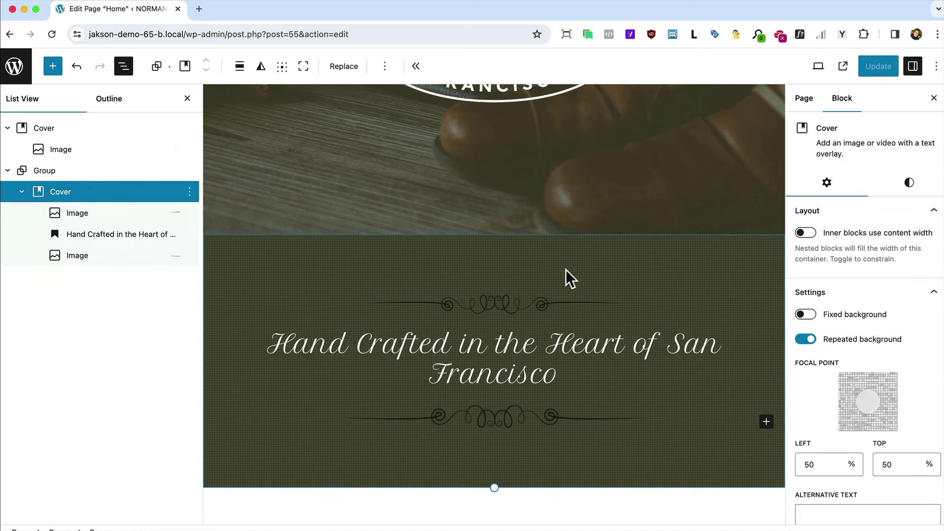
pyautogui.click(908, 182)
pyautogui.scroll(-7, 836, 344)
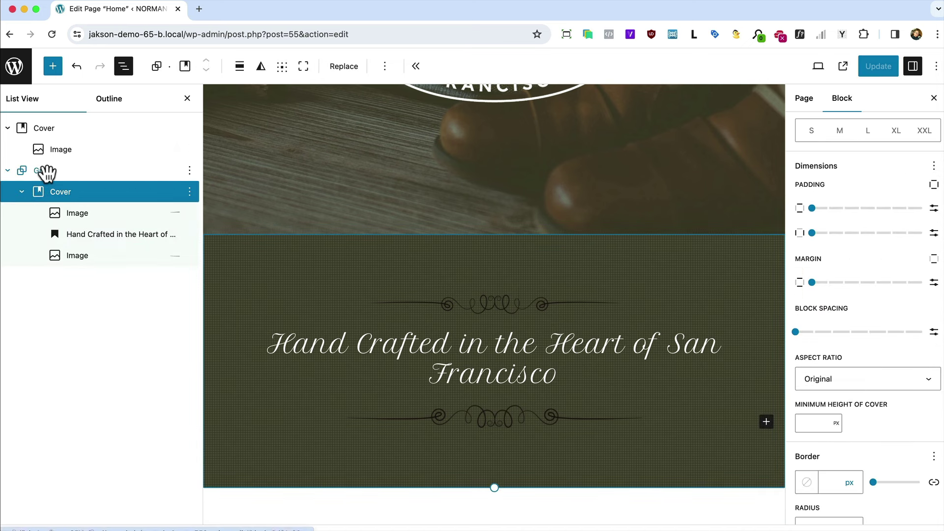
pyautogui.click(18, 170)
pyautogui.click(908, 210)
pyautogui.scroll(-10, 870, 327)
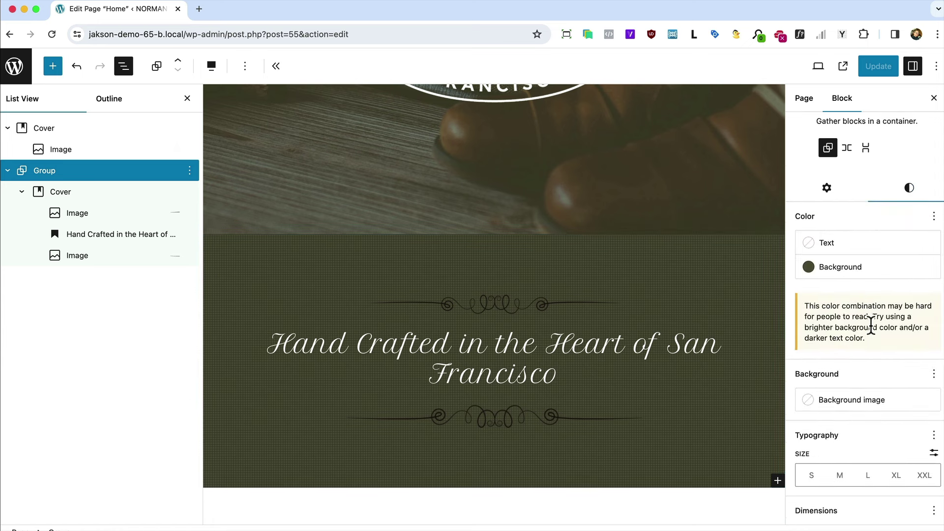
pyautogui.click(812, 394)
pyautogui.click(491, 416)
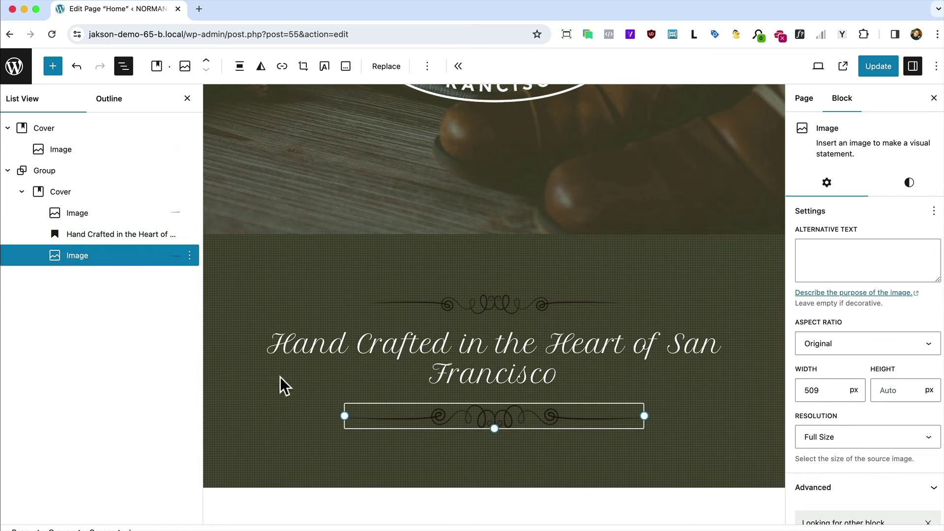
# Step: Set the minimum height of the texture Cover inside the Group to 300 px
pyautogui.click(52, 193)
pyautogui.click(909, 182)
pyautogui.scroll(-10, 836, 344)
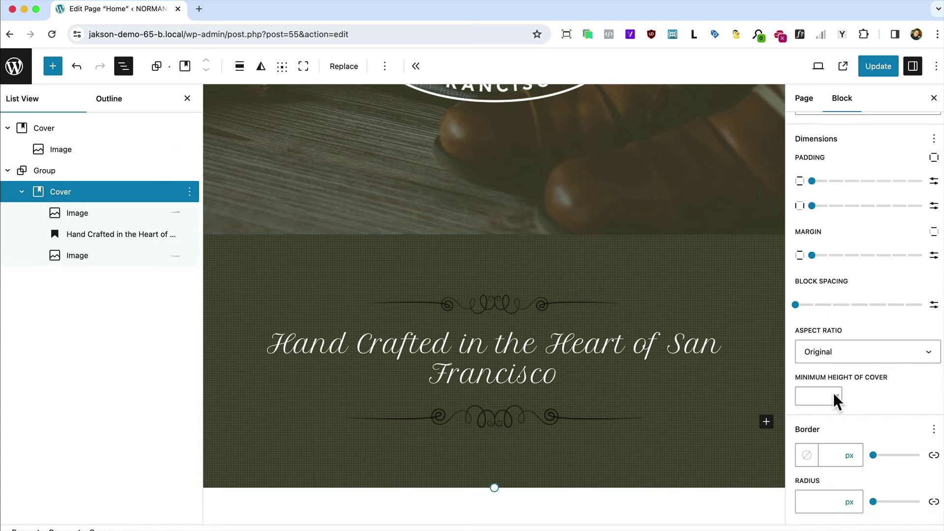
pyautogui.write('3')
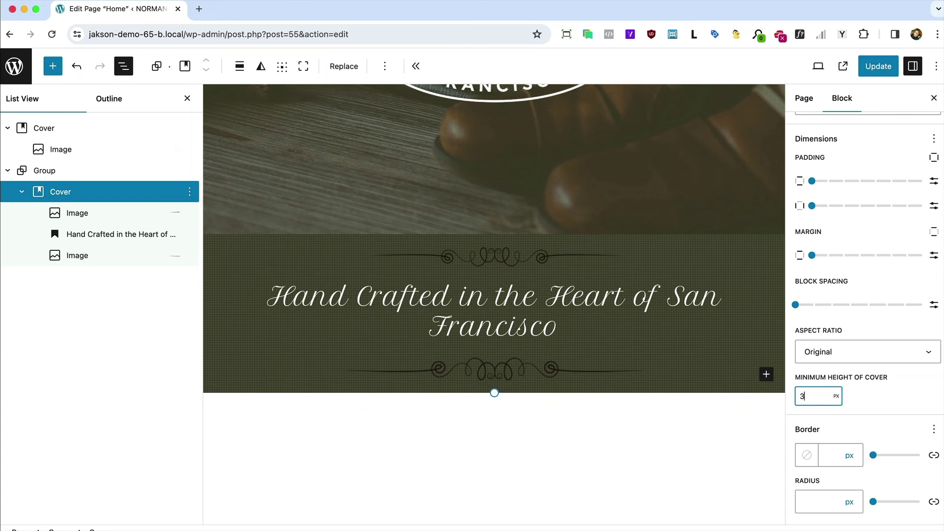
pyautogui.write('00')
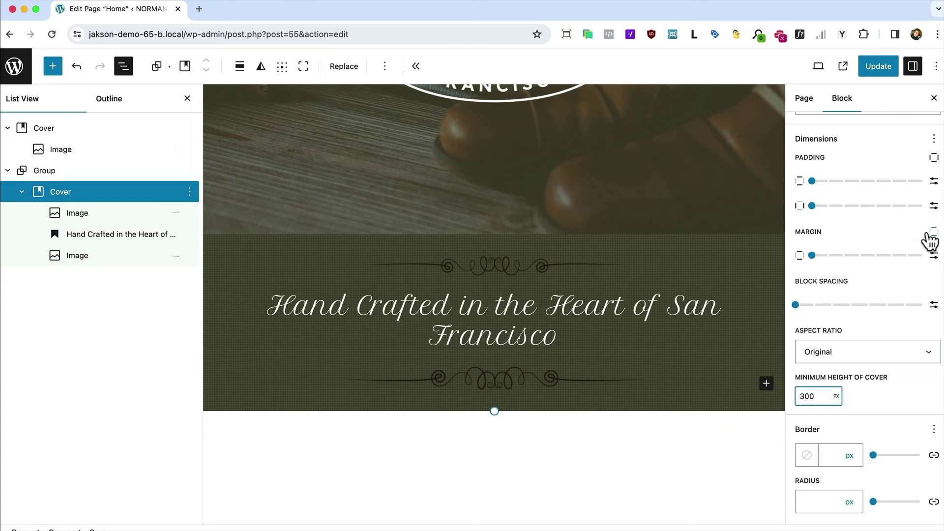
# Step: Set the texture Cover's vertical padding to 4 and update the page
pyautogui.moveTo(811, 182)
pyautogui.moveTo(811, 182); pyautogui.dragTo(902, 192)
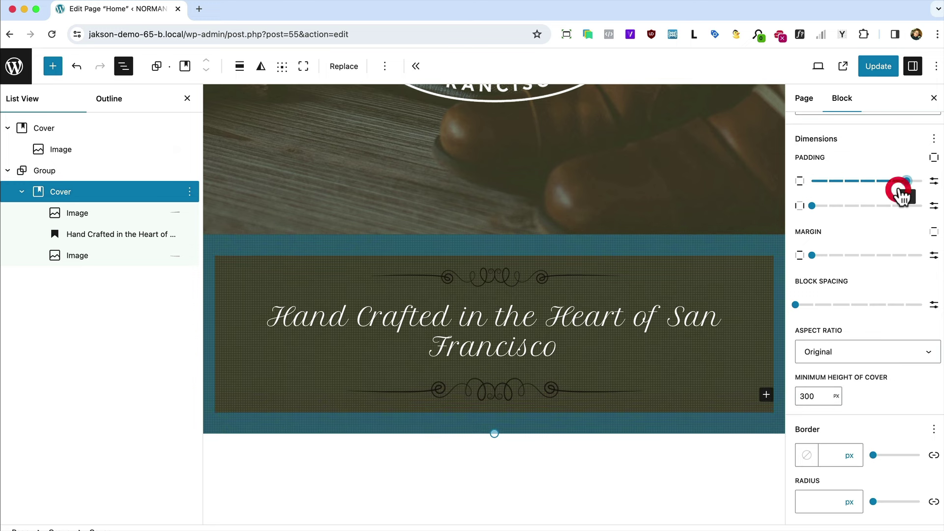
pyautogui.click(877, 181)
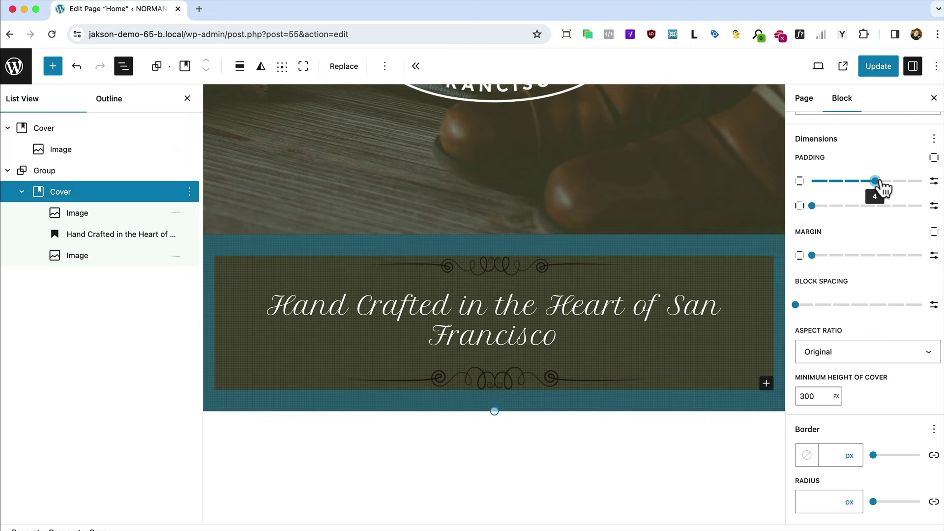
pyautogui.click(878, 67)
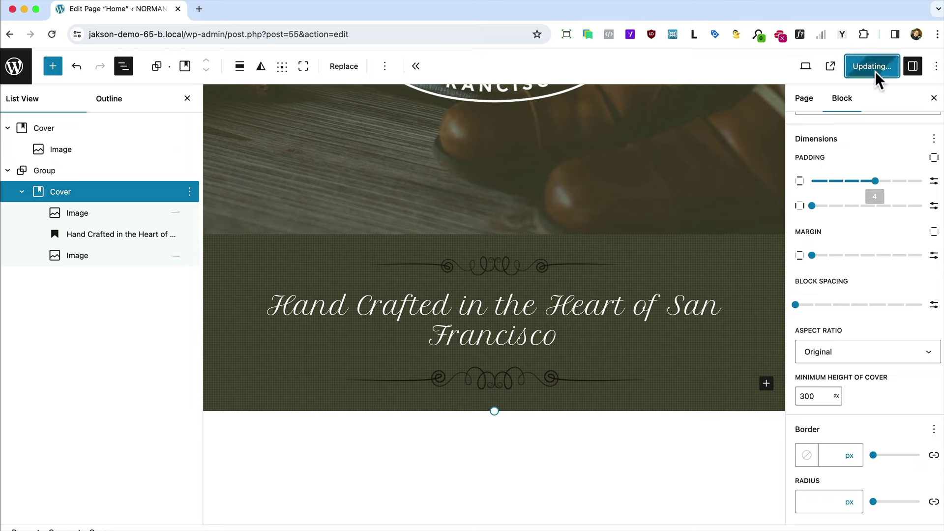
# Step: Reload the live page in Firefox and compare its "Hand Crafted" band with the widened original wpjakson.com/norman site
pyautogui.press('super+Tab')
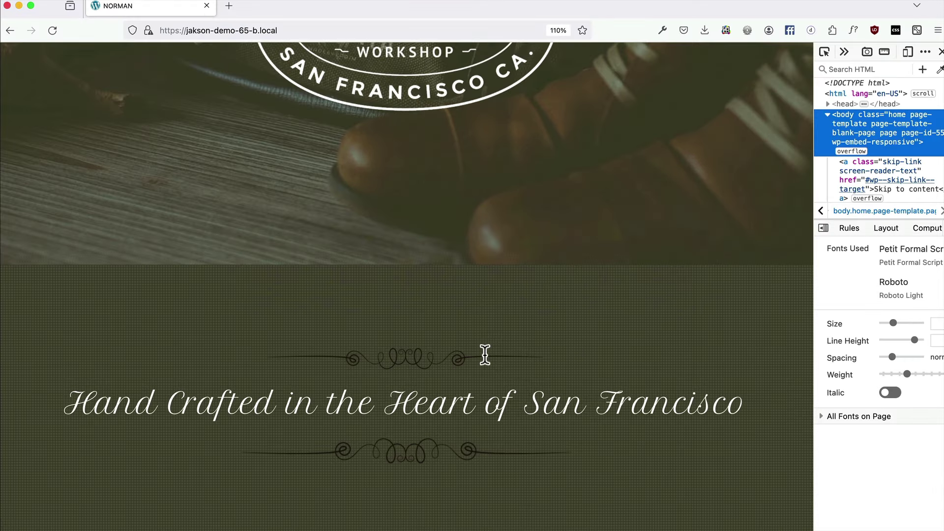
pyautogui.press('super+r')
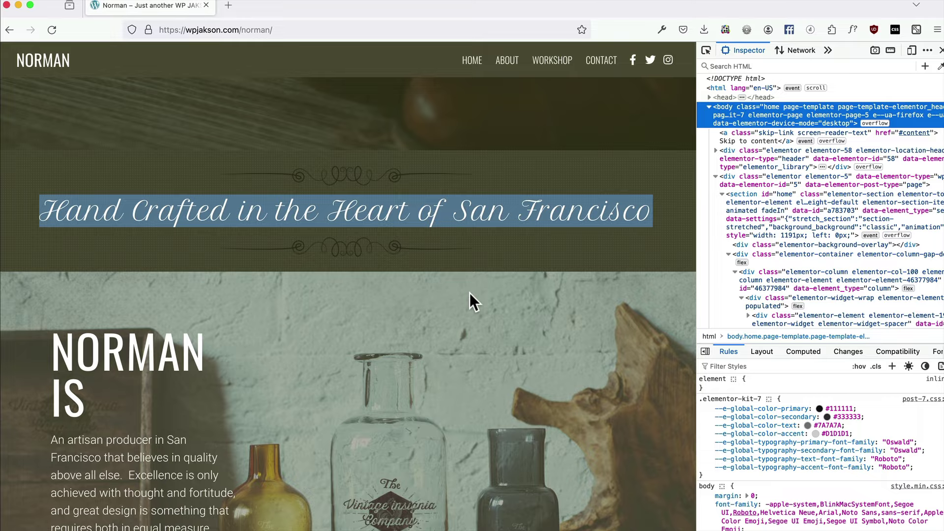
pyautogui.click(470, 293)
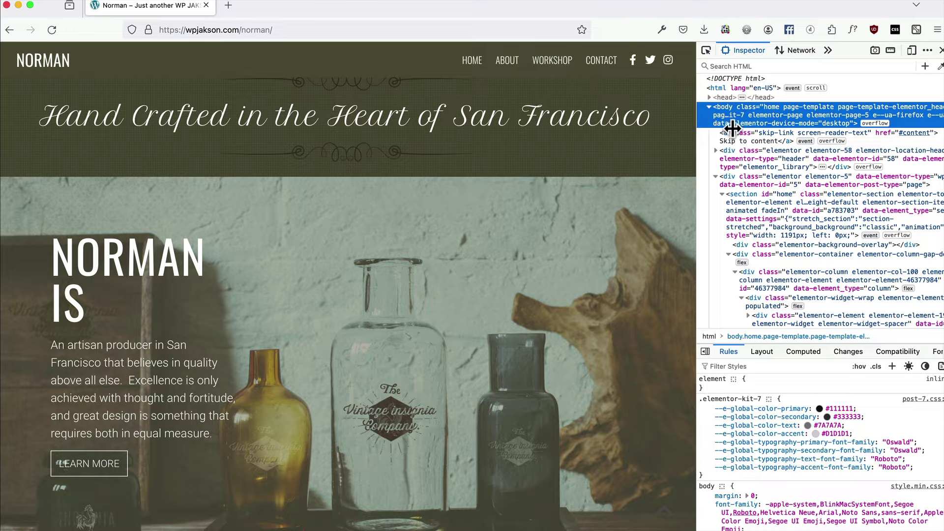
pyautogui.moveTo(698, 127); pyautogui.dragTo(811, 154)
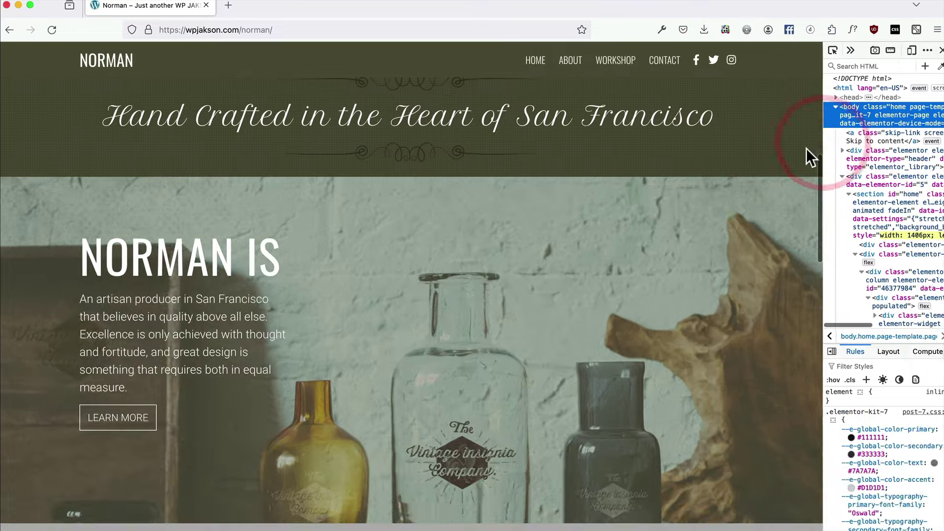
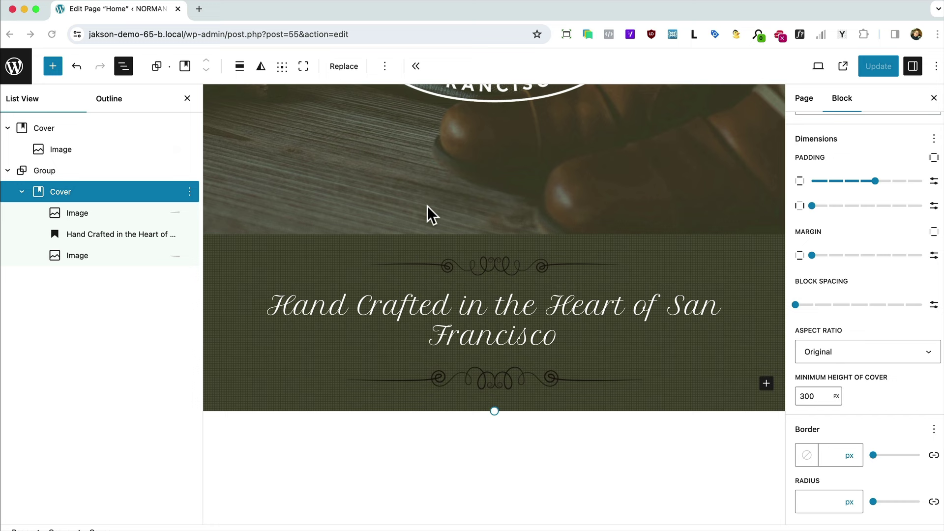
# Step: Set a custom font size of 2.7 rem for the "Hand Crafted in the Heart of San Francisco" heading
pyautogui.click(469, 307)
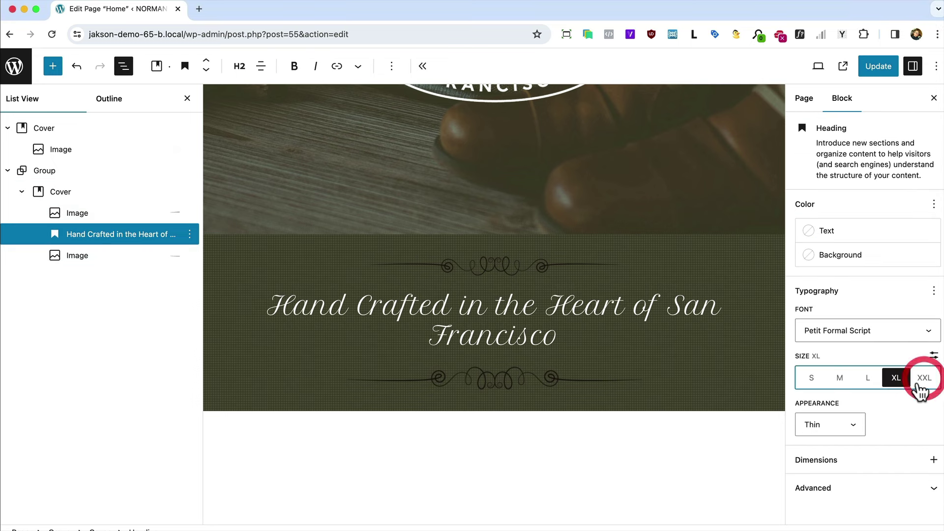
pyautogui.click(918, 386)
pyautogui.click(896, 379)
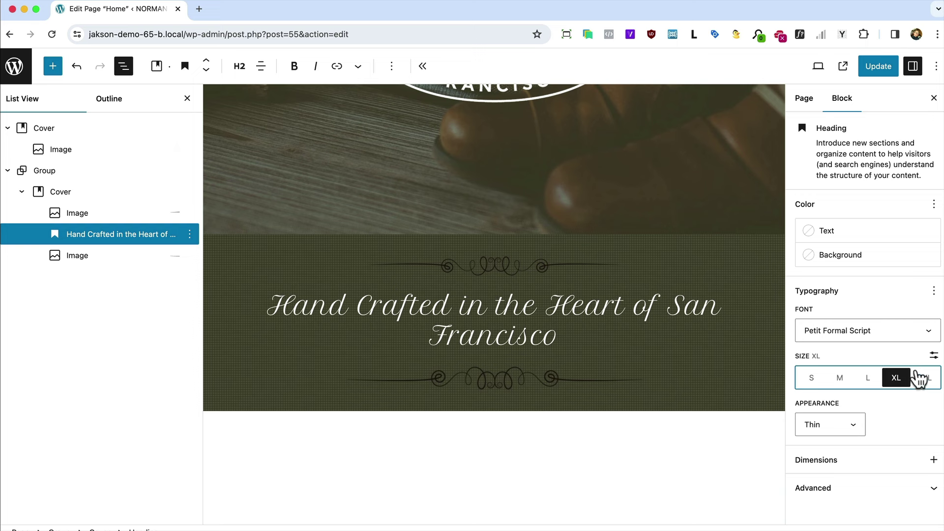
pyautogui.click(933, 354)
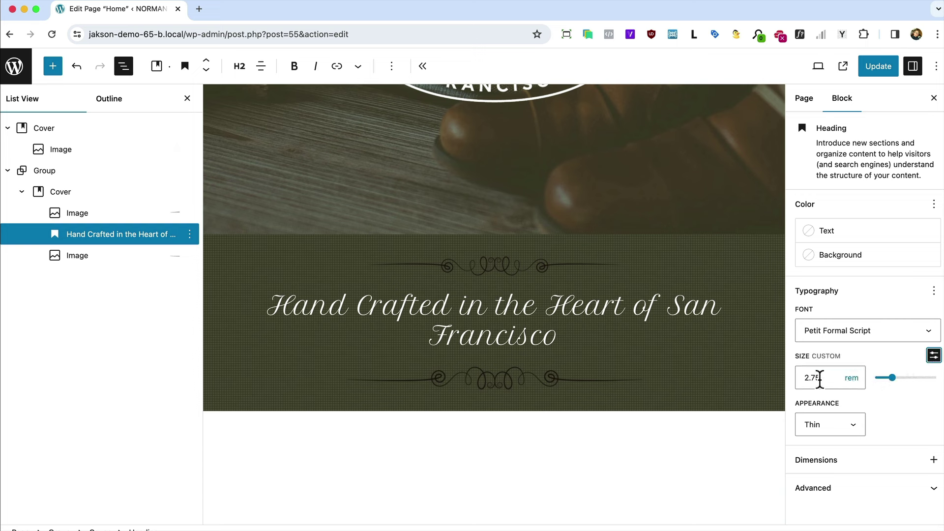
pyautogui.press('Down')
pyautogui.press('Down')
pyautogui.press('Down')
pyautogui.press('Down')
pyautogui.press('Down')
pyautogui.press('Down')
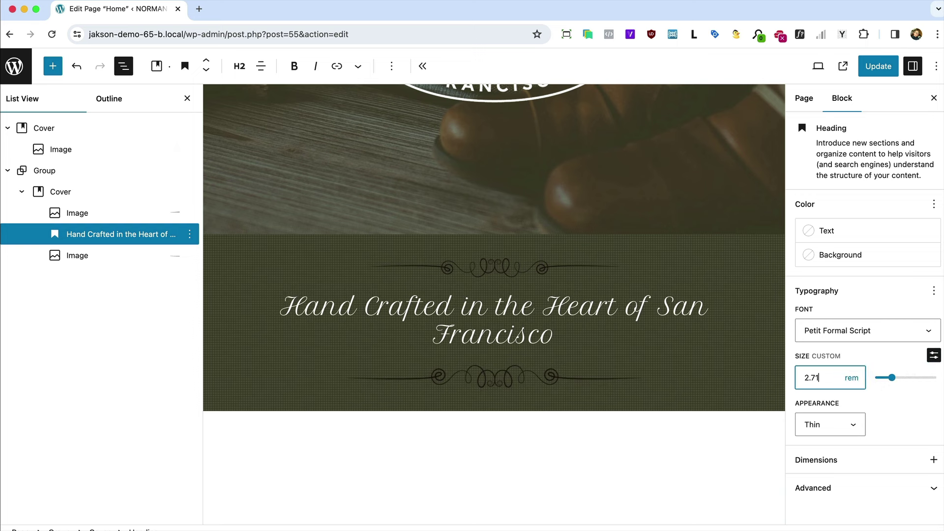
pyautogui.press('Down')
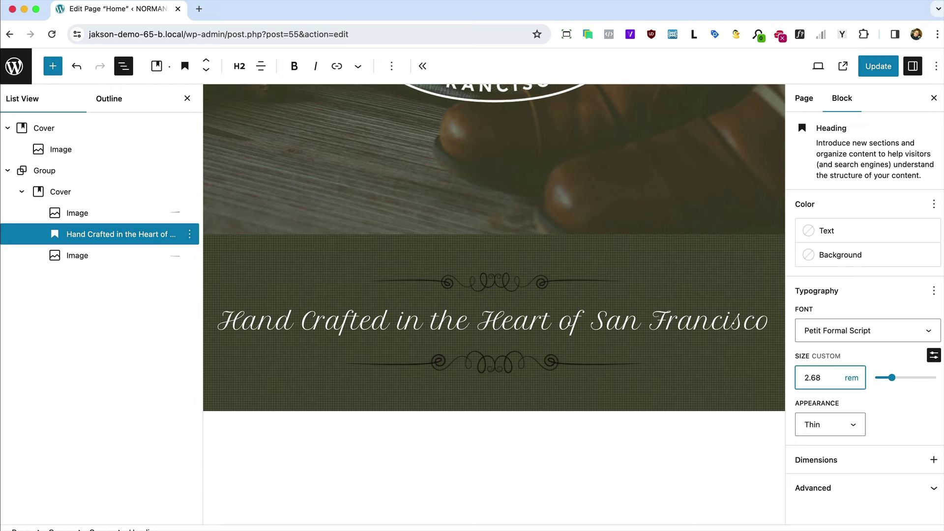
pyautogui.press('Up')
pyautogui.press('Up')
pyautogui.press('Up')
pyautogui.press('Down')
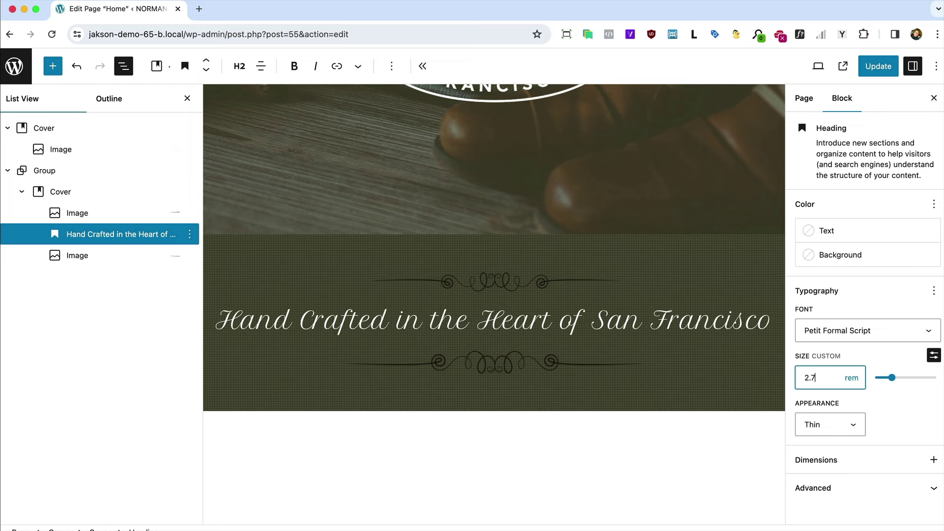
# Step: Update the page, reload the live page in Firefox to check the heading size, and hide the editor's block list
pyautogui.click(877, 54)
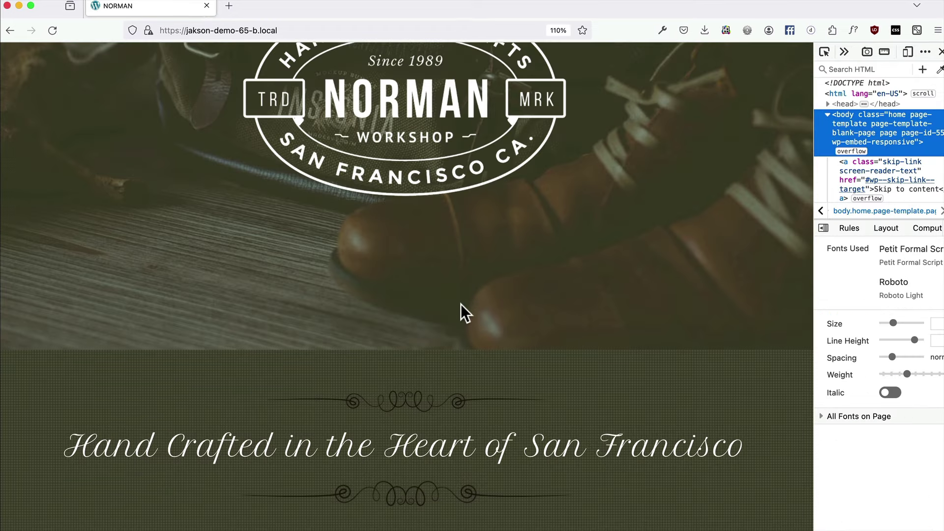
pyautogui.press('super+r')
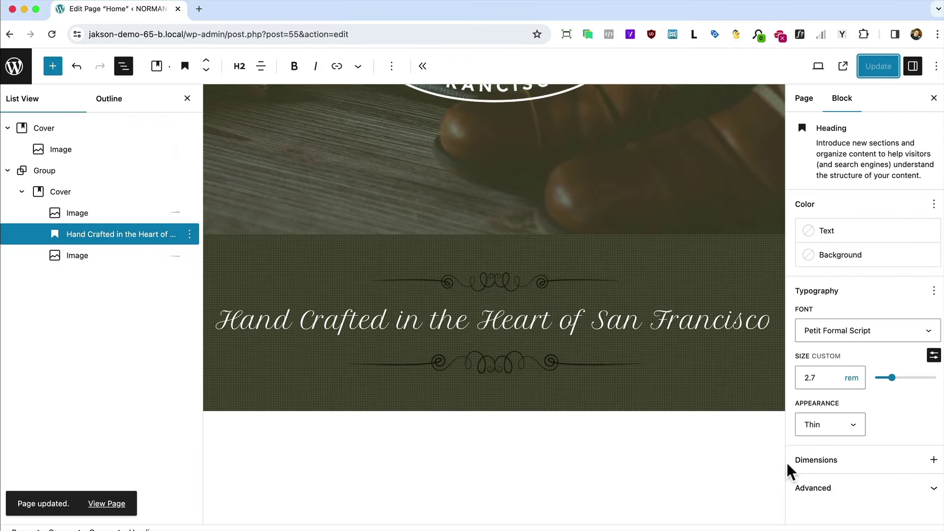
pyautogui.click(186, 99)
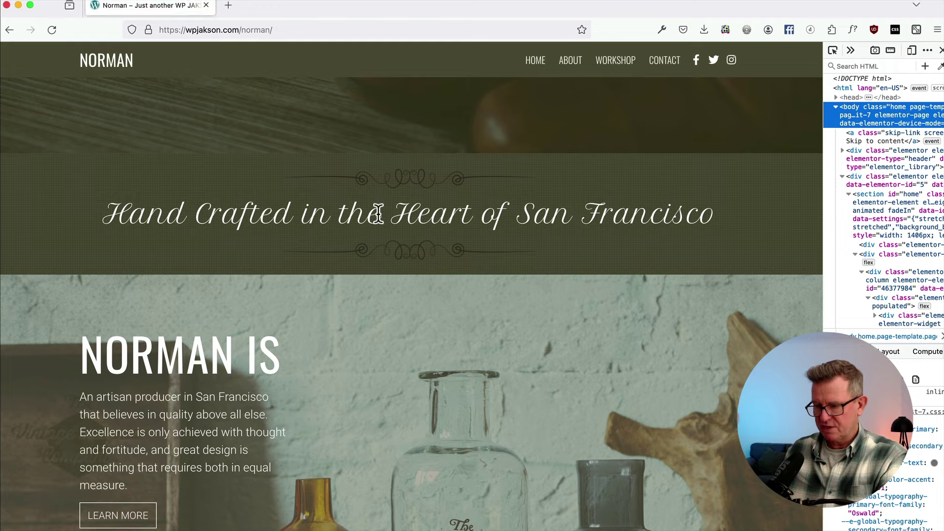
# Step: After viewing the original's "NORMAN IS" section, add a Cover block below the Group in the Chrome page editor and open its alignment choices
pyautogui.scroll(-4, 375, 218)
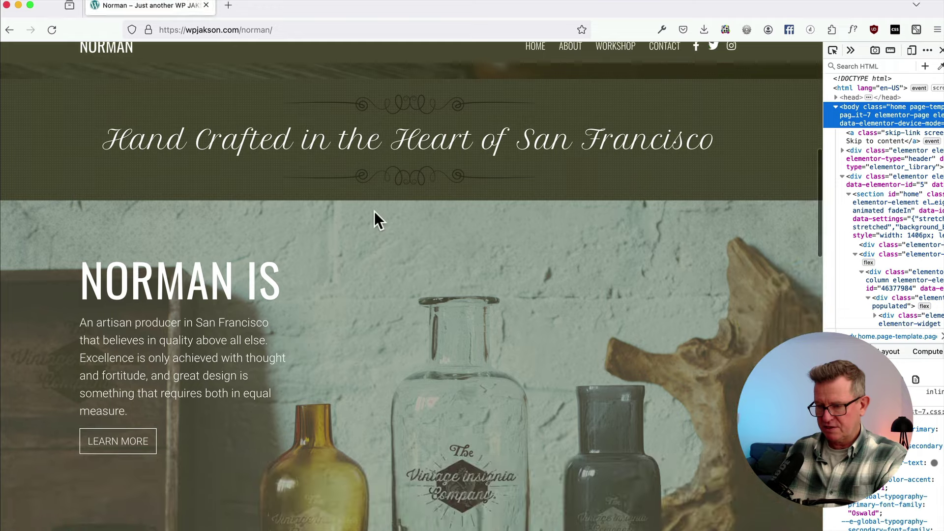
pyautogui.scroll(-1, 375, 217)
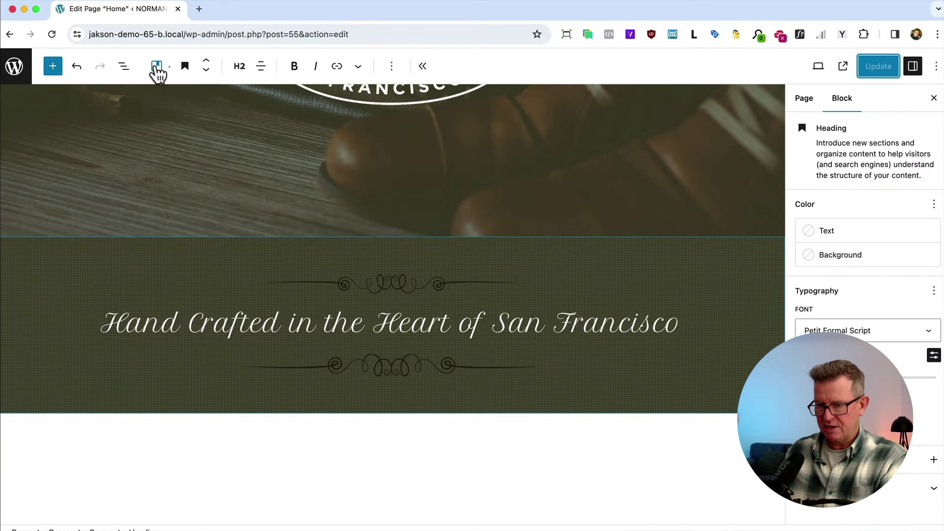
pyautogui.click(124, 67)
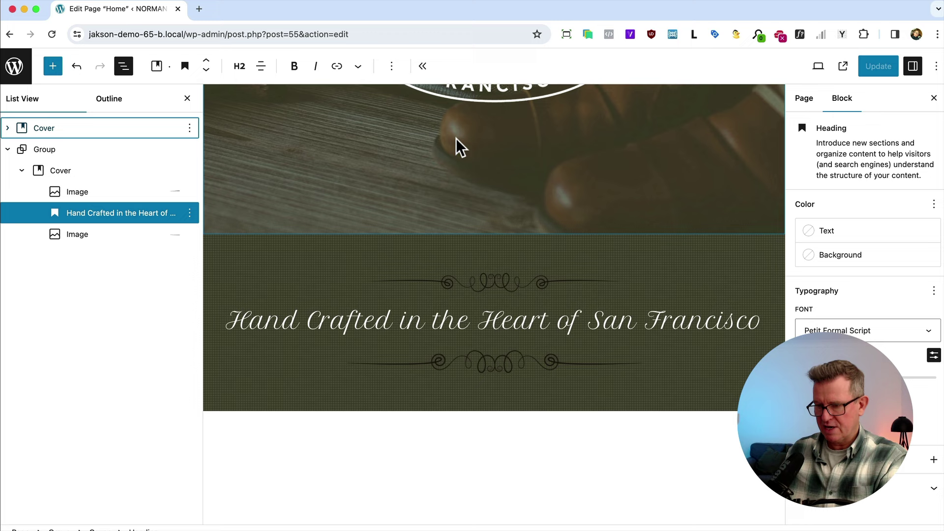
pyautogui.rightClick(58, 151)
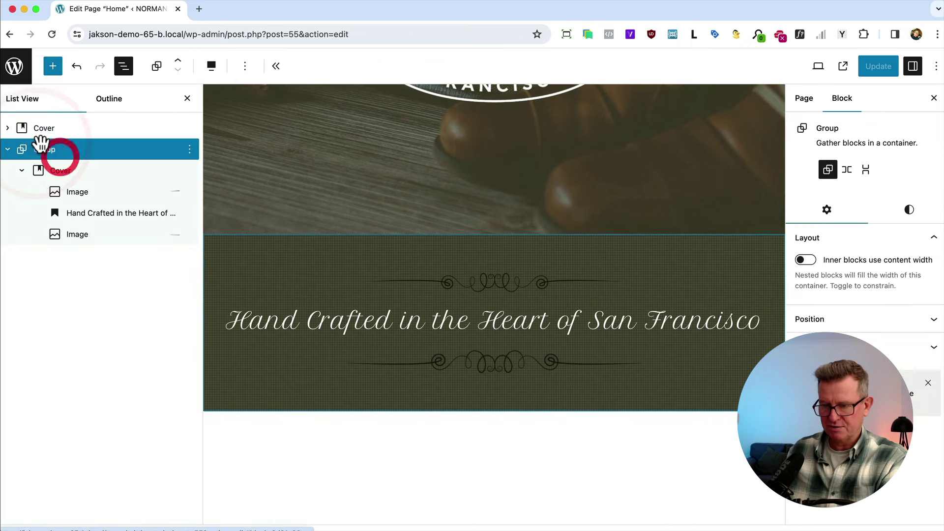
pyautogui.click(93, 244)
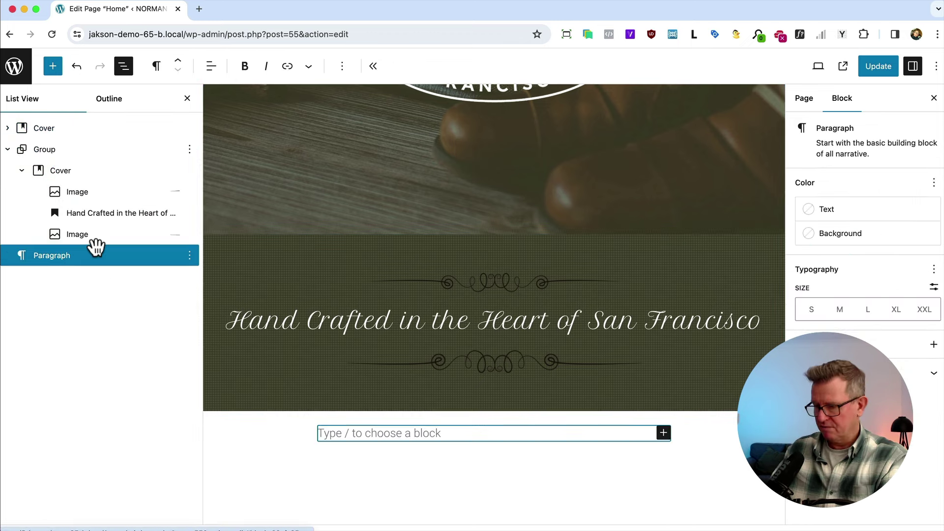
pyautogui.write('/cover')
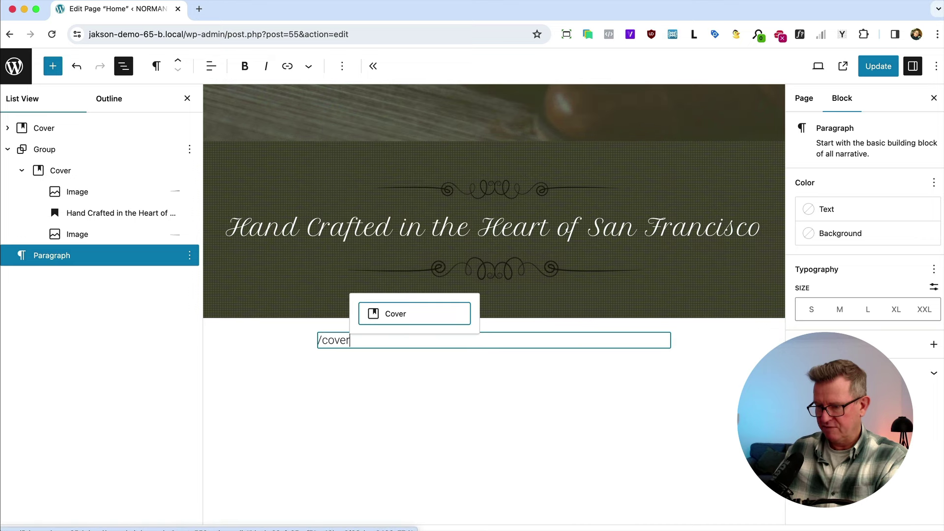
pyautogui.press('Return')
pyautogui.click(211, 66)
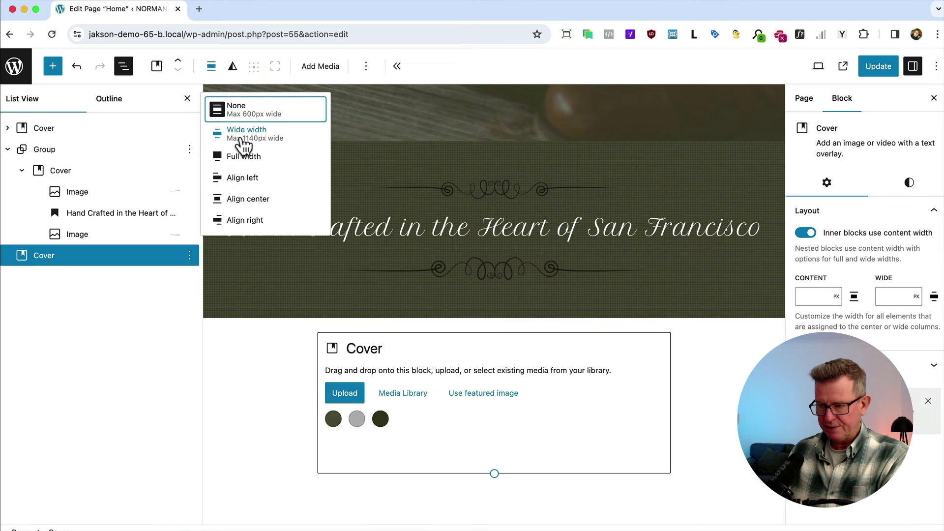
# Step: Make the new Cover block full width and fill it with the media library photo of the glass bottles
pyautogui.click(243, 156)
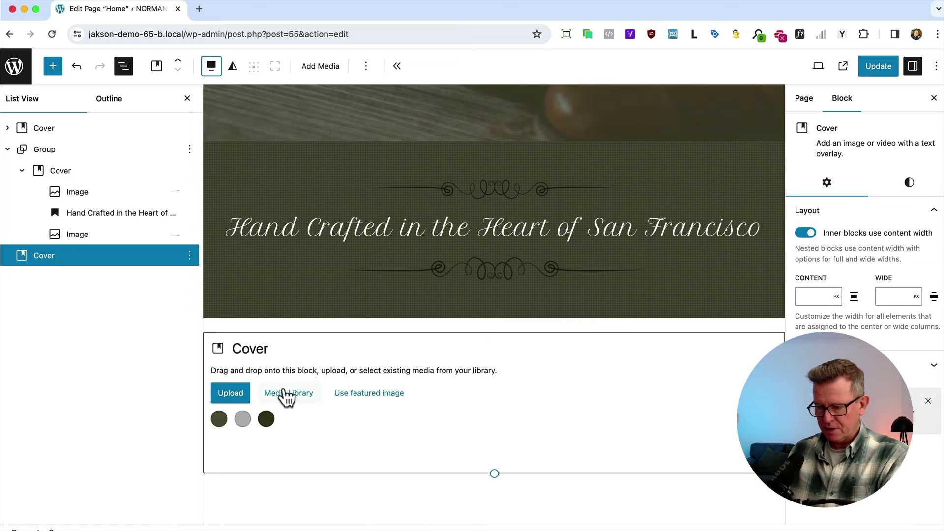
pyautogui.click(286, 394)
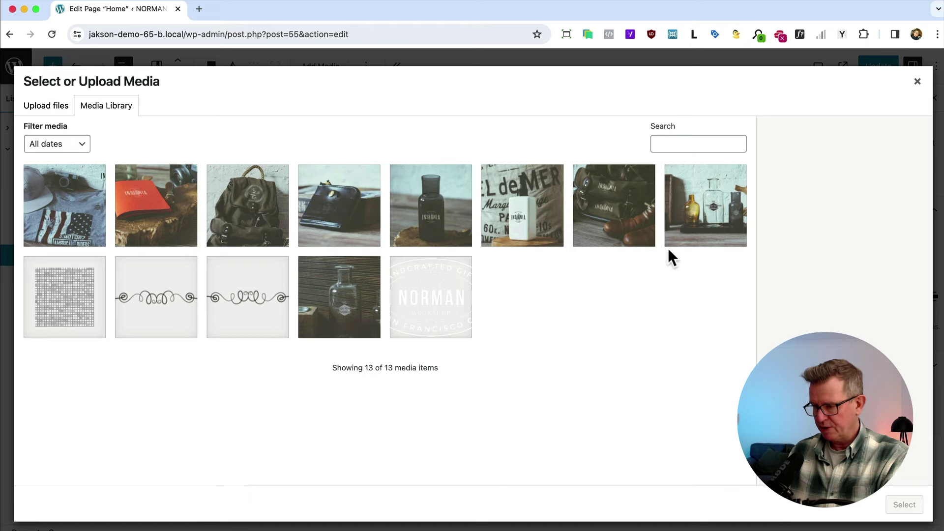
pyautogui.click(685, 234)
pyautogui.click(905, 504)
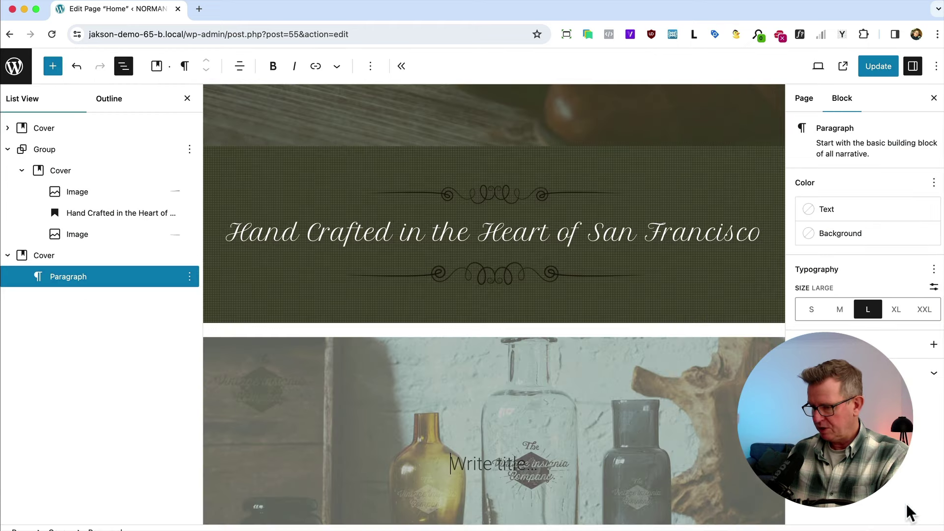
# Step: Set the bottle cover's vertical margin to 0 and update the page
pyautogui.click(75, 257)
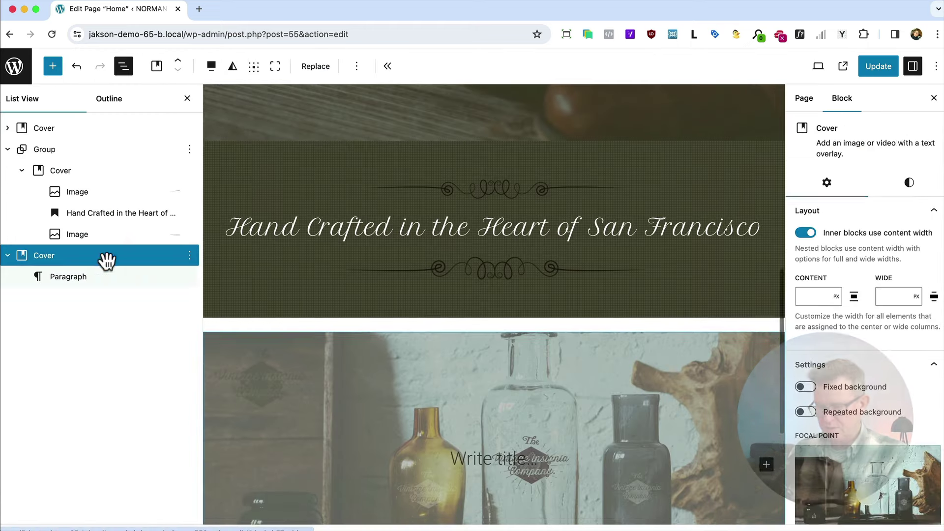
pyautogui.click(908, 182)
pyautogui.scroll(-3, 879, 374)
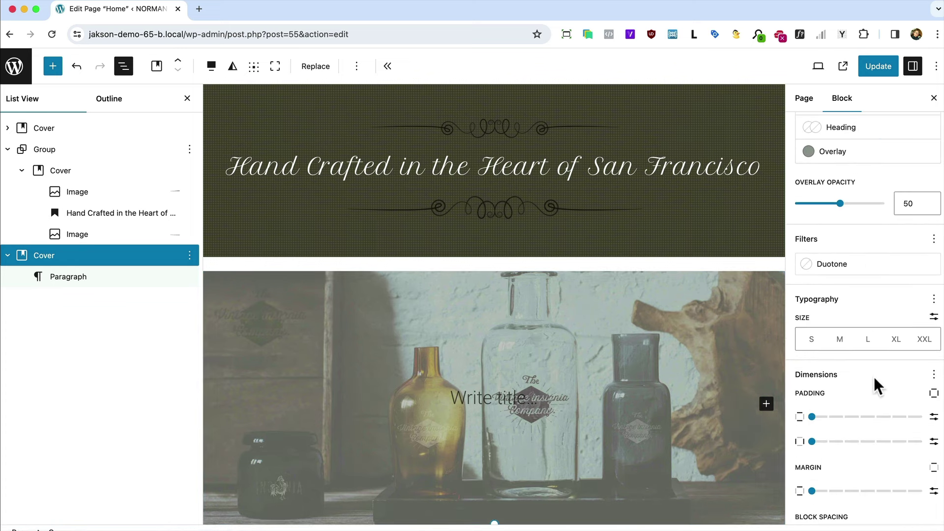
pyautogui.click(811, 490)
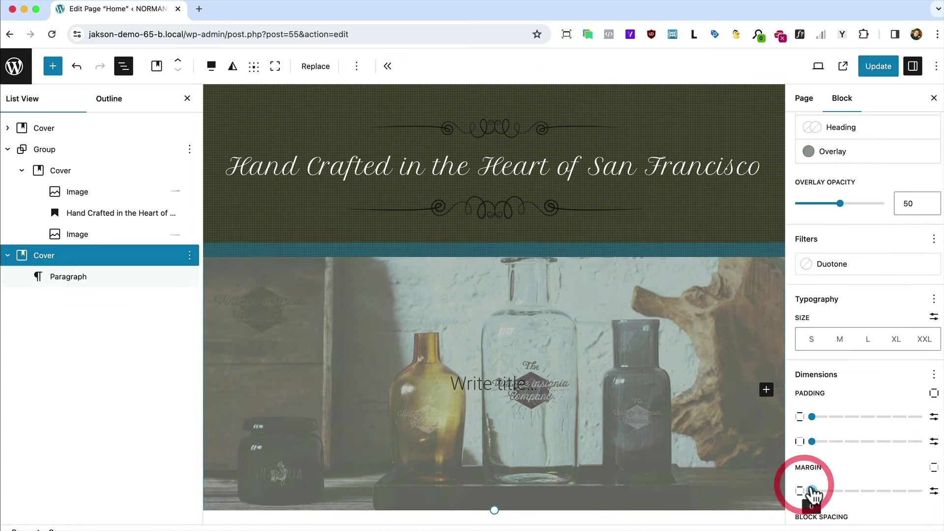
pyautogui.click(878, 66)
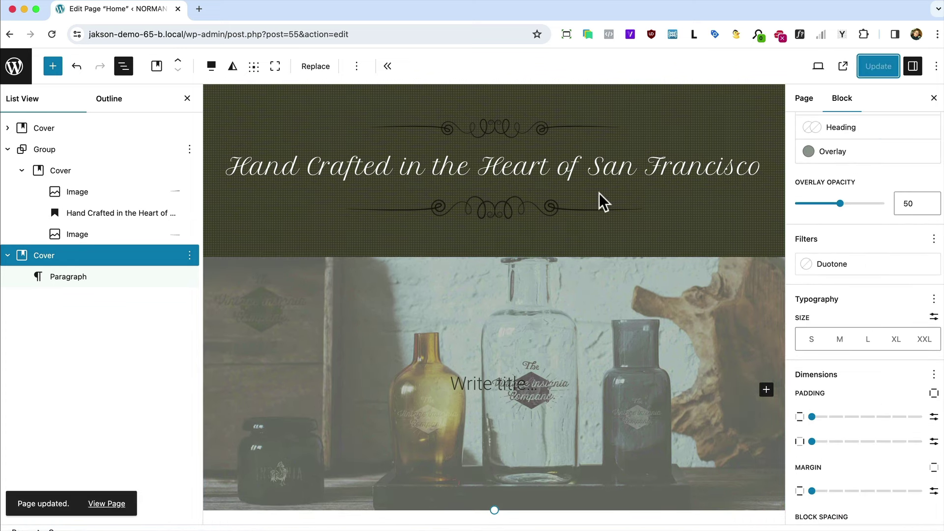
# Step: Replace the empty paragraph inside the bottle cover with a 50 / 50 Columns block
pyautogui.scroll(-3, 320, 284)
pyautogui.click(87, 280)
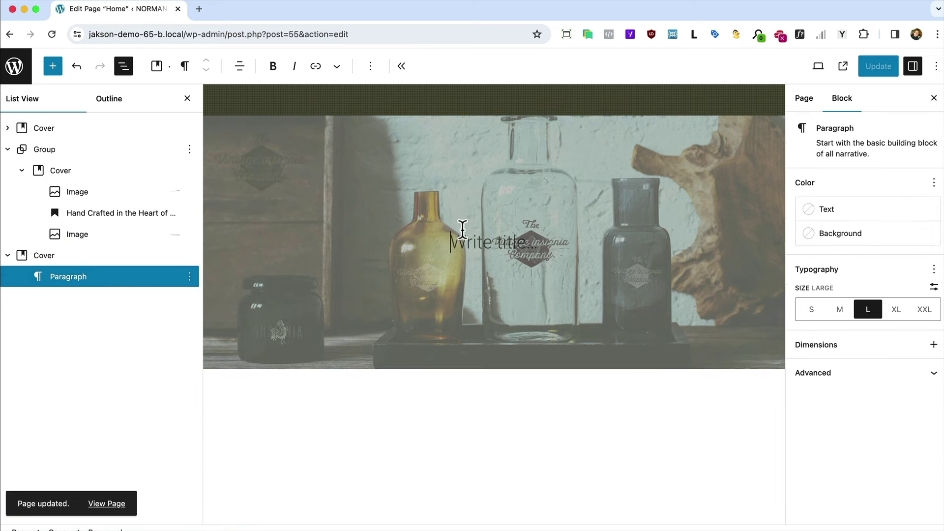
pyautogui.write('/c')
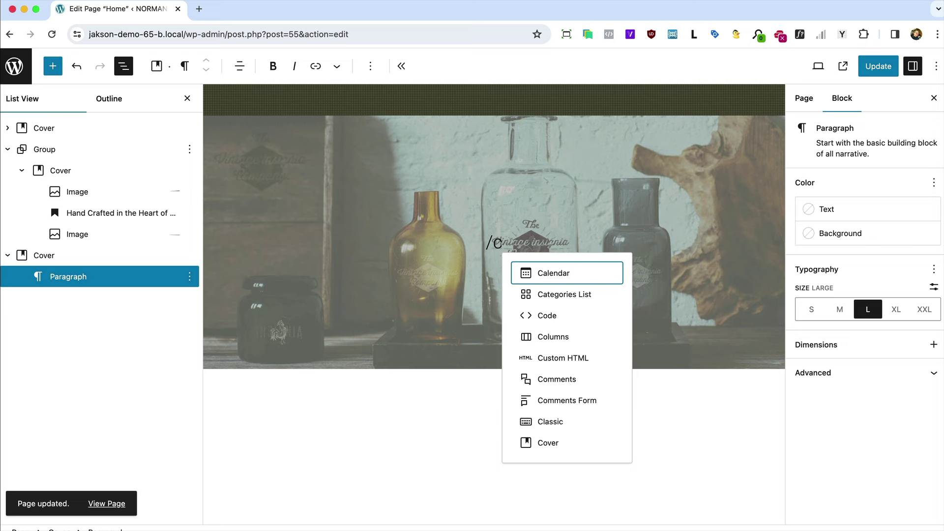
pyautogui.write('ol')
pyautogui.press('Return')
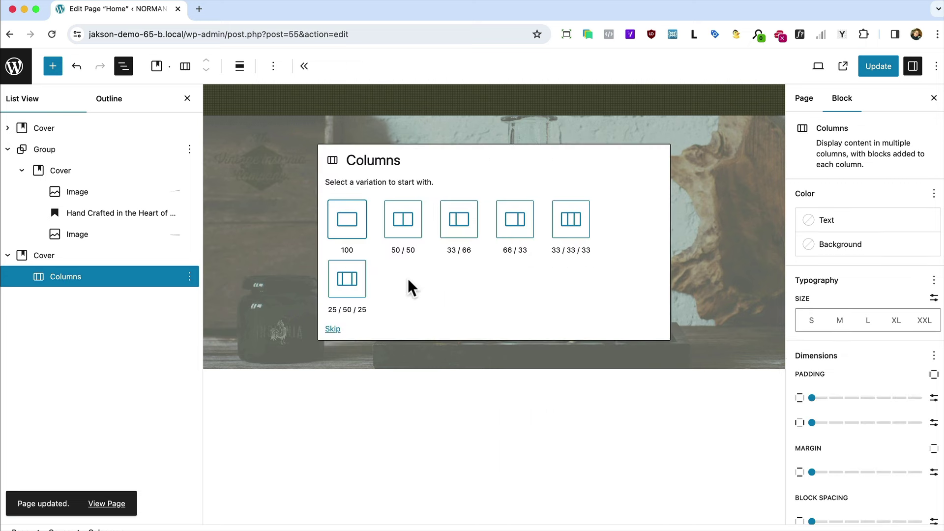
pyautogui.click(404, 220)
# Step: Set the Columns block in the bottle cover to wide width and select its first column
pyautogui.click(88, 277)
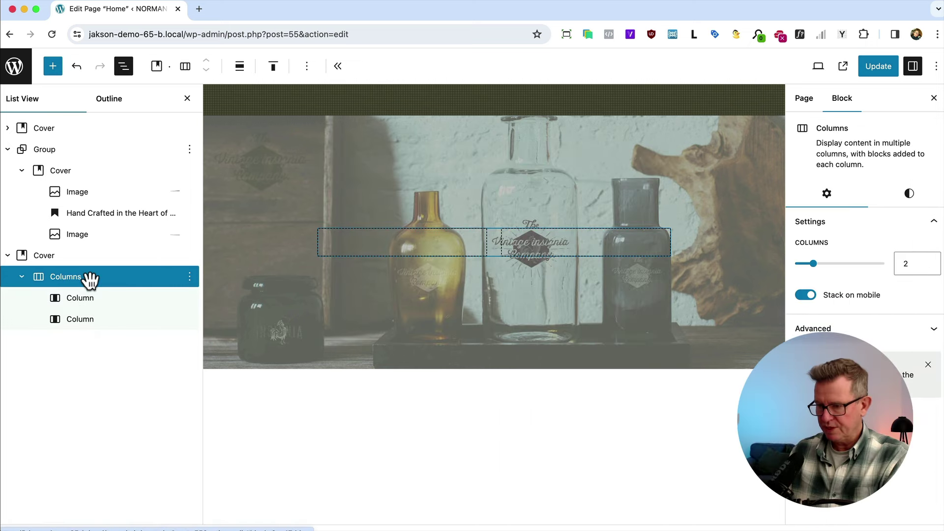
pyautogui.click(239, 66)
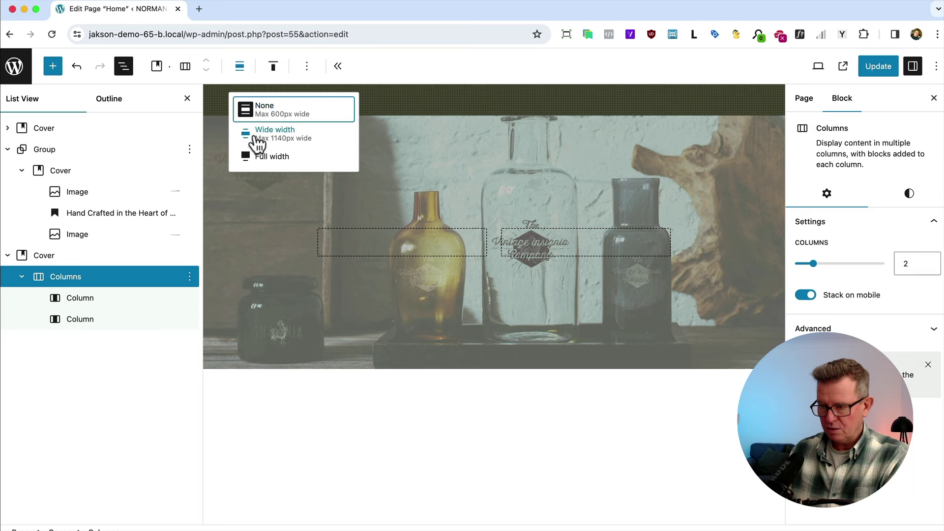
pyautogui.click(257, 143)
pyautogui.click(371, 254)
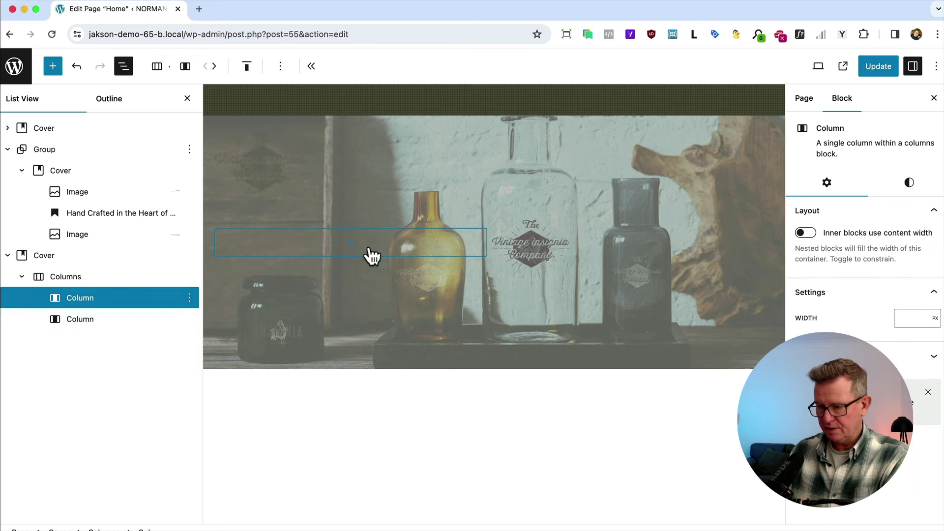
# Step: Change the bottle cover's overlay to the custom Dark Brown colour
pyautogui.click(49, 255)
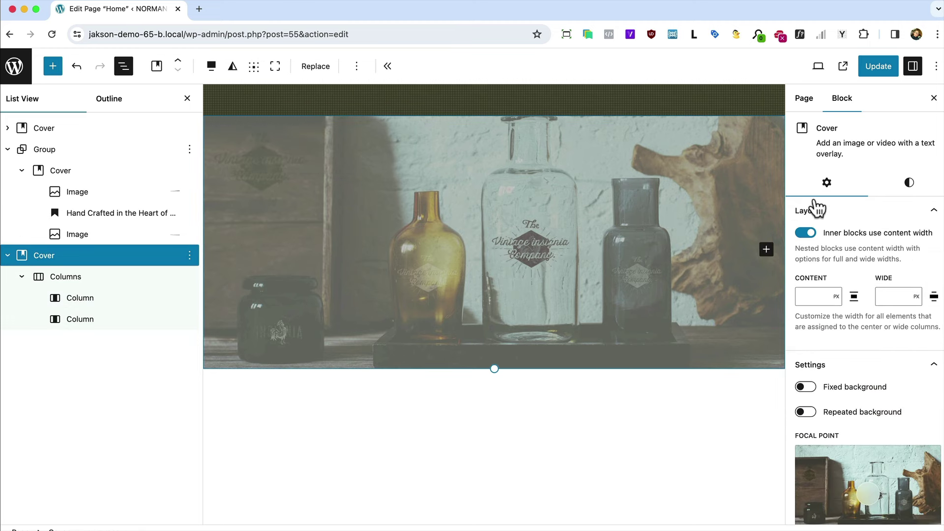
pyautogui.click(909, 185)
pyautogui.click(808, 290)
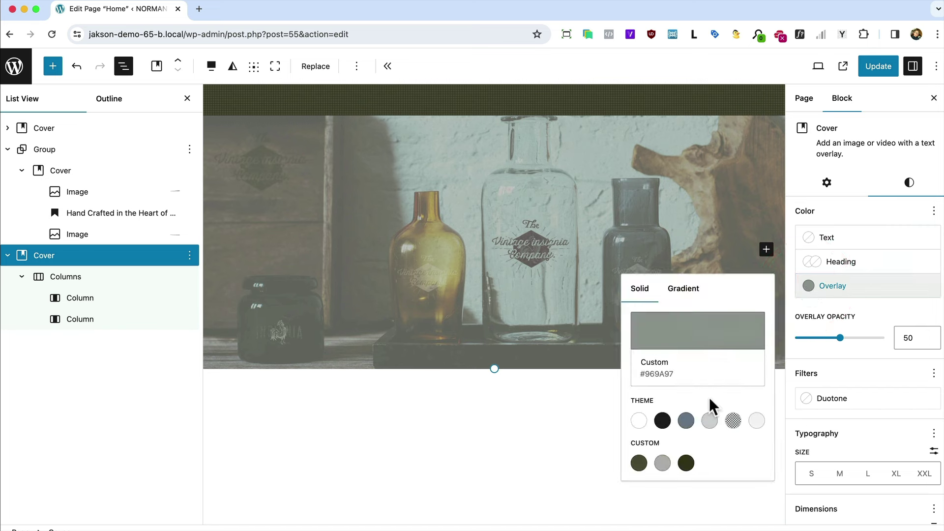
pyautogui.click(638, 463)
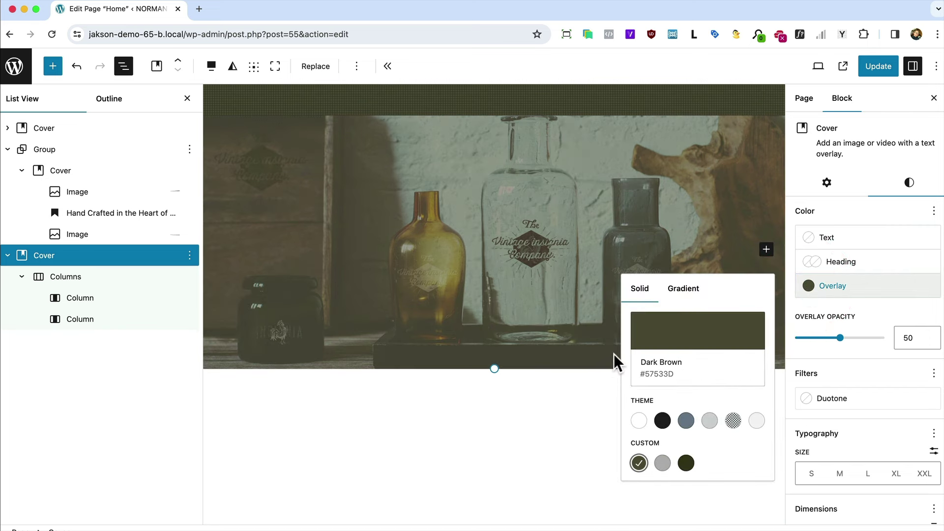
pyautogui.click(520, 417)
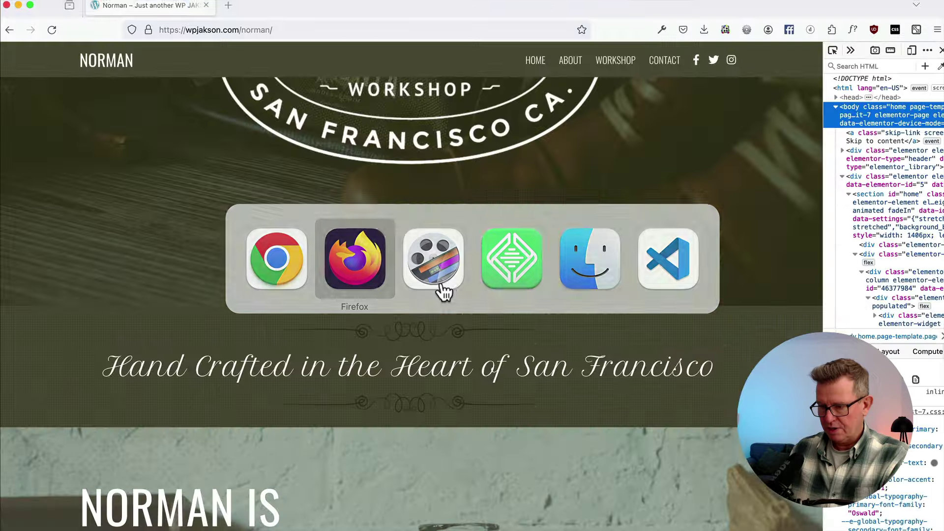
# Step: Copy the "NORMAN IS" heading from the reference site in Firefox into the first column of the page in Chrome
pyautogui.scroll(-10, 285, 267)
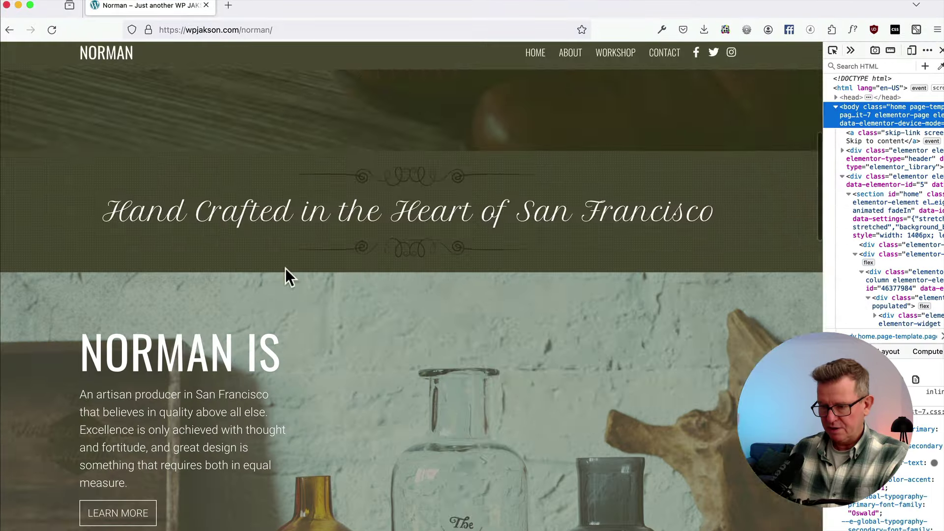
pyautogui.tripleClick(190, 154)
pyautogui.press('super+c')
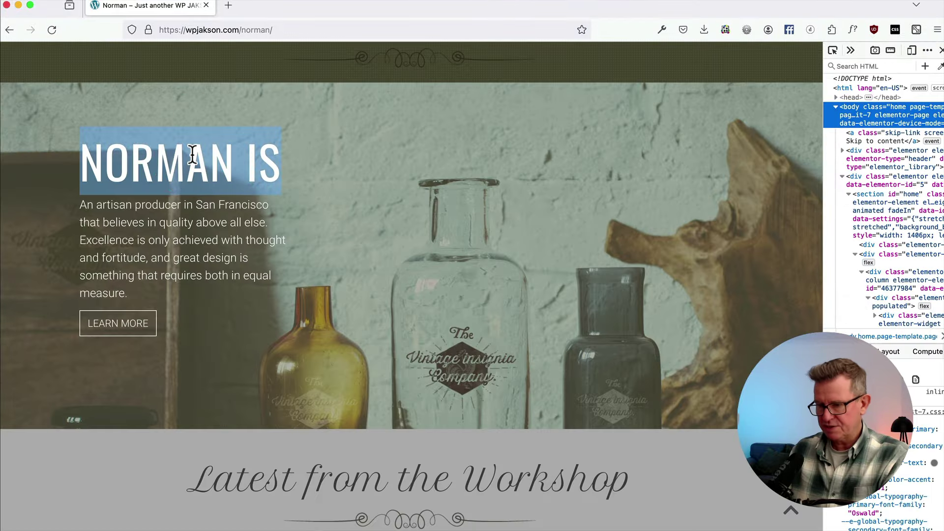
pyautogui.press('super+Tab')
pyautogui.press('super+v')
# Step: Copy the reference site's "An artisan producer" text up to "something t" into a new paragraph below the NORMAN IS heading
pyautogui.press('super+Tab')
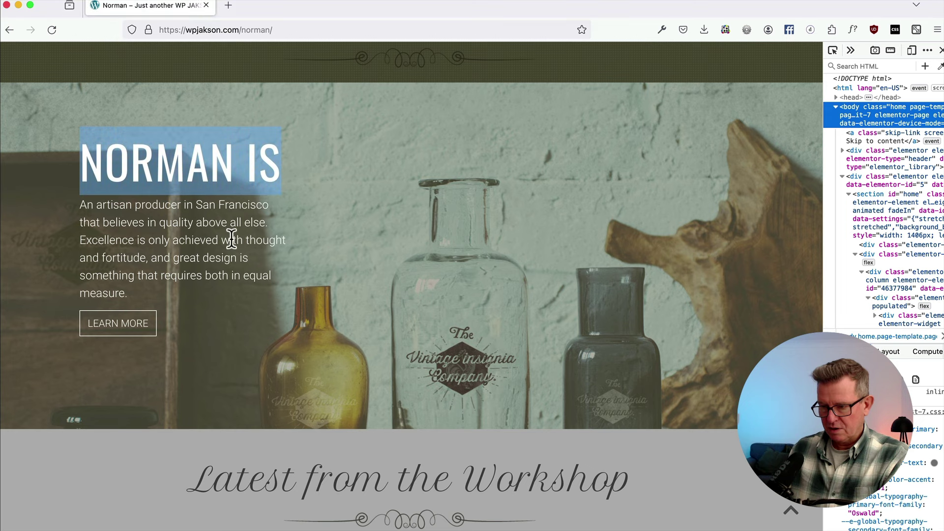
pyautogui.moveTo(143, 282); pyautogui.dragTo(81, 208)
pyautogui.press('super+c')
pyautogui.press('super+Tab')
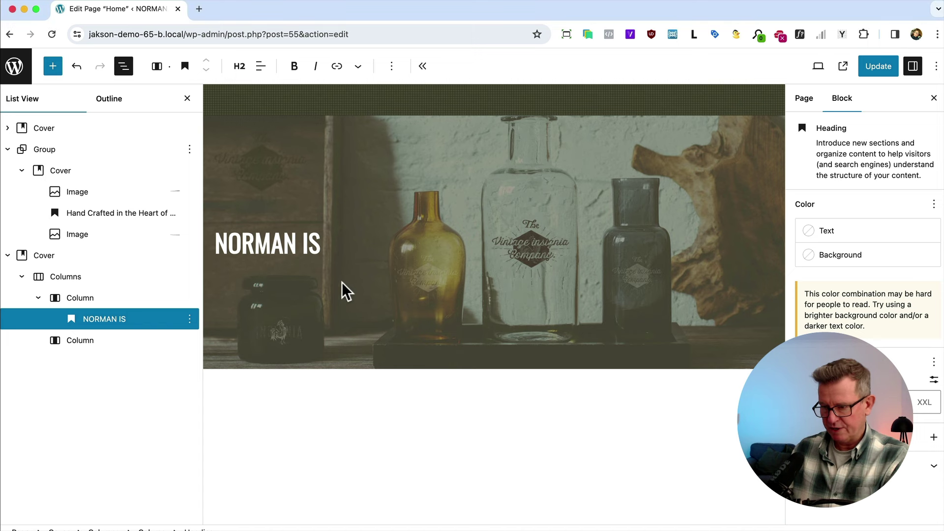
pyautogui.press('Return')
pyautogui.press('super+v')
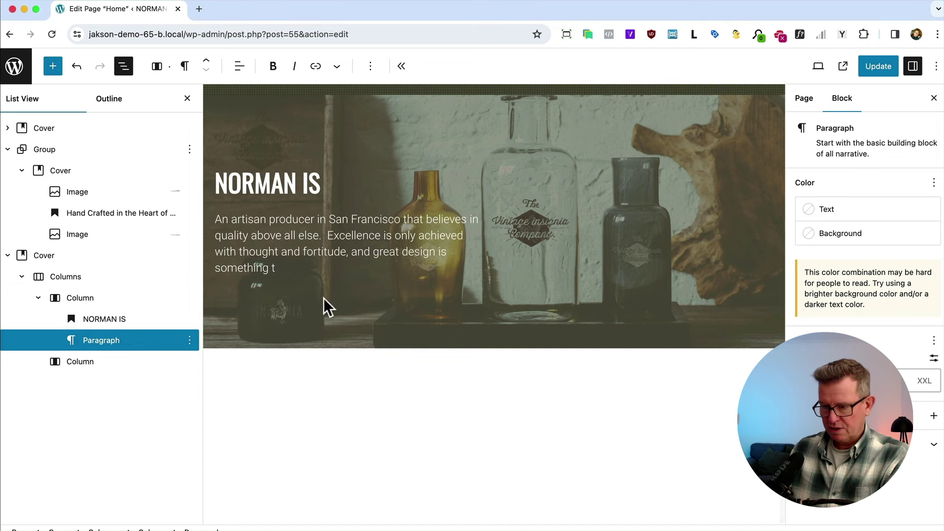
# Step: Replace the cut-off paragraph with the complete reference text, ending in "requires both in equal measure."
pyautogui.press('super+Tab')
pyautogui.click(163, 296)
pyautogui.moveTo(131, 293)
pyautogui.mouseDown()
pyautogui.moveTo(76, 229)
pyautogui.moveTo(69, 211)
pyautogui.moveTo(79, 211)
pyautogui.mouseUp()
pyautogui.press('super+c')
pyautogui.press('super+Tab')
pyautogui.click(296, 238)
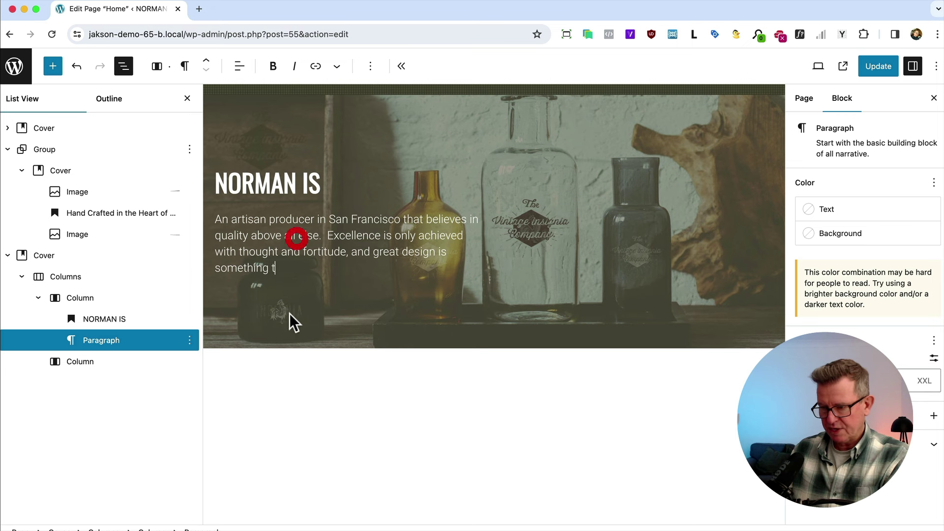
pyautogui.press('super+a')
pyautogui.press('super+v')
# Step: Insert a button labelled "LEARN MORE" below the paragraph in the first column
pyautogui.press('Return')
pyautogui.write('/')
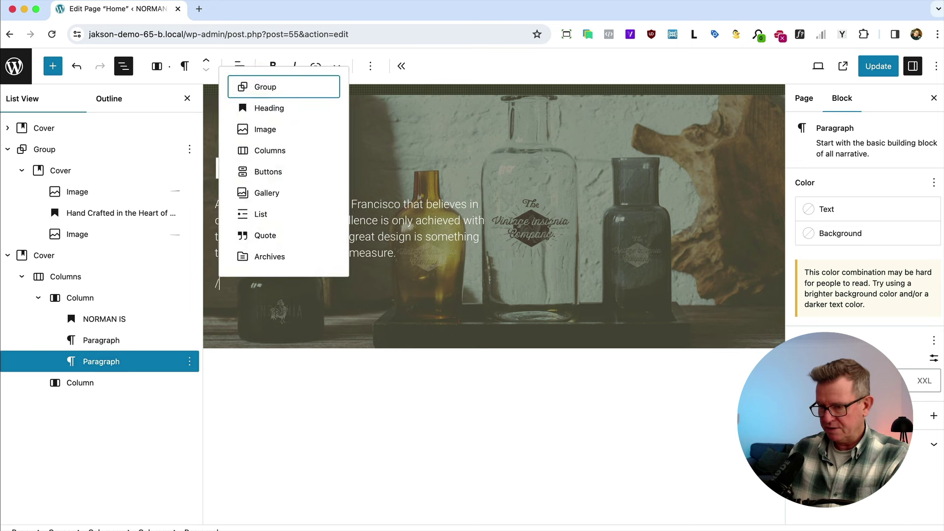
pyautogui.write('bu')
pyautogui.press('Return')
pyautogui.press('super+Tab')
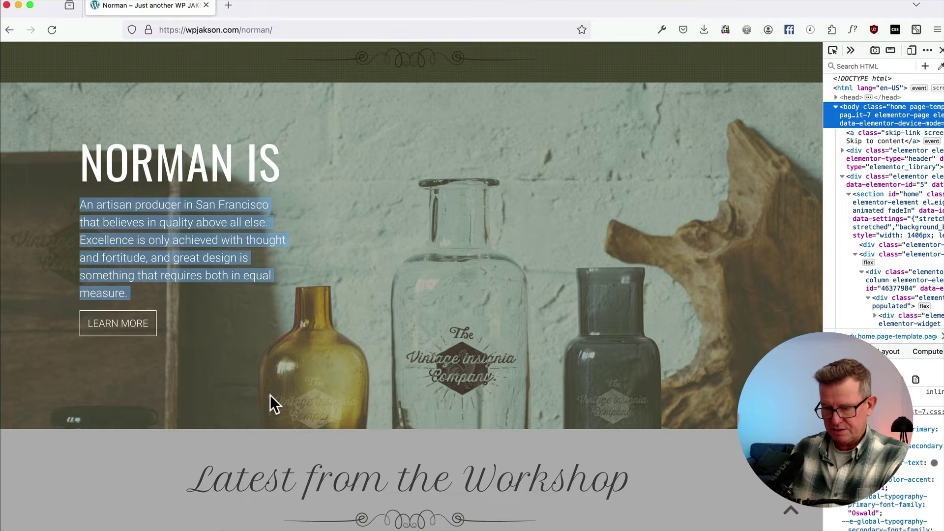
pyautogui.press('super+Tab')
pyautogui.write('LEARN MORE')
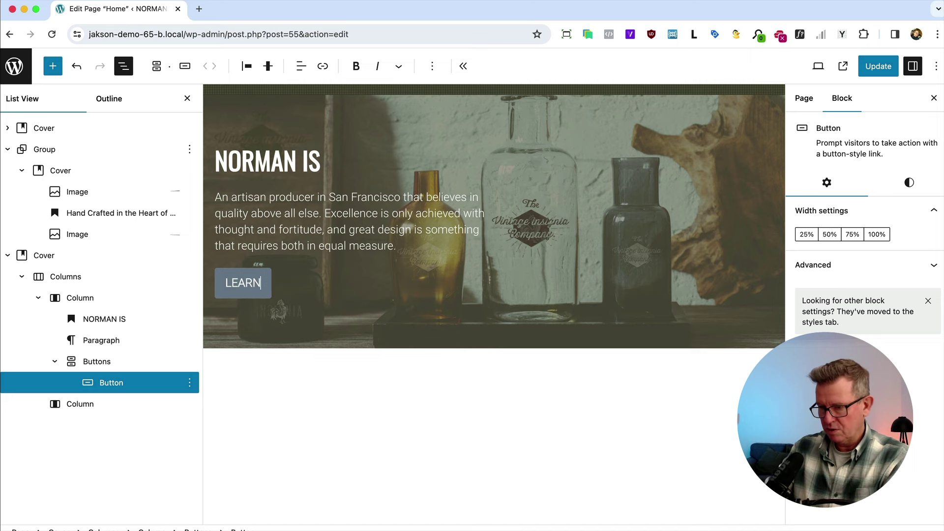
pyautogui.click(389, 291)
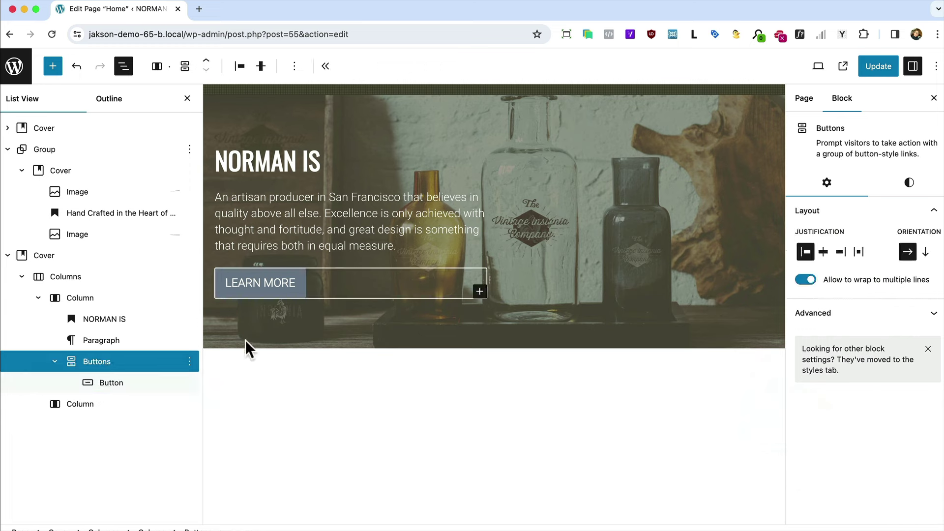
# Step: Style the LEARN MORE button as Outline with white text and a transparent background
pyautogui.click(113, 383)
pyautogui.click(909, 183)
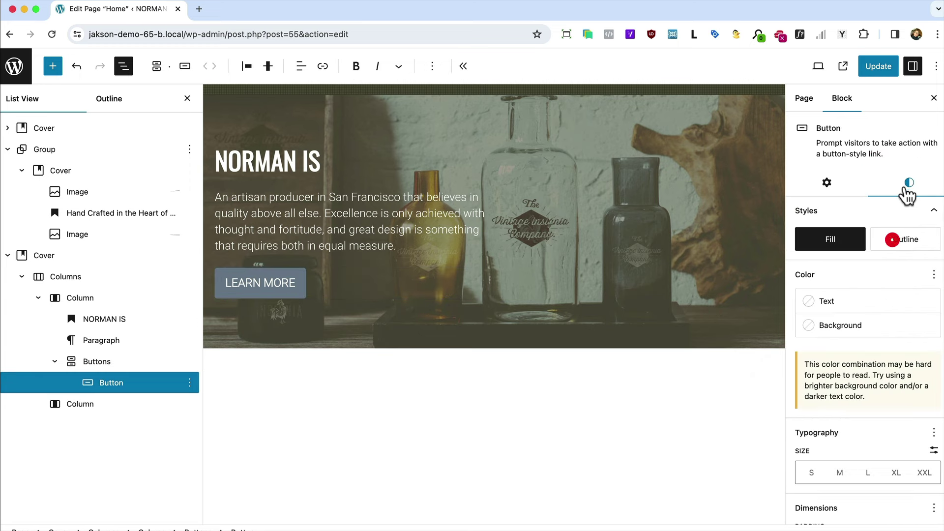
pyautogui.click(905, 239)
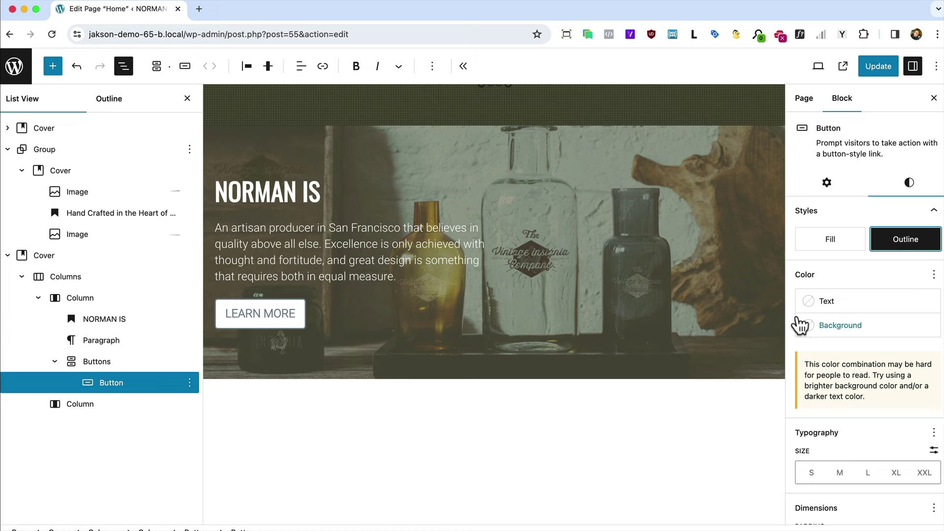
pyautogui.click(816, 301)
pyautogui.click(639, 407)
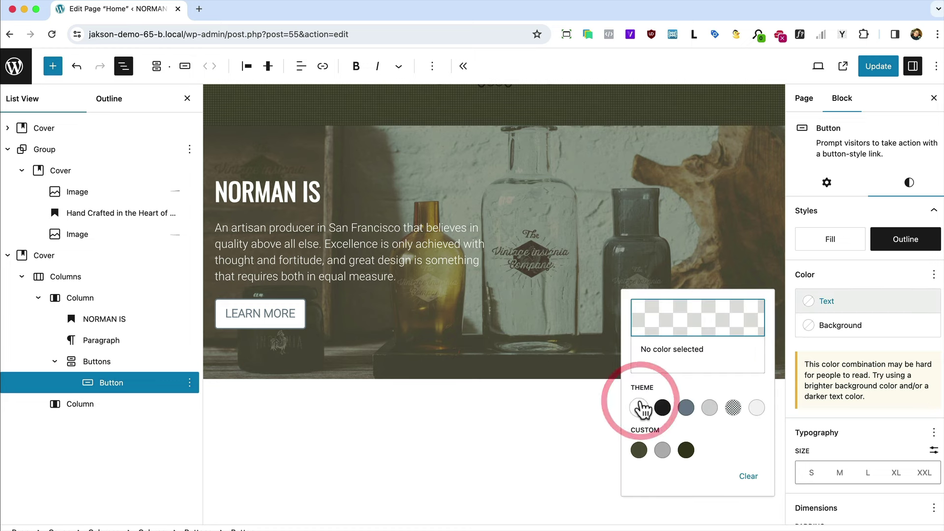
pyautogui.click(838, 328)
pyautogui.click(733, 249)
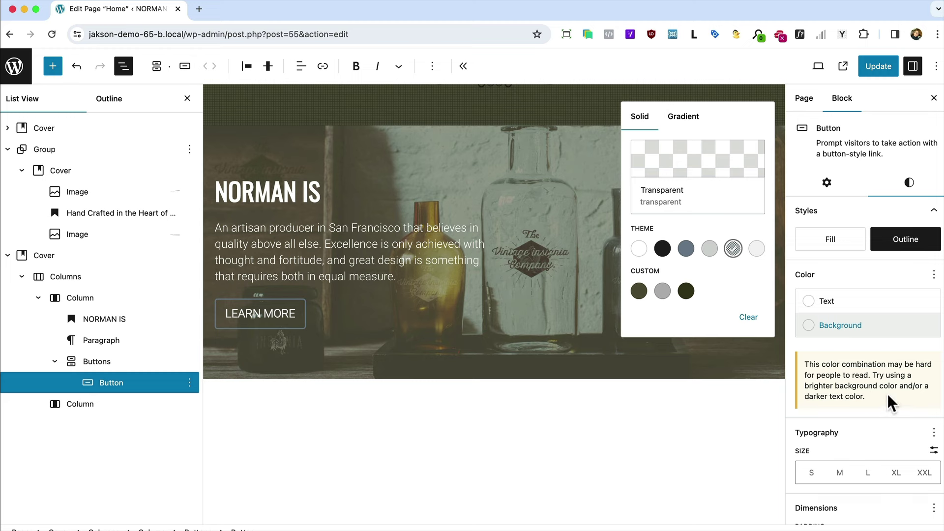
# Step: Give the LEARN MORE button a 1 px white border with a 0 px radius
pyautogui.scroll(-5, 889, 403)
pyautogui.click(830, 453)
pyautogui.write('1')
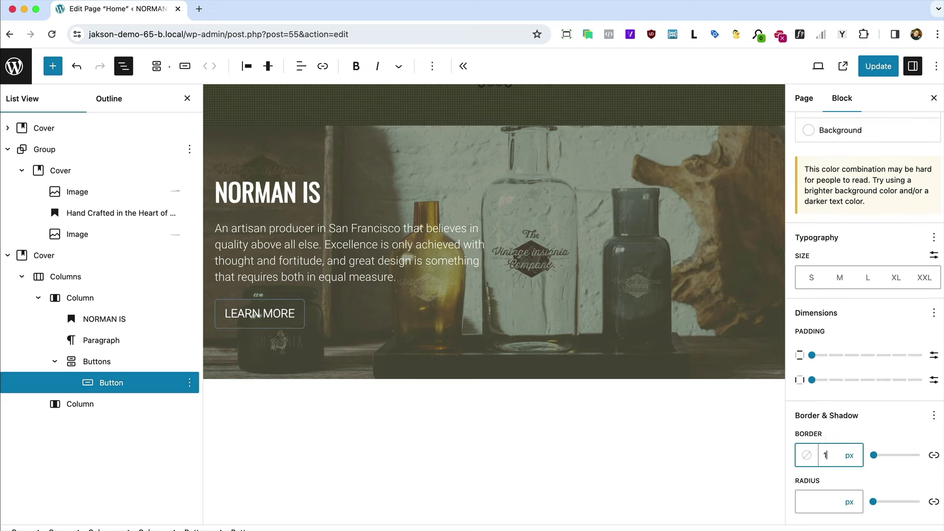
pyautogui.click(806, 455)
pyautogui.click(641, 352)
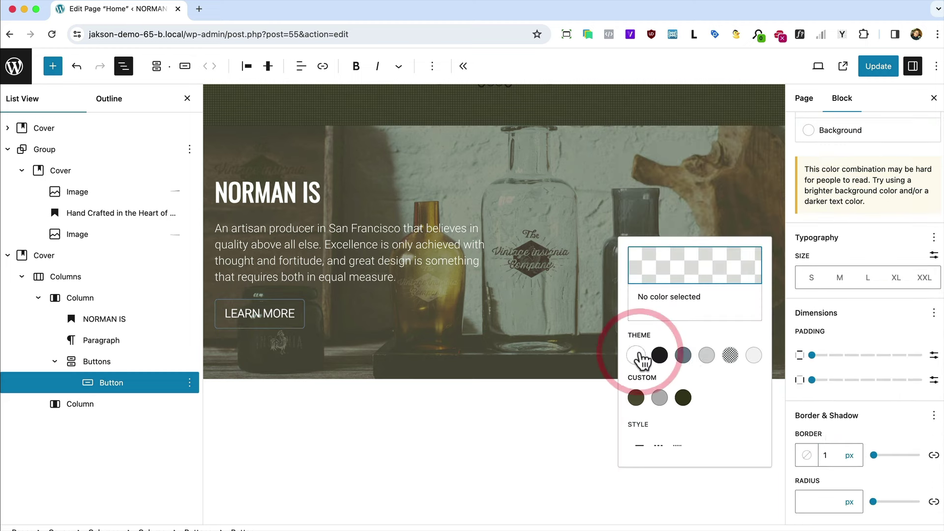
pyautogui.click(804, 496)
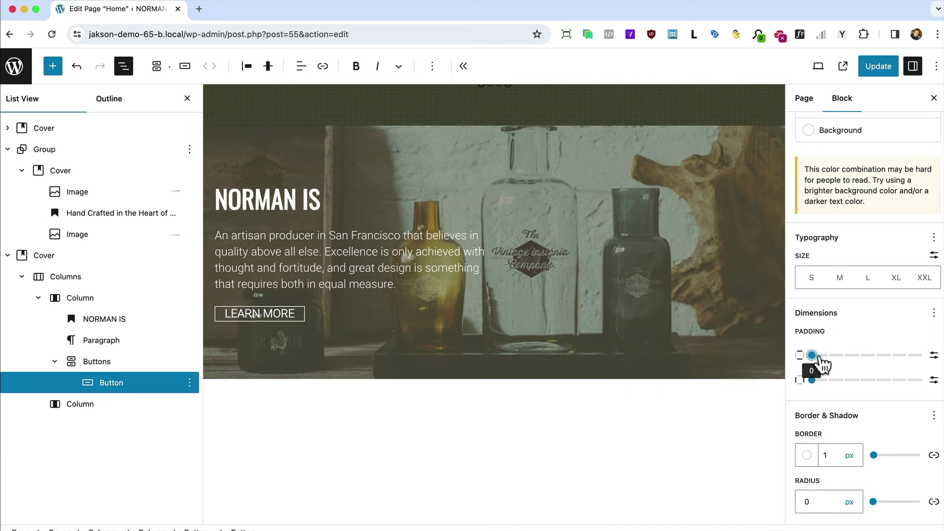
# Step: Set the LEARN MORE button's vertical padding to a custom 0.51 rem, checking it against the reference site's button
pyautogui.moveTo(812, 355); pyautogui.dragTo(827, 356)
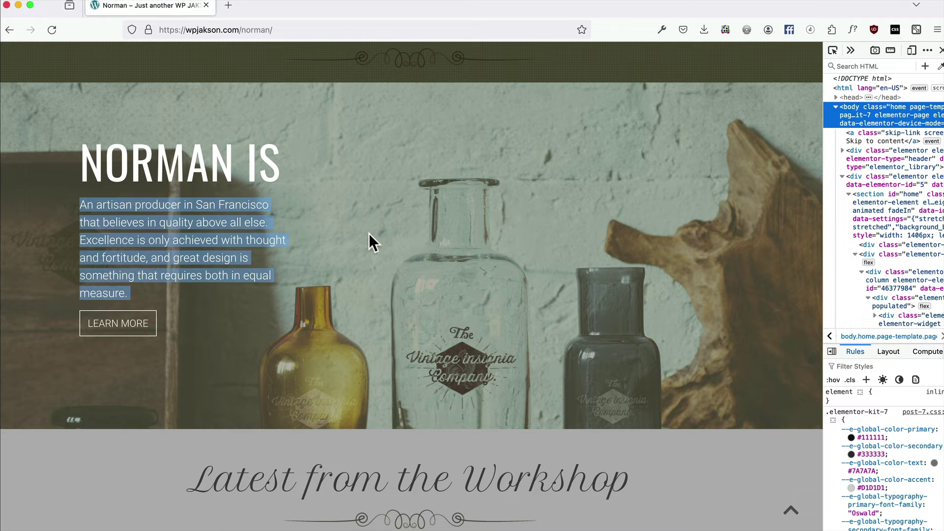
pyautogui.click(343, 227)
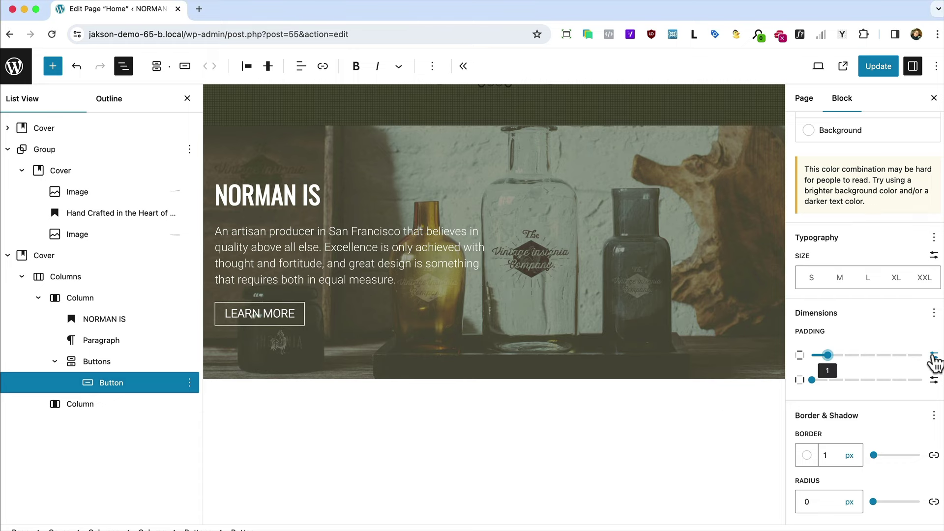
pyautogui.click(933, 356)
pyautogui.click(840, 355)
pyautogui.press('BackSpace')
pyautogui.press('BackSpace')
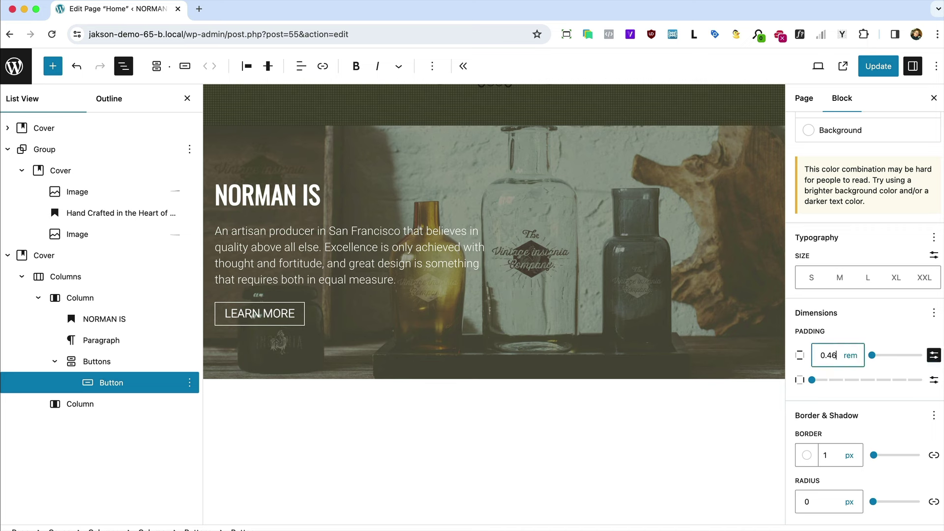
pyautogui.write('52')
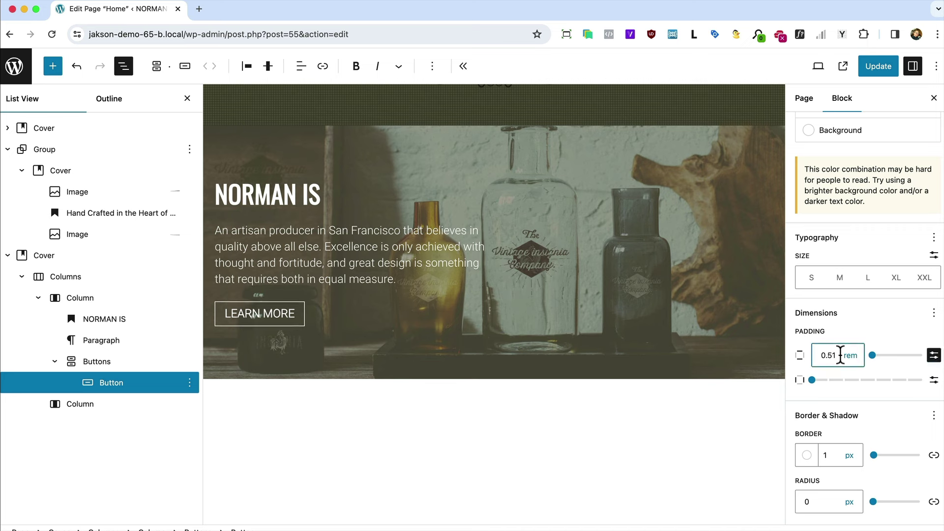
# Step: Set the LEARN MORE button's font size to a custom 1.1 rem
pyautogui.click(811, 278)
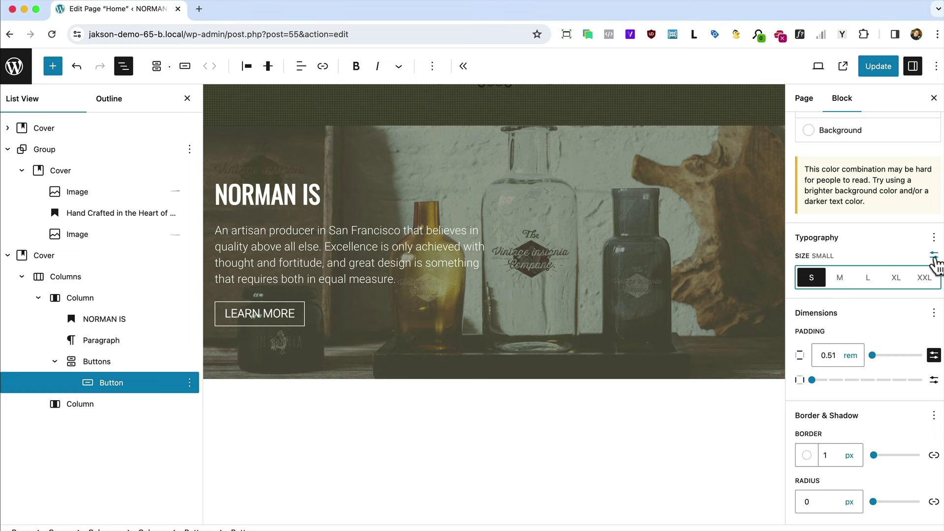
pyautogui.click(933, 255)
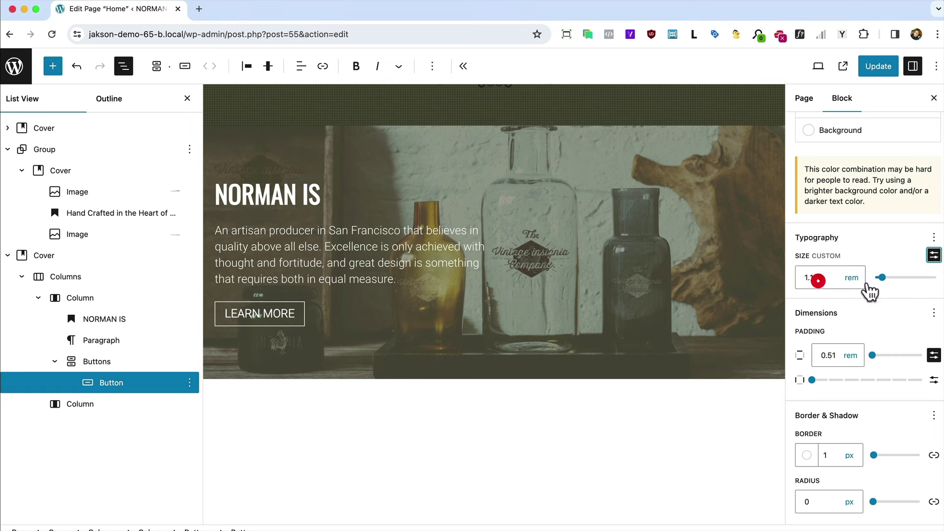
pyautogui.click(817, 277)
pyautogui.write('1.12')
pyautogui.press('Down')
pyautogui.press('Down')
pyautogui.press('Down')
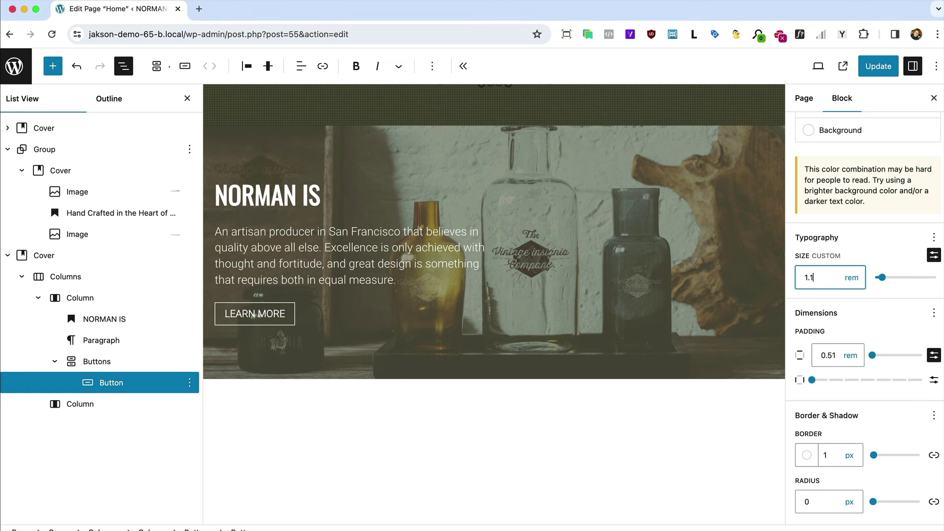
pyautogui.press('Up')
# Step: Update the page and check the NORMAN IS section on the live site in Firefox
pyautogui.click(895, 69)
pyautogui.press('super+Tab')
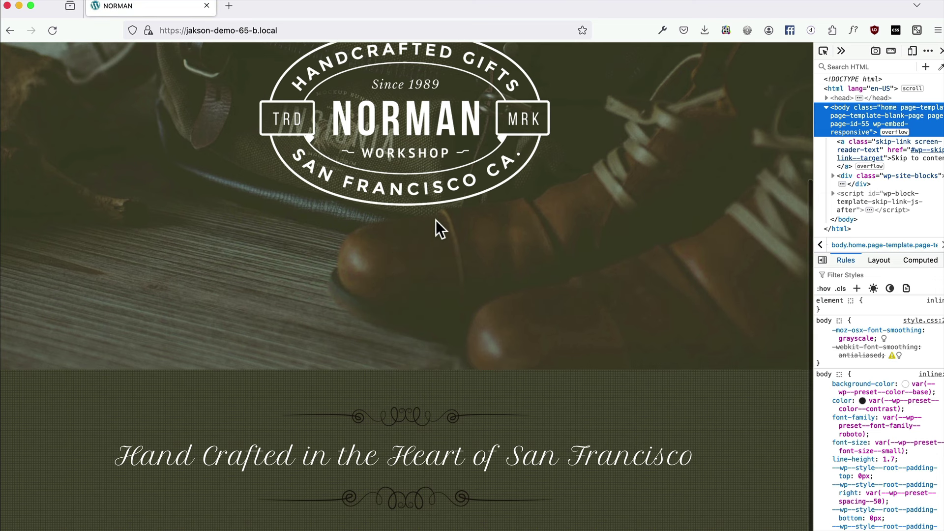
pyautogui.scroll(-3, 431, 213)
pyautogui.scroll(-2, 430, 212)
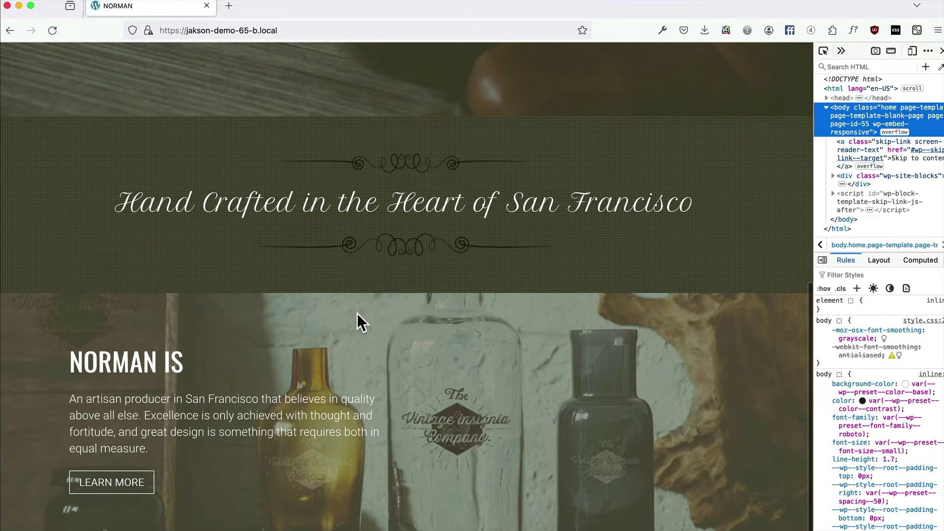
pyautogui.press('super+Tab')
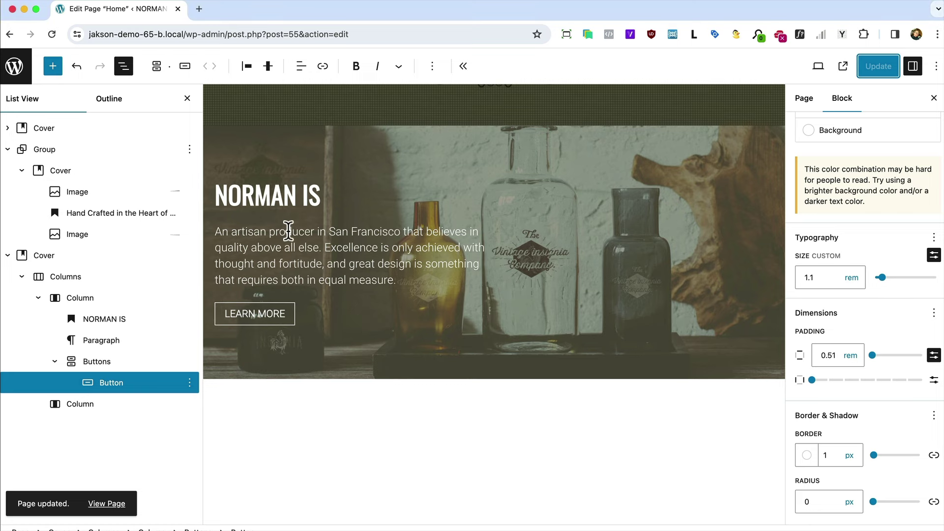
# Step: Set the NORMAN IS heading to size XXL and enable its font family, appearance, line height and letter spacing controls
pyautogui.click(275, 195)
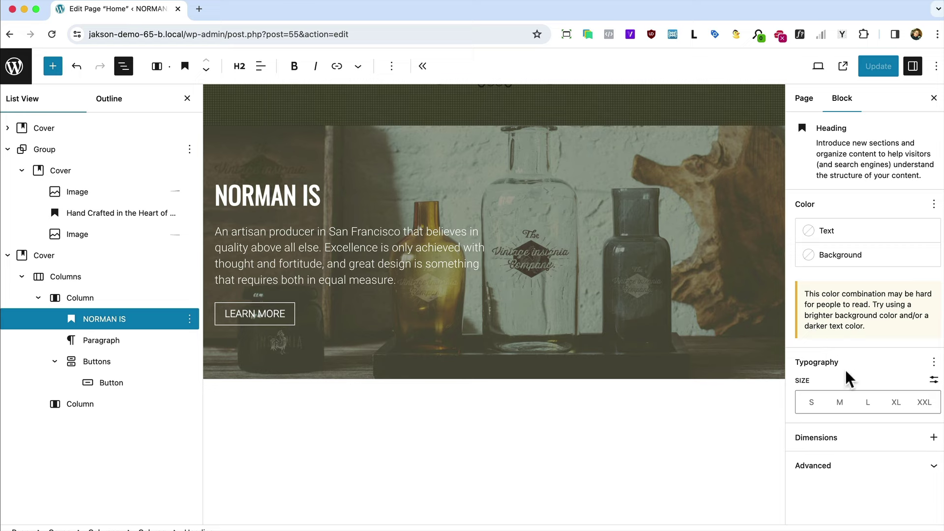
pyautogui.click(917, 405)
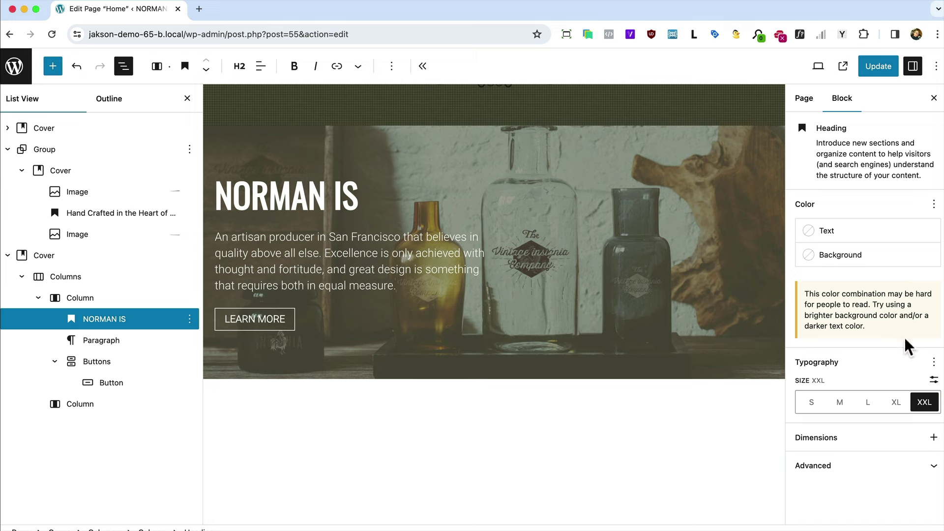
pyautogui.click(933, 362)
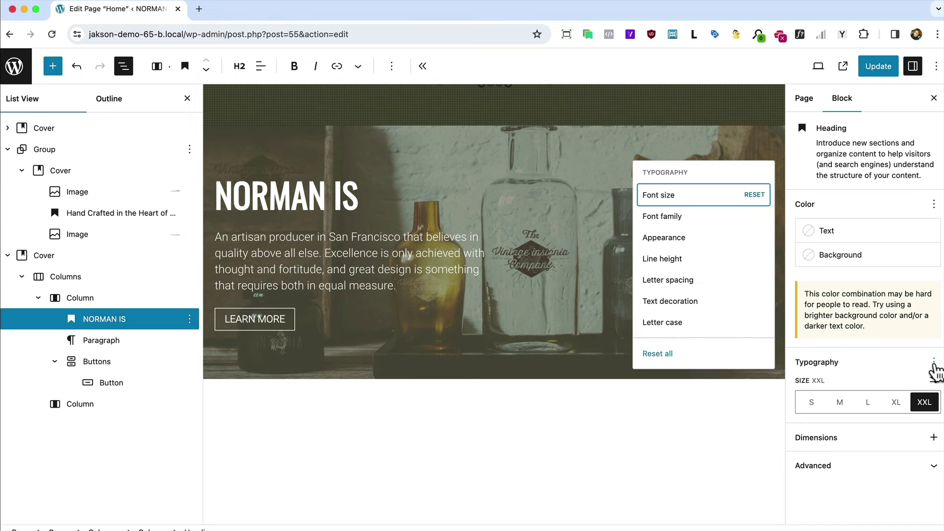
pyautogui.click(667, 239)
pyautogui.click(669, 217)
pyautogui.click(667, 260)
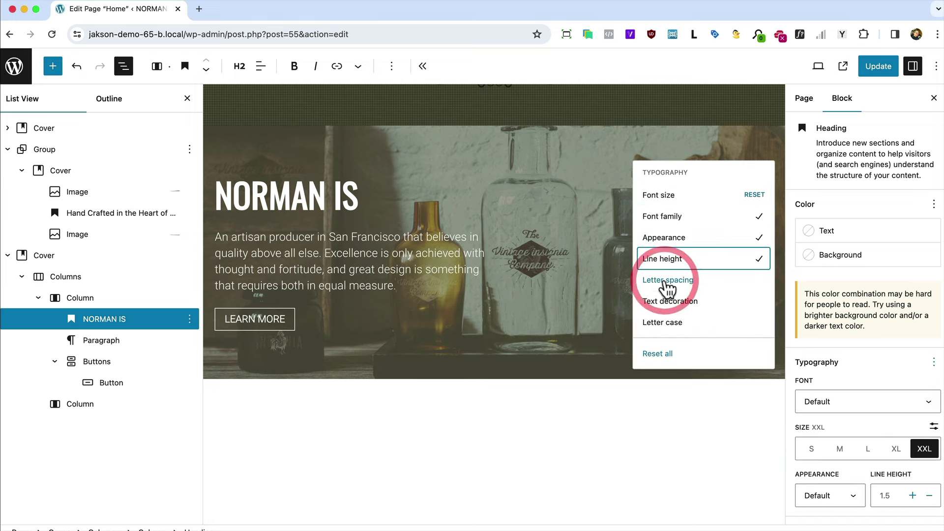
pyautogui.click(668, 283)
# Step: Set the NORMAN IS heading's appearance to Regular, keeping the Default font
pyautogui.click(865, 401)
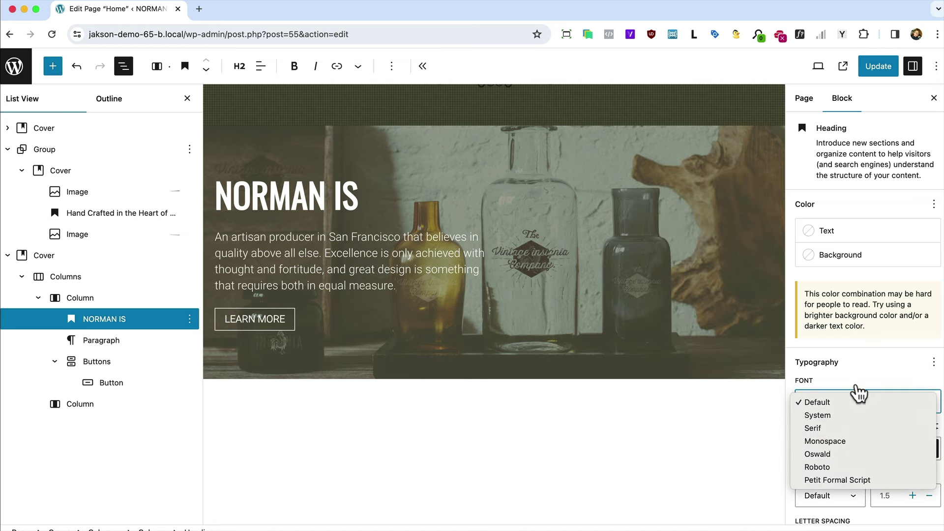
pyautogui.click(872, 380)
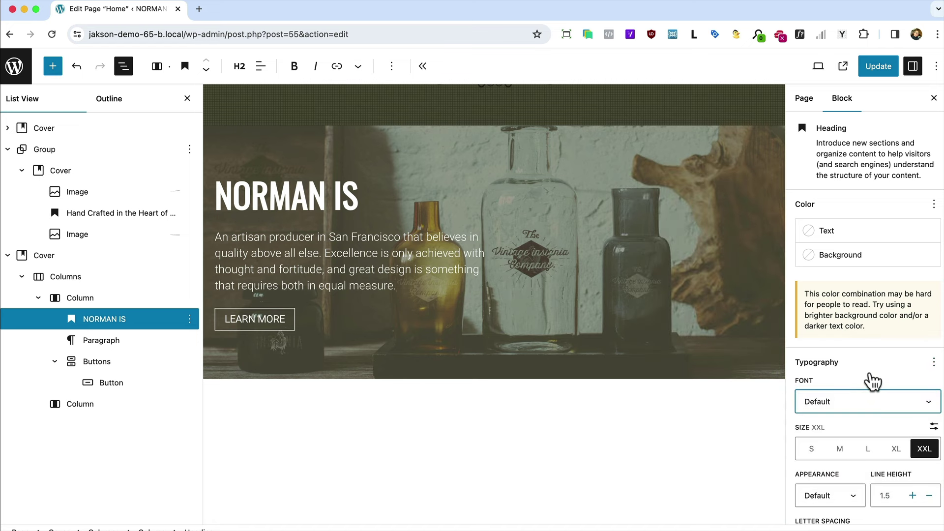
pyautogui.scroll(-3, 872, 381)
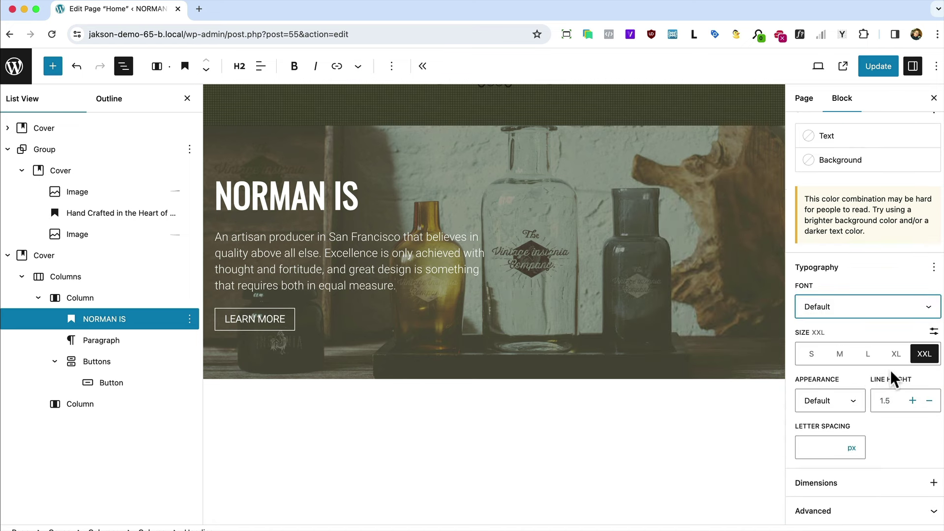
pyautogui.click(830, 400)
pyautogui.click(820, 418)
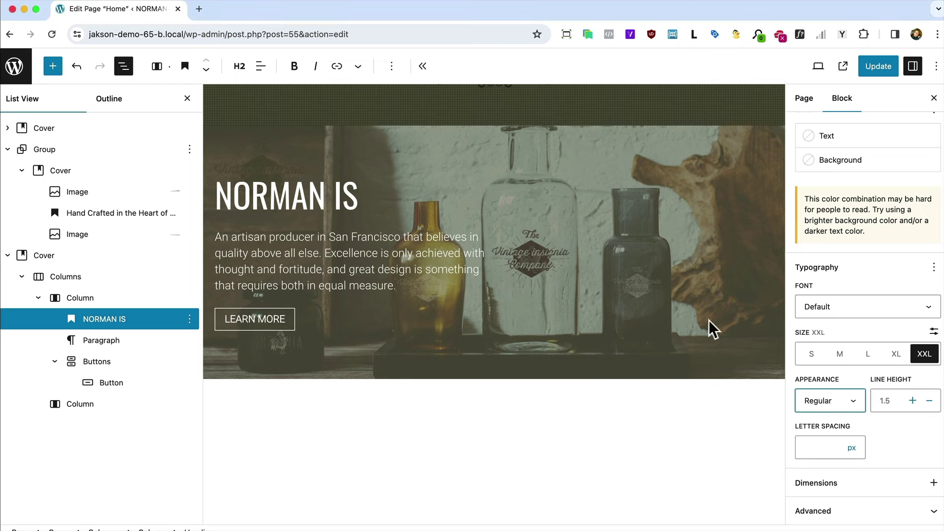
# Step: Update the page and reload the live site in Firefox to check the heading's weight and size
pyautogui.click(883, 66)
pyautogui.press('super+Tab')
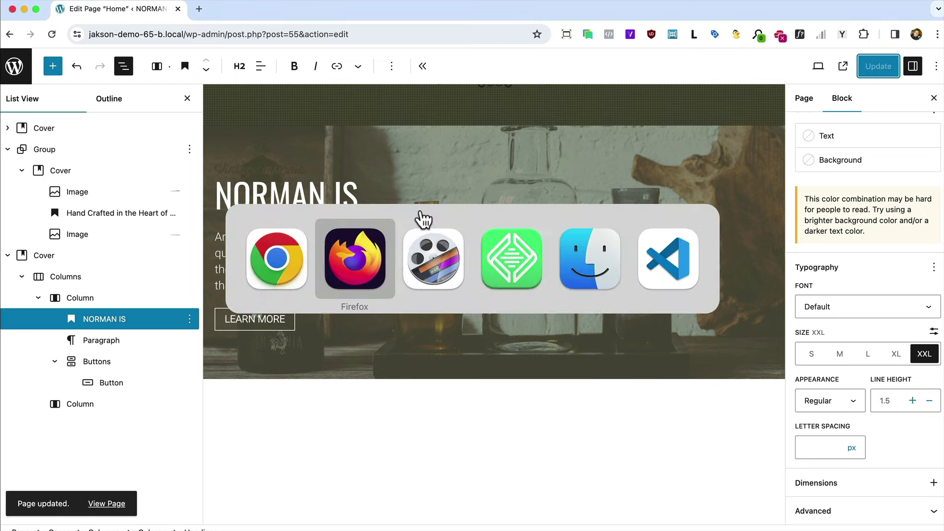
pyautogui.click(357, 258)
pyautogui.press('super+r')
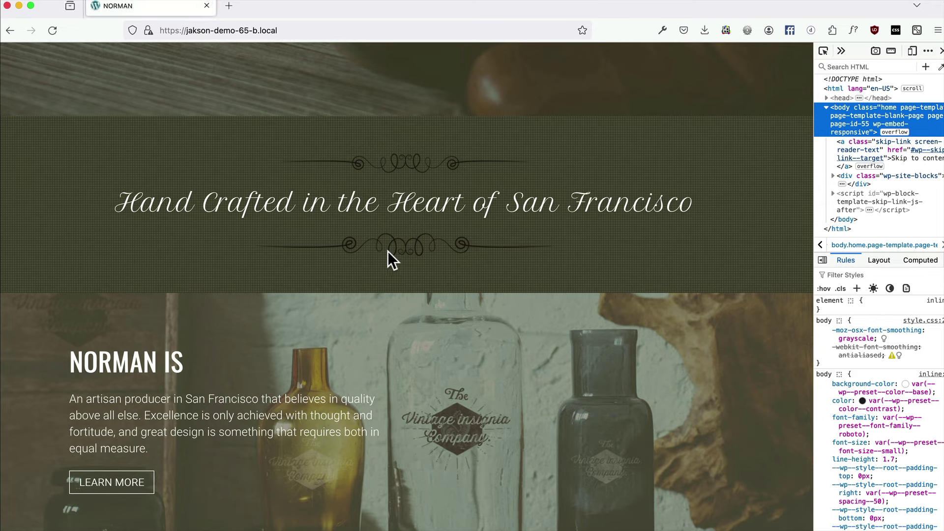
pyautogui.press('super+r')
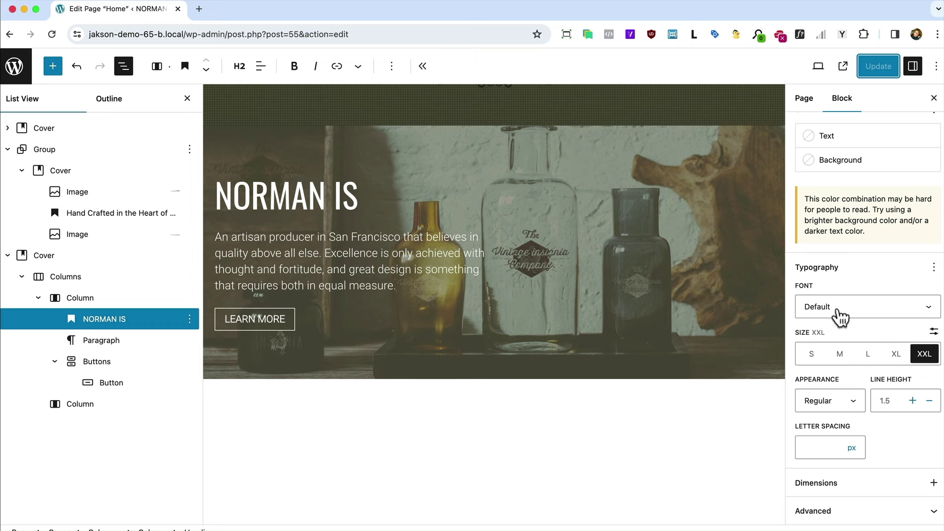
# Step: Set the NORMAN IS heading's font size to a custom 5 rem
pyautogui.click(933, 331)
pyautogui.doubleClick(832, 353)
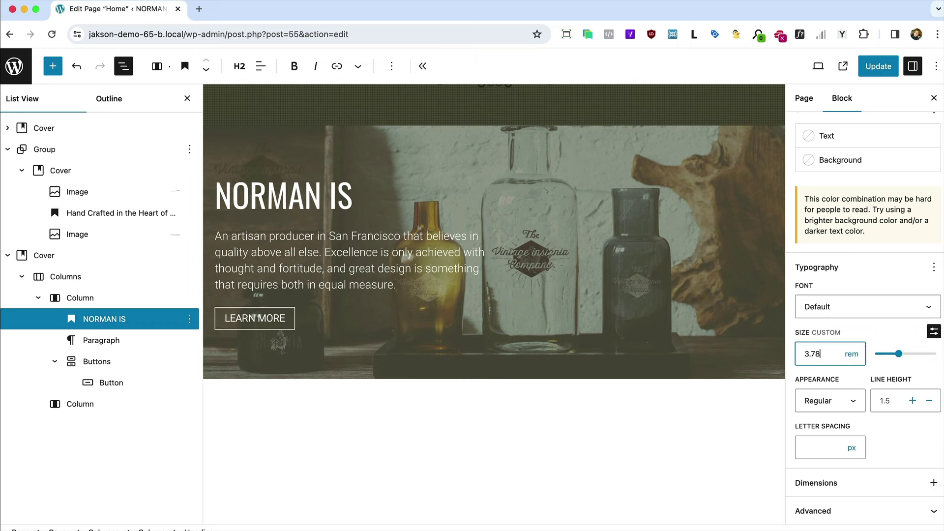
pyautogui.write('3.9')
pyautogui.press('Up')
pyautogui.press('Up')
pyautogui.press('Up')
pyautogui.press('Up')
pyautogui.press('Up')
pyautogui.press('Up')
pyautogui.press('Up')
pyautogui.press('Up')
pyautogui.press('Up')
pyautogui.press('Up')
pyautogui.press('Up')
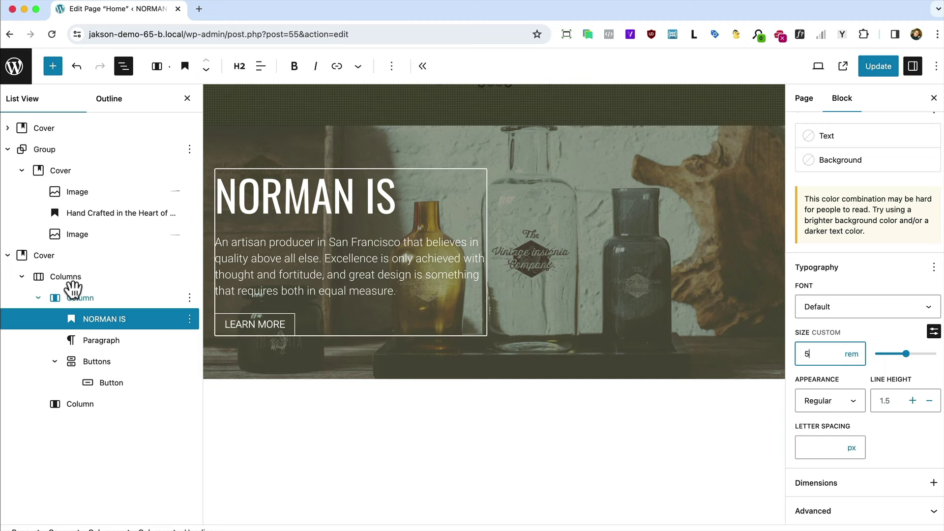
# Step: Set the vertical padding of the Columns block inside the NORMAN IS cover to preset 6
pyautogui.click(69, 299)
pyautogui.click(67, 275)
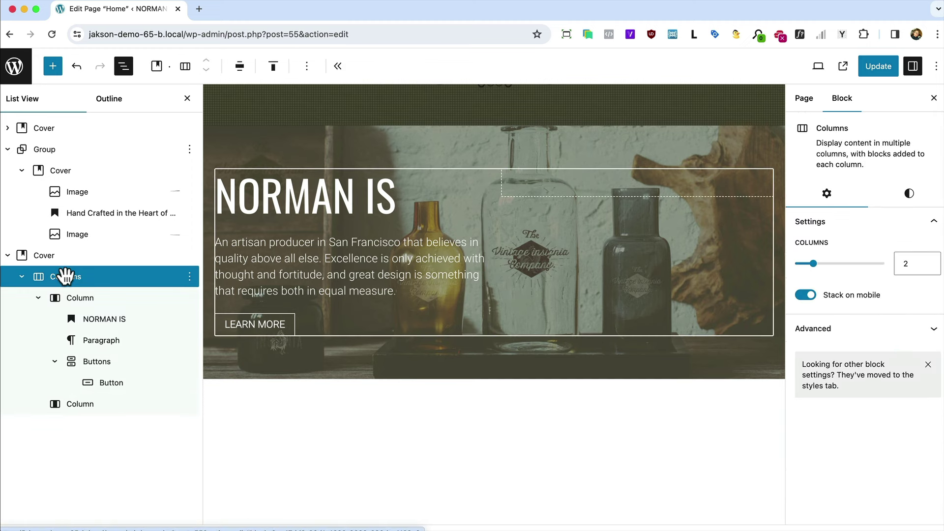
pyautogui.click(56, 256)
pyautogui.click(74, 279)
pyautogui.click(909, 195)
pyautogui.scroll(-3, 837, 403)
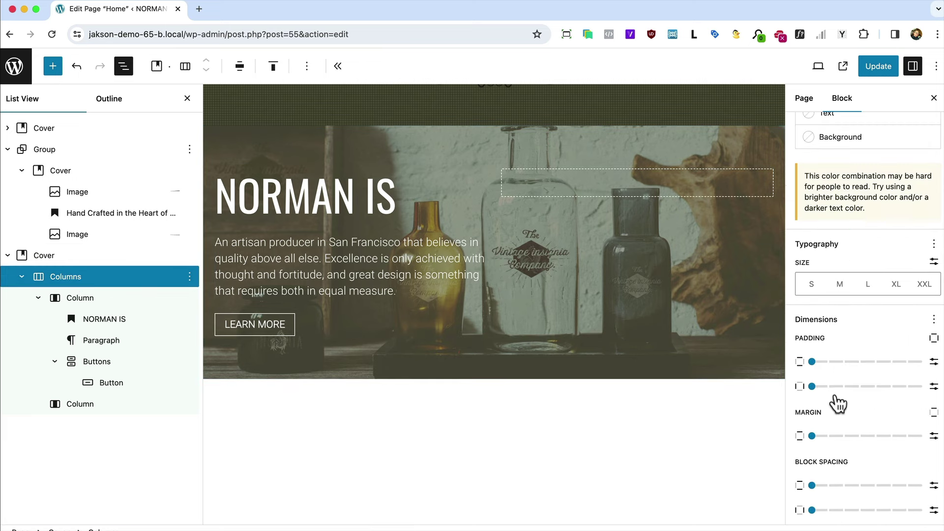
pyautogui.moveTo(827, 364); pyautogui.dragTo(906, 381)
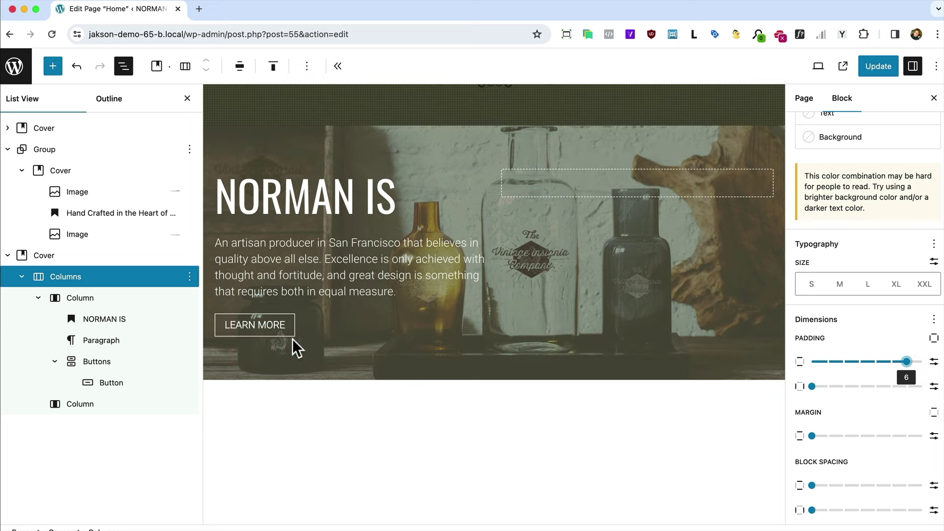
# Step: Stretch the NORMAN IS cover downward to make it taller and update the page
pyautogui.click(134, 260)
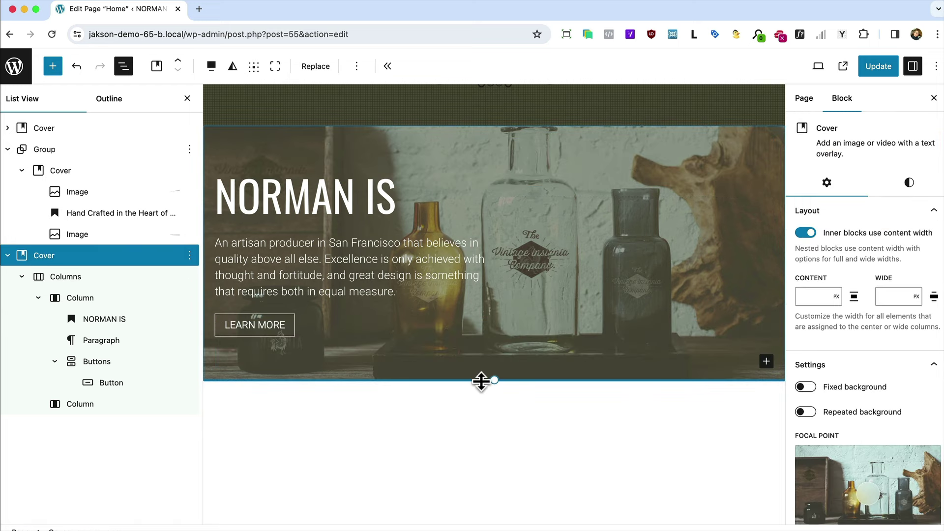
pyautogui.moveTo(496, 381); pyautogui.dragTo(499, 460)
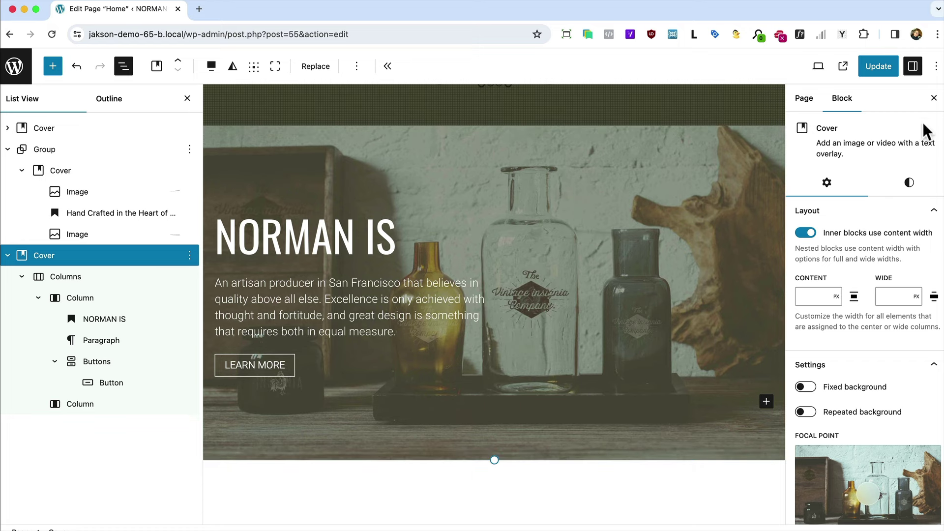
pyautogui.click(876, 66)
# Step: Compare the reloaded live NORMAN IS section in Firefox with the reference site and examine its following Latest from the Workshop section
pyautogui.press('super+Tab')
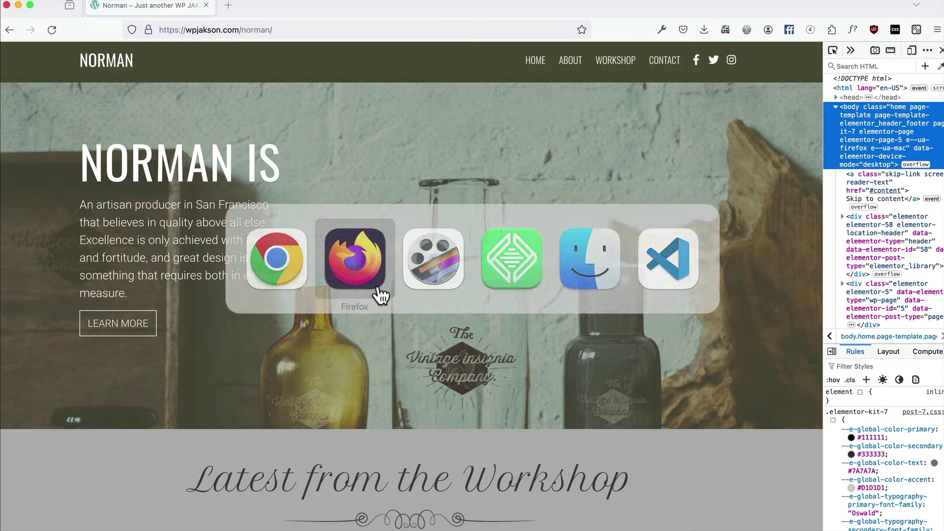
pyautogui.press('super+r')
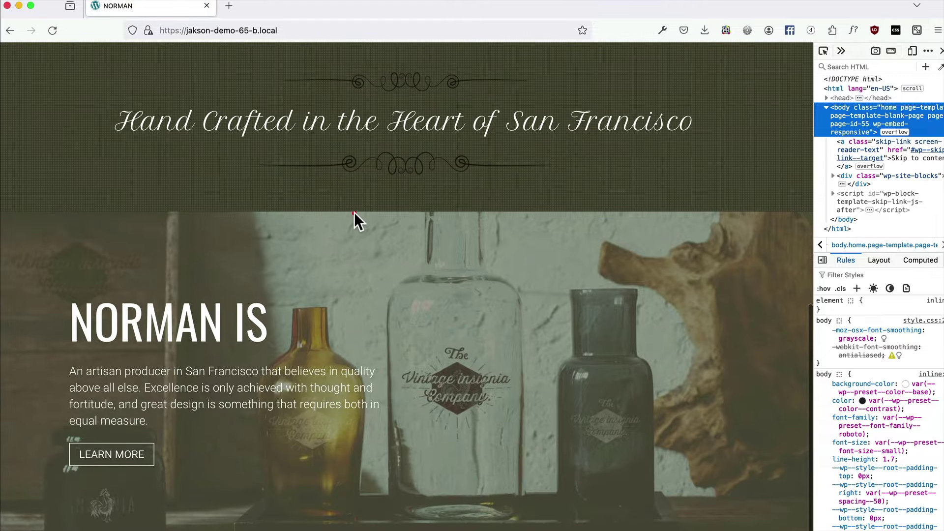
pyautogui.click(354, 211)
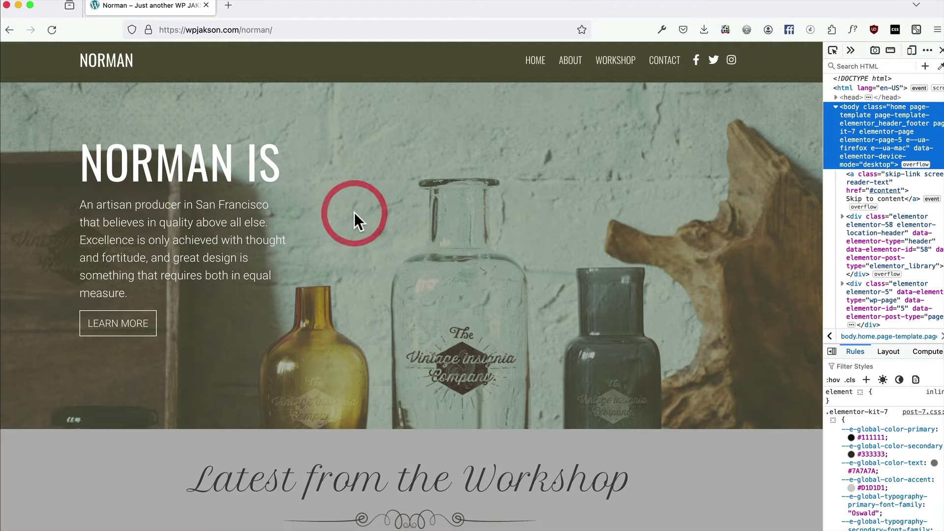
pyautogui.rightClick(354, 217)
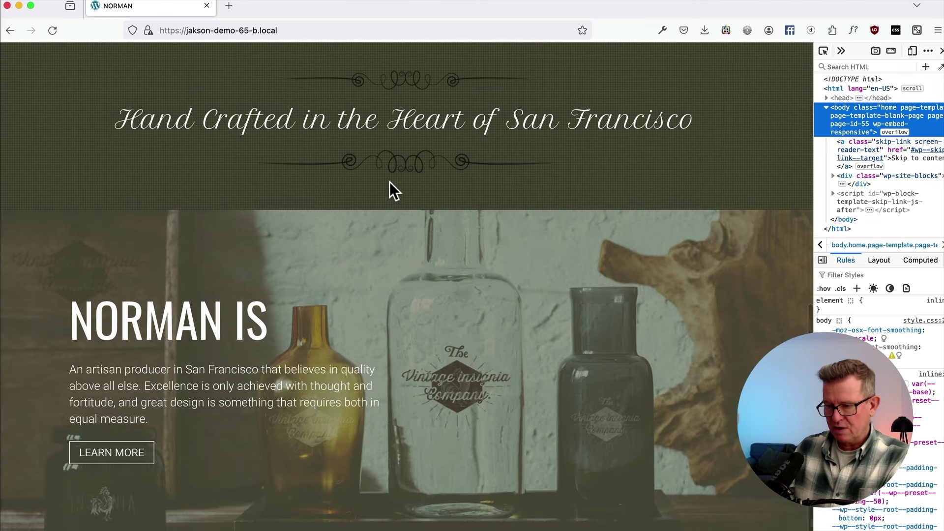
pyautogui.scroll(1, 270, 305)
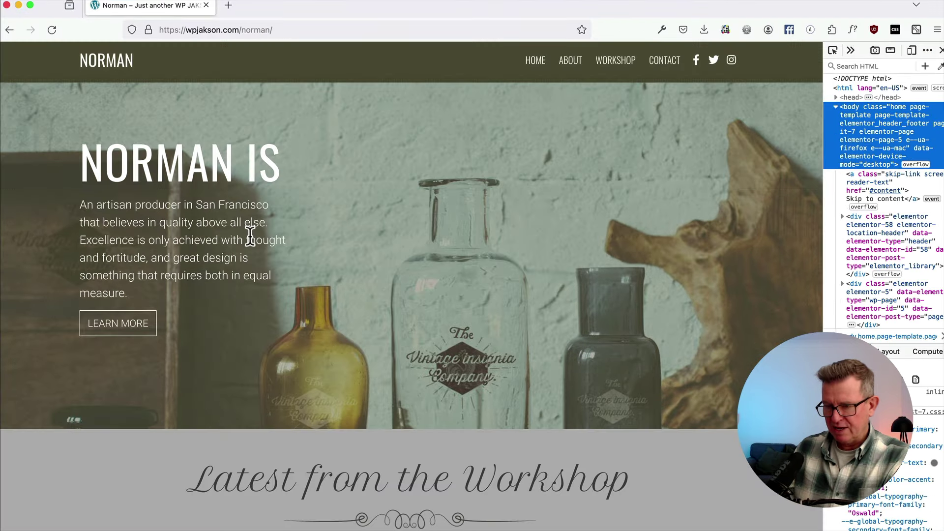
pyautogui.scroll(-10, 246, 204)
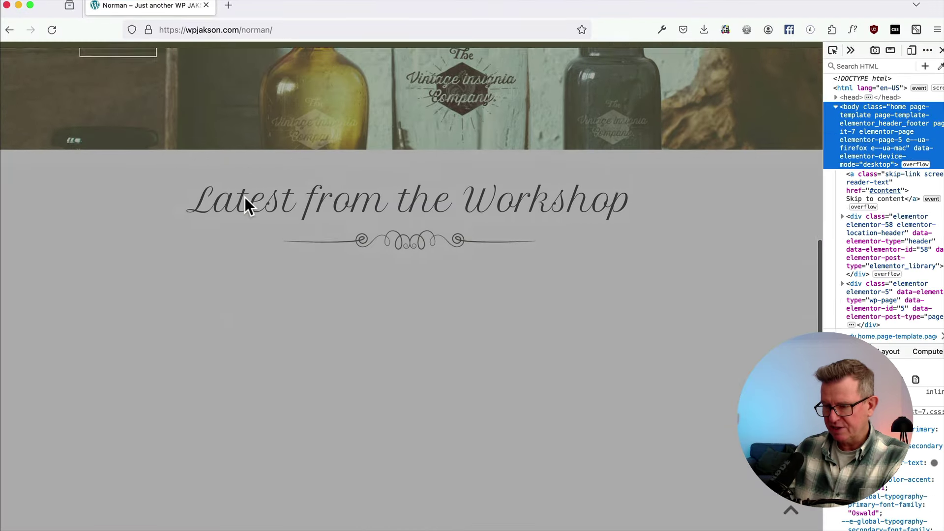
pyautogui.scroll(2, 309, 267)
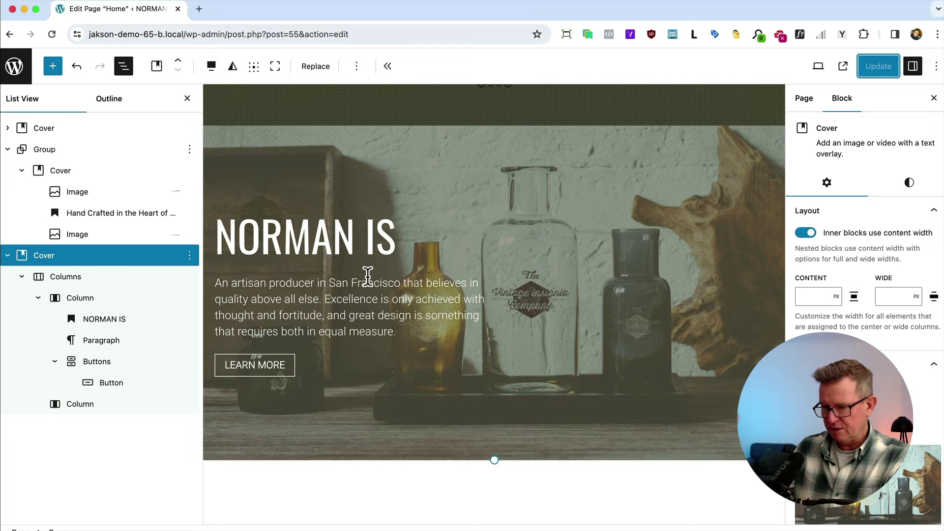
# Step: Add a Group block with the single-container layout directly after the NORMAN IS cover
pyautogui.rightClick(78, 256)
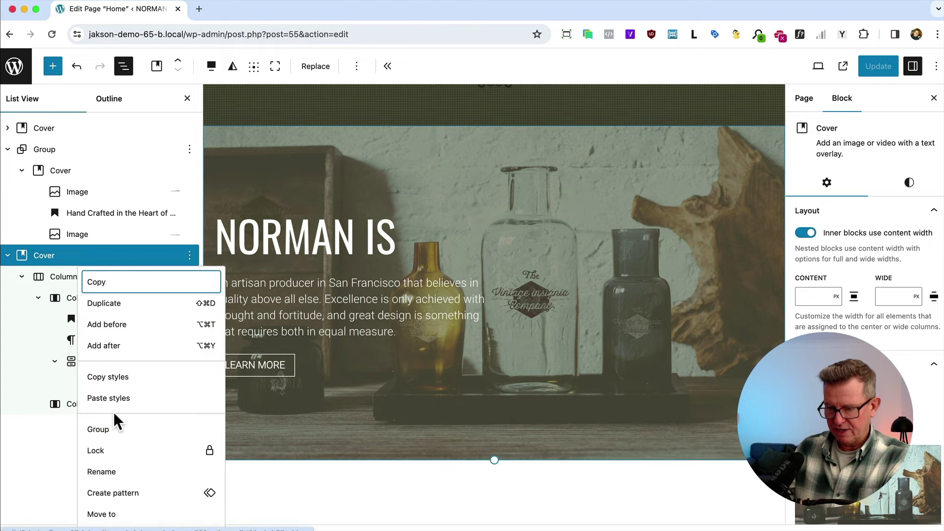
pyautogui.click(103, 346)
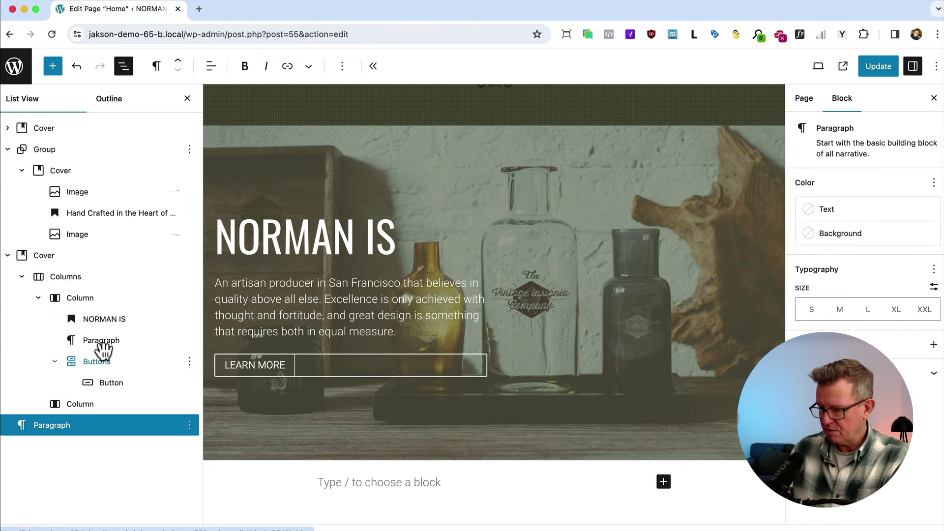
pyautogui.write('/group')
pyautogui.press('Return')
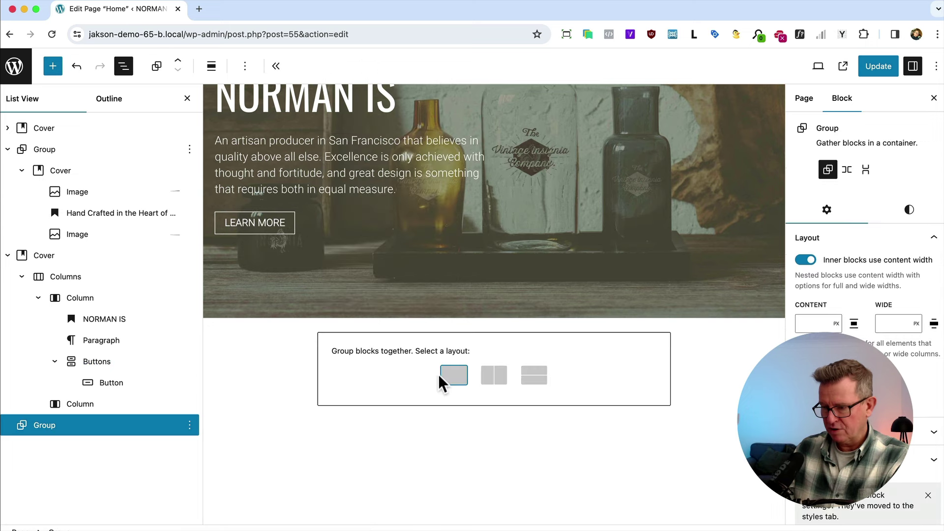
pyautogui.click(454, 376)
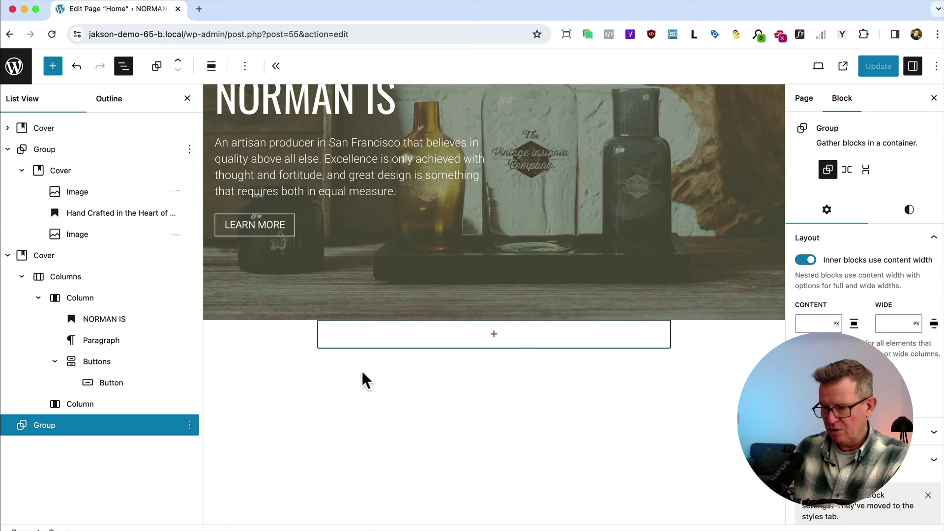
# Step: Make the new group full width and give it the custom Mid Gray background color
pyautogui.click(211, 65)
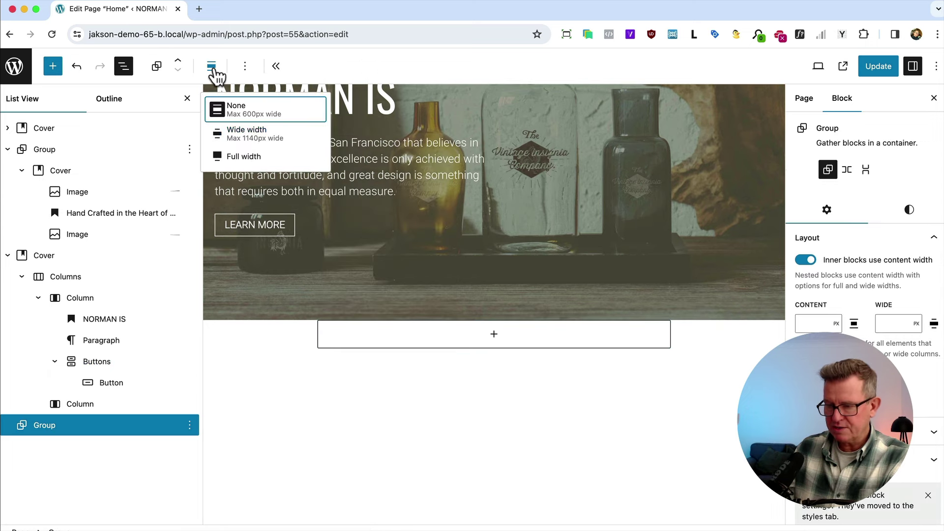
pyautogui.click(241, 155)
pyautogui.click(900, 219)
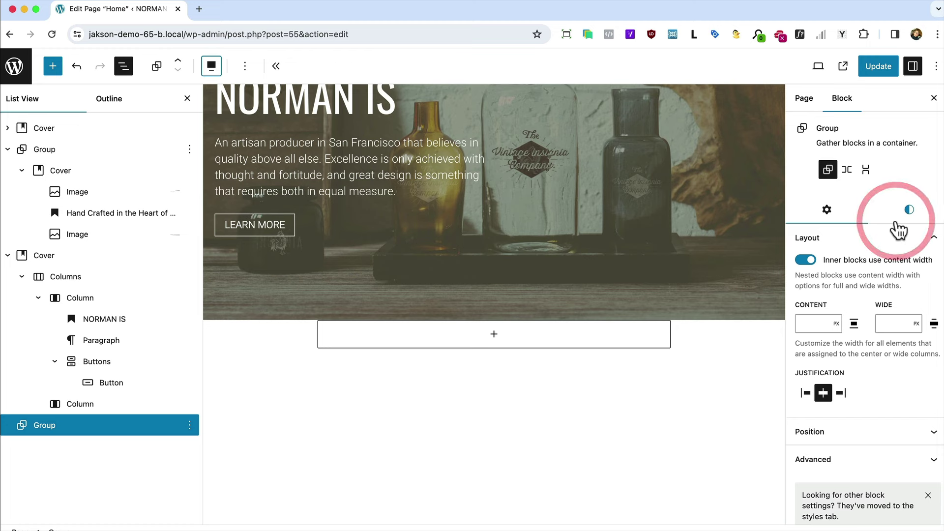
pyautogui.click(823, 300)
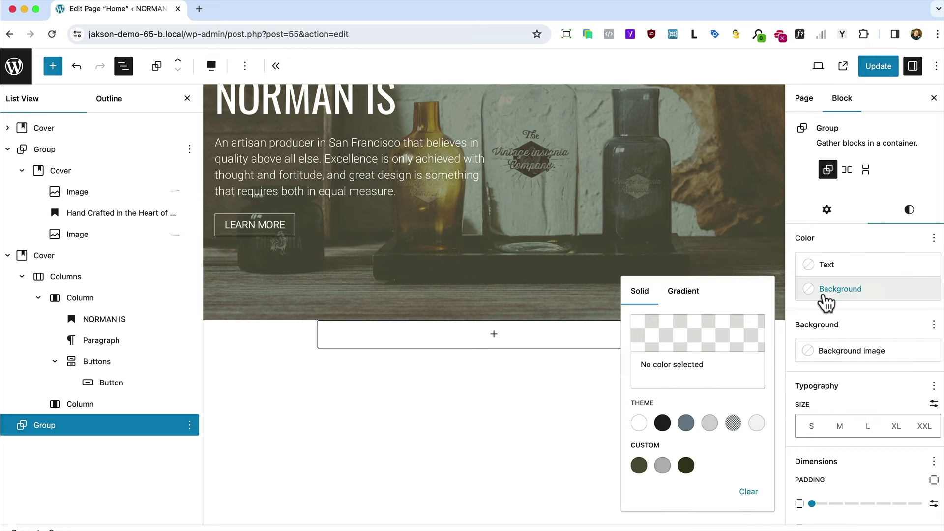
pyautogui.click(663, 465)
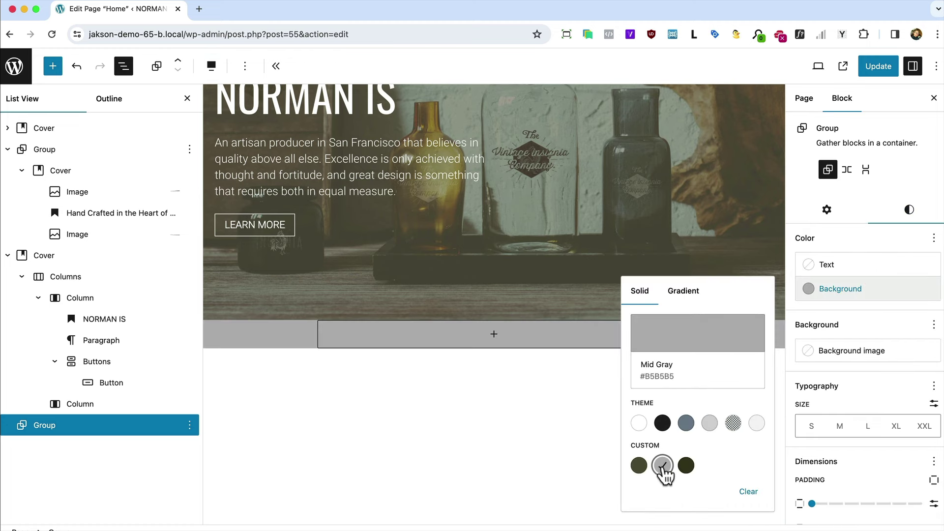
pyautogui.click(521, 458)
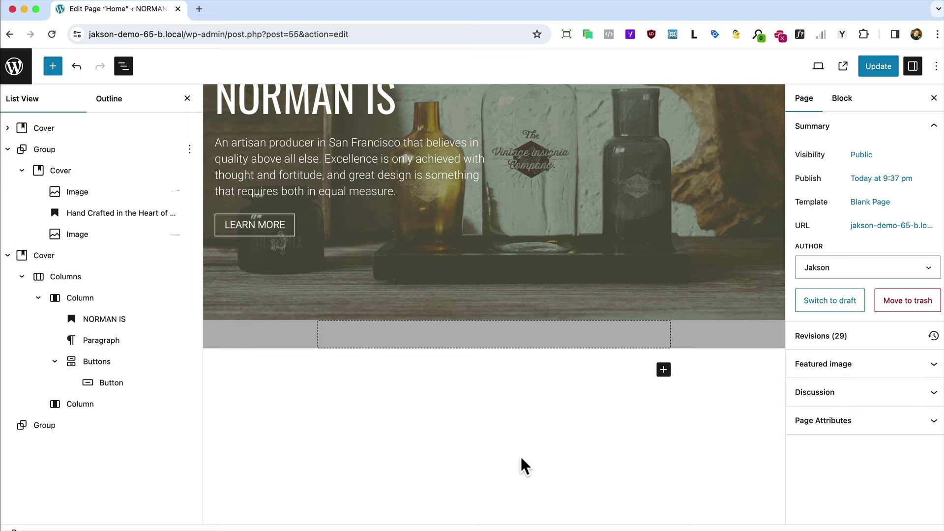
# Step: Set the gray group's minimum height to 500 px and update the page, checking the live result in Firefox
pyautogui.click(94, 424)
pyautogui.click(909, 210)
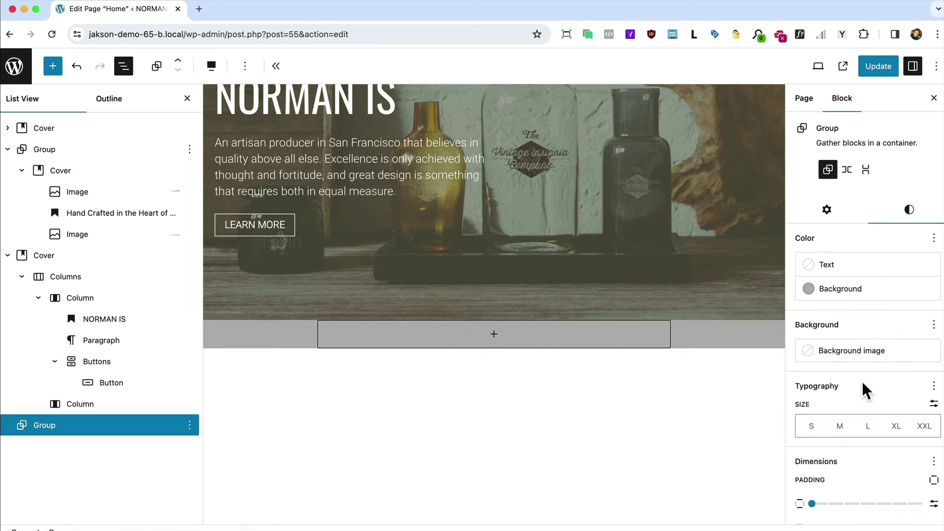
pyautogui.scroll(-5, 865, 295)
pyautogui.click(821, 393)
pyautogui.write('500')
pyautogui.click(878, 66)
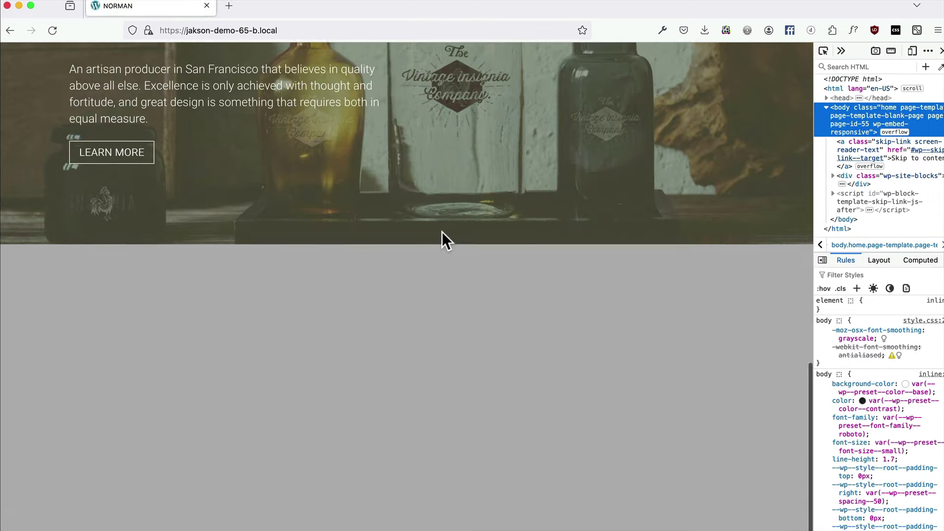
pyautogui.scroll(7, 441, 236)
pyautogui.press('super+Tab')
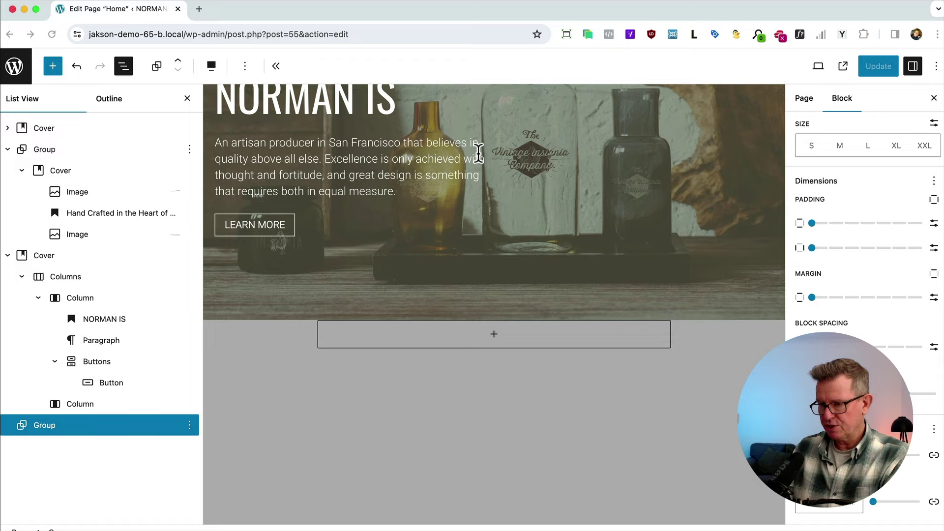
# Step: Copy the Hand Crafted in the Heart of San Francisco heading and paste it into the gray group
pyautogui.scroll(8, 450, 243)
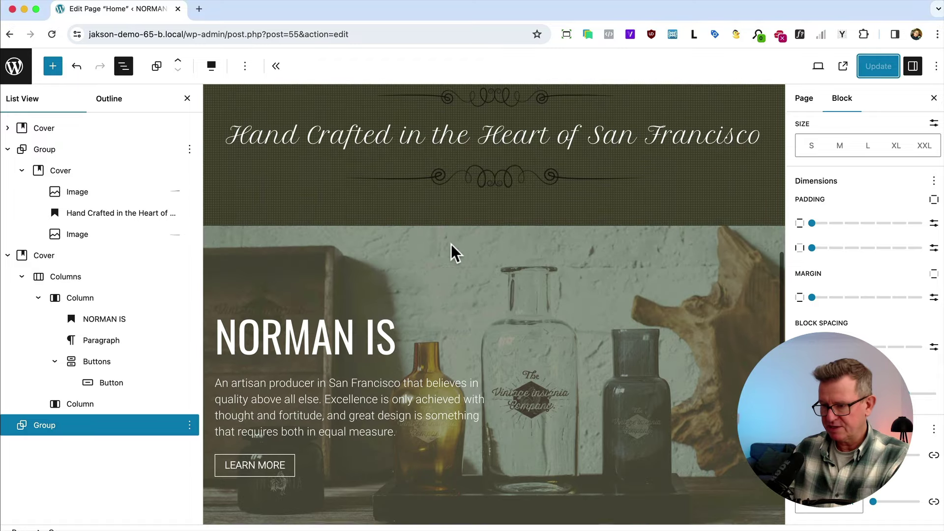
pyautogui.click(481, 299)
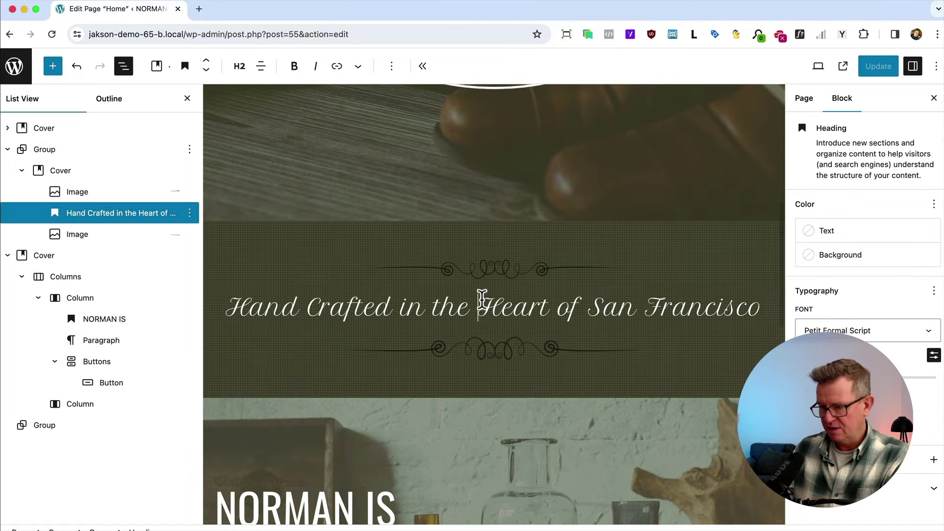
pyautogui.press('super+c')
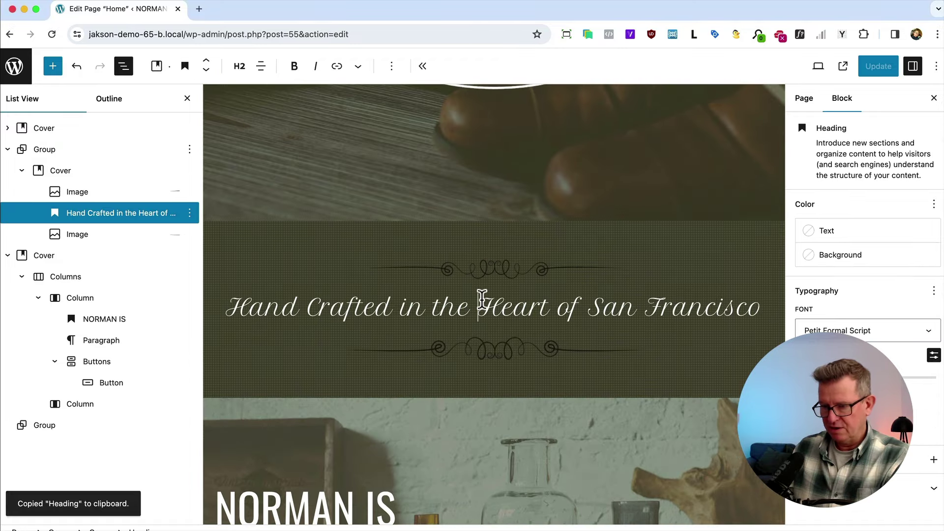
pyautogui.scroll(-6, 263, 349)
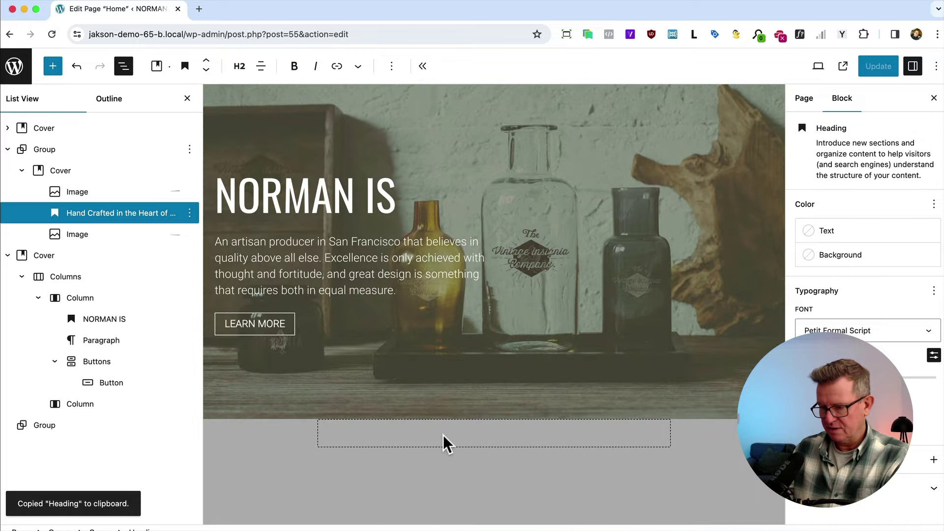
pyautogui.click(444, 436)
pyautogui.click(494, 433)
pyautogui.click(428, 296)
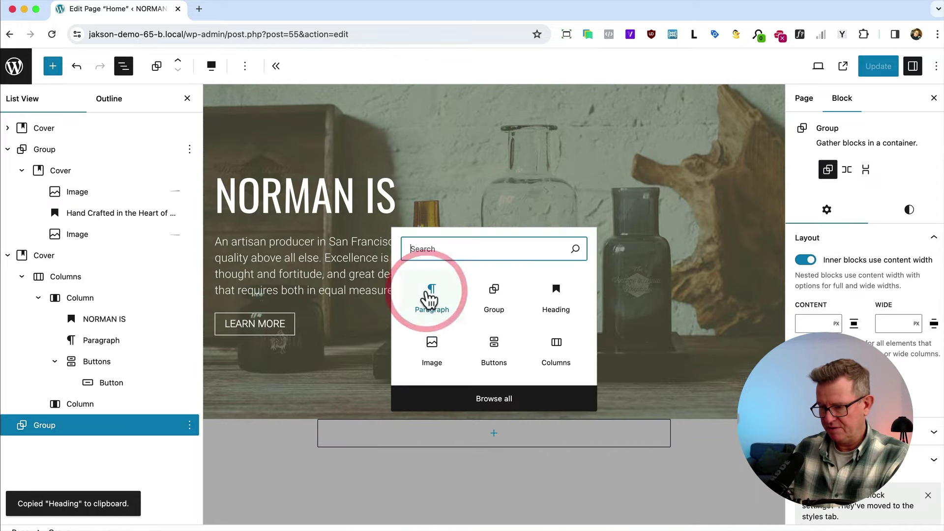
pyautogui.press('super+v')
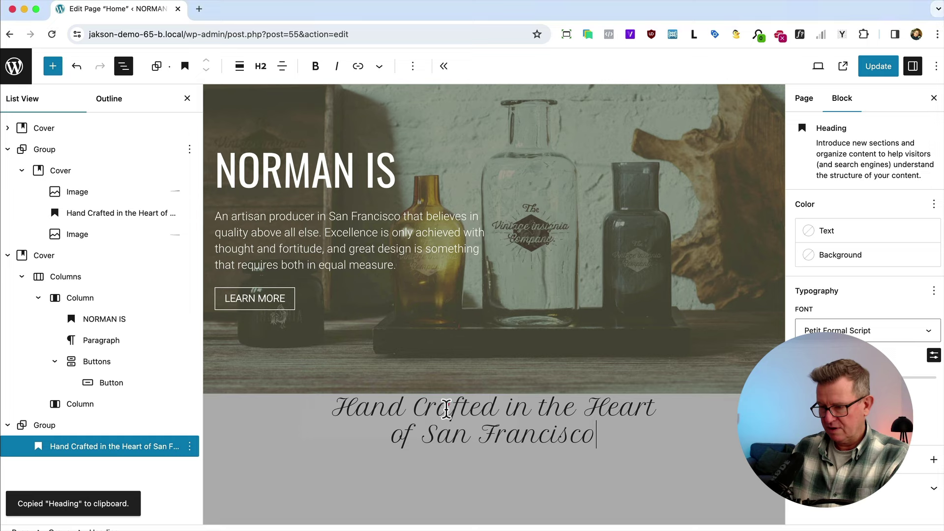
# Step: Replace the pasted heading's text with "Latest from the Workshop"
pyautogui.tripleClick(463, 413)
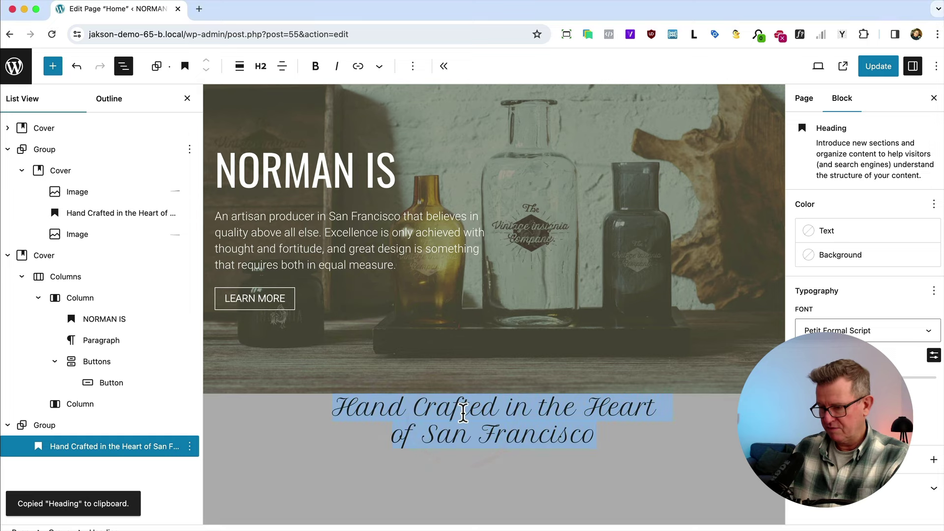
pyautogui.scroll(-1, 463, 412)
pyautogui.write('Latest from the Workshop')
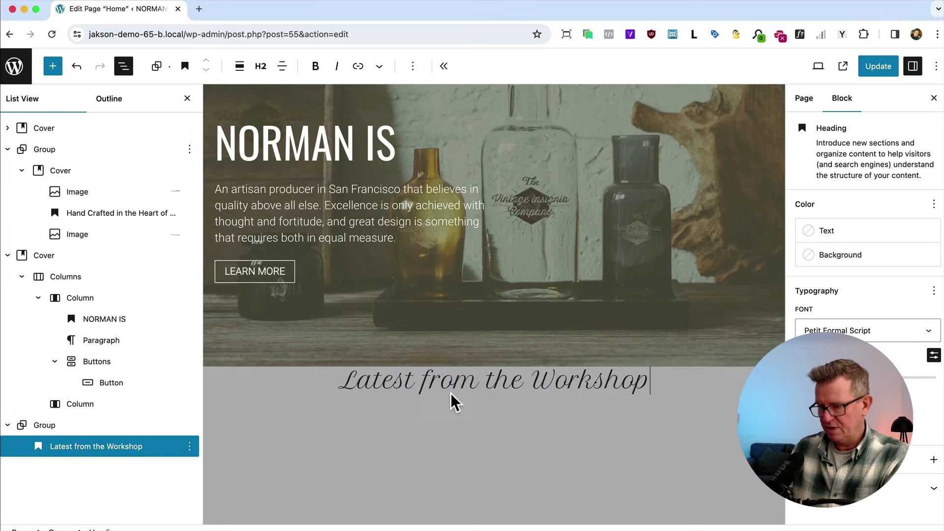
# Step: Increase the gray group's vertical padding to add space above its heading
pyautogui.click(78, 424)
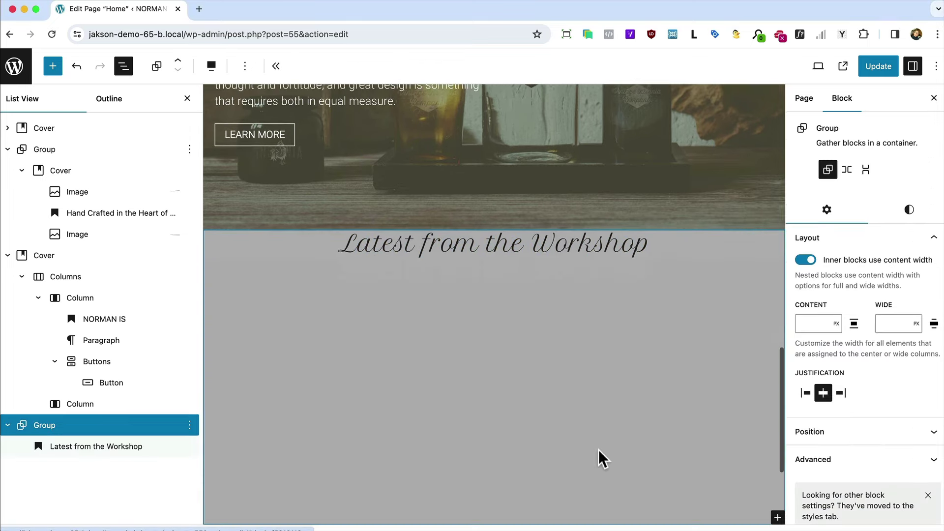
pyautogui.click(909, 210)
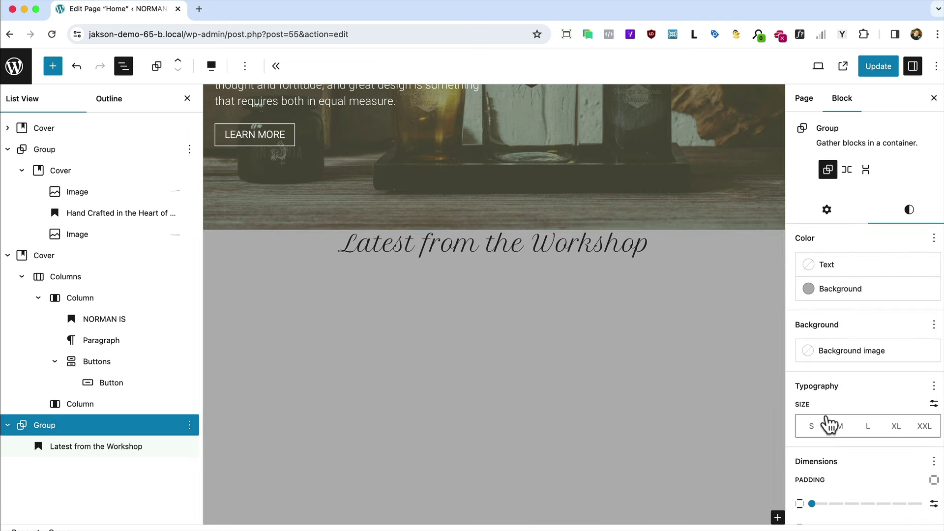
pyautogui.scroll(-3, 829, 423)
pyautogui.moveTo(811, 364); pyautogui.dragTo(906, 364)
# Step: Set the Latest from the Workshop heading's font size to the XXL preset and its alignment to wide width
pyautogui.click(572, 275)
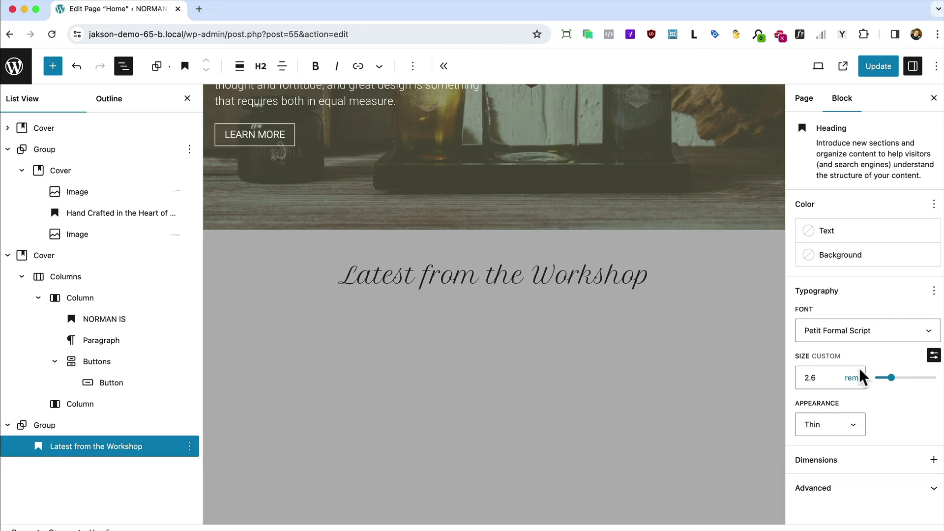
pyautogui.click(933, 355)
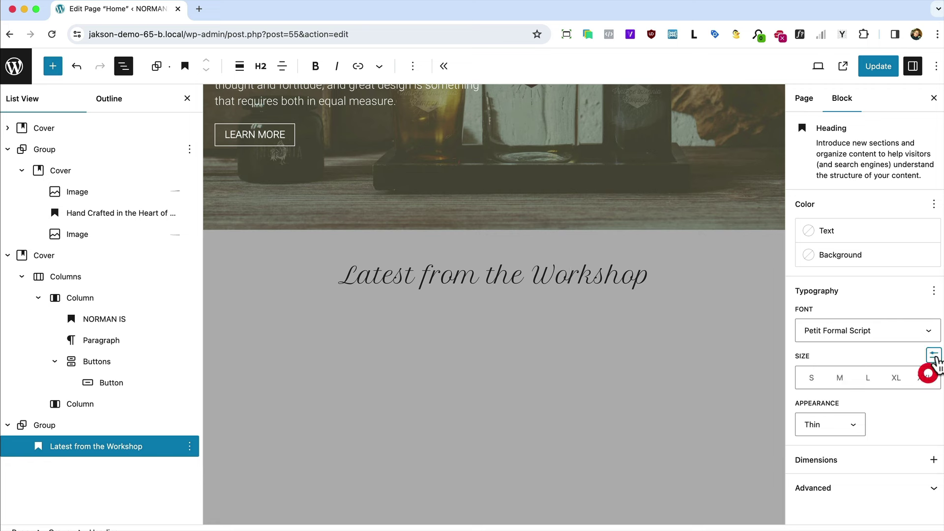
pyautogui.click(924, 378)
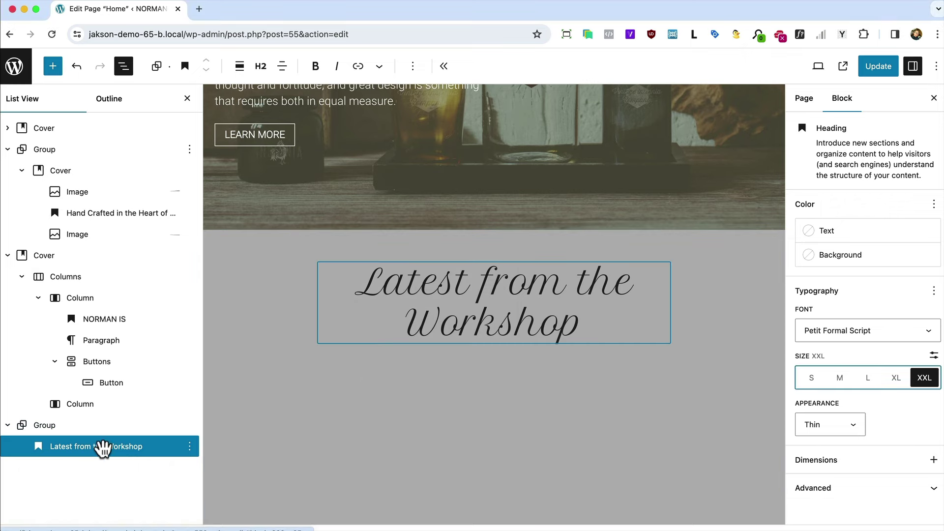
pyautogui.click(92, 454)
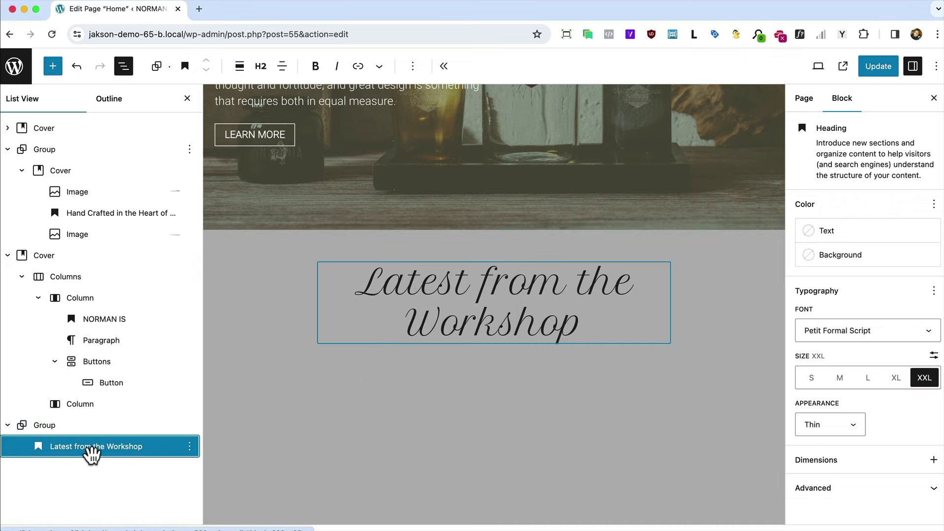
pyautogui.click(241, 68)
pyautogui.click(272, 133)
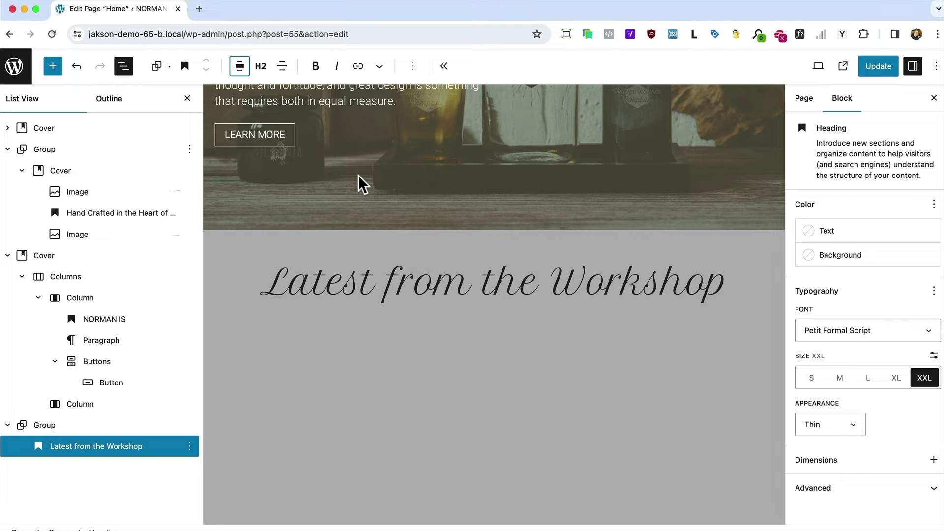
# Step: Copy the ornamental divider image from below the Hand Crafted heading and paste it under the Latest from the Workshop heading
pyautogui.scroll(4, 358, 184)
pyautogui.scroll(5, 373, 181)
pyautogui.click(505, 163)
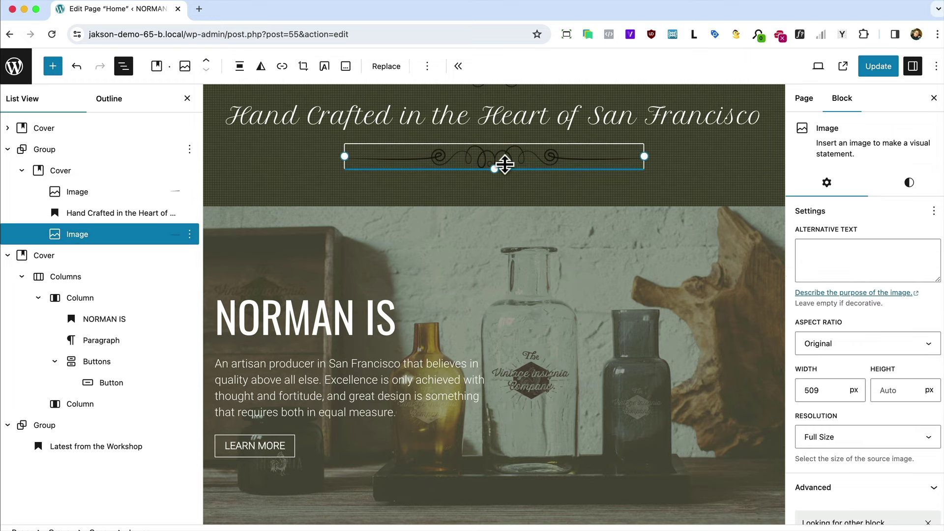
pyautogui.press('super+c')
pyautogui.scroll(-5, 594, 245)
pyautogui.click(713, 365)
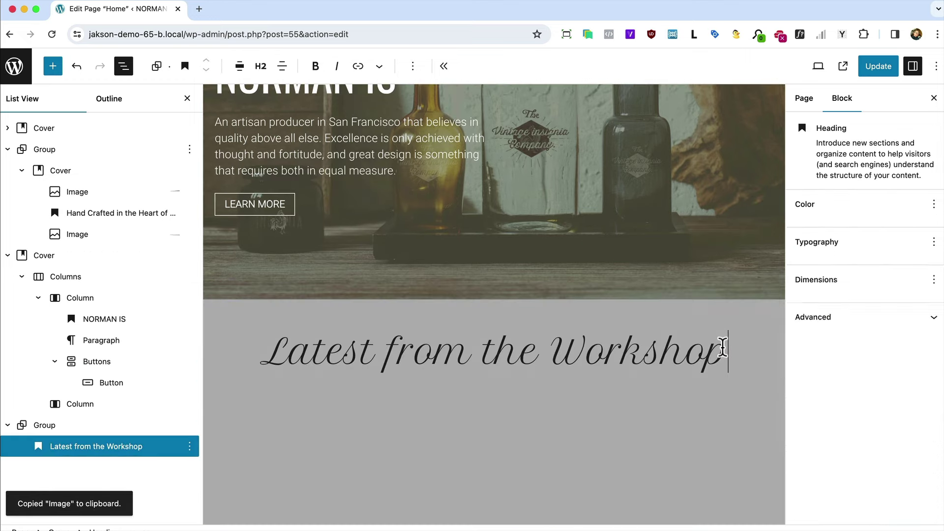
pyautogui.press('Return')
pyautogui.press('super+v')
pyautogui.scroll(-1, 779, 441)
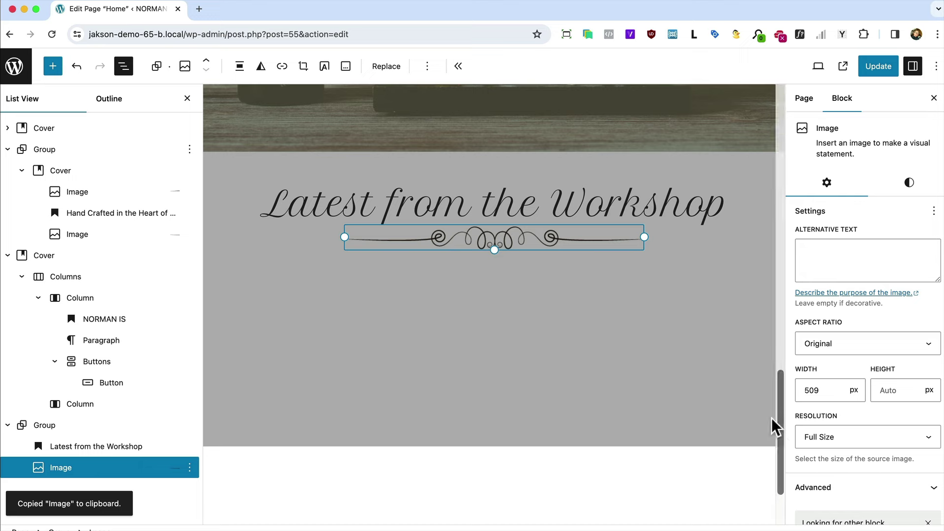
pyautogui.scroll(-3, 292, 411)
# Step: Group the Latest from the Workshop heading and its divider image together inside the gray group
pyautogui.click(111, 447)
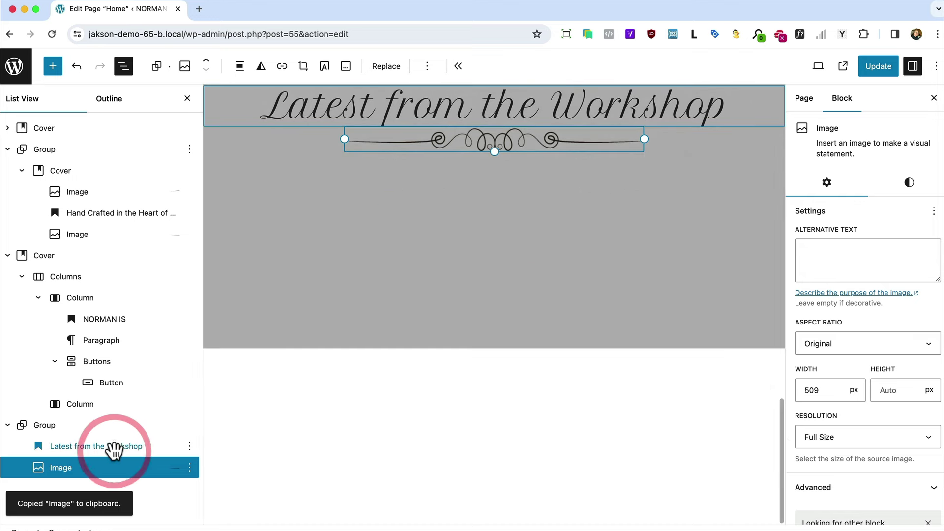
pyautogui.keyDown('shift'); pyautogui.click(111, 465); pyautogui.keyUp('shift')
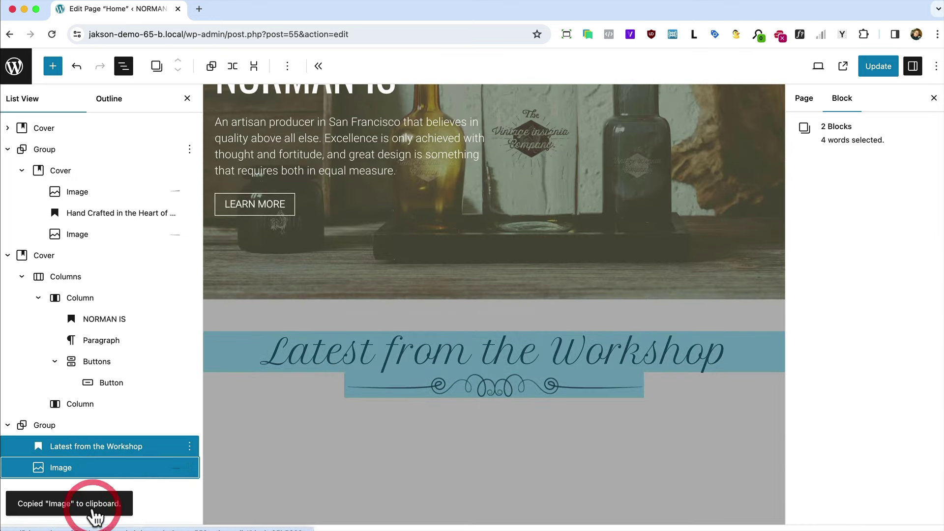
pyautogui.click(189, 449)
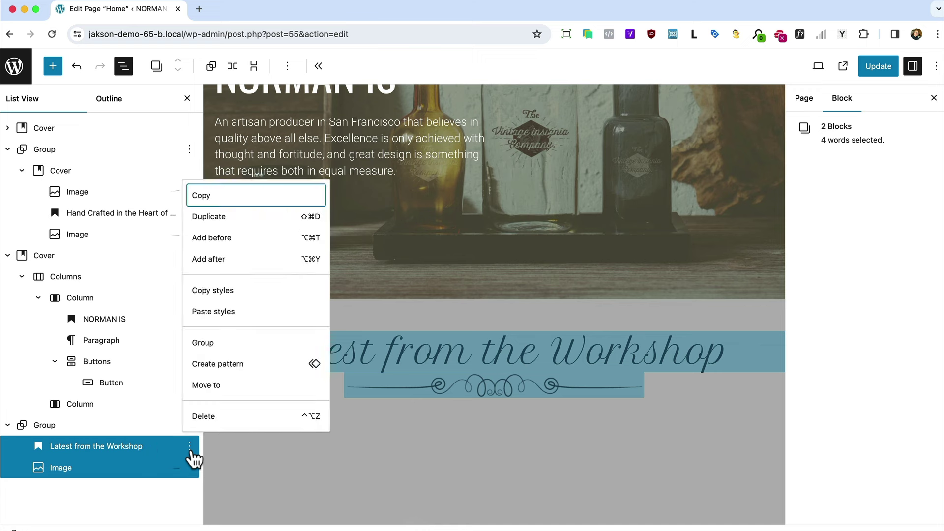
pyautogui.click(209, 342)
pyautogui.scroll(-5, 484, 368)
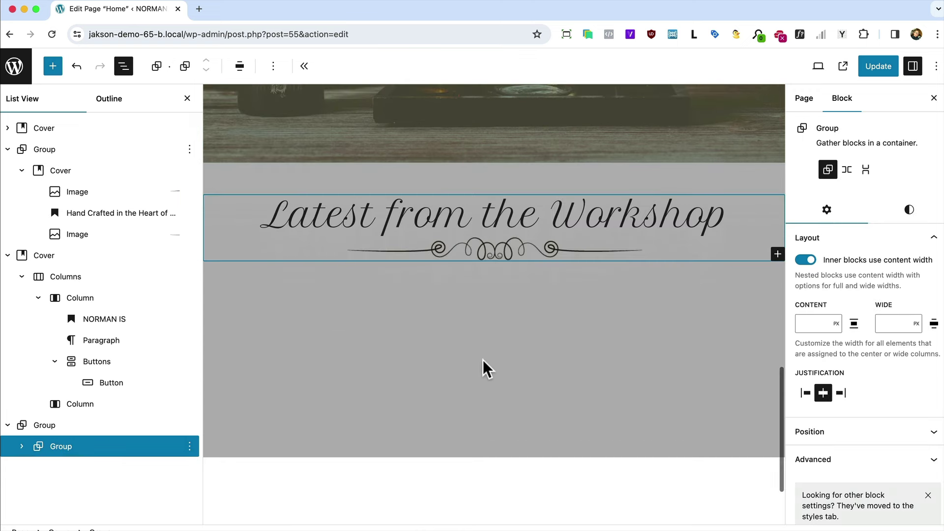
# Step: Set the block spacing of the group holding the Latest from the Workshop heading and divider to 2
pyautogui.click(909, 209)
pyautogui.scroll(-5, 877, 484)
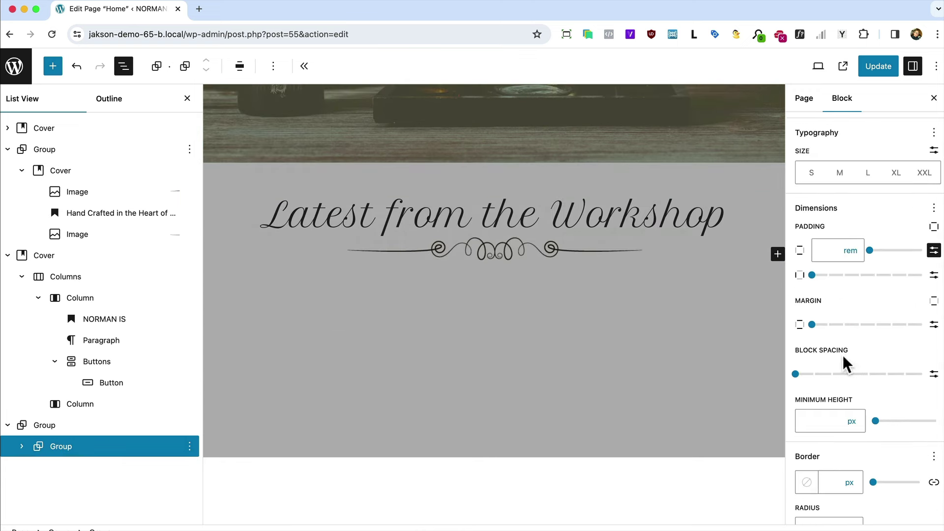
pyautogui.moveTo(796, 375); pyautogui.dragTo(832, 373)
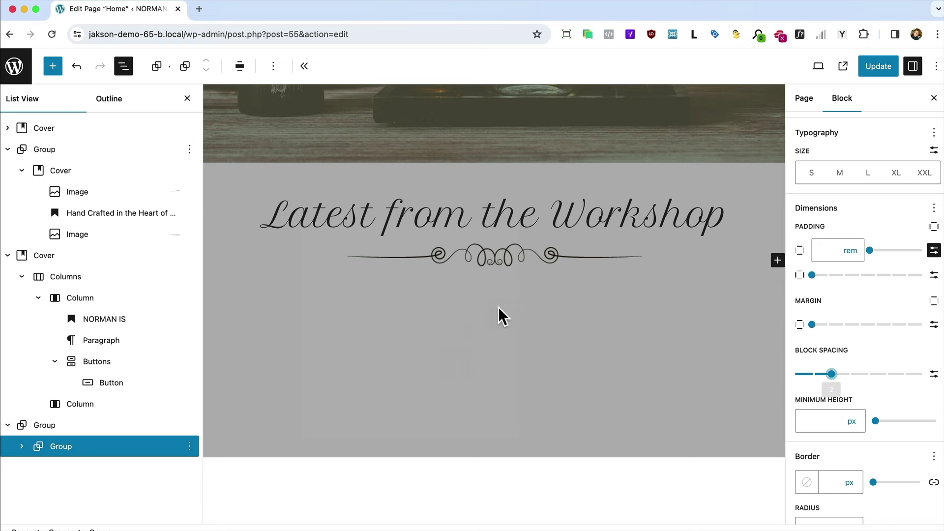
# Step: Narrow the divider image under the Latest from the Workshop heading to about half the heading's width, matching the reference page
pyautogui.click(529, 255)
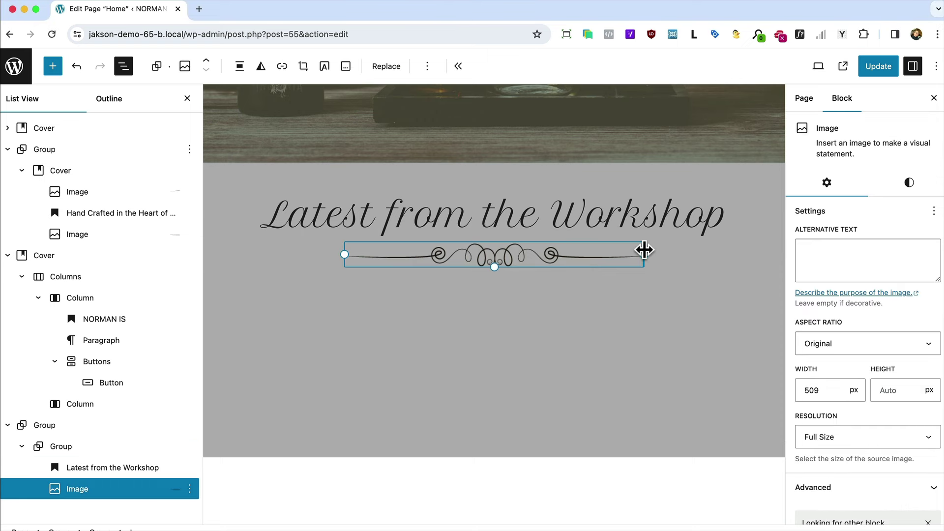
pyautogui.moveTo(644, 250); pyautogui.dragTo(612, 251)
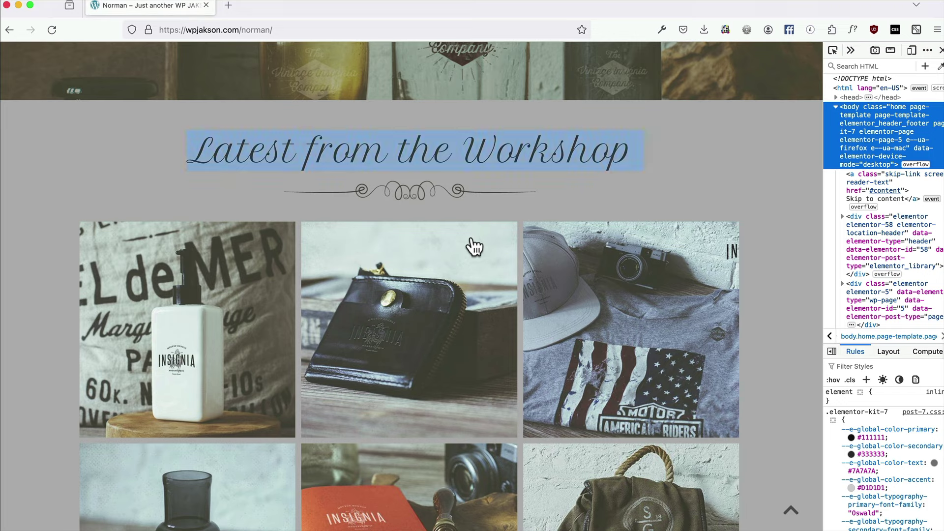
pyautogui.click(609, 202)
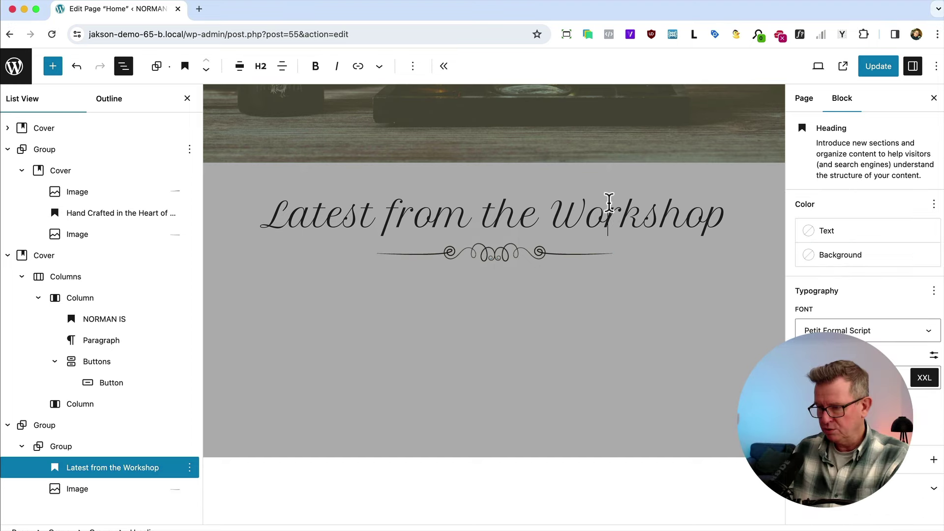
# Step: Add an empty group block directly after the heading-and-divider group, inside the gray section
pyautogui.click(118, 446)
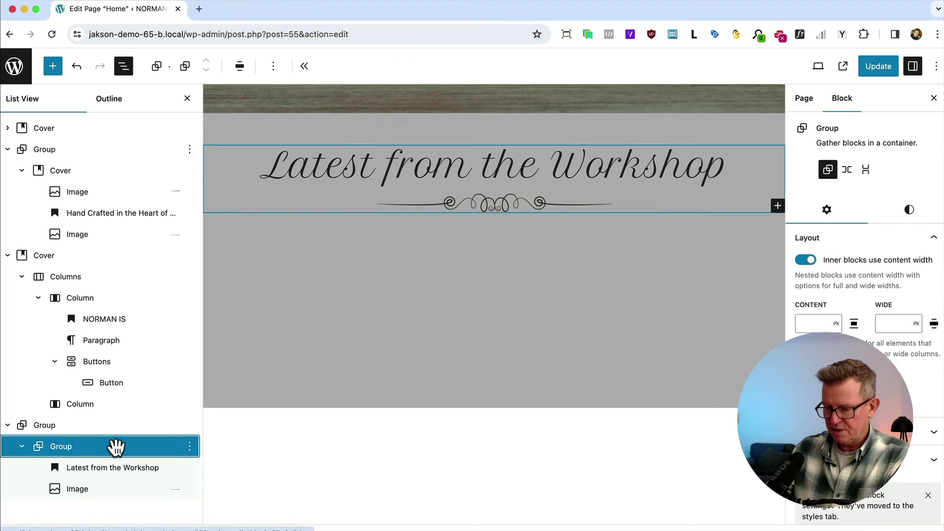
pyautogui.rightClick(116, 446)
pyautogui.click(160, 231)
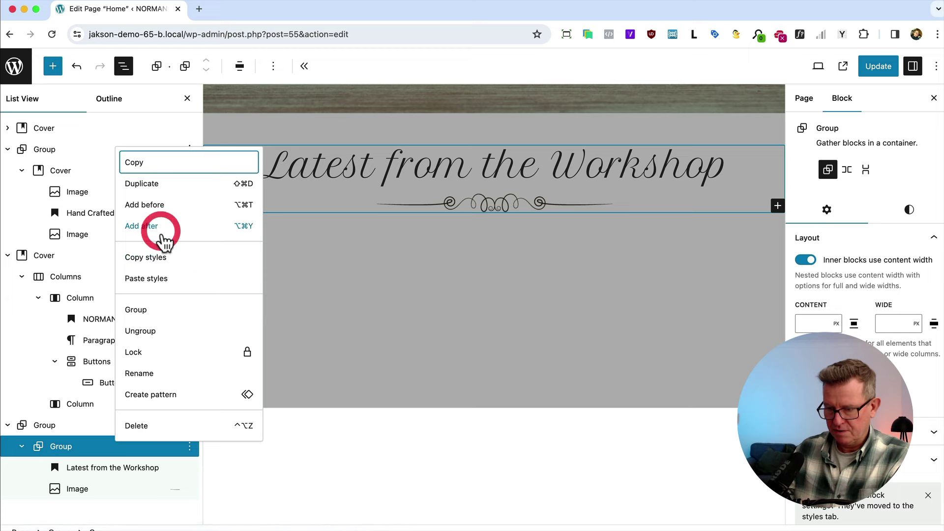
pyautogui.write('/gr')
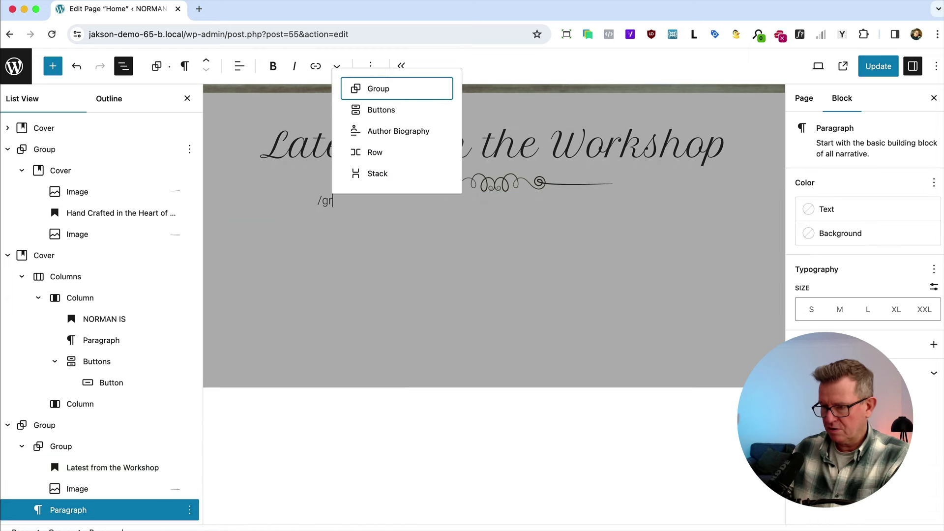
pyautogui.press('Return')
pyautogui.click(453, 233)
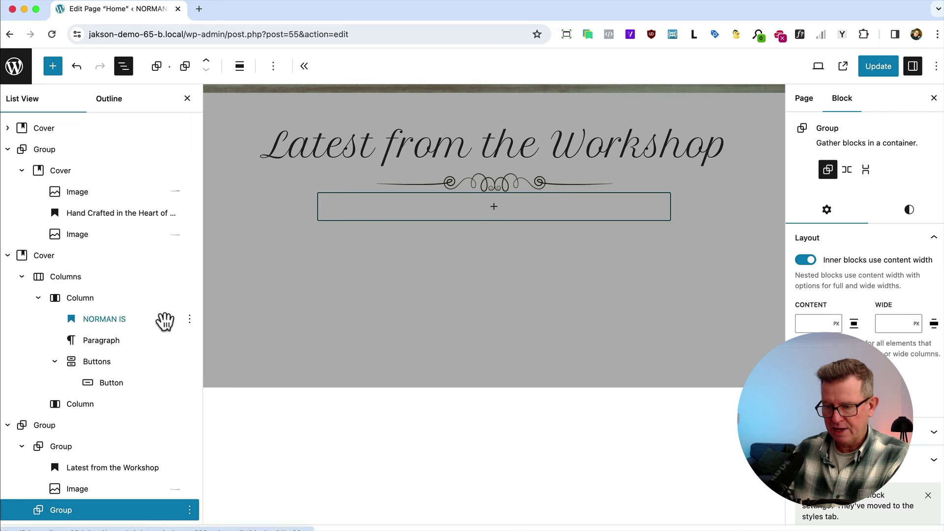
# Step: Align the new empty group to wide width and turn off content width for its inner blocks
pyautogui.click(239, 69)
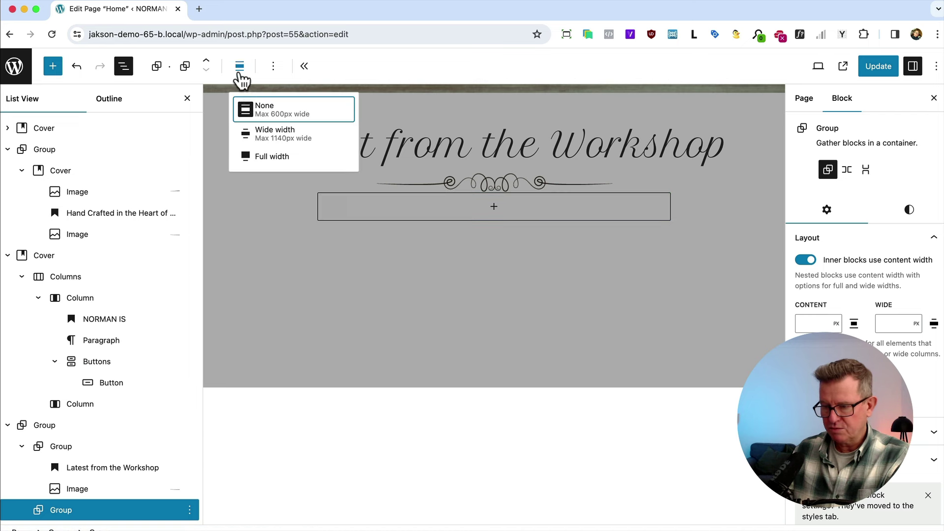
pyautogui.click(276, 139)
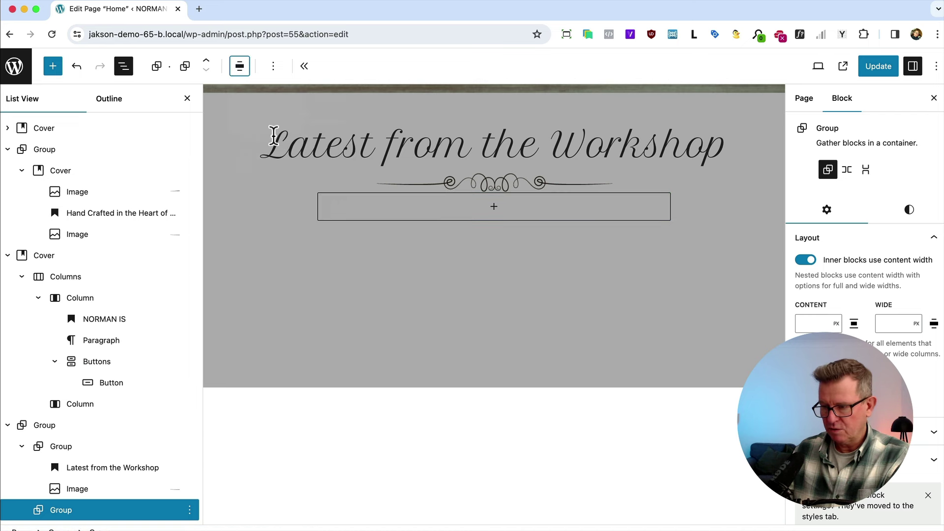
pyautogui.click(806, 260)
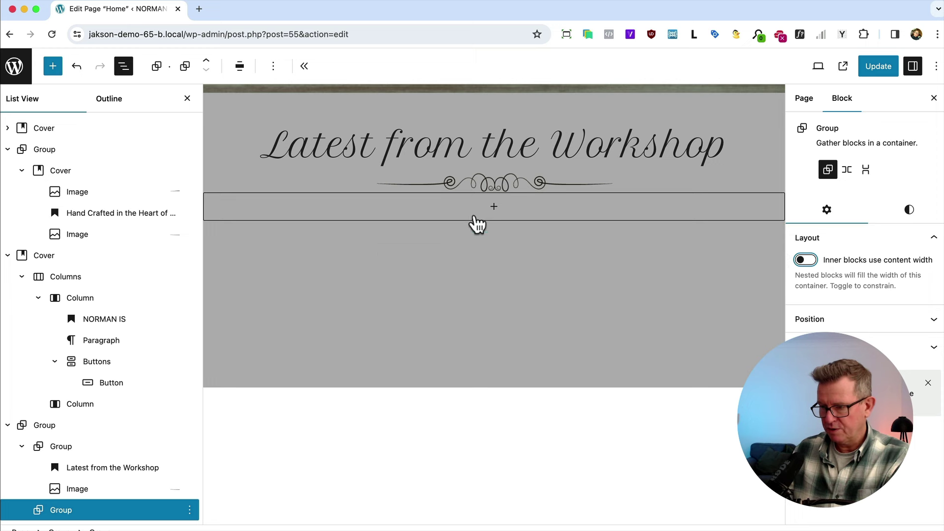
pyautogui.click(493, 207)
pyautogui.click(438, 252)
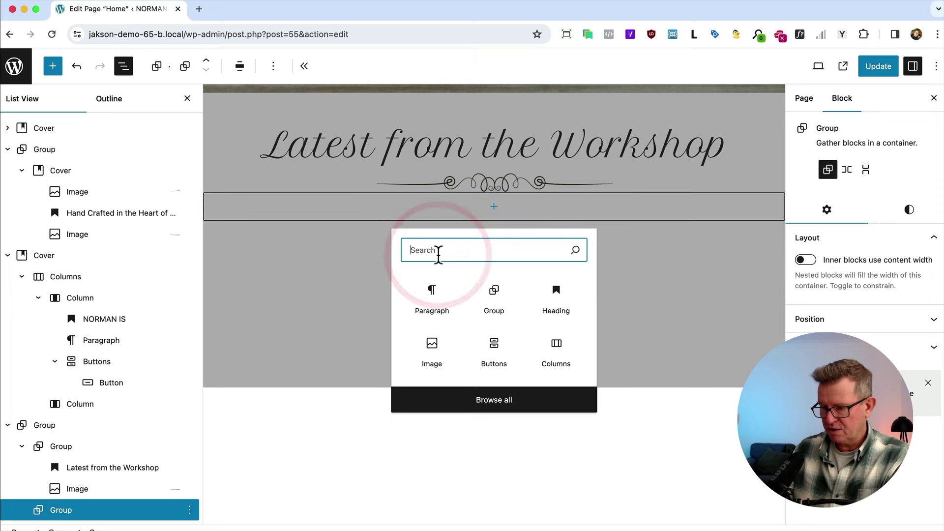
pyautogui.write('col')
pyautogui.press('BackSpace')
pyautogui.press('BackSpace')
pyautogui.press('BackSpace')
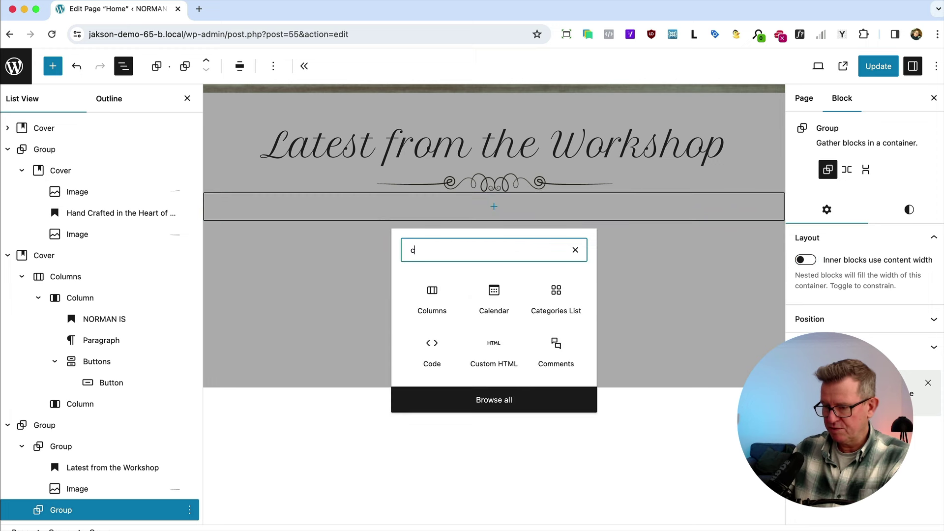
pyautogui.write('gal')
pyautogui.click(429, 300)
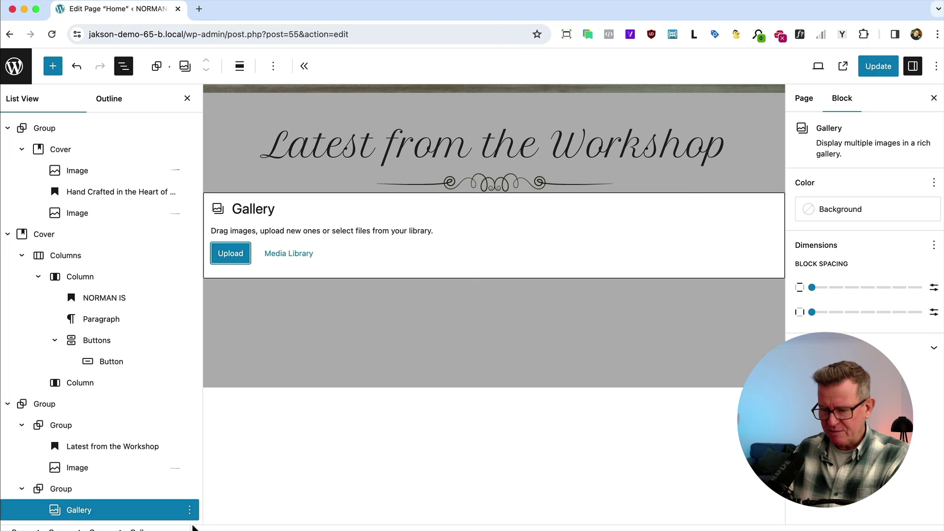
pyautogui.press('BackSpace')
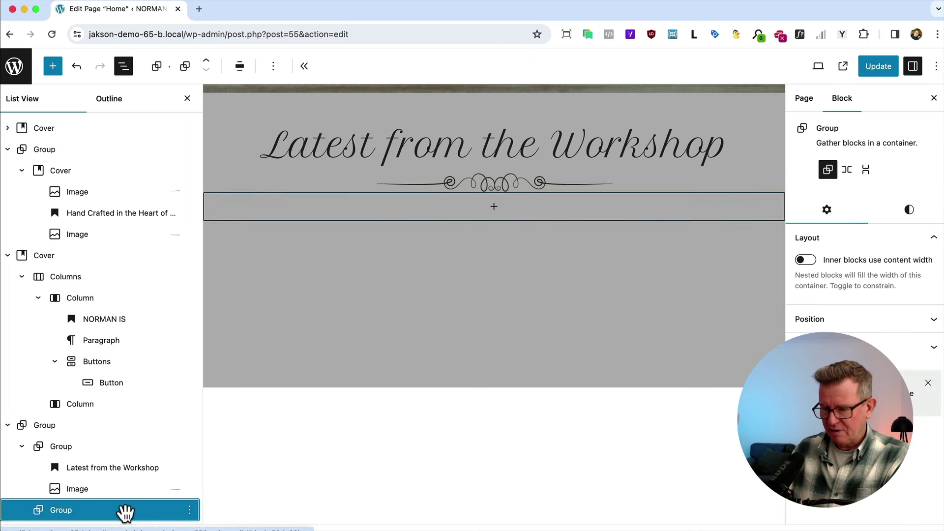
# Step: Insert a 33 / 33 / 33 Columns block inside the empty group below the divider
pyautogui.click(493, 207)
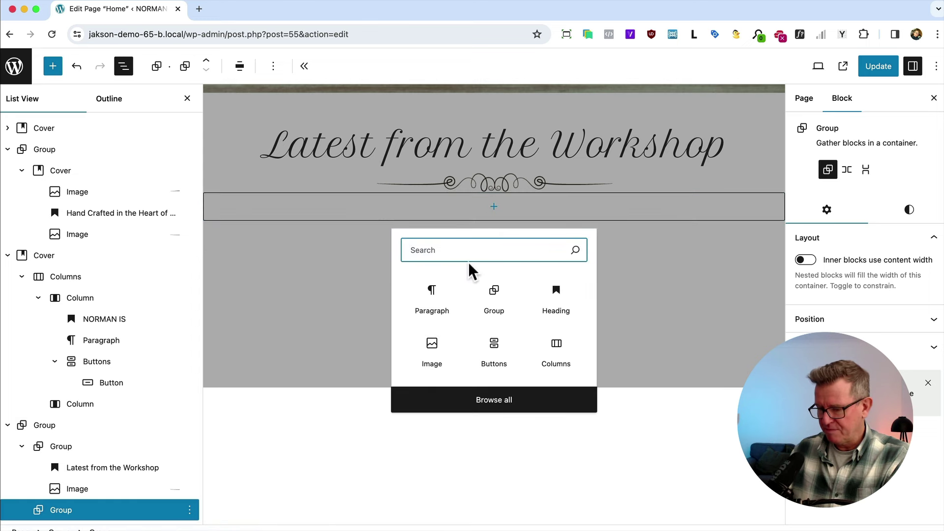
pyautogui.write('/c')
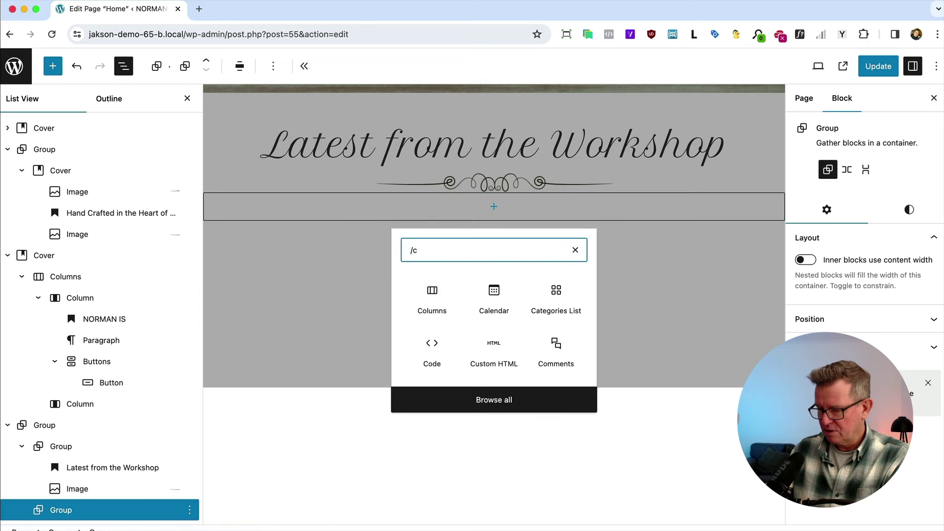
pyautogui.write('o')
pyautogui.click(432, 303)
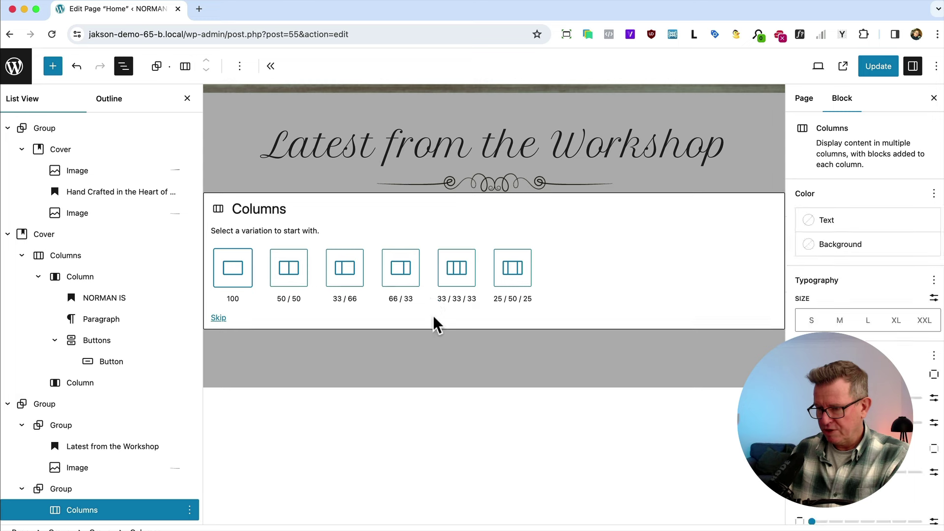
pyautogui.click(453, 270)
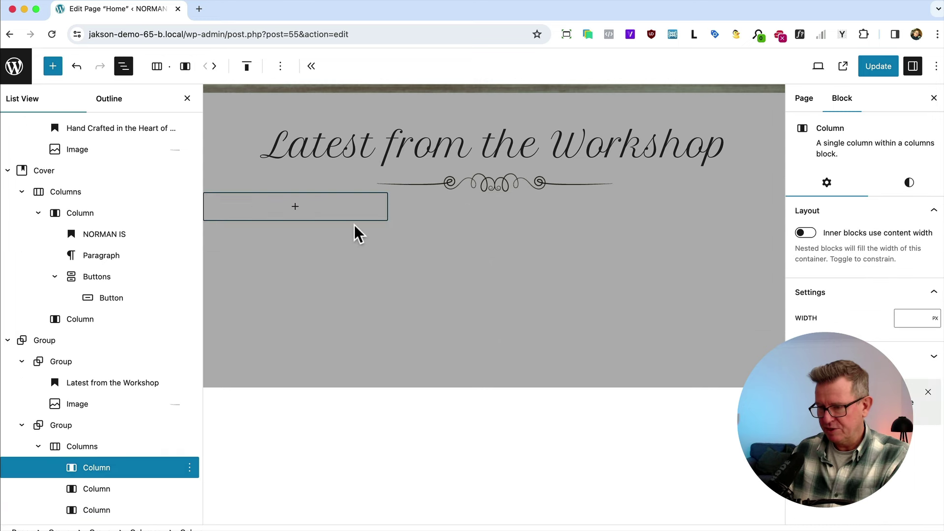
# Step: Insert the norman-soap image from the media library into the first column, following the image order on the reference page
pyautogui.click(301, 212)
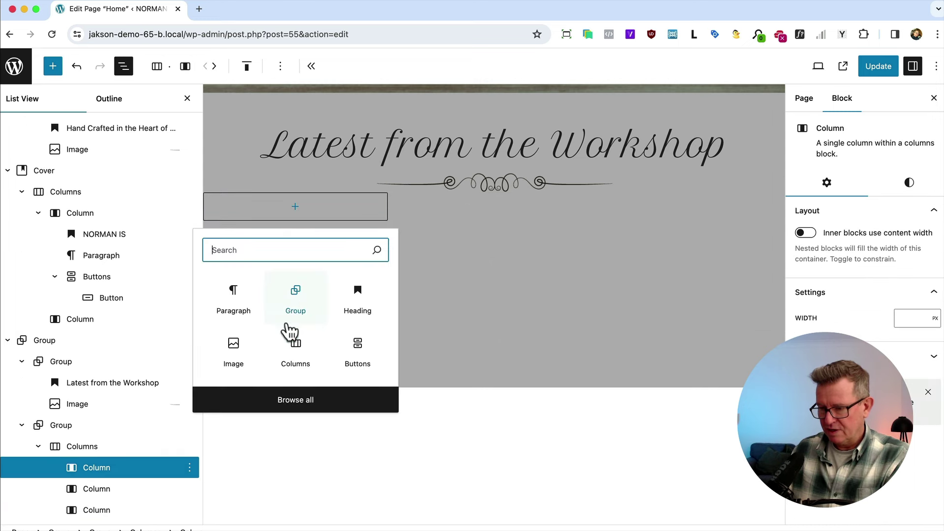
pyautogui.click(238, 350)
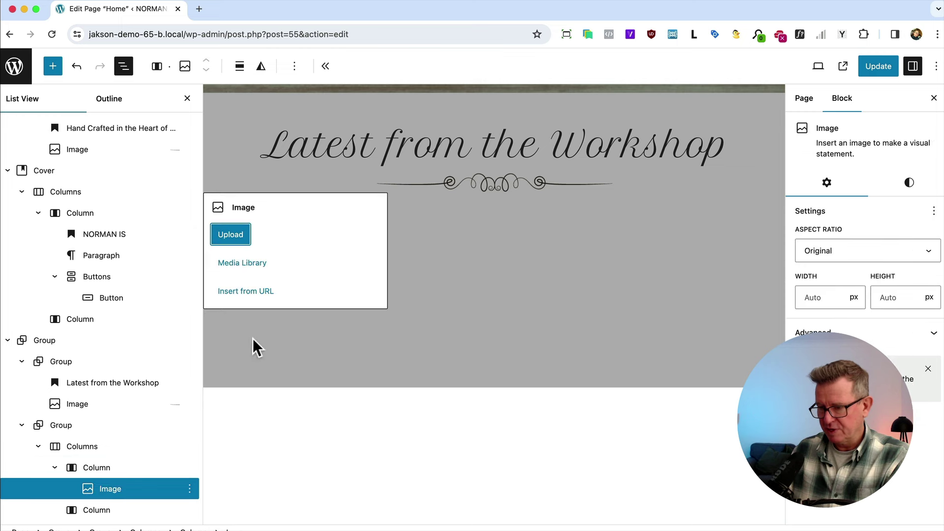
pyautogui.click(238, 264)
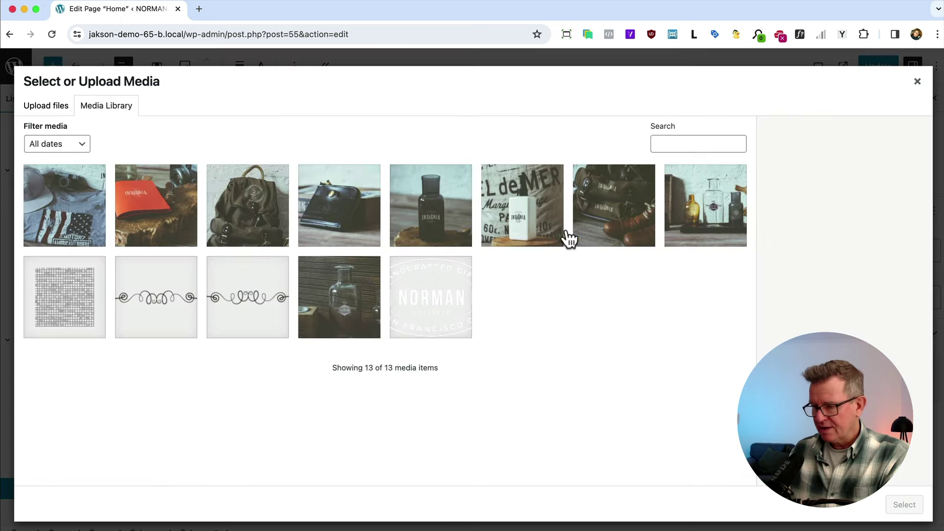
pyautogui.press('super+Tab')
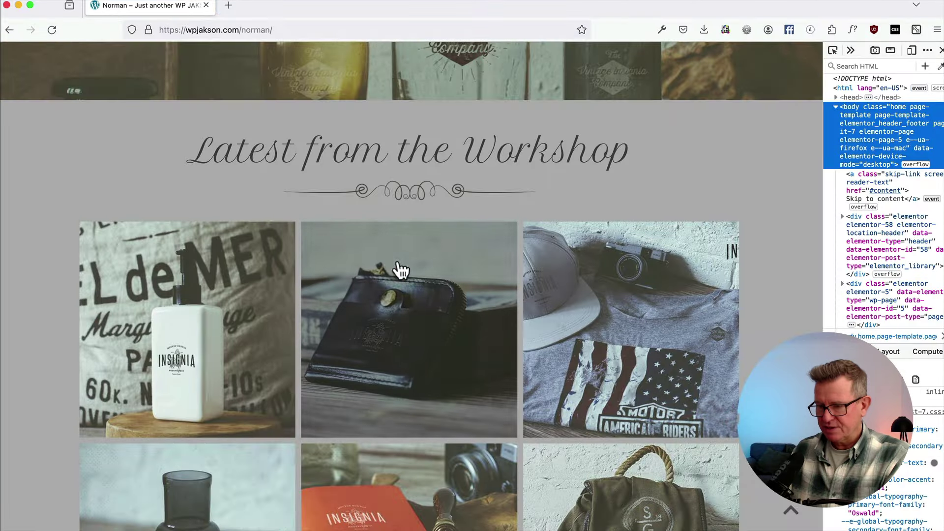
pyautogui.press('super+Tab')
pyautogui.click(522, 222)
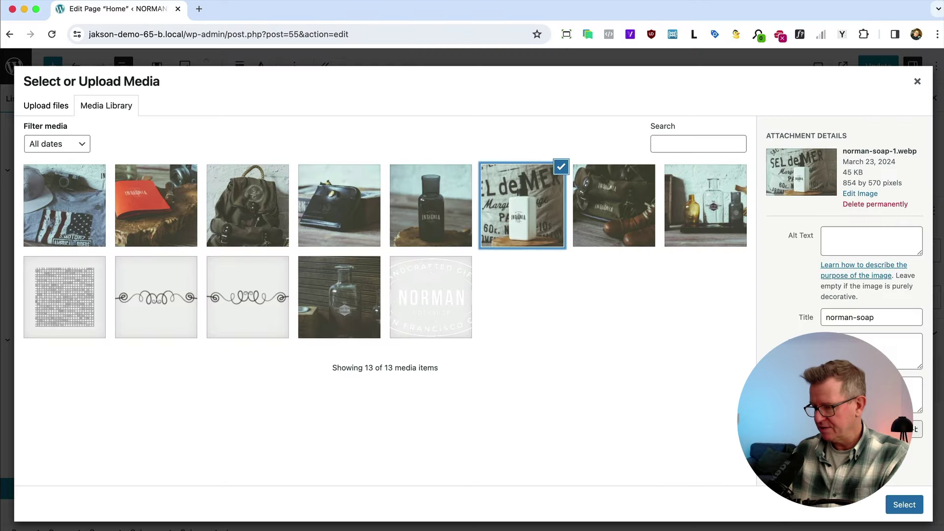
pyautogui.click(904, 504)
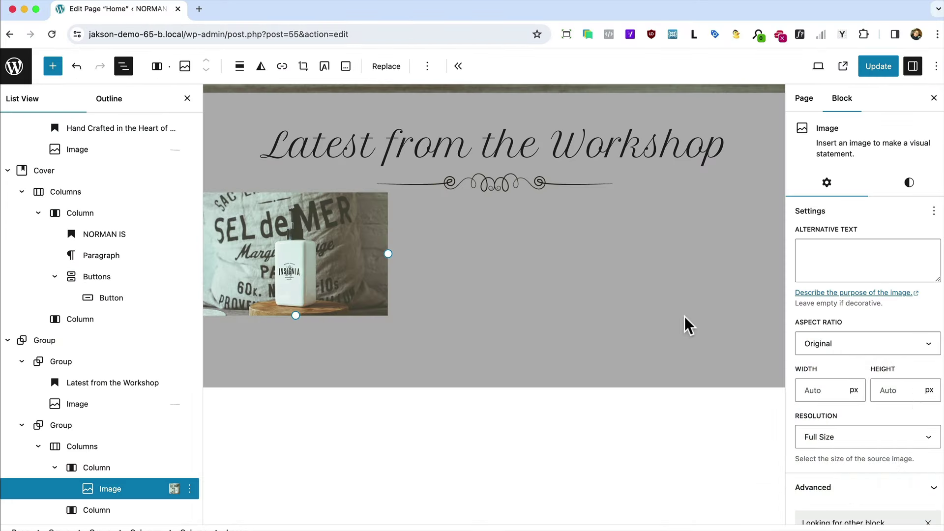
# Step: Set the soap image's aspect ratio to Square - 1:1 and make it expand on click
pyautogui.click(830, 341)
pyautogui.click(828, 362)
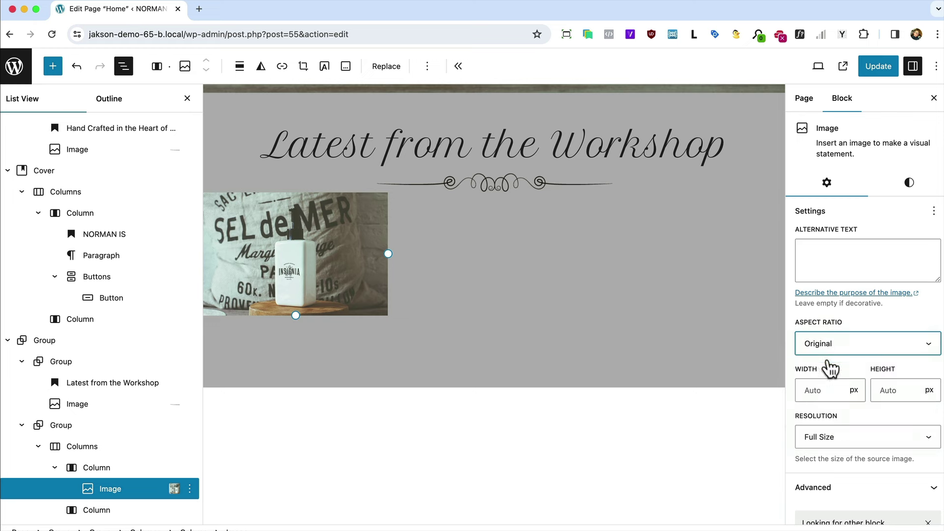
pyautogui.click(282, 66)
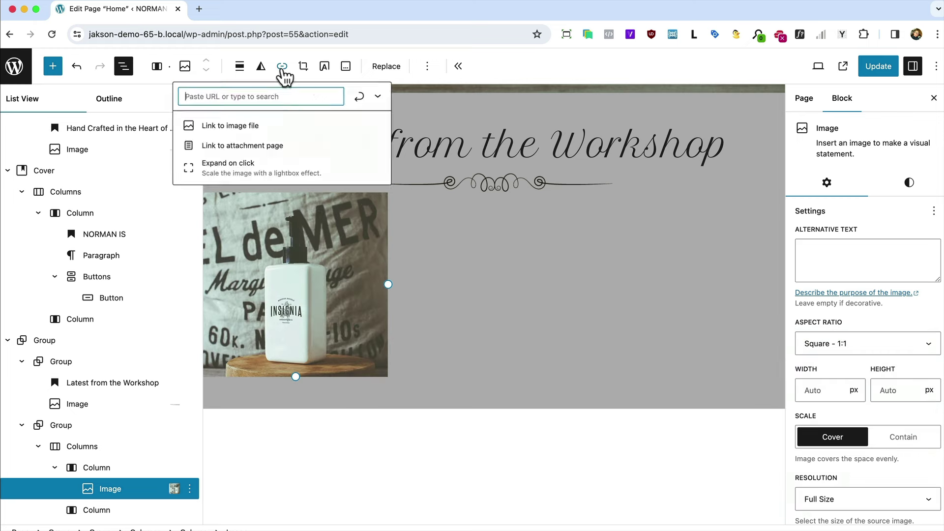
pyautogui.click(219, 175)
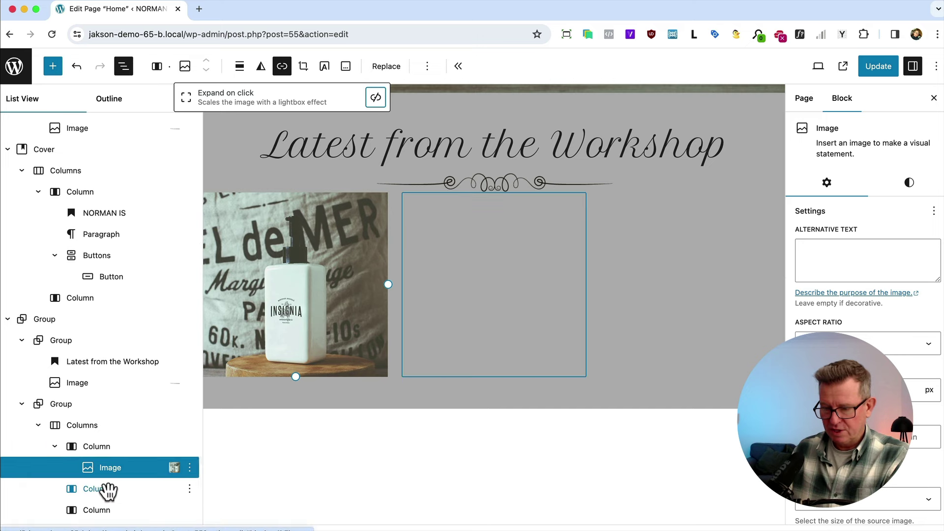
# Step: Delete the two empty columns beside the soap image's column
pyautogui.click(105, 488)
pyautogui.keyDown('shift'); pyautogui.click(98, 511); pyautogui.keyUp('shift')
pyautogui.press('Delete')
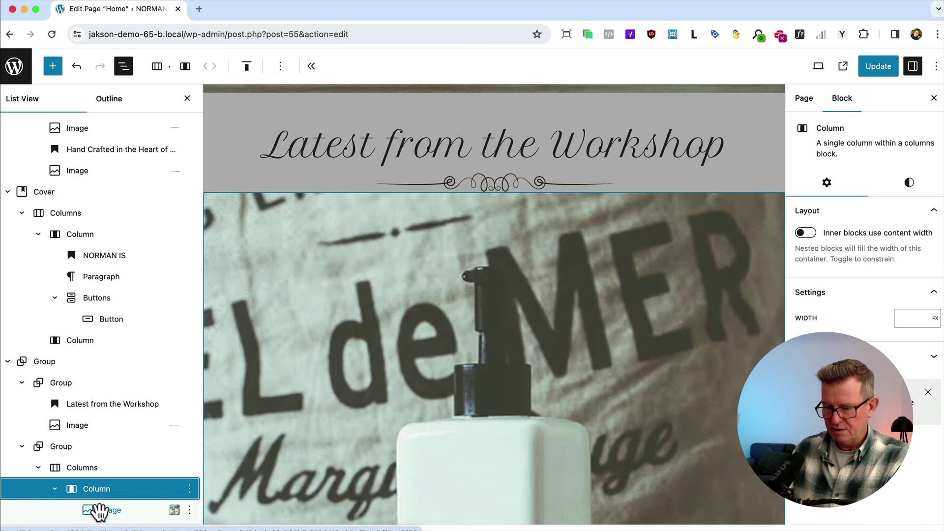
# Step: Duplicate the soap image's column twice to fill a row of three columns
pyautogui.rightClick(112, 487)
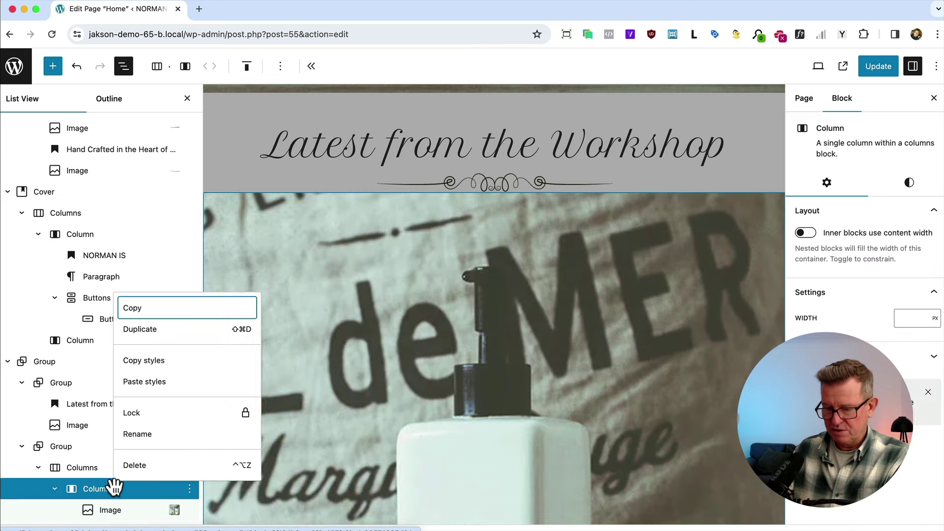
pyautogui.click(160, 342)
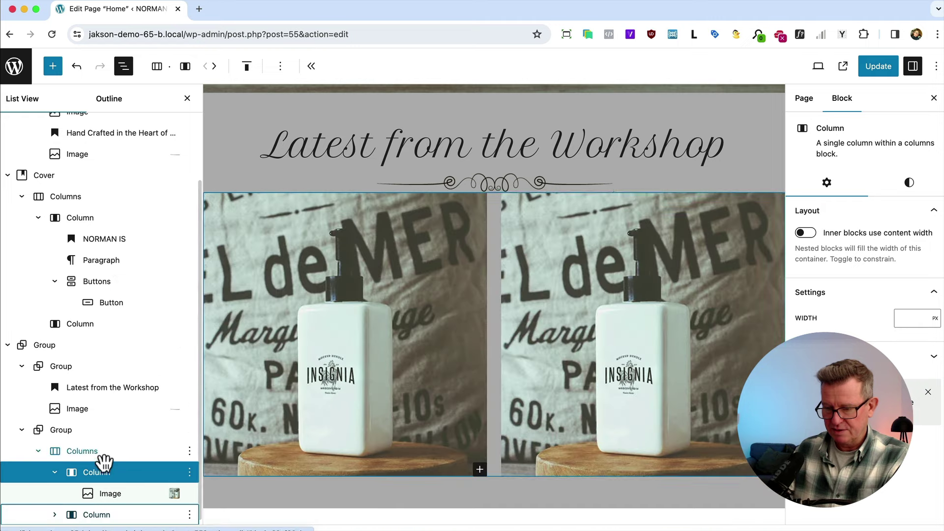
pyautogui.rightClick(100, 473)
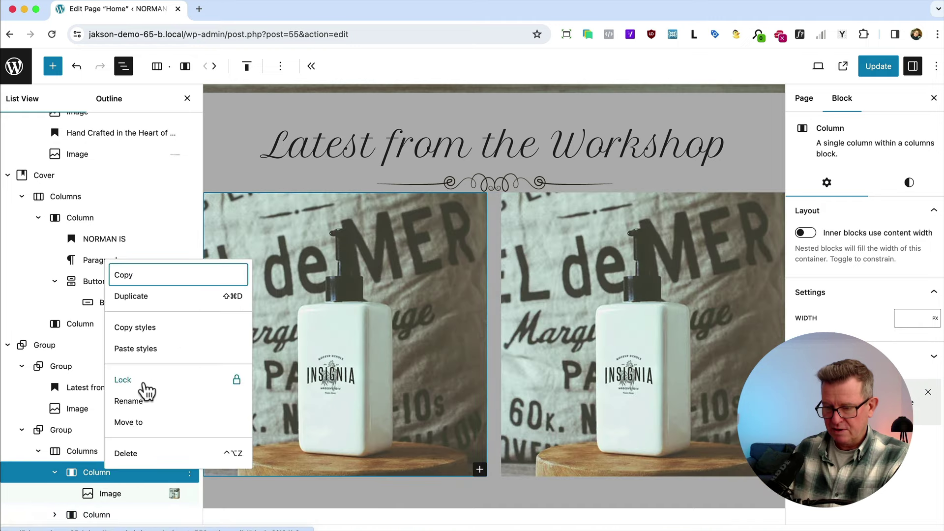
pyautogui.click(163, 301)
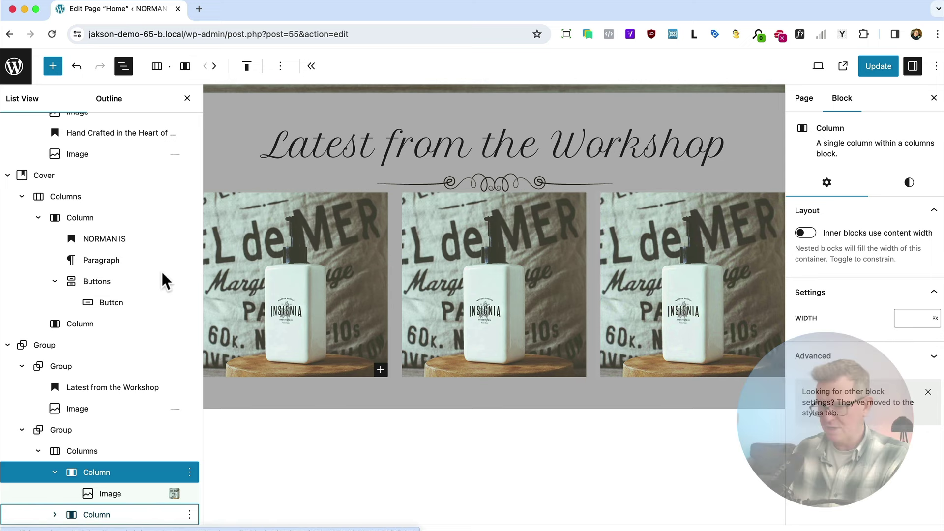
# Step: Increase the vertical margin of the Columns block holding the three soap images
pyautogui.click(82, 451)
pyautogui.click(902, 194)
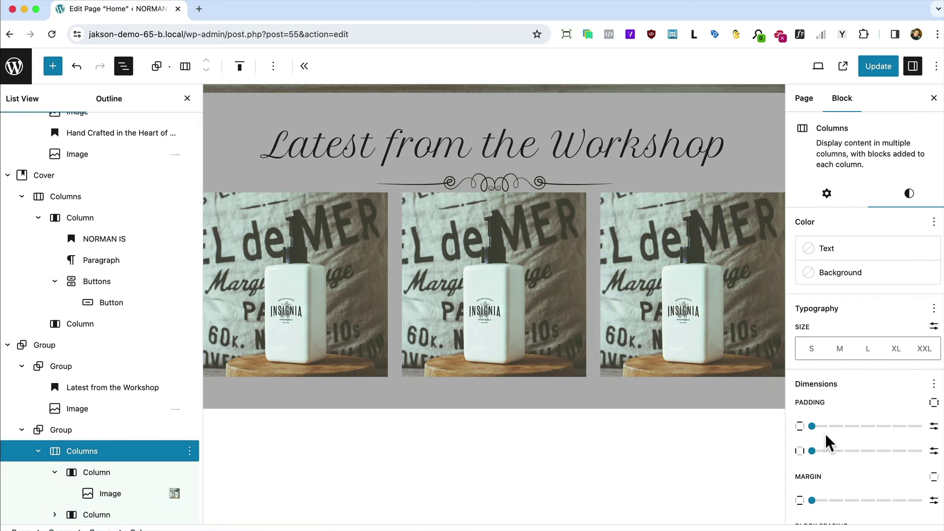
pyautogui.moveTo(812, 499); pyautogui.dragTo(890, 500)
# Step: Replace the middle column's soap image with the dark Insignia bottle photo from the media library
pyautogui.click(403, 270)
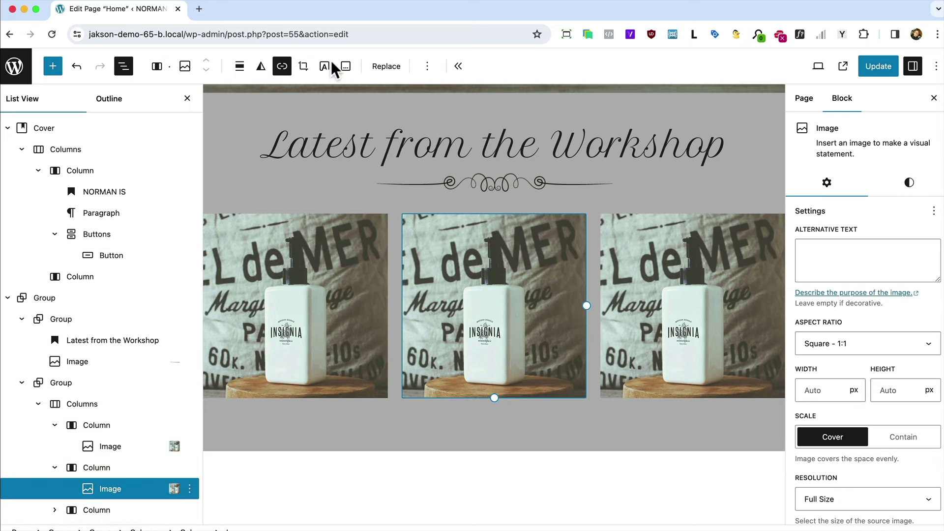
pyautogui.click(386, 69)
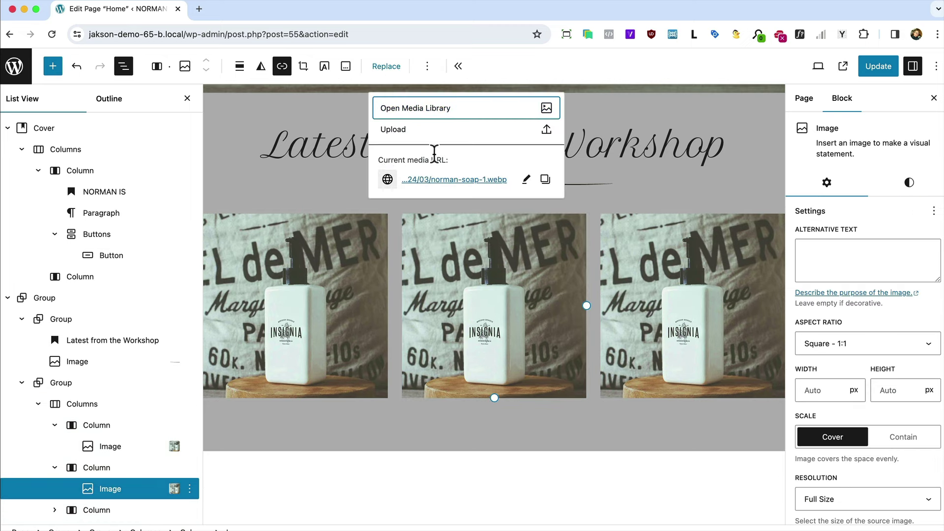
pyautogui.click(415, 109)
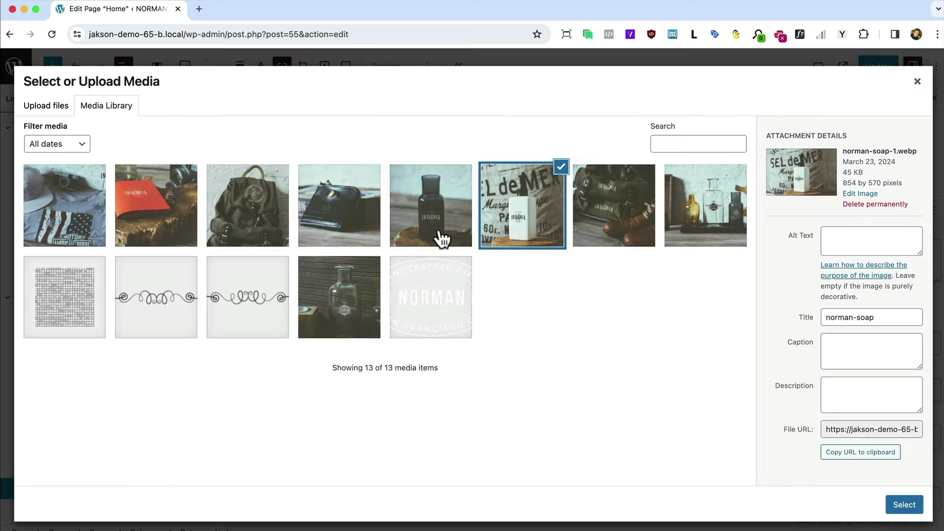
pyautogui.click(425, 216)
pyautogui.click(904, 504)
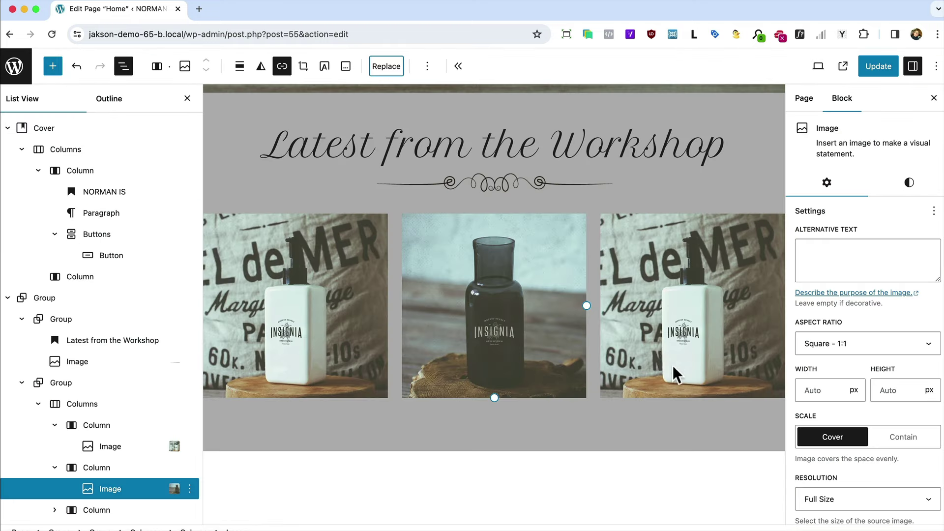
# Step: Replace the third column's soap image with the black wallet photo from the media library
pyautogui.click(698, 367)
pyautogui.click(385, 69)
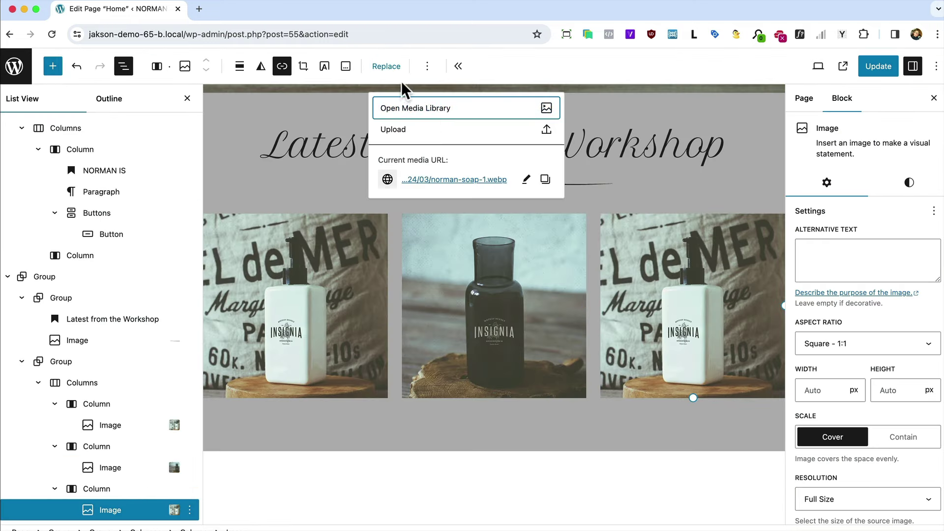
pyautogui.click(401, 106)
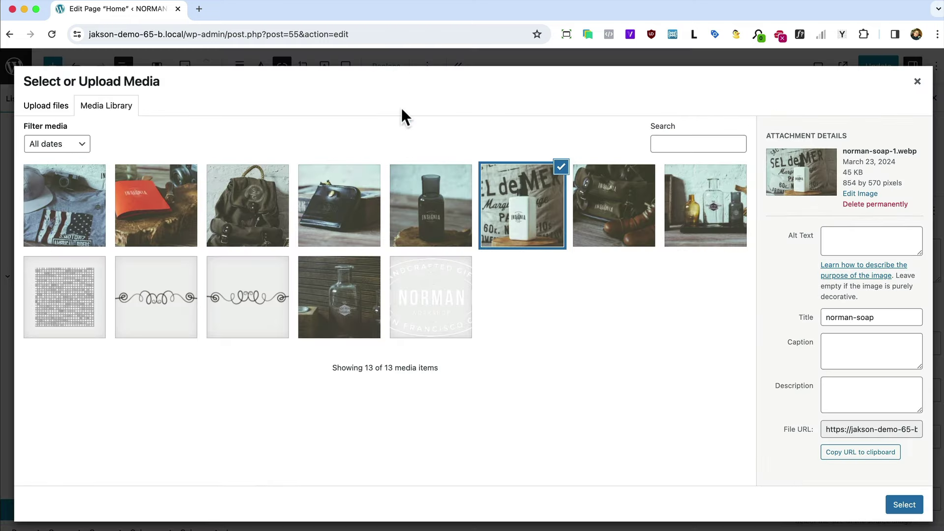
pyautogui.click(347, 212)
pyautogui.click(904, 504)
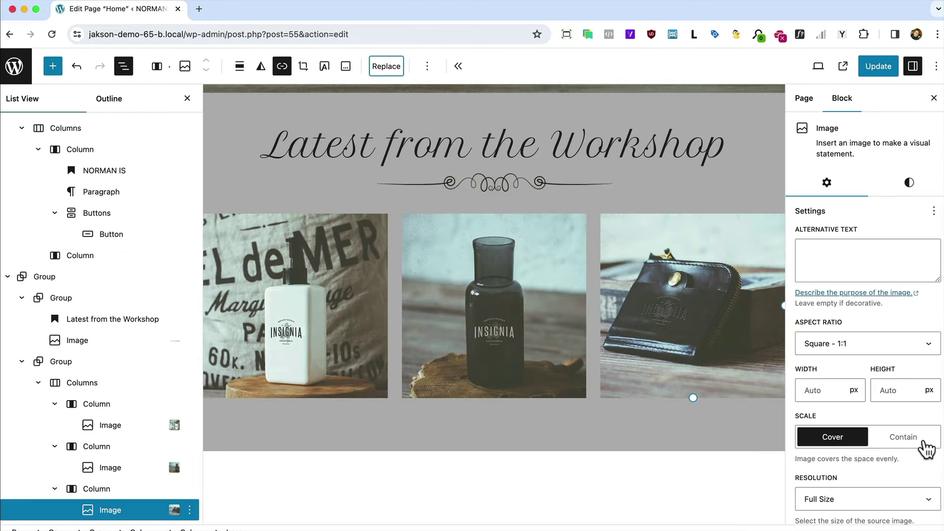
# Step: Save the page and check the three-image row on the live homepage in Firefox
pyautogui.click(878, 66)
pyautogui.press('super+Tab')
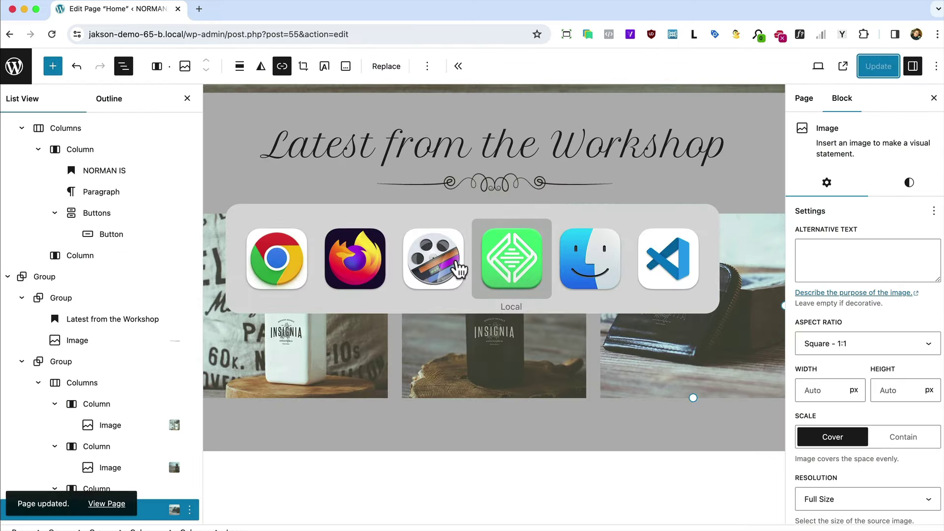
pyautogui.click(362, 243)
pyautogui.scroll(-3, 364, 279)
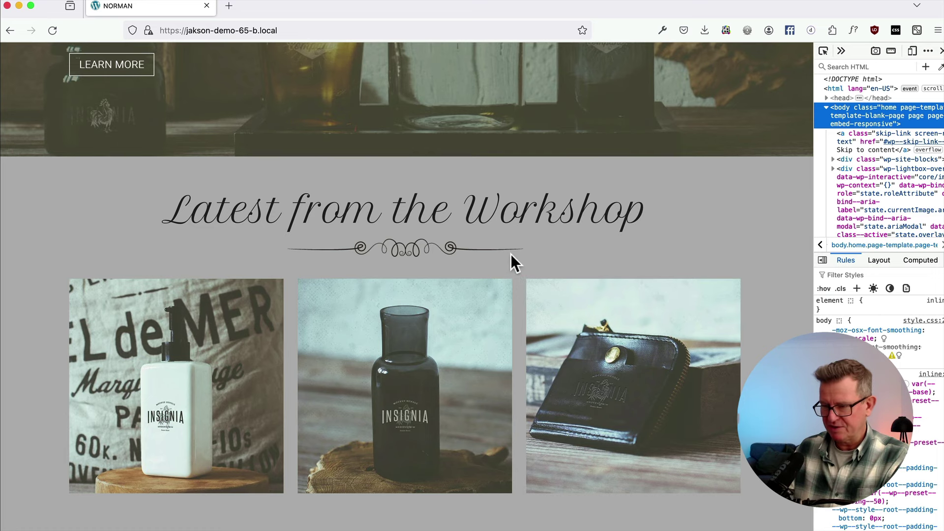
pyautogui.scroll(5, 510, 254)
pyautogui.scroll(-5, 510, 253)
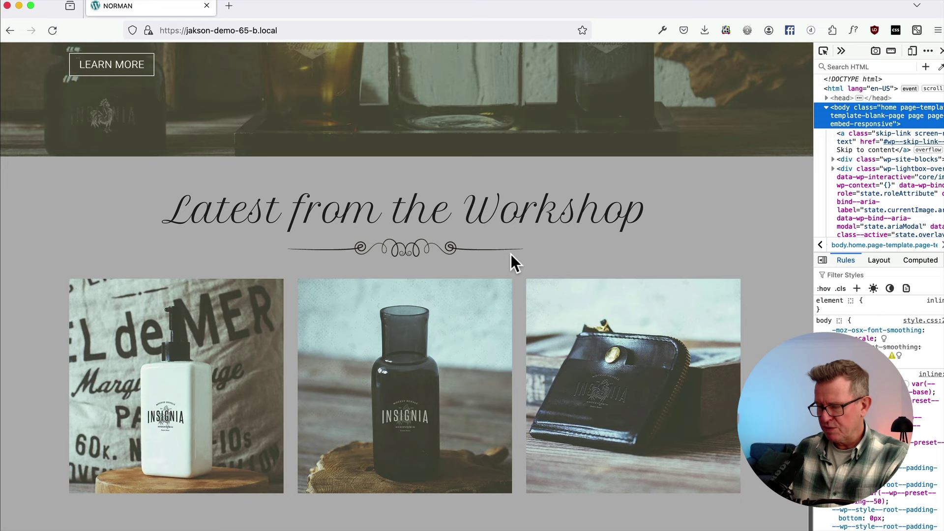
# Step: Return to the editor in Chrome, collapse the earlier sections in the block outline, and duplicate the three-image Columns block
pyautogui.press('super+Tab')
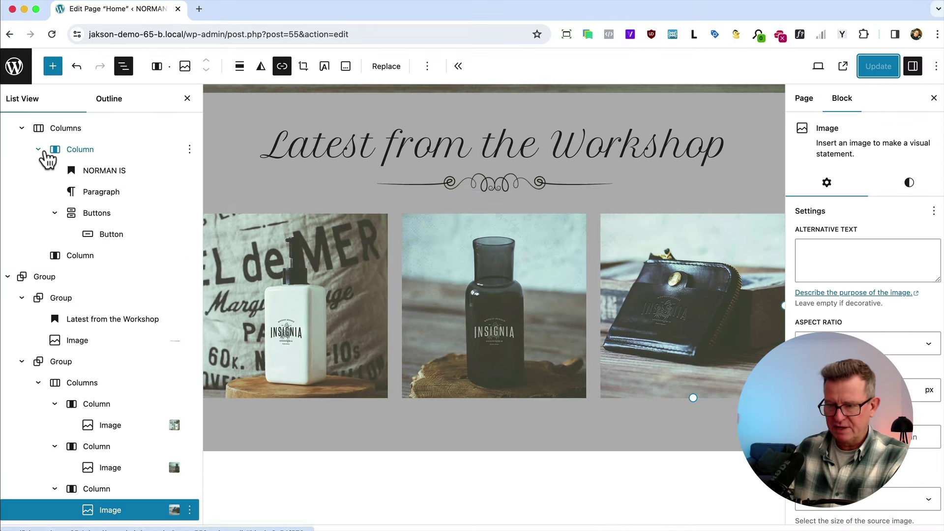
pyautogui.scroll(3, 44, 153)
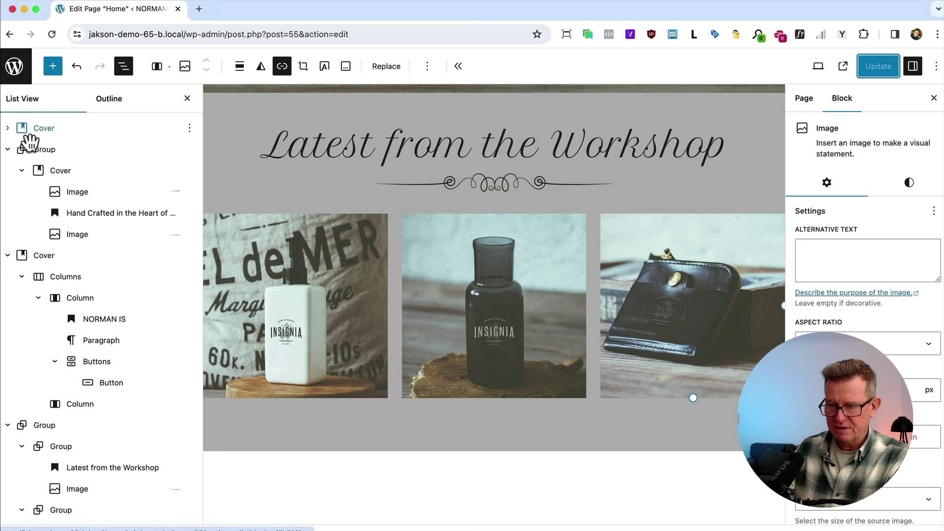
pyautogui.click(8, 150)
pyautogui.click(8, 170)
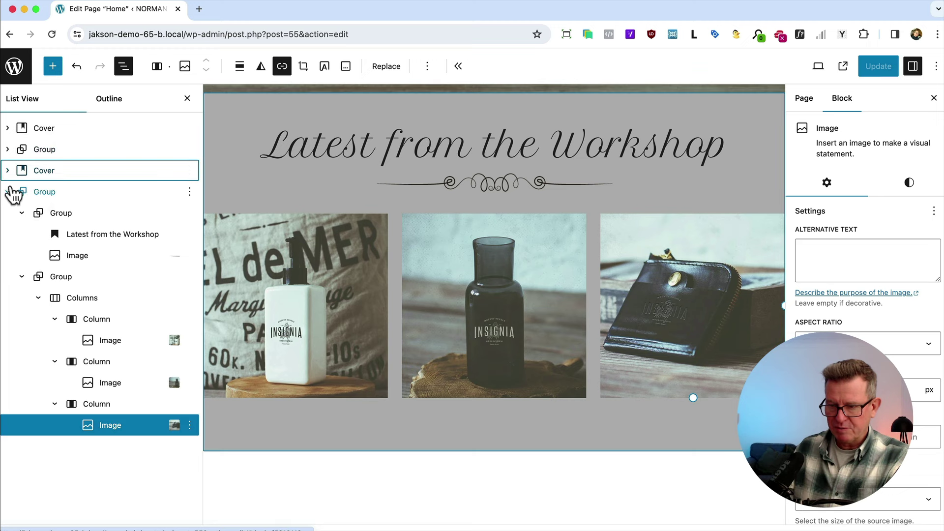
pyautogui.click(8, 192)
pyautogui.click(8, 193)
pyautogui.click(82, 294)
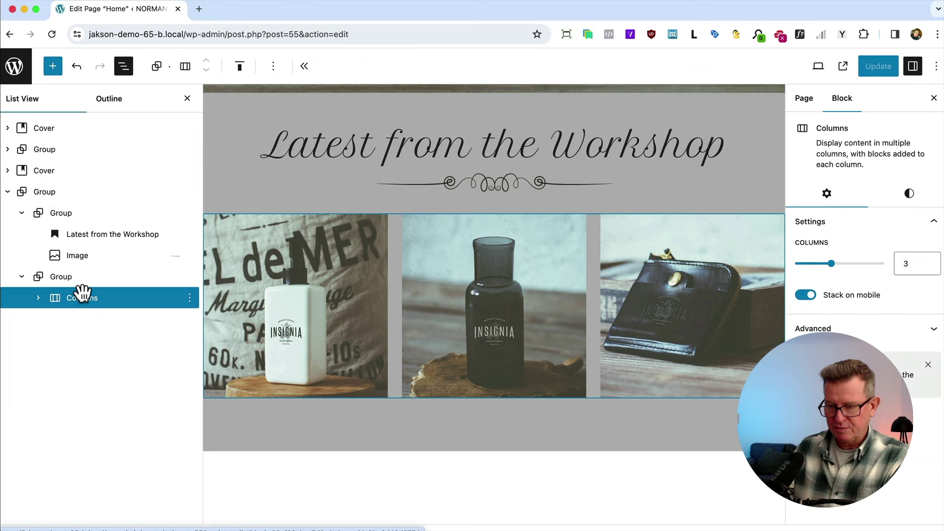
pyautogui.rightClick(81, 295)
pyautogui.click(137, 343)
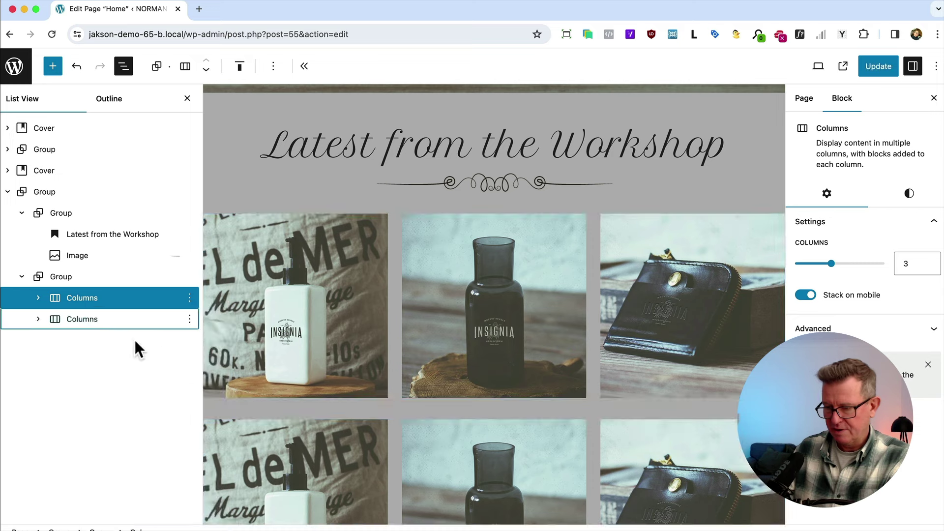
# Step: Replace the second row's first two images with the backpack and red notebook photos from the media library
pyautogui.scroll(-10, 416, 405)
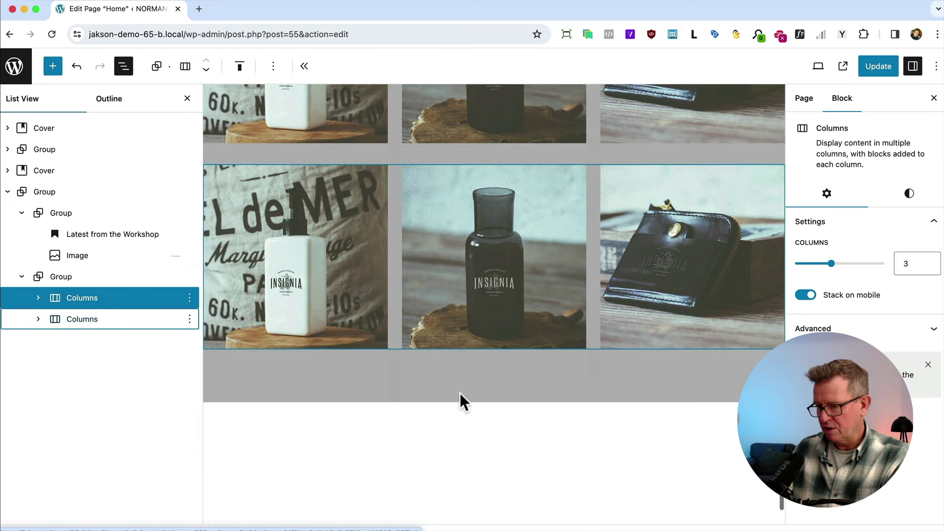
pyautogui.click(354, 236)
pyautogui.click(375, 74)
pyautogui.click(403, 97)
pyautogui.click(241, 211)
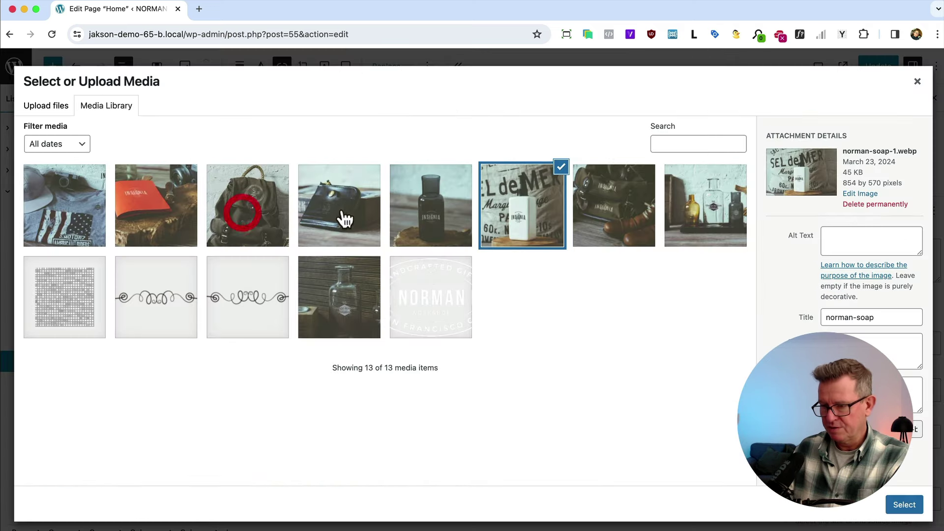
pyautogui.click(894, 501)
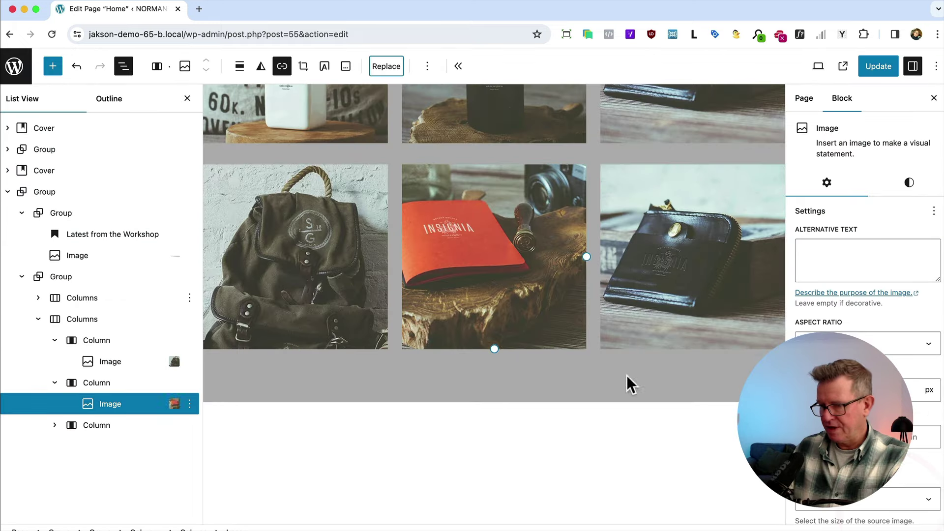
# Step: Replace the second row's wallet image with the norman-t-shirt photo from the media library
pyautogui.click(619, 334)
pyautogui.click(386, 66)
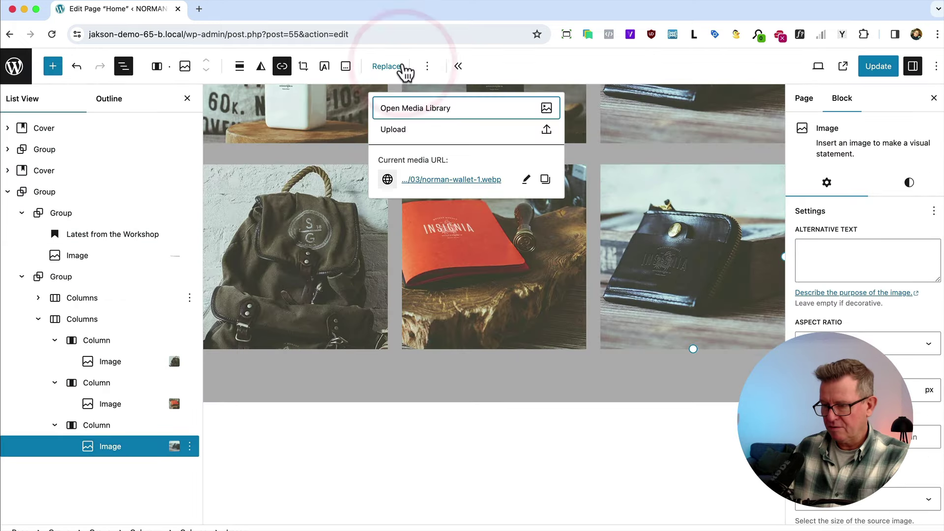
pyautogui.click(379, 117)
pyautogui.click(77, 225)
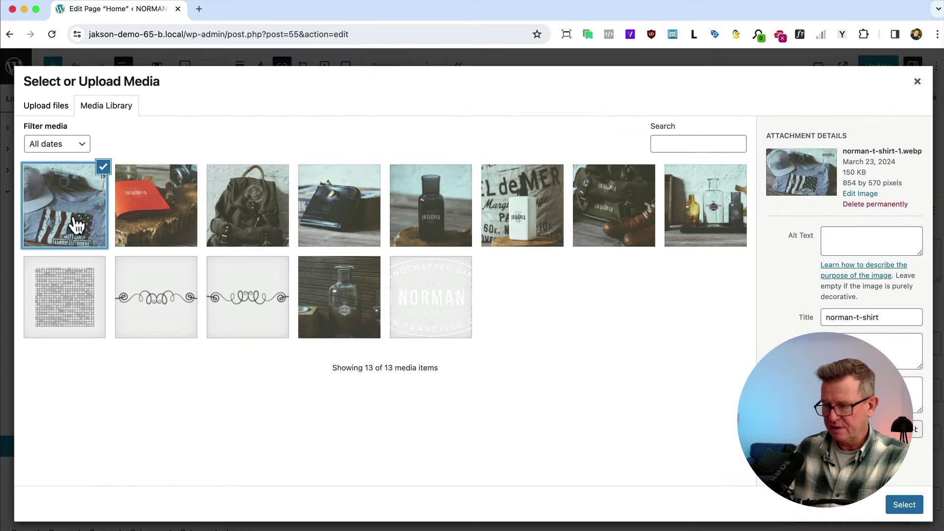
pyautogui.click(897, 505)
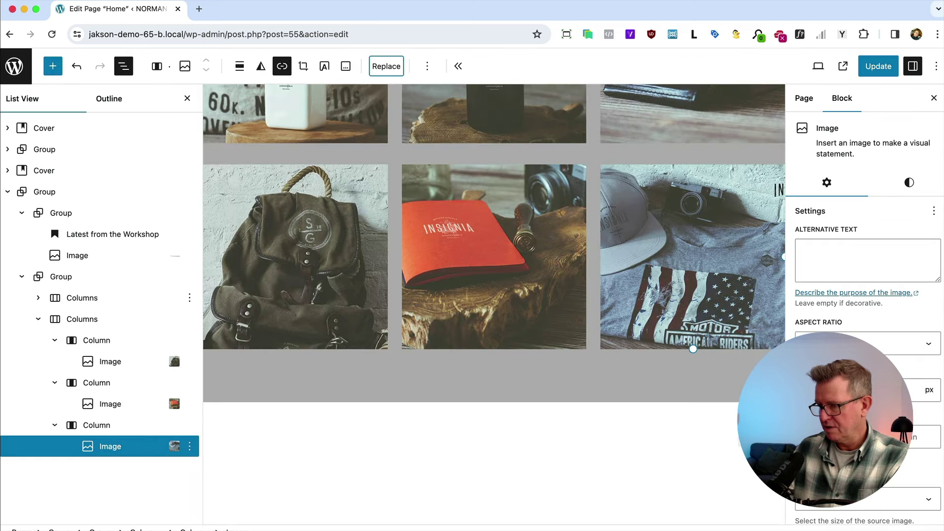
# Step: Save the page, reload the live homepage in Firefox, and test the soap image's expand-on-click view
pyautogui.click(884, 65)
pyautogui.press('super+Tab')
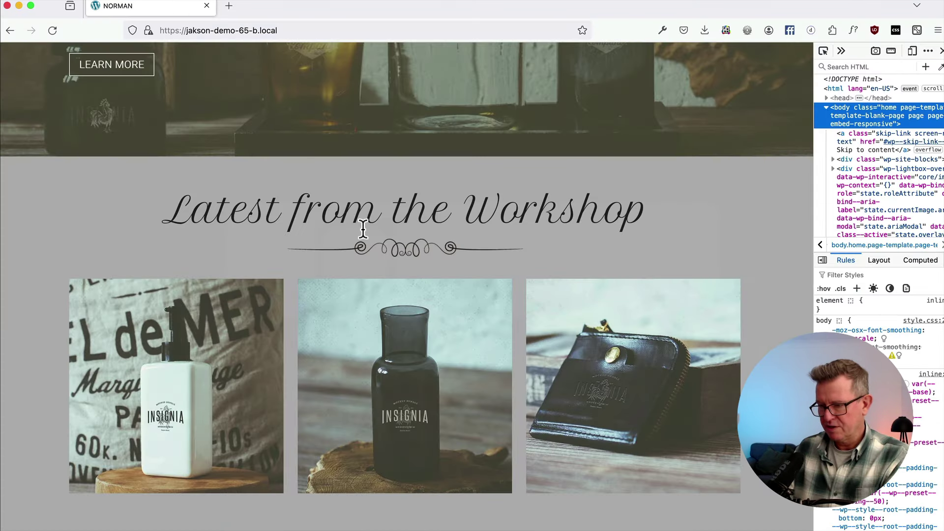
pyautogui.press('super+r')
pyautogui.scroll(-3, 236, 274)
pyautogui.click(197, 254)
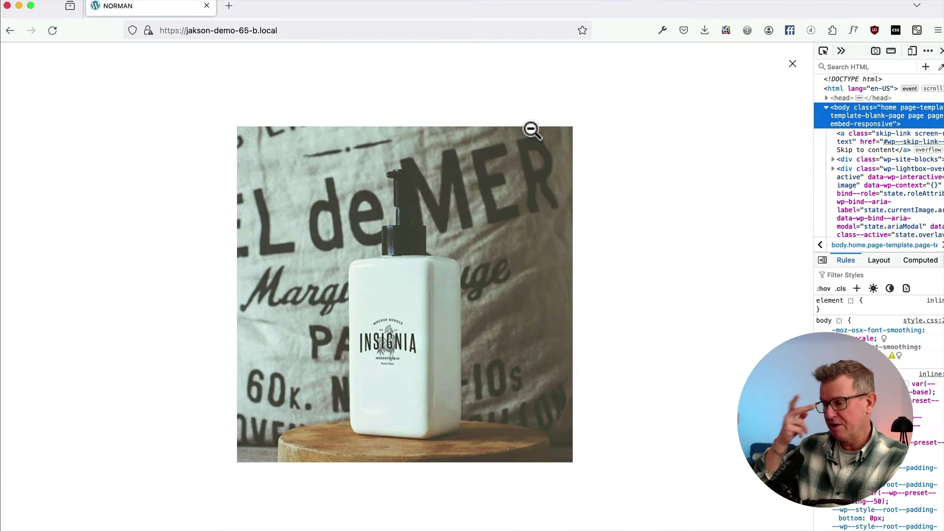
pyautogui.click(531, 131)
# Step: Examine the Latest from the Workshop grid and what follows it on the Norman reference page
pyautogui.scroll(-2, 433, 138)
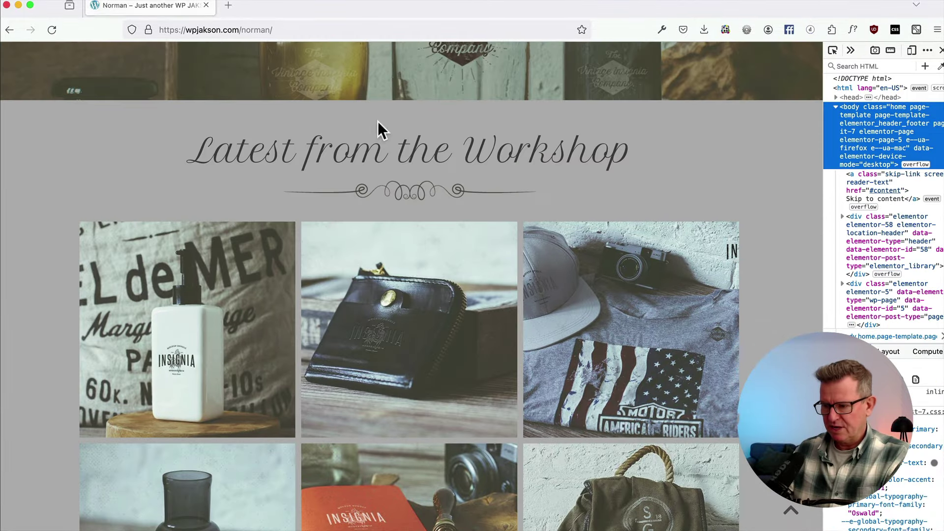
pyautogui.scroll(-10, 411, 274)
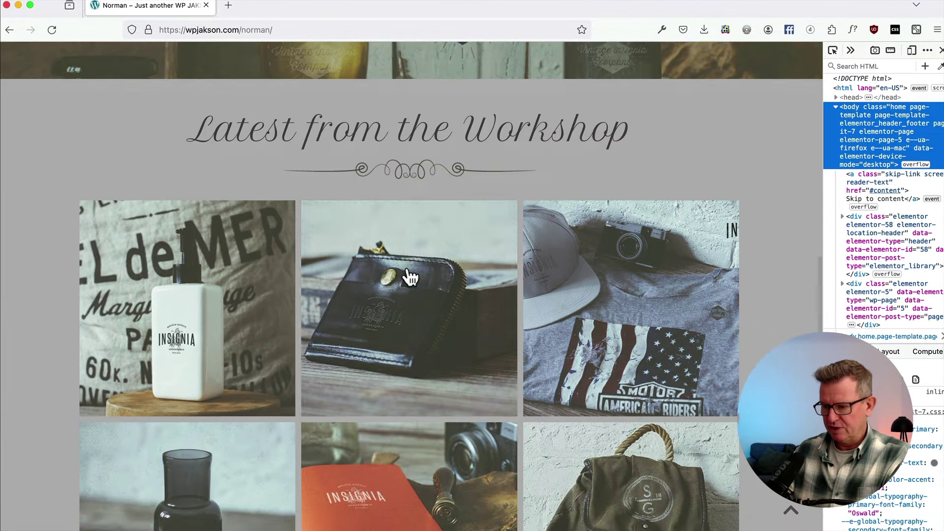
pyautogui.scroll(-2, 411, 274)
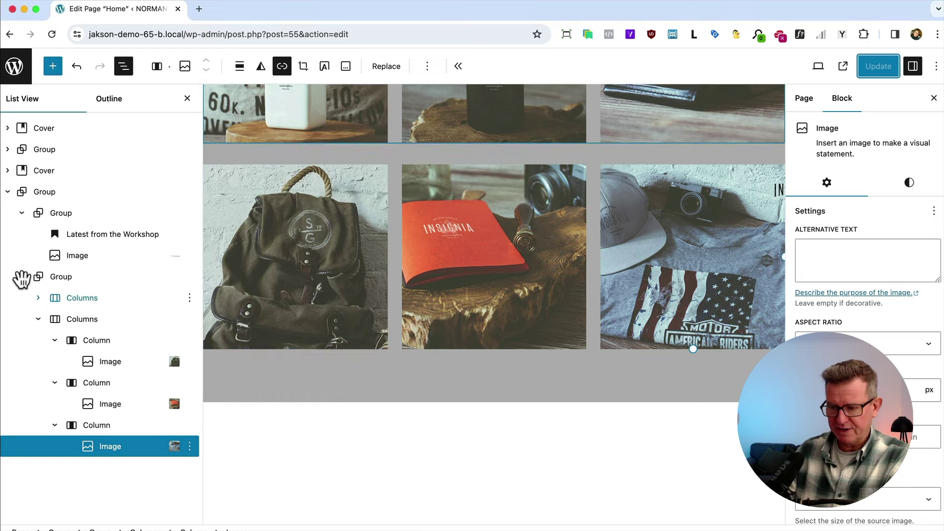
# Step: Insert a new Group block directly after the image grid's group in the Latest from the Workshop section
pyautogui.click(21, 212)
pyautogui.click(22, 234)
pyautogui.click(74, 234)
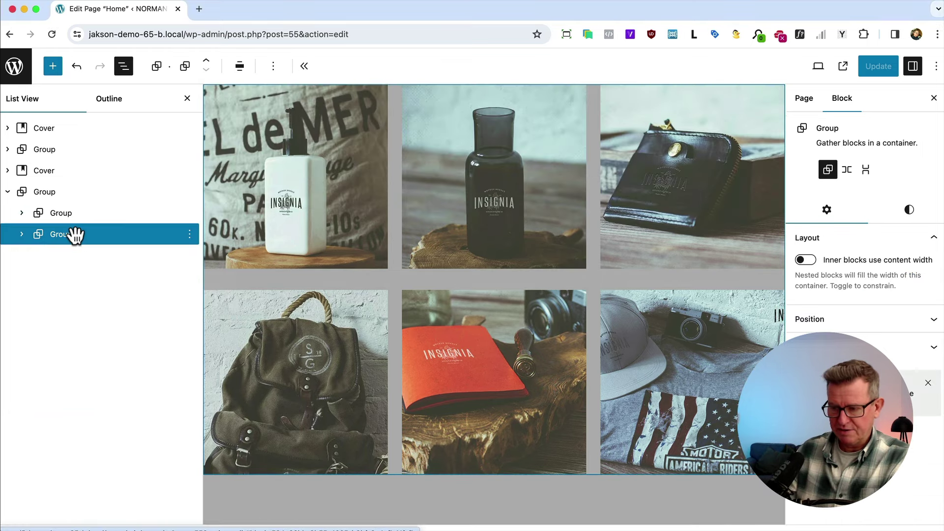
pyautogui.rightClick(74, 234)
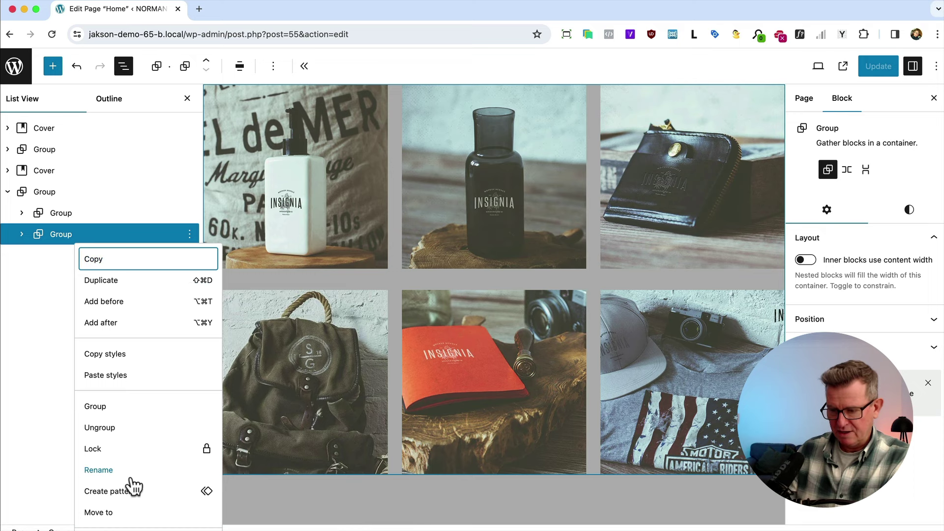
pyautogui.press('super+alt+y')
pyautogui.write('/g')
pyautogui.press('Down')
pyautogui.press('Return')
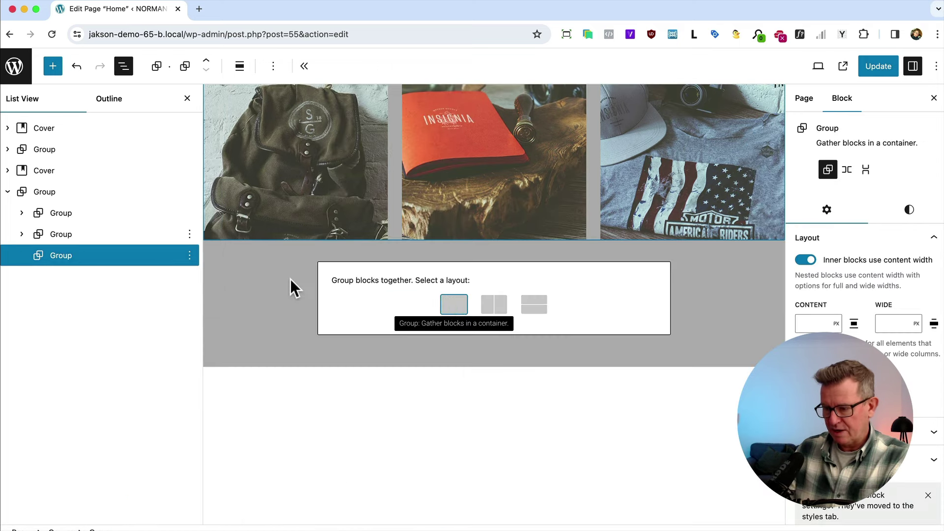
# Step: Give the new group a Row layout and transform it into a Columns block
pyautogui.click(493, 303)
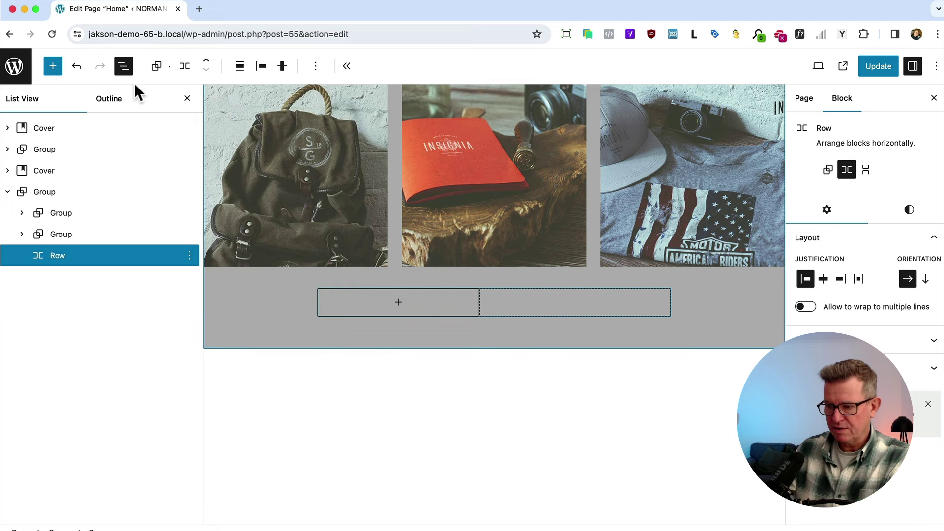
pyautogui.click(185, 67)
pyautogui.click(216, 190)
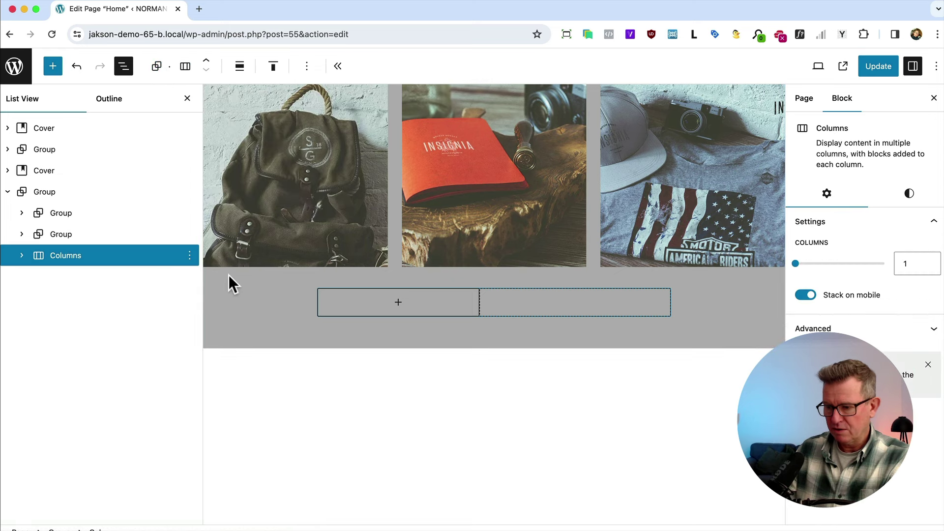
# Step: Delete the nested Row from the new Columns block and duplicate its empty column twice to make three columns
pyautogui.click(22, 255)
pyautogui.click(92, 298)
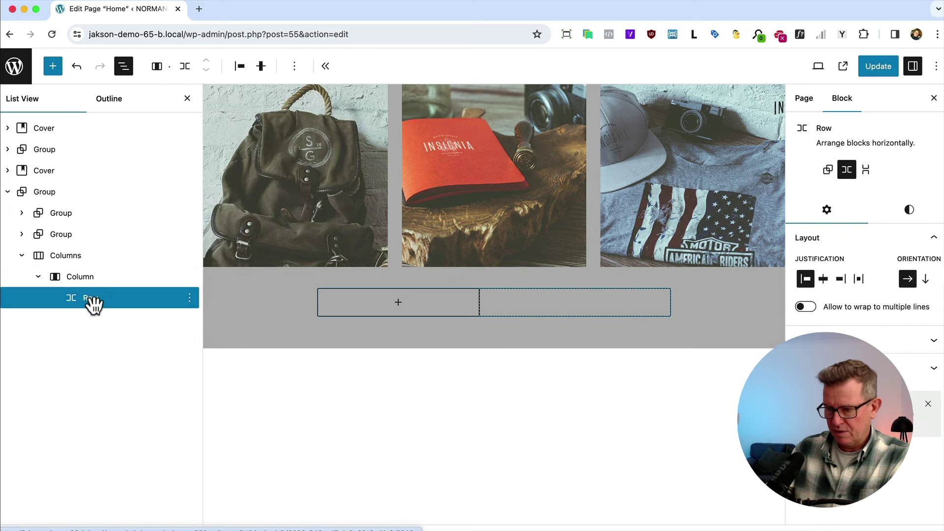
pyautogui.press('BackSpace')
pyautogui.rightClick(111, 279)
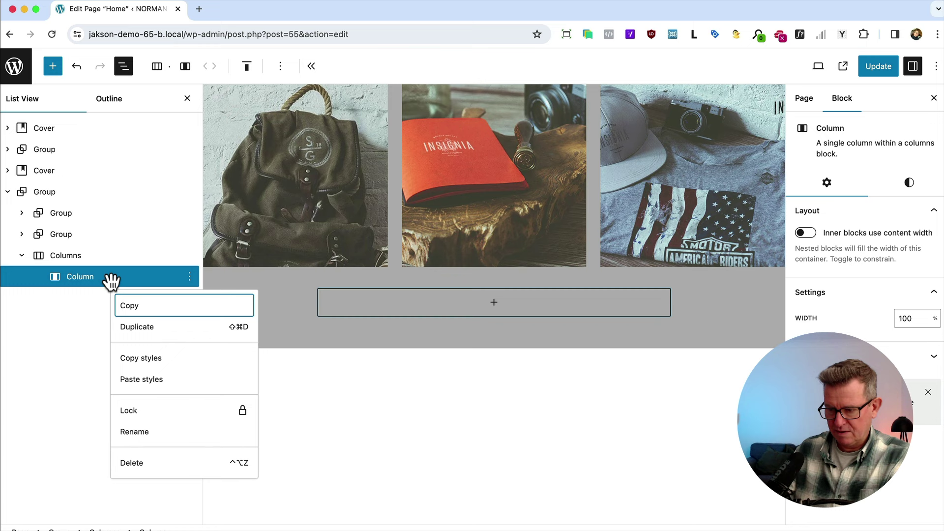
pyautogui.click(139, 326)
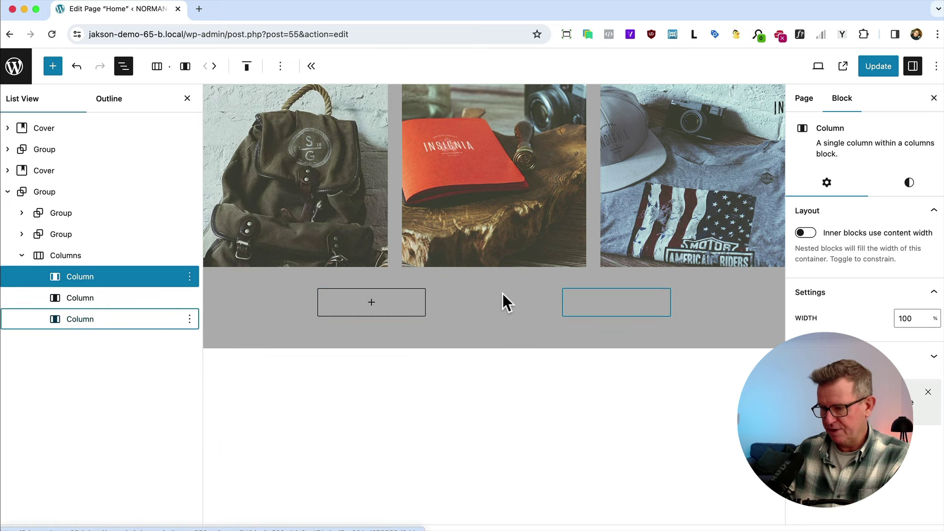
# Step: Widen the three-column Columns block to match the width of the image grid above and update the page
pyautogui.click(93, 254)
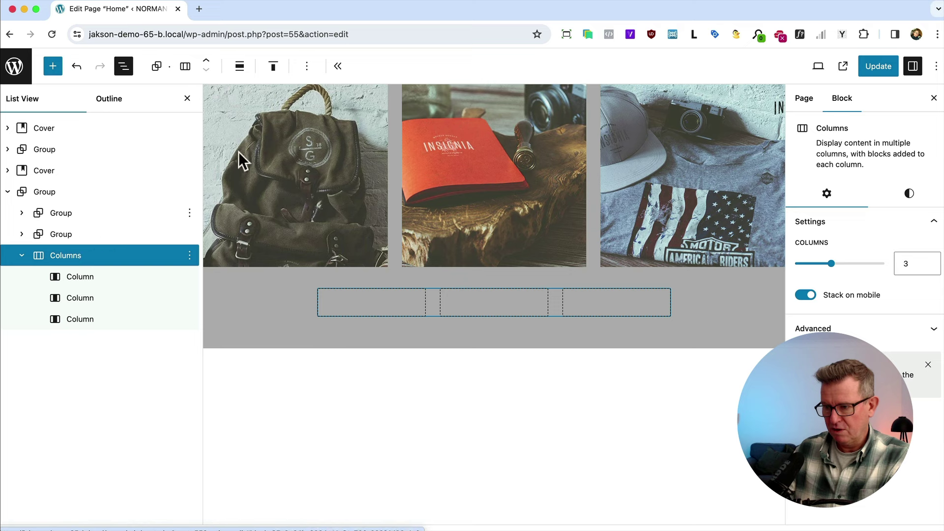
pyautogui.click(240, 66)
pyautogui.click(278, 154)
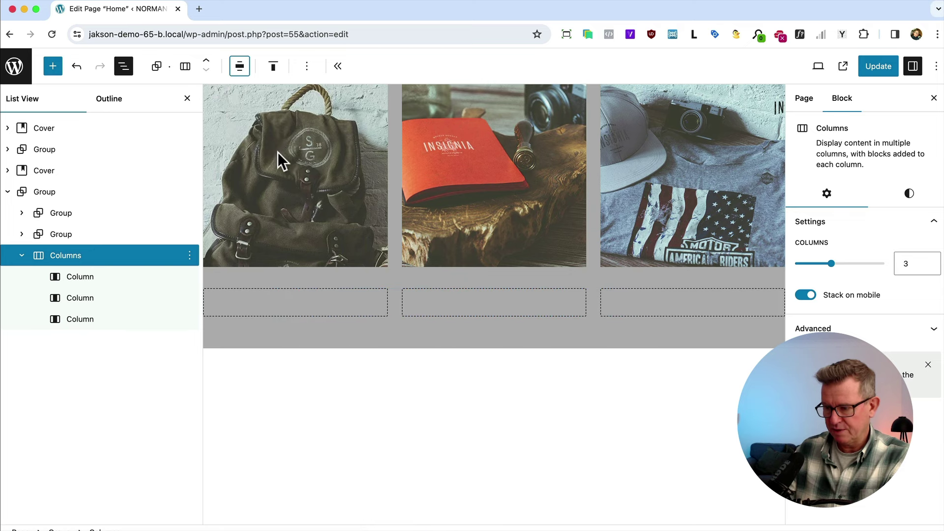
pyautogui.click(190, 100)
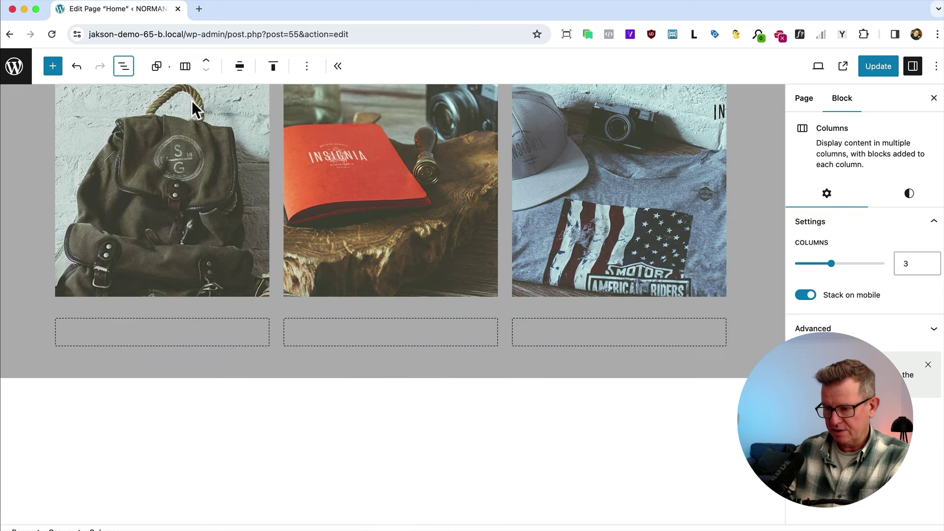
pyautogui.click(123, 66)
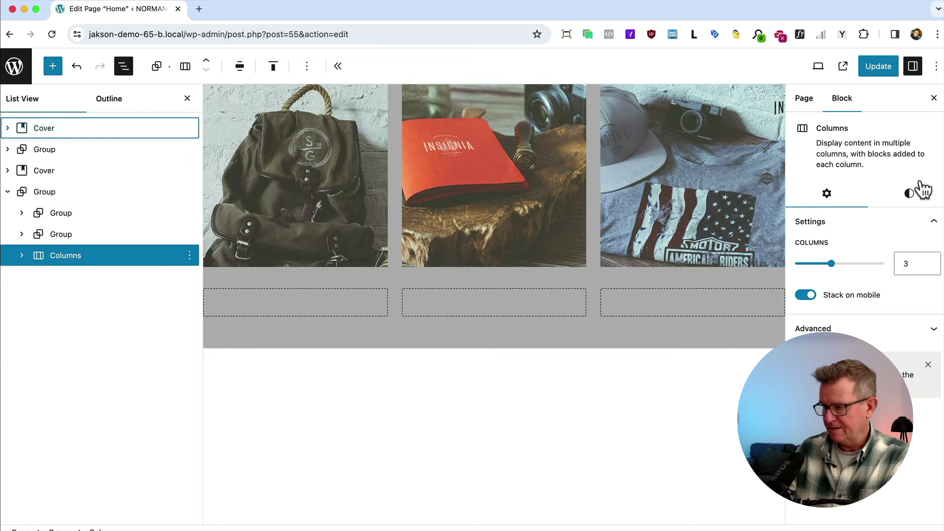
pyautogui.click(865, 66)
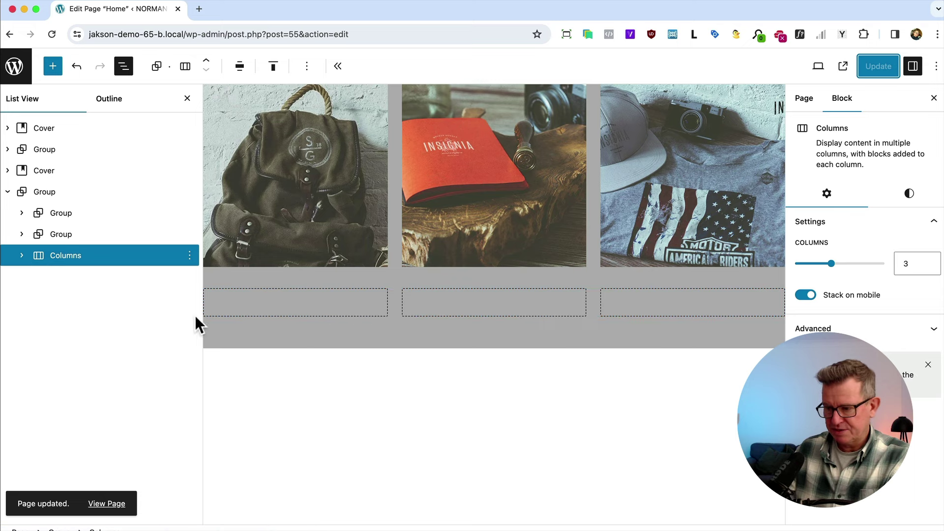
# Step: Set the width of the first and third columns in the new Columns block to 10%
pyautogui.click(30, 249)
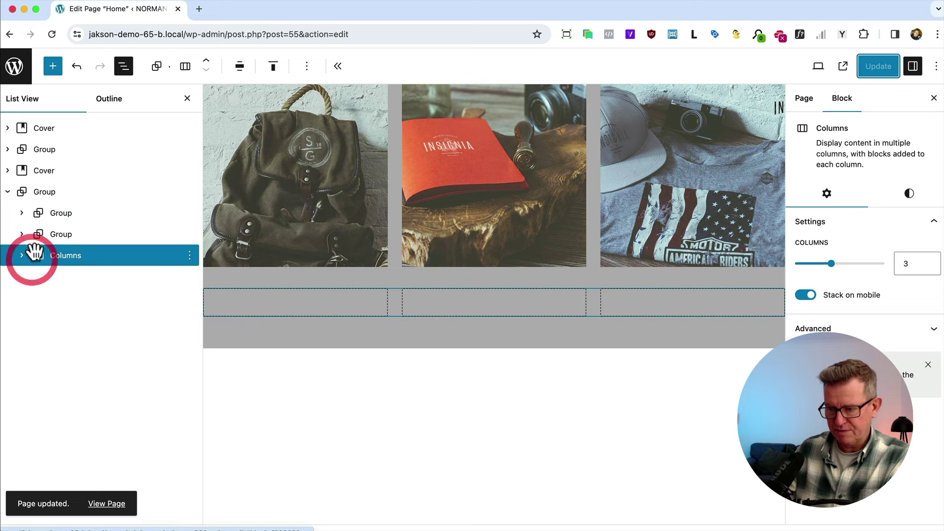
pyautogui.click(25, 257)
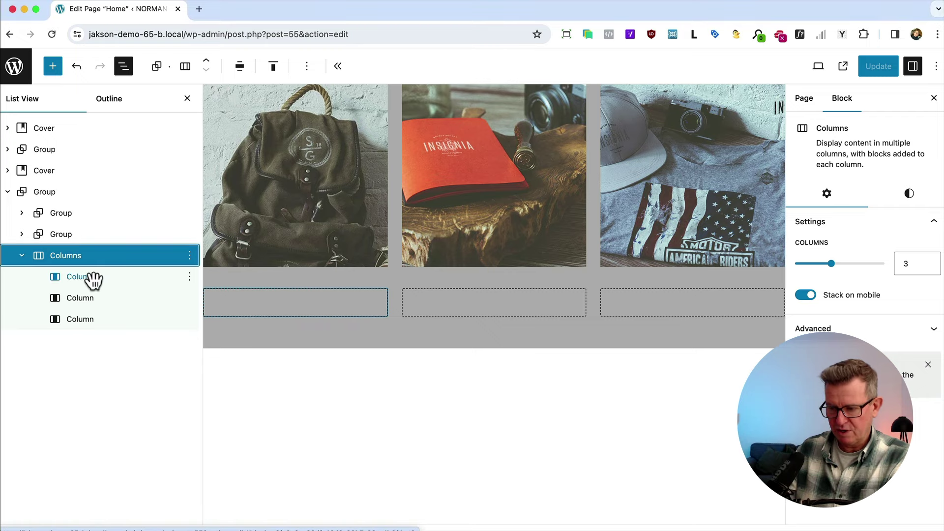
pyautogui.click(93, 277)
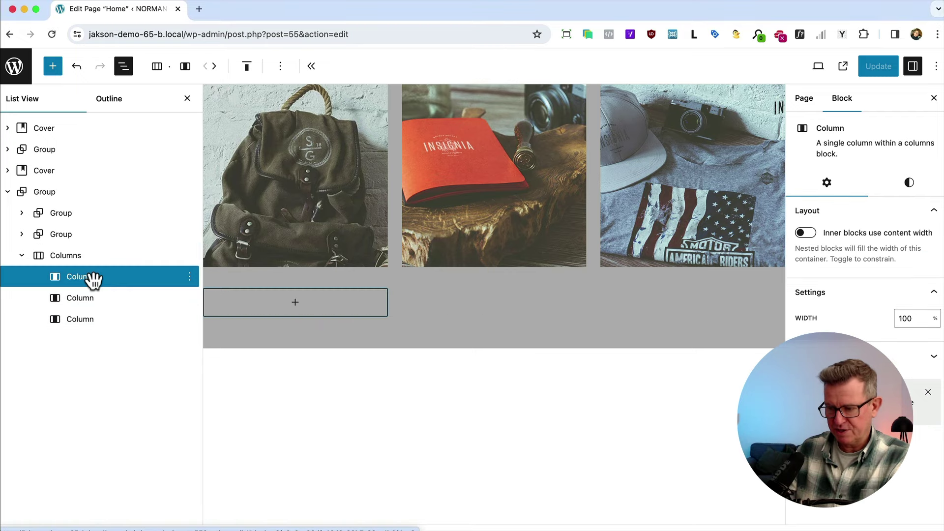
pyautogui.doubleClick(901, 315)
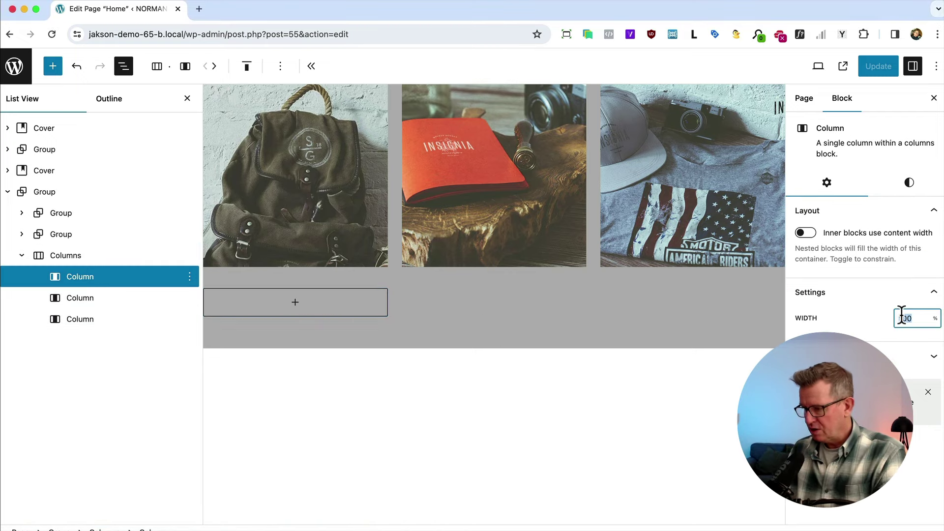
pyautogui.write('1')
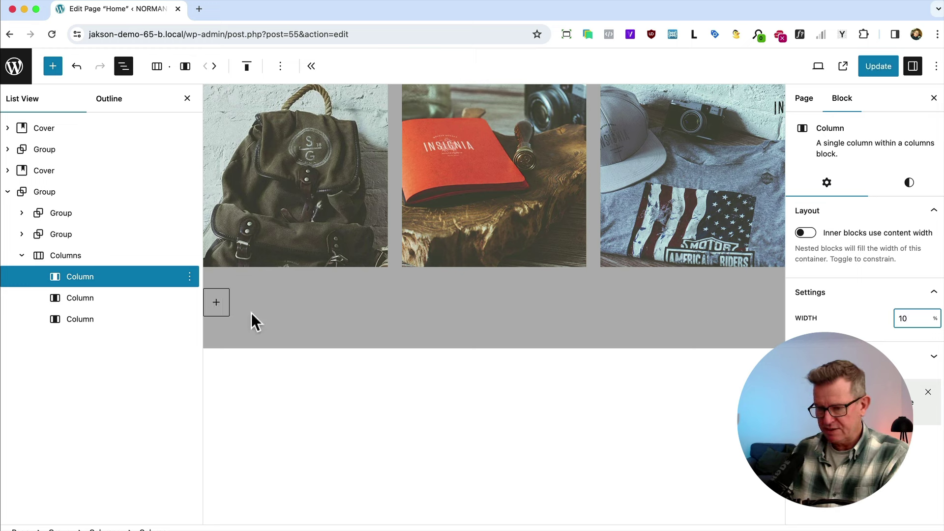
pyautogui.click(81, 319)
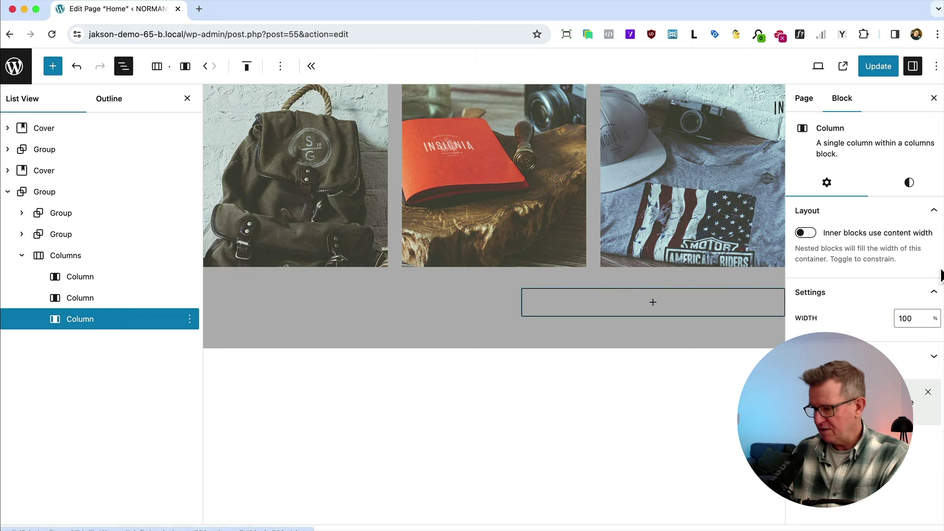
pyautogui.doubleClick(903, 318)
pyautogui.write('1')
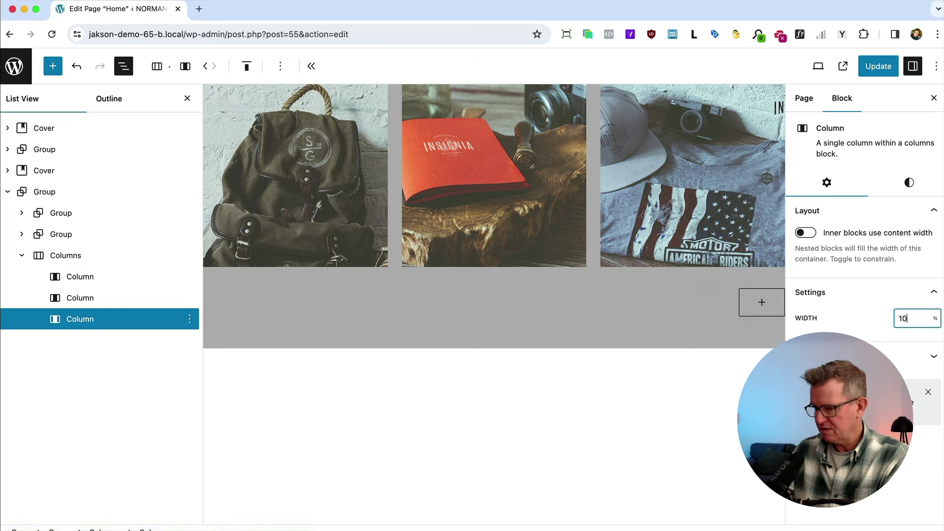
pyautogui.click(375, 341)
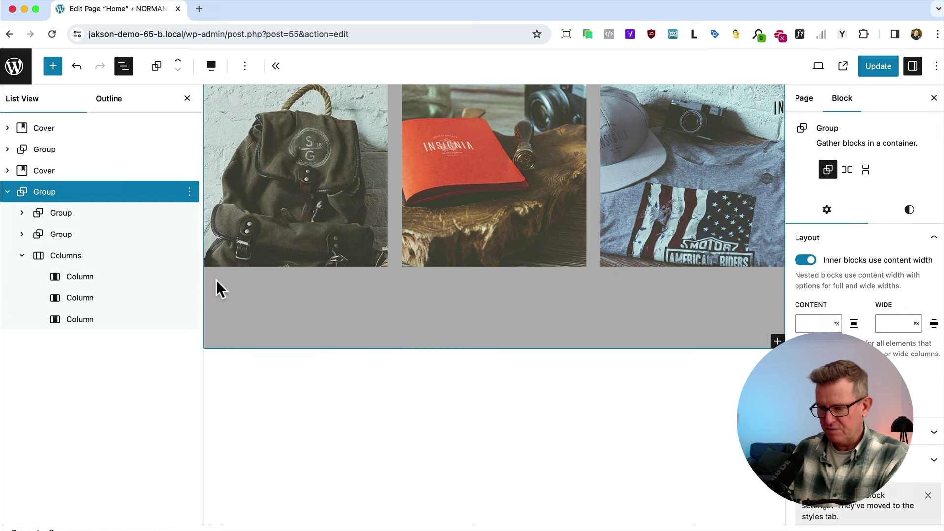
pyautogui.click(74, 255)
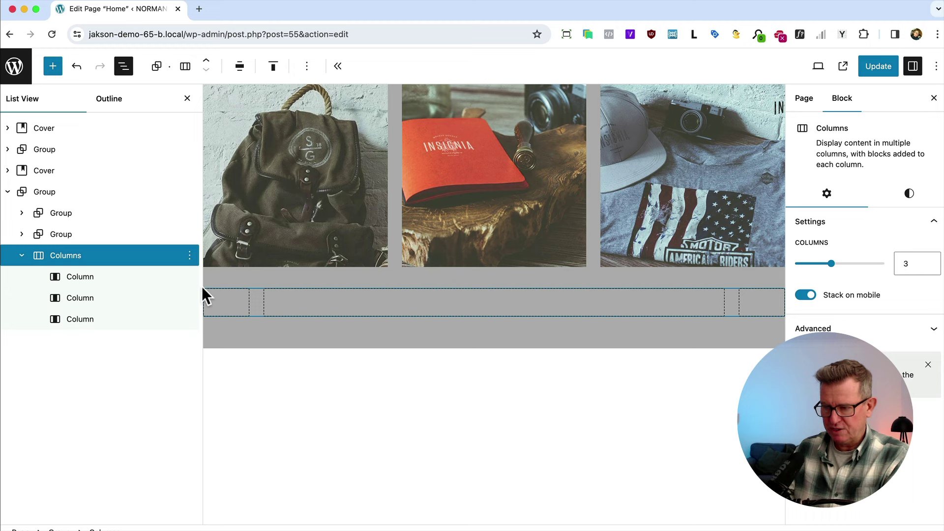
# Step: Add an Image block to the first column using left_quote_icon_2.svg from the media library
pyautogui.click(122, 278)
pyautogui.click(229, 300)
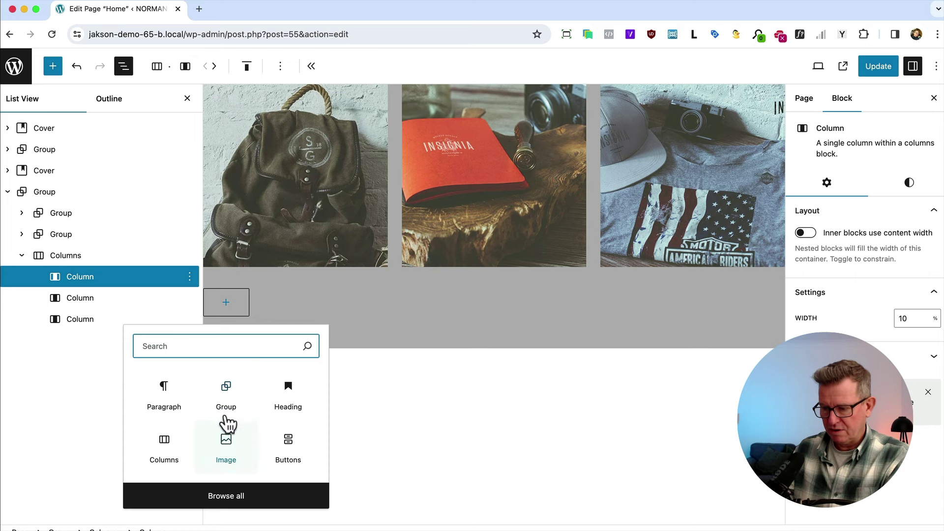
pyautogui.click(227, 445)
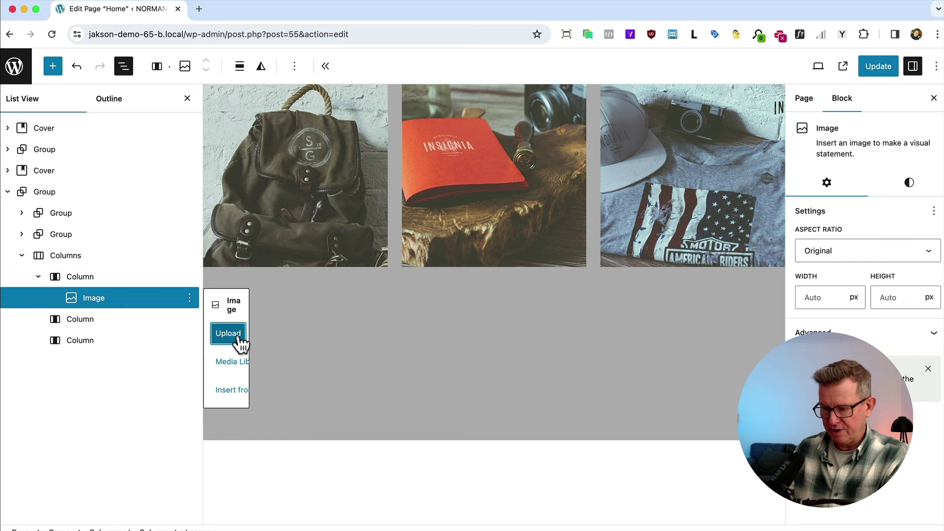
pyautogui.click(232, 362)
pyautogui.click(59, 200)
pyautogui.click(158, 200)
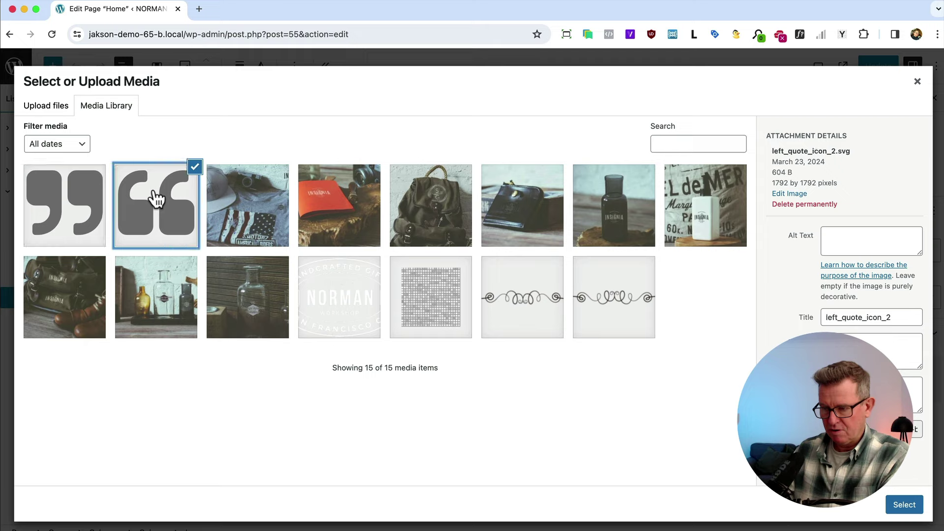
pyautogui.click(905, 494)
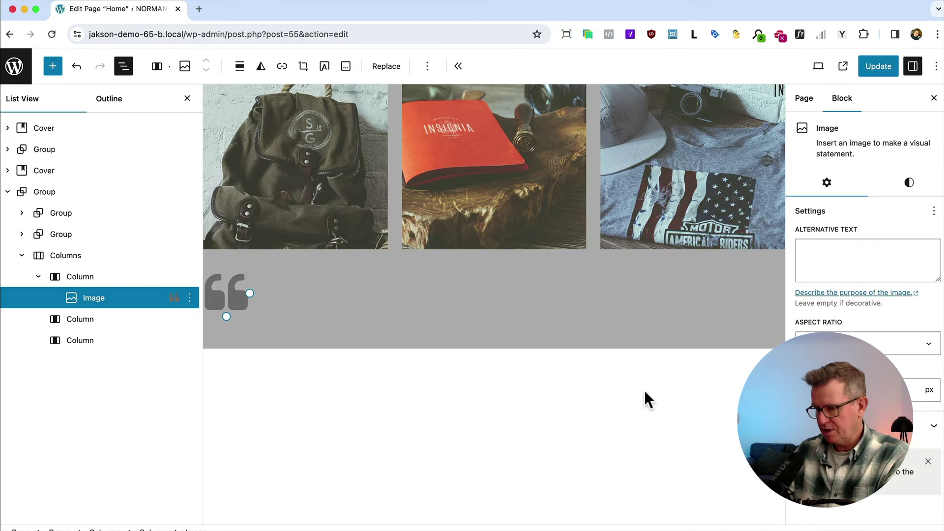
# Step: Shrink the opening quote image to about 43 px wide and align it to the center of its column
pyautogui.moveTo(249, 293); pyautogui.dragTo(224, 297)
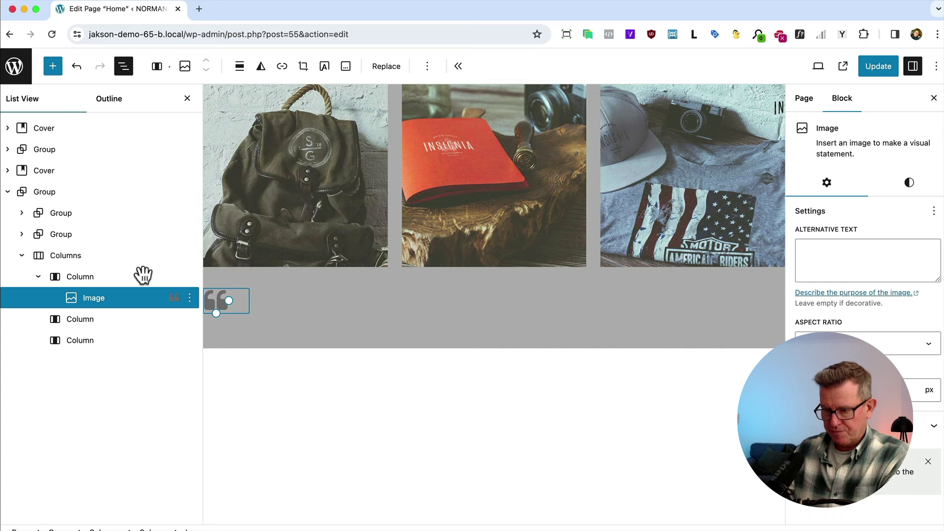
pyautogui.click(237, 68)
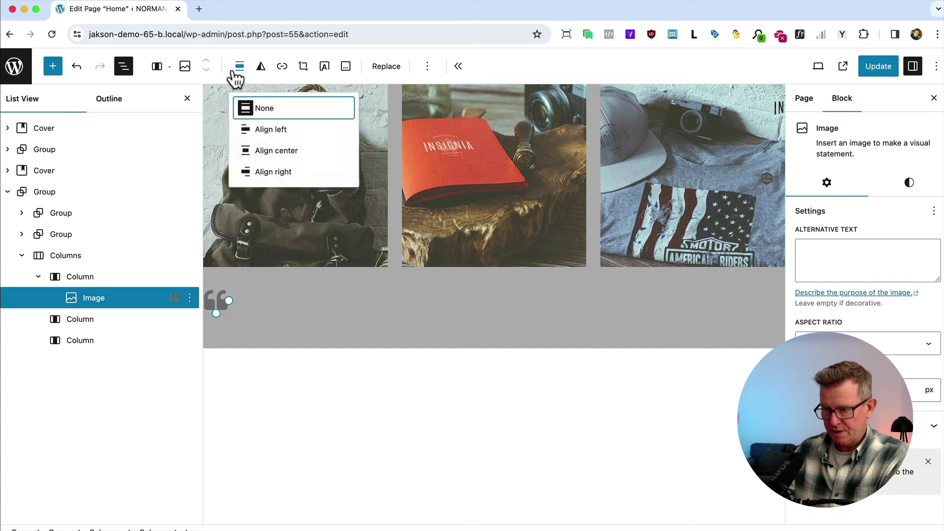
pyautogui.click(288, 153)
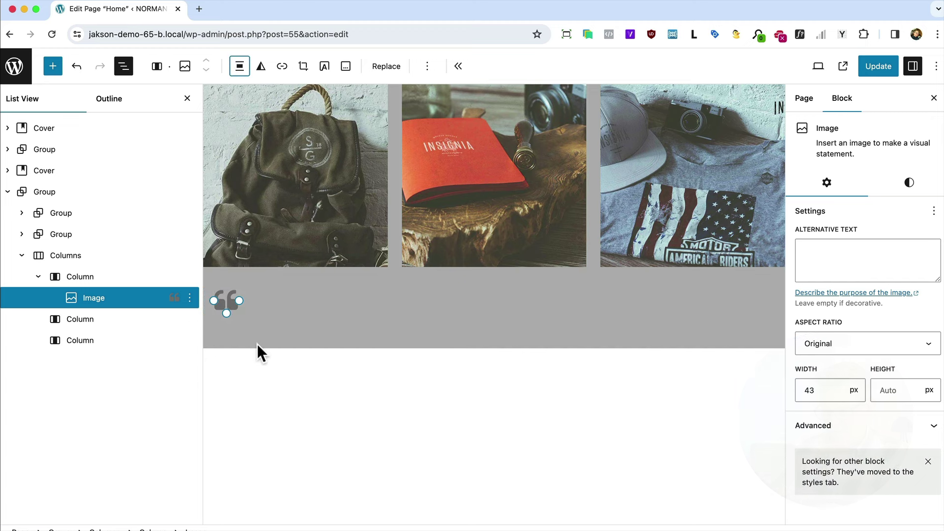
# Step: Add an Image block to the third column using quote_right_icon_2.svg from the media library
pyautogui.click(118, 341)
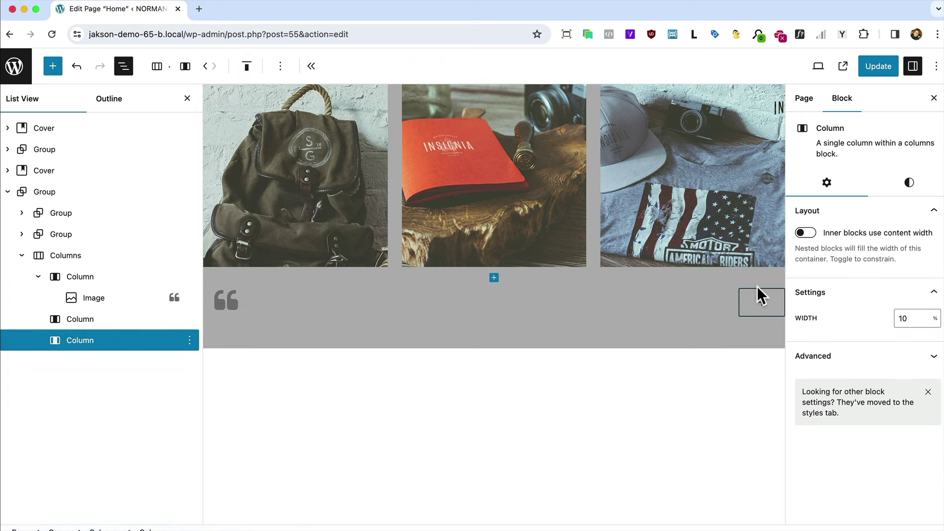
pyautogui.click(761, 302)
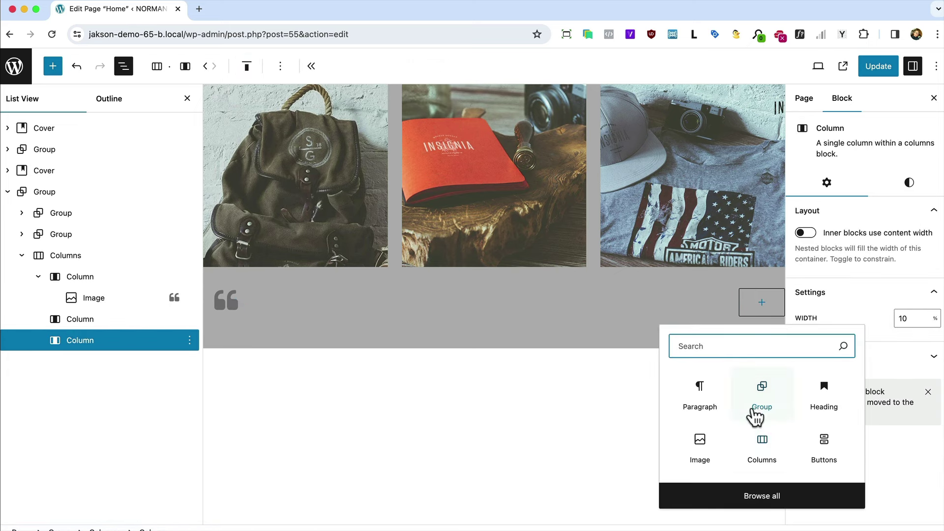
pyautogui.click(700, 447)
pyautogui.click(764, 364)
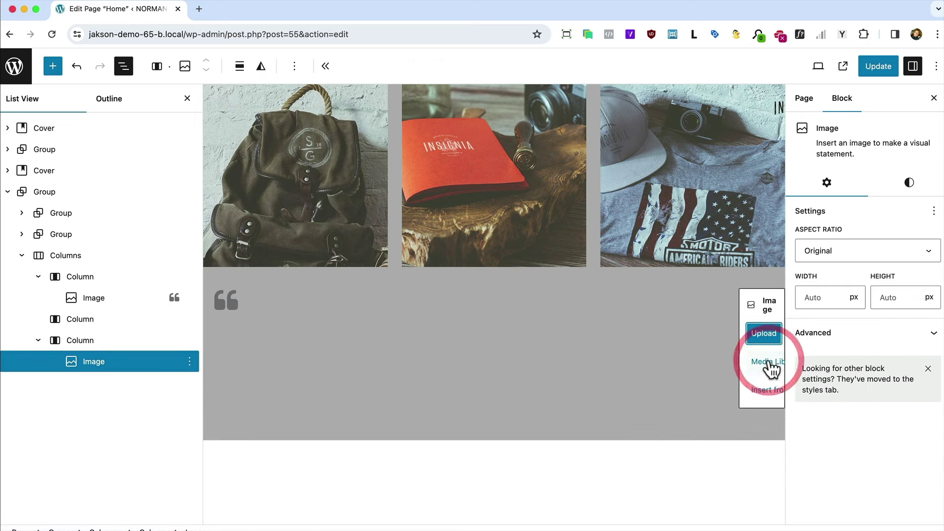
pyautogui.click(98, 210)
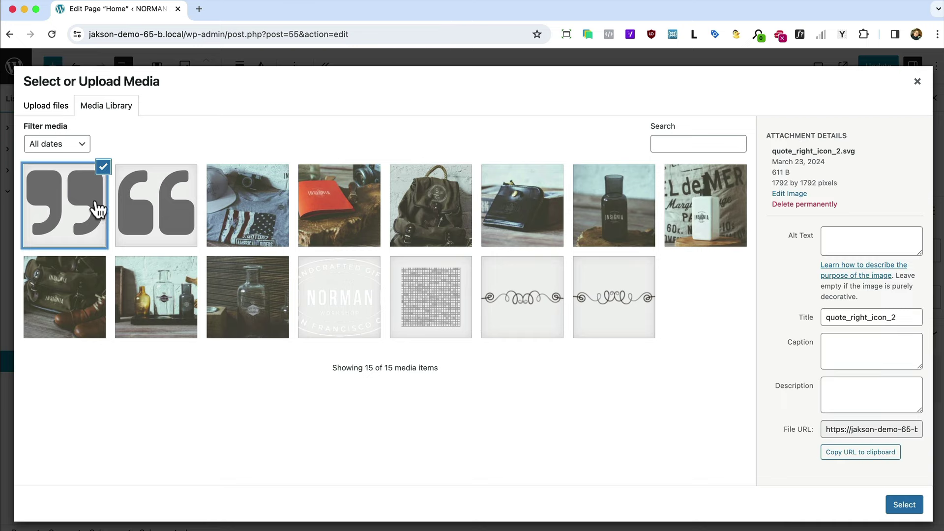
pyautogui.click(895, 503)
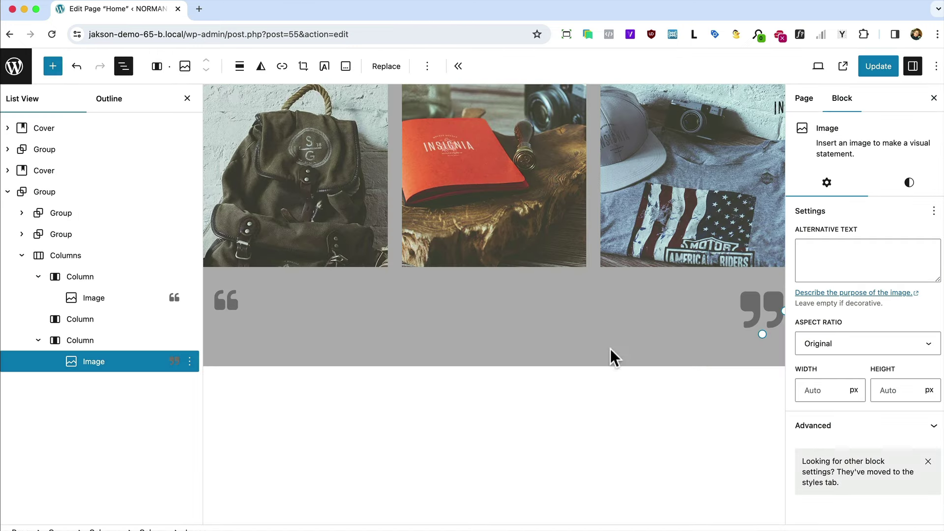
# Step: Set both quote images to 40 px wide and center the closing quote image in its column
pyautogui.click(228, 302)
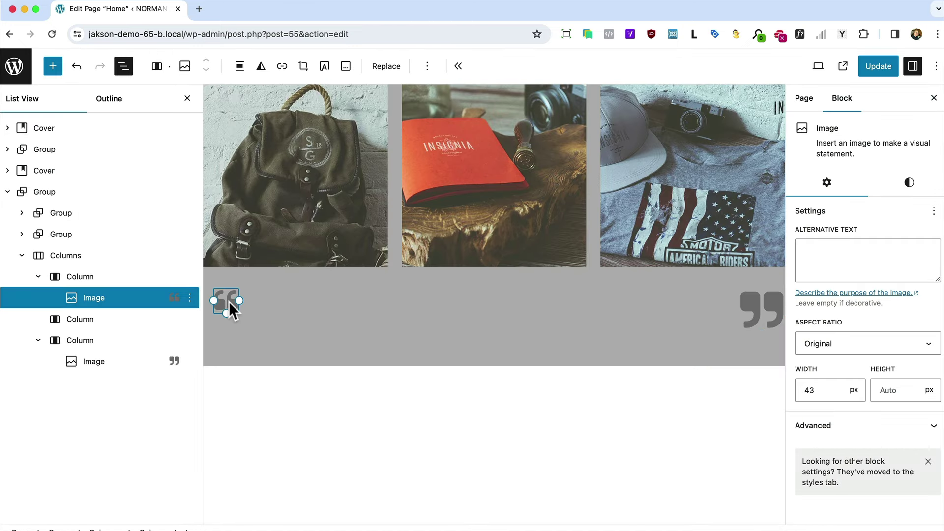
pyautogui.click(820, 388)
pyautogui.click(761, 322)
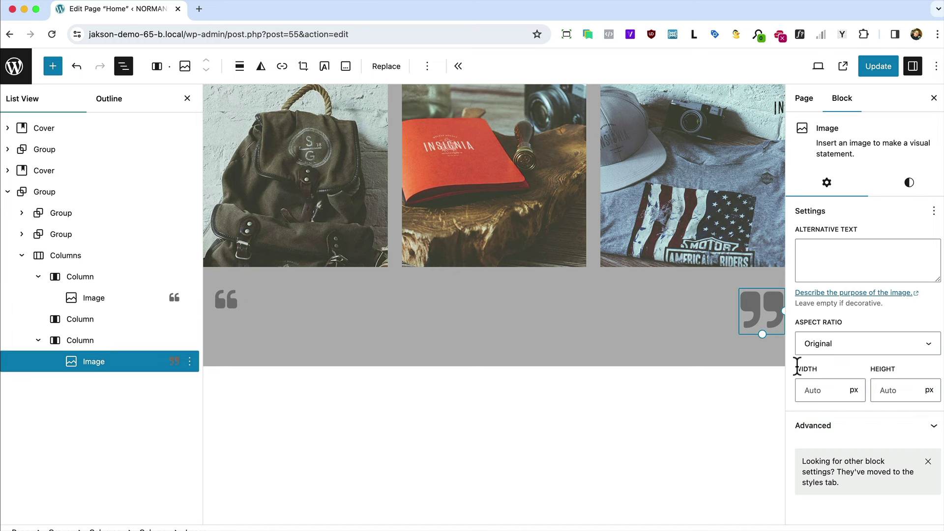
pyautogui.click(814, 391)
pyautogui.write('40')
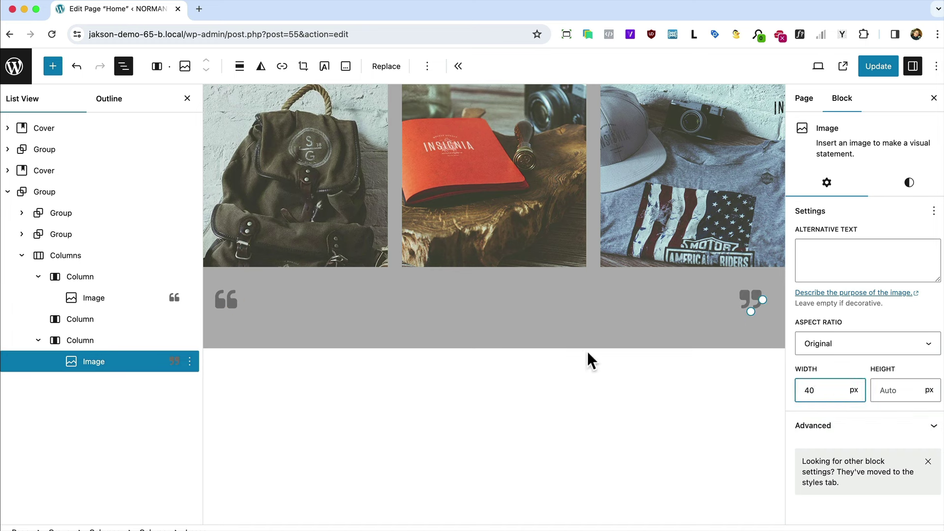
pyautogui.click(239, 66)
pyautogui.click(283, 153)
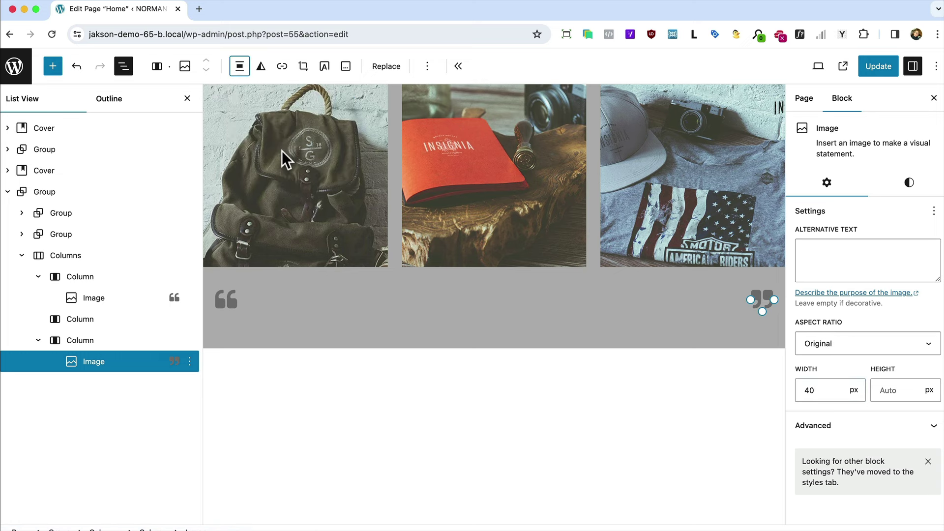
# Step: Switch to the Norman reference page in Firefox and copy the quote beginning "We are passionate about design & quality"
pyautogui.press('super+Tab')
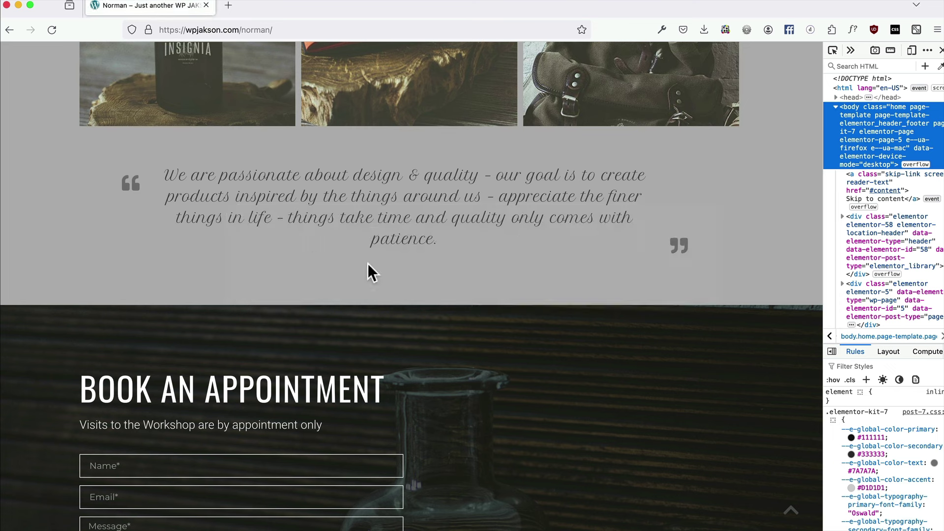
pyautogui.keyDown('shift'); pyautogui.click(158, 177); pyautogui.keyUp('shift')
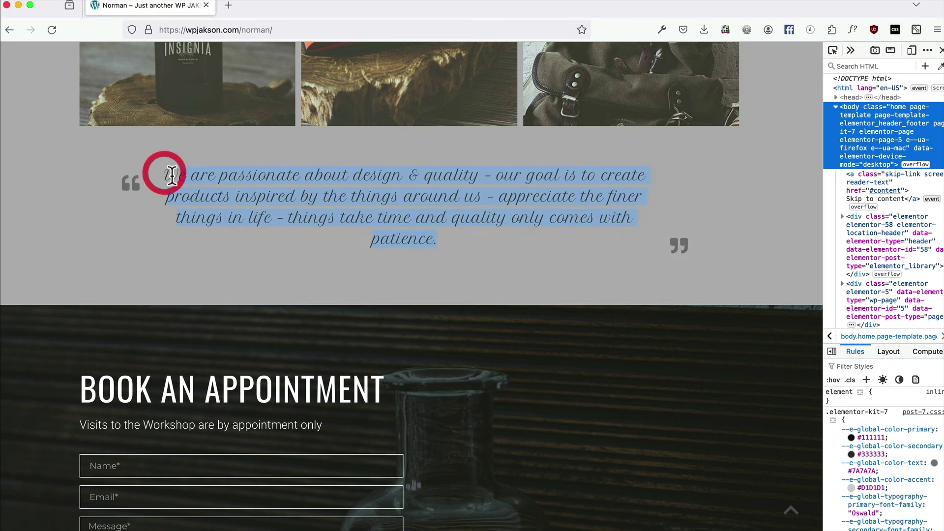
pyautogui.press('super+Tab')
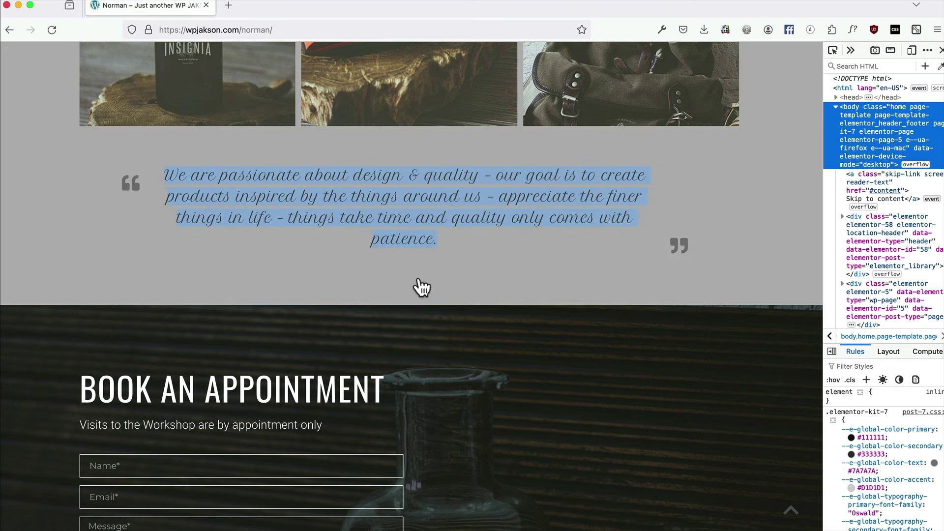
# Step: Switch to the WordPress editor in Chrome, paste the copied quote as a paragraph in the middle column, and center its text
pyautogui.press('super+Tab')
pyautogui.click(400, 391)
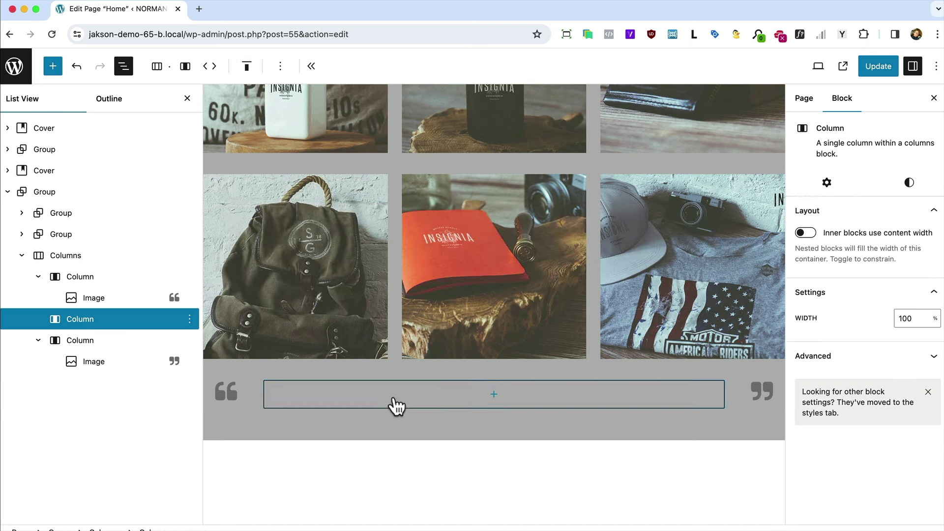
pyautogui.click(475, 397)
pyautogui.click(432, 482)
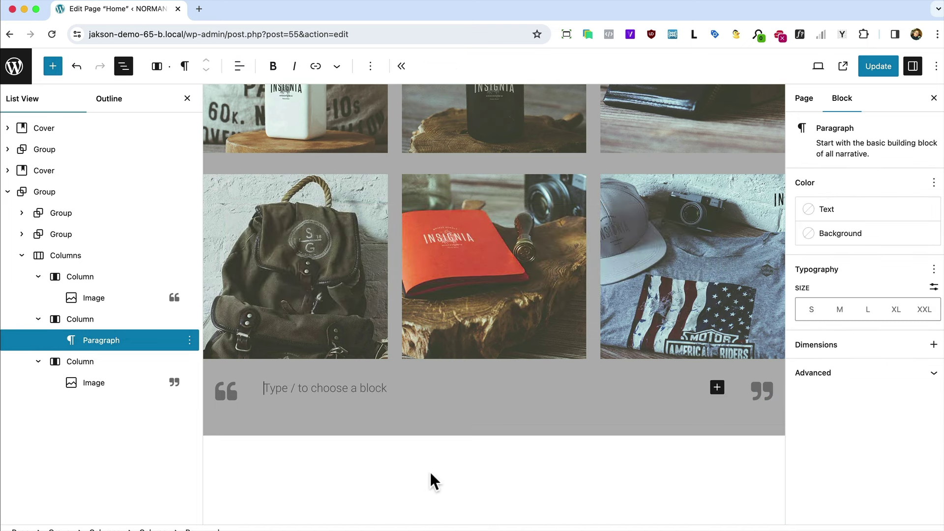
pyautogui.write('We are passionate about design & quality – our goal is to create products inspired by the things around us – appreciate the finer things in life – things take time and quality only comes with patience.')
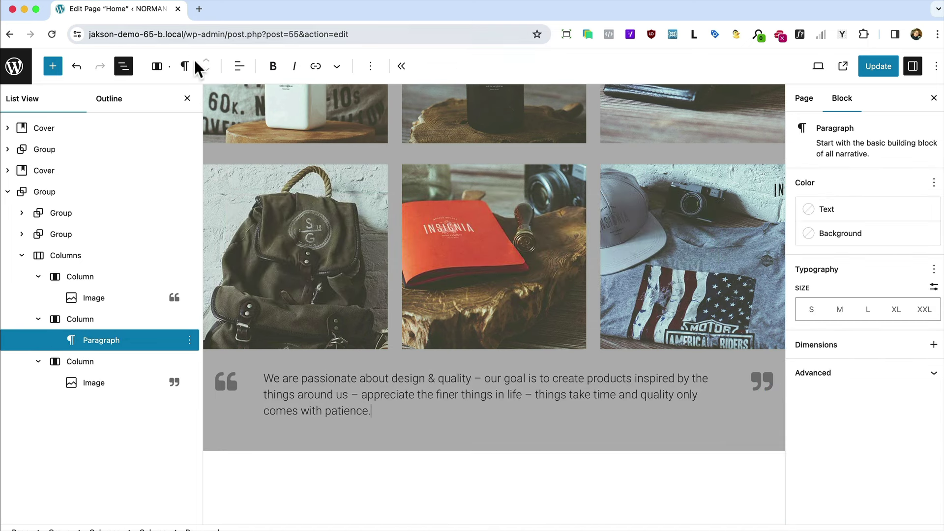
pyautogui.click(239, 66)
pyautogui.click(271, 130)
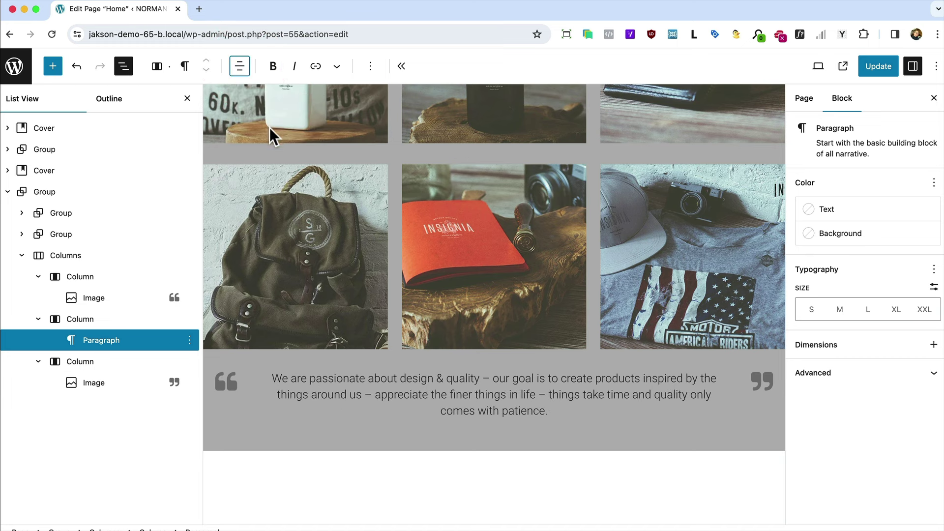
# Step: Show the font family, appearance, line height, letter spacing, text decoration and letter case settings for the quote paragraph
pyautogui.click(933, 269)
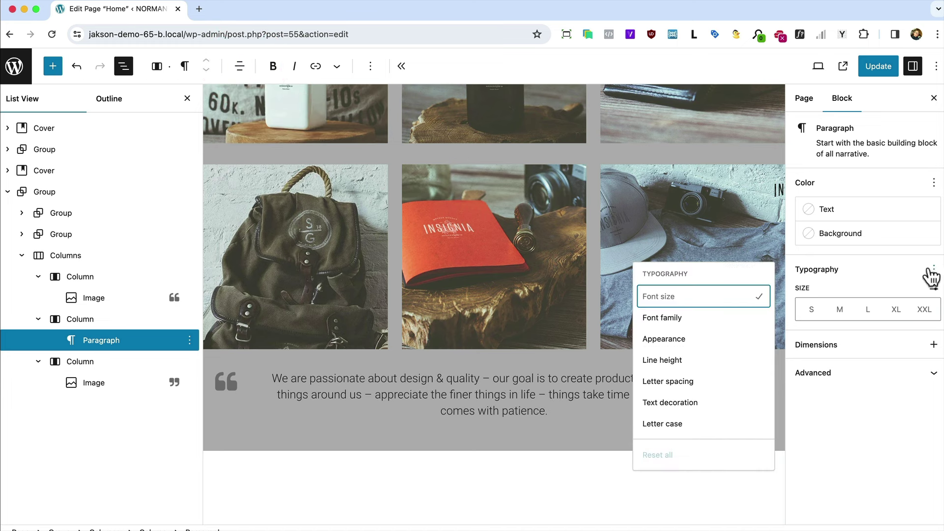
pyautogui.click(696, 318)
pyautogui.click(690, 338)
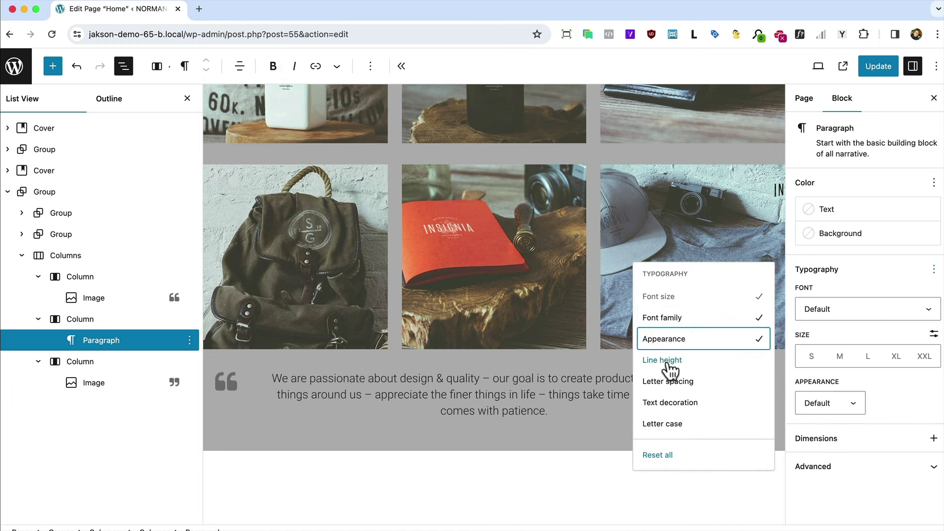
pyautogui.click(670, 360)
pyautogui.click(667, 382)
pyautogui.click(669, 402)
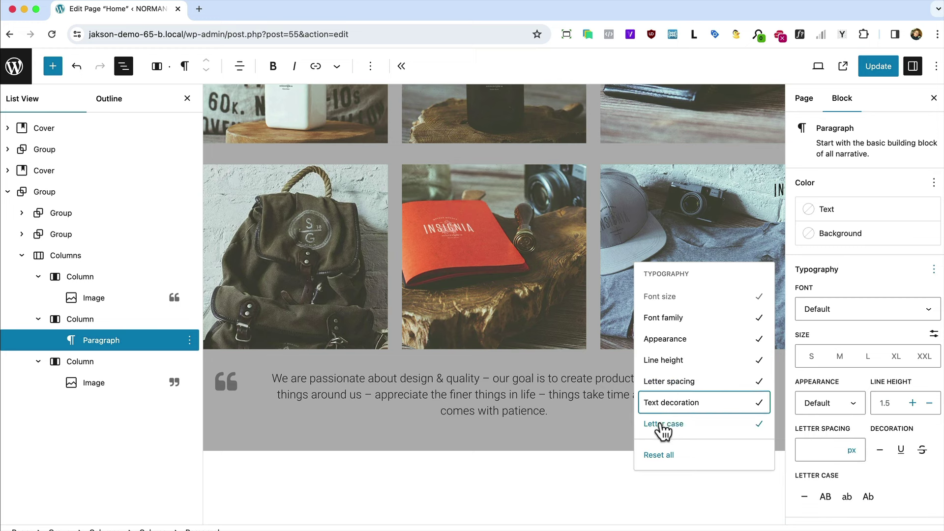
pyautogui.click(661, 424)
pyautogui.click(874, 279)
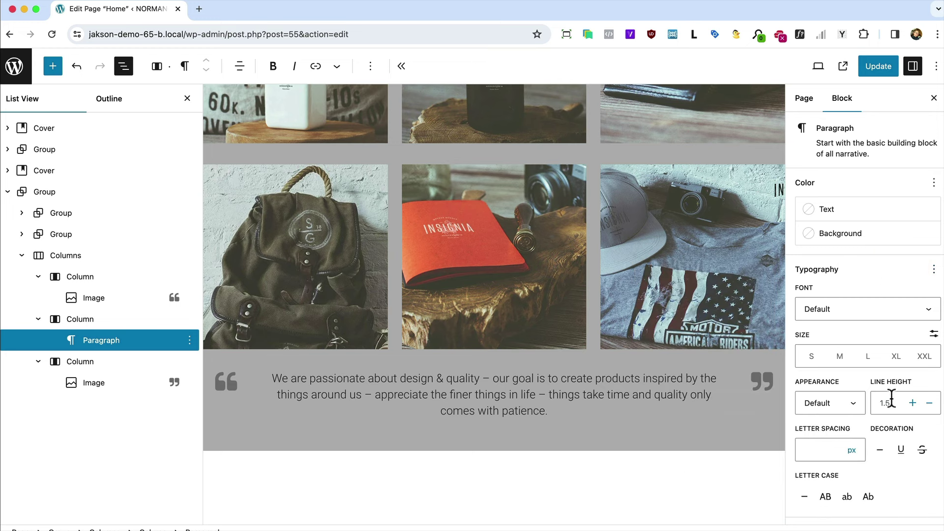
# Step: Set the quote paragraph to the Petit Formal Script font, Medium size and a line height of 1.8
pyautogui.click(825, 308)
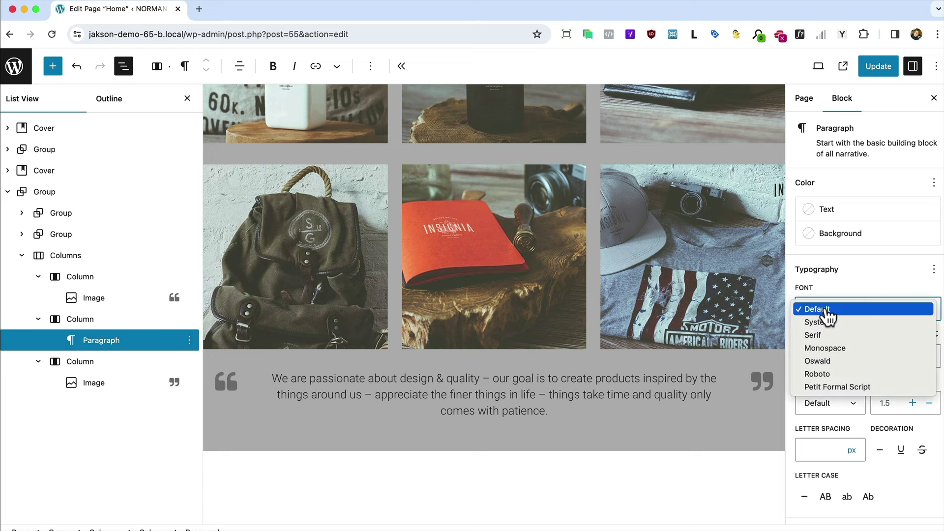
pyautogui.click(837, 387)
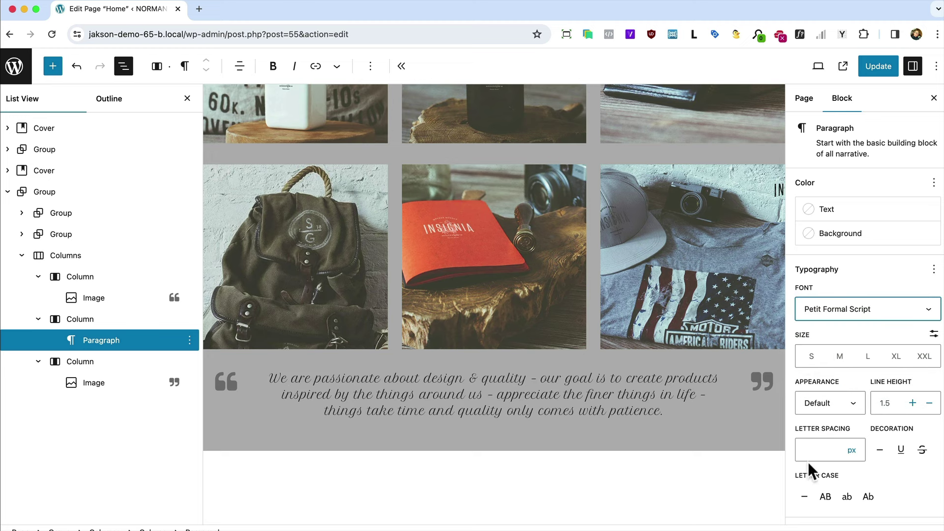
pyautogui.click(839, 357)
pyautogui.click(910, 405)
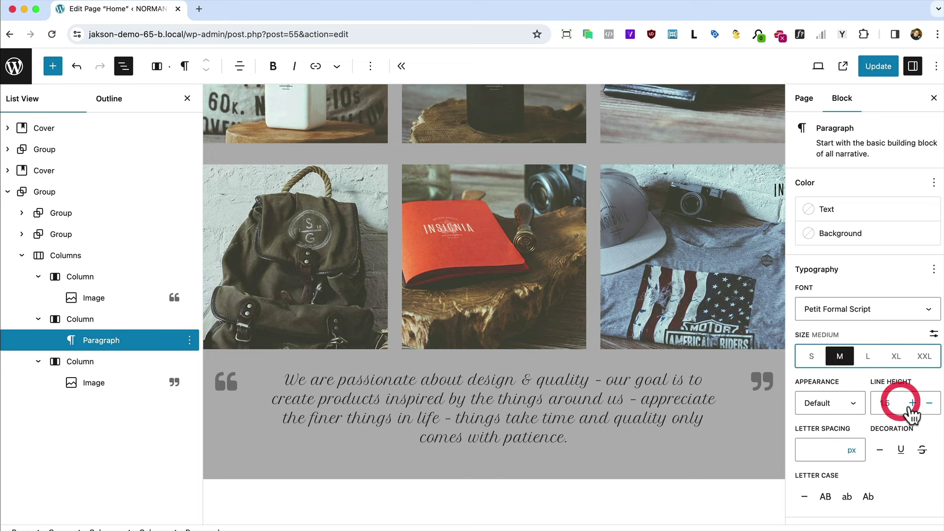
pyautogui.click(912, 403)
pyautogui.click(912, 403)
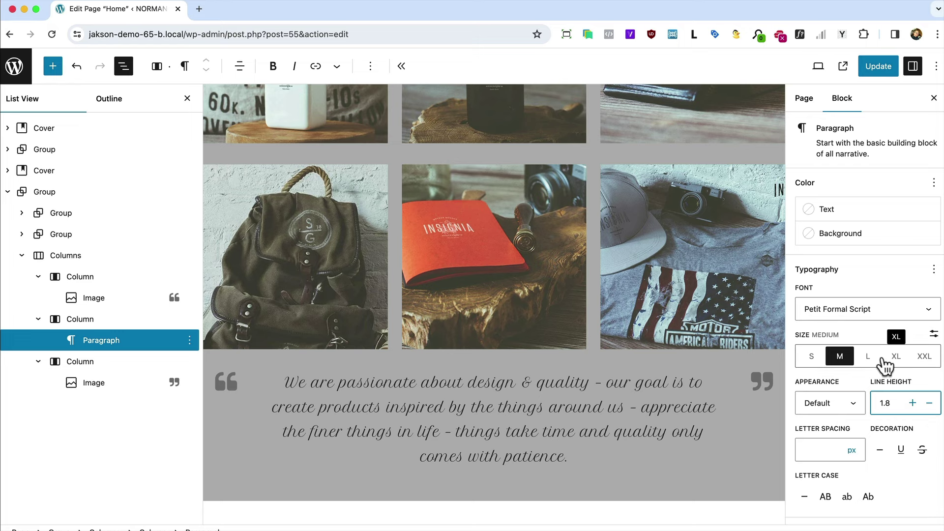
# Step: Update the page and check the quote section on the reloaded Norman front page in Firefox
pyautogui.click(873, 68)
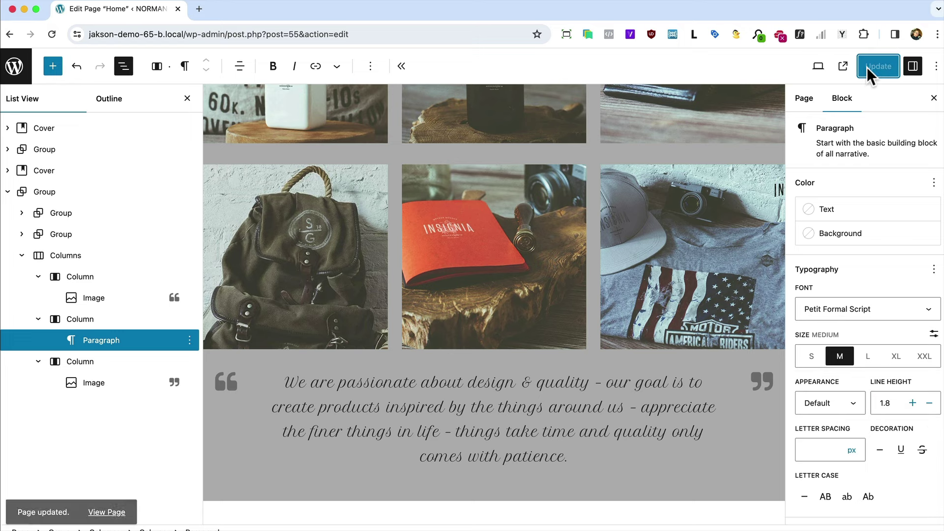
pyautogui.press('super+Tab')
pyautogui.press('super+r')
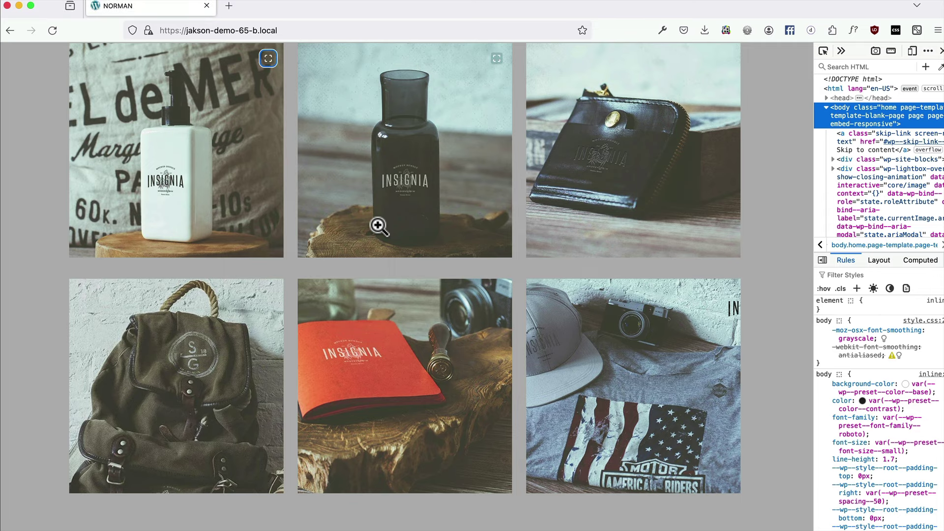
pyautogui.scroll(-3, 377, 225)
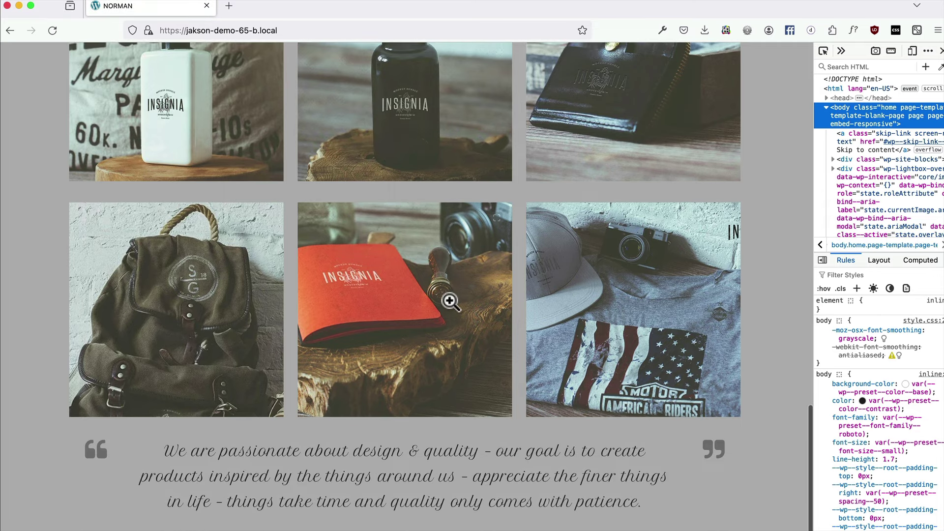
# Step: Return to the editor in Chrome and align the closing quote icon's column to the bottom
pyautogui.press('super+Tab')
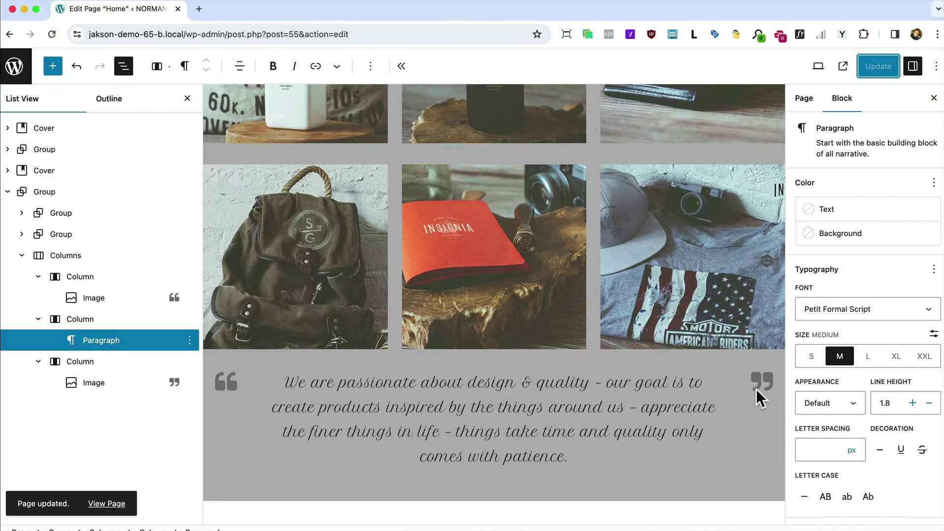
pyautogui.click(79, 362)
pyautogui.click(246, 66)
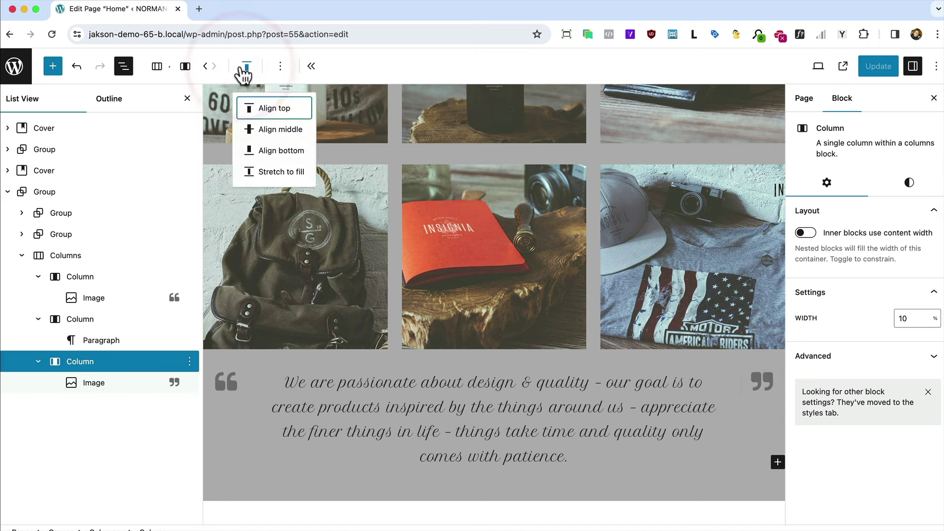
pyautogui.click(274, 153)
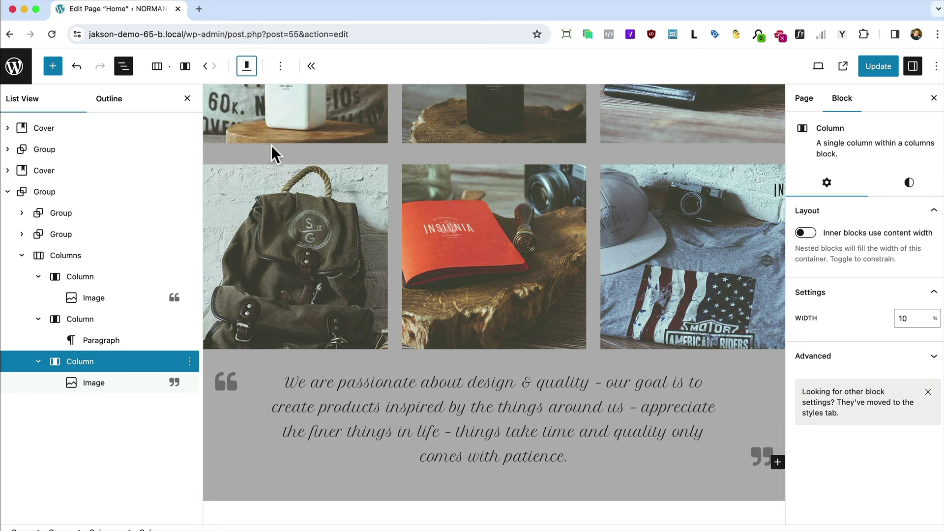
# Step: Add vertical padding to the Columns block holding the quote and update the page
pyautogui.click(64, 256)
pyautogui.click(908, 193)
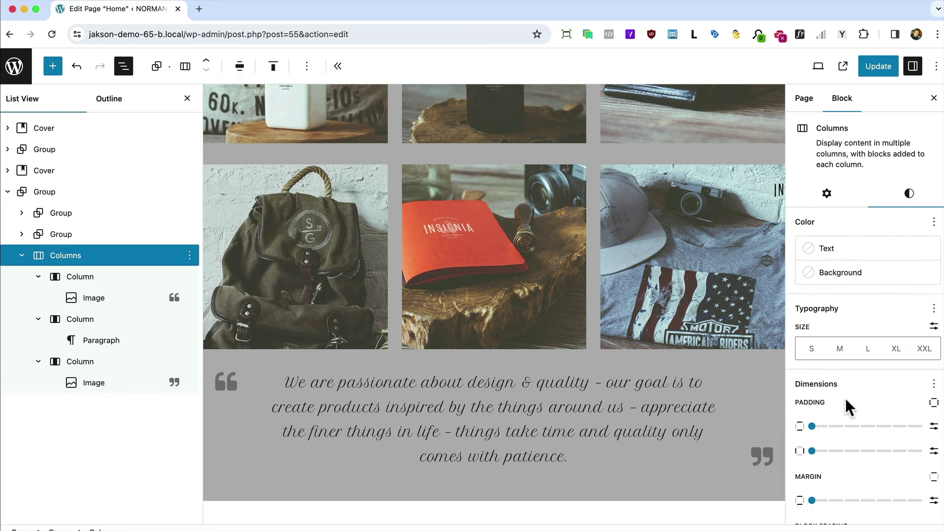
pyautogui.moveTo(811, 426); pyautogui.dragTo(890, 433)
pyautogui.click(870, 75)
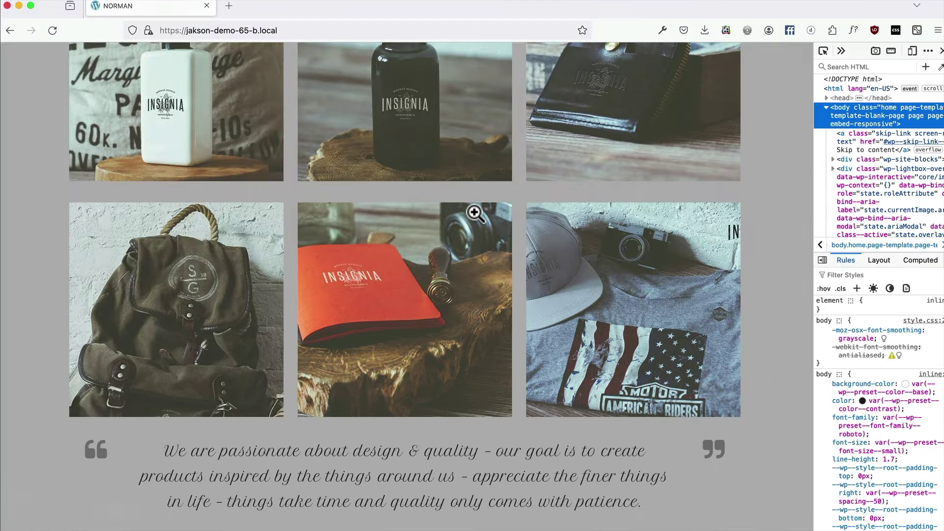
# Step: Compare the quote section with the Norman reference page in Firefox and examine the reference's Book an Appointment section
pyautogui.scroll(-2, 474, 212)
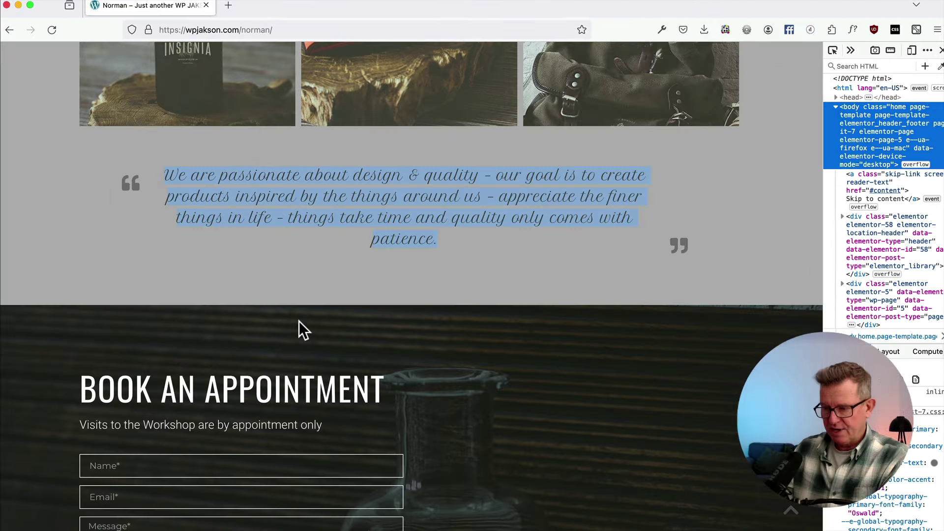
pyautogui.scroll(-3, 298, 320)
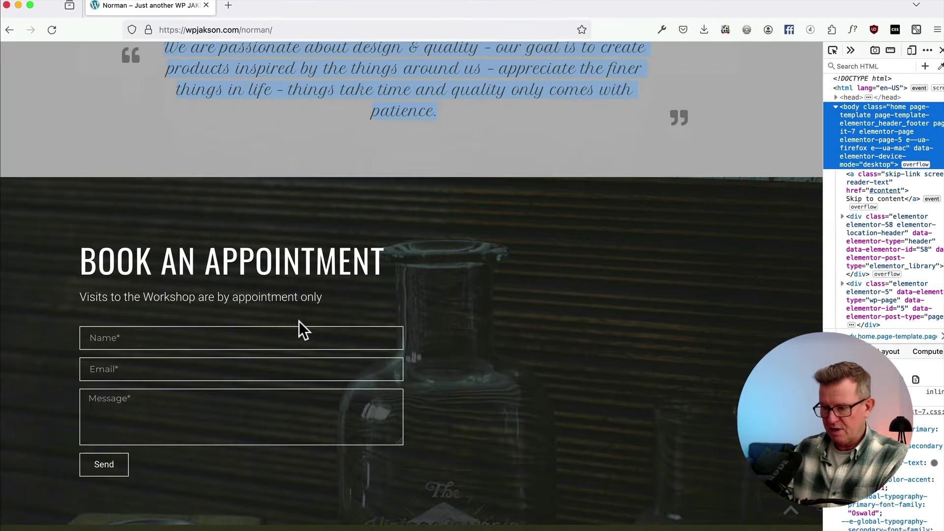
pyautogui.scroll(-2, 489, 347)
pyautogui.press('super+Tab')
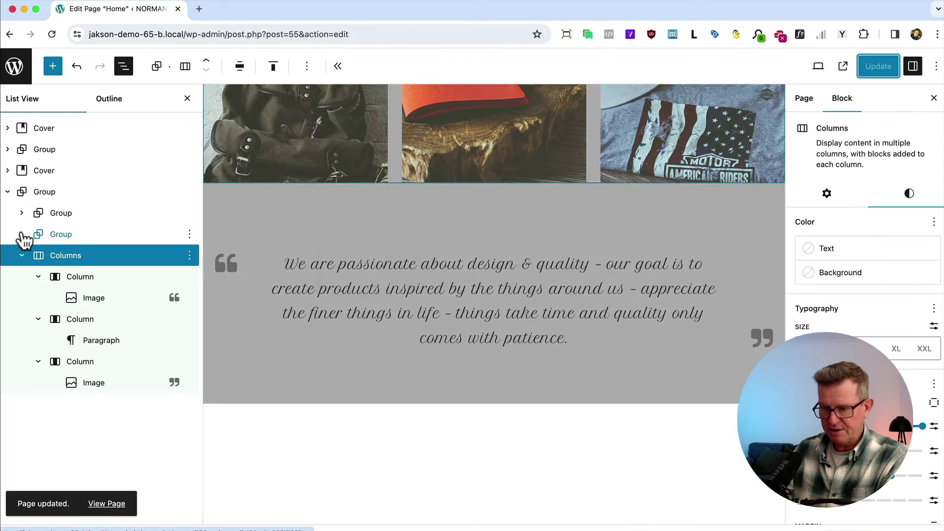
pyautogui.click(44, 192)
pyautogui.scroll(3, 391, 258)
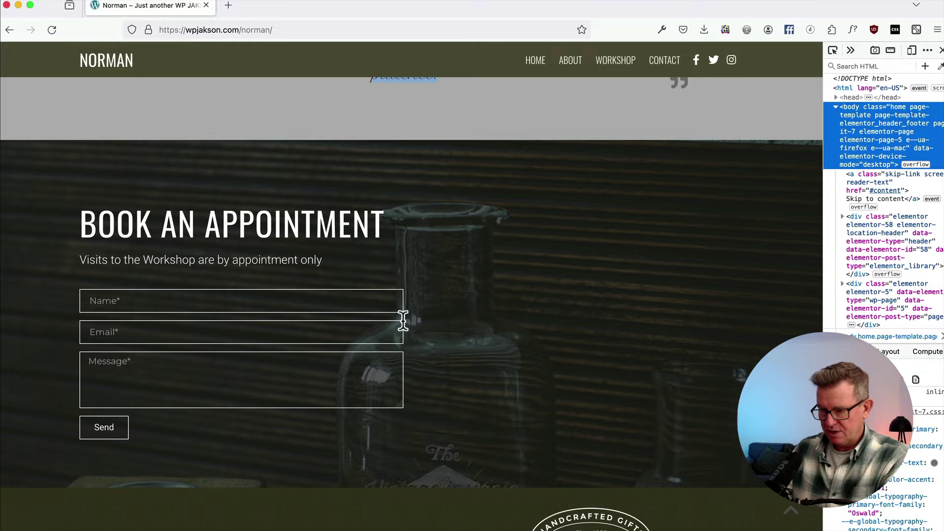
pyautogui.scroll(-1, 400, 320)
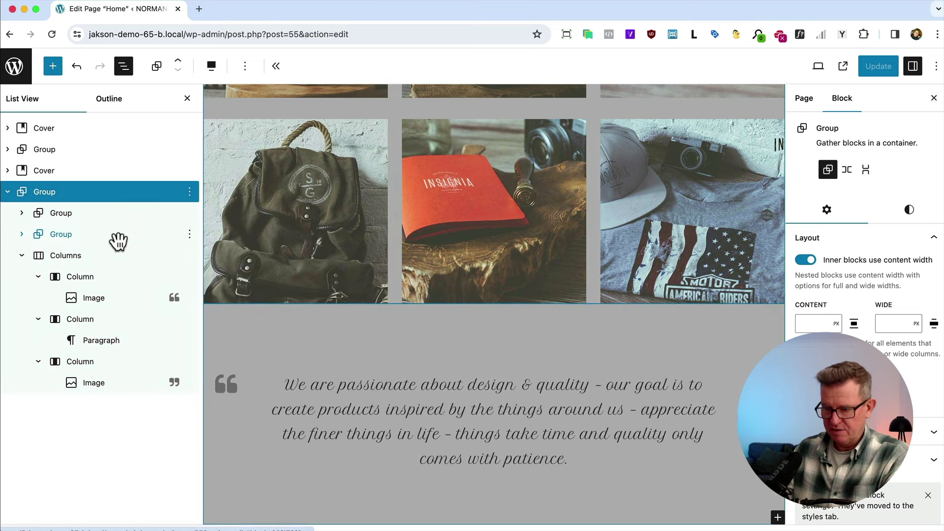
# Step: Add a new block after the outer Group containing the quote section and start a block search with /co
pyautogui.rightClick(67, 198)
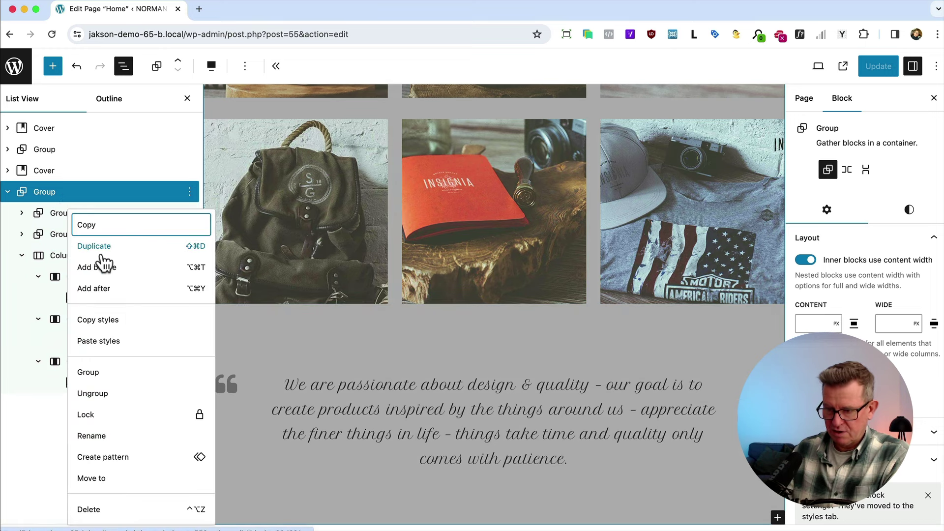
pyautogui.click(109, 289)
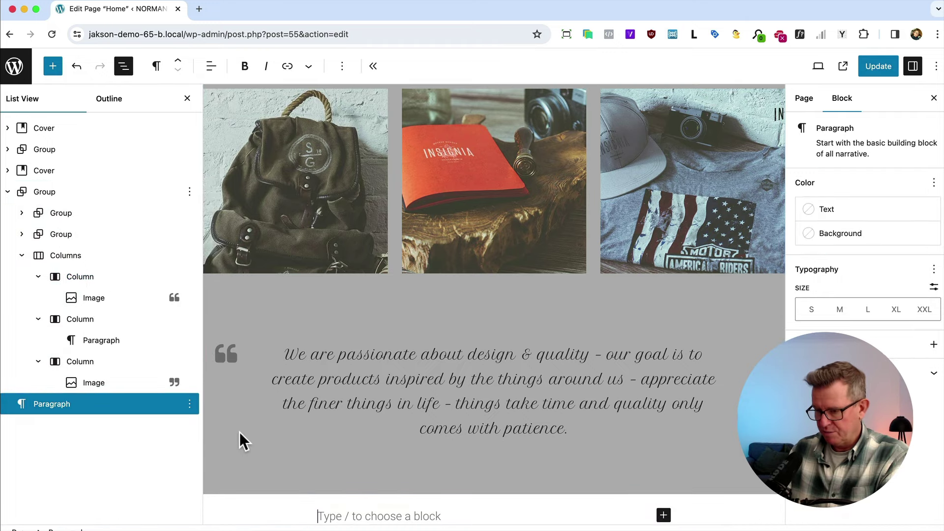
pyautogui.write('/')
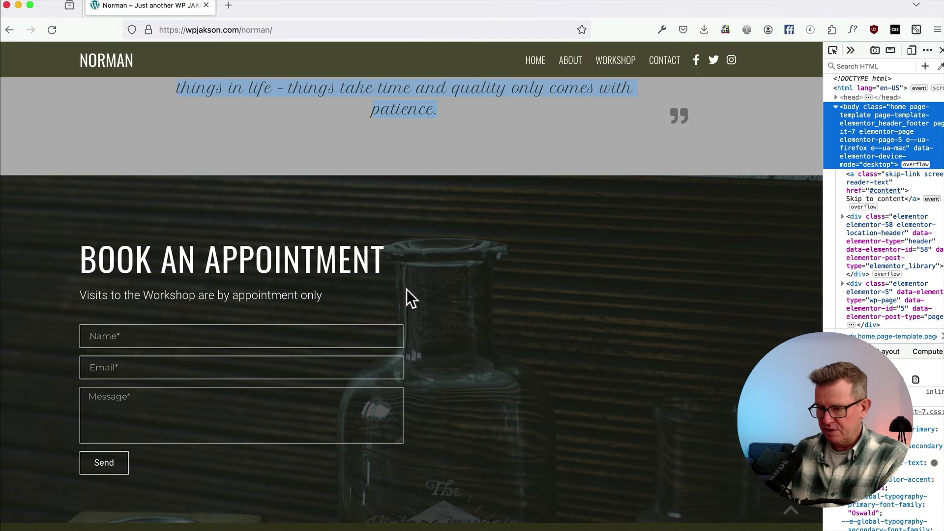
pyautogui.scroll(10, 406, 289)
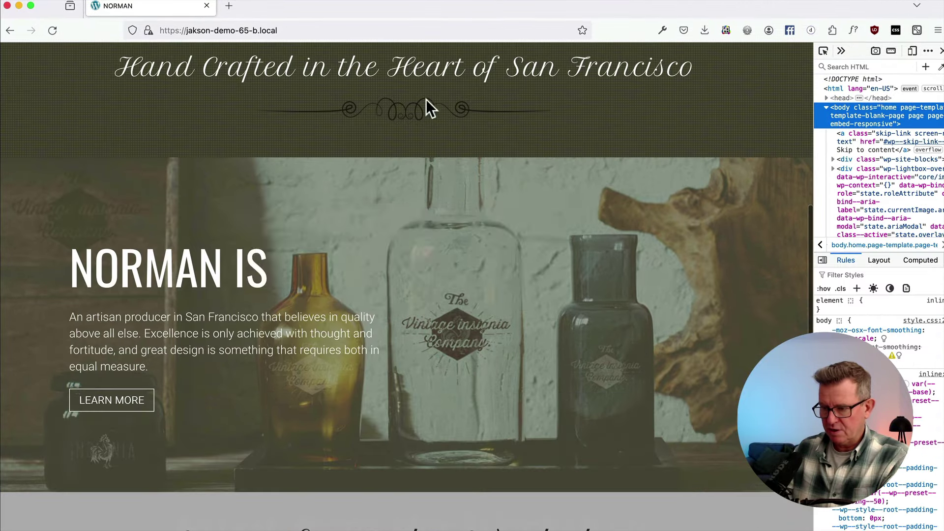
pyautogui.press('super+Tab')
pyautogui.click(75, 411)
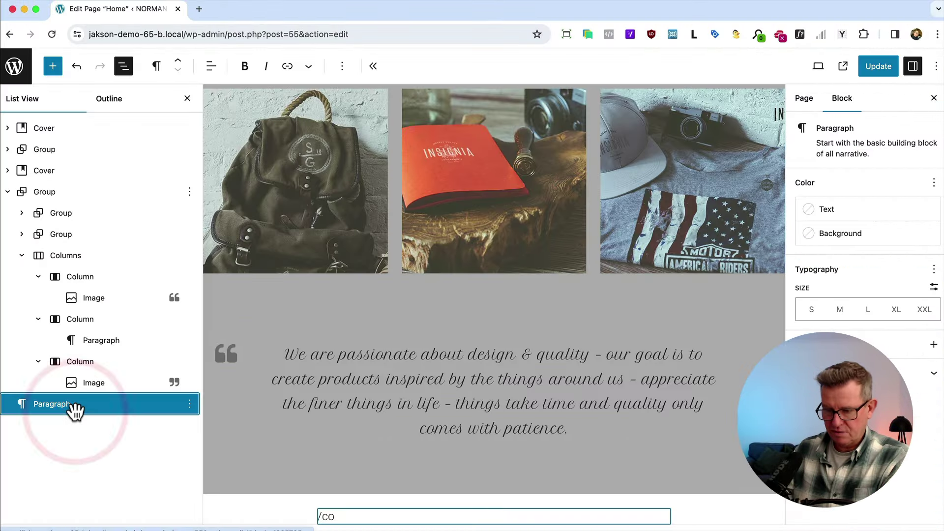
pyautogui.press('BackSpace')
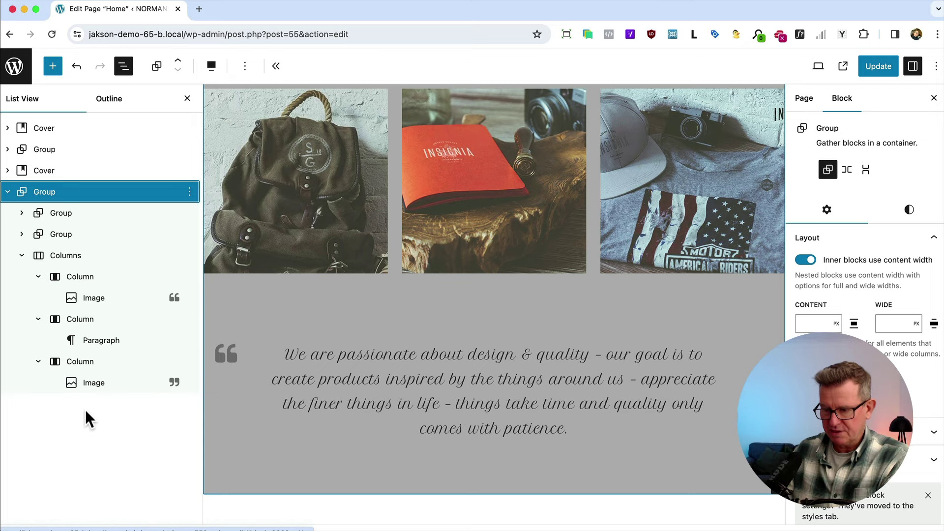
pyautogui.press('super+z')
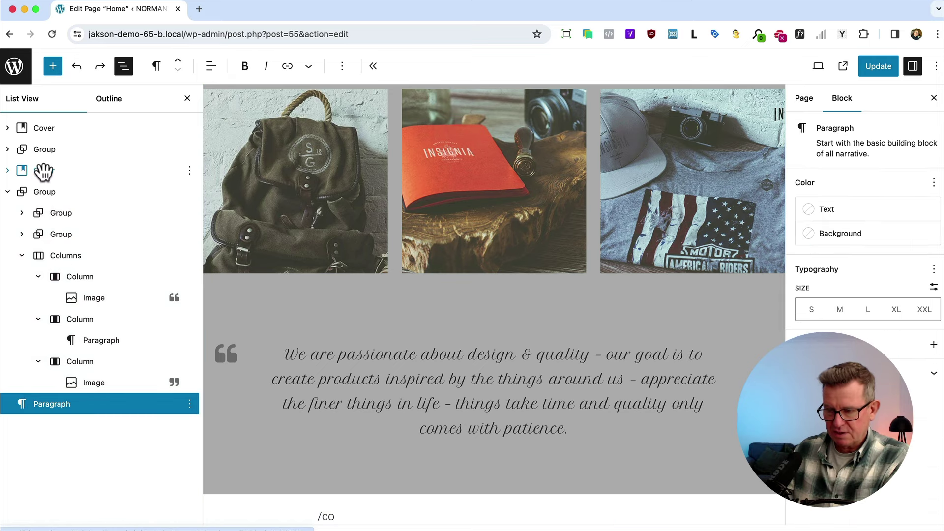
# Step: Copy the NORMAN IS Cover and paste it below the quote section in place of the /co paragraph
pyautogui.click(43, 172)
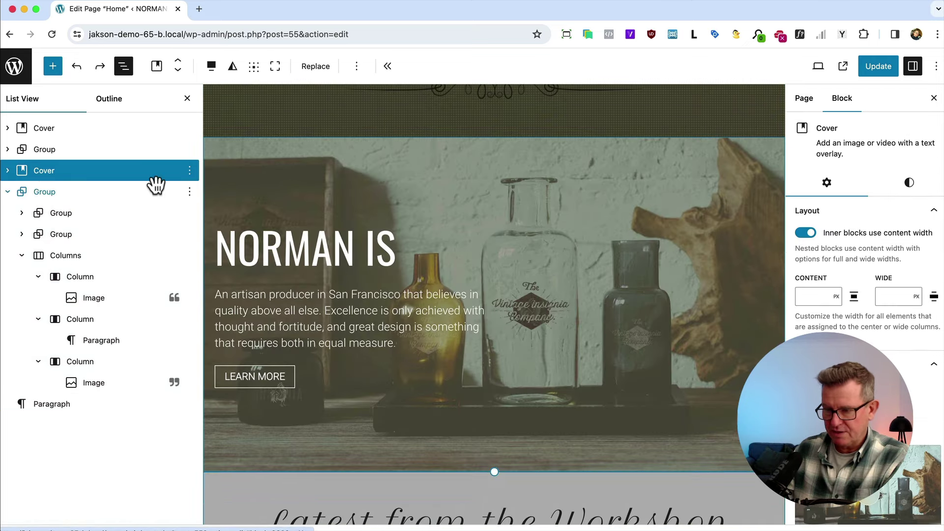
pyautogui.rightClick(148, 167)
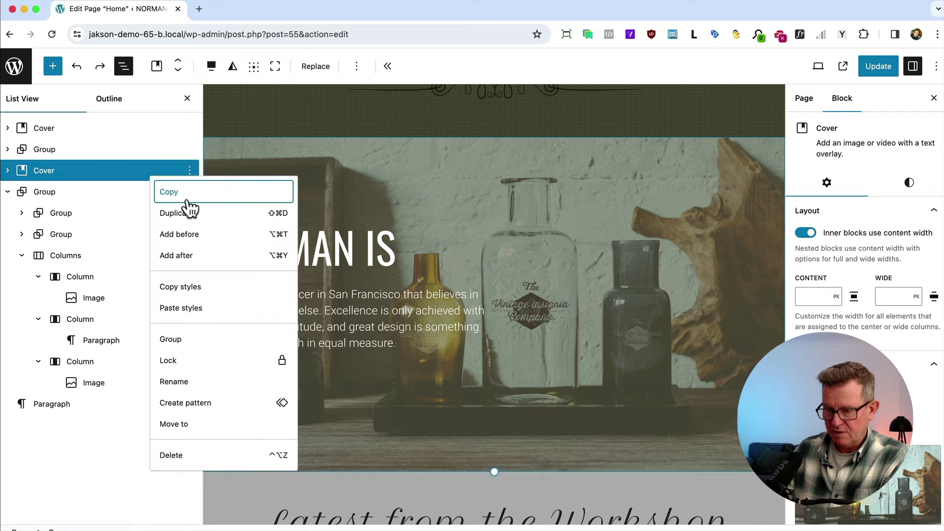
pyautogui.click(188, 192)
pyautogui.scroll(-10, 352, 328)
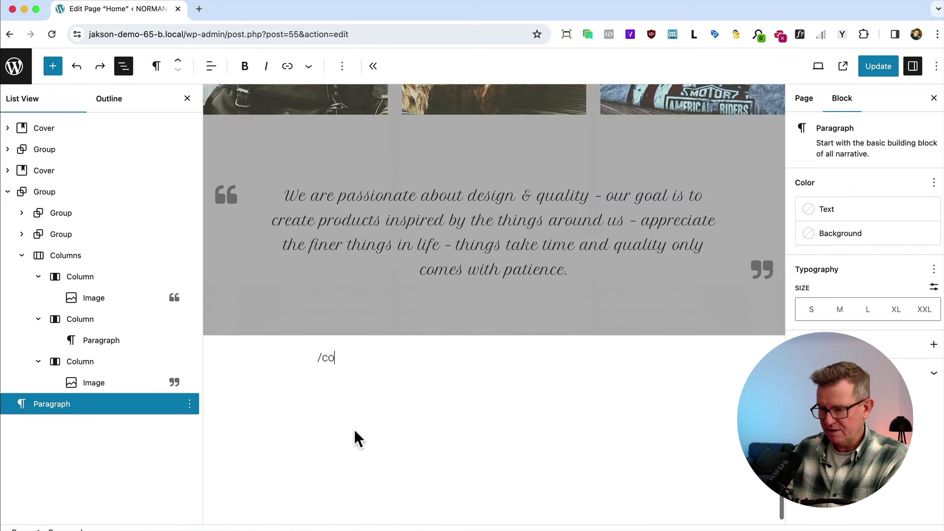
pyautogui.click(327, 358)
pyautogui.press('BackSpace')
pyautogui.press('BackSpace')
pyautogui.press('BackSpace')
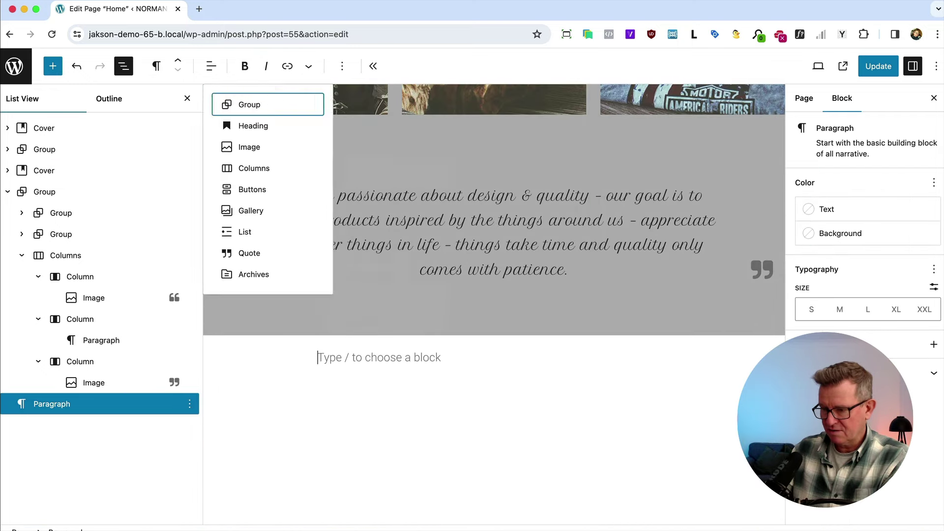
pyautogui.press('super+v')
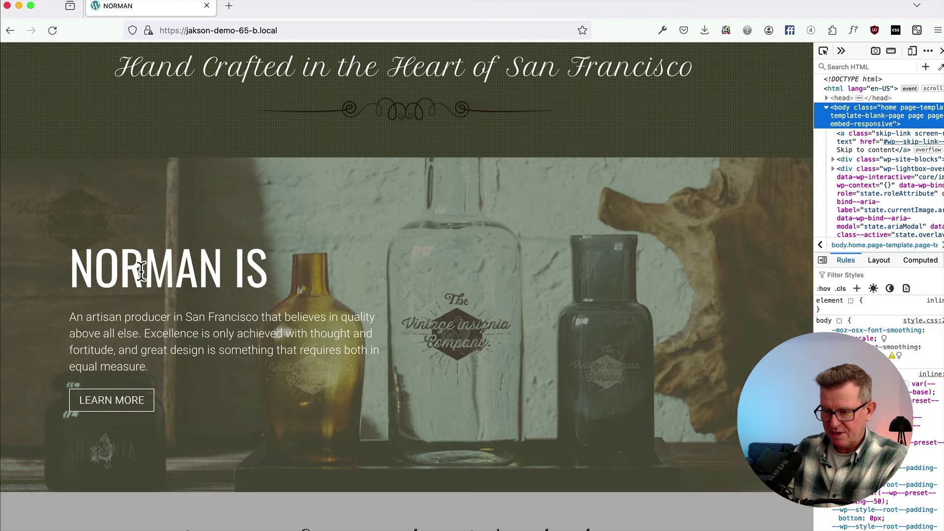
# Step: Replace the pasted Cover's heading with BOOK AN APPOINTMENT from the reference page and set its size to XXL
pyautogui.doubleClick(141, 271)
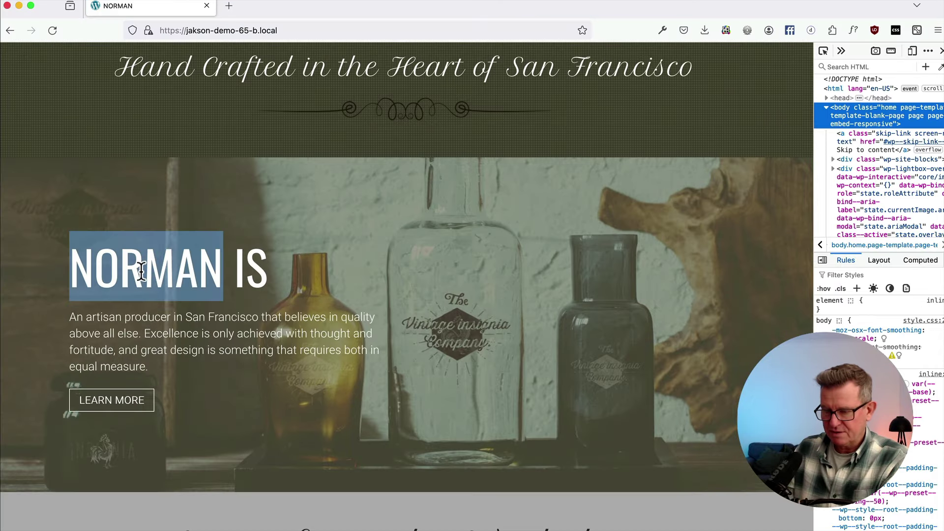
pyautogui.scroll(-15, 142, 271)
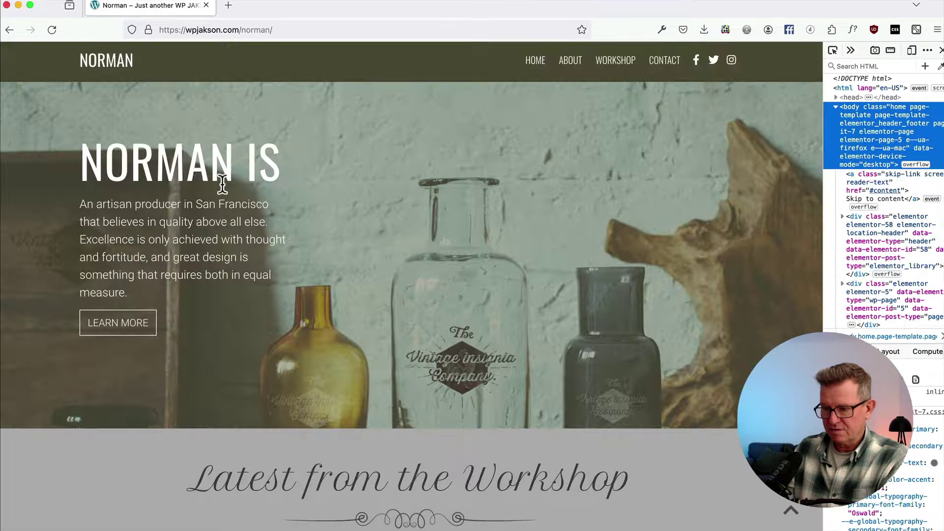
pyautogui.scroll(-10, 217, 158)
pyautogui.scroll(-6, 235, 271)
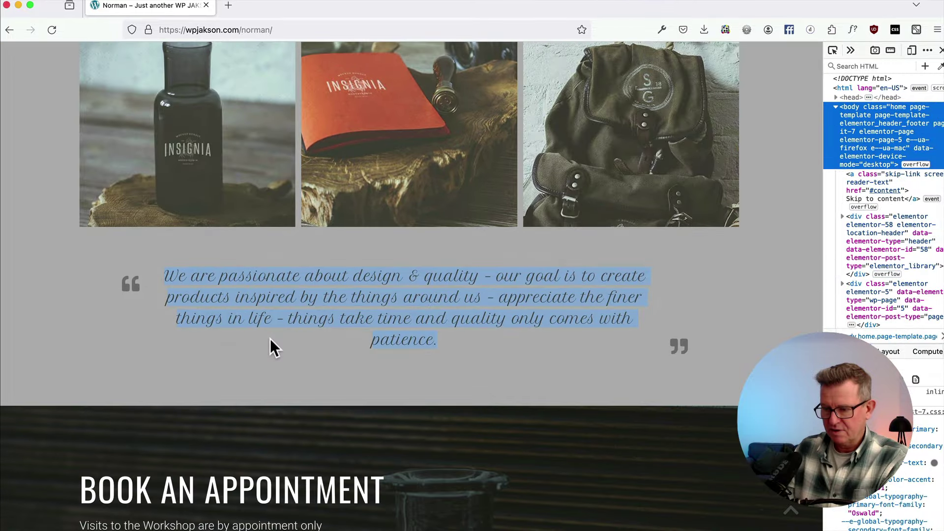
pyautogui.tripleClick(211, 340)
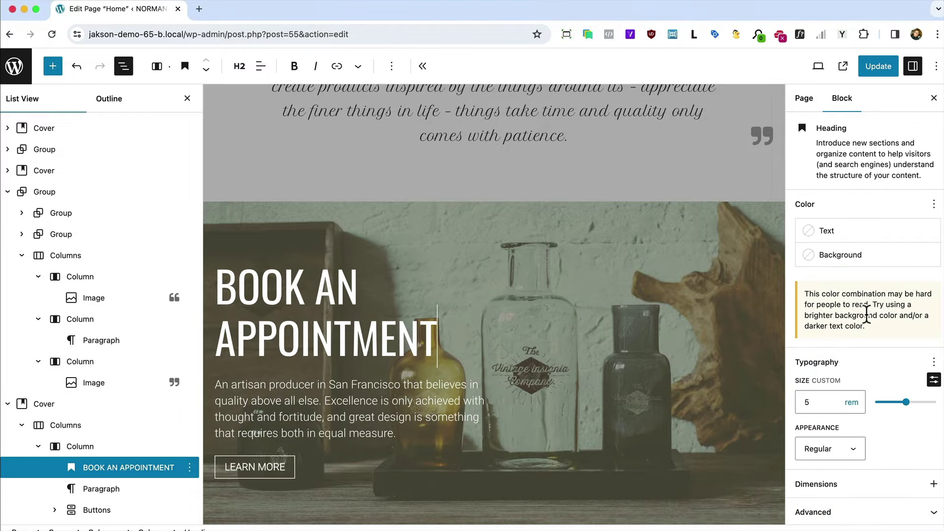
pyautogui.click(933, 382)
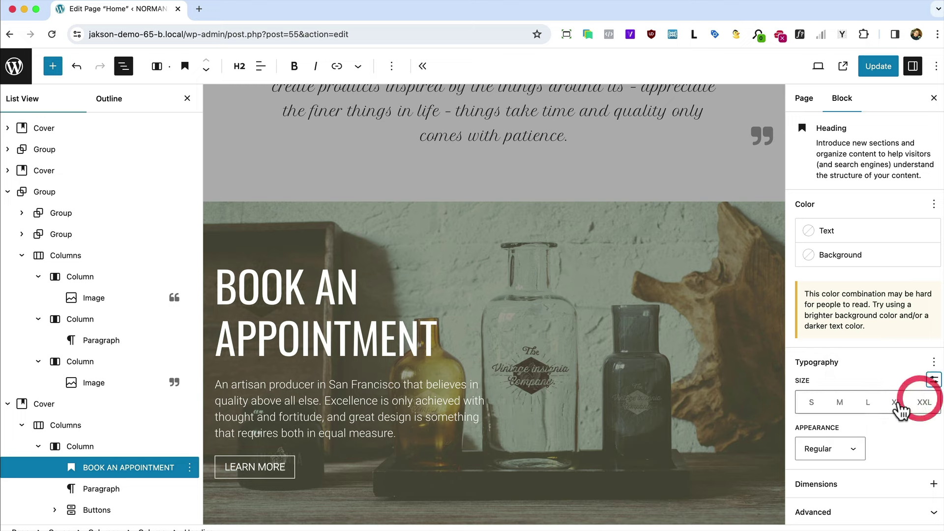
pyautogui.click(924, 402)
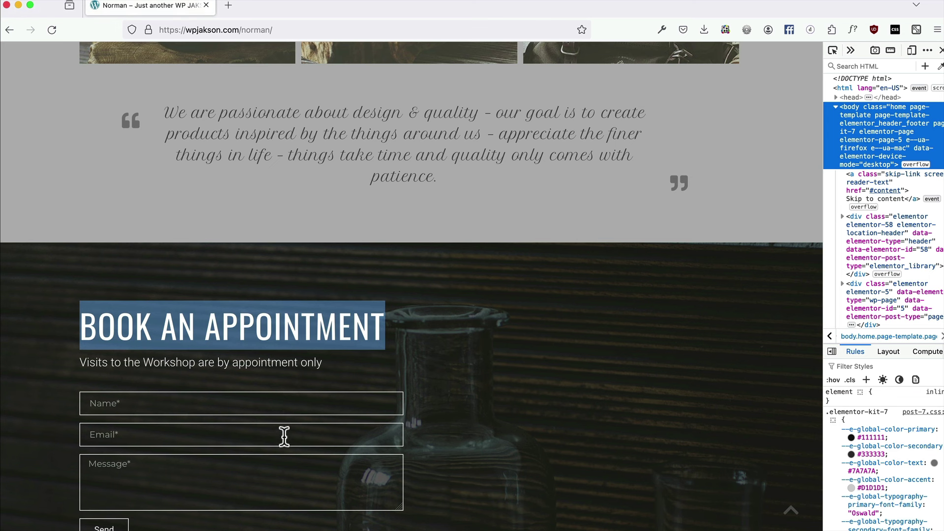
# Step: Replace the Cover's paragraph with "Visits to the Workshop are by appointment only" and delete the LEARN MORE button
pyautogui.tripleClick(213, 364)
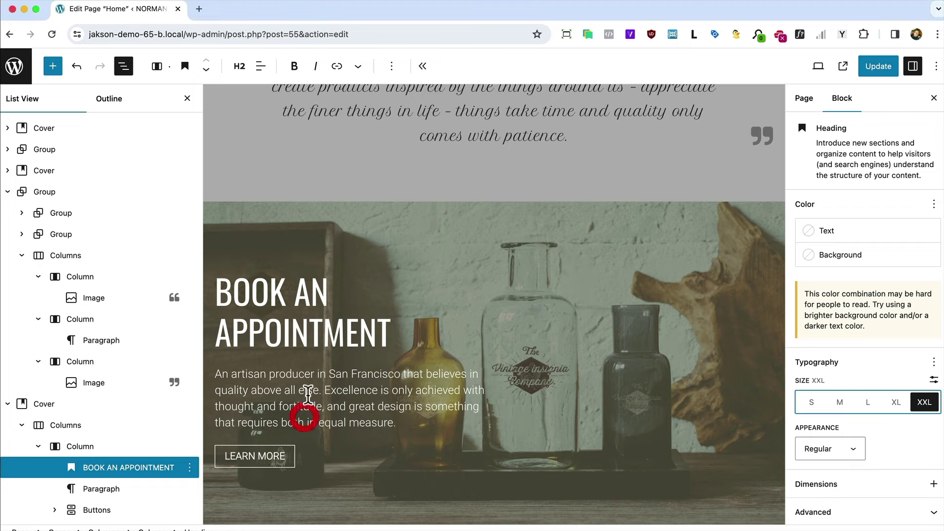
pyautogui.click(305, 417)
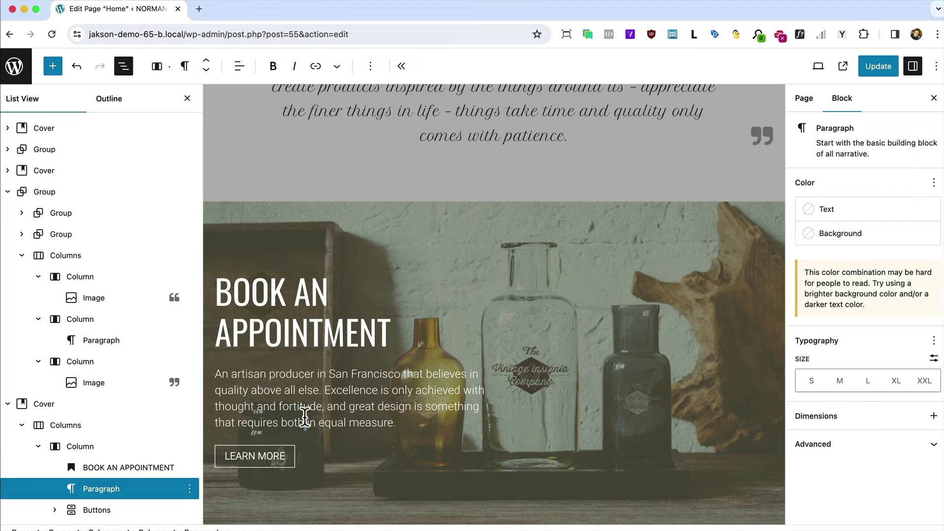
pyautogui.tripleClick(304, 417)
pyautogui.press('super+v')
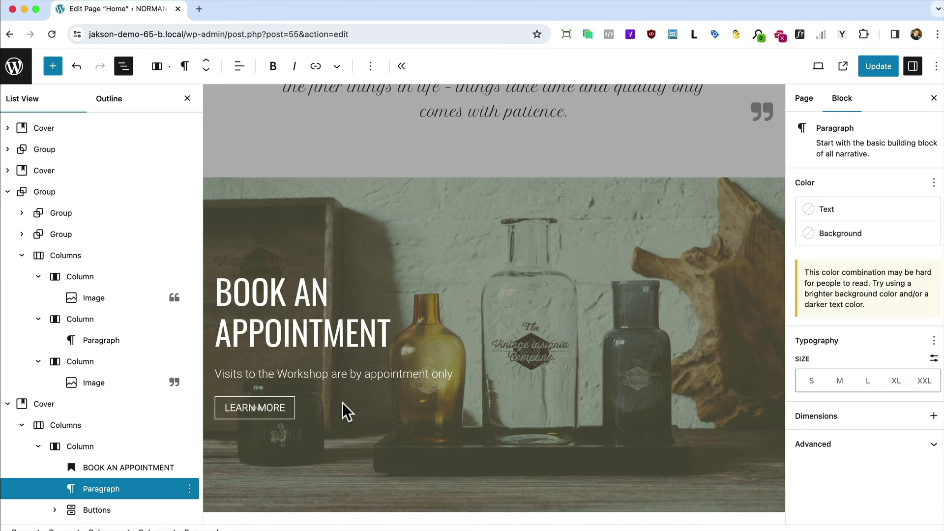
pyautogui.click(342, 402)
pyautogui.press('BackSpace')
# Step: Replace the BOOK AN APPOINTMENT Cover's background image with contact-us-1.webp from the media library
pyautogui.click(69, 405)
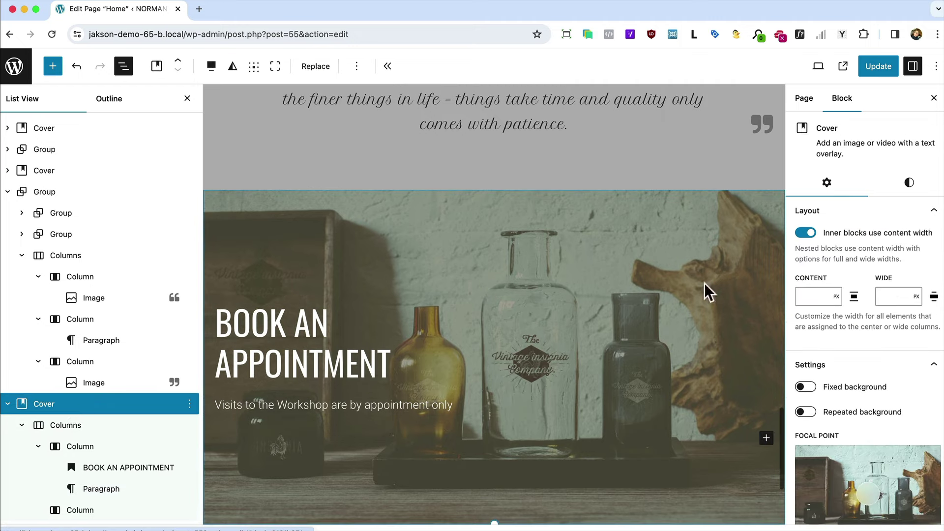
pyautogui.click(316, 66)
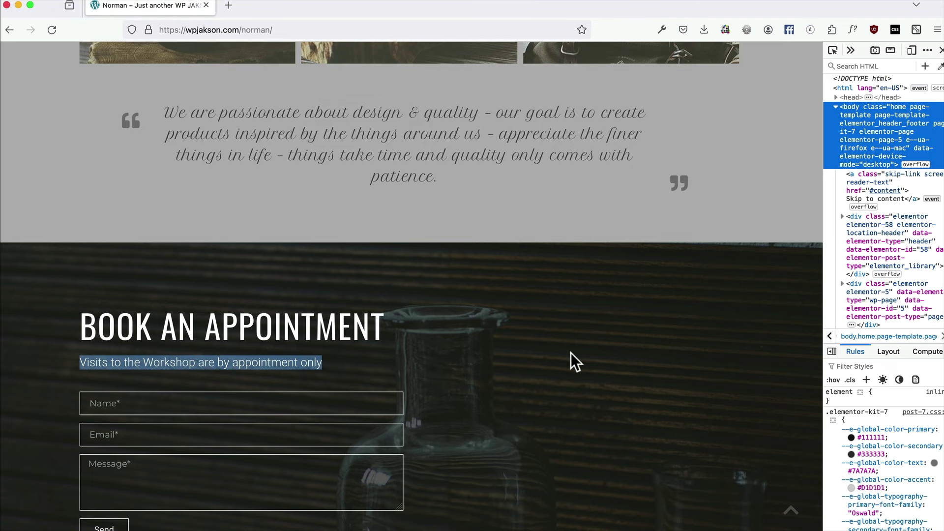
pyautogui.scroll(-2, 575, 352)
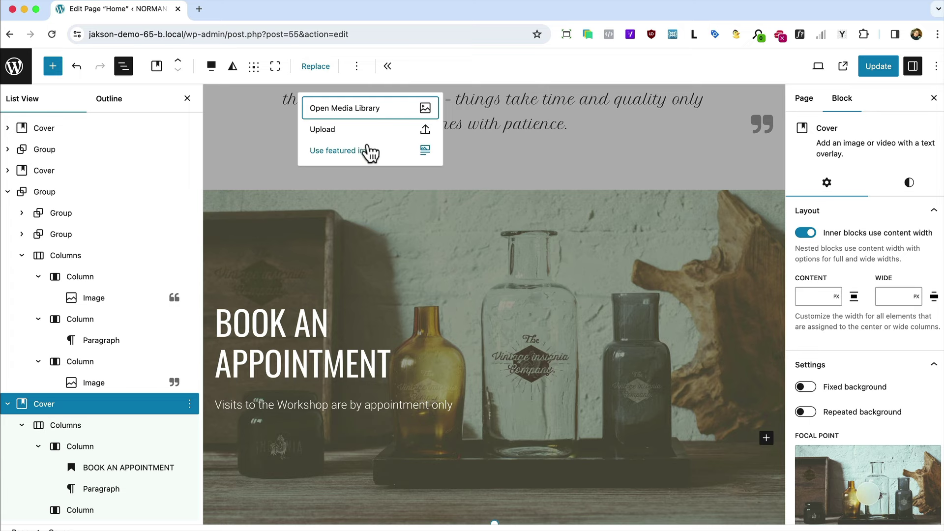
pyautogui.click(343, 108)
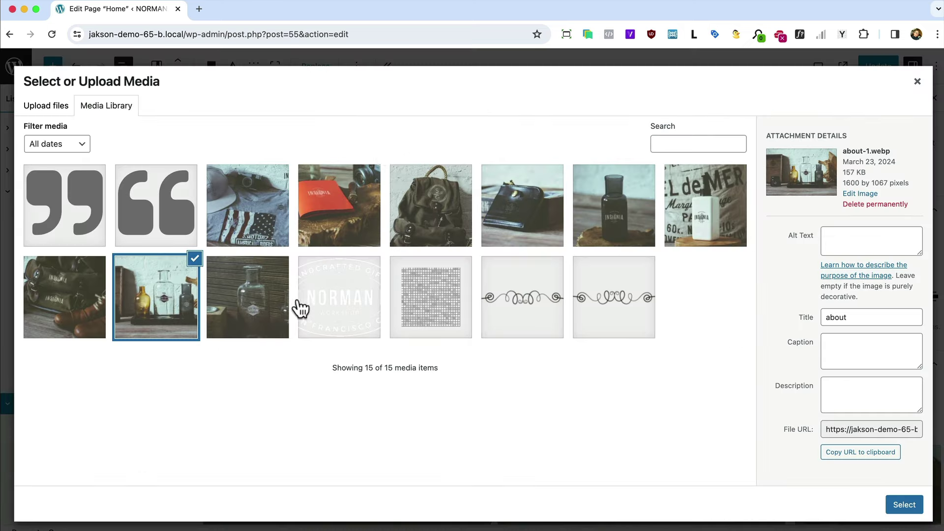
pyautogui.click(277, 304)
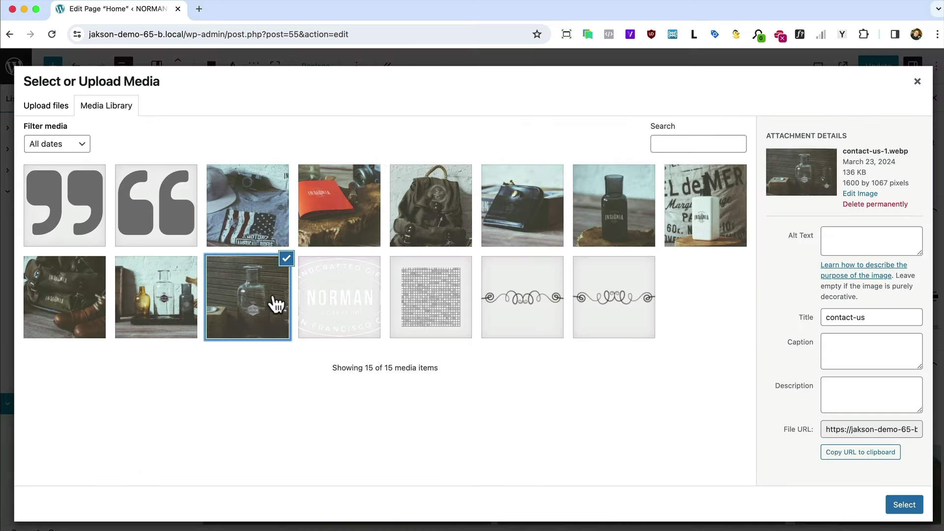
pyautogui.click(908, 507)
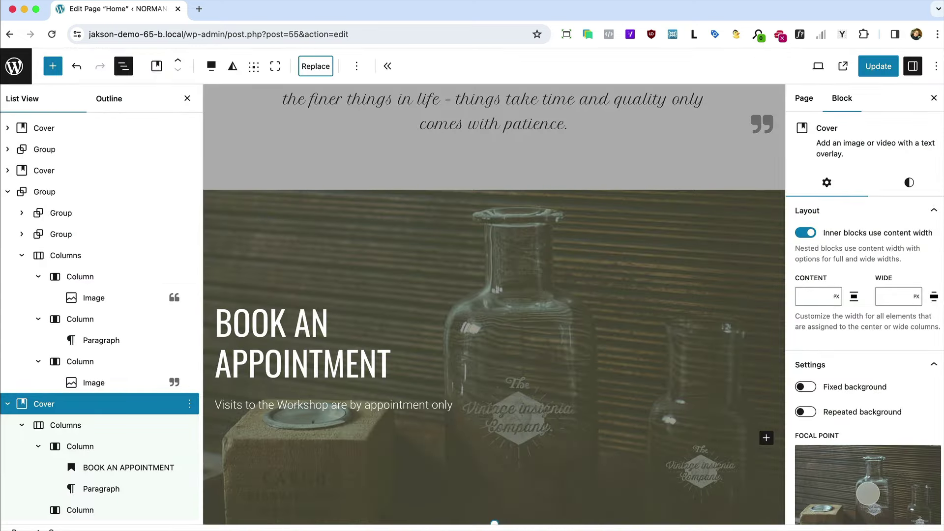
# Step: Set the BOOK AN APPOINTMENT Cover's overlay to Deep Brown with an opacity of 60
pyautogui.click(908, 183)
pyautogui.click(806, 289)
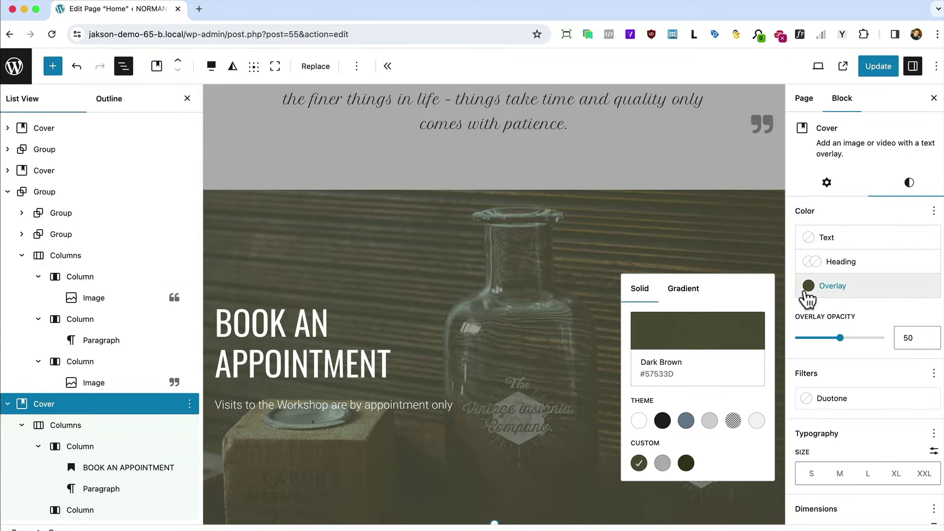
pyautogui.click(686, 462)
pyautogui.scroll(-2, 503, 383)
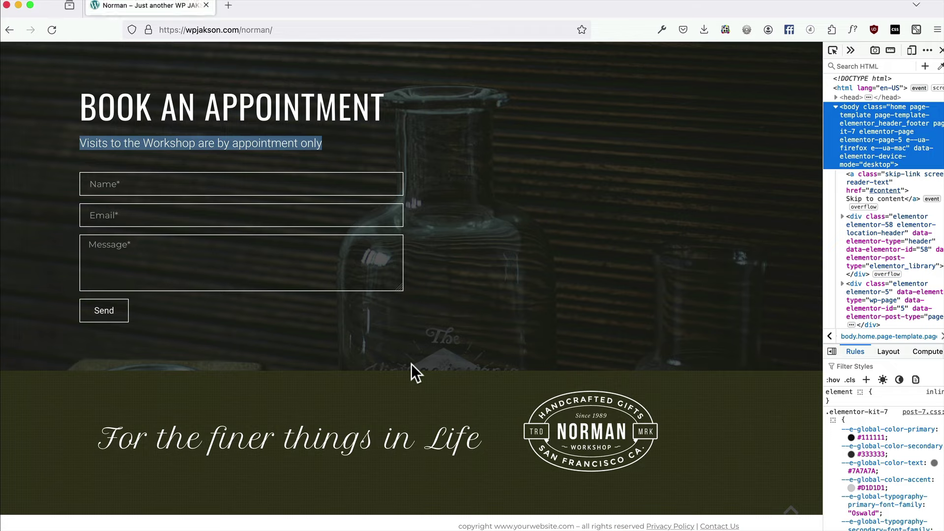
pyautogui.scroll(1, 410, 363)
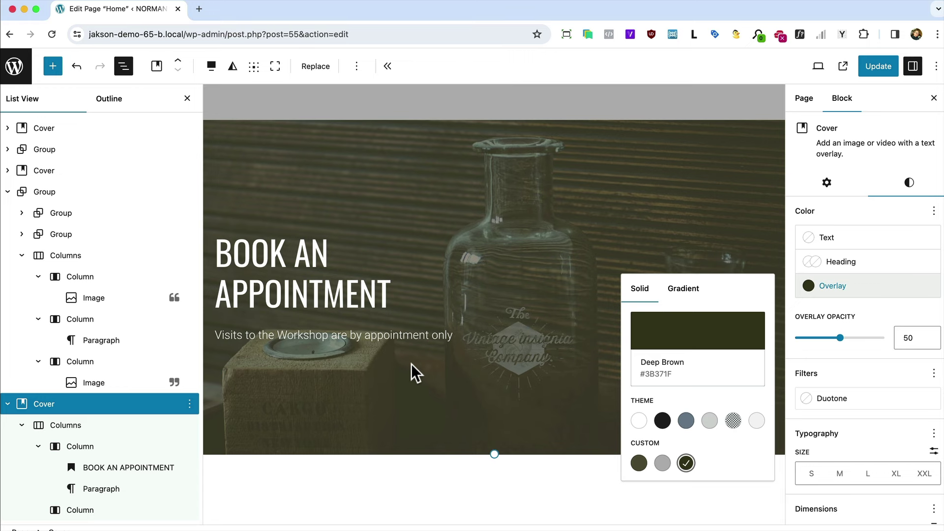
pyautogui.click(856, 355)
pyautogui.moveTo(839, 338); pyautogui.dragTo(849, 339)
# Step: Change the Cover's overlay to custom black #000000 with an opacity of 40 and update the page
pyautogui.click(831, 287)
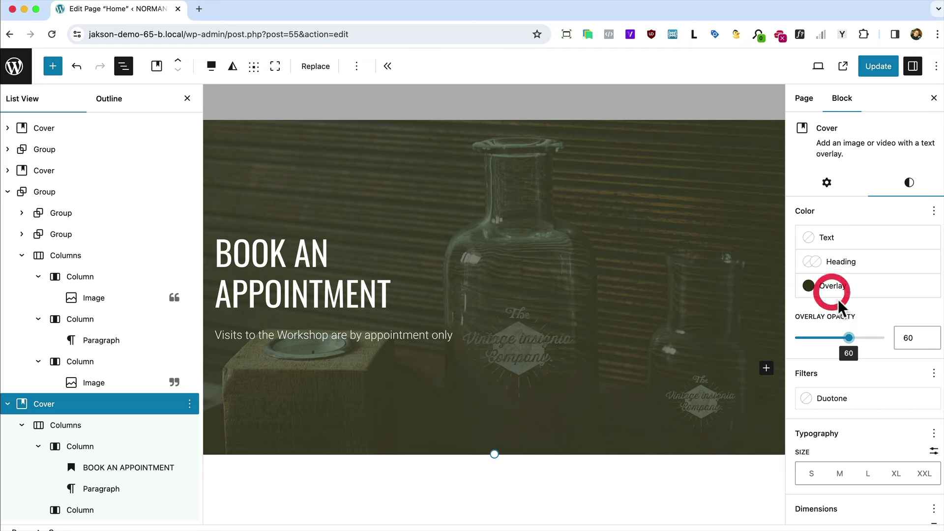
pyautogui.click(693, 332)
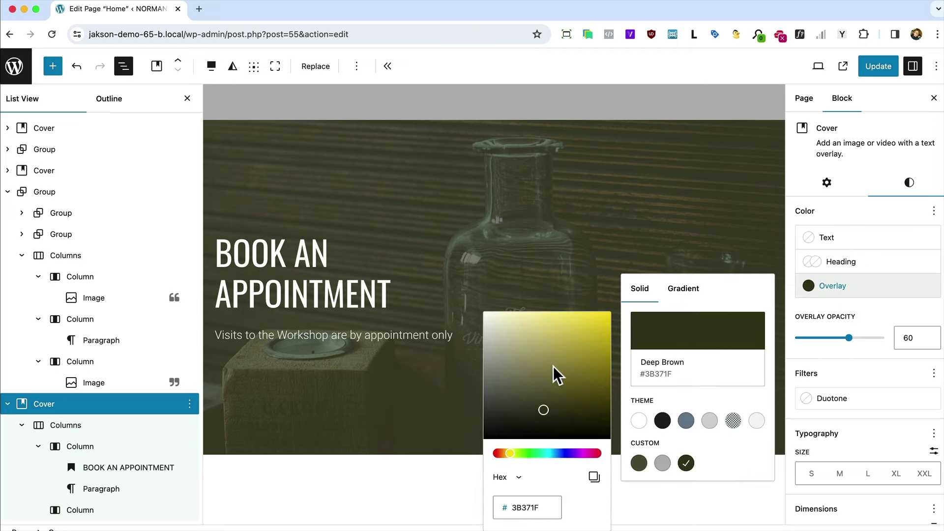
pyautogui.moveTo(554, 375); pyautogui.dragTo(445, 448)
pyautogui.click(854, 304)
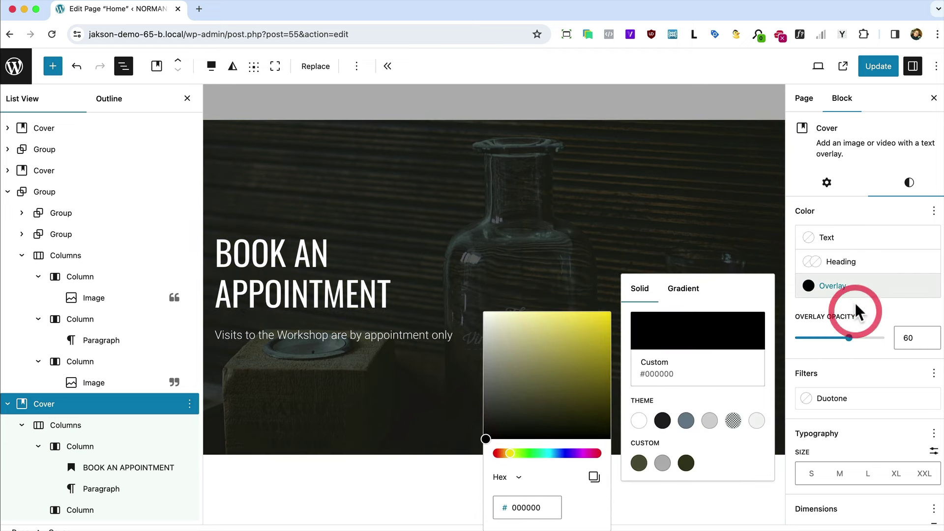
pyautogui.moveTo(854, 344); pyautogui.dragTo(831, 337)
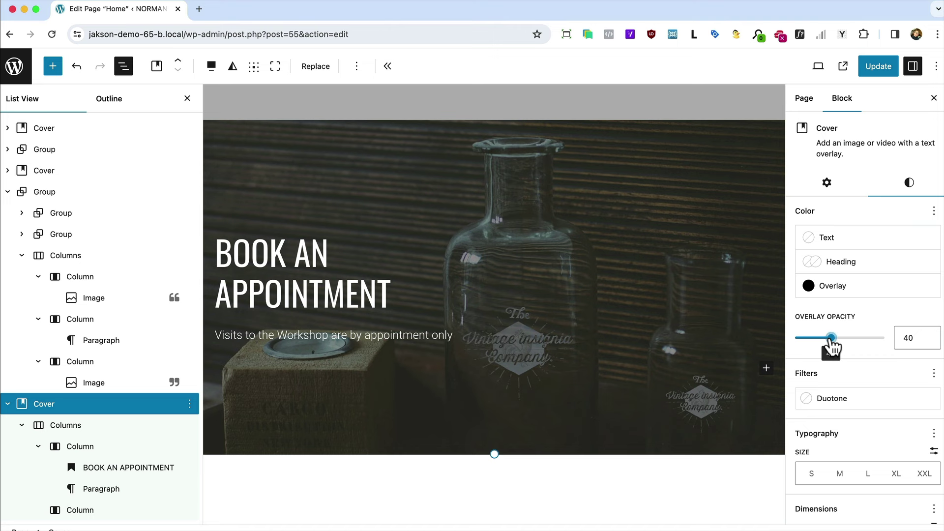
pyautogui.click(878, 67)
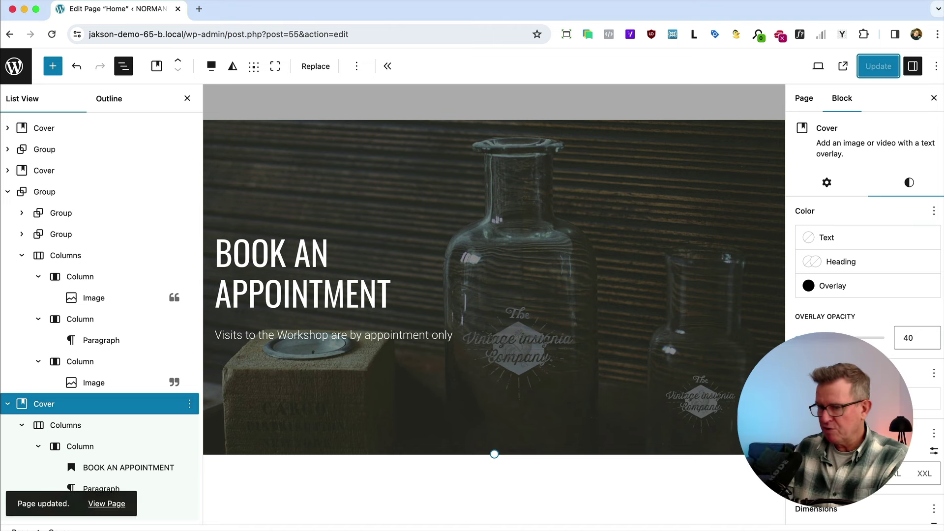
# Step: Open the WordPress dashboard in a new browser tab and activate the Contact Form 7 plugin
pyautogui.rightClick(28, 70)
pyautogui.click(68, 76)
pyautogui.click(238, 13)
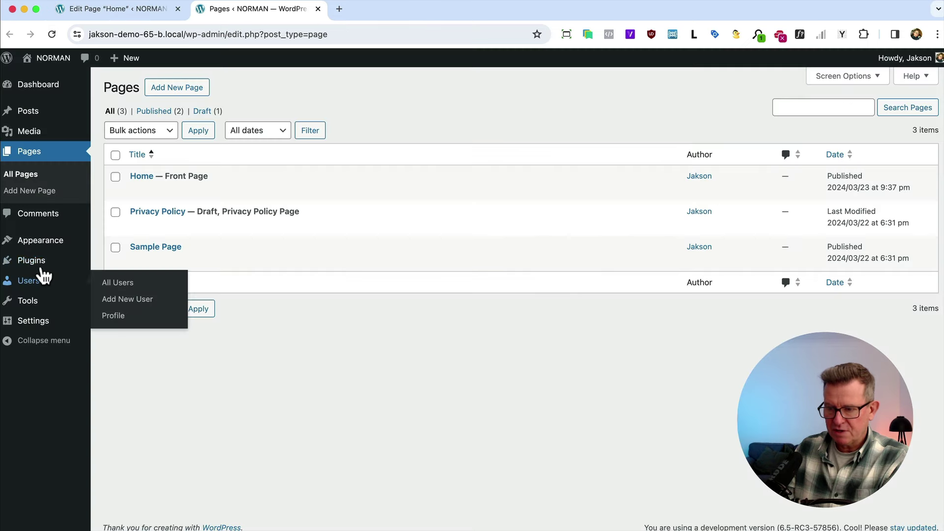
pyautogui.click(40, 266)
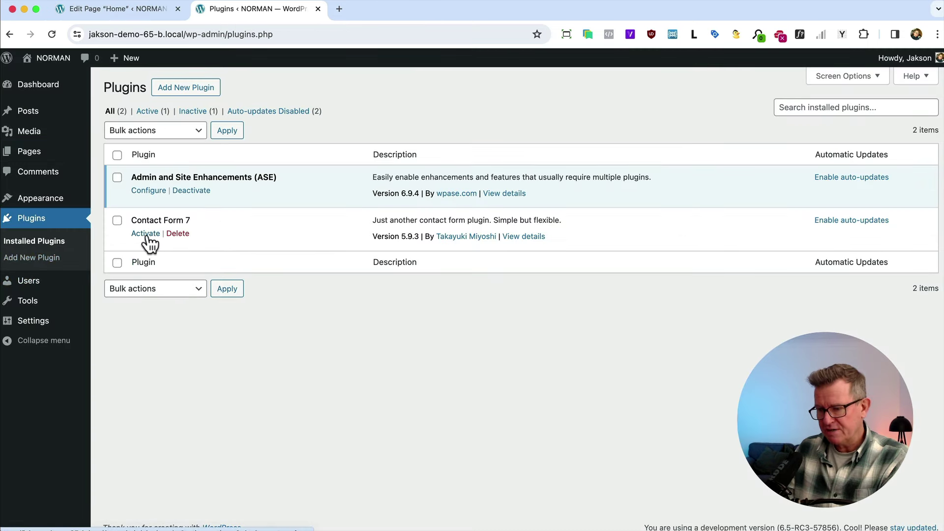
pyautogui.click(147, 234)
# Step: Open Contact form 1 and strip the name field's label and autocomplete setting, leaving [text* your-name ]
pyautogui.click(47, 202)
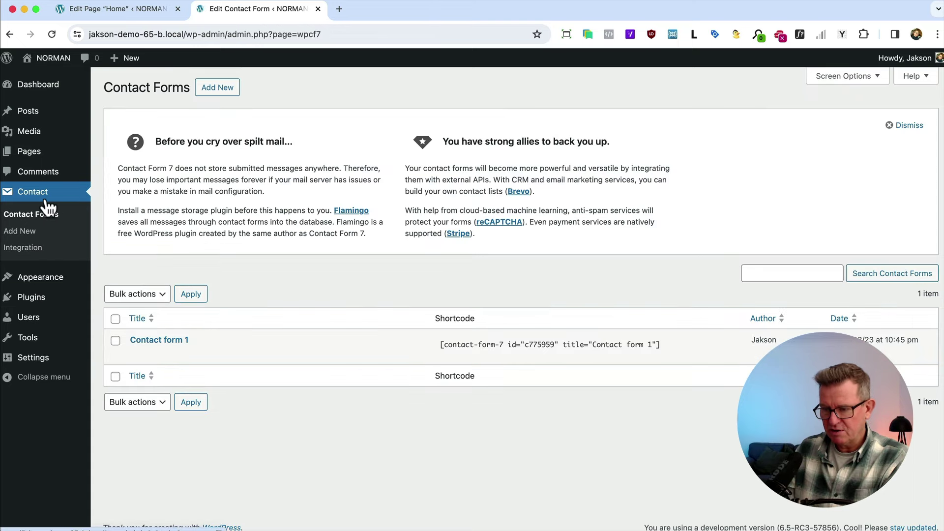
pyautogui.click(167, 335)
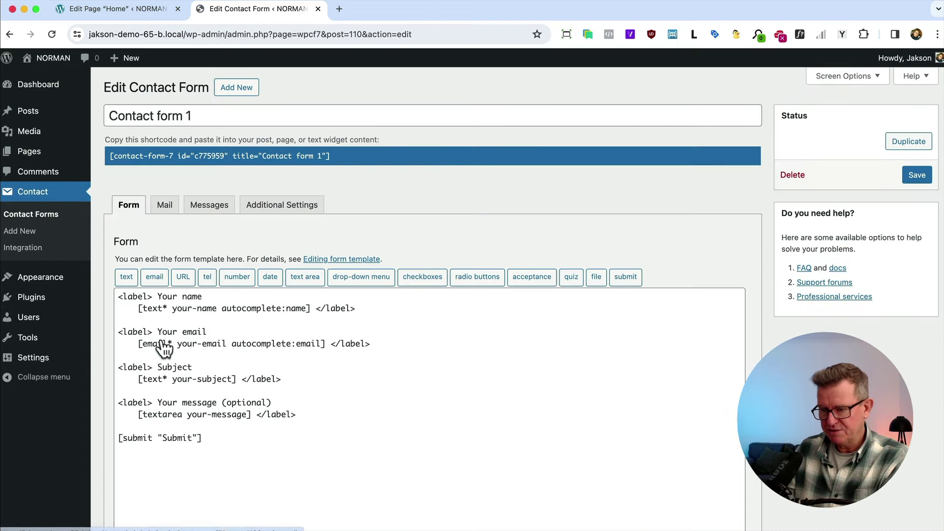
pyautogui.click(140, 315)
pyautogui.moveTo(78, 298)
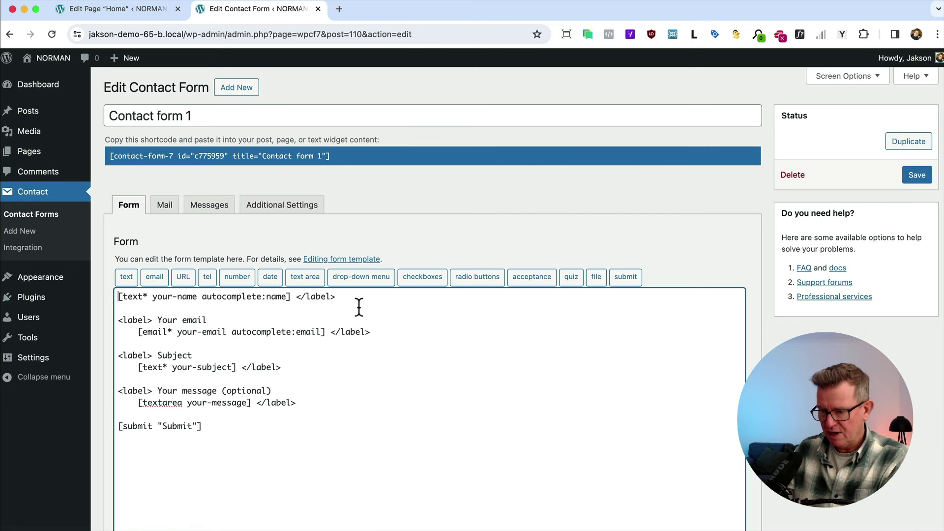
pyautogui.moveTo(336, 296); pyautogui.dragTo(296, 297)
pyautogui.press('BackSpace')
pyautogui.press('BackSpace')
pyautogui.press('BackSpace')
pyautogui.press('BackSpace')
pyautogui.press('BackSpace')
pyautogui.press('BackSpace')
pyautogui.press('BackSpace')
pyautogui.press('BackSpace')
pyautogui.press('BackSpace')
pyautogui.press('BackSpace')
pyautogui.press('BackSpace')
pyautogui.press('BackSpace')
pyautogui.press('BackSpace')
pyautogui.press('BackSpace')
pyautogui.press('BackSpace')
pyautogui.press('BackSpace')
pyautogui.press('BackSpace')
pyautogui.press('BackSpace')
pyautogui.press('BackSpace')
pyautogui.press('BackSpace')
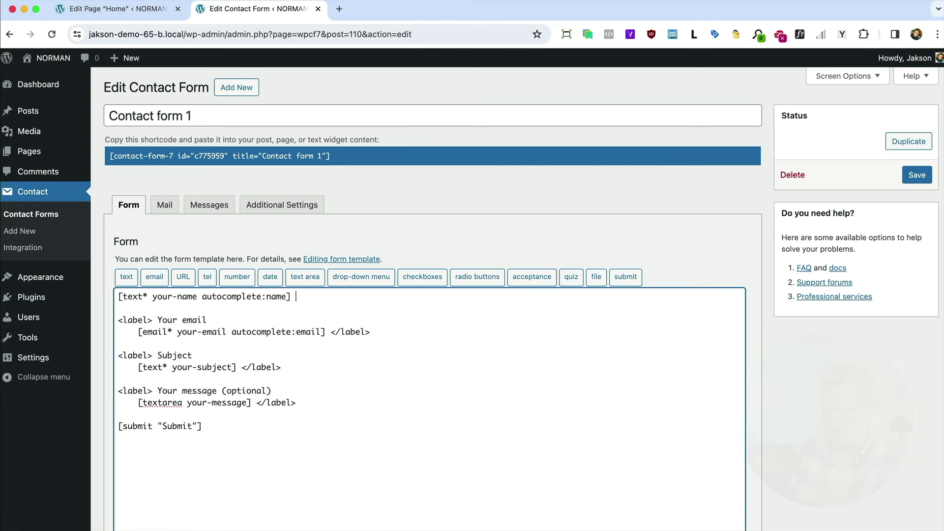
pyautogui.write(']')
# Step: Strip the email field's label and autocomplete setting in the form template, leaving [email* your-email ]
pyautogui.moveTo(138, 332); pyautogui.dragTo(105, 320)
pyautogui.press('BackSpace')
pyautogui.moveTo(312, 320); pyautogui.dragTo(338, 322)
pyautogui.press('BackSpace')
pyautogui.press('BackSpace')
pyautogui.press('BackSpace')
pyautogui.press('BackSpace')
pyautogui.press('BackSpace')
pyautogui.press('BackSpace')
pyautogui.press('BackSpace')
pyautogui.press('BackSpace')
pyautogui.press('BackSpace')
pyautogui.press('BackSpace')
pyautogui.press('BackSpace')
pyautogui.press('BackSpace')
pyautogui.press('BackSpace')
pyautogui.press('BackSpace')
pyautogui.press('BackSpace')
pyautogui.press('BackSpace')
pyautogui.press('BackSpace')
pyautogui.press('BackSpace')
pyautogui.press('BackSpace')
pyautogui.press('BackSpace')
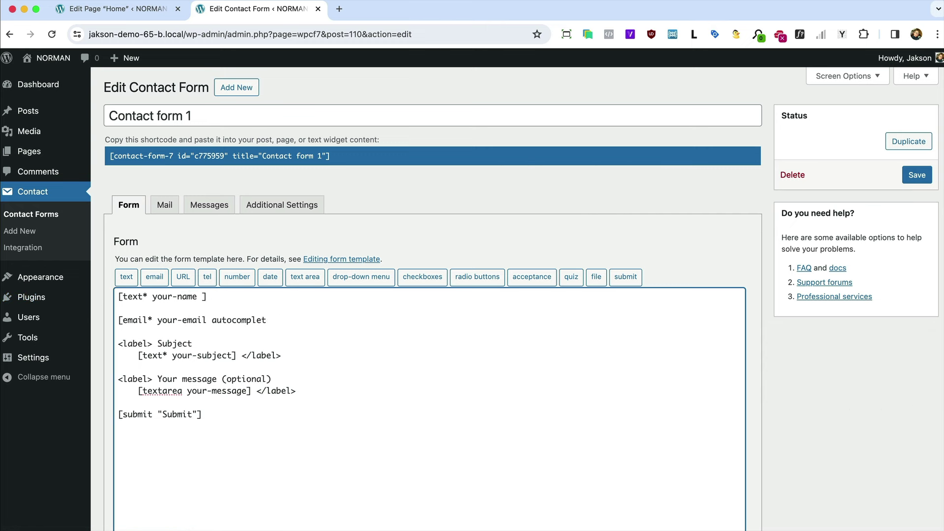
pyautogui.write(']')
# Step: Remove the labels around the subject and message fields, keeping a blank line before the submit tag
pyautogui.moveTo(109, 342); pyautogui.dragTo(139, 356)
pyautogui.press('BackSpace')
pyautogui.moveTo(281, 343); pyautogui.dragTo(139, 378)
pyautogui.press('BackSpace')
pyautogui.press('super+z')
pyautogui.write('(')
pyautogui.press('super+z')
pyautogui.press('BackSpace')
pyautogui.moveTo(231, 366); pyautogui.dragTo(279, 367)
pyautogui.press('BackSpace')
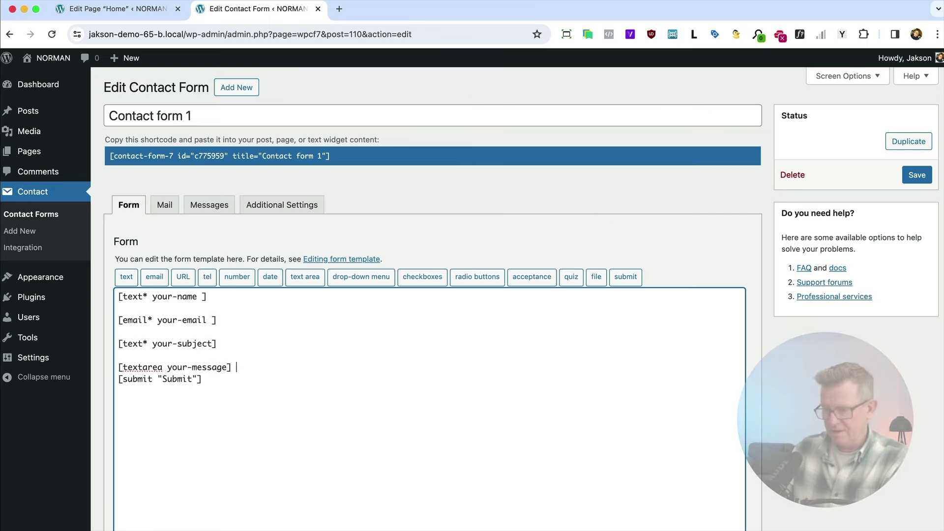
pyautogui.press('Return')
# Step: Add the placeholder "Name *" to the name field and "Email *" to the email field
pyautogui.click(198, 296)
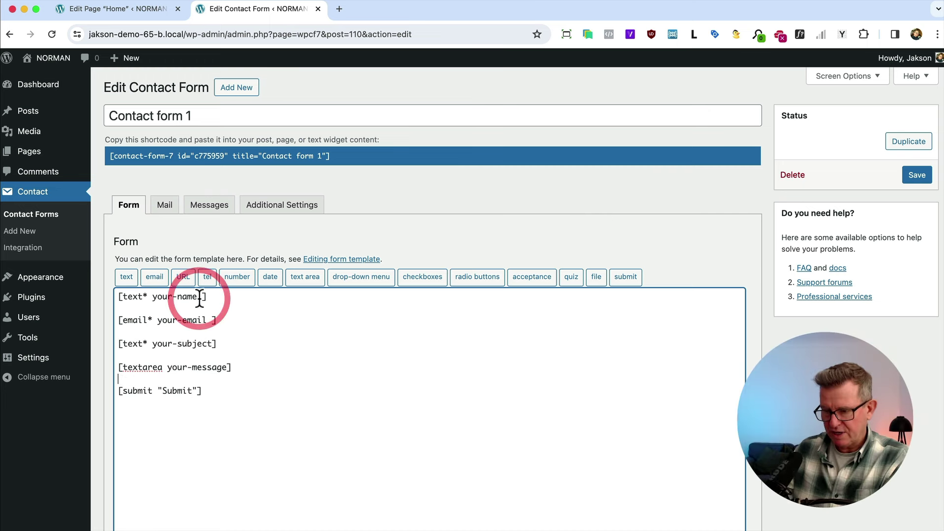
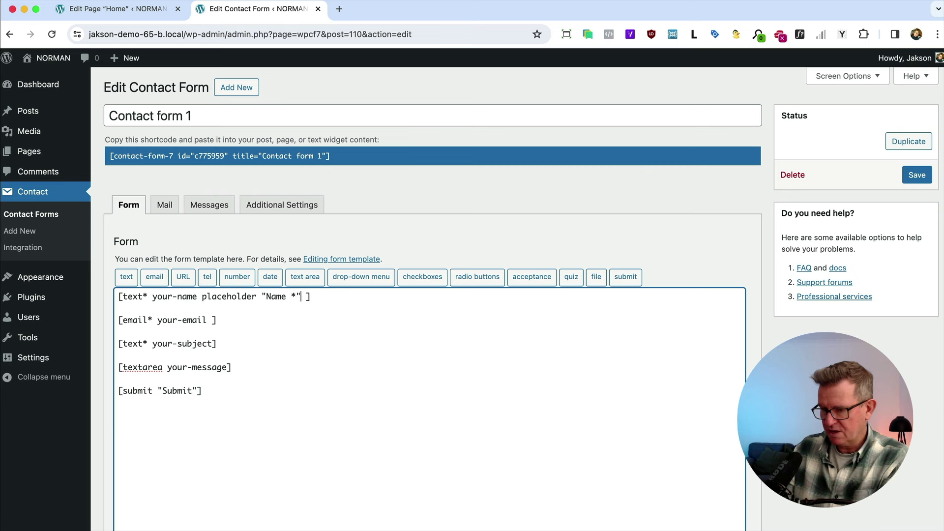
pyautogui.click(213, 317)
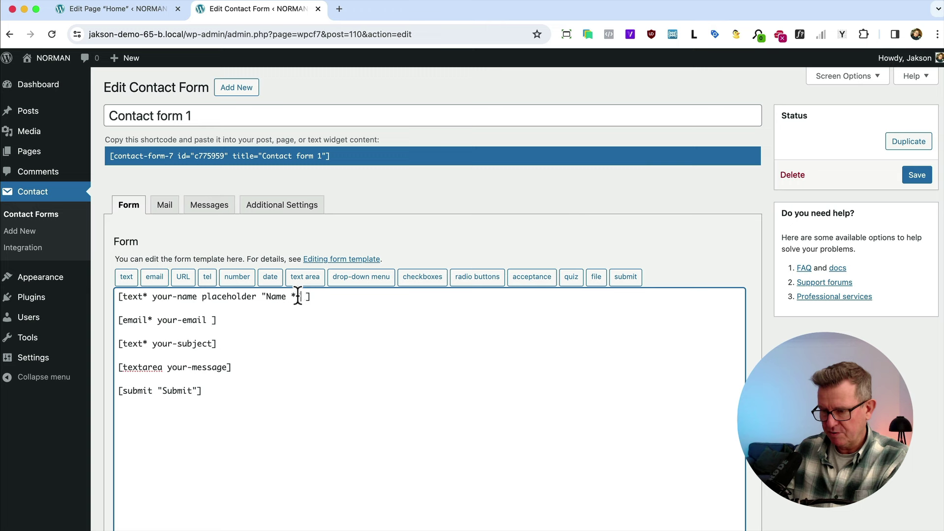
pyautogui.moveTo(299, 295); pyautogui.dragTo(202, 296)
pyautogui.press('super+c')
pyautogui.click(213, 320)
pyautogui.press('super+v')
pyautogui.doubleClick(285, 321)
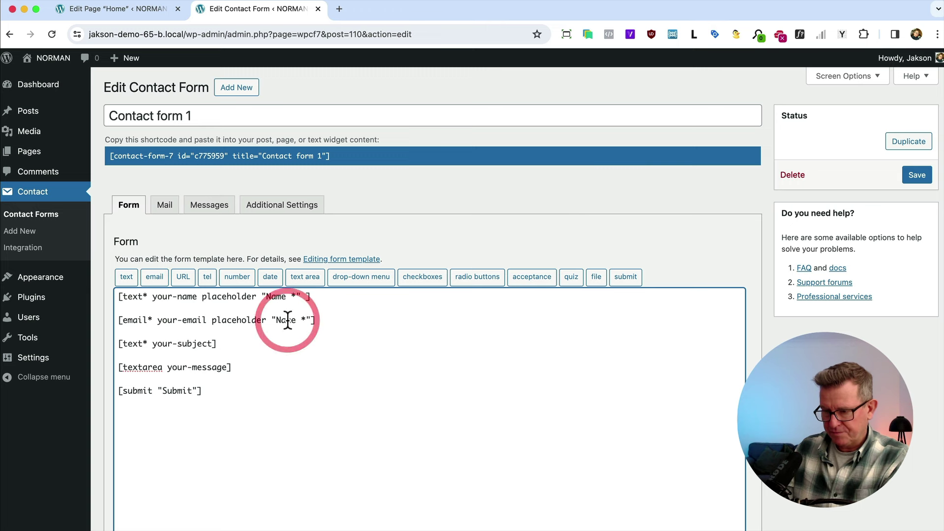
# Step: Delete the subject field, give the message field the placeholder "Message *", and save the contact form
pyautogui.moveTo(219, 343); pyautogui.dragTo(84, 343)
pyautogui.press('BackSpace')
pyautogui.press('Delete')
pyautogui.press('Delete')
pyautogui.press('super+v')
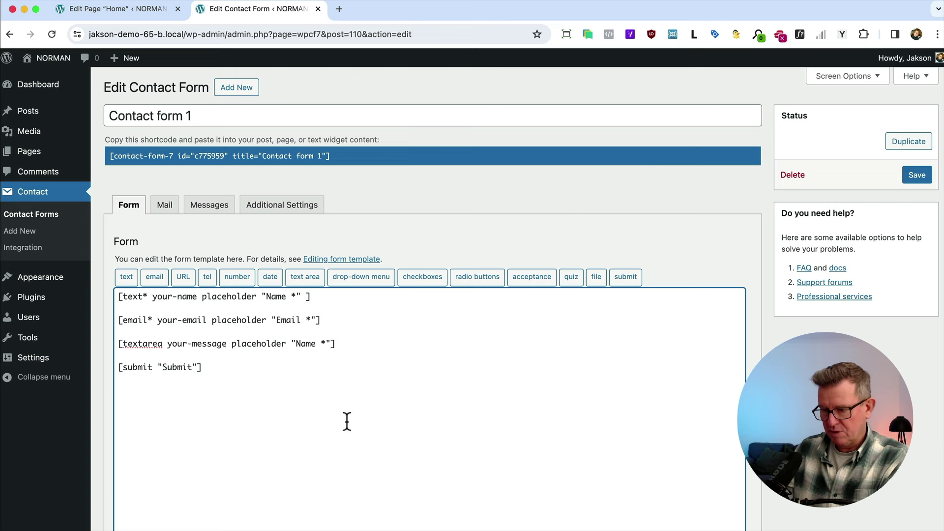
pyautogui.doubleClick(306, 344)
pyautogui.write('Message')
pyautogui.click(909, 176)
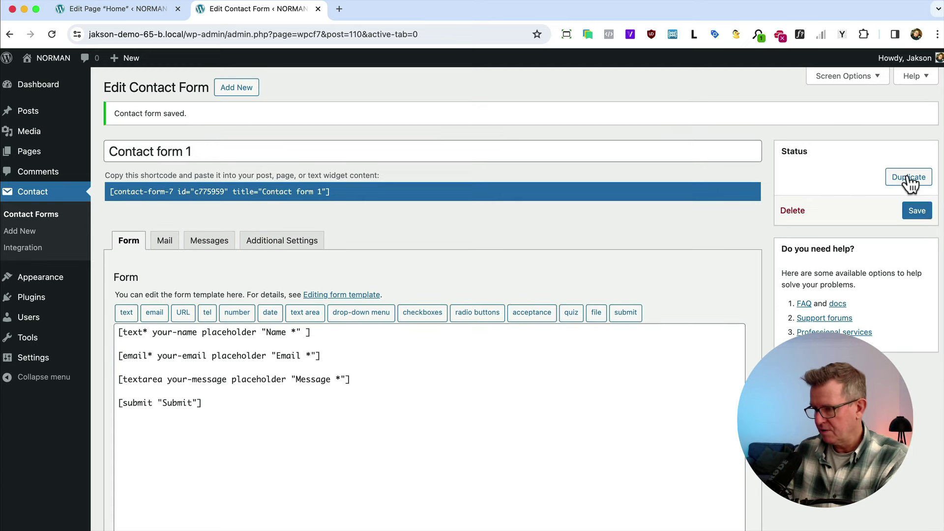
# Step: On the Home page, insert a Contact Form 7 block using Contact form 1 below the "Visits to the Workshop" paragraph
pyautogui.click(127, 10)
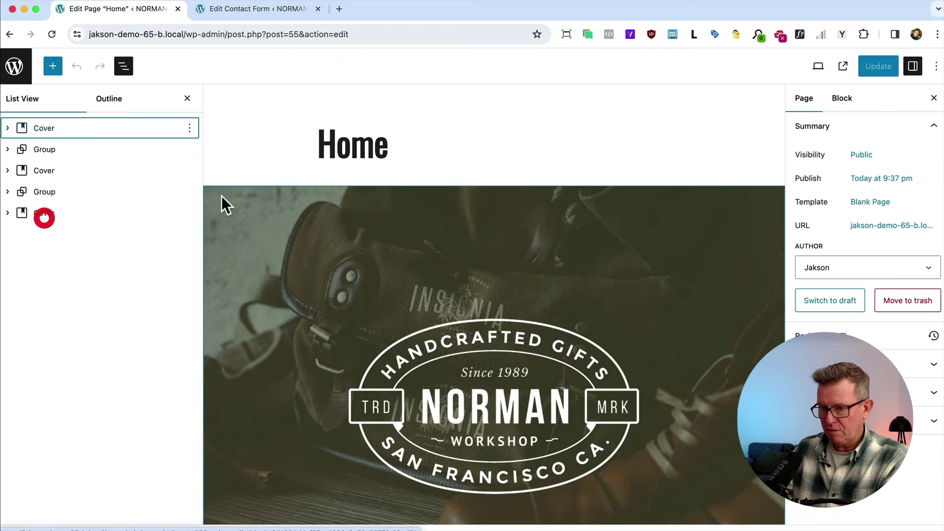
pyautogui.click(44, 216)
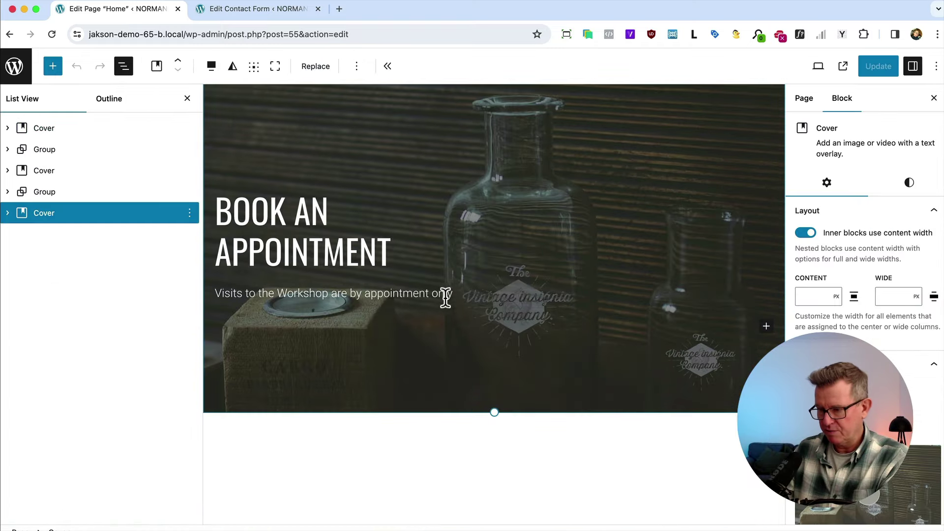
pyautogui.click(446, 295)
pyautogui.click(481, 295)
pyautogui.press('Return')
pyautogui.write('/')
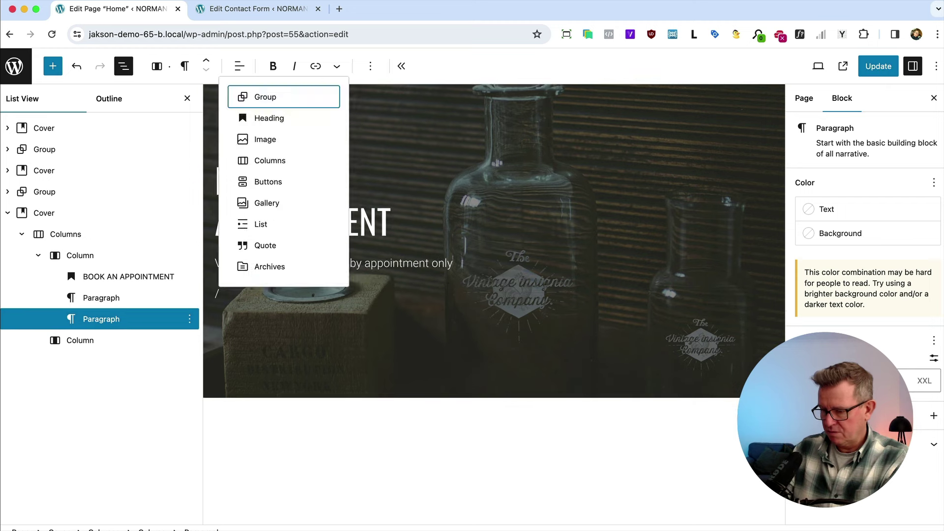
pyautogui.write('form')
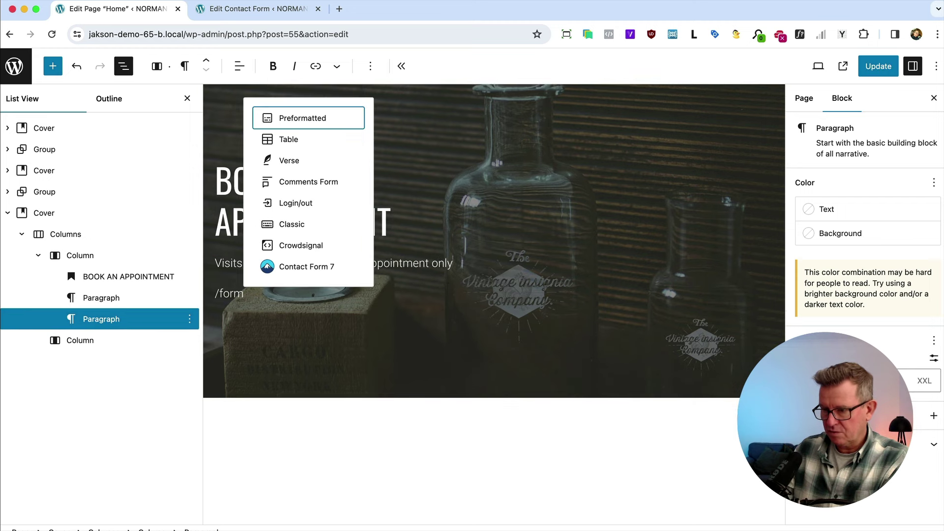
pyautogui.click(287, 268)
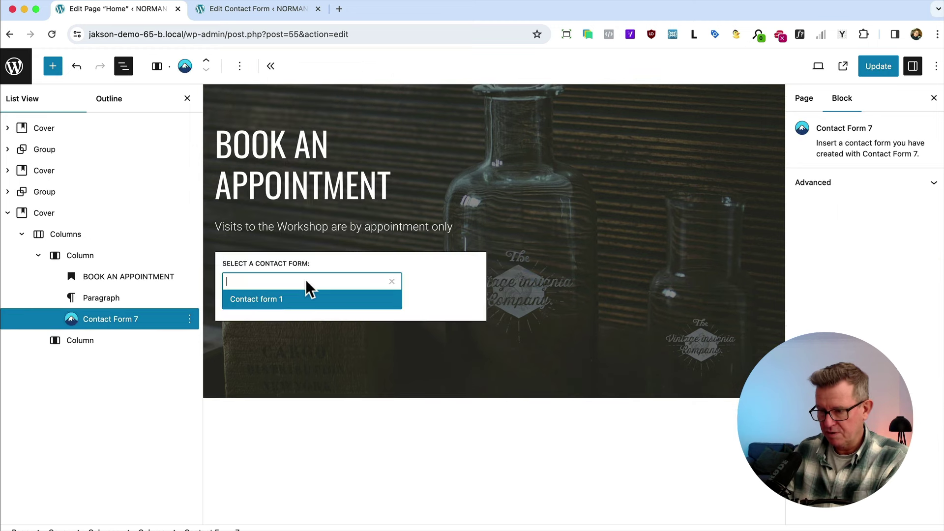
pyautogui.click(304, 301)
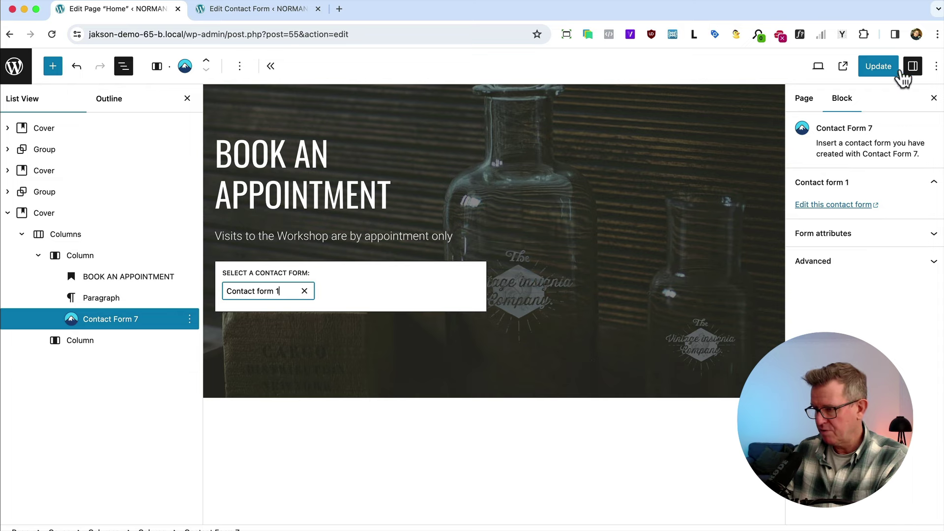
# Step: Update the Home page and view the Book an Appointment section on the live site in Firefox
pyautogui.click(880, 69)
pyautogui.press('super+Tab')
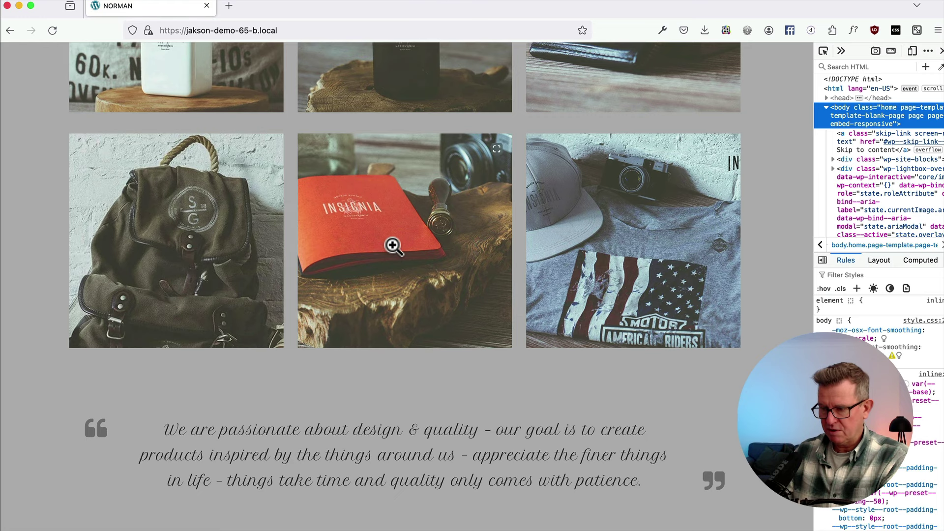
pyautogui.scroll(-7, 470, 222)
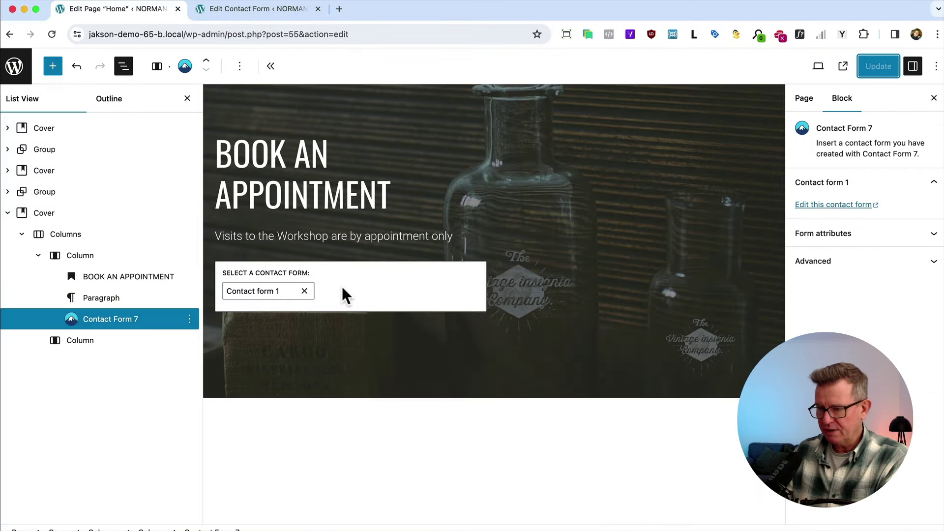
# Step: Switch to VS Code, open the blank-block-starter-v2 theme's style.css and go to the end of the file
pyautogui.press('super+Tab')
pyautogui.click(666, 287)
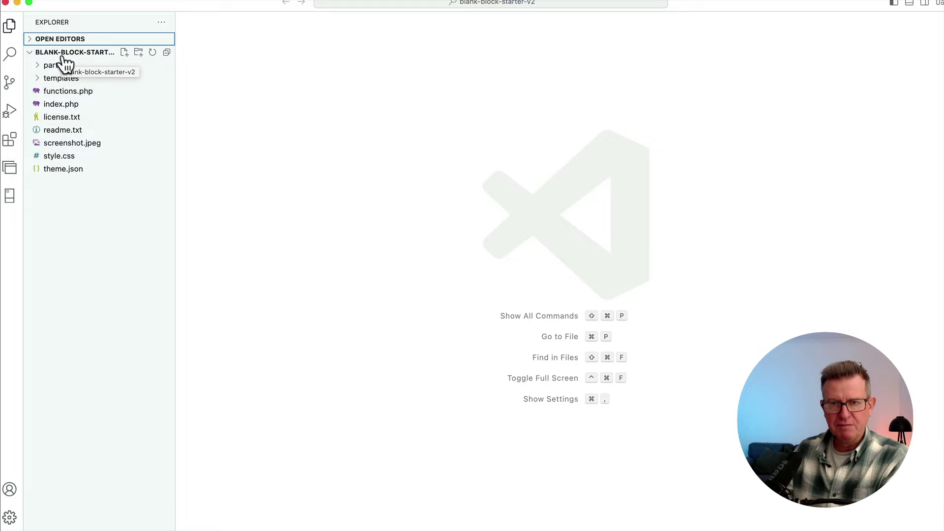
pyautogui.click(63, 157)
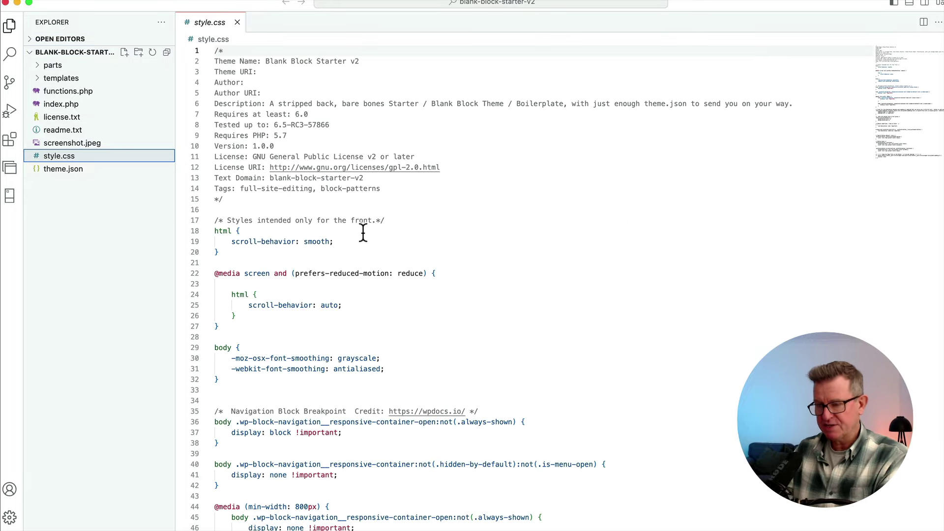
pyautogui.scroll(-15, 363, 232)
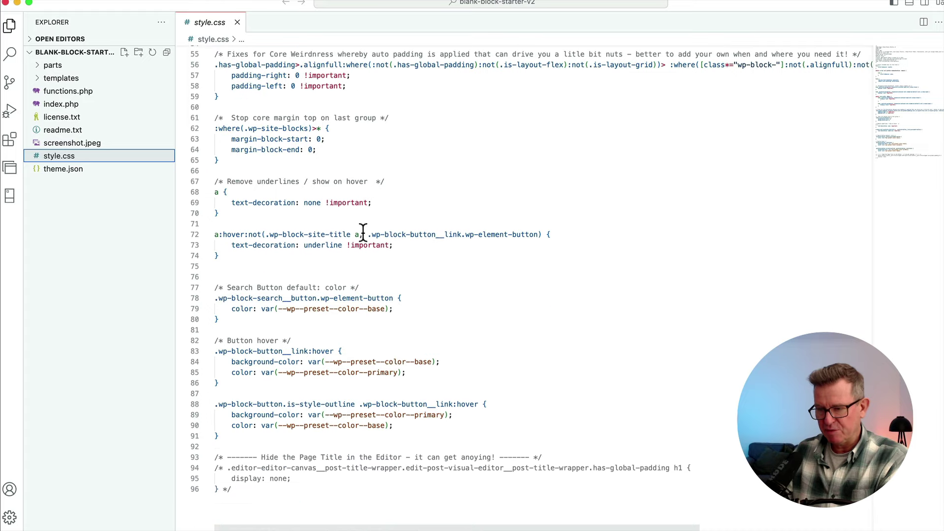
pyautogui.scroll(-2, 363, 233)
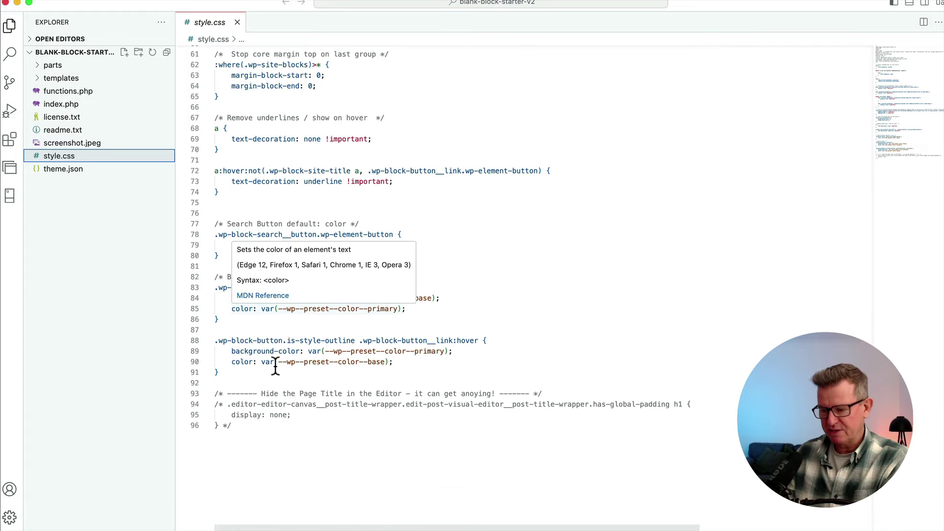
# Step: Paste the input, select and textarea rules at the end of style.css under the comment /* Contact Form tweaks */ and save
pyautogui.click(250, 421)
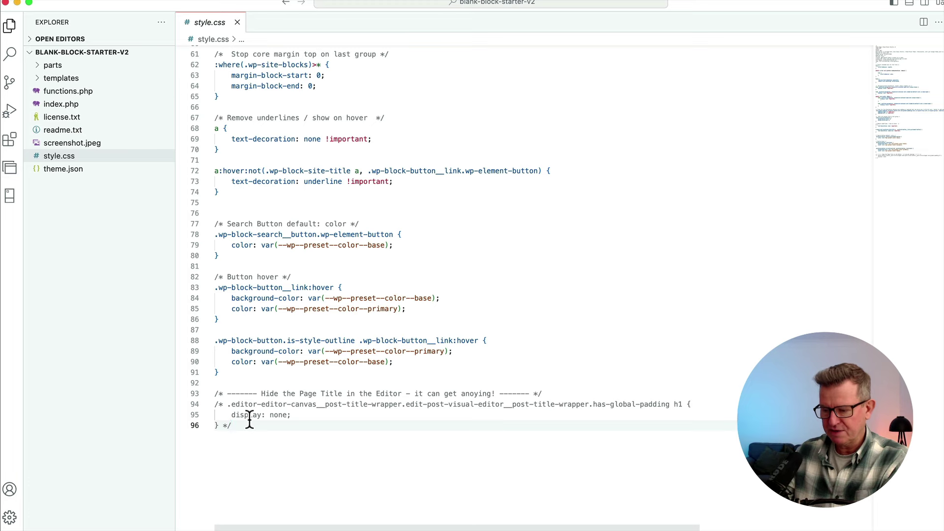
pyautogui.press('Return')
pyautogui.press('Return')
pyautogui.press('Return')
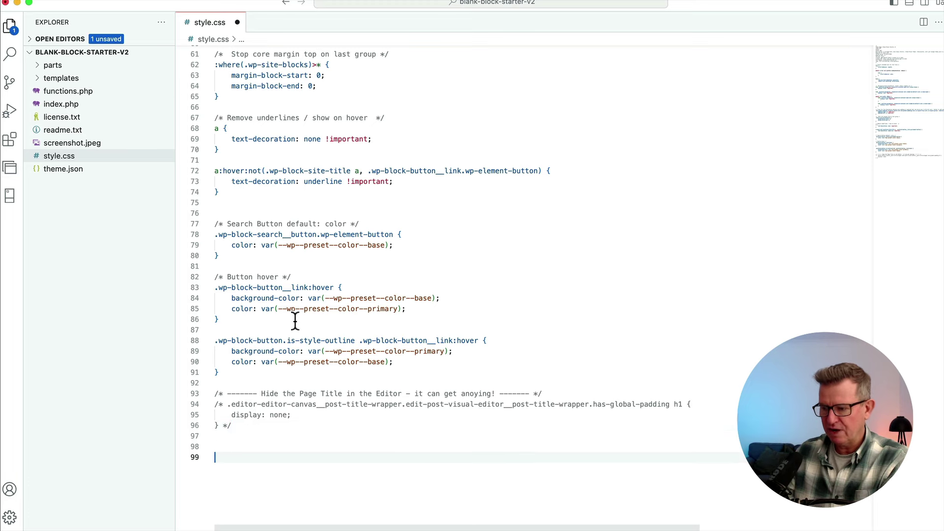
pyautogui.press('super+Tab')
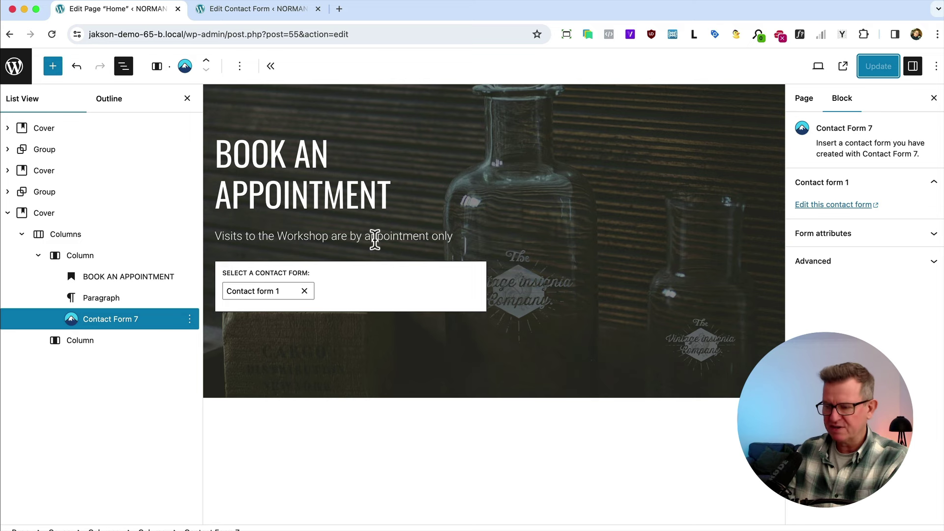
pyautogui.press('super+Tab')
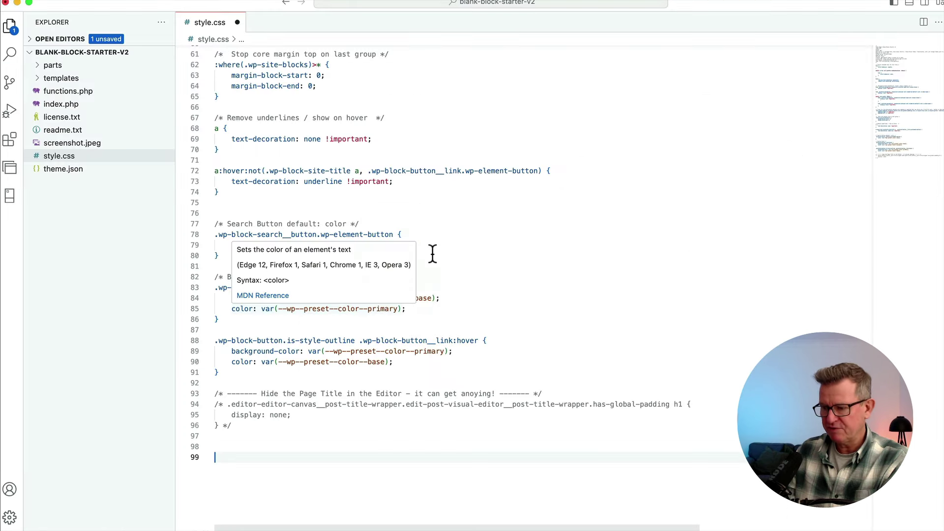
pyautogui.click(240, 455)
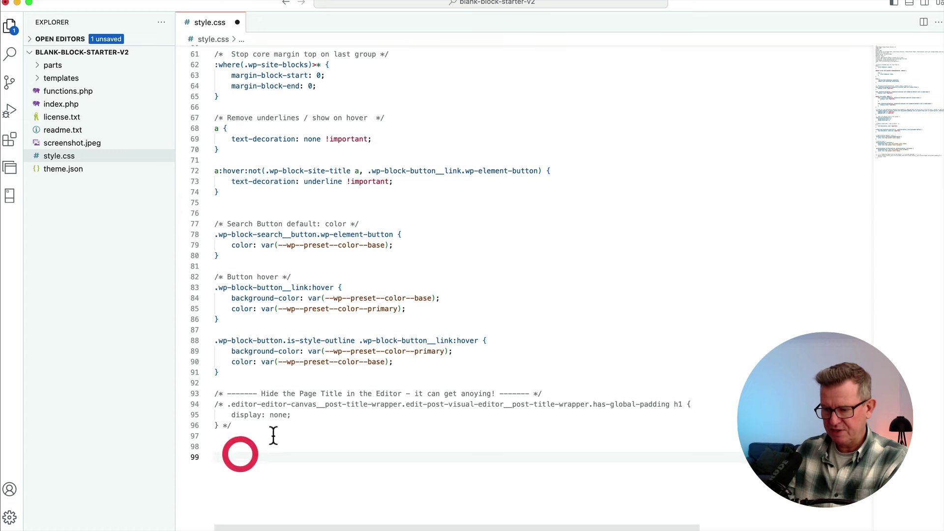
pyautogui.press('super+v')
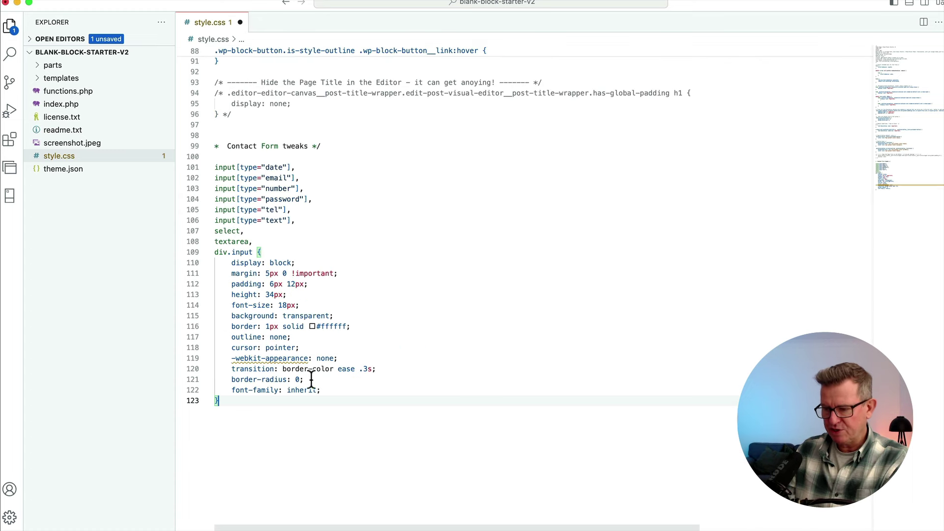
pyautogui.moveTo(266, 260)
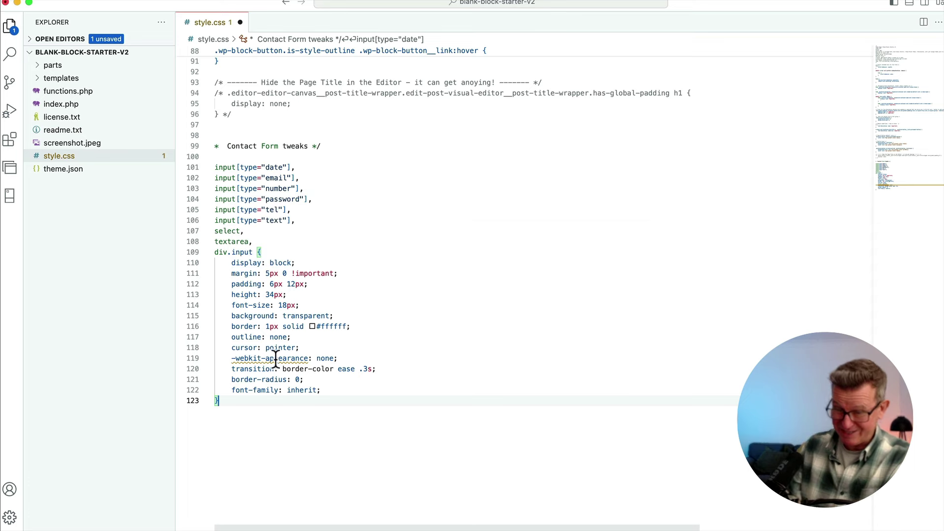
pyautogui.moveTo(259, 349)
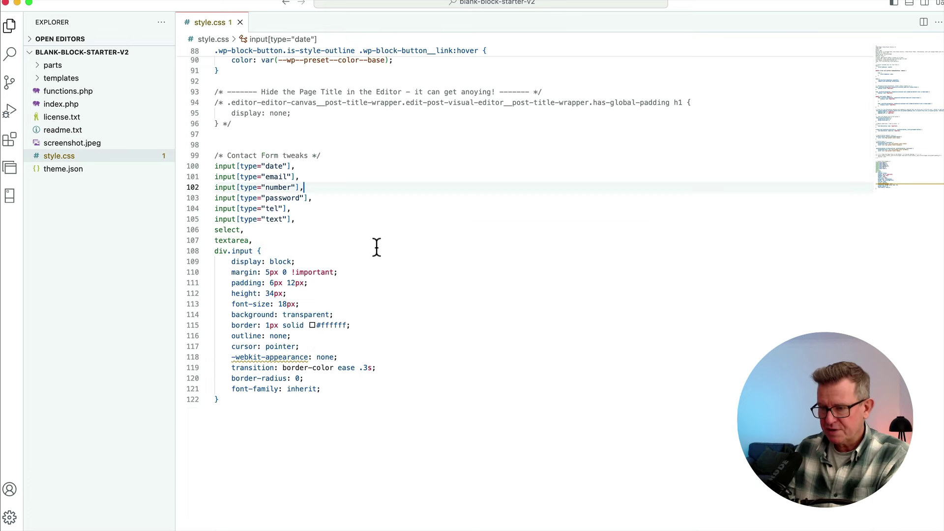
# Step: Reload the live site in Firefox and examine the styling and placeholder legibility of the Book an Appointment form fields
pyautogui.press('super+Tab')
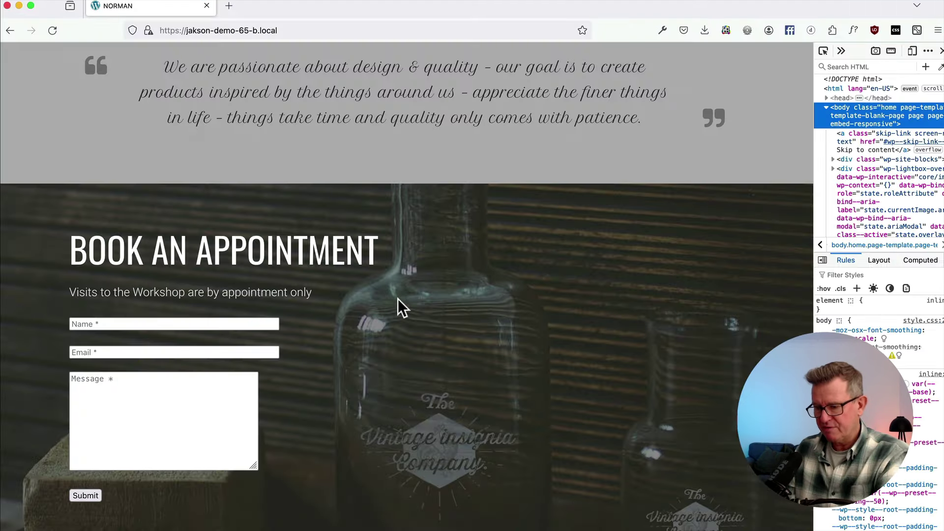
pyautogui.press('super+r')
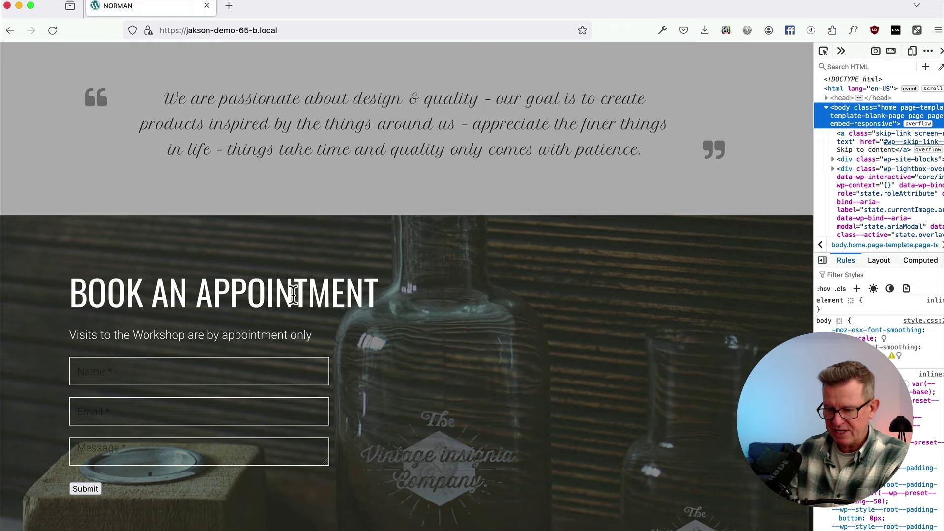
pyautogui.click(134, 378)
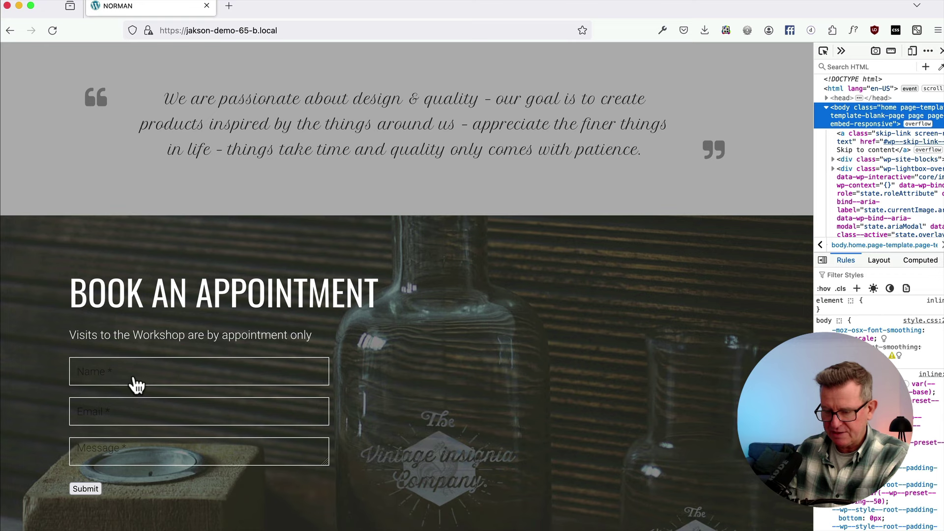
pyautogui.click(183, 333)
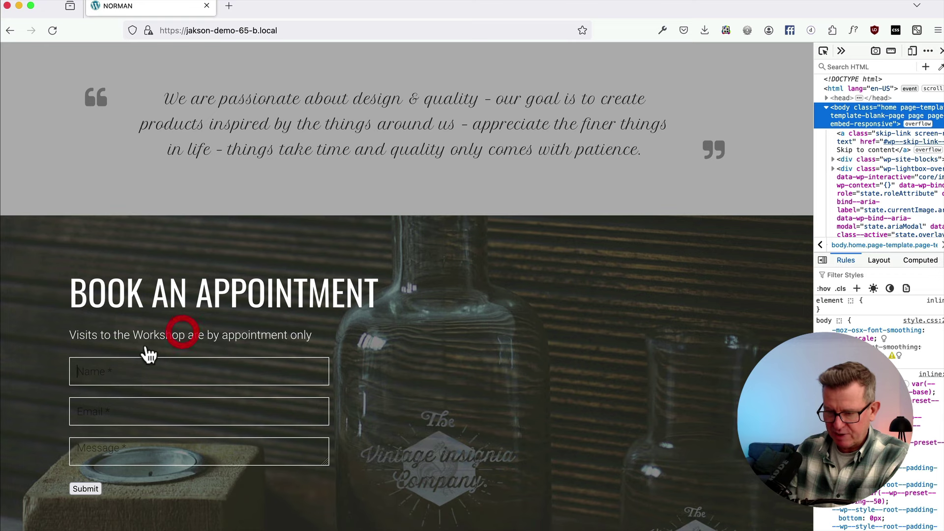
pyautogui.scroll(5, 142, 364)
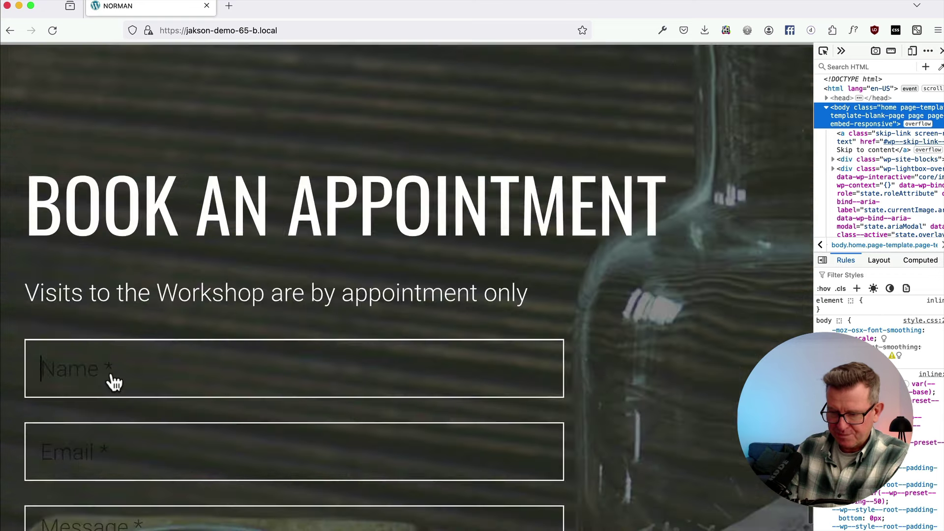
pyautogui.scroll(-3, 143, 364)
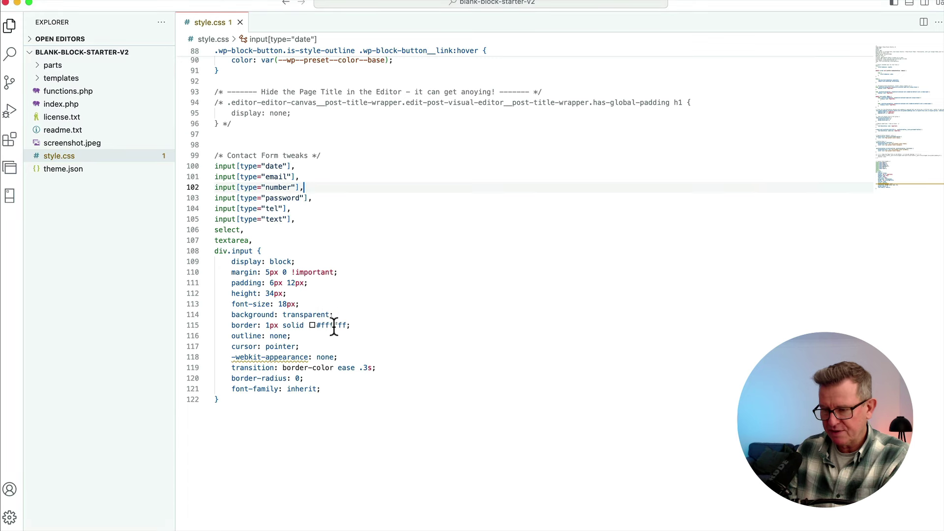
# Step: Add a ::placeholder rule with color #ffffff at the end of style.css, save it and reload the live site in Firefox
pyautogui.click(258, 402)
pyautogui.press('Return')
pyautogui.press('Return')
pyautogui.write('::')
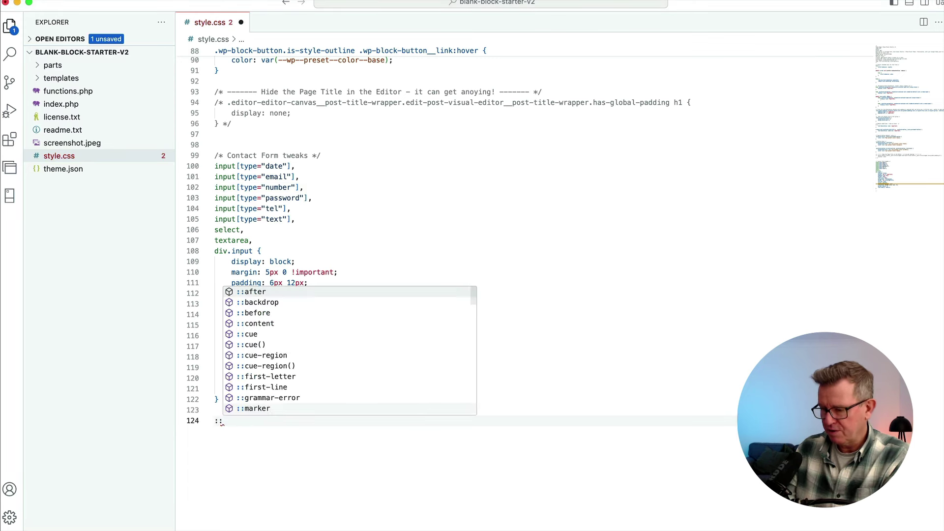
pyautogui.write('pl')
pyautogui.press('Return')
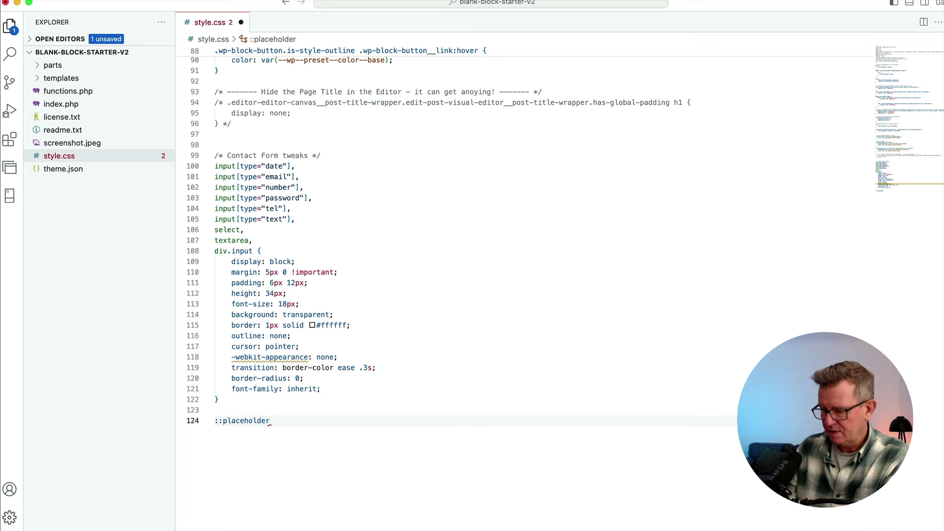
pyautogui.write('{')
pyautogui.press('Return')
pyautogui.write('colo')
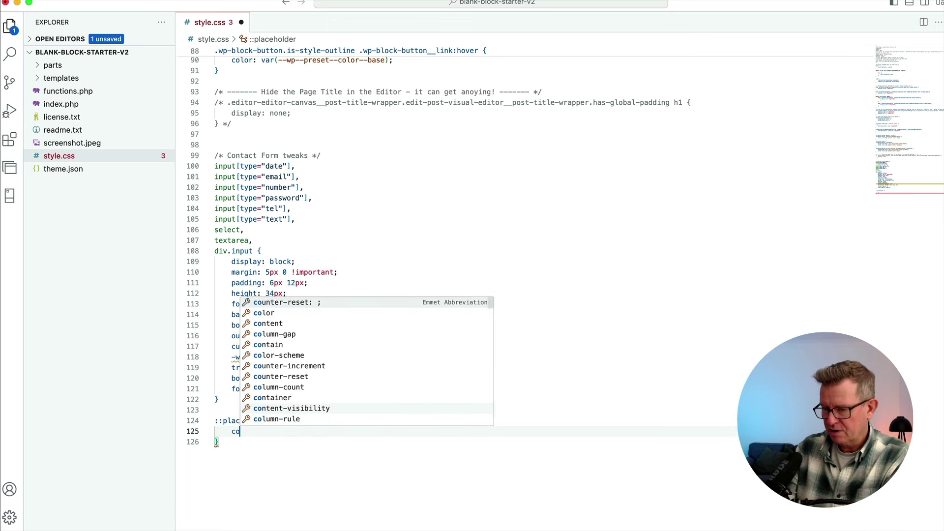
pyautogui.press('Return')
pyautogui.press('Return')
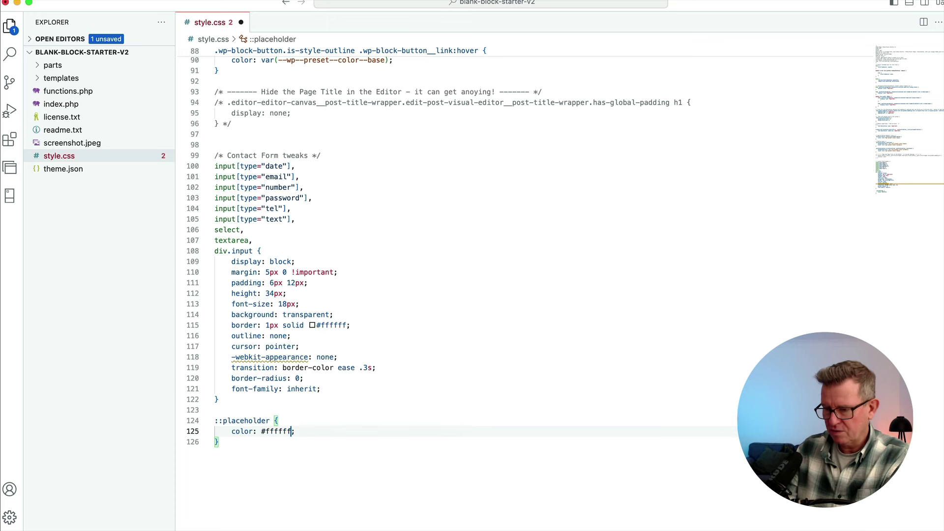
pyautogui.press('super+s')
pyautogui.press('super+Tab')
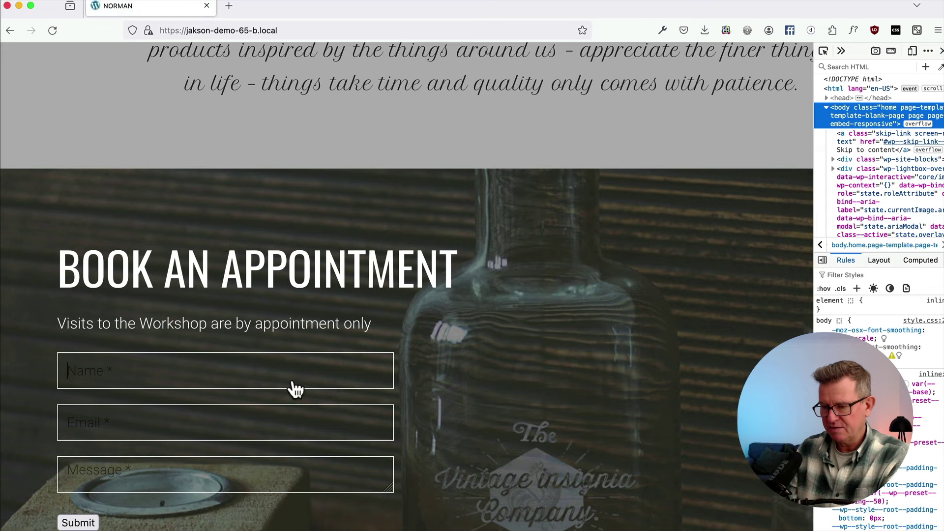
pyautogui.press('super+r')
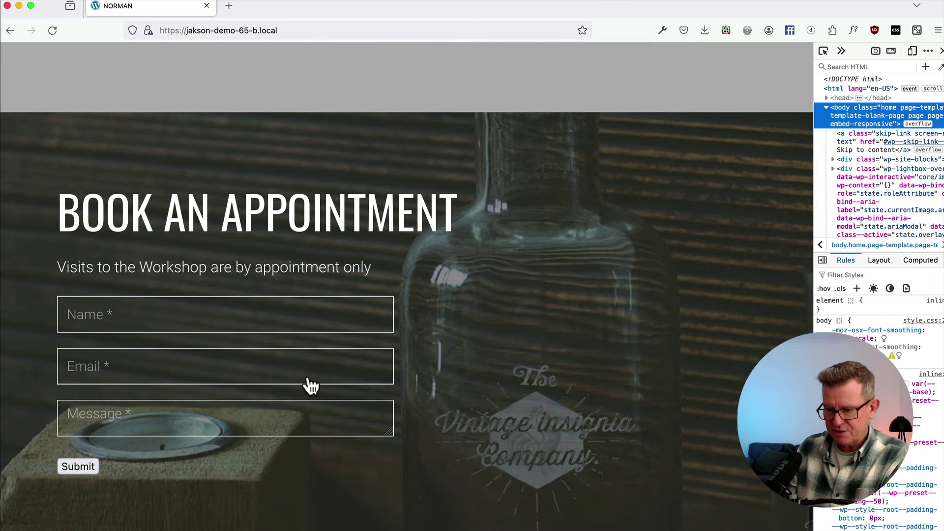
# Step: Inspect the Book an Appointment form's Submit button in widened developer tools and add a new CSS rule for it
pyautogui.click(77, 467)
pyautogui.rightClick(77, 466)
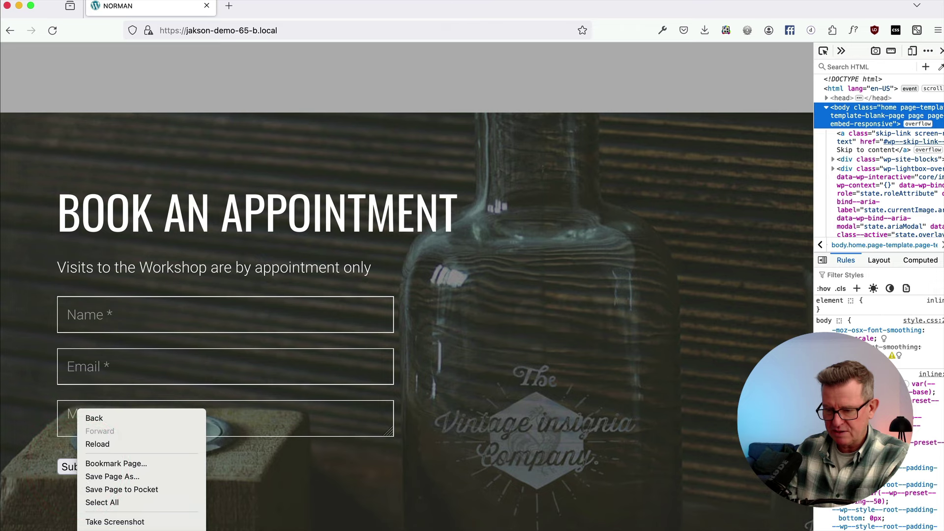
pyautogui.press('q')
pyautogui.moveTo(813, 280); pyautogui.dragTo(678, 280)
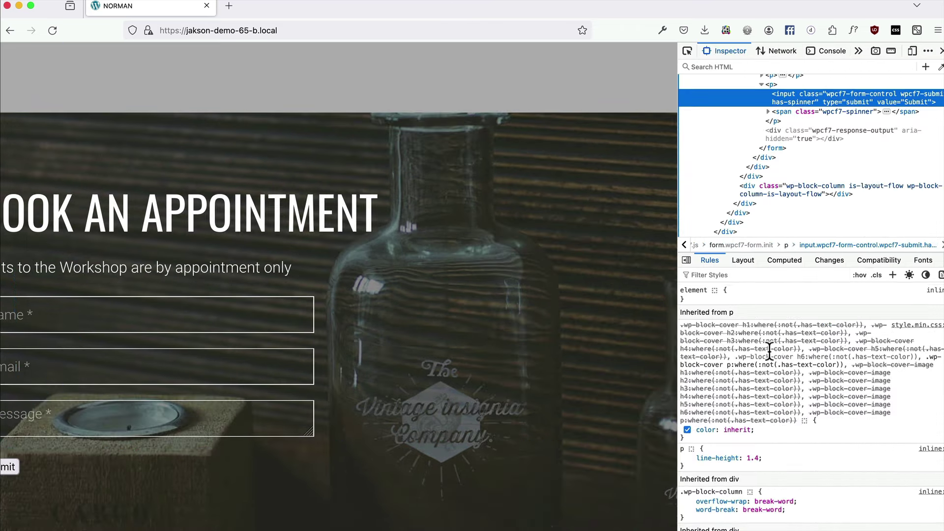
pyautogui.click(892, 281)
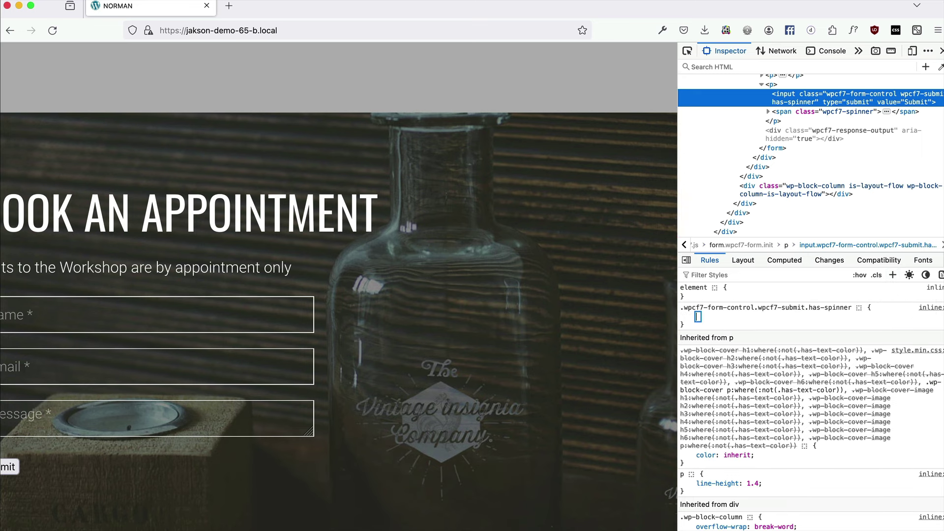
# Step: Try a padding of 10px 20px in the submit button's new inspector rule
pyautogui.write('pa')
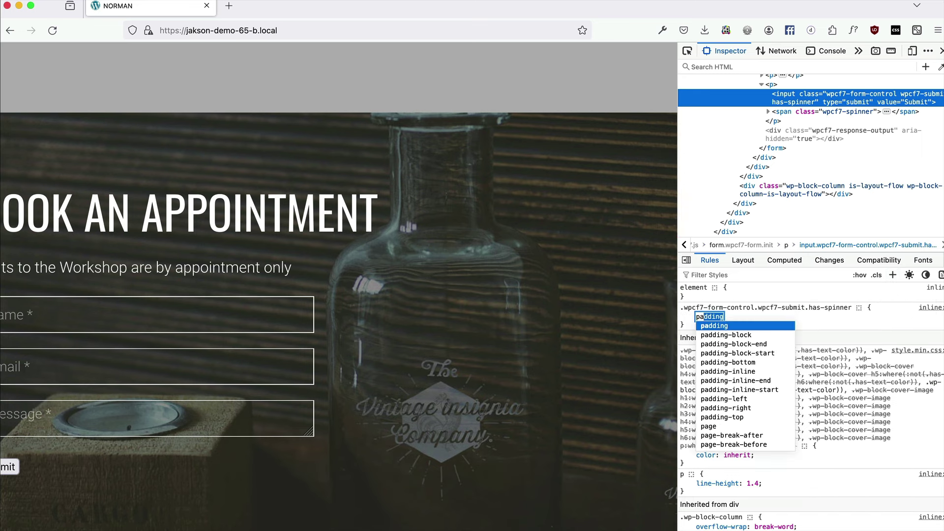
pyautogui.press('Tab')
pyautogui.write('10px')
pyautogui.press('BackSpace')
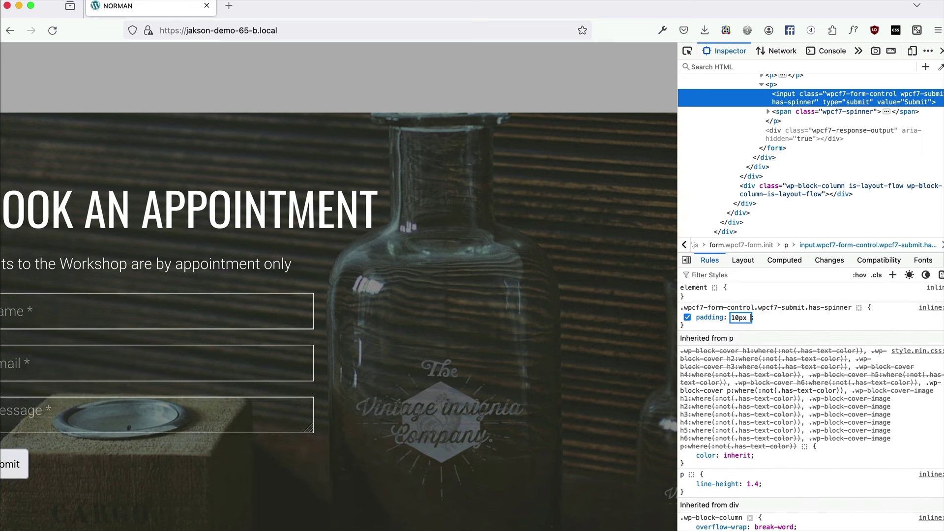
pyautogui.write('20px')
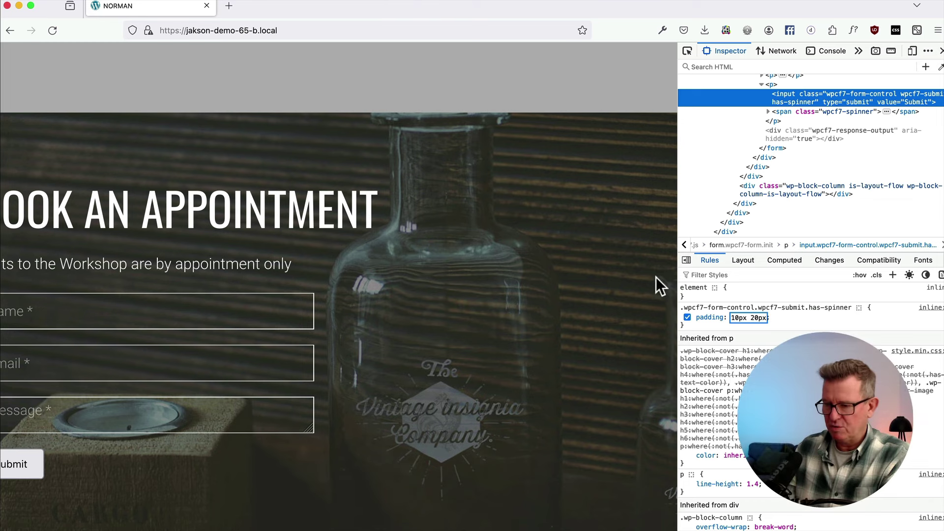
pyautogui.hscroll(-2, 497, 273)
# Step: In Visual Studio Code, append a .wpcf7-form-control.wpcf7-submit rule to style.css with 1px solid white border, 8px 19px padding, 20px uppercase white text, transparent background; save
pyautogui.press('super+Tab')
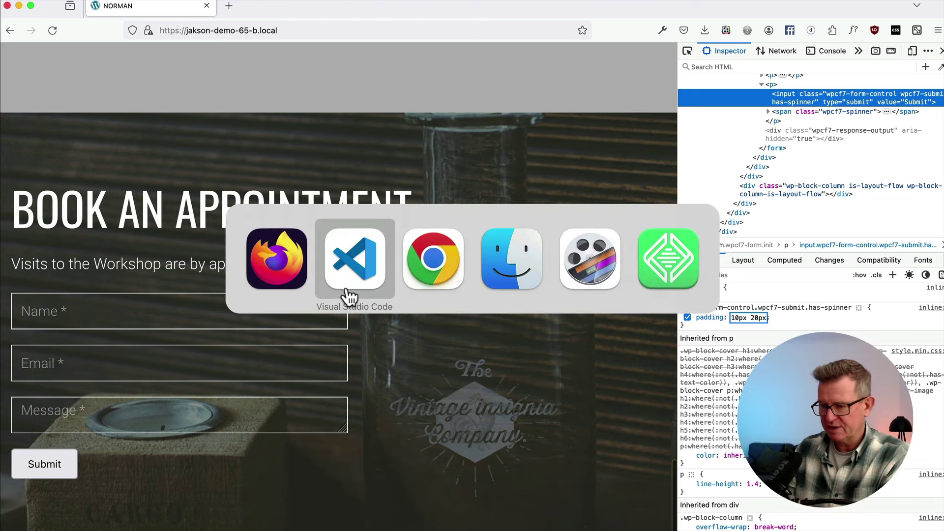
pyautogui.click(354, 290)
pyautogui.click(325, 472)
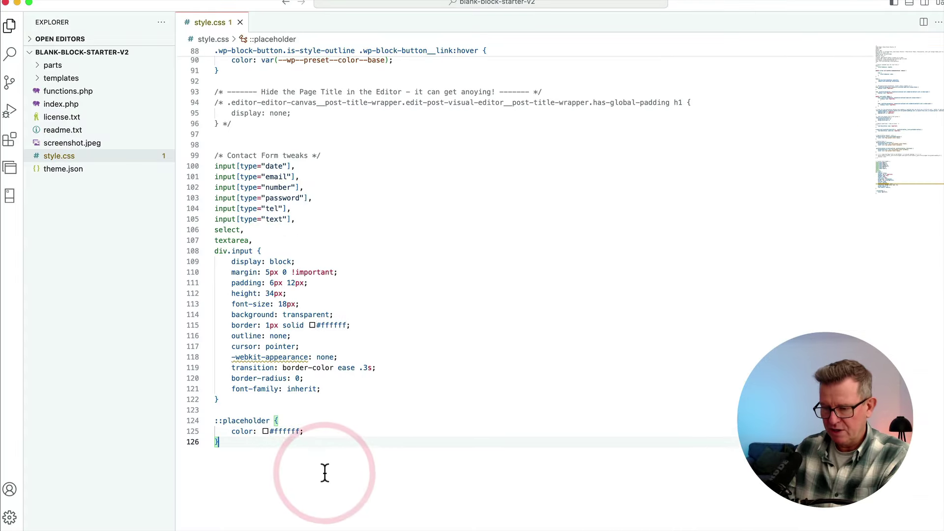
pyautogui.press('Return')
pyautogui.press('Return')
pyautogui.write('.wpcf7-form-control.wpcf7-submit {     border: 1px solid white;     padding: 8px 19px;     font-size: 20px;     text-transform: uppercase;     background-color: transparent;     color: white; }')
pyautogui.scroll(-5, 339, 445)
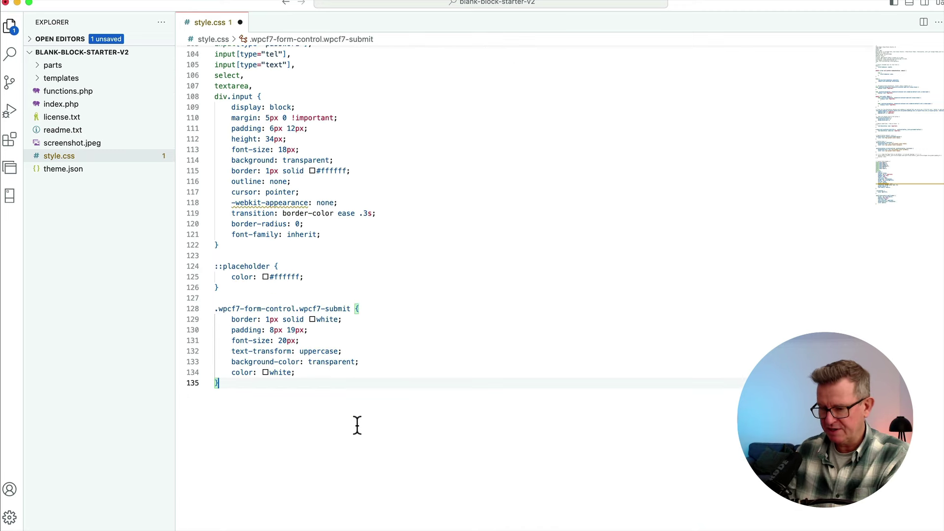
pyautogui.press('super+s')
# Step: Switch back to Firefox, reload the page and submit the empty appointment form to check its validation
pyautogui.press('super+Tab')
pyautogui.press('super+r')
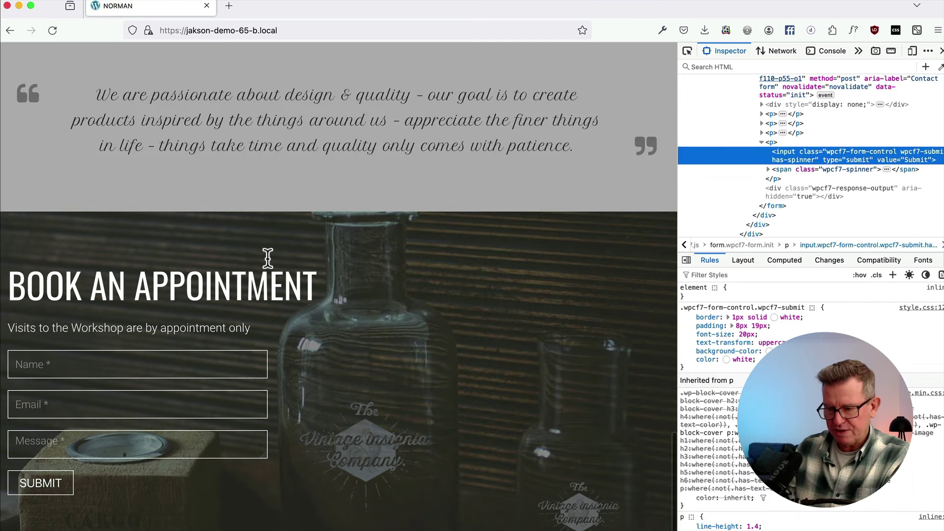
pyautogui.click(56, 479)
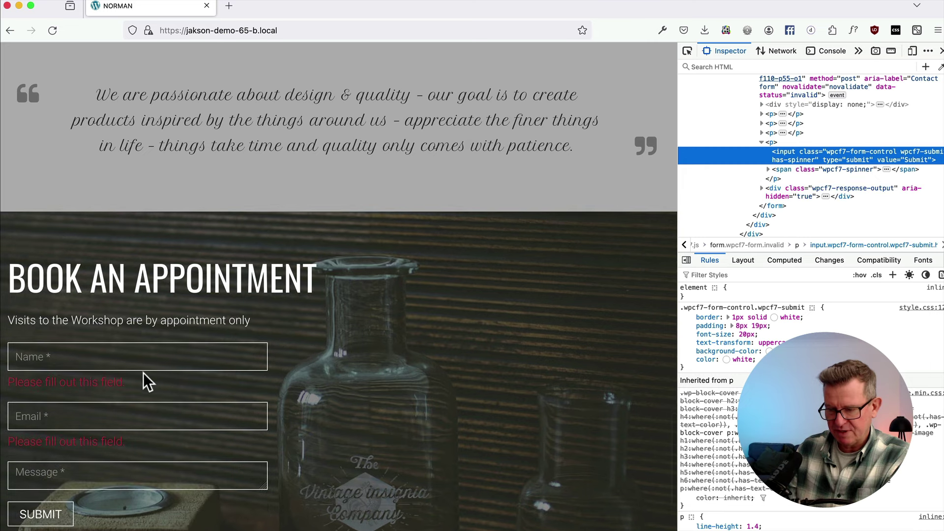
pyautogui.rightClick(87, 382)
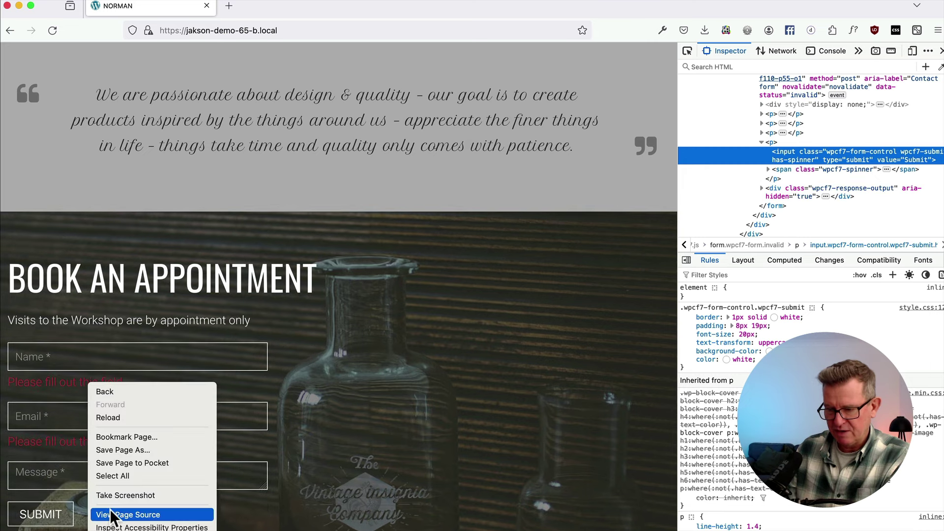
pyautogui.click(281, 452)
pyautogui.click(138, 466)
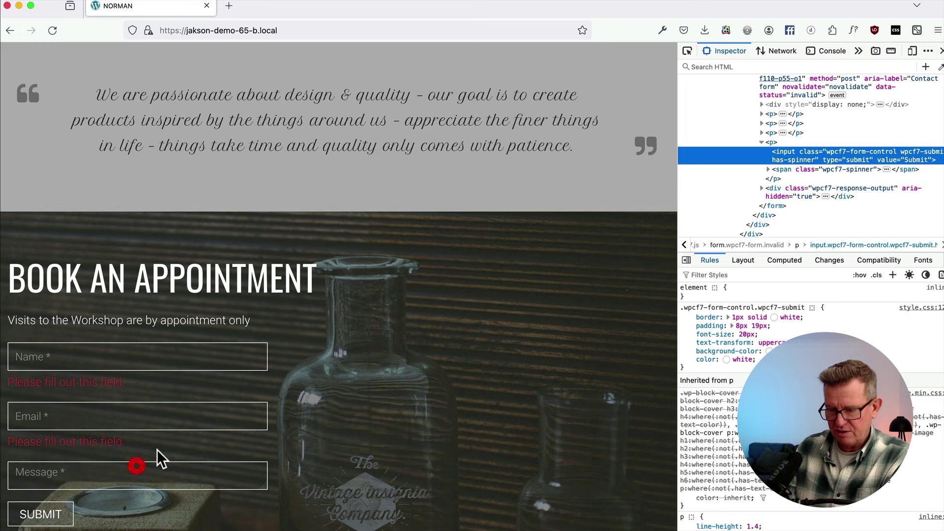
# Step: Inspect the Message textarea, create a .wpcf7-form-control.wpcf7-textarea rule with min-height 100px, and save that rule in style.css in Visual Studio Code
pyautogui.rightClick(122, 480)
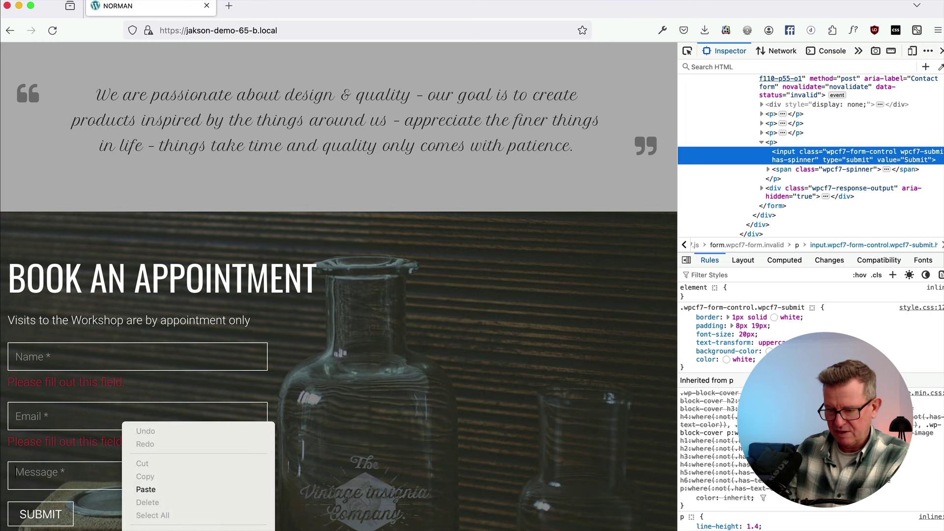
pyautogui.press('q')
pyautogui.scroll(-3, 417, 334)
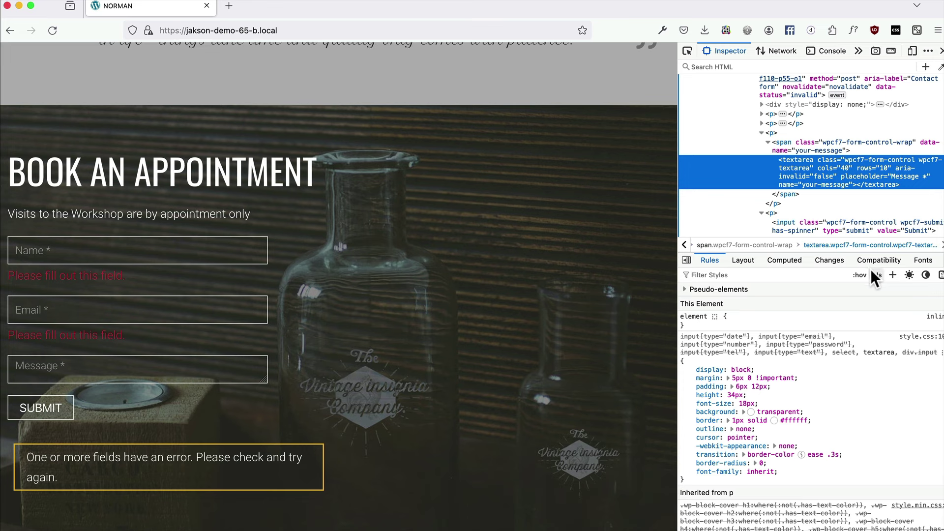
pyautogui.click(892, 275)
pyautogui.press('Return')
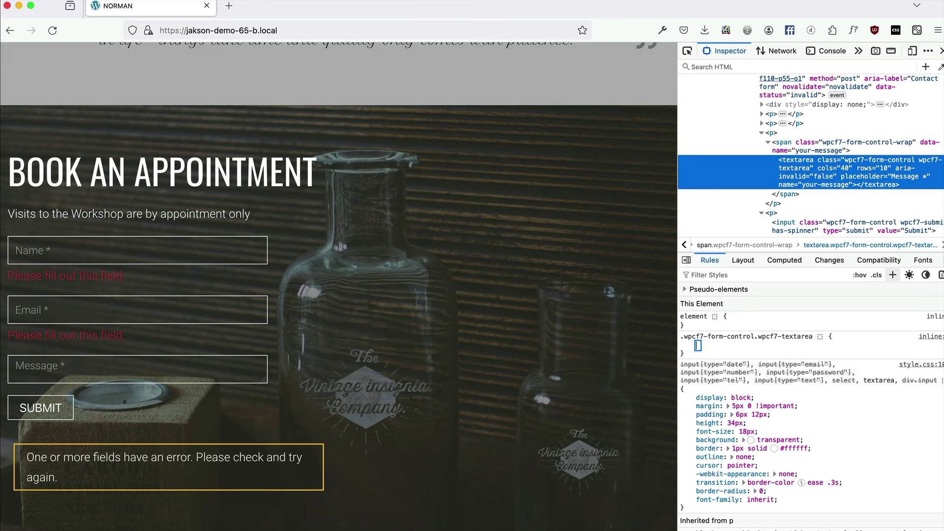
pyautogui.write('min-')
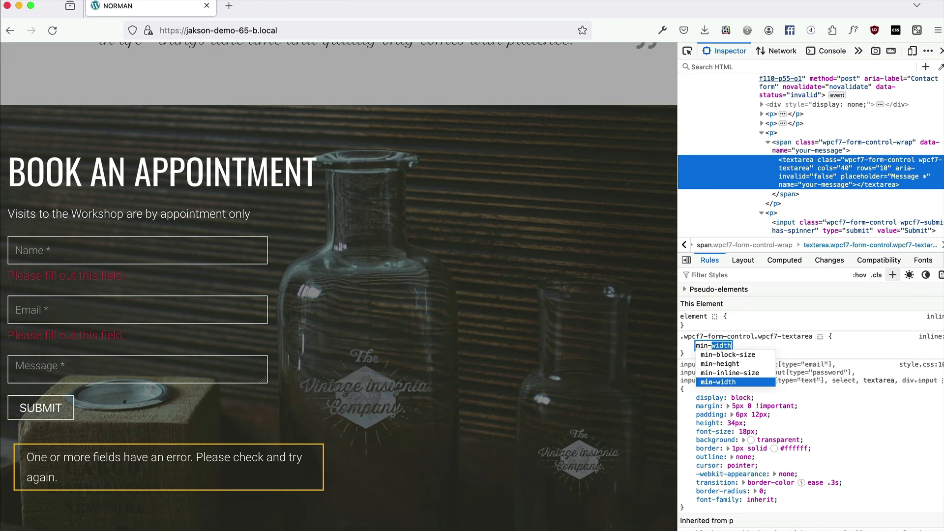
pyautogui.write('h')
pyautogui.press('Tab')
pyautogui.write('100px')
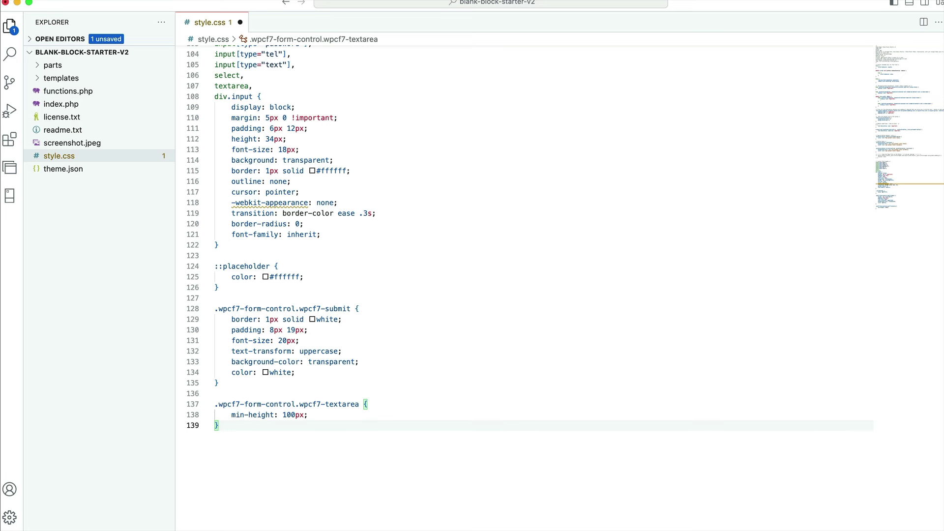
pyautogui.press('super+s')
pyautogui.press('super+Tab')
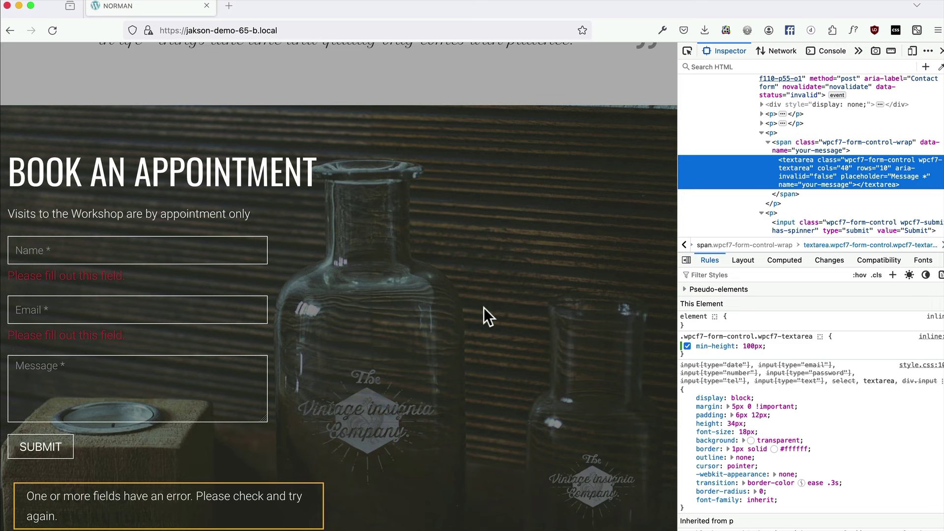
# Step: Append a rule for the invalid, unaccepted and payment-required response outputs in style.css with border-color #bc3939, margin 0, font-size 16px and inline-block display, and save
pyautogui.press('super+Tab')
pyautogui.press('super+Tab')
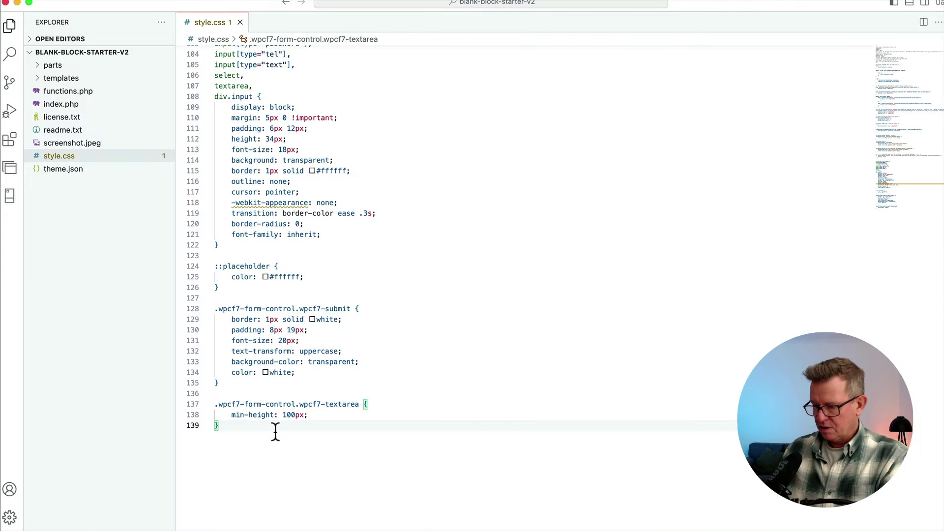
pyautogui.press('Return')
pyautogui.press('Return')
pyautogui.write('.wpcf7 form.invalid .wpcf7-response-output, .wpcf7 form.unaccepted .wpcf7-response-output, .wpcf7 form.payment-required .wpcf7-response-output { \tborder-color: #bc3939; \tmargin: 0; \tfont-size: 16px; \tdisplay: inline-block; }')
pyautogui.scroll(-3, 326, 397)
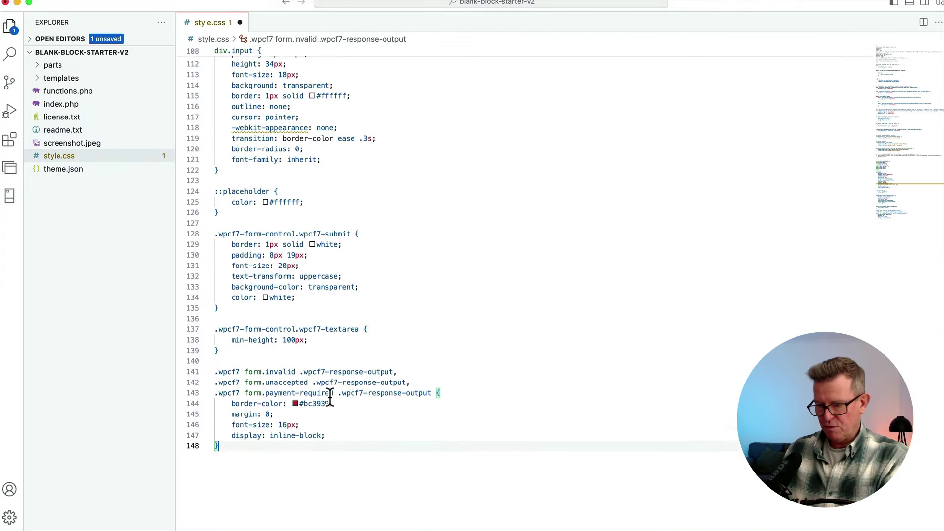
pyautogui.press('super+s')
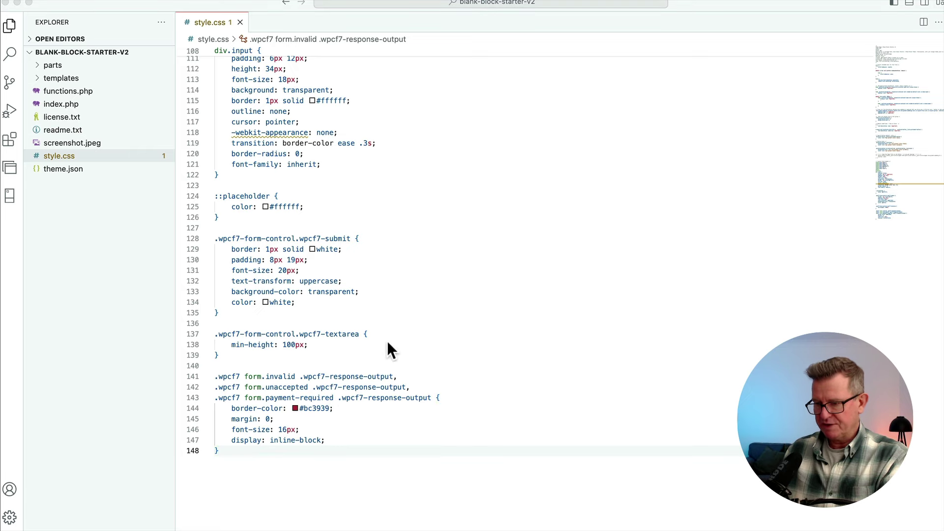
# Step: Reload the demo page in Firefox, submit the empty form, and compare the result with the wpjakson.com/norman reference page
pyautogui.press('super+Tab')
pyautogui.press('super+r')
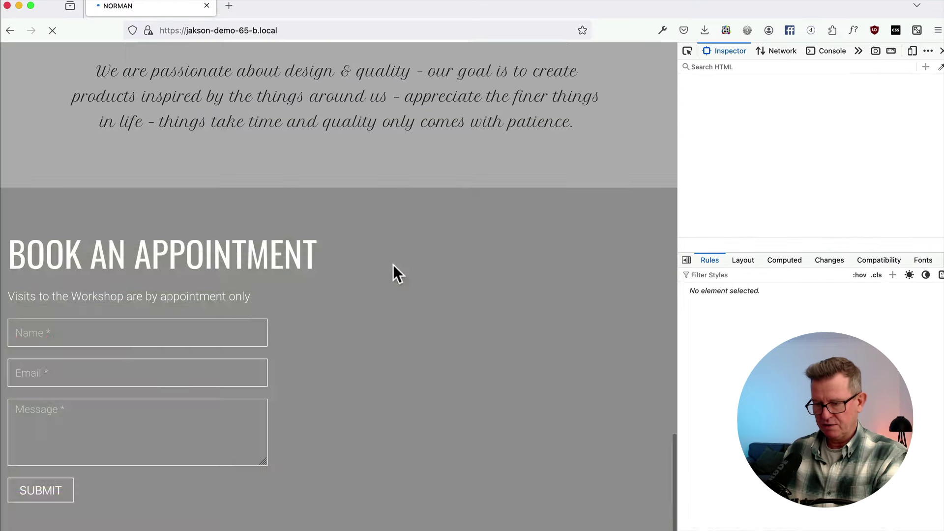
pyautogui.click(57, 489)
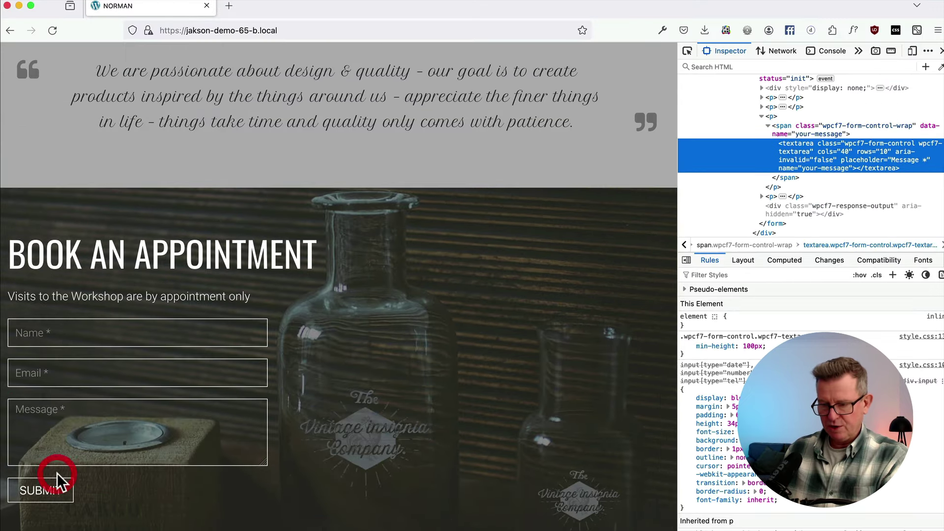
pyautogui.scroll(-2, 236, 407)
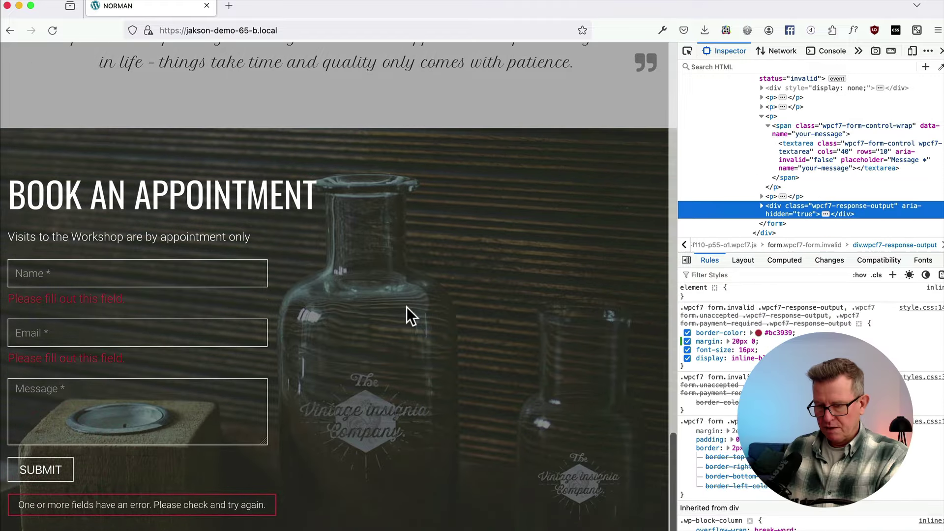
pyautogui.scroll(-1, 406, 306)
pyautogui.press('super+Tab')
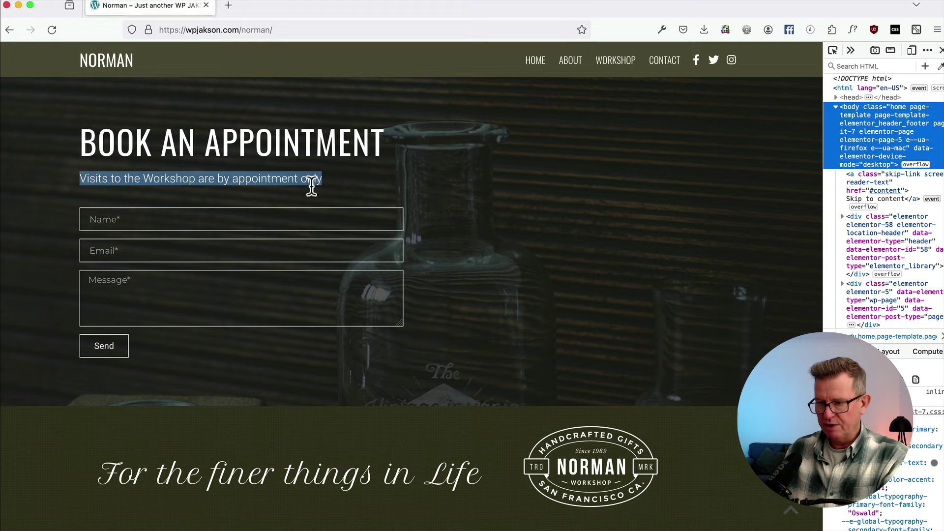
pyautogui.scroll(-2, 146, 177)
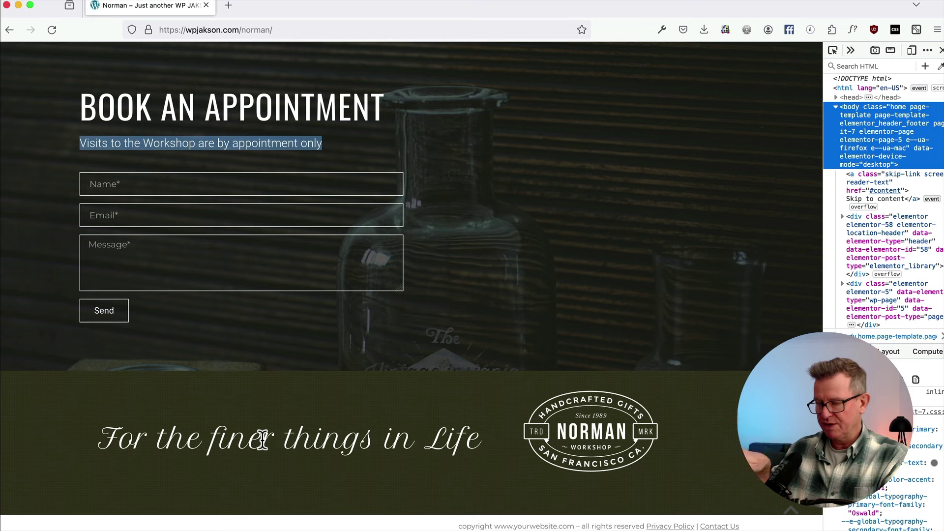
# Step: Switch to Google Chrome and copy the Group block holding the "Hand Crafted in the Heart of San Francisco" banner
pyautogui.press('super+Tab')
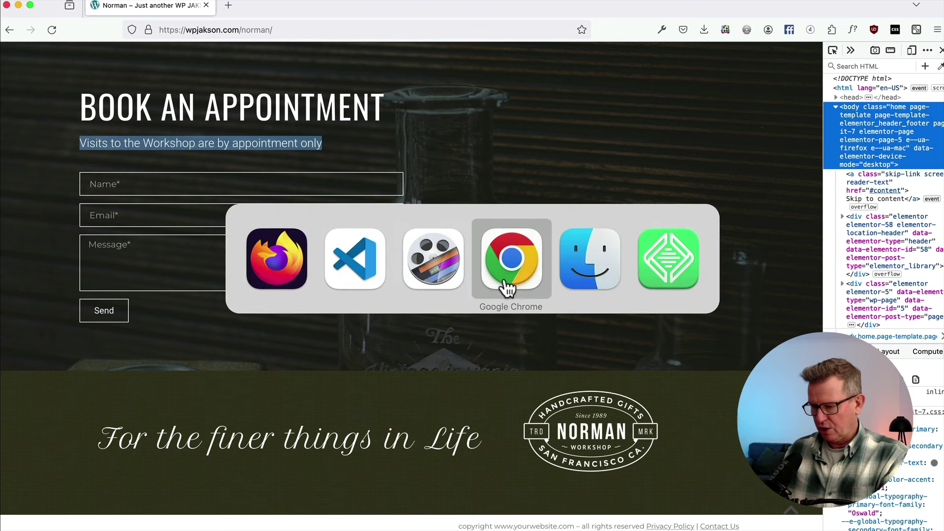
pyautogui.click(507, 294)
pyautogui.click(59, 215)
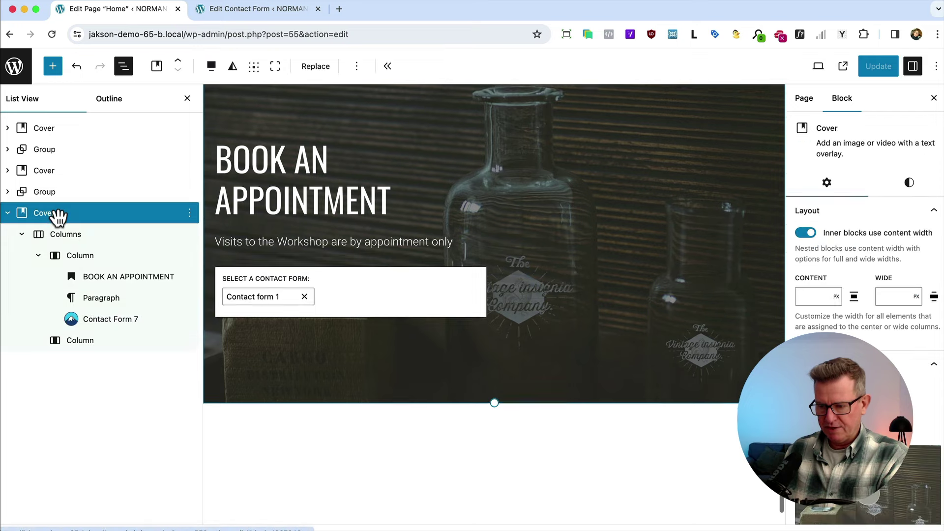
pyautogui.rightClick(58, 216)
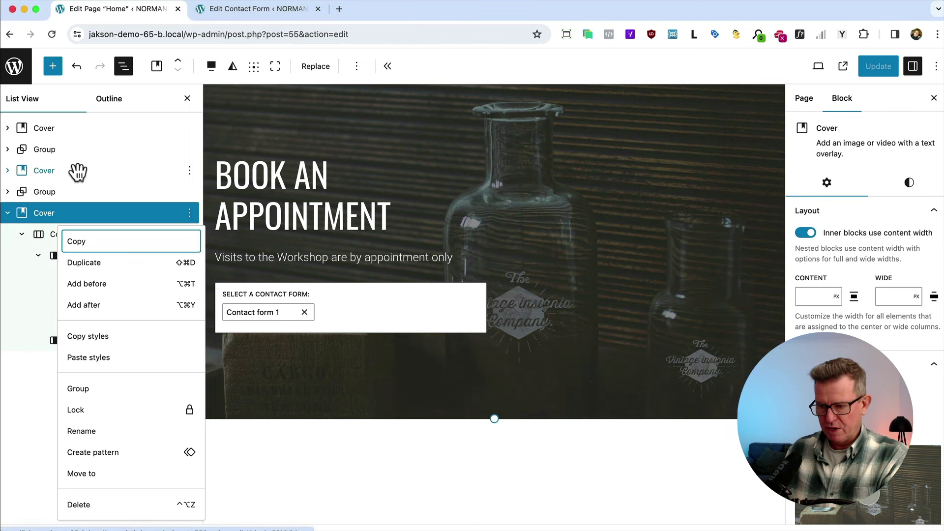
pyautogui.scroll(20, 369, 254)
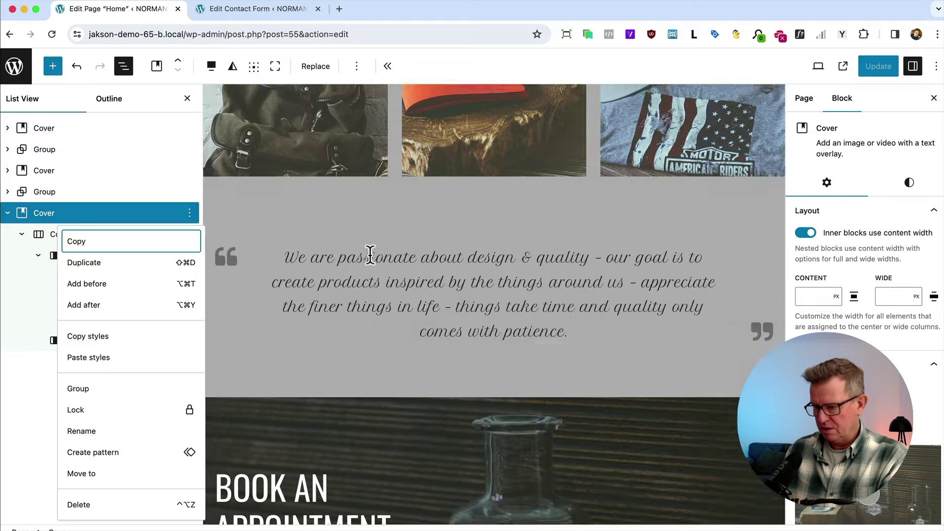
pyautogui.scroll(5, 370, 254)
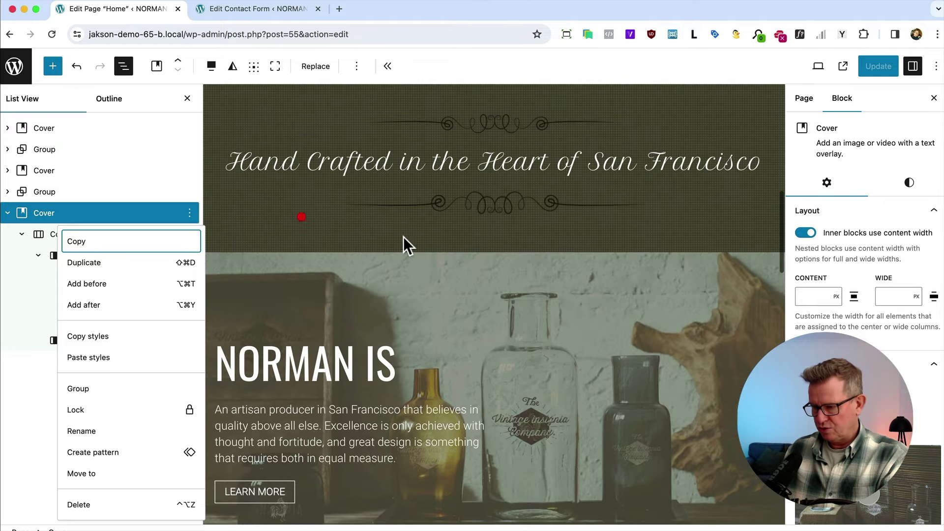
pyautogui.click(300, 215)
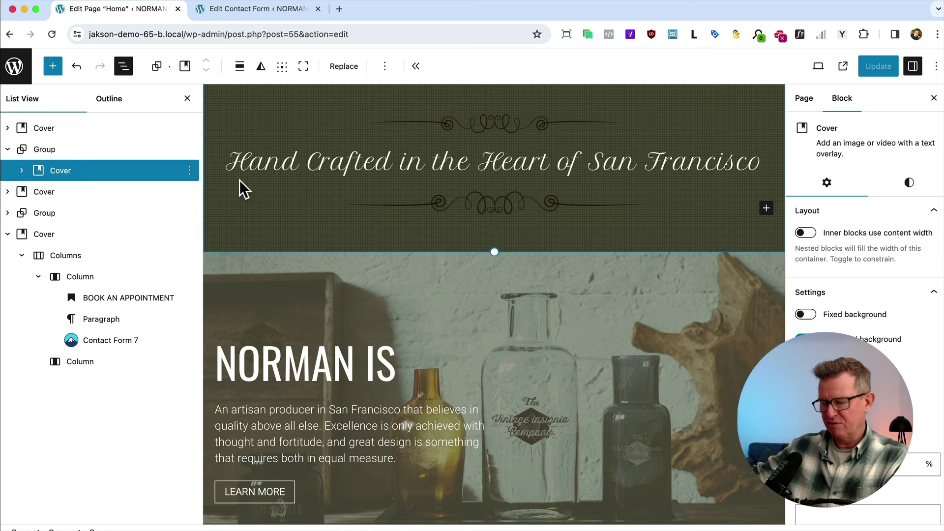
pyautogui.click(125, 149)
pyautogui.press('super+c')
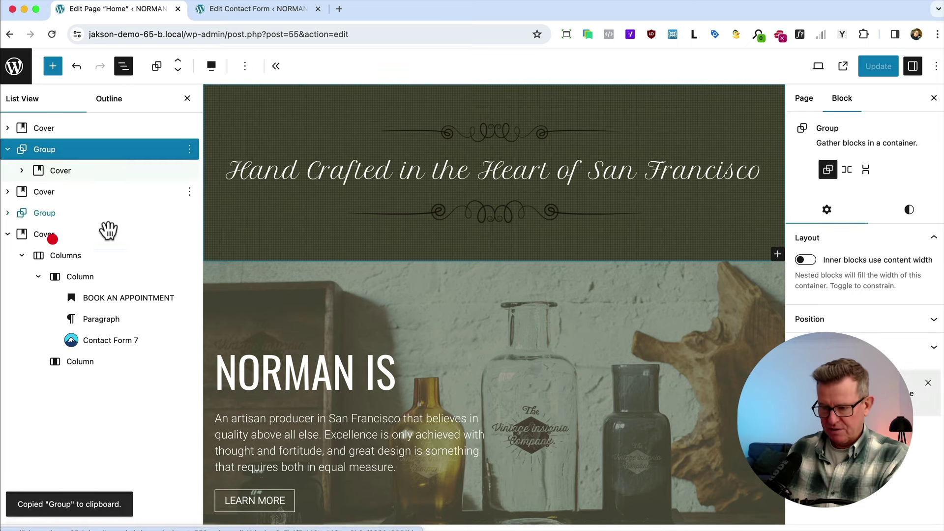
# Step: Add a block after the last Cover on the Home page and paste the copied banner Group into it
pyautogui.click(46, 234)
pyautogui.rightClick(114, 241)
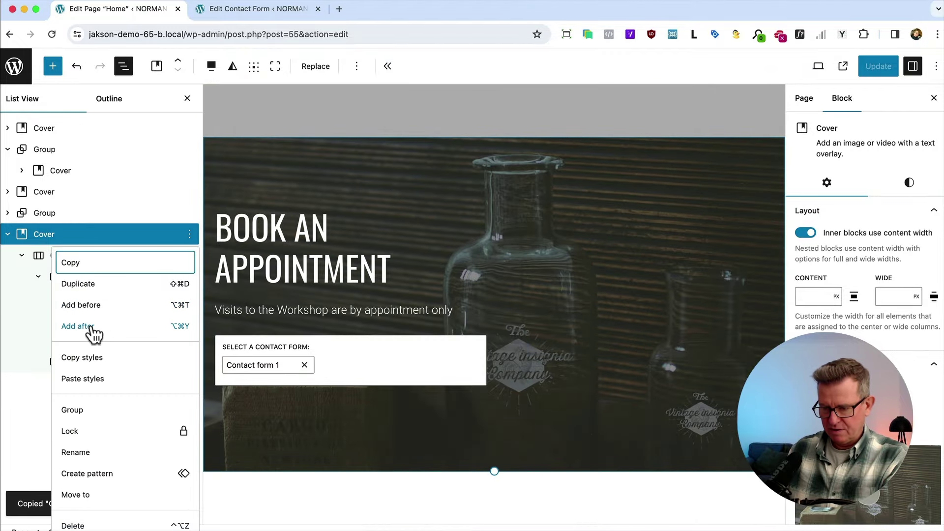
pyautogui.click(76, 334)
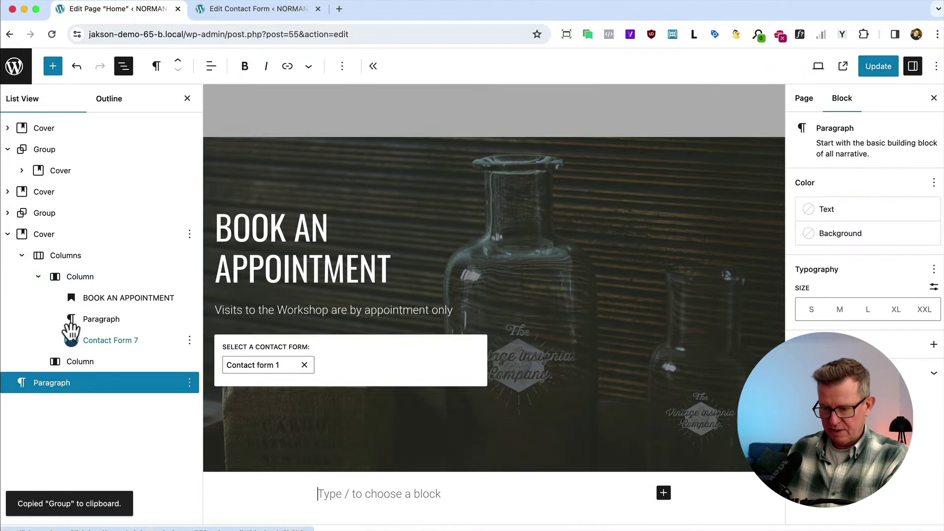
pyautogui.click(7, 234)
pyautogui.click(359, 493)
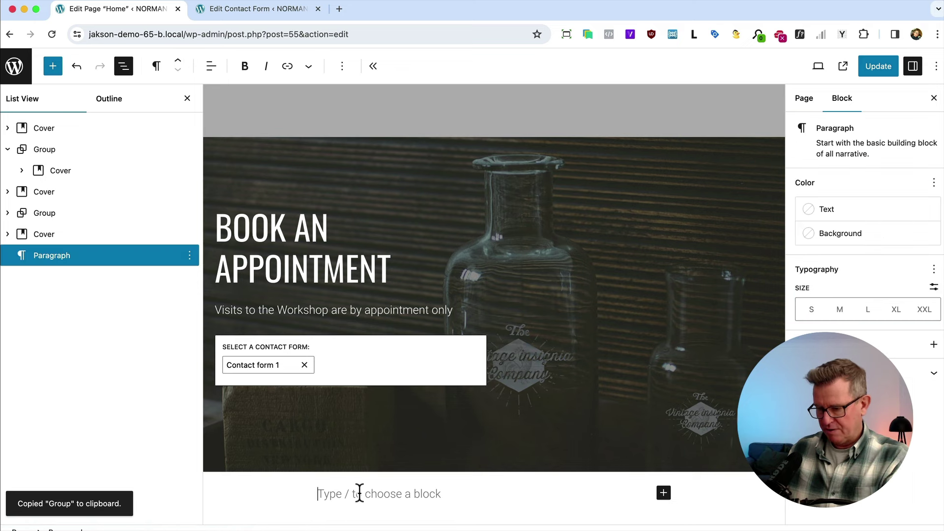
pyautogui.press('super+v')
pyautogui.scroll(-6, 432, 437)
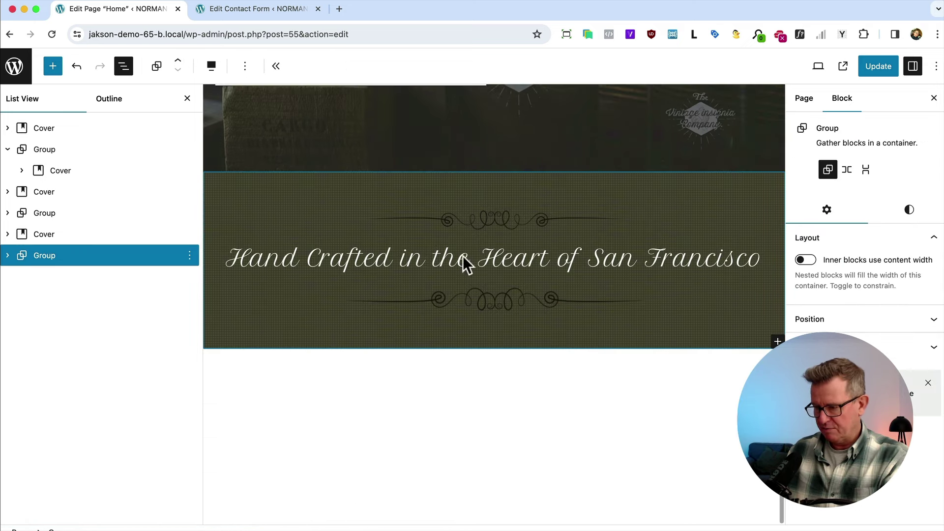
# Step: Delete the ornament images above and below the heading in the pasted banner Cover
pyautogui.click(471, 226)
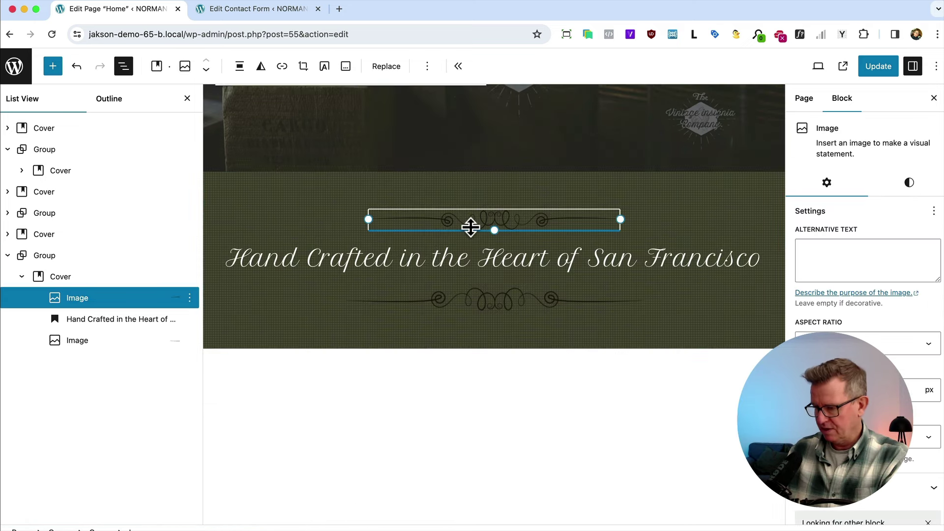
pyautogui.press('BackSpace')
pyautogui.click(493, 286)
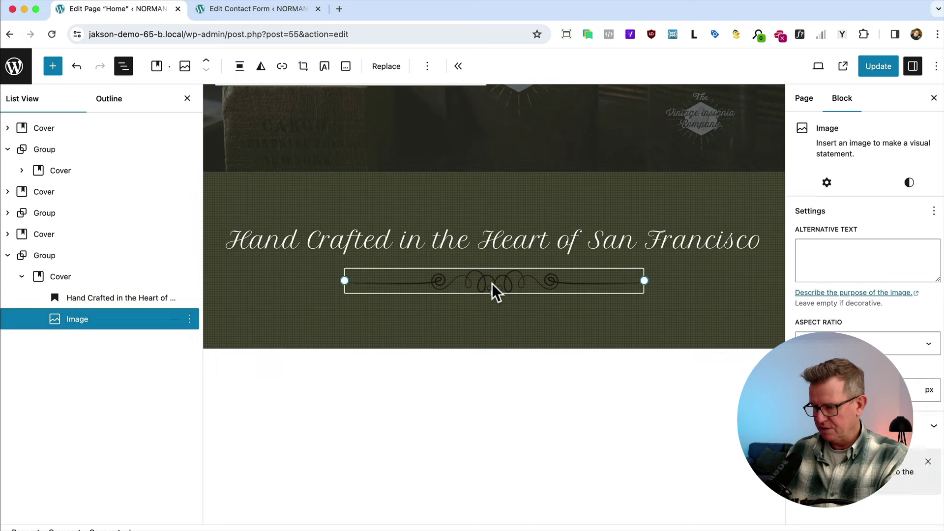
pyautogui.press('BackSpace')
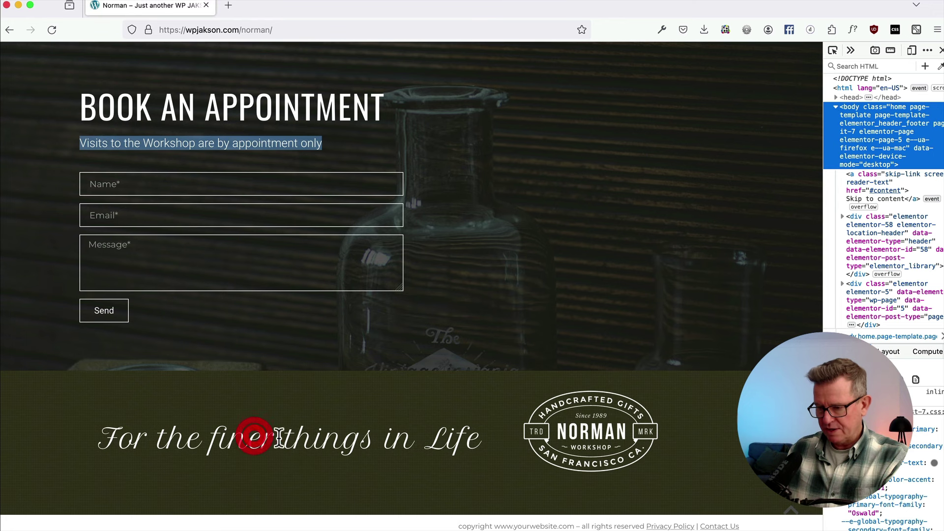
# Step: Replace the banner heading with "For the finer things in Life", copied from the wpjakson.com/norman reference page in Firefox
pyautogui.tripleClick(255, 436)
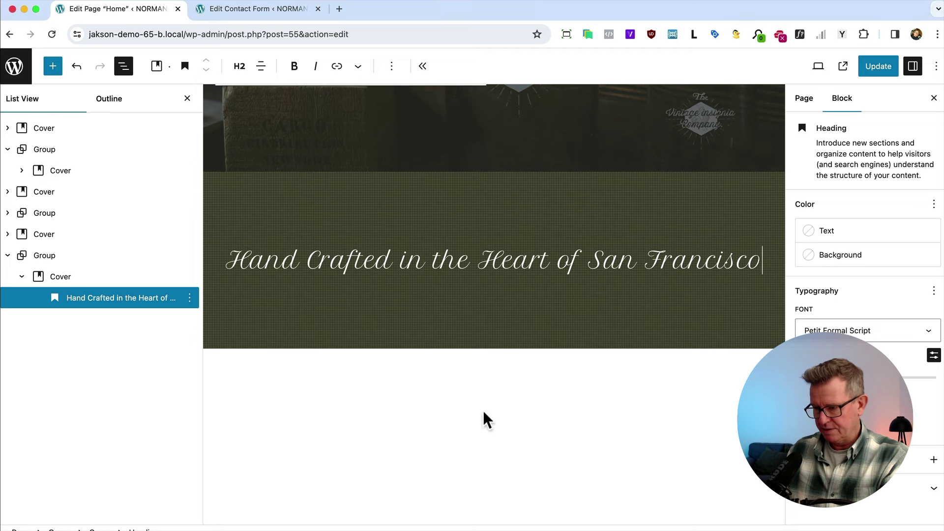
pyautogui.doubleClick(413, 261)
pyautogui.hotkey('ctrl', 'a')
pyautogui.hotkey('ctrl', 'v')
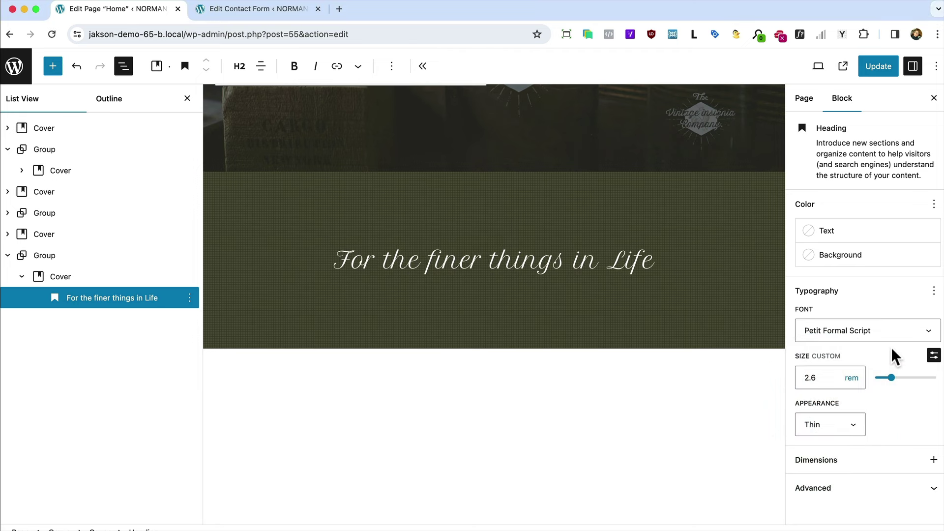
# Step: Try the XL and XXL preset font sizes on the banner heading
pyautogui.click(858, 232)
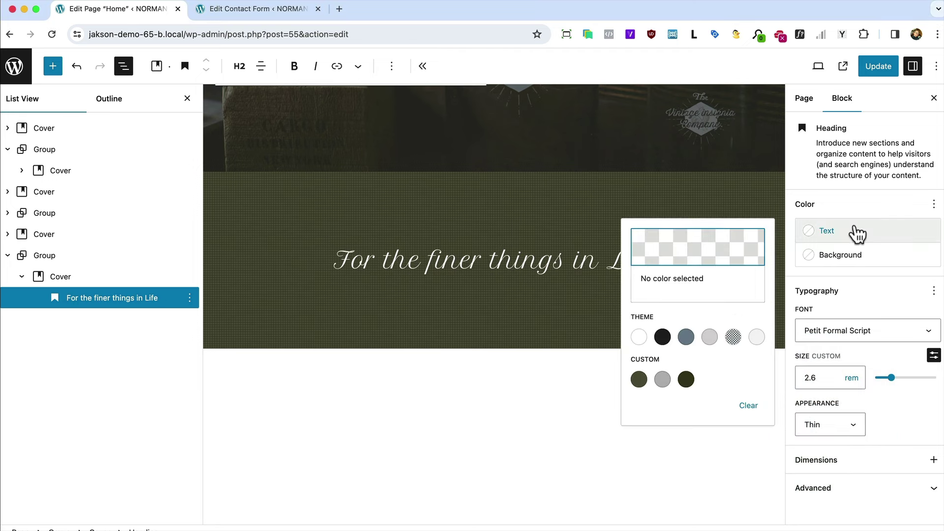
pyautogui.click(822, 383)
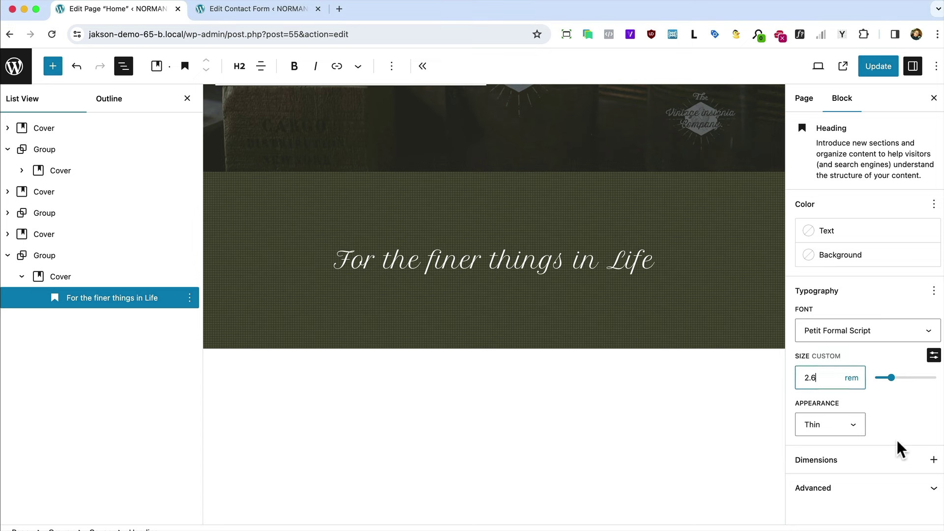
pyautogui.click(933, 355)
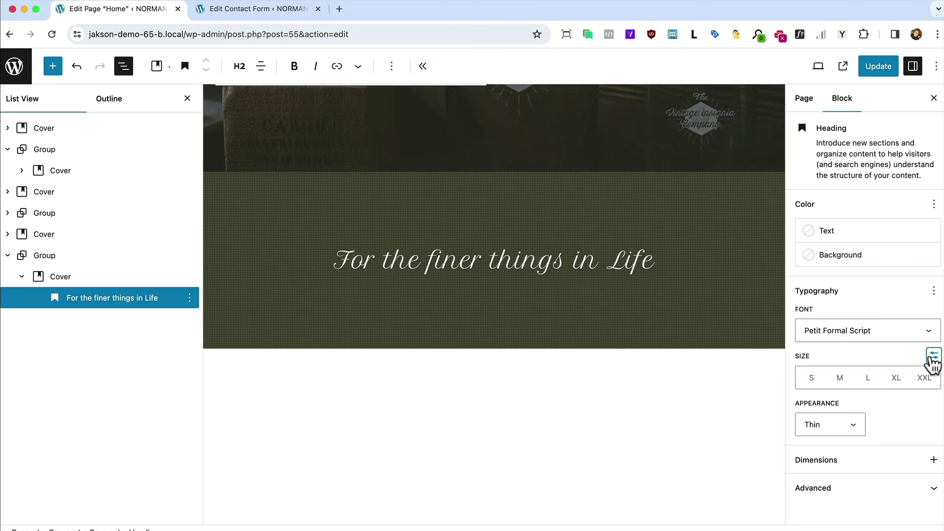
pyautogui.click(892, 381)
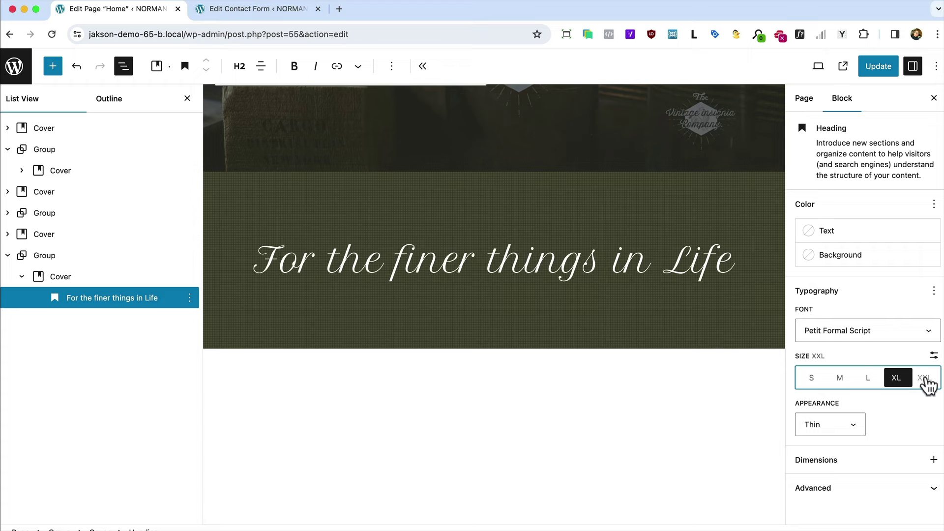
pyautogui.click(925, 382)
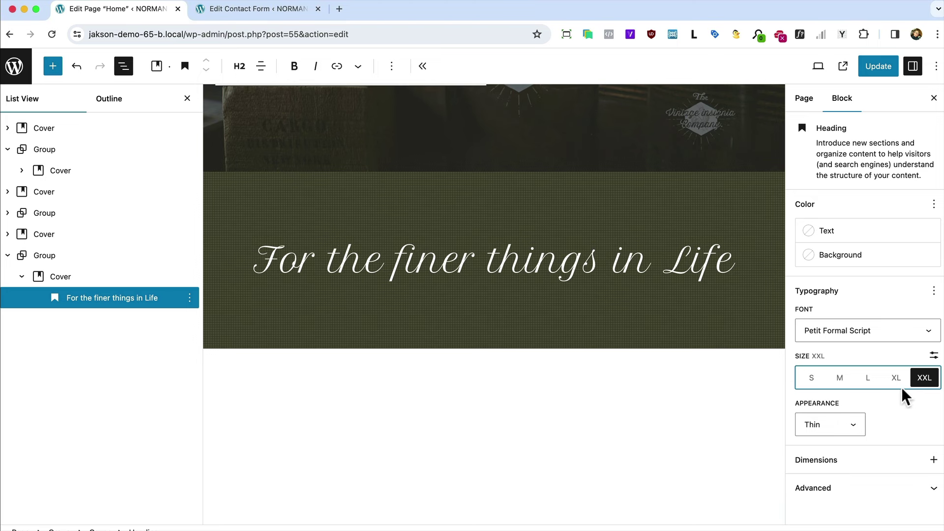
# Step: Set the banner heading's custom font size to 3.5 rem and update the page
pyautogui.click(933, 355)
pyautogui.click(818, 379)
pyautogui.press('BackSpace')
pyautogui.write('4')
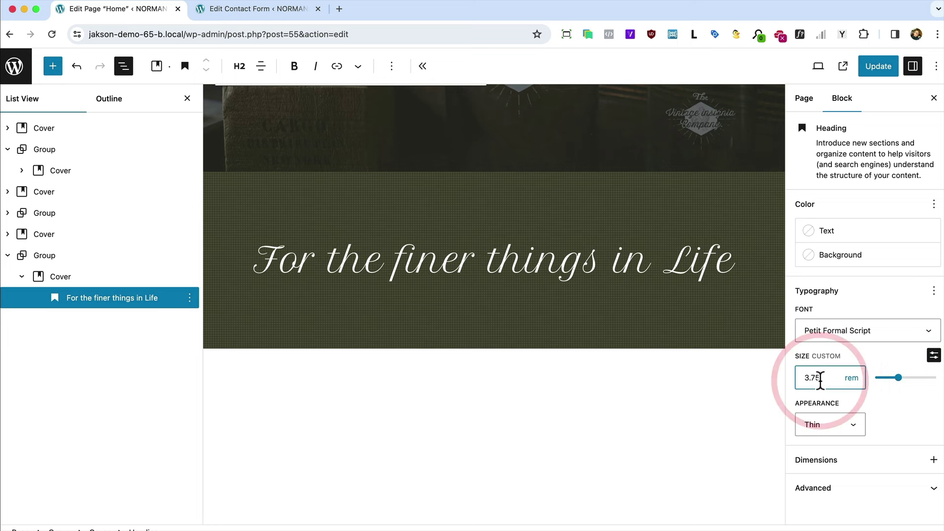
pyautogui.press('Up')
pyautogui.press('Up')
pyautogui.press('Up')
pyautogui.press('Up')
pyautogui.press('Up')
pyautogui.press('Up')
pyautogui.press('Up')
pyautogui.press('Up')
pyautogui.press('Up')
pyautogui.press('Up')
pyautogui.press('Up')
pyautogui.press('Up')
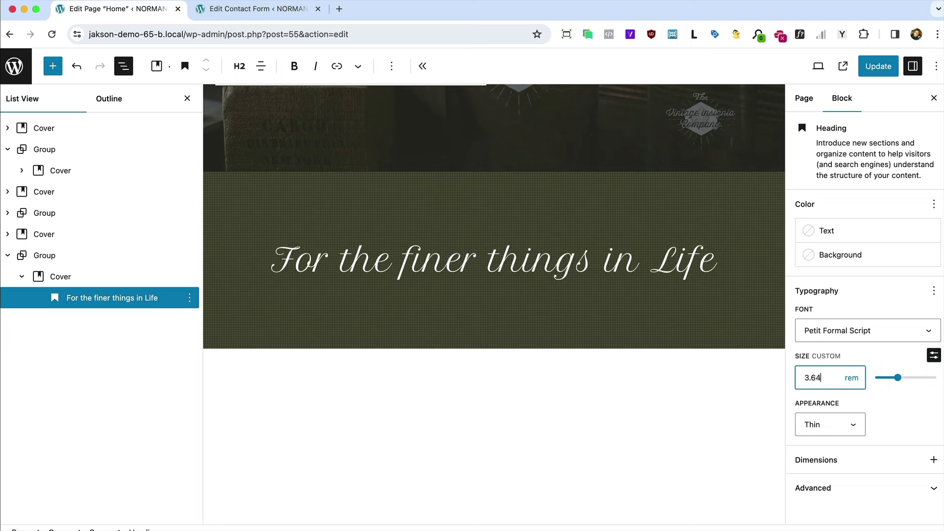
pyautogui.write('5')
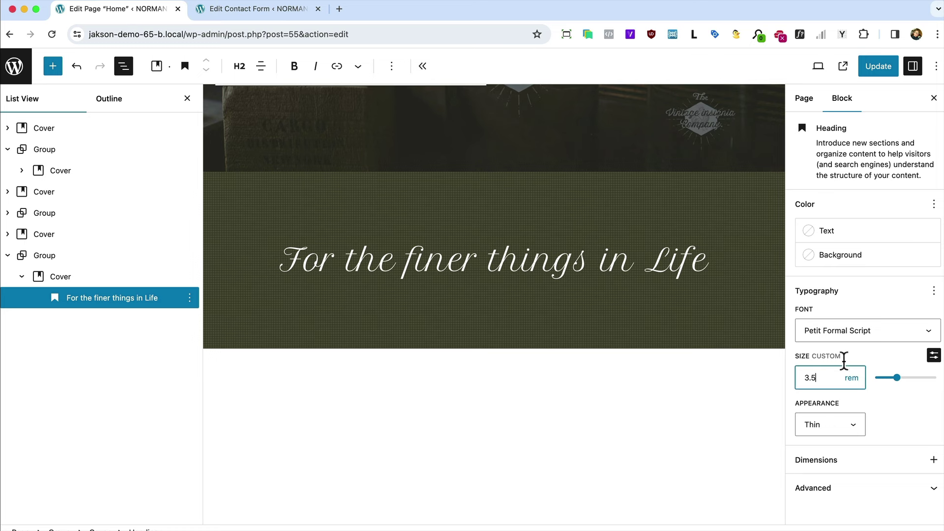
pyautogui.click(877, 65)
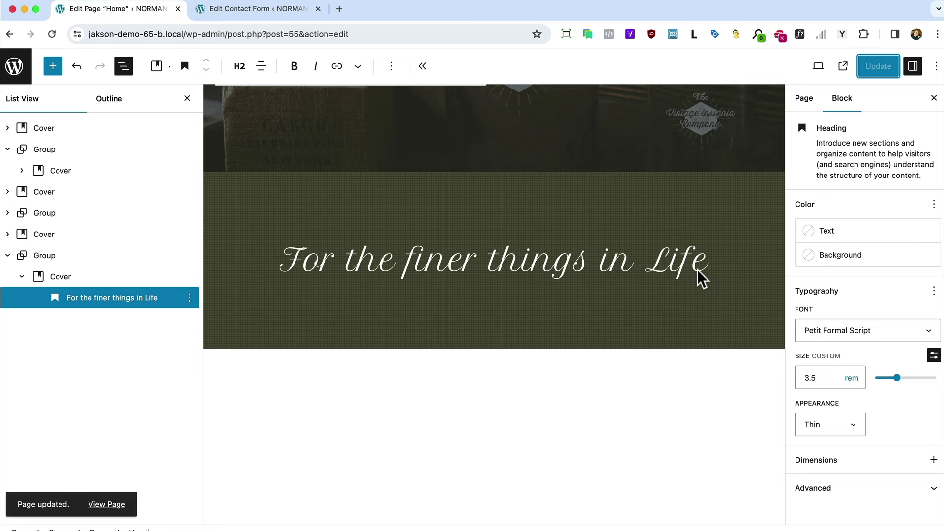
# Step: Add a Columns block with the 66 / 33 variation after the banner heading
pyautogui.click(189, 298)
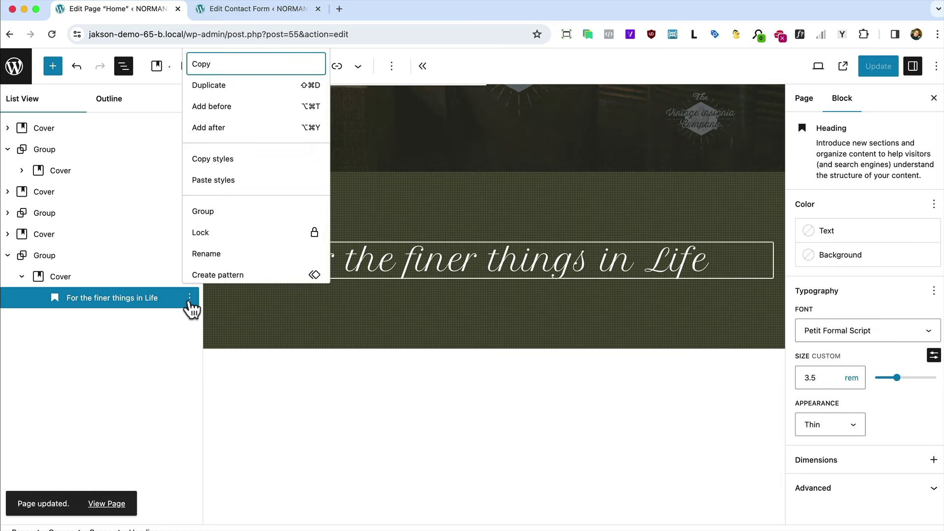
pyautogui.click(218, 135)
pyautogui.write('/co')
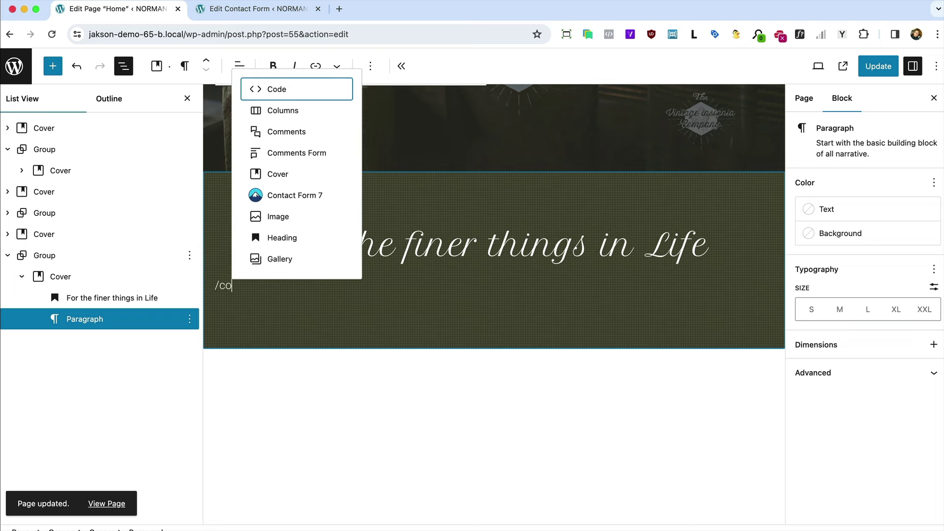
pyautogui.press('Down')
pyautogui.press('Return')
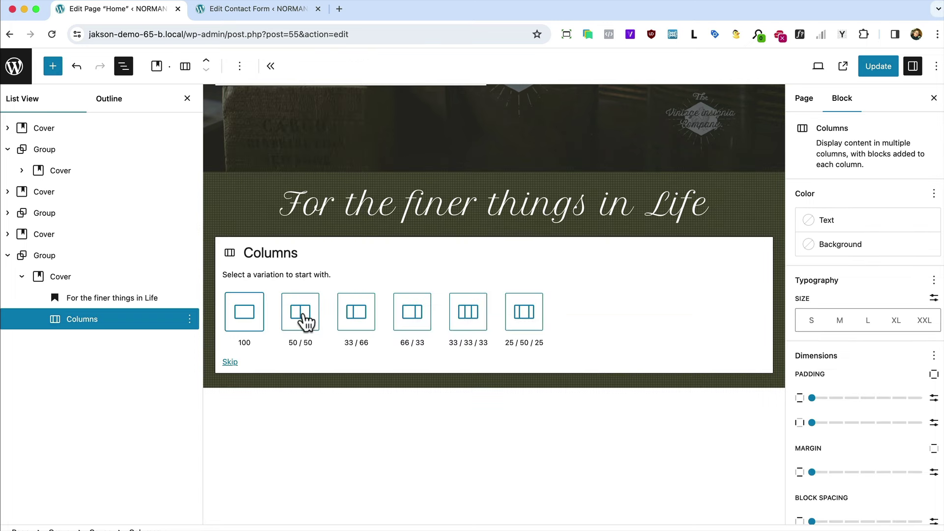
pyautogui.click(411, 314)
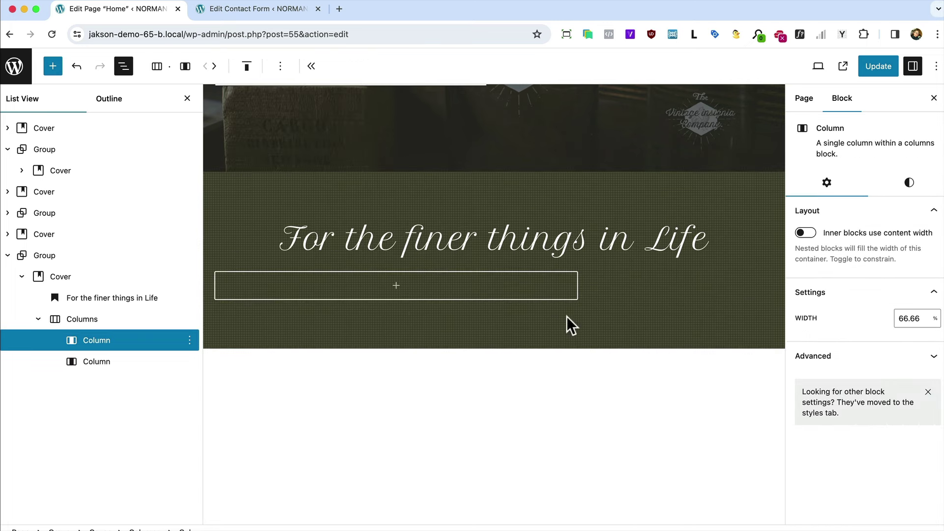
# Step: Move the "For the finer things in Life" heading into the wide first column and check its wrapping at full canvas width
pyautogui.moveTo(118, 297); pyautogui.dragTo(105, 339)
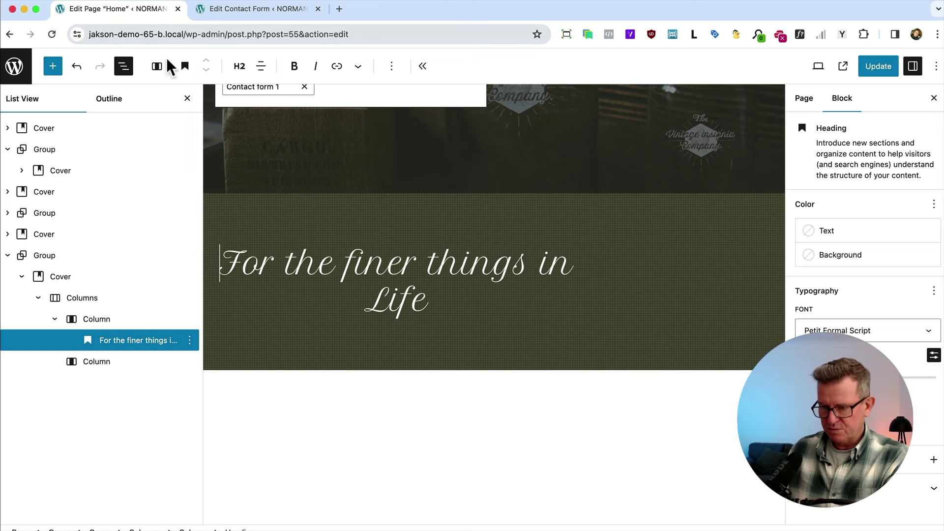
pyautogui.click(124, 65)
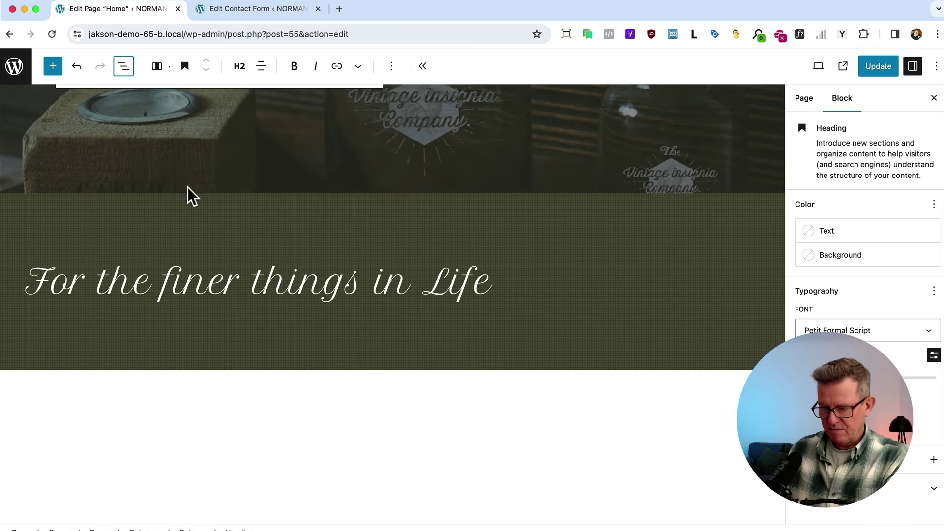
pyautogui.click(122, 68)
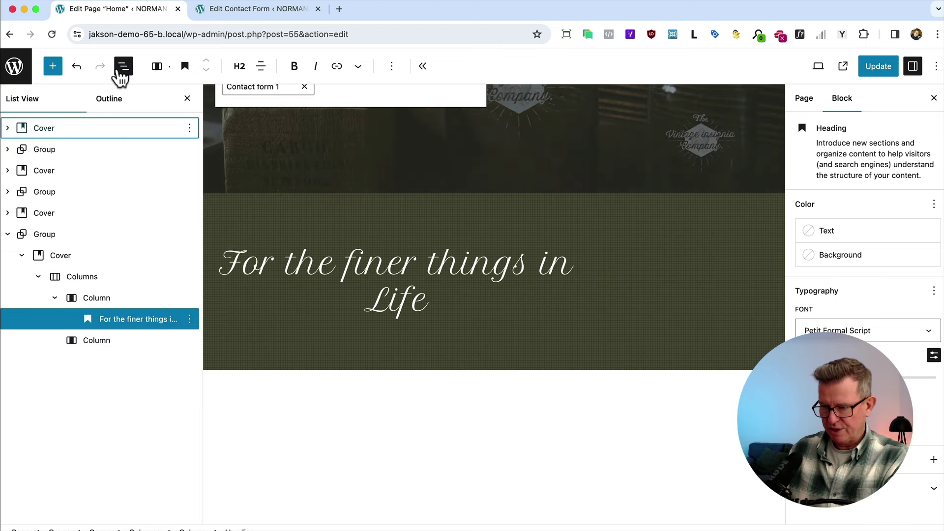
# Step: Insert an Image block in the 33.33% column and upload the NORMAN Workshop badge into it
pyautogui.click(116, 340)
pyautogui.click(691, 268)
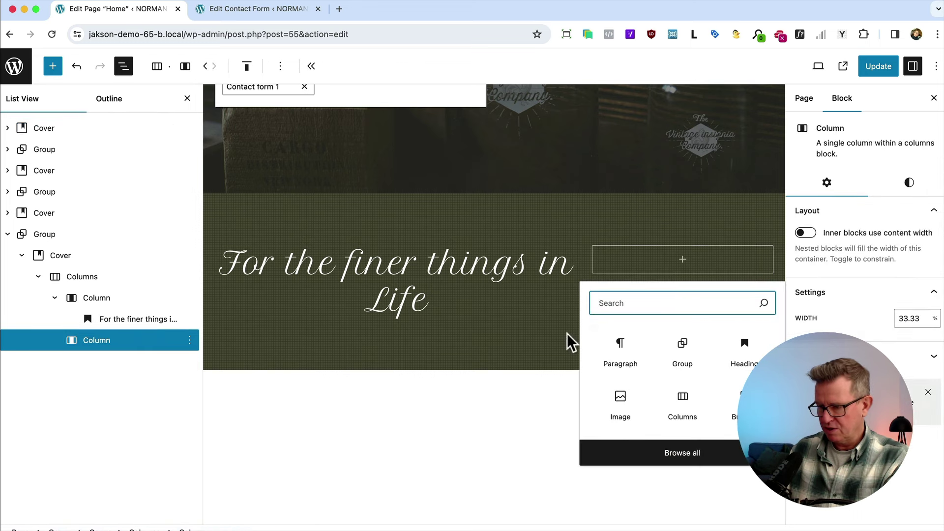
pyautogui.write('im')
pyautogui.click(618, 361)
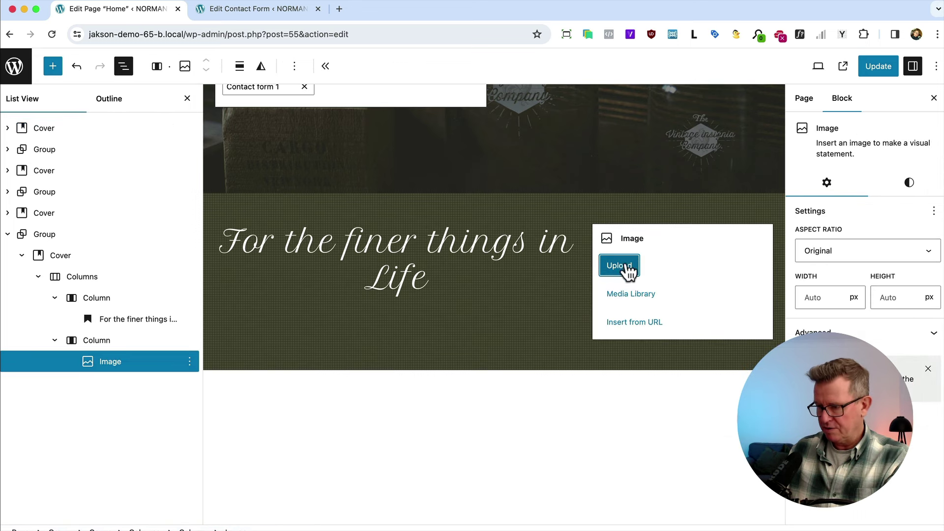
pyautogui.click(619, 265)
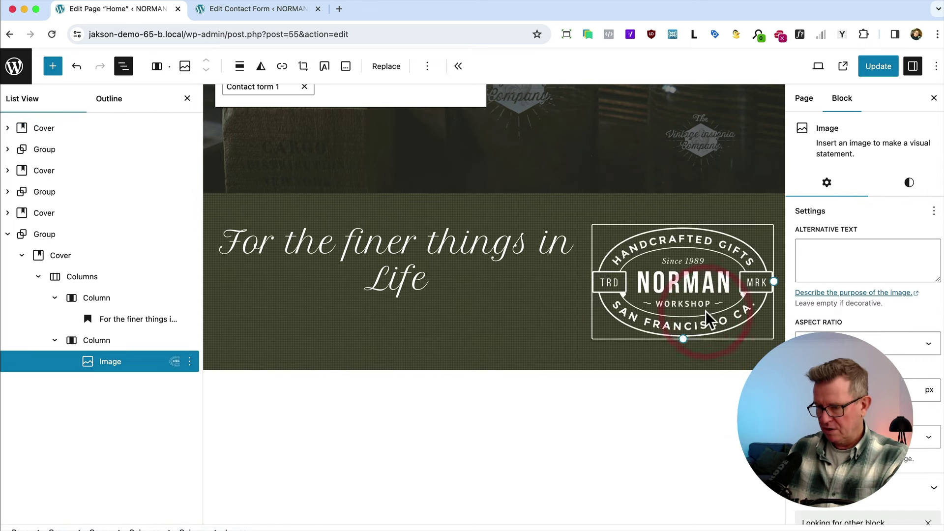
# Step: Set the vertical alignment of both banner columns to Align middle
pyautogui.click(91, 298)
pyautogui.click(246, 67)
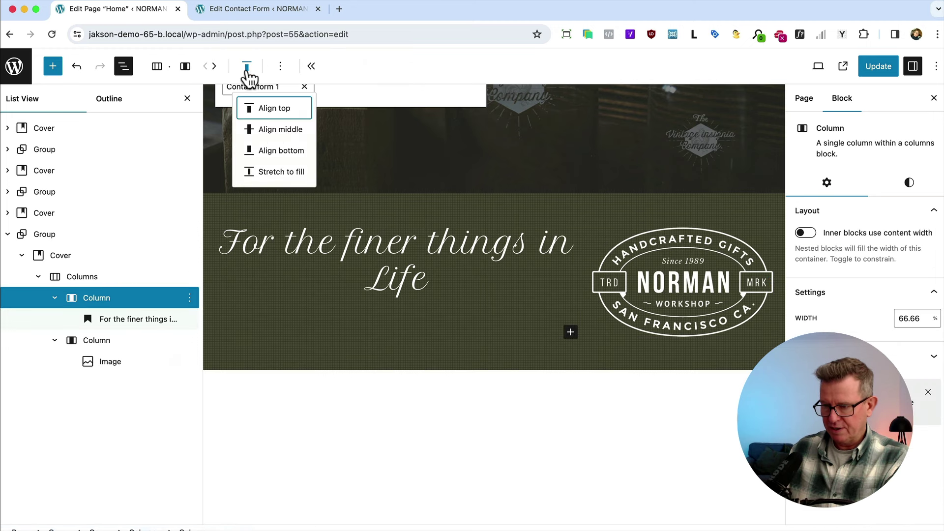
pyautogui.click(265, 131)
pyautogui.click(605, 246)
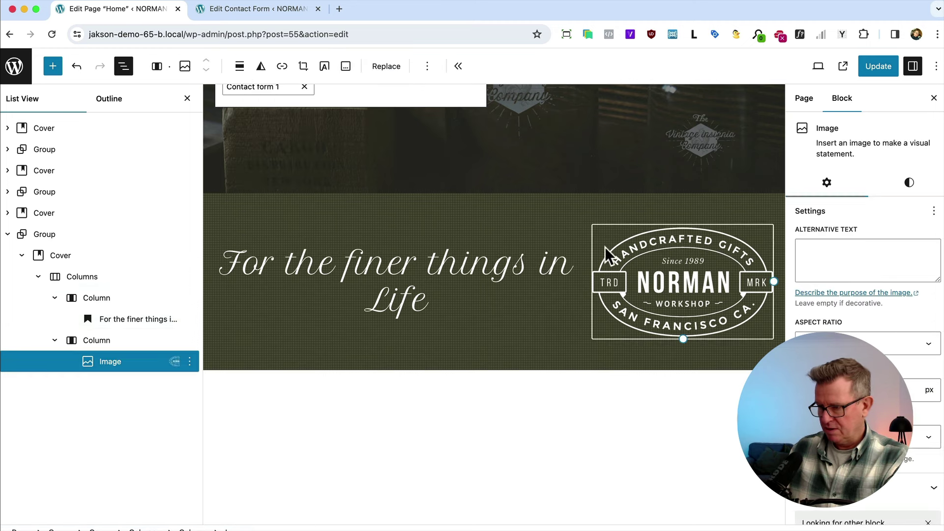
pyautogui.click(112, 340)
pyautogui.click(250, 71)
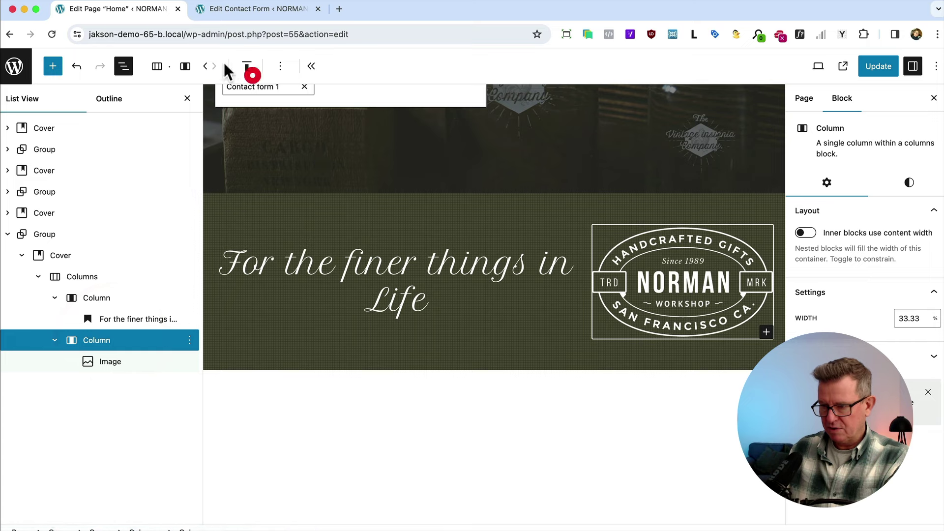
pyautogui.click(280, 139)
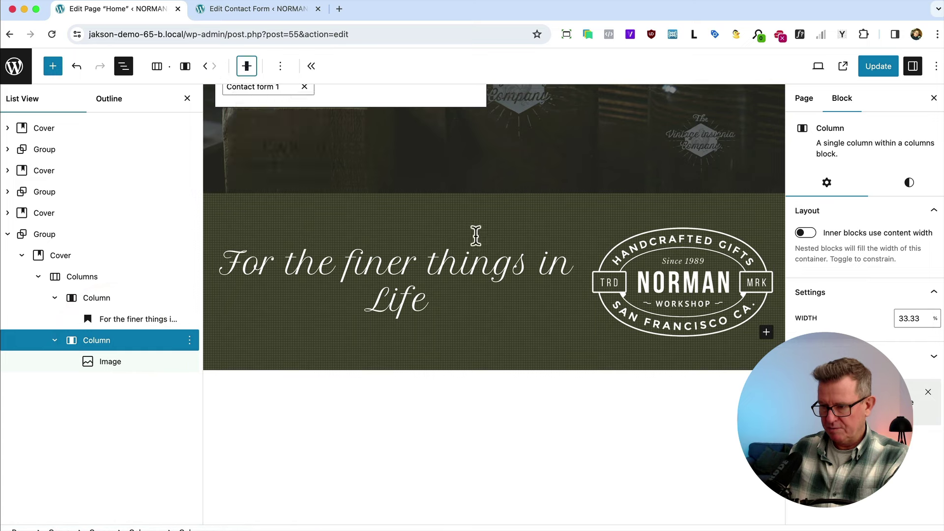
# Step: Shrink the NORMAN badge image to about three quarters of its column's width and align it to the center
pyautogui.click(691, 260)
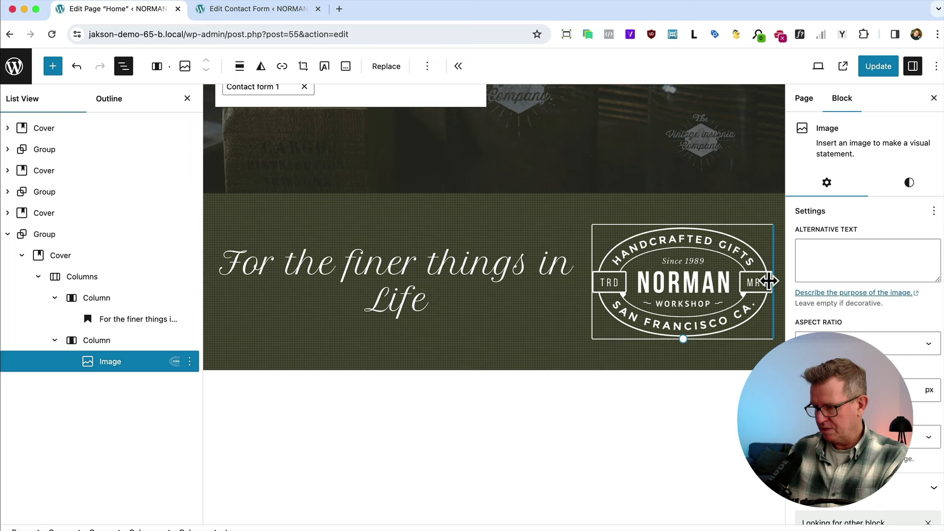
pyautogui.moveTo(768, 281); pyautogui.dragTo(729, 282)
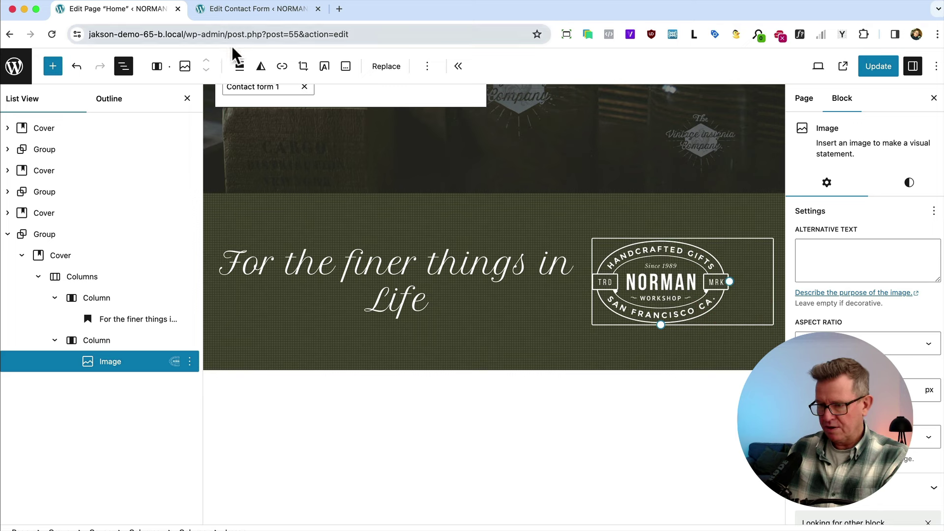
pyautogui.click(240, 66)
pyautogui.click(283, 153)
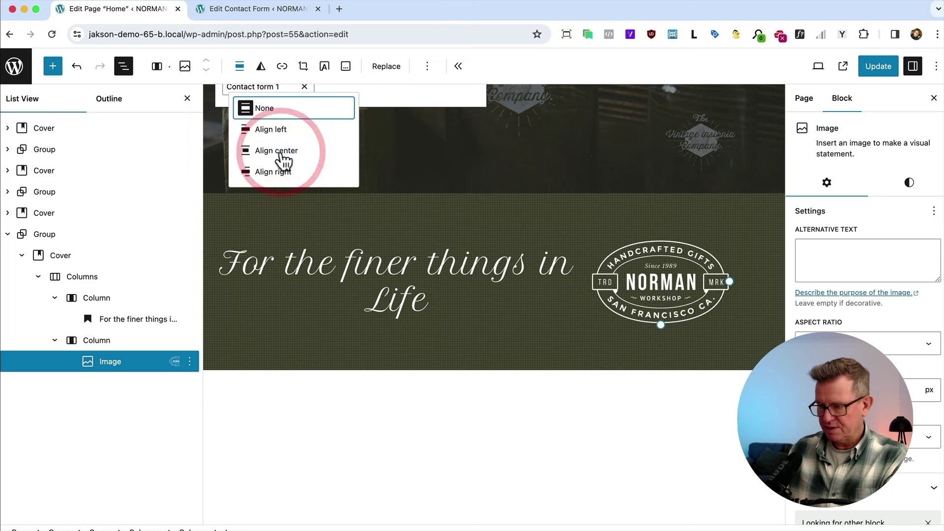
pyautogui.click(368, 274)
pyautogui.click(266, 73)
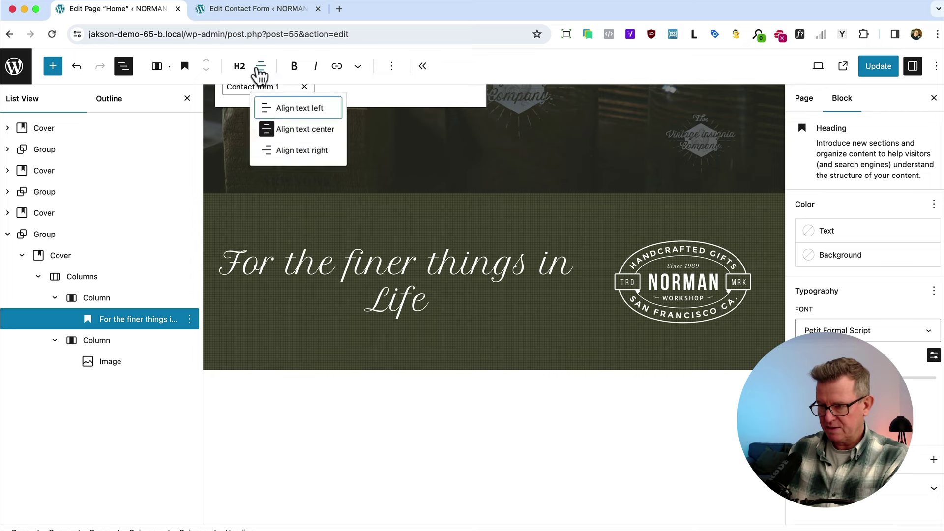
pyautogui.click(432, 306)
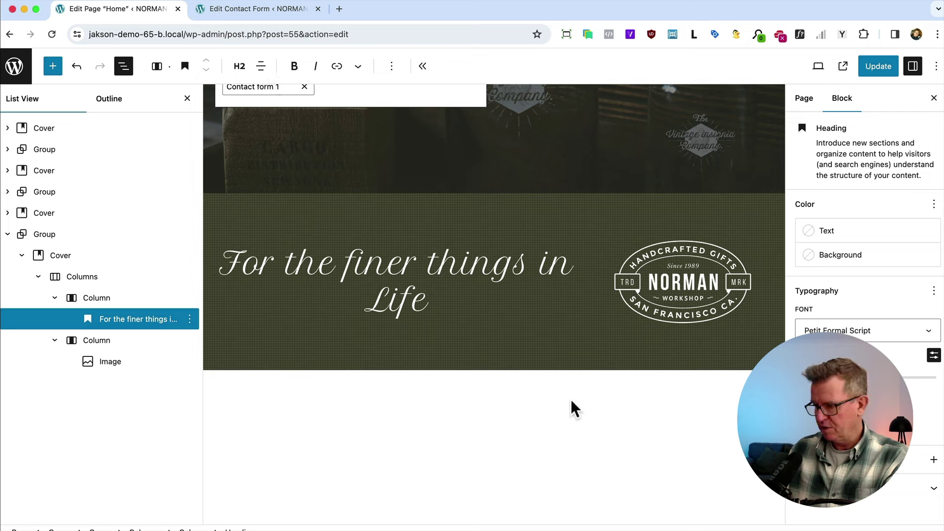
# Step: Update the Home page and compare the closing banner on the demo page in Firefox with the reference page
pyautogui.click(878, 66)
pyautogui.press('super+Tab')
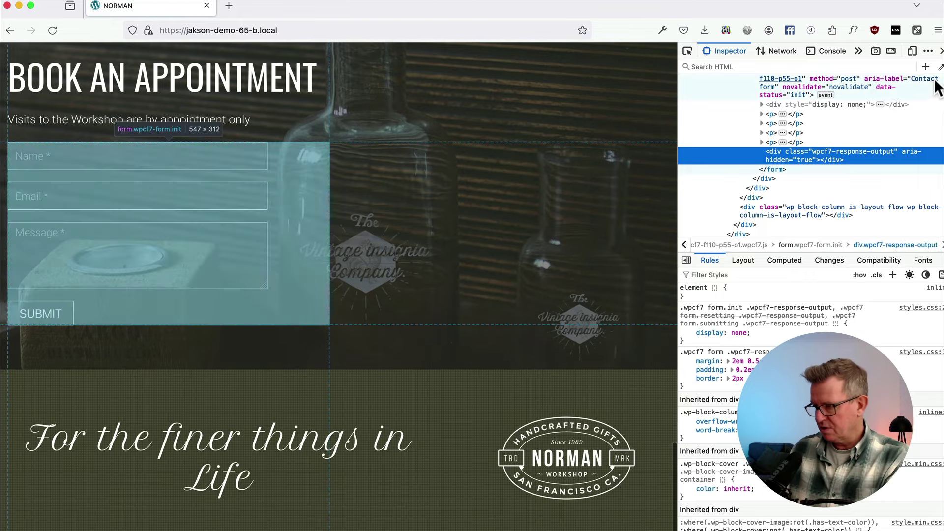
pyautogui.click(940, 51)
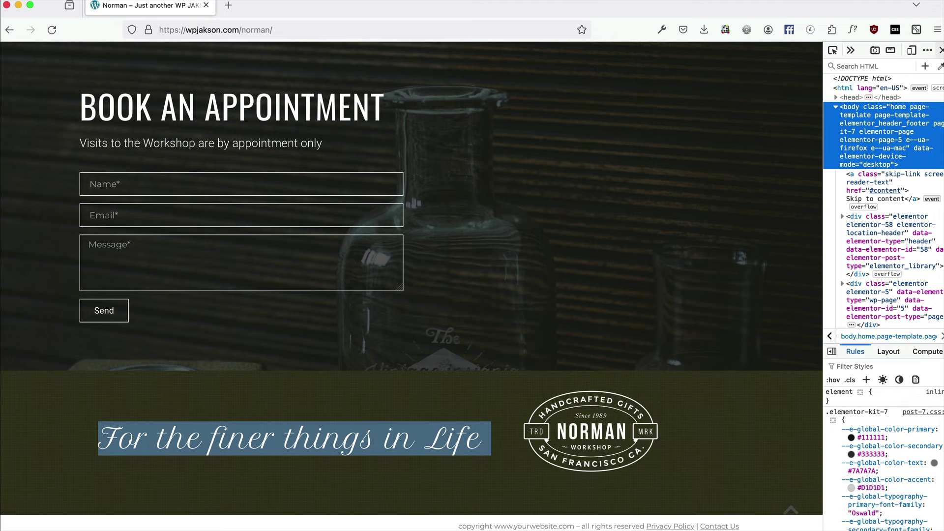
# Step: Set the background color of the closing banner's outer Group to the custom Deep Brown color
pyautogui.click(936, 51)
pyautogui.click(476, 394)
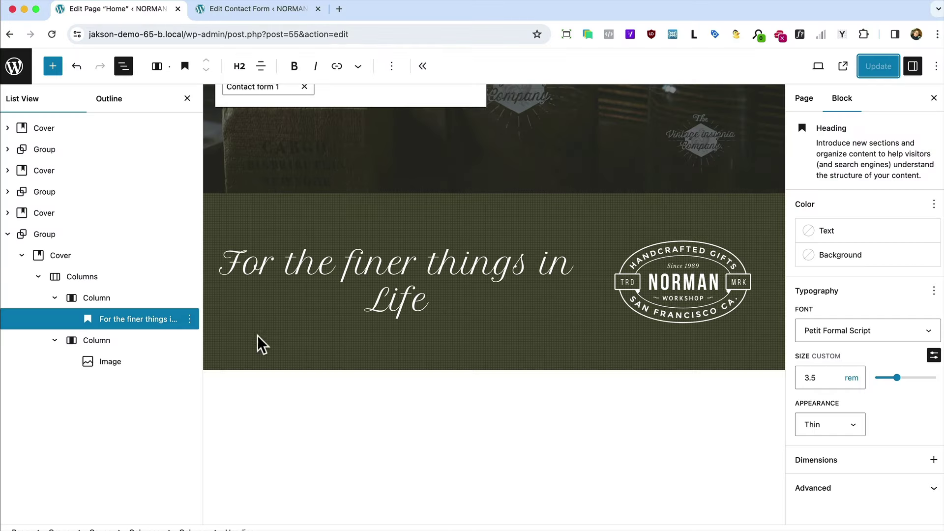
pyautogui.click(70, 255)
pyautogui.click(15, 234)
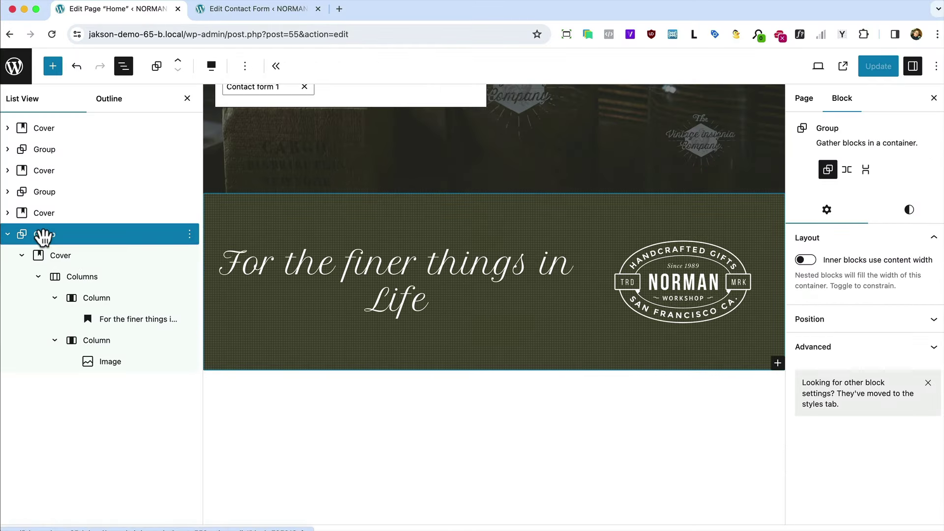
pyautogui.click(909, 216)
pyautogui.click(809, 291)
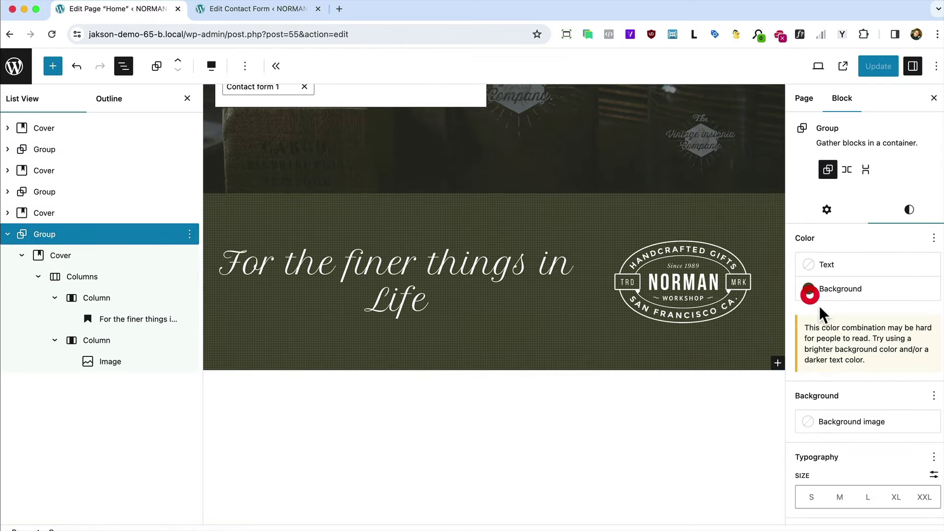
pyautogui.click(686, 465)
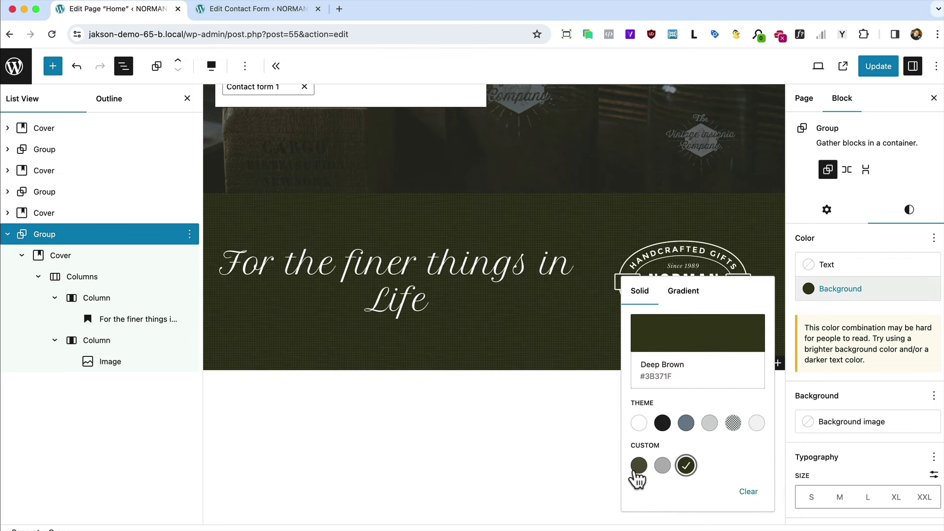
pyautogui.click(500, 474)
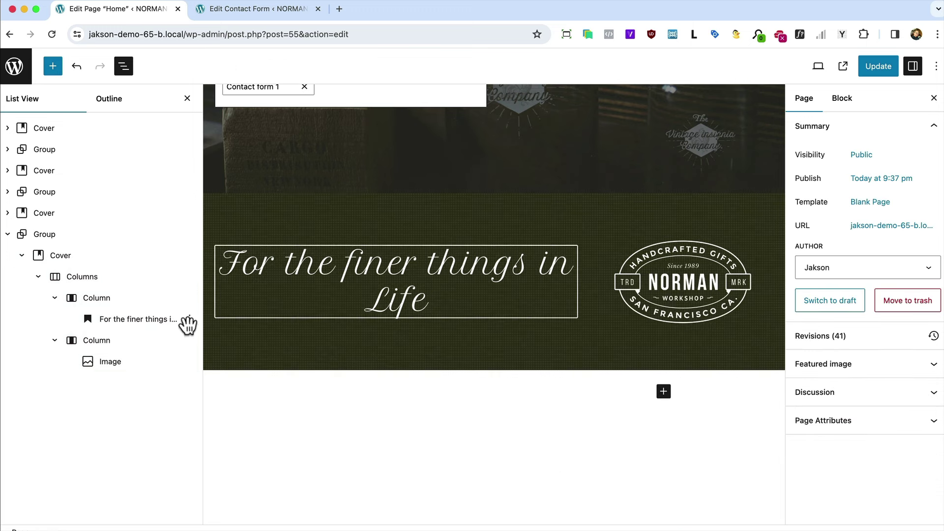
# Step: Make the banner Cover's inner blocks use content width and set its Columns block to Wide width
pyautogui.click(92, 289)
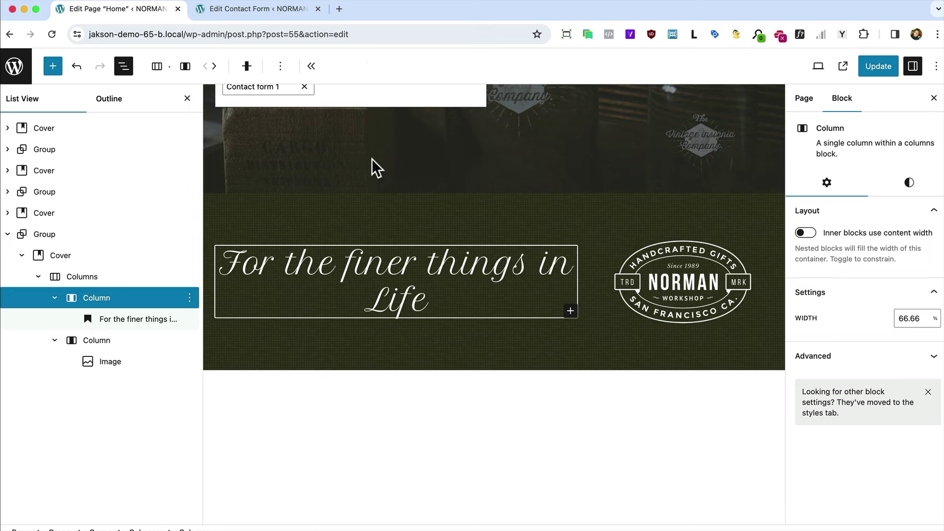
pyautogui.click(472, 349)
pyautogui.click(240, 66)
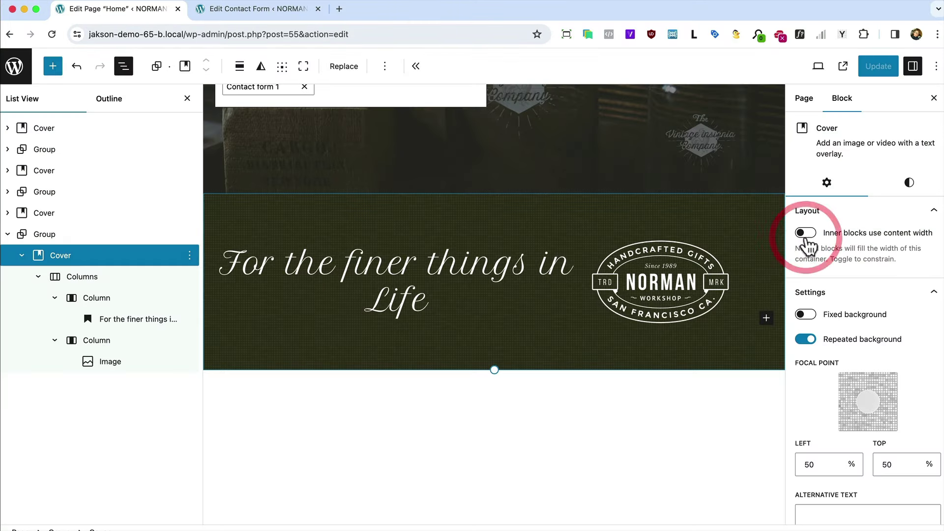
pyautogui.click(805, 234)
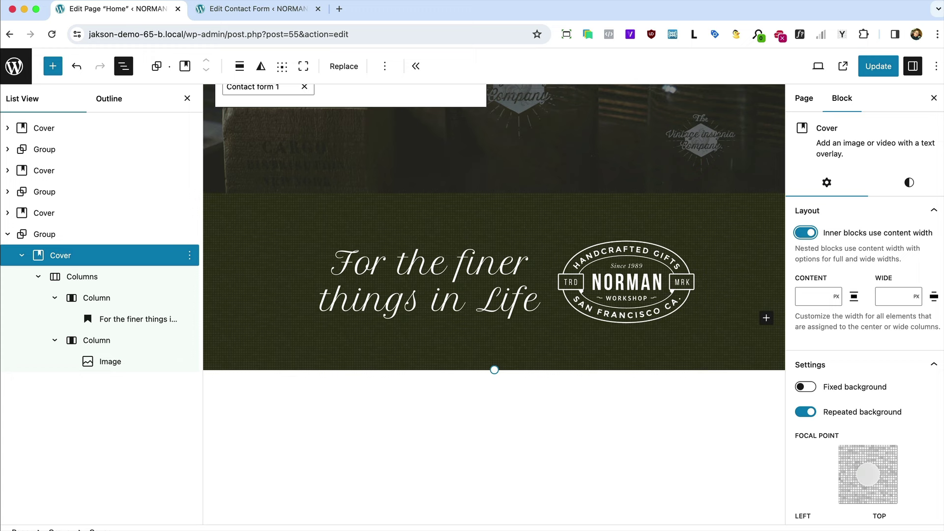
pyautogui.click(85, 276)
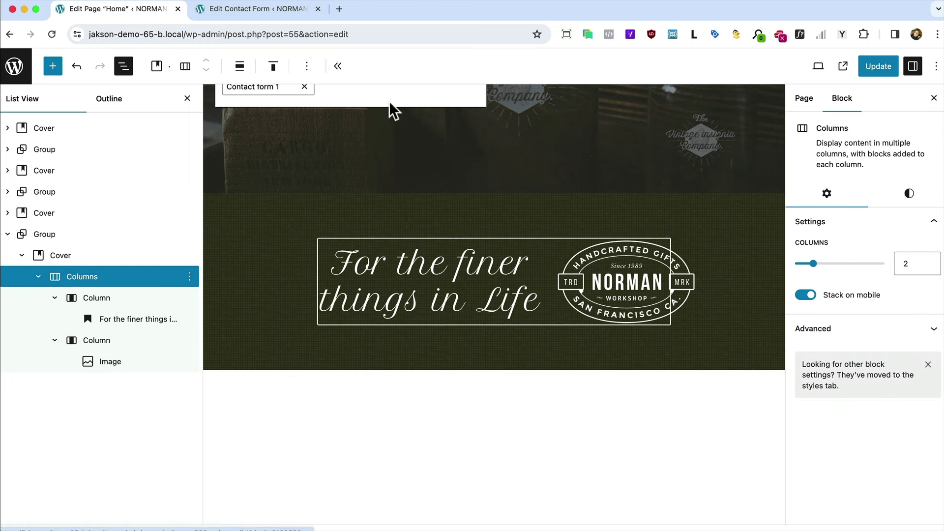
pyautogui.click(240, 68)
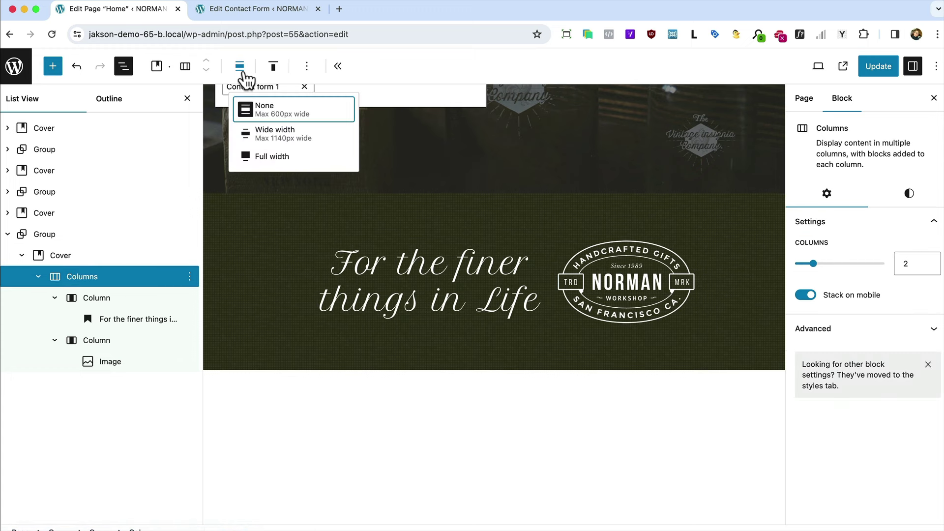
pyautogui.click(297, 138)
# Step: Update the Home page and check the banner's column layout on the reloaded demo page in Firefox
pyautogui.click(884, 73)
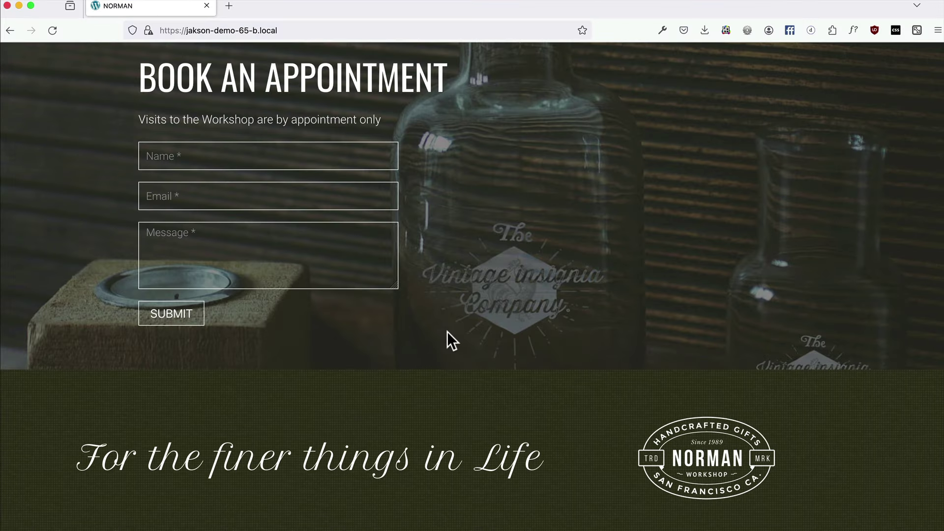
pyautogui.press('super+r')
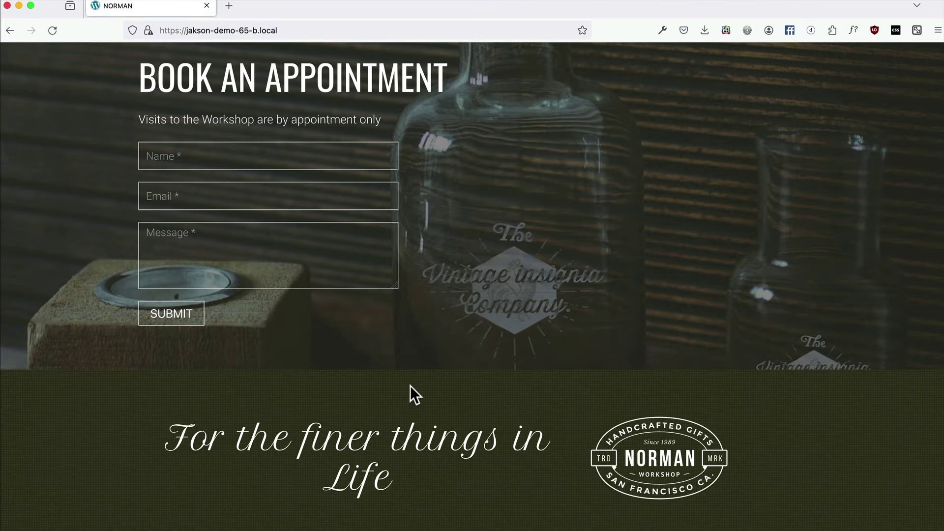
pyautogui.press('super+Tab')
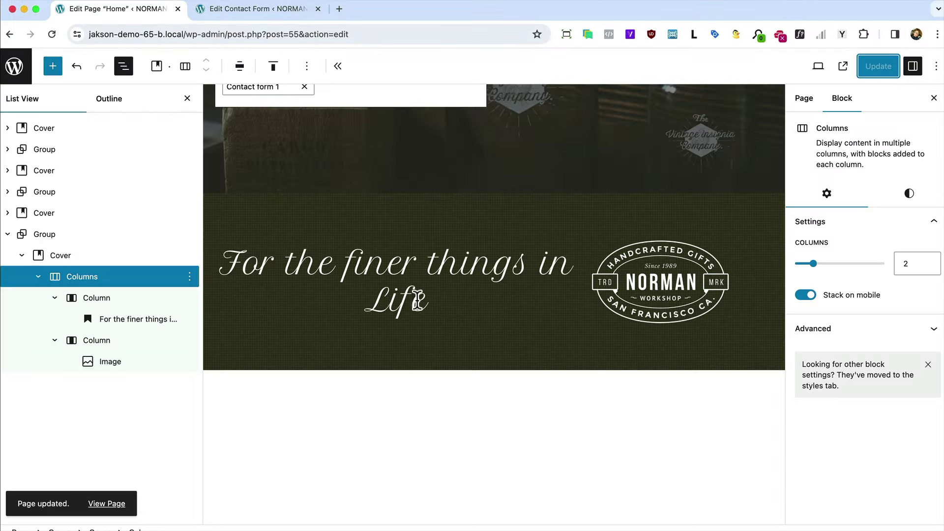
# Step: Change the "For the finer things in Life" heading's font size to the XL preset
pyautogui.click(418, 300)
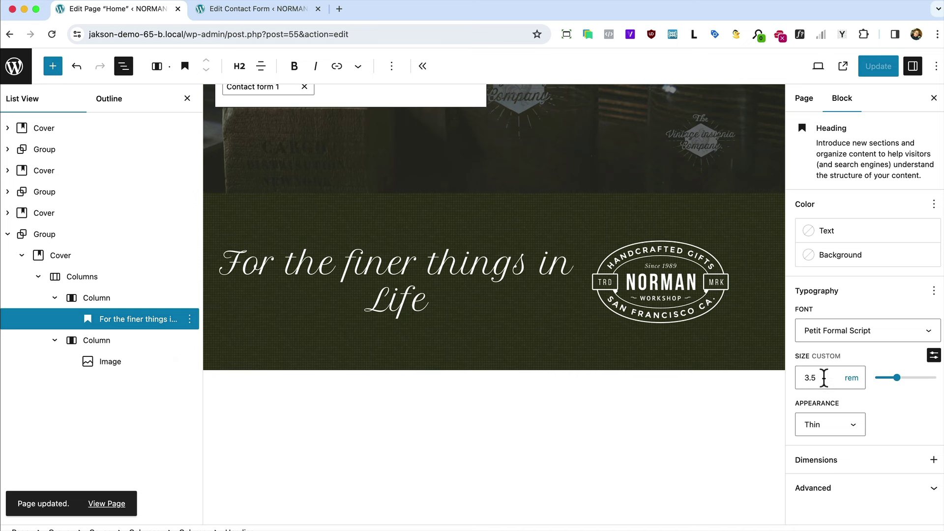
pyautogui.click(932, 356)
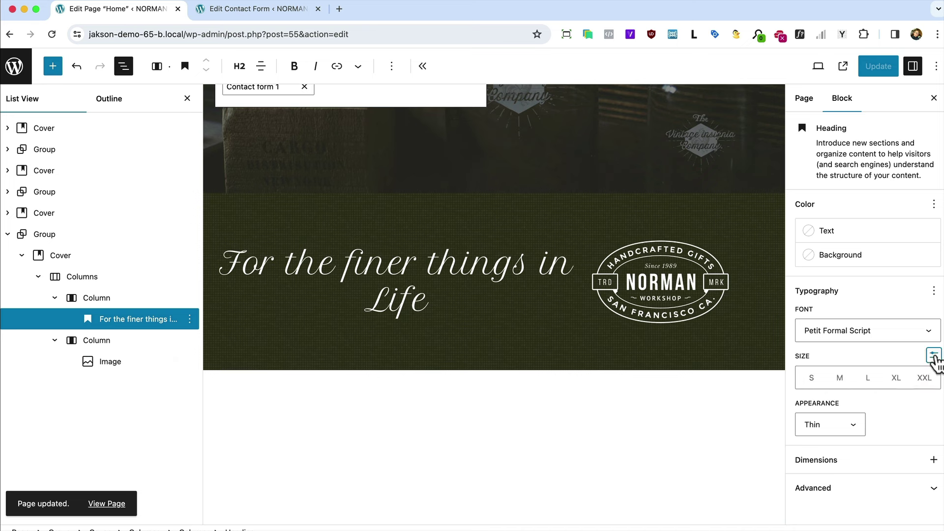
pyautogui.click(895, 379)
# Step: Save the resized heading with a page update and review it on the reloaded demo page in Firefox
pyautogui.click(878, 66)
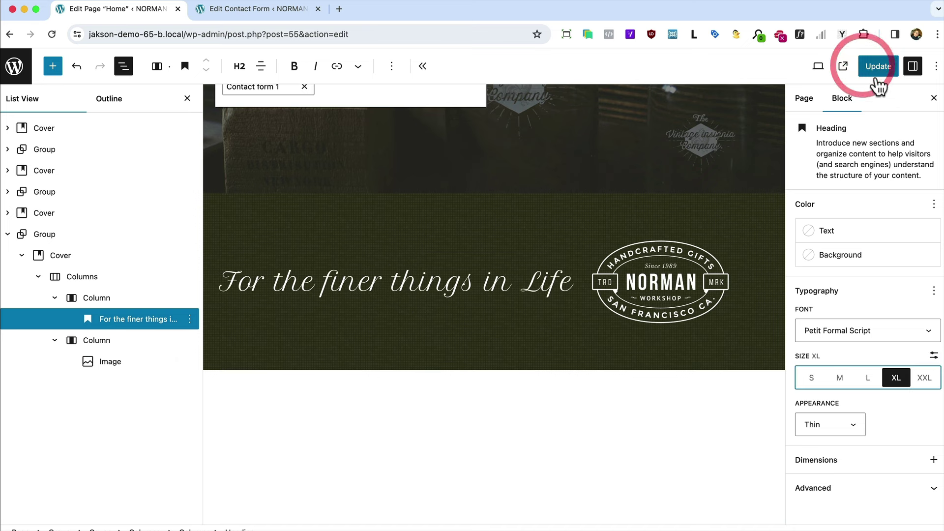
pyautogui.press('super+Tab')
pyautogui.press('super+r')
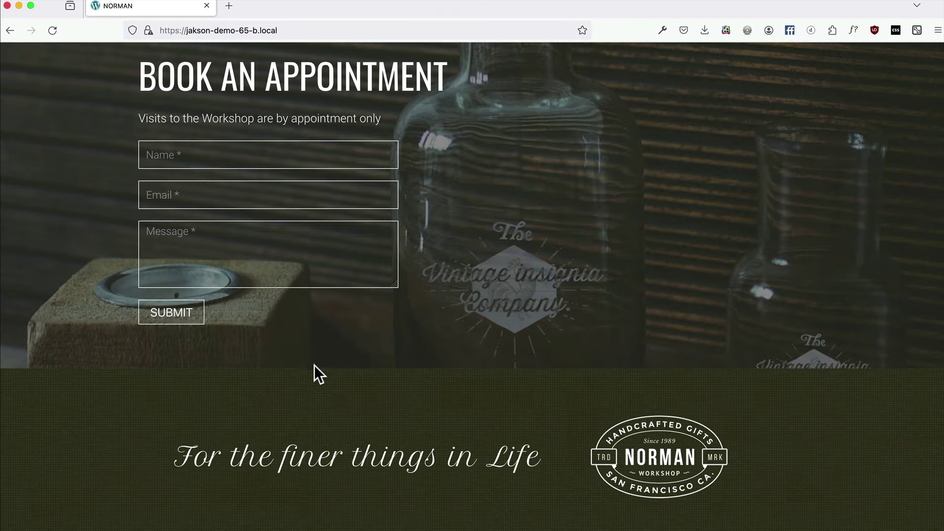
pyautogui.press('super+Tab')
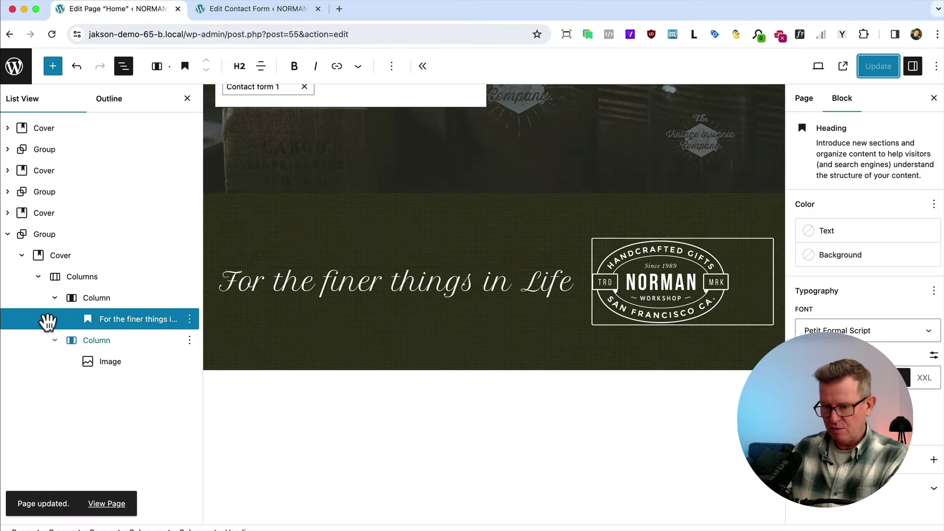
# Step: Add a Group block after the closing banner group, using the single-container Group layout
pyautogui.click(45, 235)
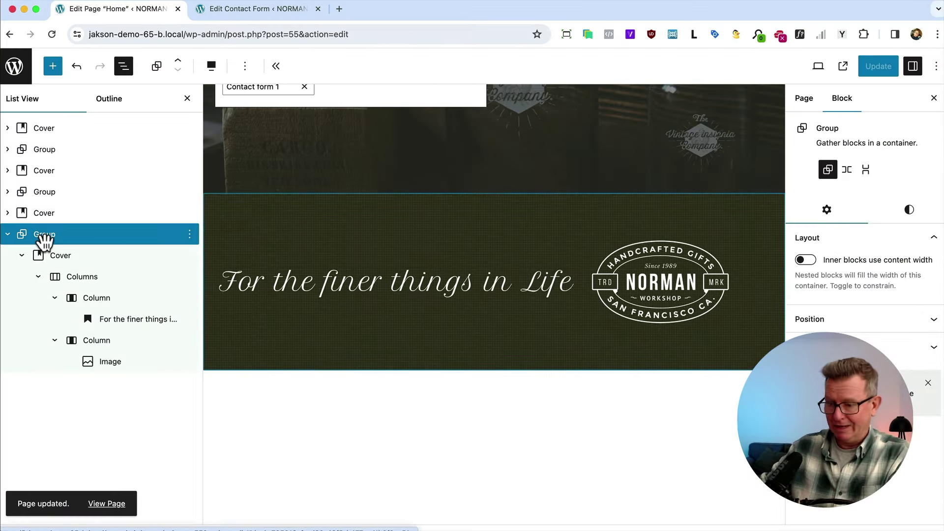
pyautogui.rightClick(68, 233)
pyautogui.click(100, 319)
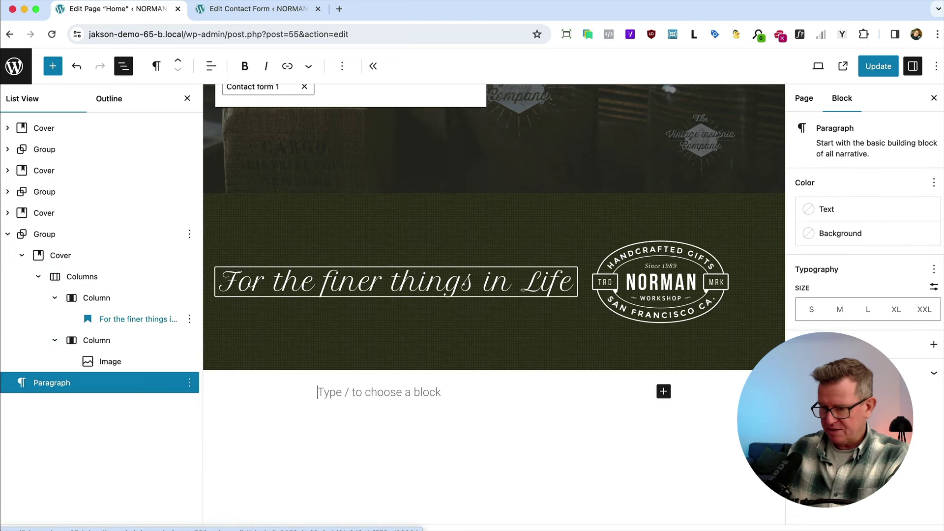
pyautogui.write('/')
pyautogui.press('Return')
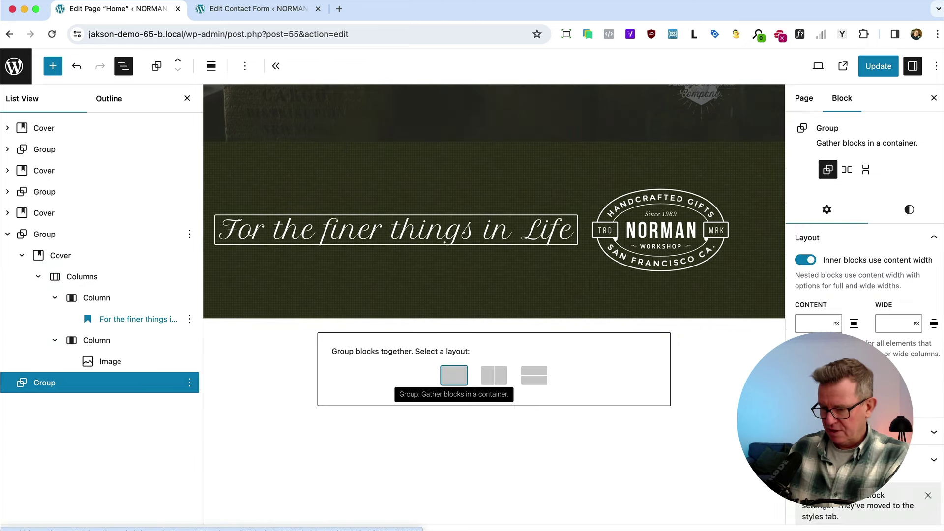
pyautogui.click(454, 378)
# Step: Set the new Group to Full width and turn off content width for its inner blocks
pyautogui.click(211, 66)
pyautogui.click(236, 156)
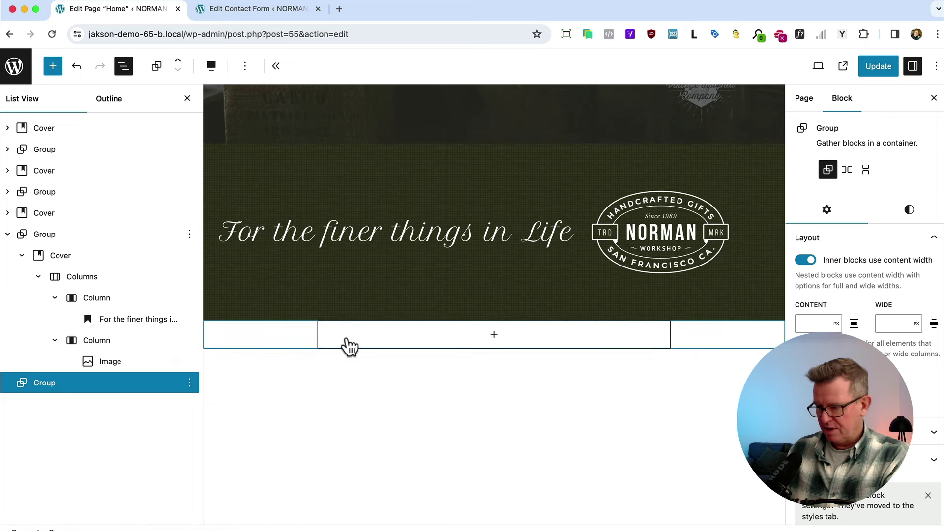
pyautogui.click(805, 260)
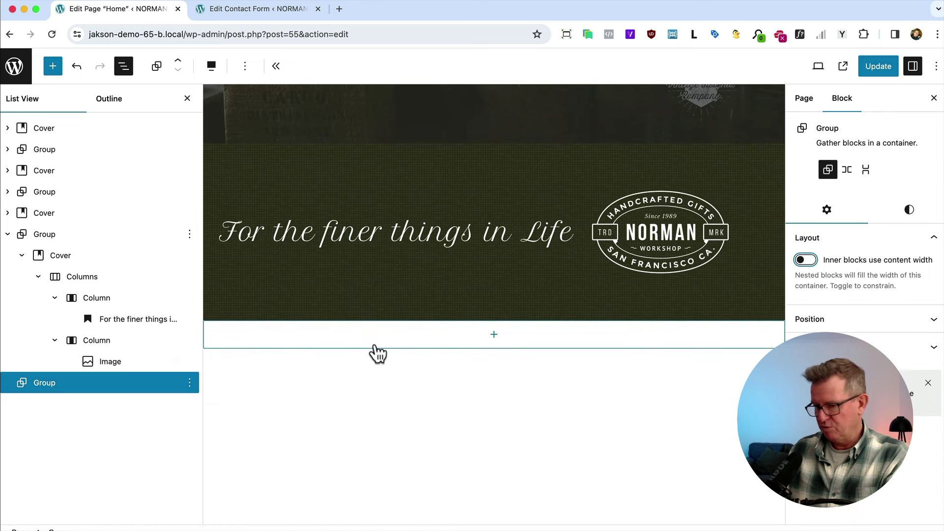
pyautogui.click(494, 335)
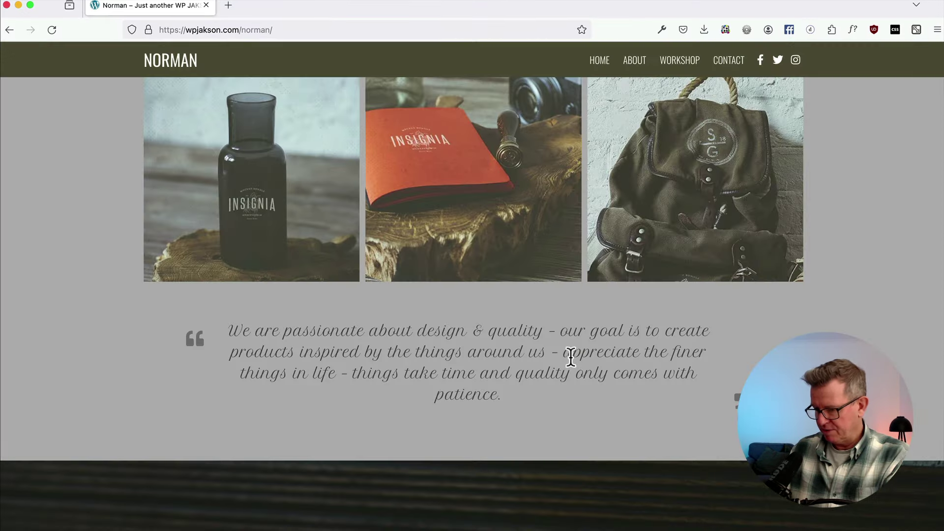
pyautogui.scroll(-10, 570, 357)
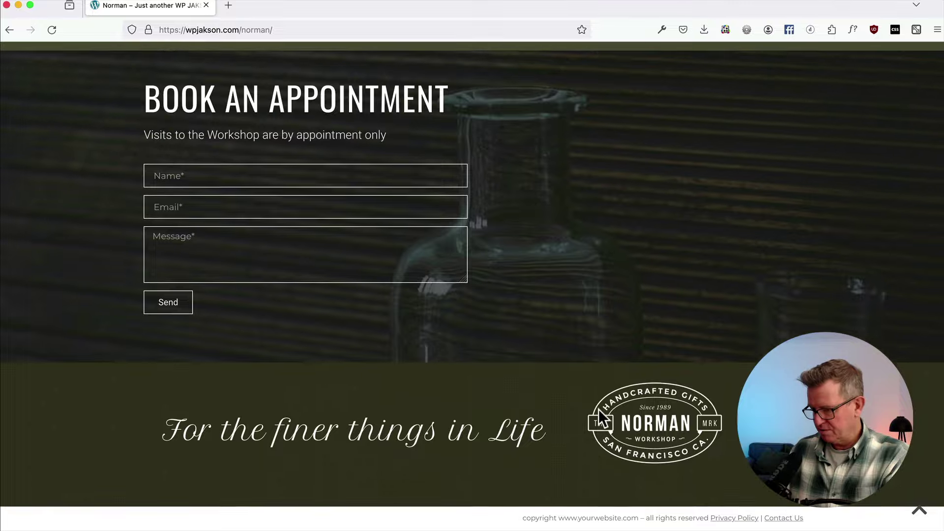
pyautogui.click(655, 520)
pyautogui.tripleClick(655, 520)
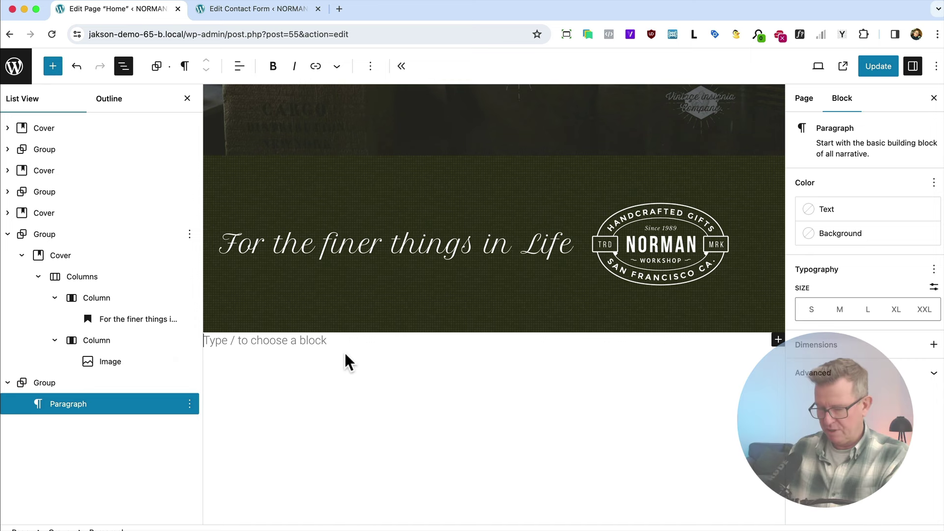
pyautogui.write('copyright www.yourwebsite.com – all rights reserved Privacy Policy | Contact Us')
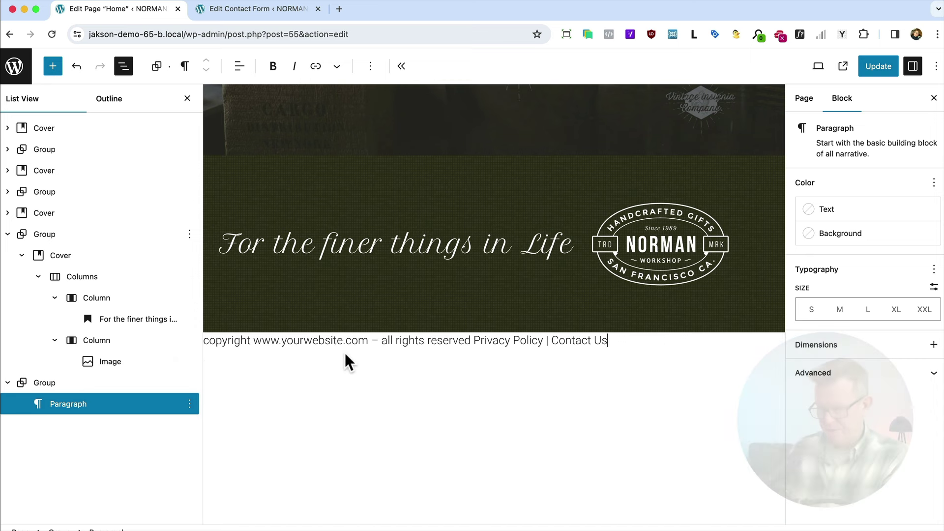
# Step: Set the copyright Group's vertical and horizontal padding to 3
pyautogui.click(93, 386)
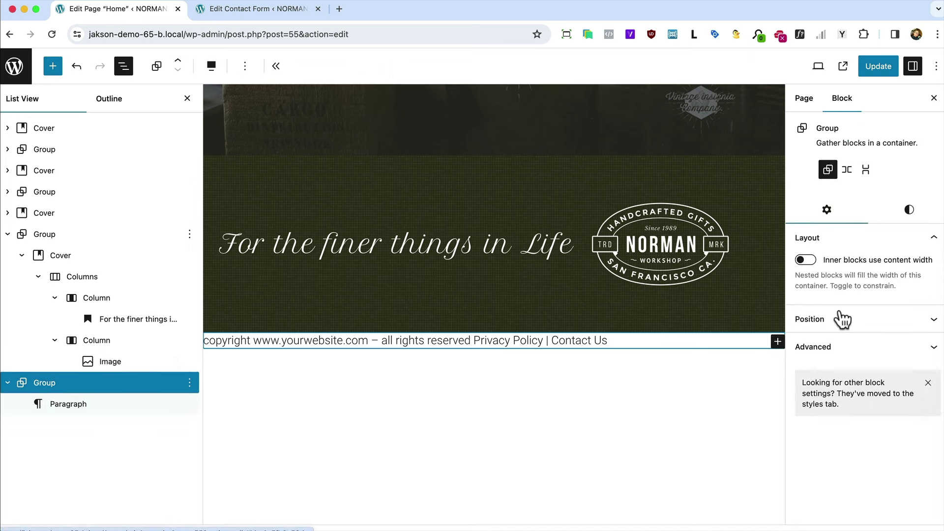
pyautogui.click(911, 216)
pyautogui.moveTo(811, 300); pyautogui.dragTo(858, 301)
pyautogui.moveTo(811, 325); pyautogui.dragTo(859, 325)
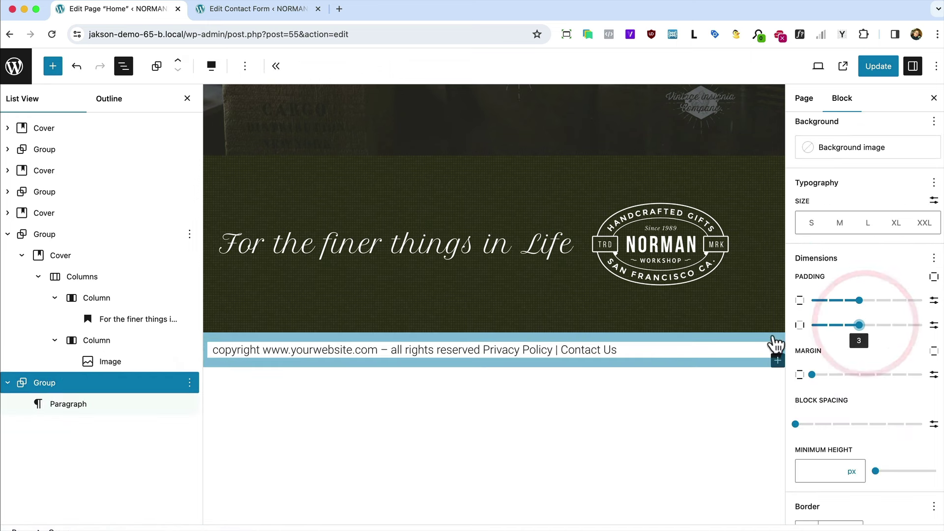
# Step: Align the copyright paragraph's text to the right
pyautogui.click(69, 404)
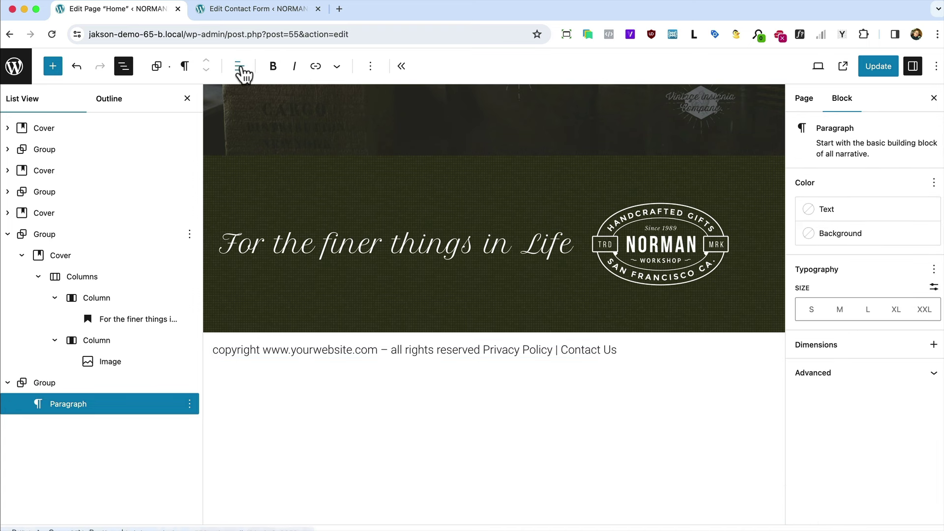
pyautogui.click(239, 67)
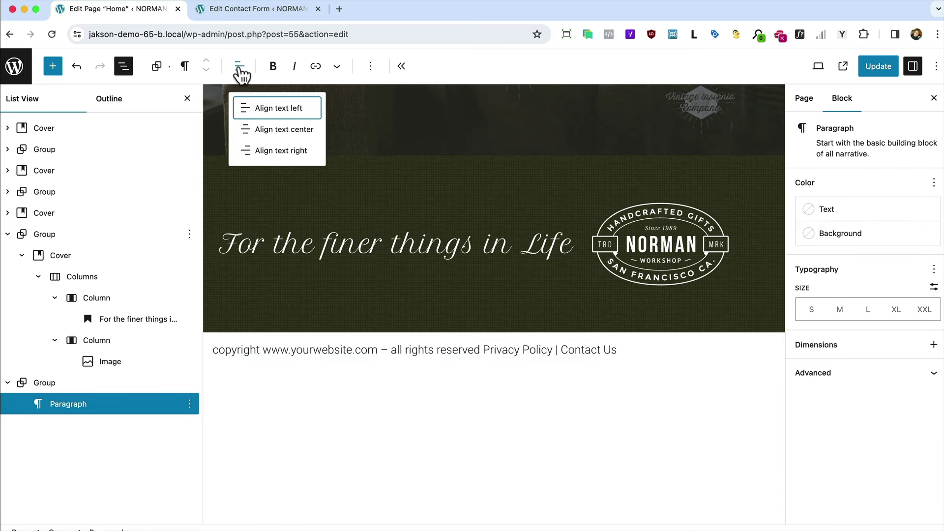
pyautogui.click(295, 152)
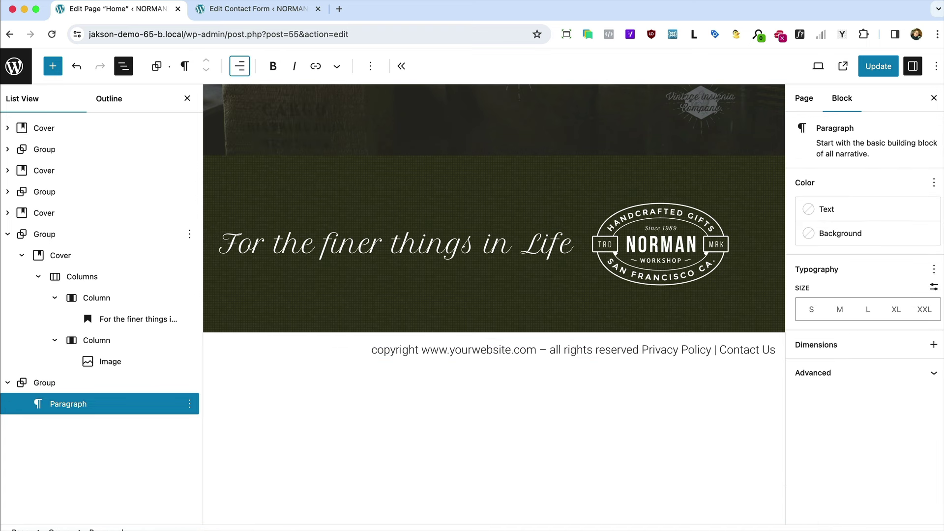
# Step: Set the copyright paragraph's font size to a custom 1 rem and update the Home page
pyautogui.click(811, 309)
pyautogui.click(933, 287)
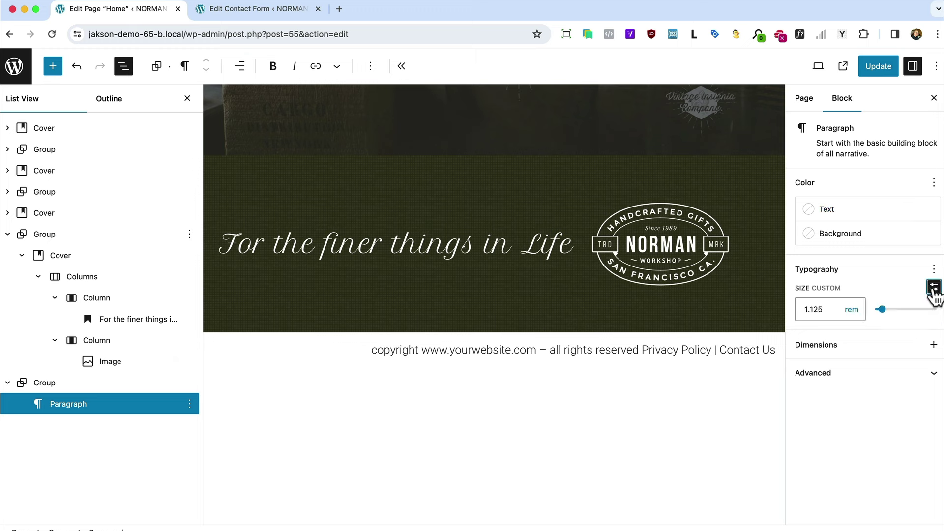
pyautogui.doubleClick(834, 309)
pyautogui.write('1')
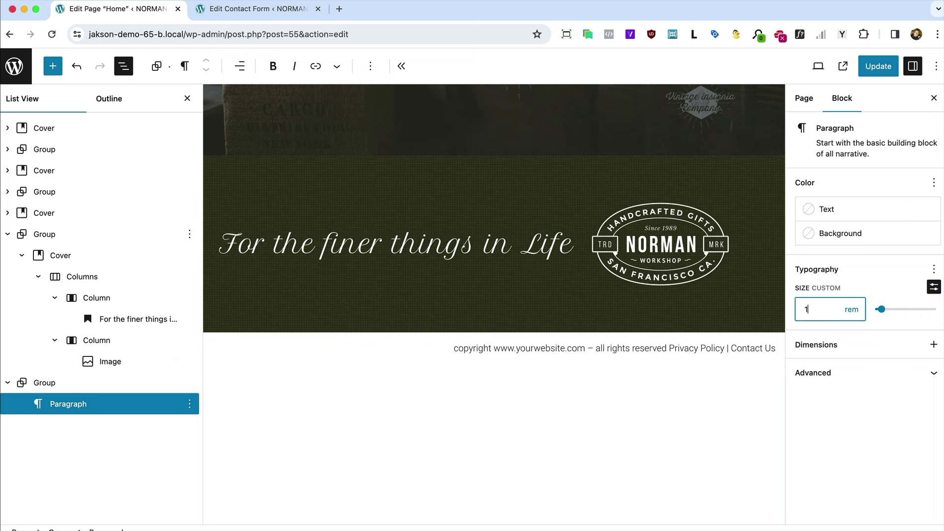
pyautogui.click(879, 67)
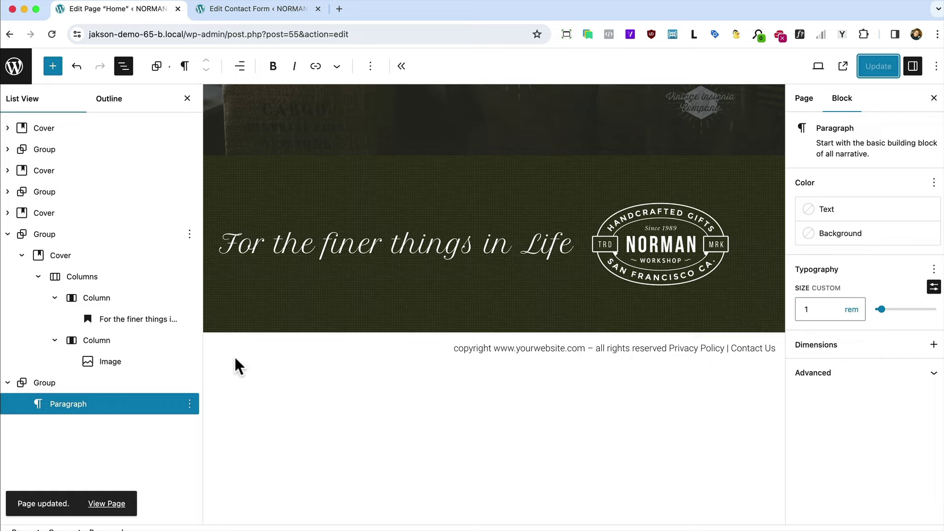
# Step: Switch to Firefox, reload the published NORMAN home page and review it from the hero section down to the copyright line
pyautogui.press('super+Tab')
pyautogui.press('super+r')
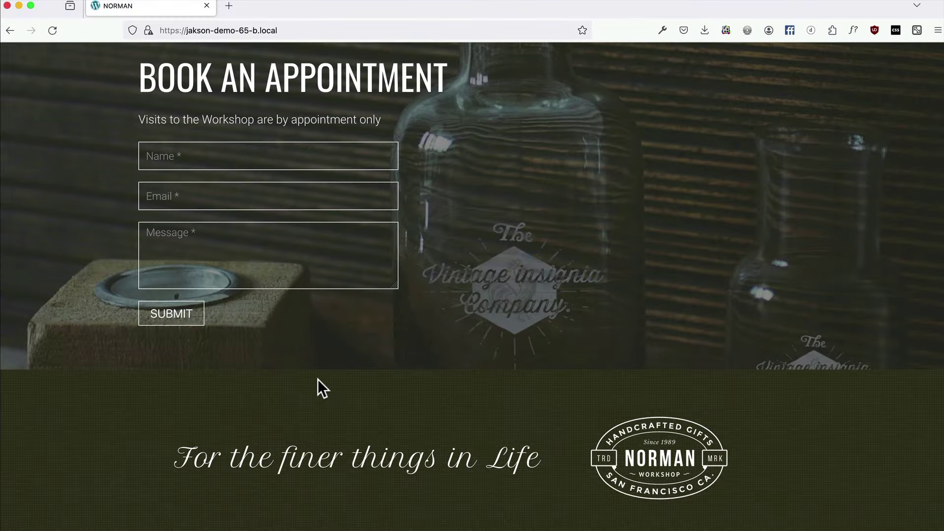
pyautogui.press('super+r')
pyautogui.scroll(-5, 343, 320)
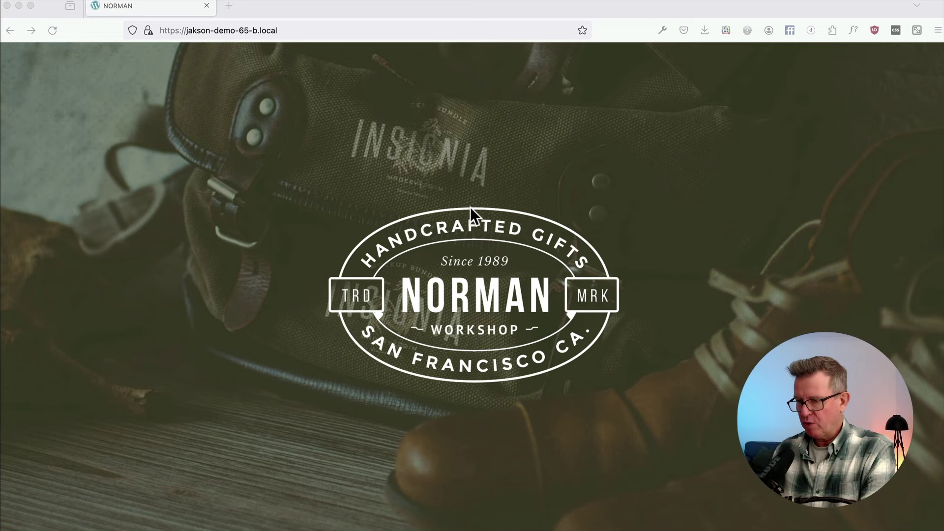
pyautogui.scroll(-15, 470, 207)
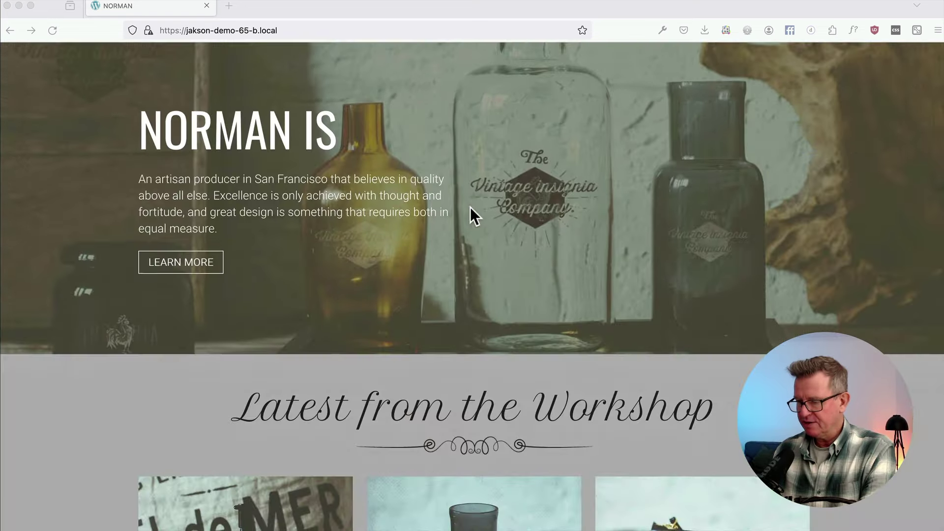
pyautogui.scroll(-2, 470, 208)
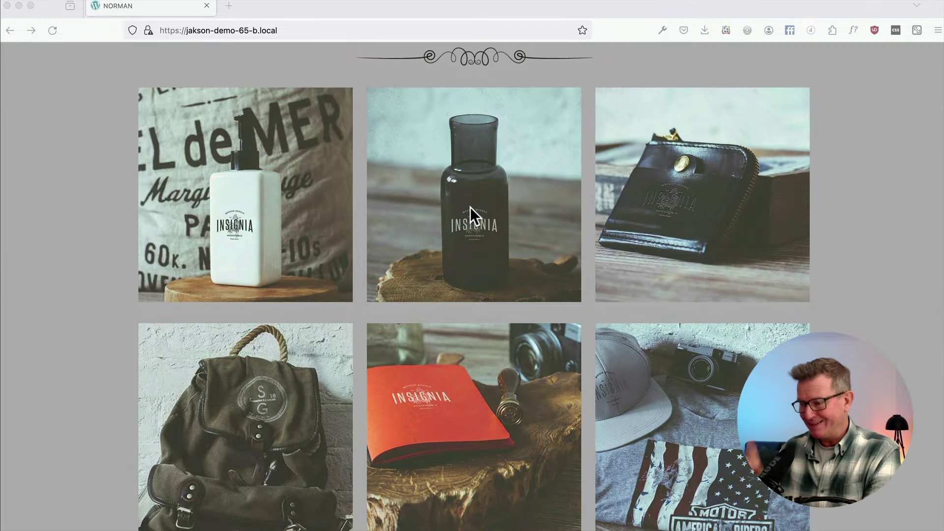
pyautogui.scroll(-2, 470, 207)
pyautogui.scroll(-12, 469, 208)
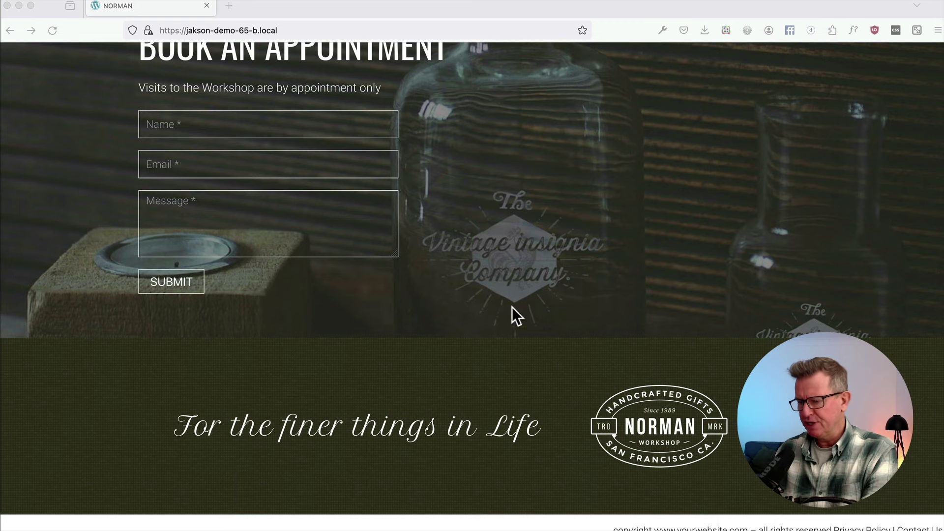
# Step: Switch to Chrome and, from the contact form's admin page, open the Footer template part in the site editor
pyautogui.press('super+Tab')
pyautogui.click(432, 273)
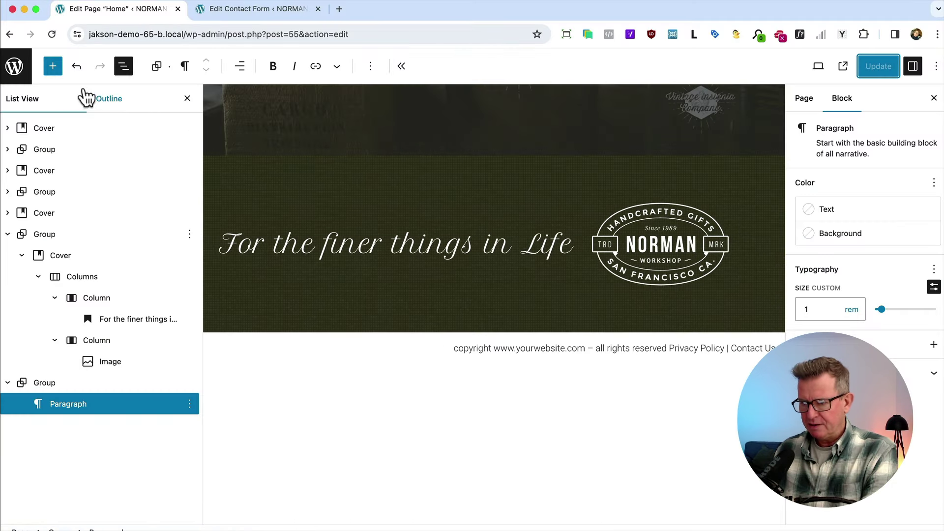
pyautogui.click(256, 14)
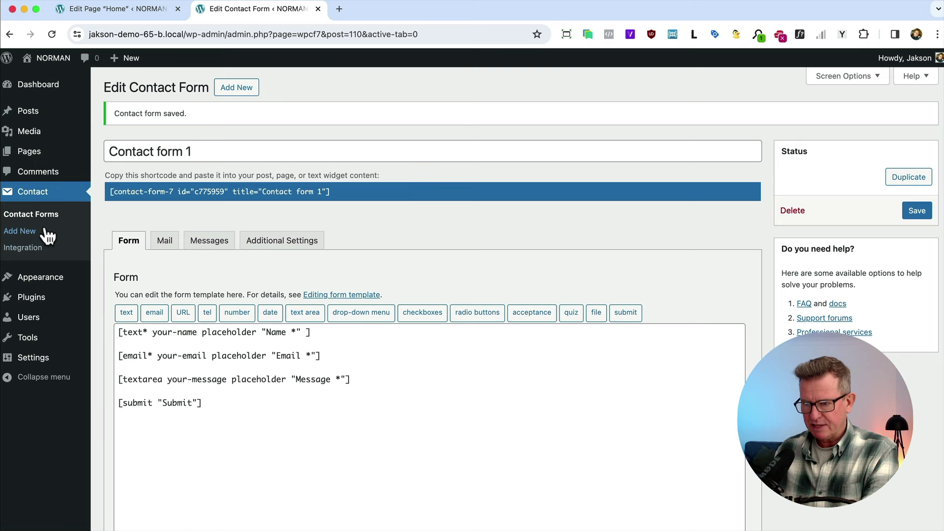
pyautogui.moveTo(35, 285)
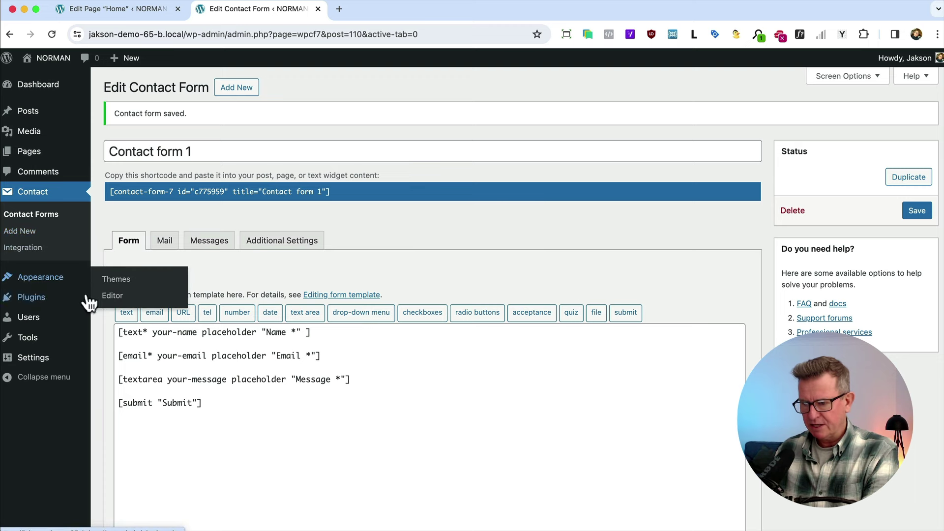
pyautogui.click(106, 296)
pyautogui.click(69, 289)
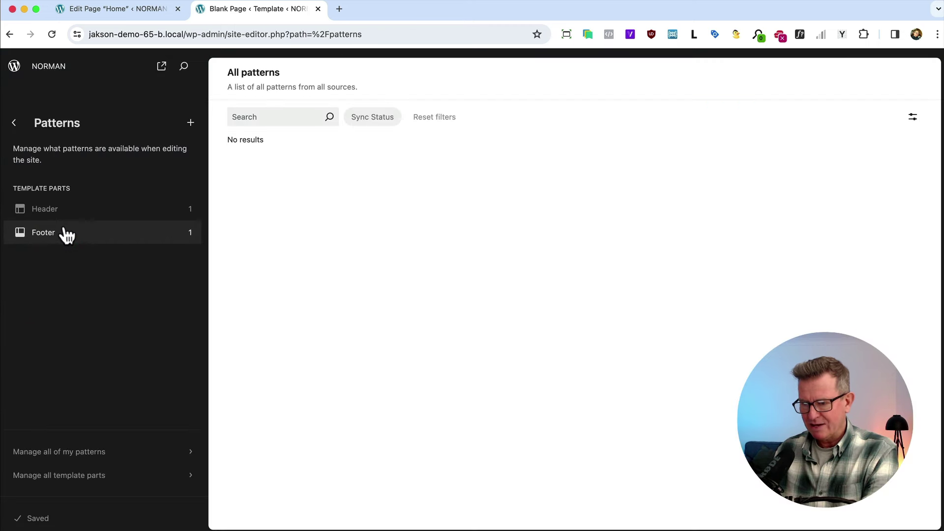
pyautogui.click(48, 236)
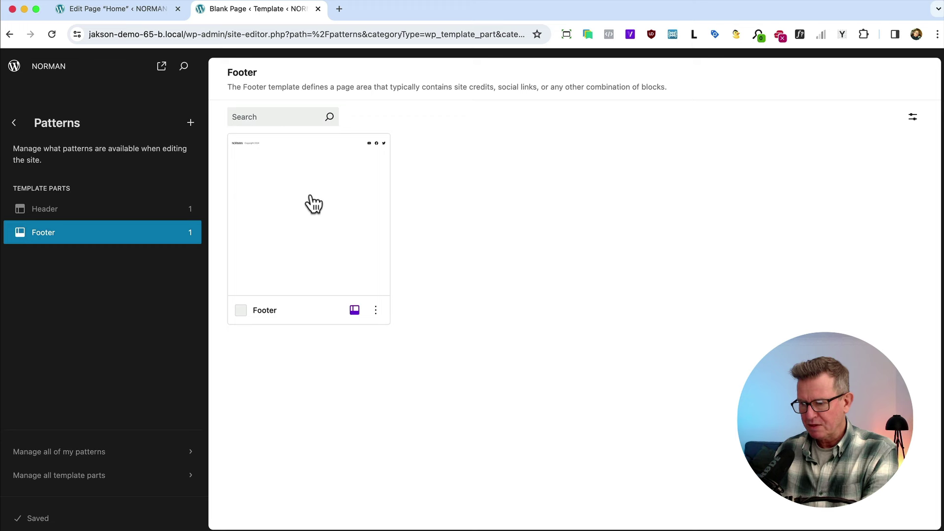
pyautogui.click(313, 204)
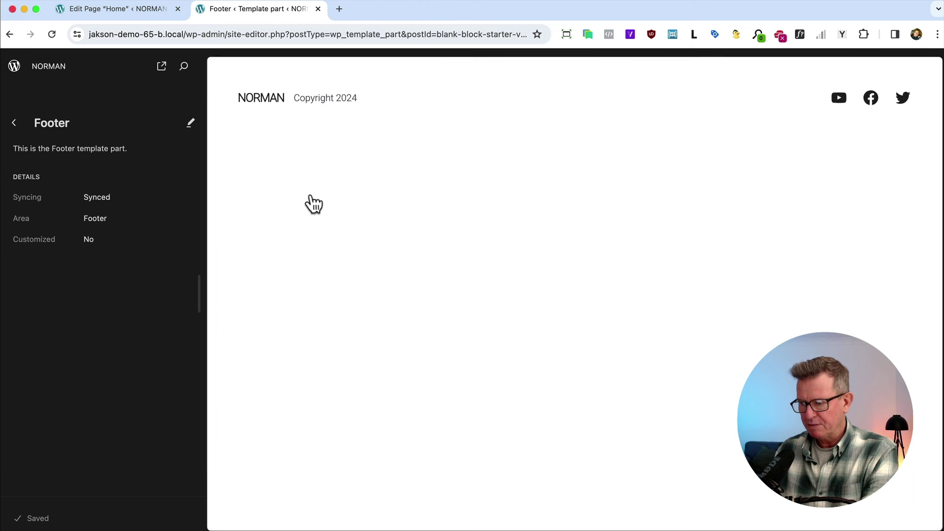
# Step: Start editing the Footer template part and delete its default Group holding the site title, copyright and social icons
pyautogui.press('super+Tab')
pyautogui.click(391, 113)
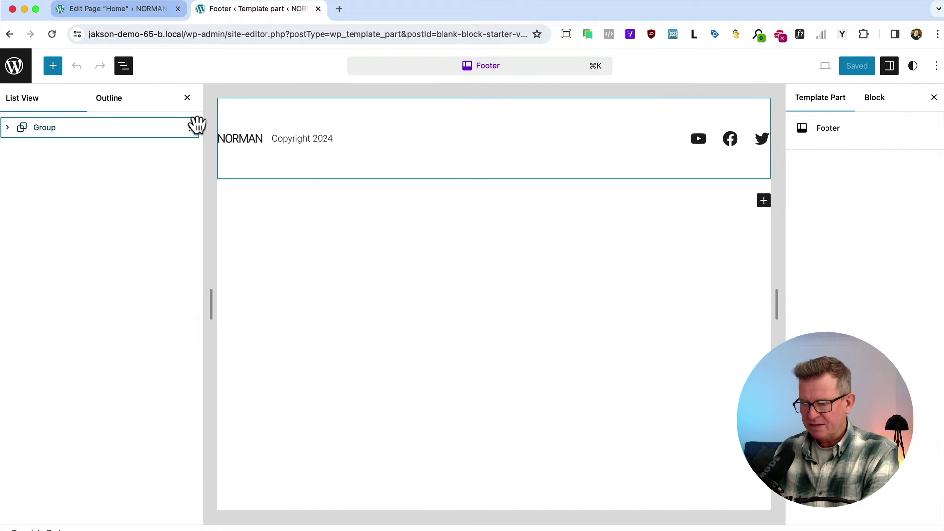
pyautogui.click(190, 127)
pyautogui.click(217, 441)
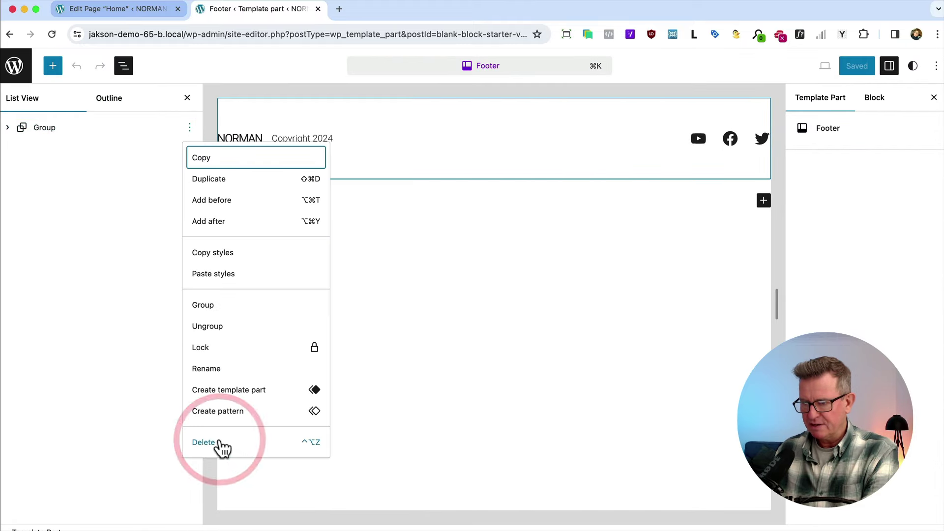
# Step: On the Home page, wrap the closing banner Group and the copyright Group together in one new Group
pyautogui.click(127, 9)
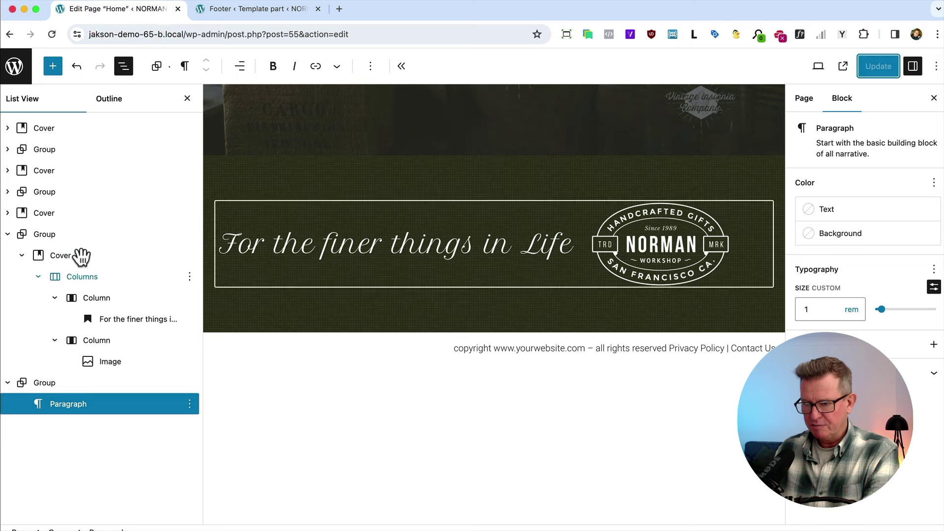
pyautogui.click(44, 234)
pyautogui.click(216, 338)
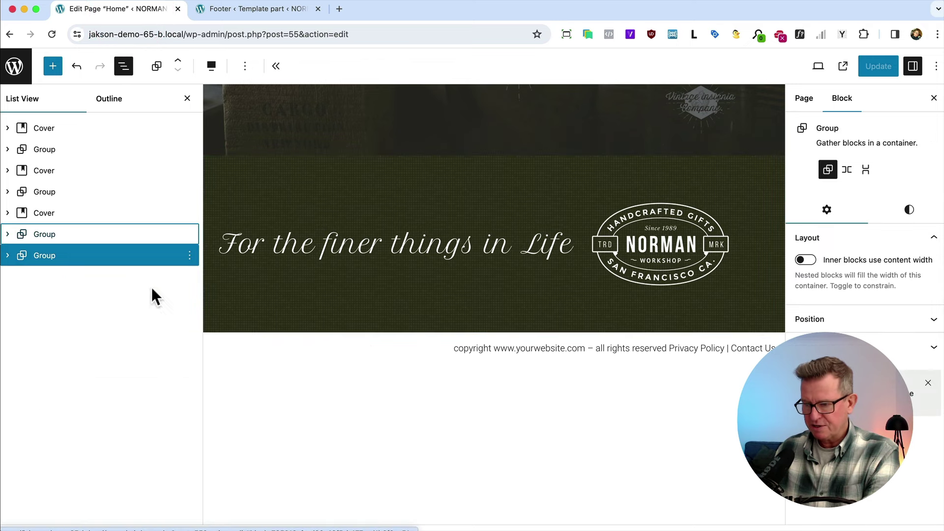
pyautogui.click(69, 255)
pyautogui.click(67, 252)
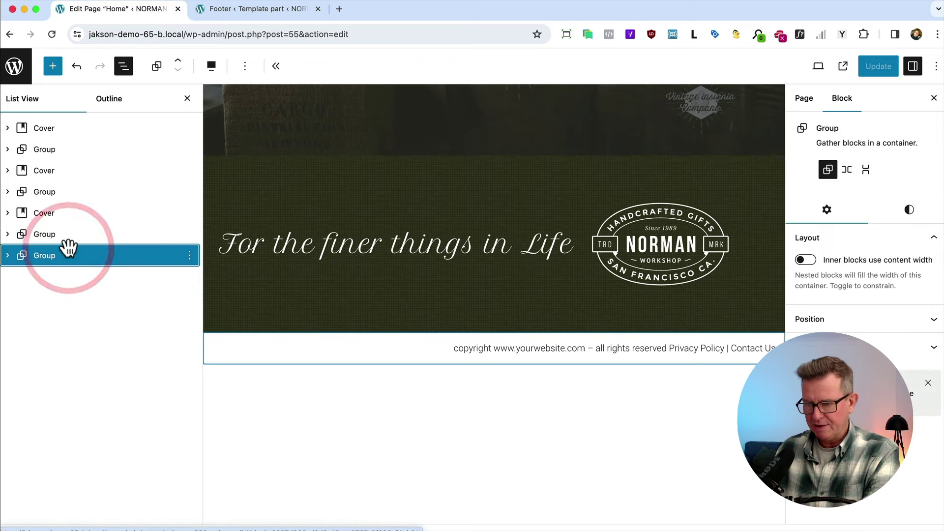
pyautogui.click(67, 238)
pyautogui.keyDown('shift'); pyautogui.click(88, 255); pyautogui.keyUp('shift')
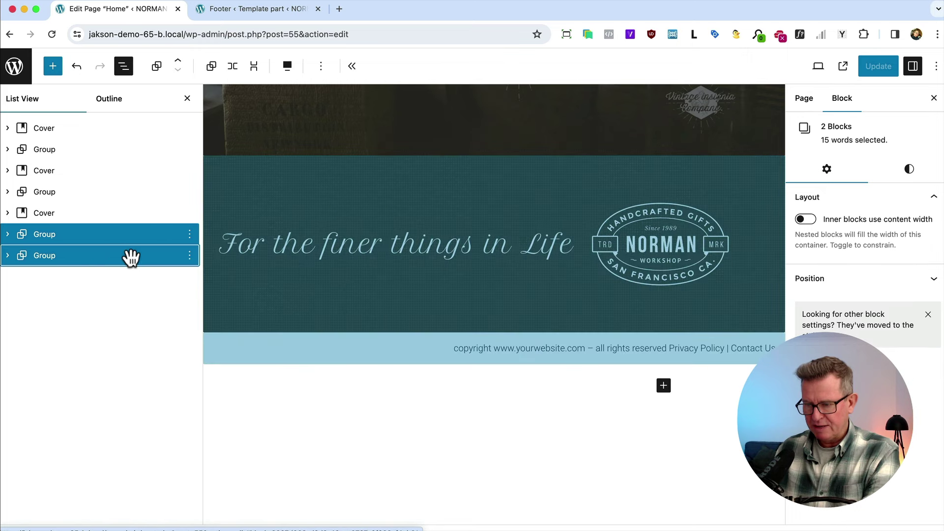
pyautogui.click(190, 234)
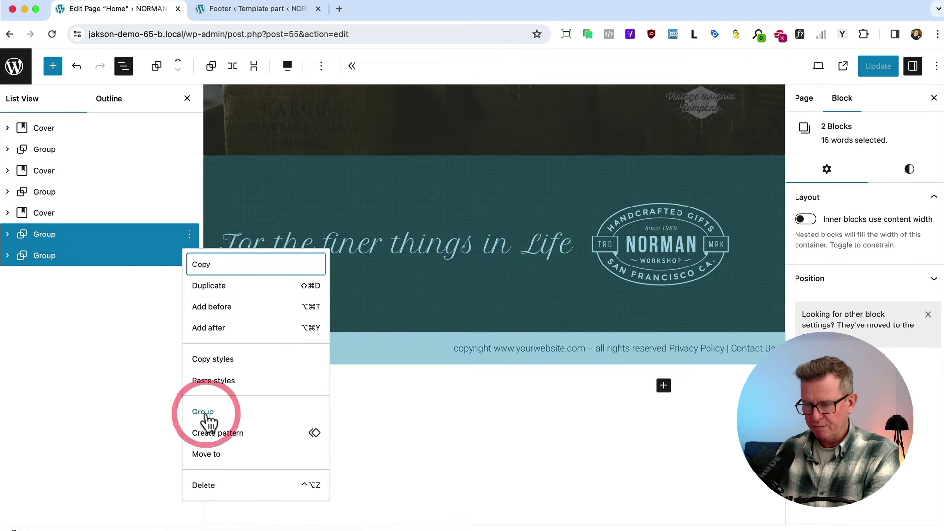
pyautogui.click(206, 413)
# Step: Rename the new outer Group as Footer
pyautogui.rightClick(176, 229)
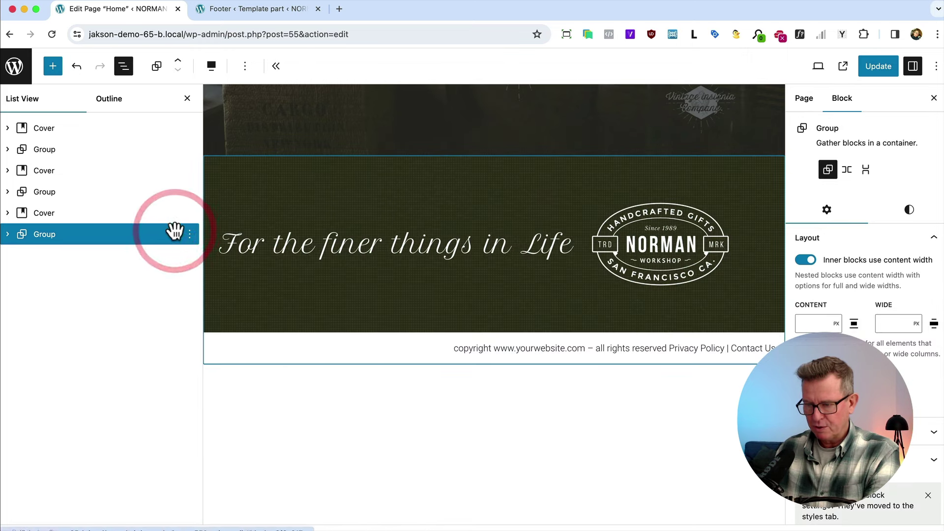
pyautogui.click(197, 465)
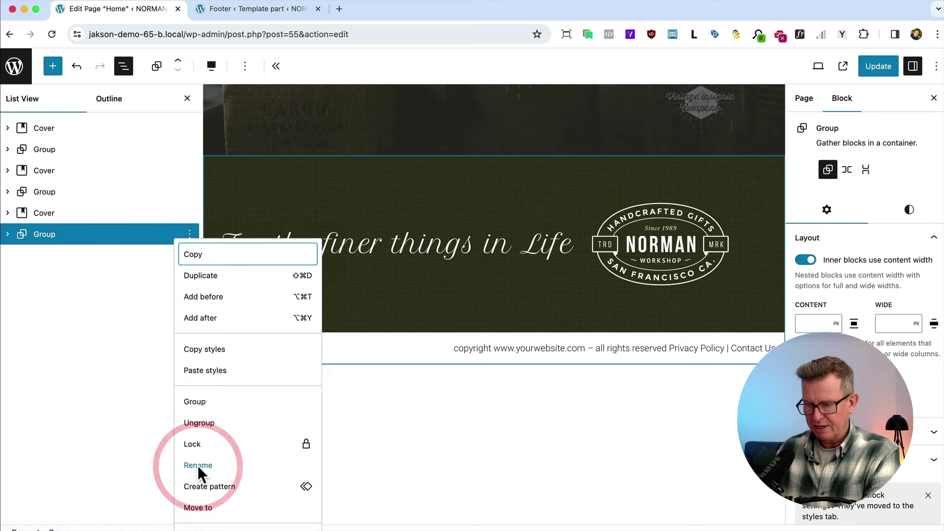
pyautogui.write('Fp')
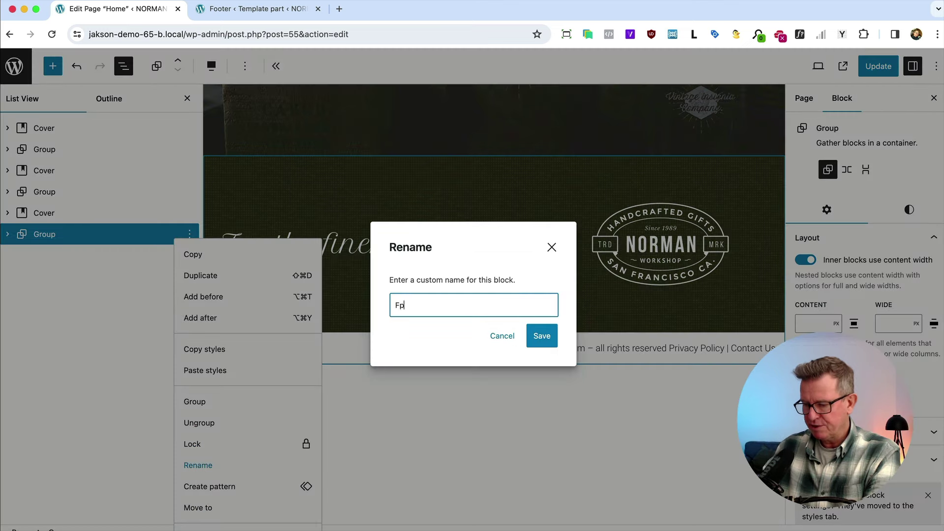
pyautogui.press('BackSpace')
pyautogui.write('ooter')
pyautogui.press('Return')
# Step: Set the Footer group's HTML element to <footer> and update the Home page
pyautogui.click(832, 455)
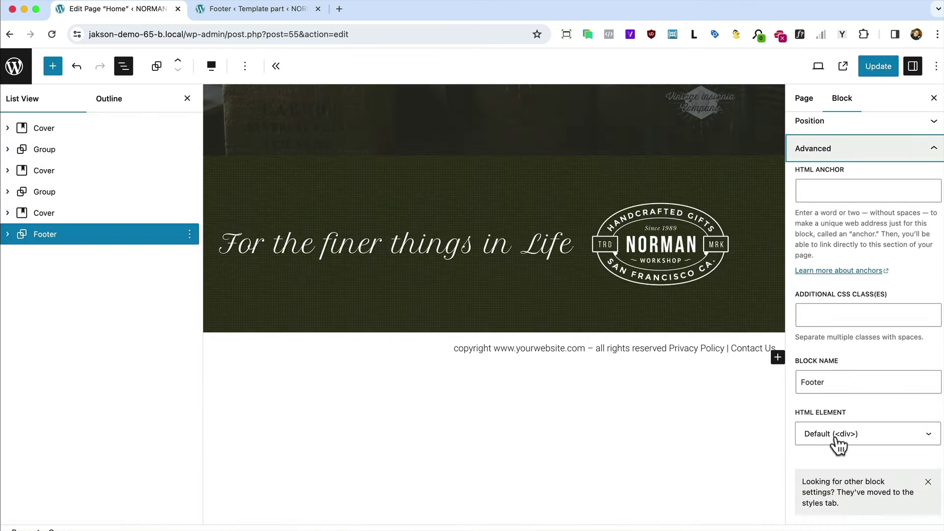
pyautogui.click(835, 439)
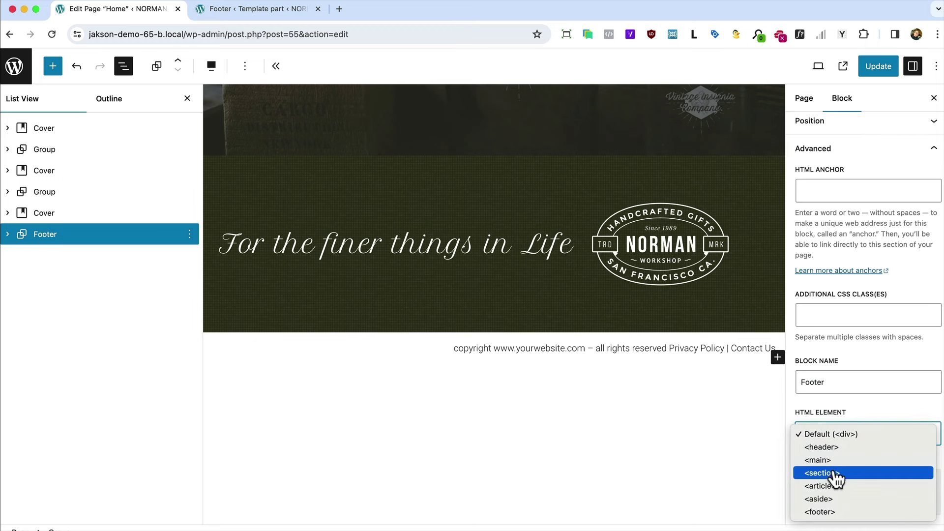
pyautogui.click(831, 511)
pyautogui.click(877, 66)
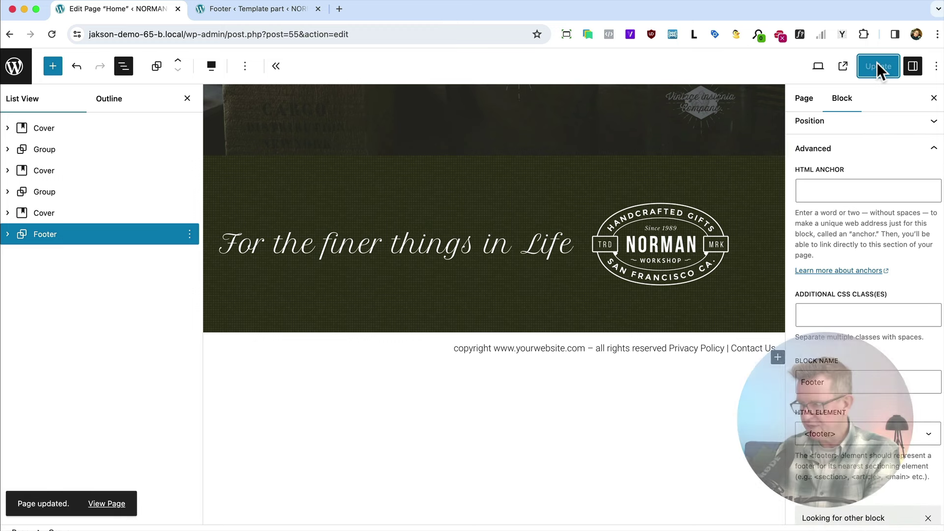
# Step: Copy the Home page's Footer group into the empty Footer template part and save the template part
pyautogui.click(190, 234)
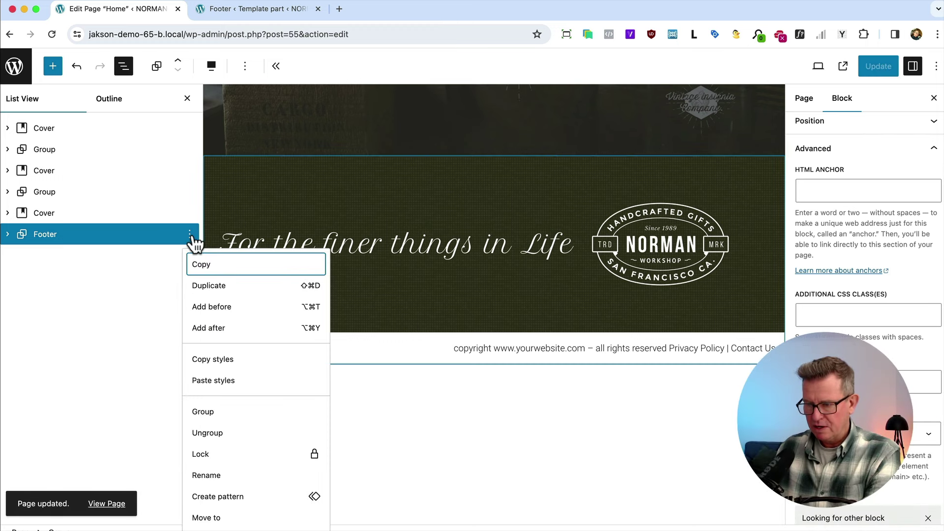
pyautogui.click(210, 266)
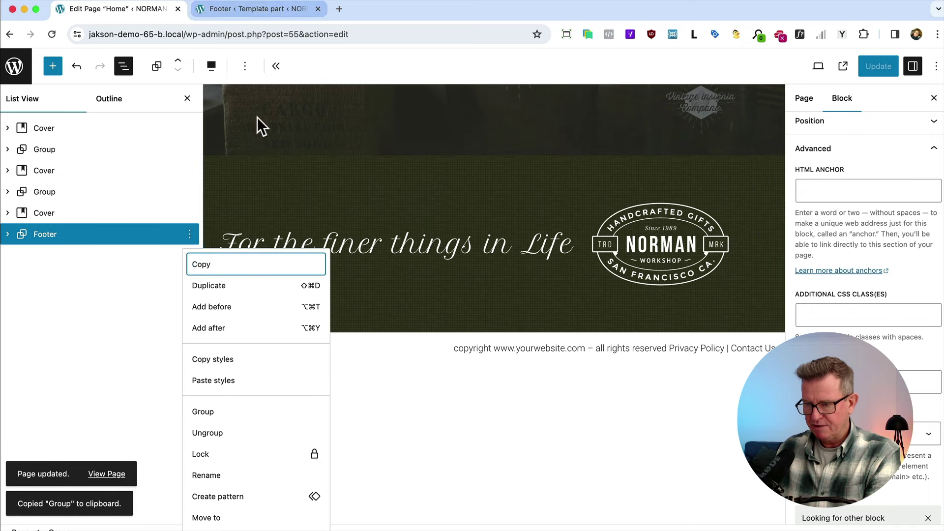
pyautogui.click(247, 10)
pyautogui.click(257, 104)
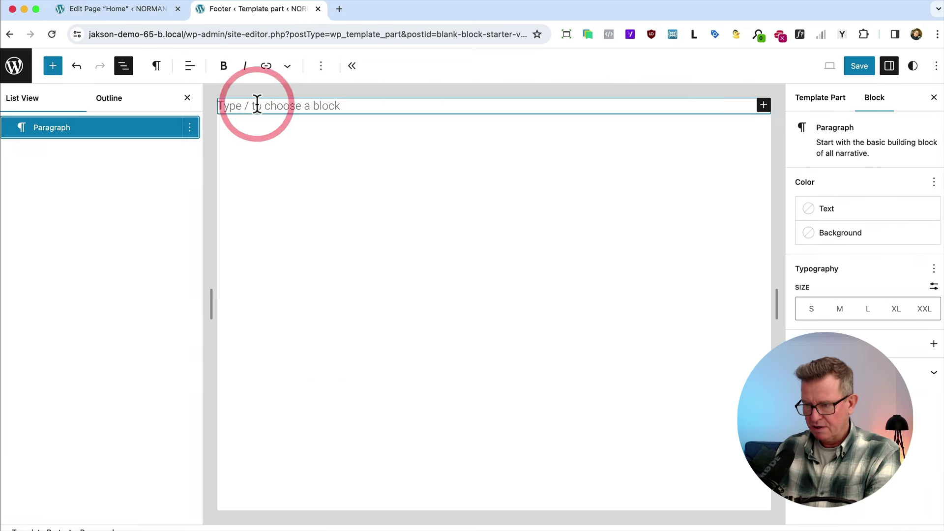
pyautogui.press('super+v')
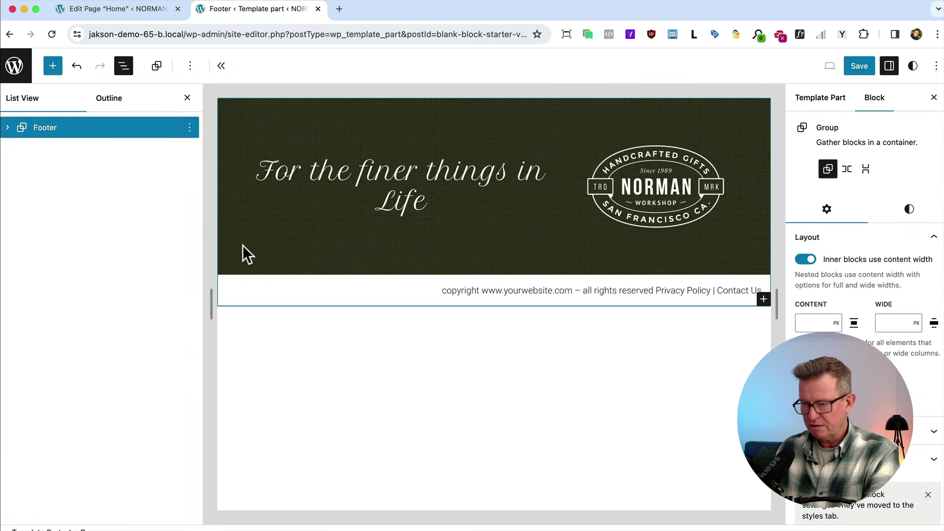
pyautogui.click(858, 66)
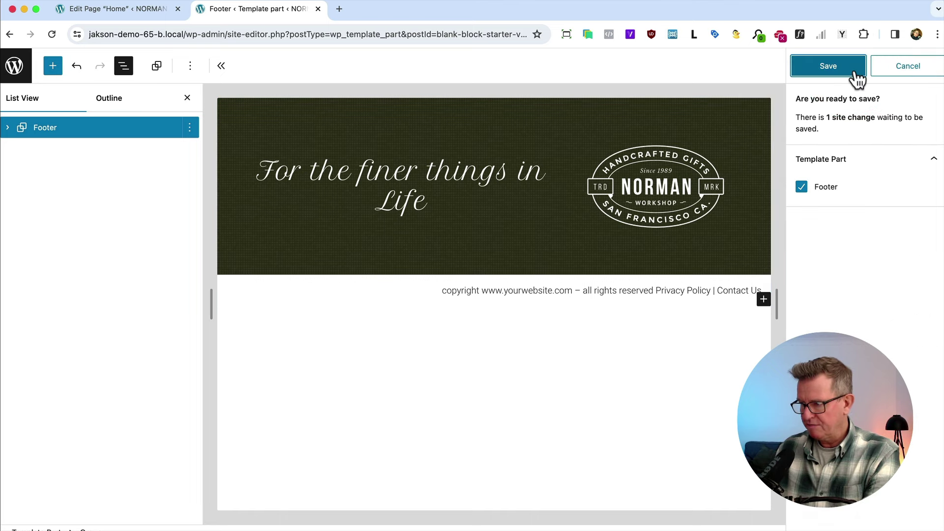
pyautogui.click(849, 67)
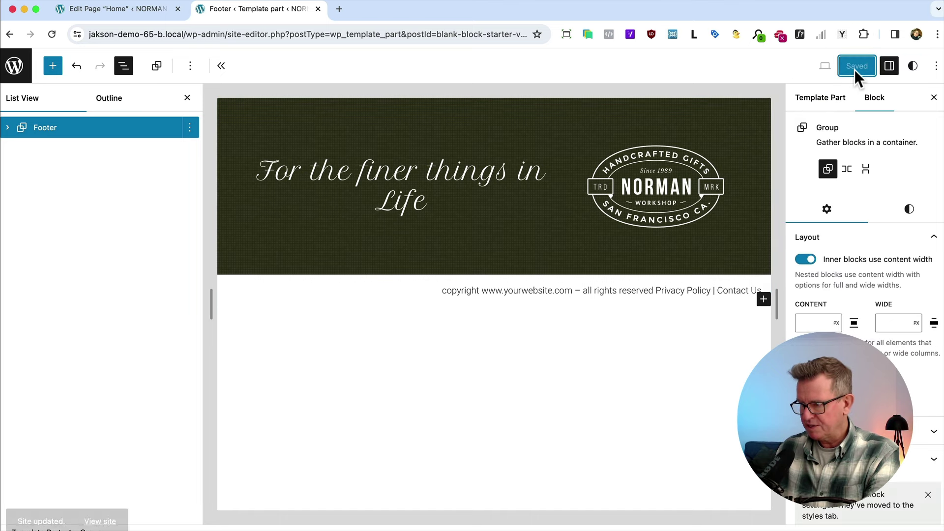
# Step: Switch the Home page from the Blank Page template to the default template and update the page
pyautogui.click(136, 8)
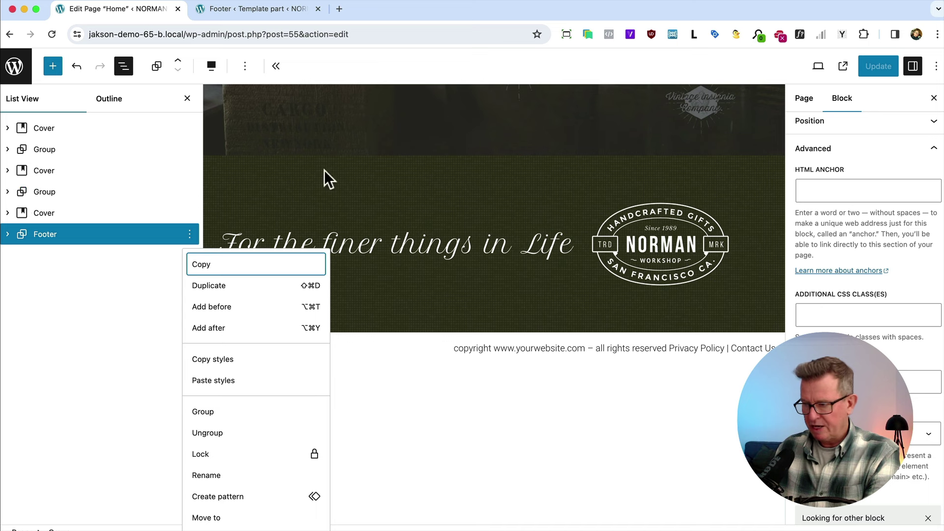
pyautogui.click(803, 101)
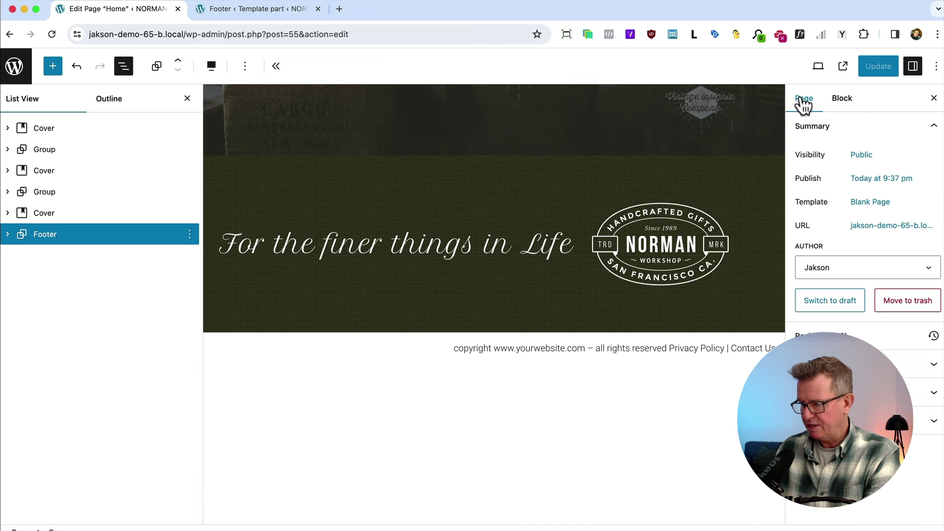
pyautogui.click(874, 209)
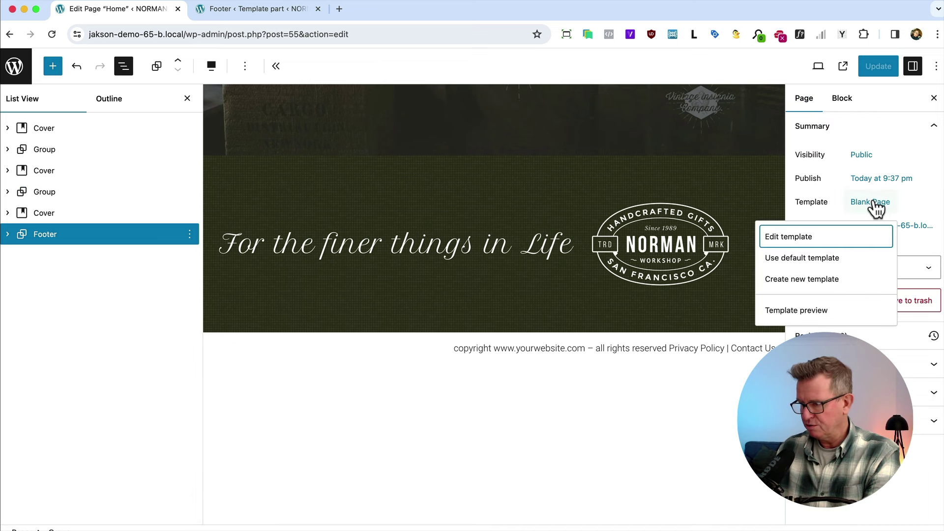
pyautogui.click(799, 259)
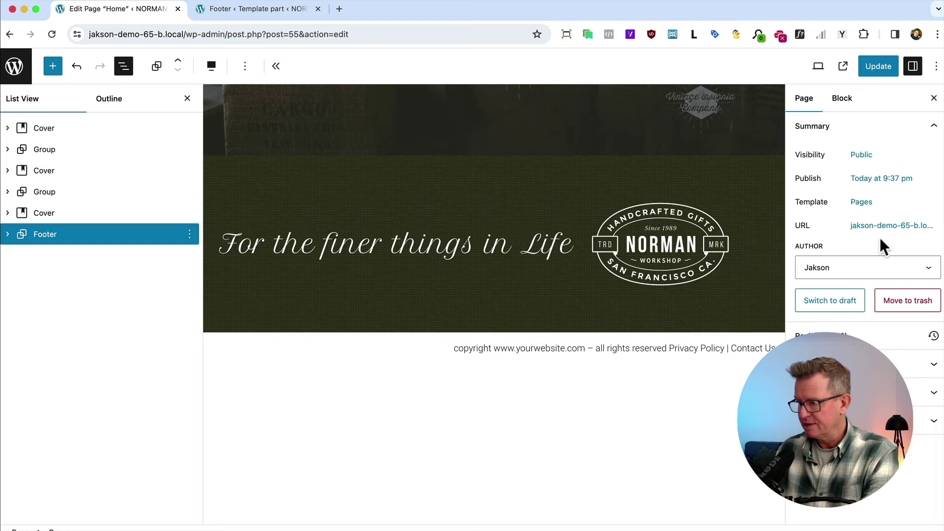
pyautogui.click(878, 66)
# Step: Switch to Firefox, reload the NORMAN home page and inspect it from the header down to the footer
pyautogui.press('super+Tab')
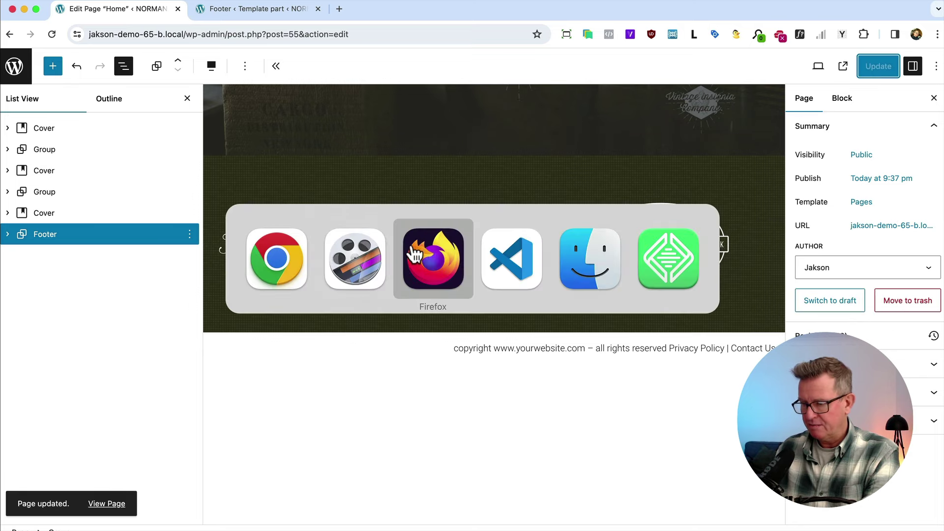
pyautogui.scroll(15, 414, 274)
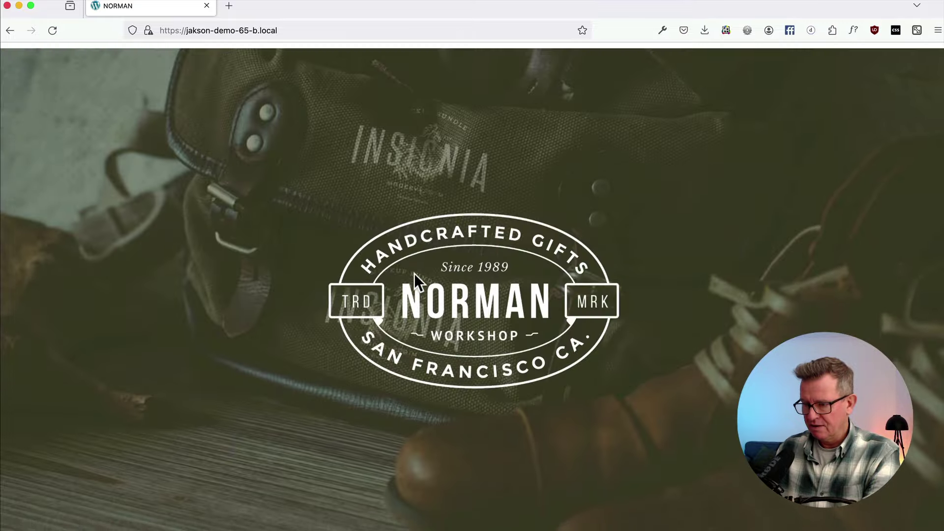
pyautogui.press('super+r')
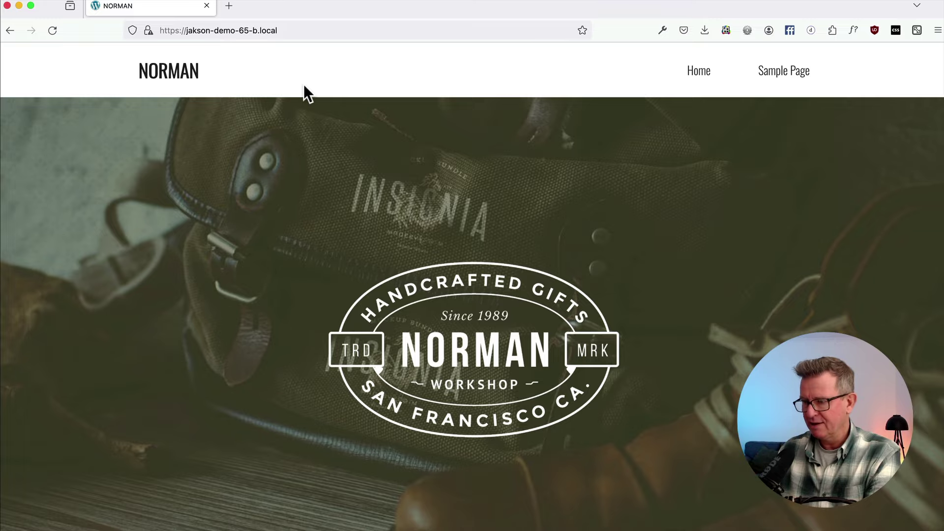
pyautogui.scroll(-15, 304, 86)
pyautogui.scroll(-15, 303, 84)
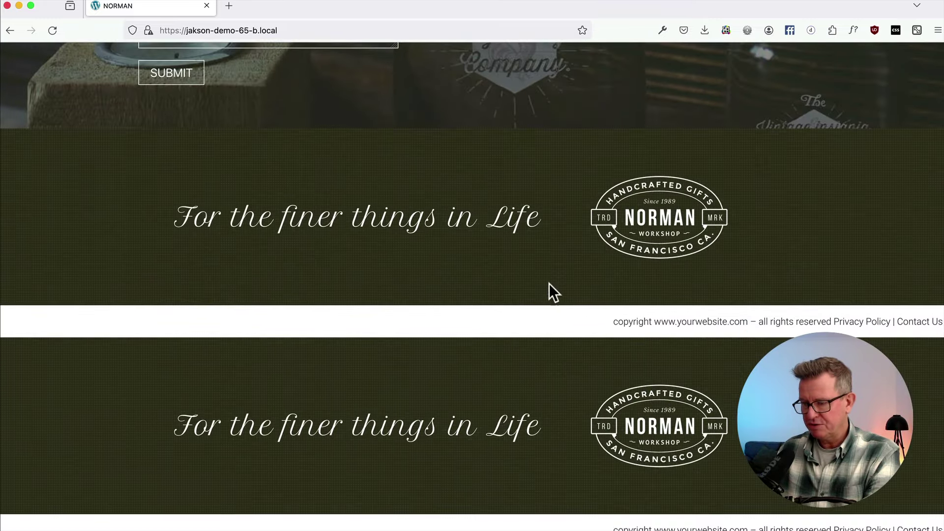
# Step: Return to Chrome, delete the Footer group from the Home page and update the page
pyautogui.press('super+Tab')
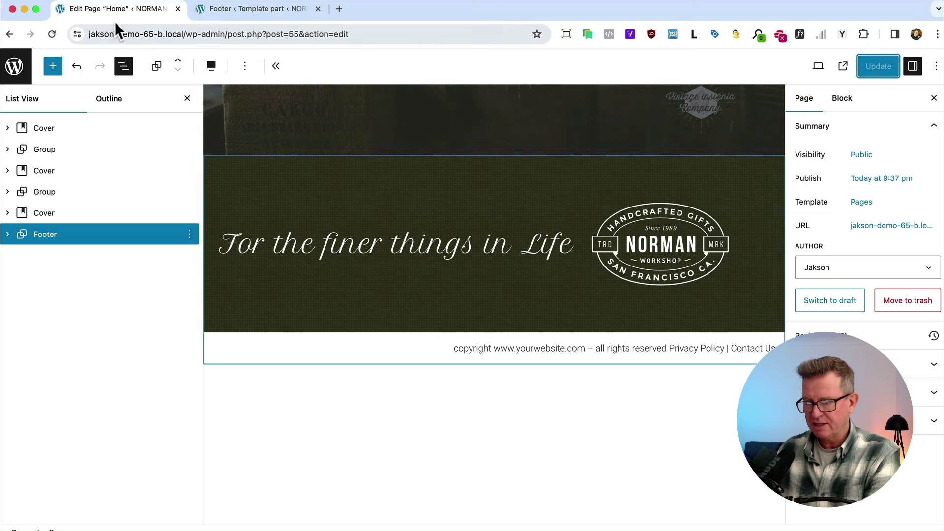
pyautogui.click(189, 234)
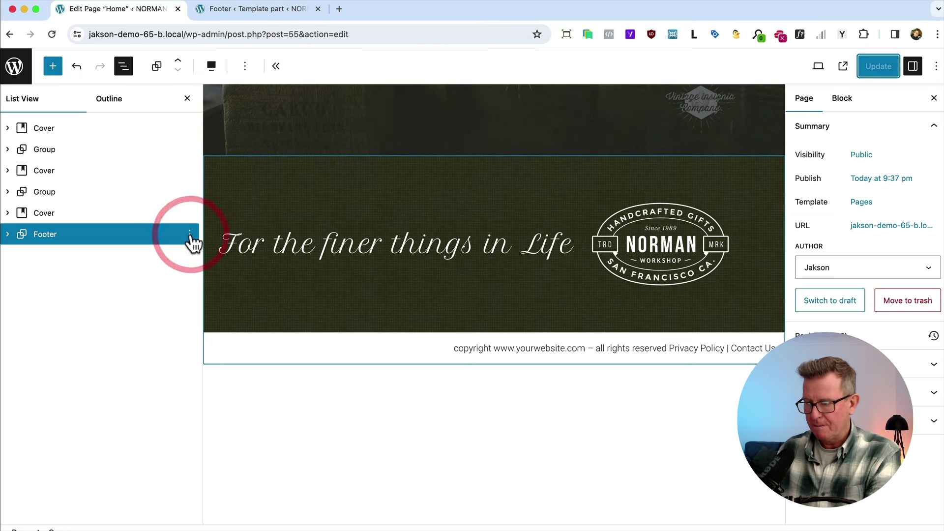
pyautogui.scroll(-2, 221, 491)
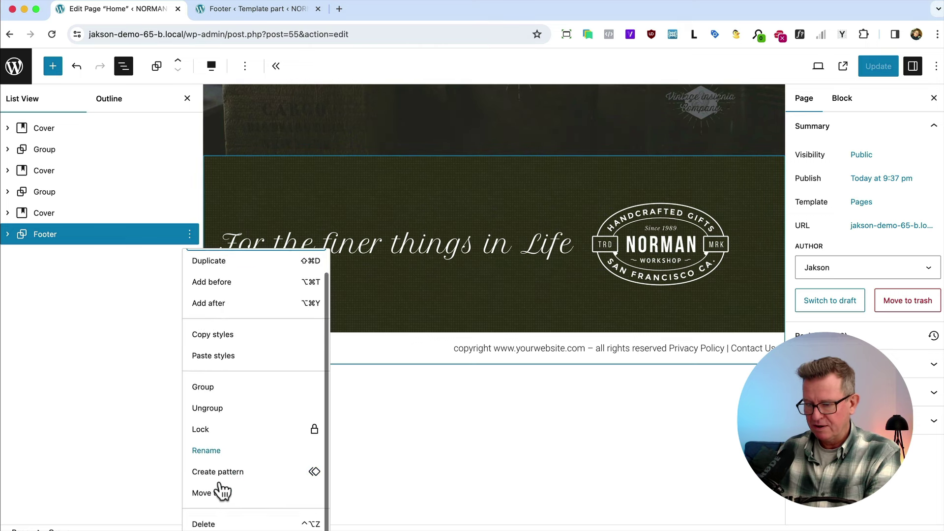
pyautogui.click(214, 520)
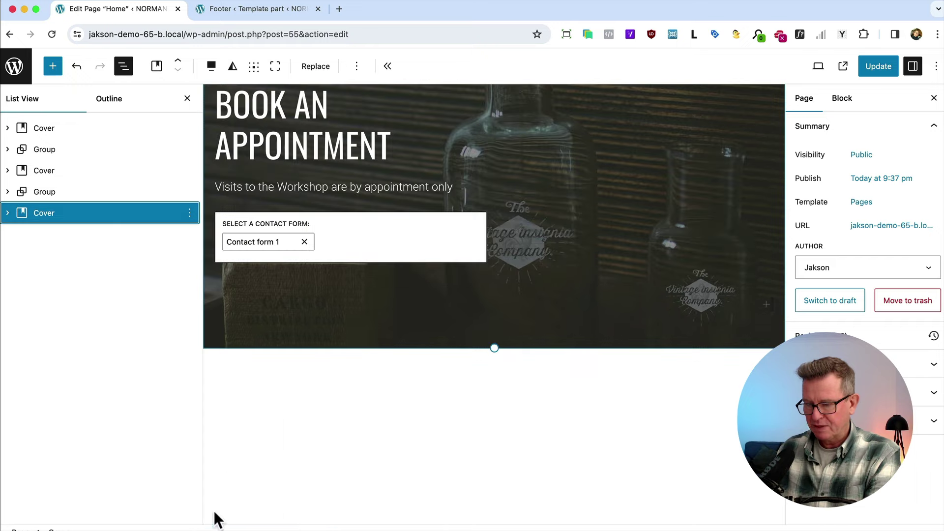
pyautogui.click(877, 73)
# Step: Refresh the front-end home page in Firefox and check the footer area, followed by the header
pyautogui.press('super+Tab')
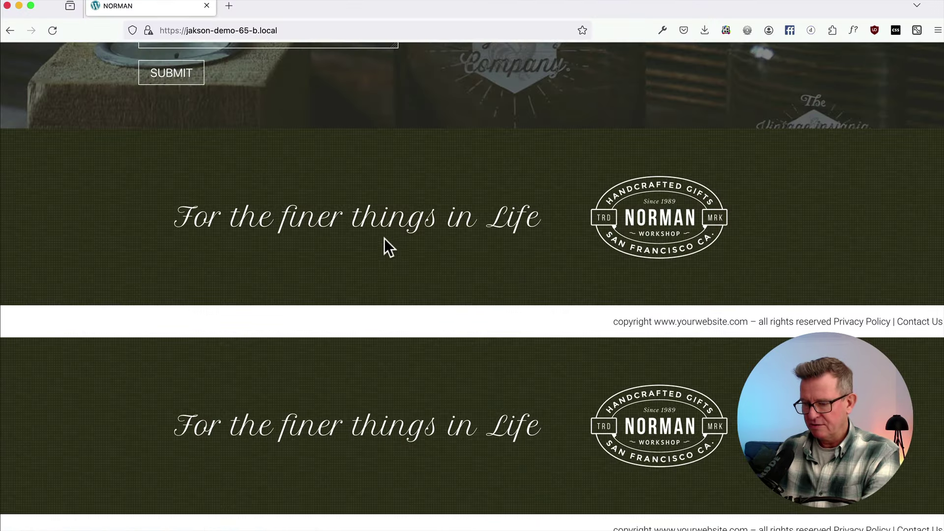
pyautogui.press('super+r')
pyautogui.press('super+r')
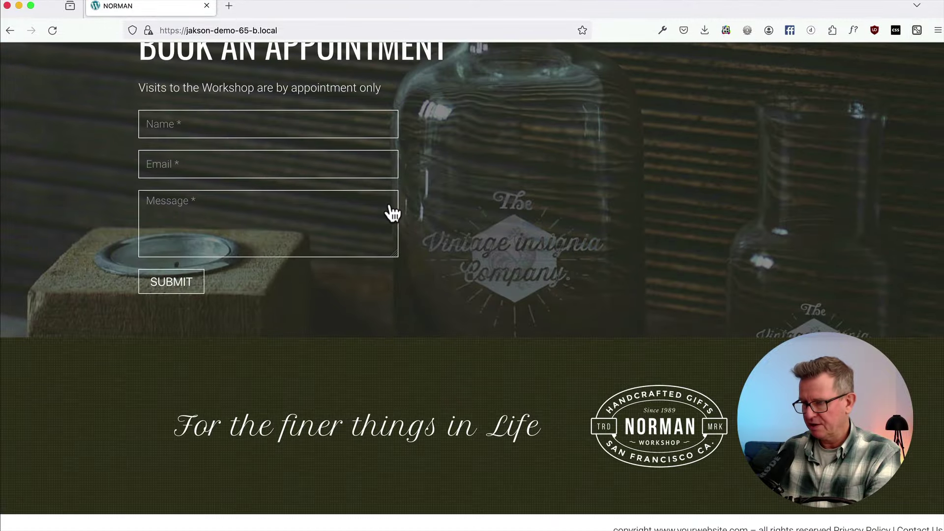
pyautogui.scroll(15, 396, 197)
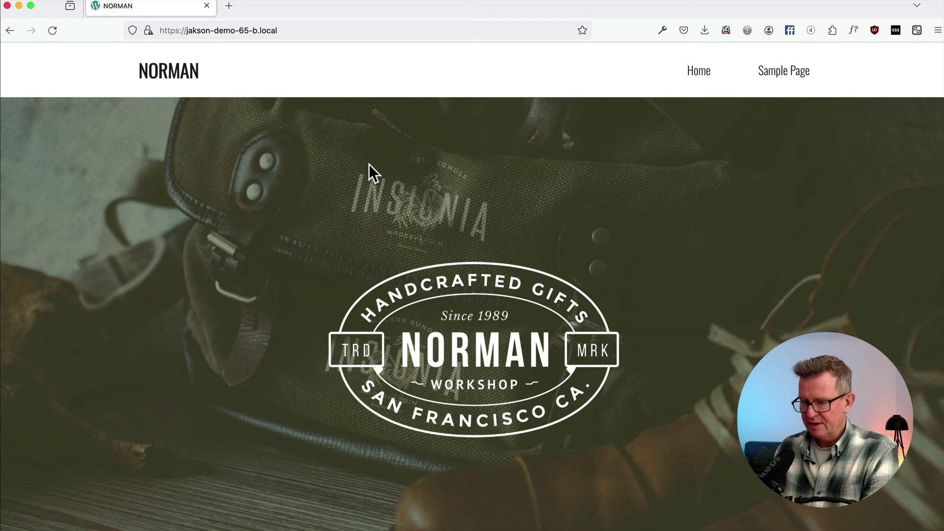
# Step: In Chrome, go from the Footer template part to the Header template part by searching the site editor's commands
pyautogui.press('super+Tab')
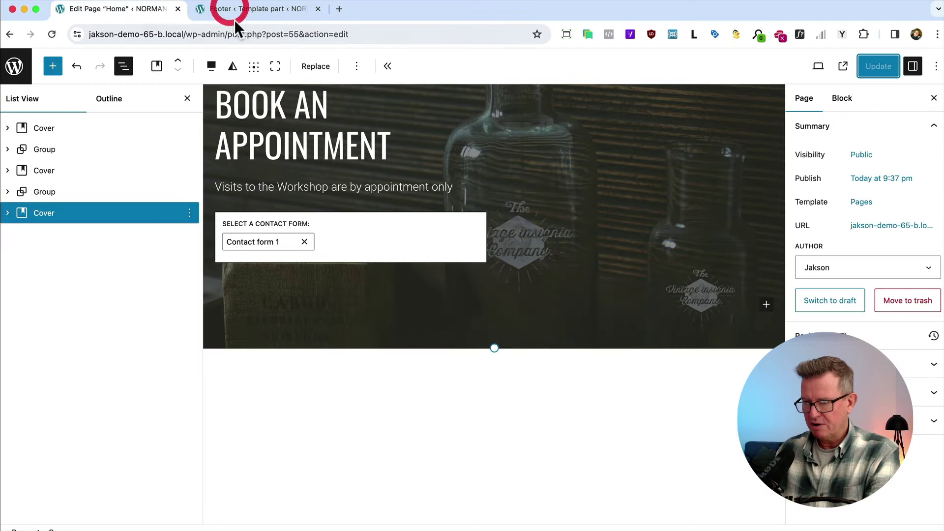
pyautogui.click(226, 10)
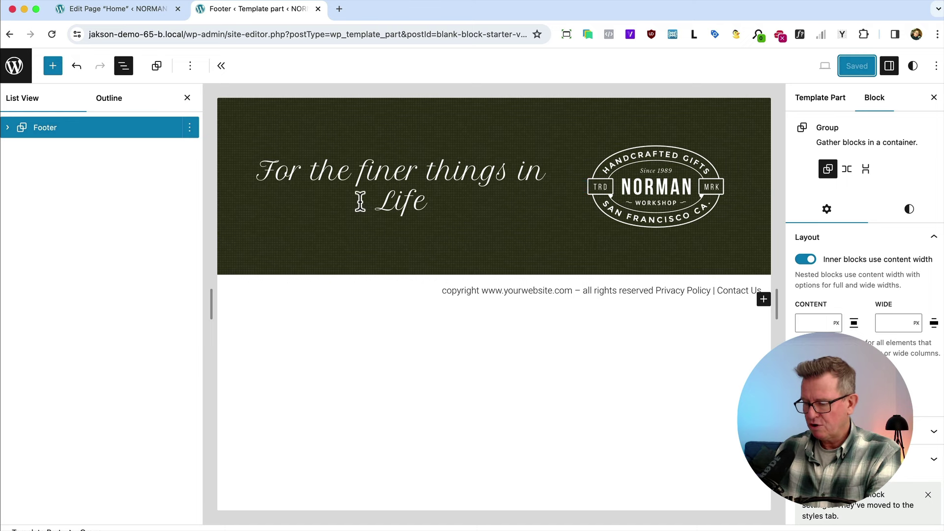
pyautogui.press('super+k')
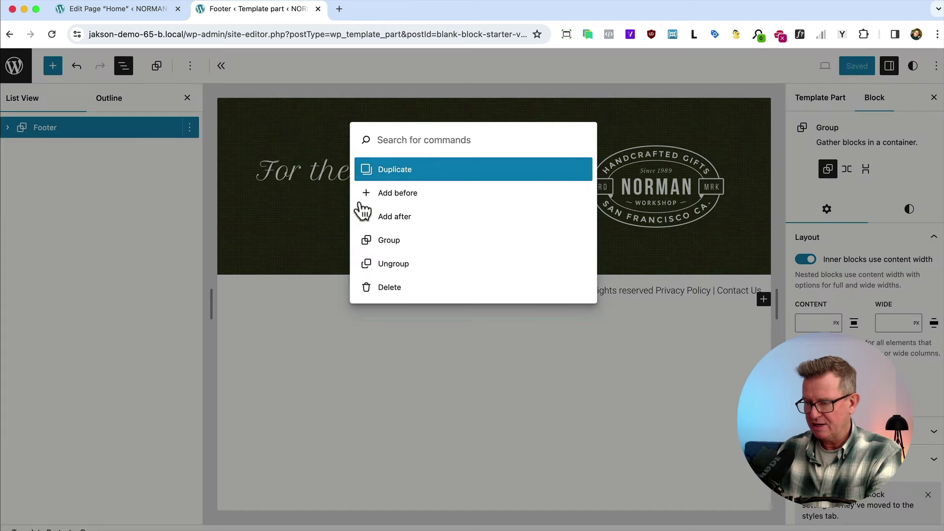
pyautogui.write('he')
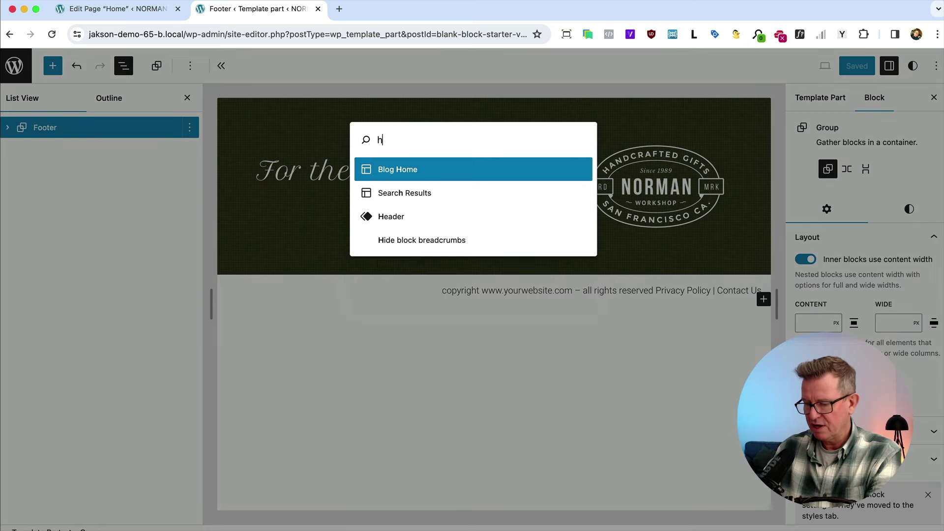
pyautogui.click(466, 238)
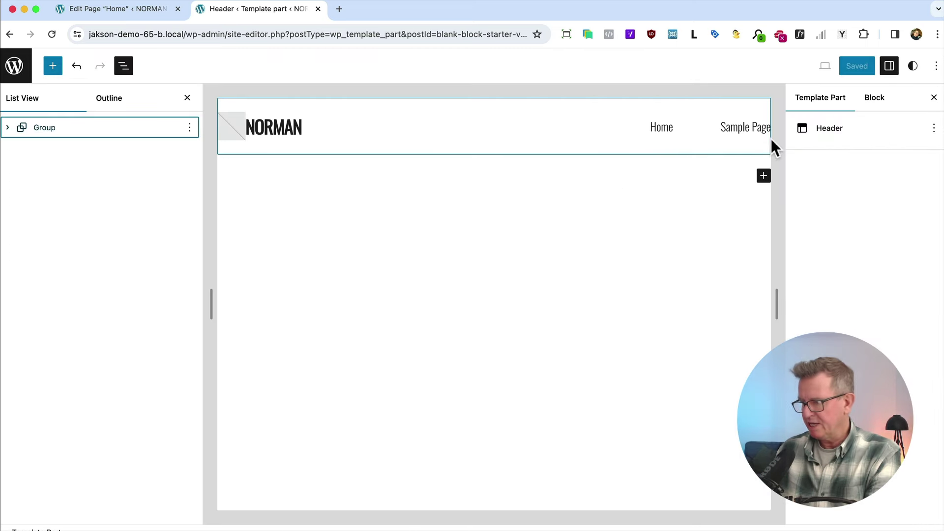
# Step: Set the background of the header's outer Group to the custom Dark Brown color (#57533D)
pyautogui.click(875, 97)
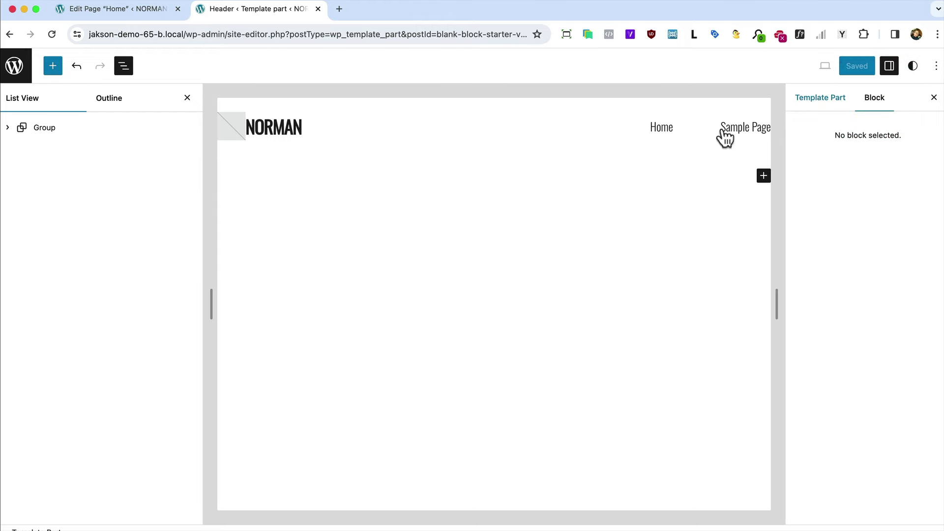
pyautogui.click(63, 129)
pyautogui.click(909, 209)
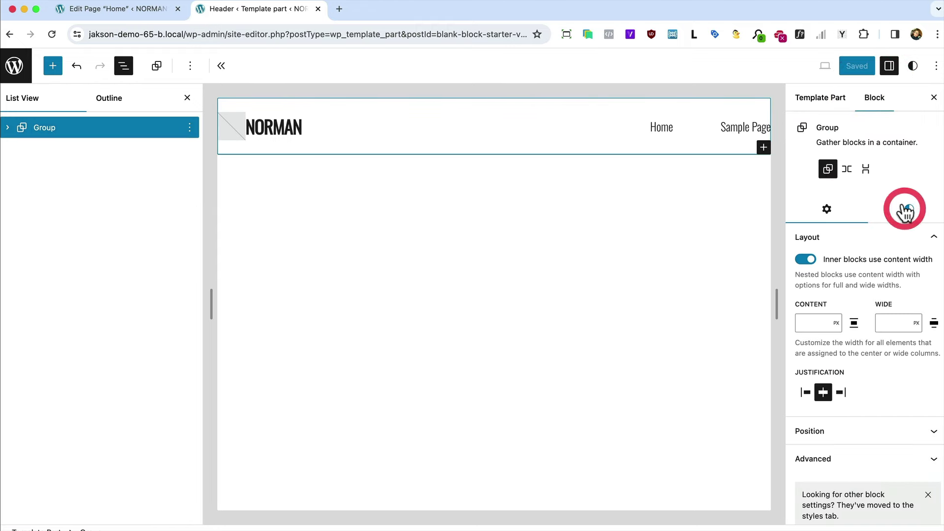
pyautogui.click(832, 290)
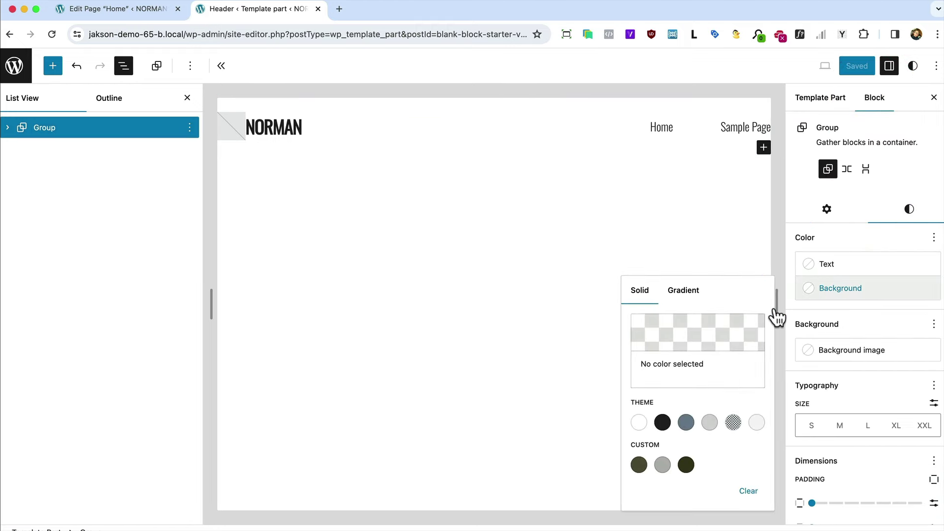
pyautogui.click(638, 465)
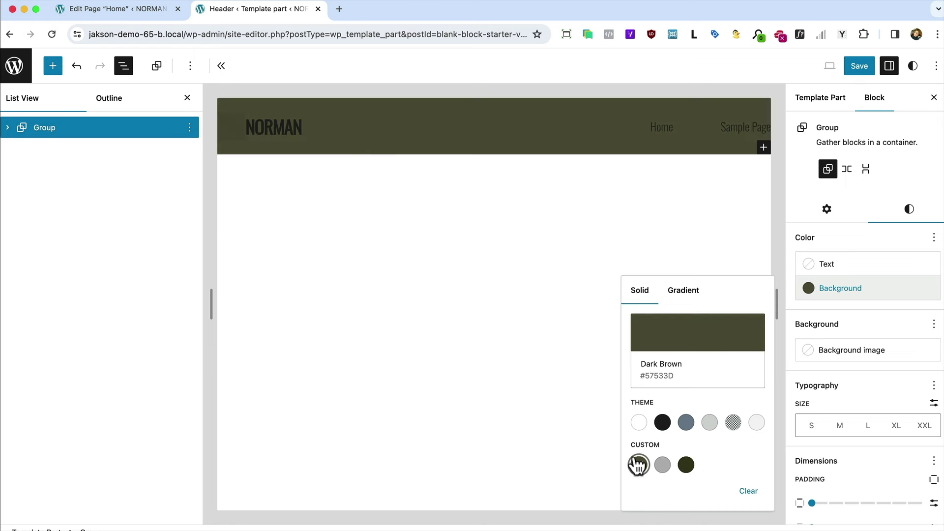
# Step: Set the header Site Title's text color to the theme's white
pyautogui.click(280, 135)
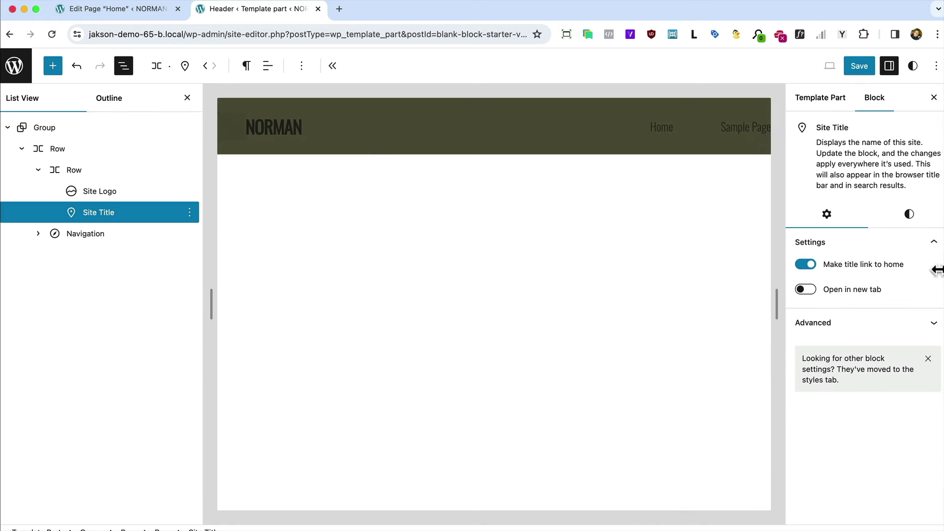
pyautogui.click(909, 216)
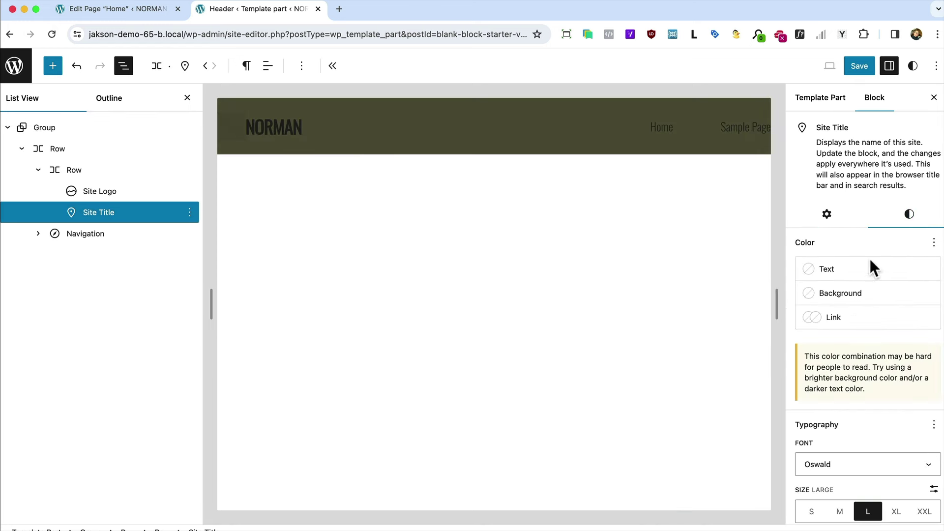
pyautogui.click(821, 271)
pyautogui.click(638, 375)
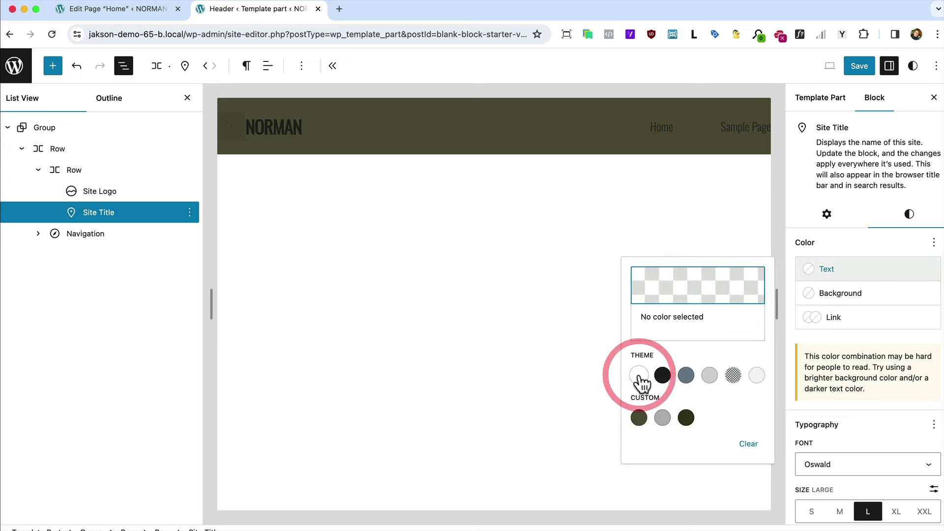
# Step: Set the header Navigation block's text color to the theme color Base (#FFFFFF)
pyautogui.click(661, 127)
pyautogui.click(924, 182)
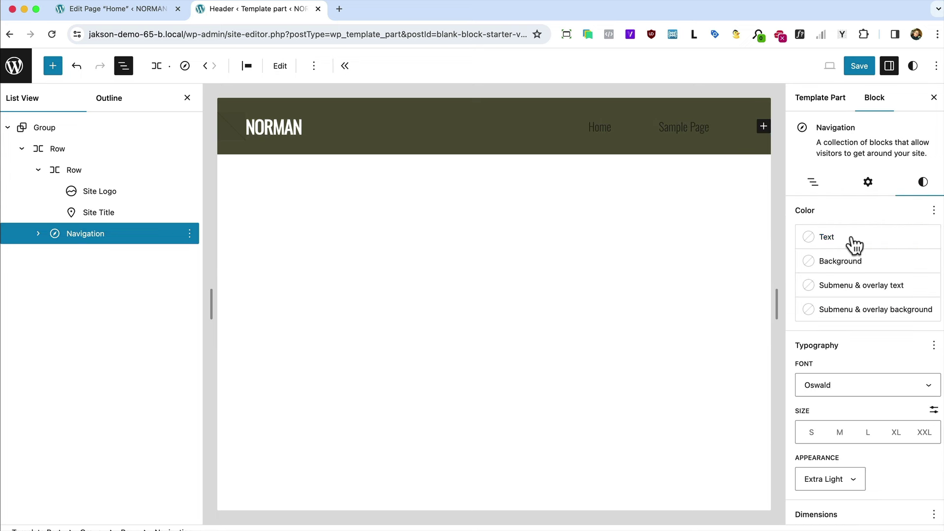
pyautogui.click(831, 238)
pyautogui.click(639, 343)
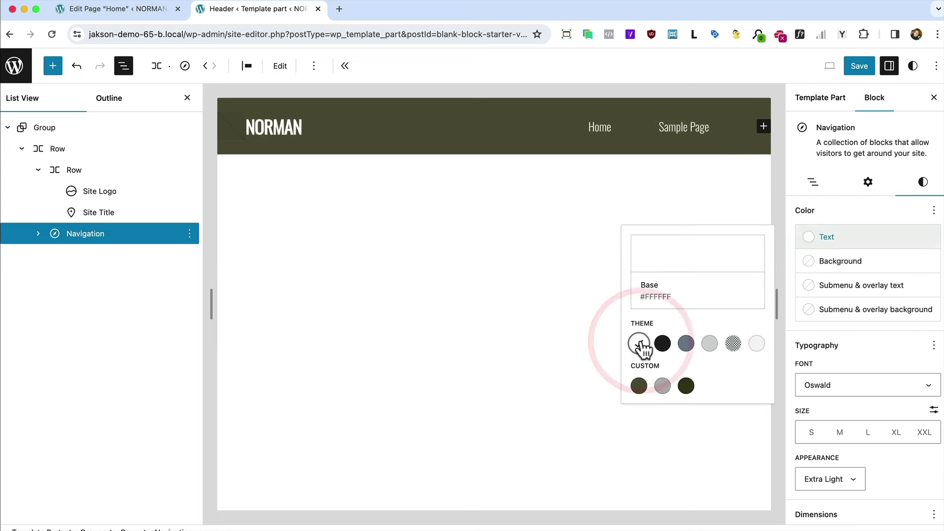
pyautogui.click(670, 132)
# Step: Switch to the wpjakson.com/norman reference site in Firefox and examine its header navigation and the page sections it leads to
pyautogui.press('super+Tab')
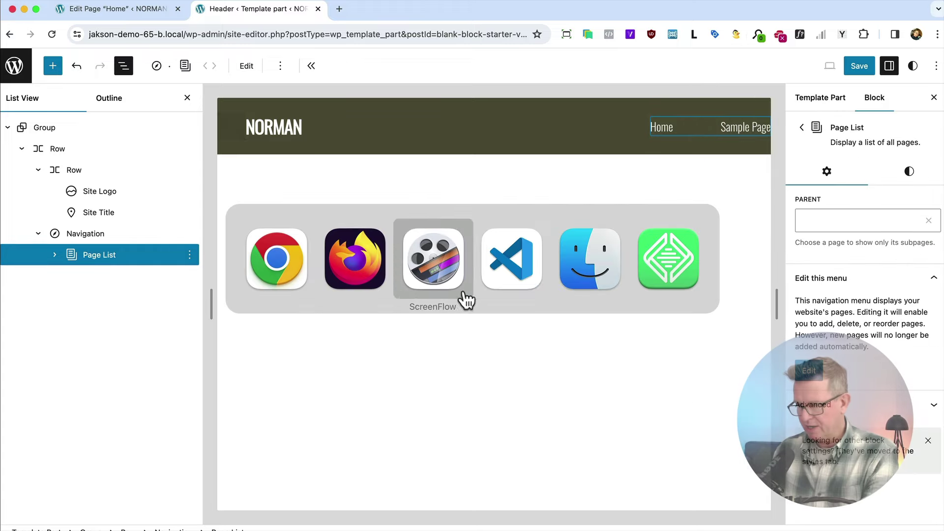
pyautogui.click(353, 265)
pyautogui.press('super+grave')
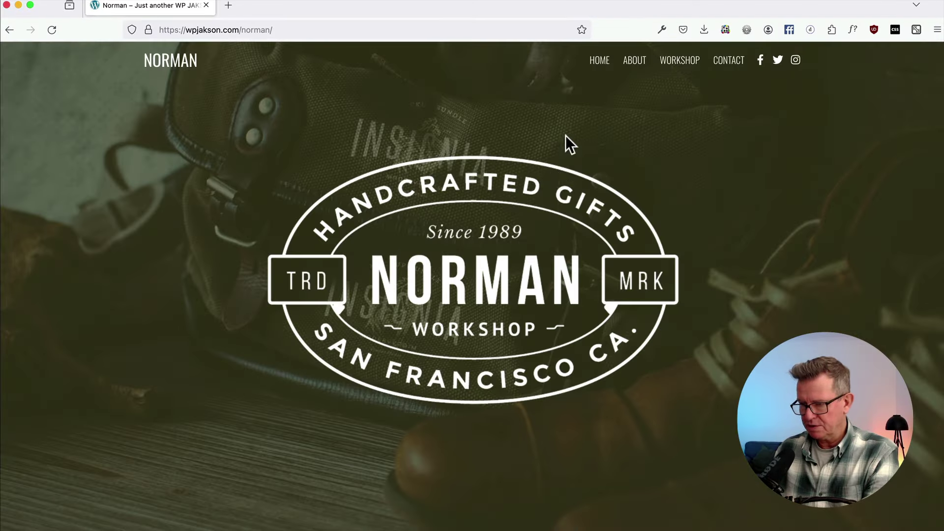
pyautogui.scroll(-10, 639, 69)
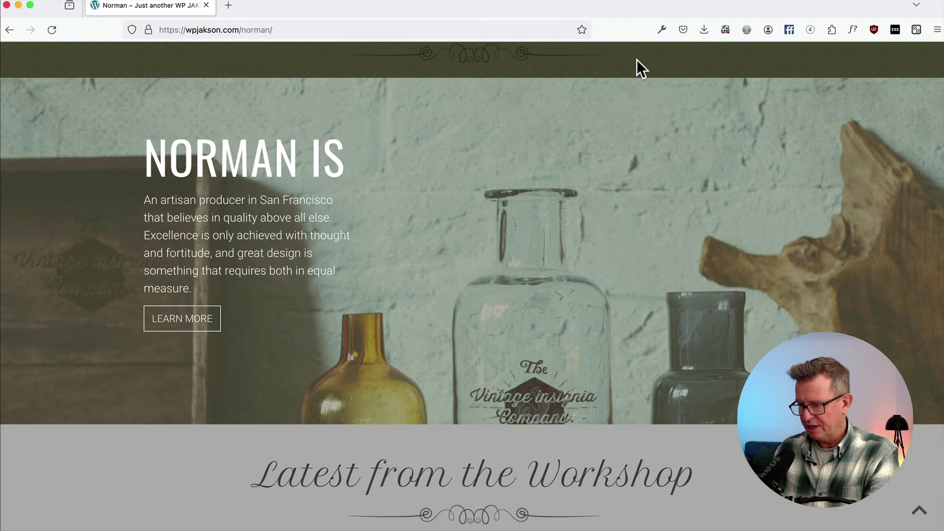
pyautogui.scroll(10, 636, 67)
pyautogui.click(677, 59)
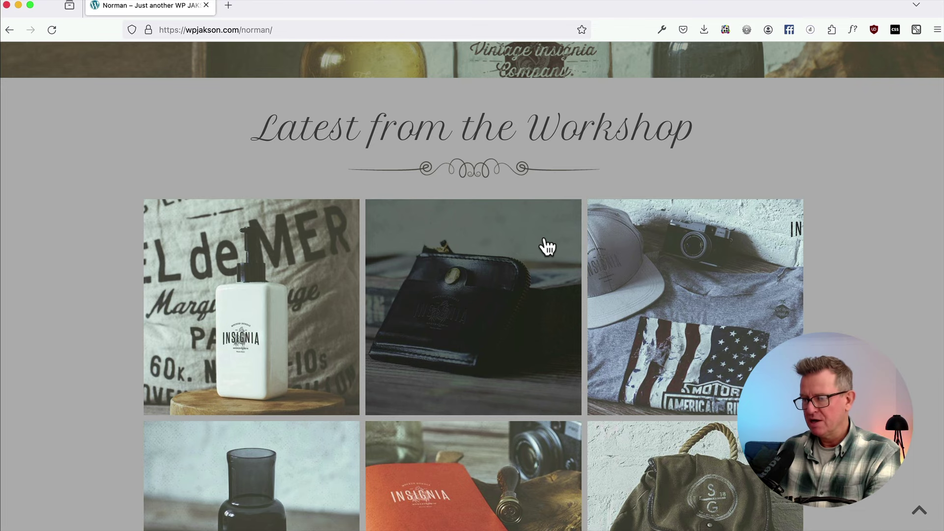
# Step: Back in Chrome, convert the header Navigation's automatic Page List into individually editable page links
pyautogui.press('super+Tab')
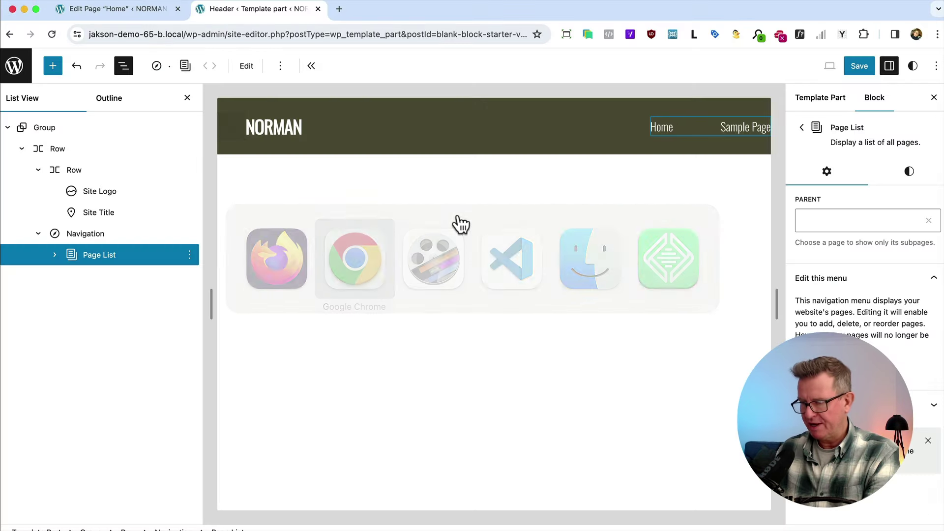
pyautogui.click(801, 127)
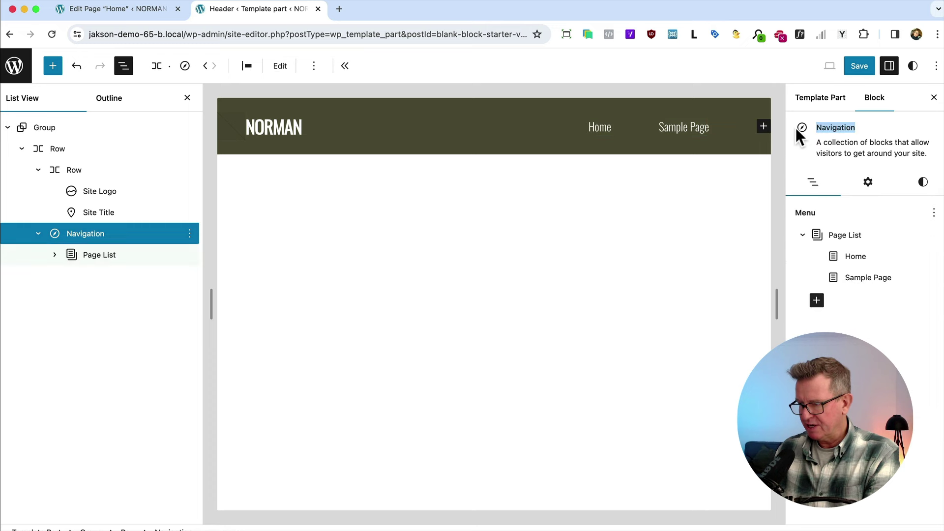
pyautogui.click(844, 235)
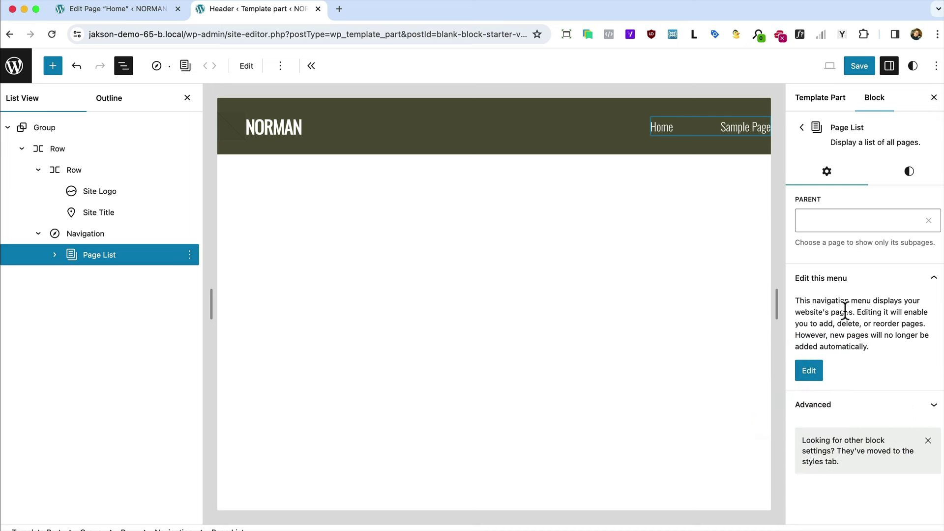
pyautogui.click(802, 126)
pyautogui.click(855, 275)
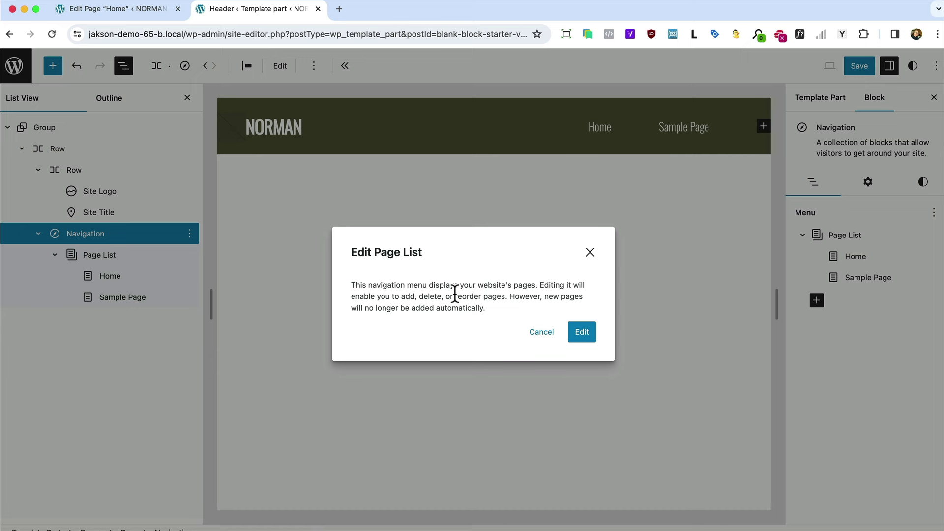
pyautogui.click(588, 332)
pyautogui.click(589, 333)
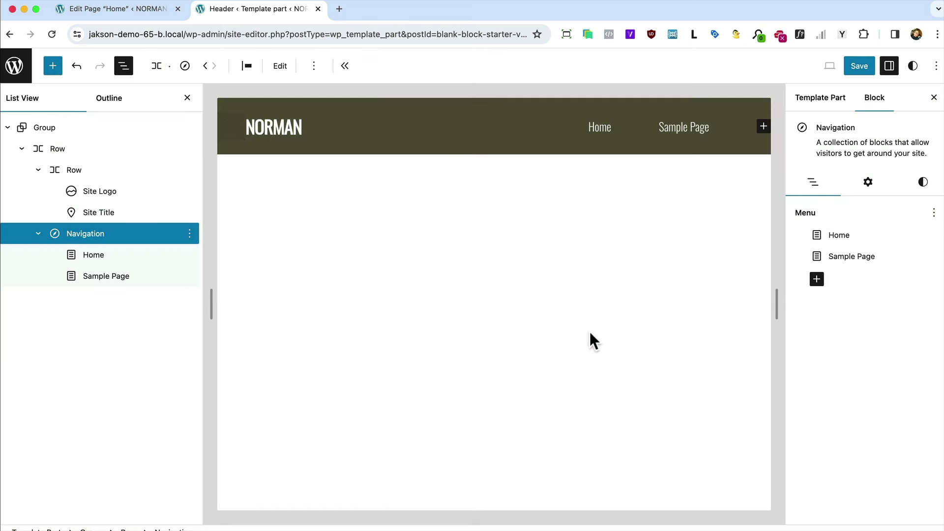
# Step: Remove the Home and Sample Page links from the header menu and add a custom link named Home
pyautogui.click(851, 258)
pyautogui.click(931, 235)
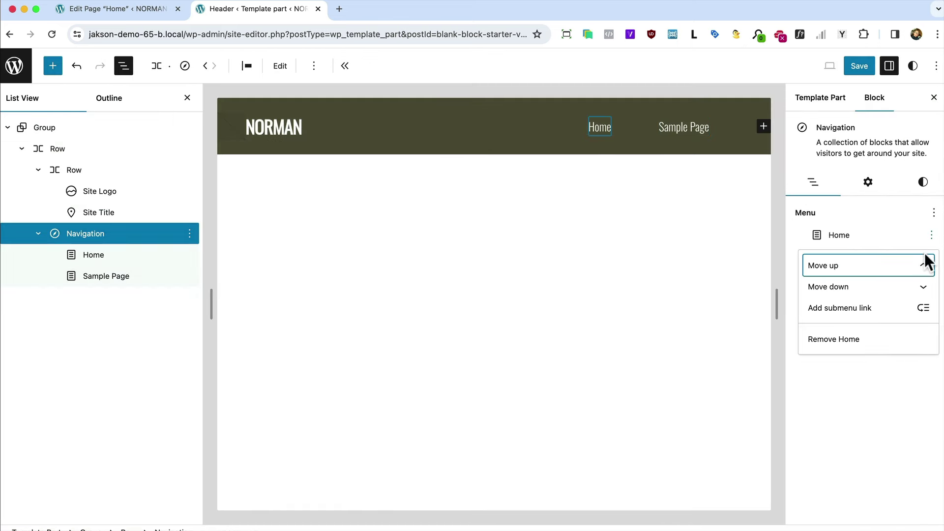
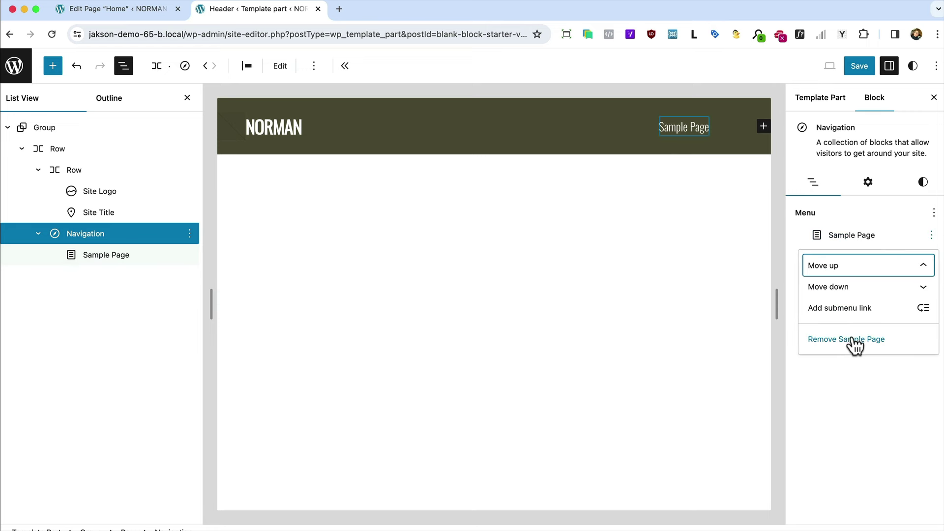
pyautogui.click(816, 257)
pyautogui.click(721, 337)
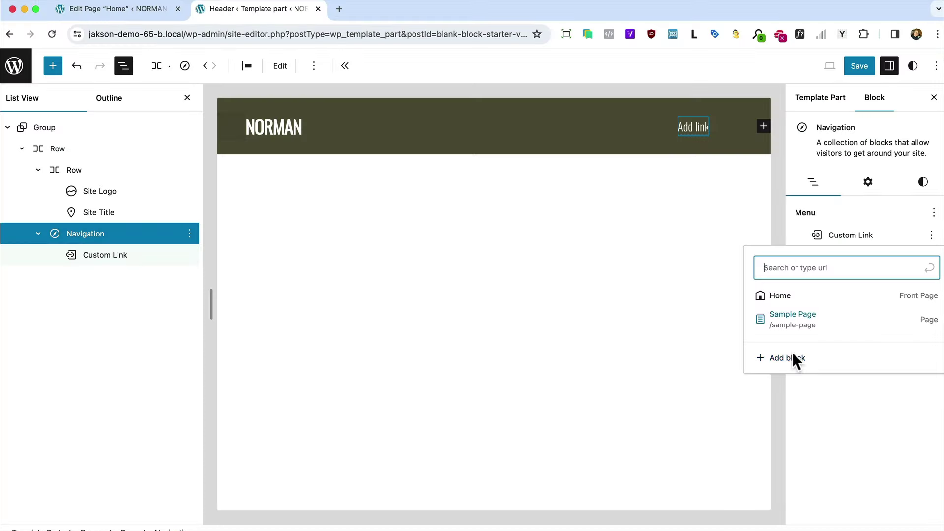
pyautogui.write('Home')
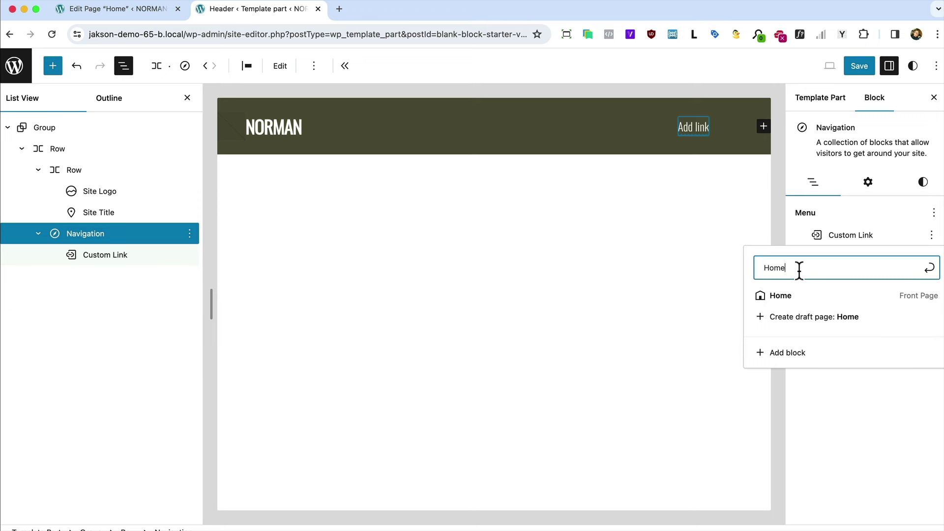
pyautogui.press('Return')
# Step: Add a custom link named About after Home in the header Navigation menu
pyautogui.click(817, 257)
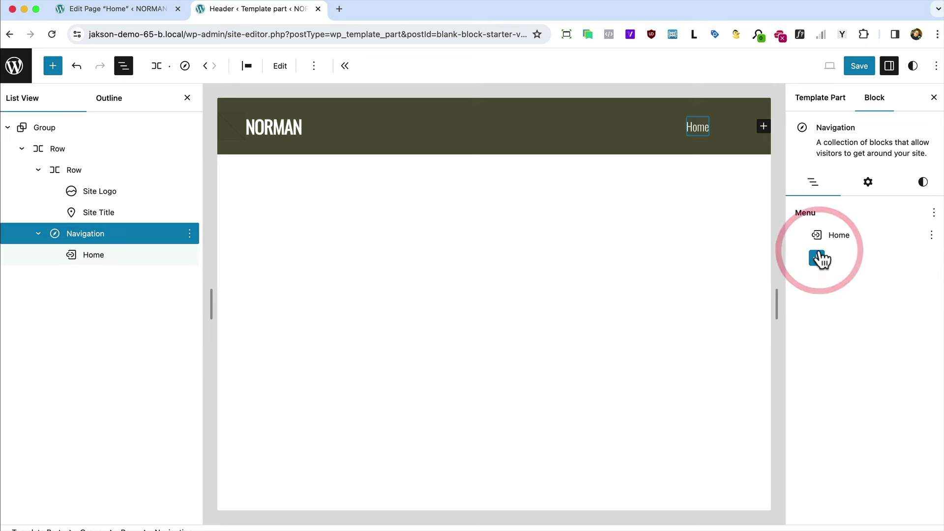
pyautogui.click(721, 339)
pyautogui.write('Ab')
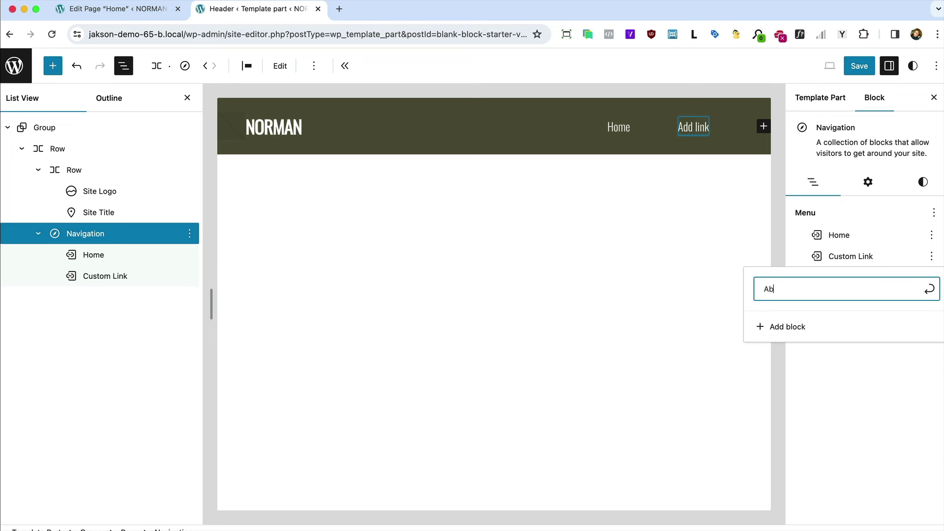
pyautogui.write('out')
pyautogui.press('Return')
# Step: Add a custom link named Workshop after About in the header Navigation menu
pyautogui.click(816, 278)
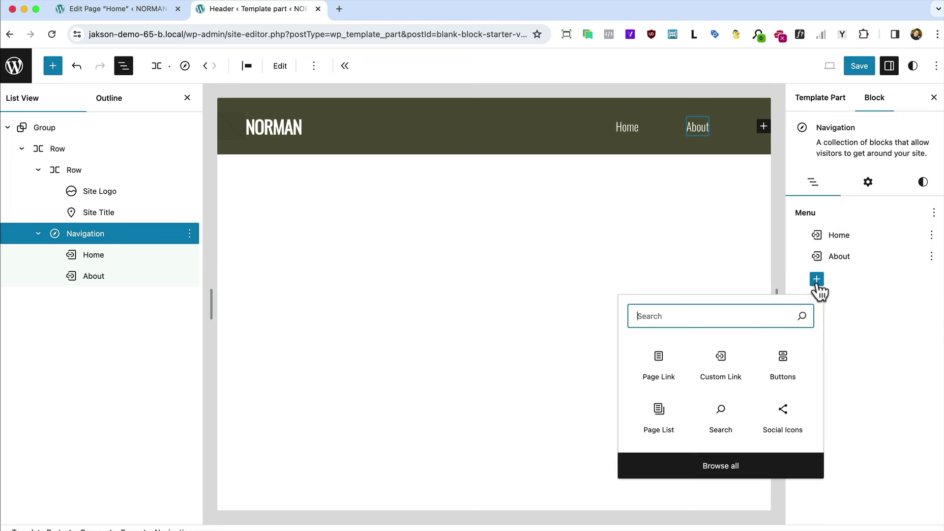
pyautogui.click(717, 370)
pyautogui.write('W')
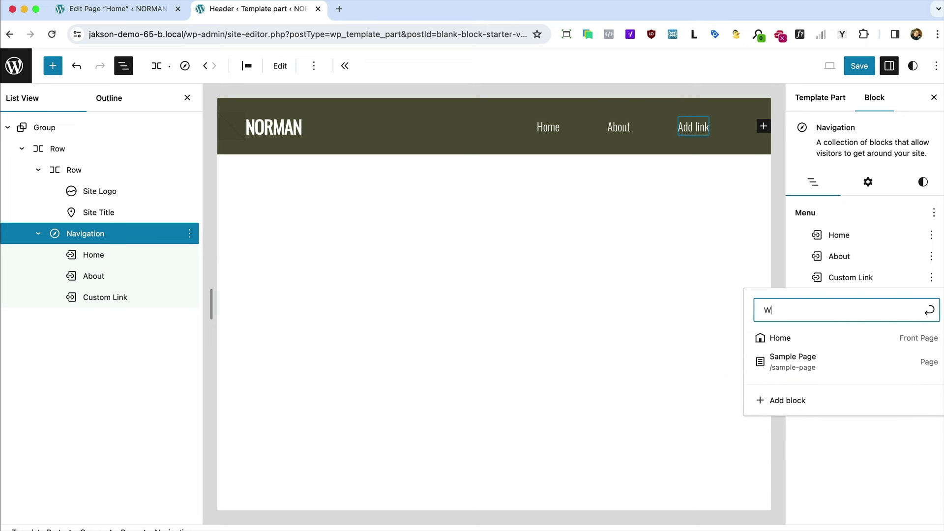
pyautogui.write('orksh')
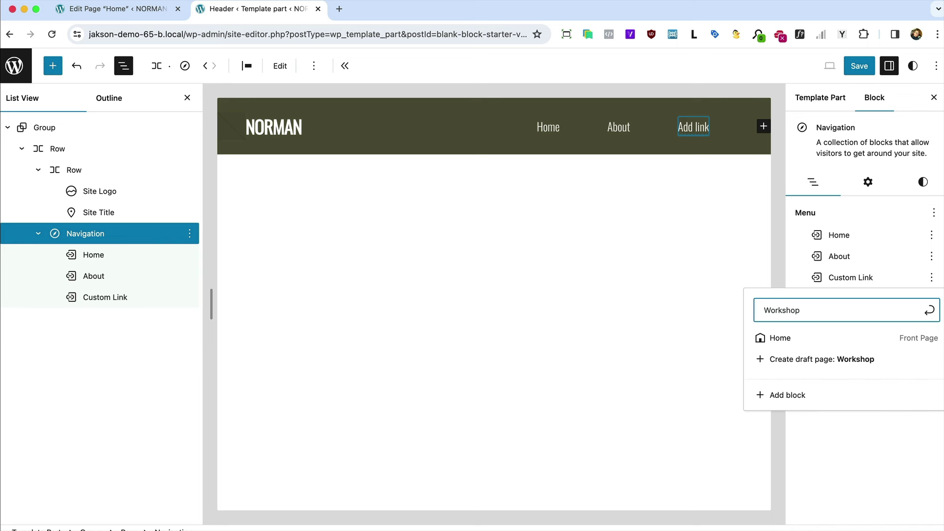
pyautogui.write('op')
pyautogui.press('Return')
# Step: Add a custom link named Contact as the last item of the header Navigation menu
pyautogui.click(718, 377)
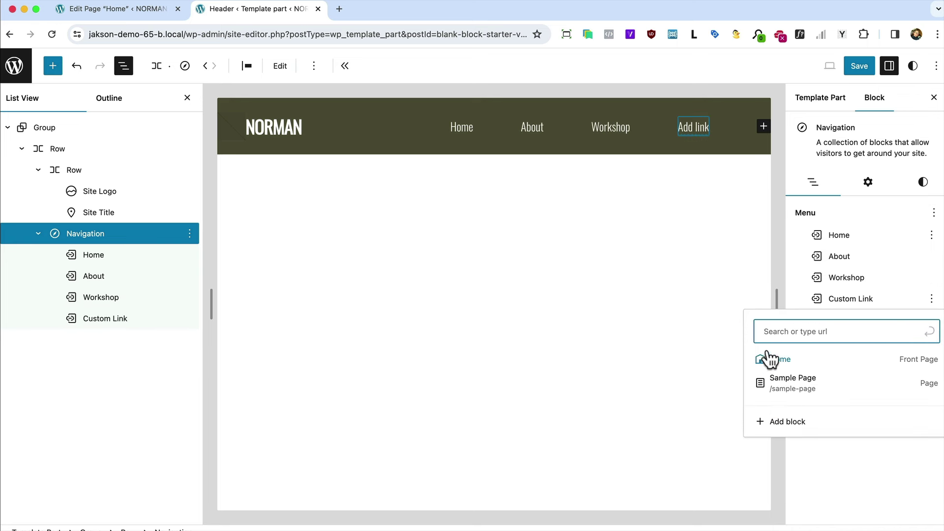
pyautogui.write('Contact')
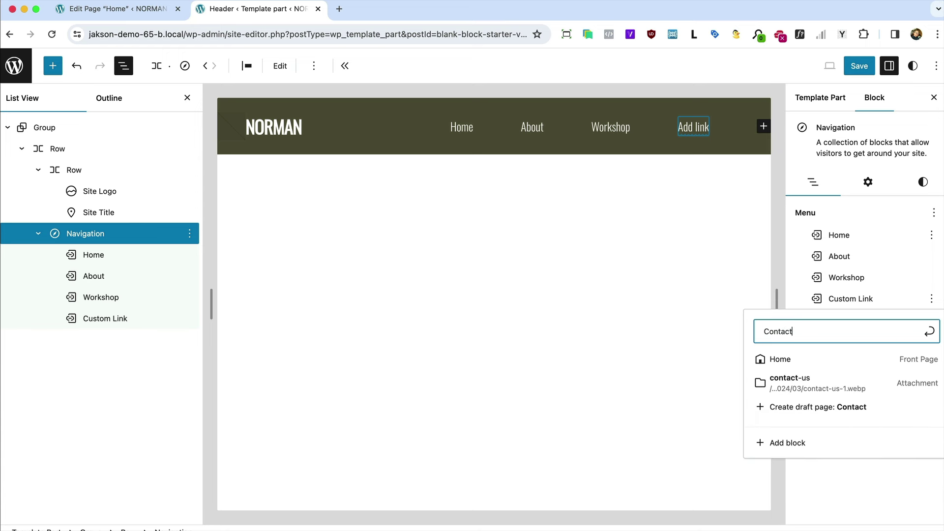
pyautogui.press('Return')
# Step: Set the Home menu link's URL to the anchor #home
pyautogui.click(838, 235)
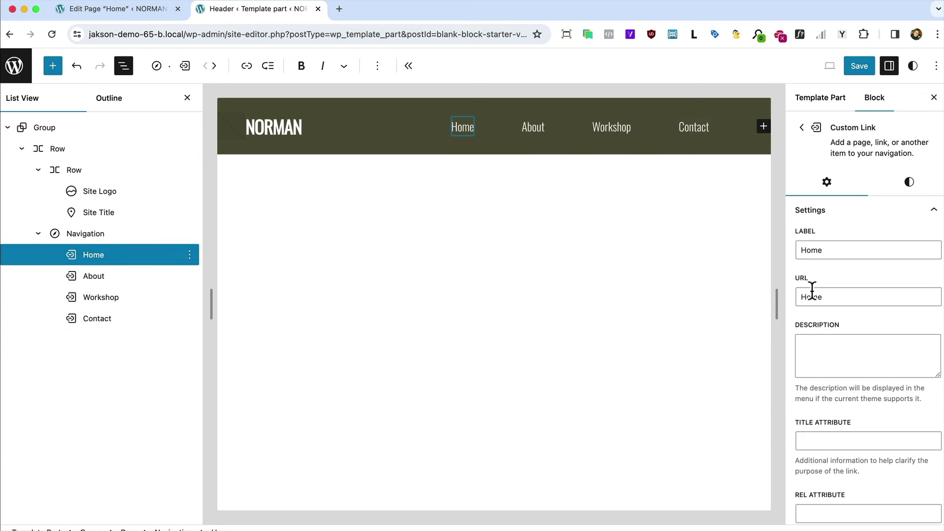
pyautogui.click(807, 294)
pyautogui.press('BackSpace')
pyautogui.write('#')
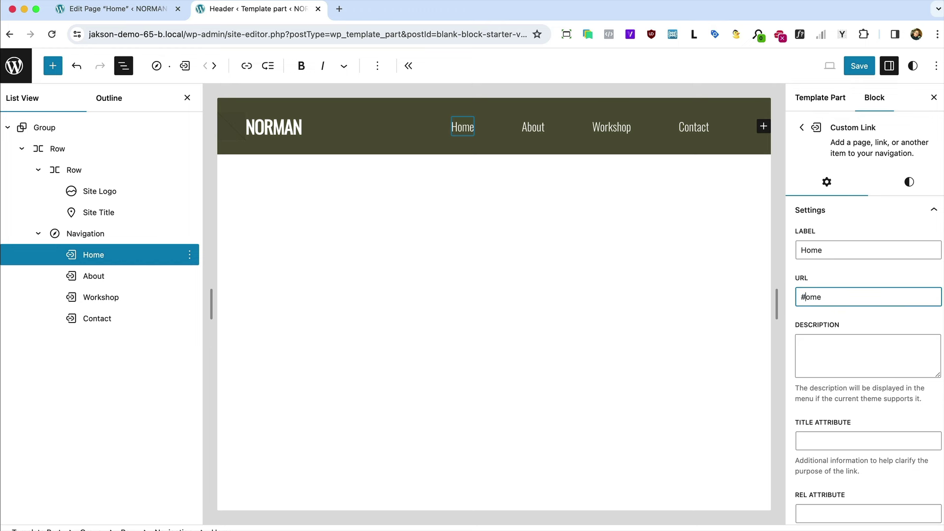
pyautogui.write('h')
# Step: Set the About menu link's URL to the anchor #about
pyautogui.click(801, 127)
pyautogui.click(838, 254)
pyautogui.click(806, 297)
pyautogui.press('BackSpace')
pyautogui.write('#')
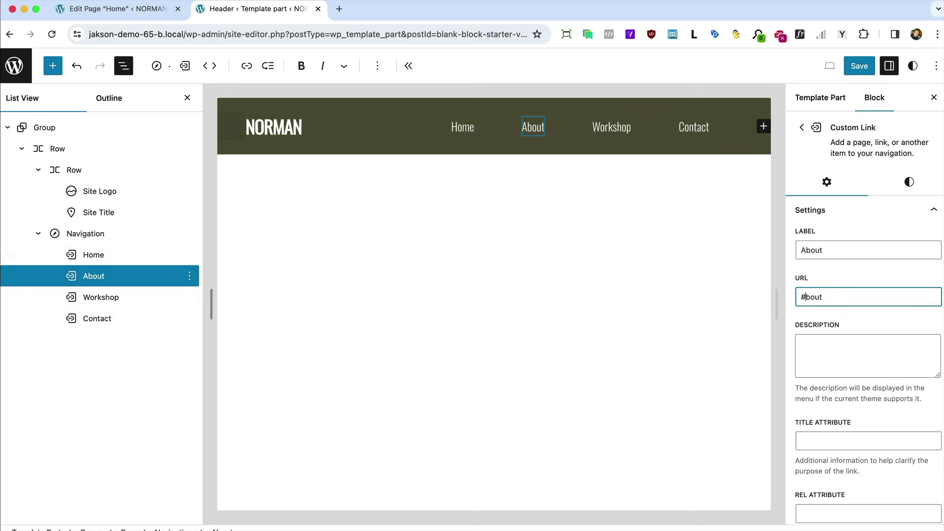
# Step: Set the Workshop menu link's URL to the anchor #workshop
pyautogui.click(801, 127)
pyautogui.click(843, 276)
pyautogui.moveTo(807, 297); pyautogui.dragTo(776, 299)
pyautogui.write('#workshop')
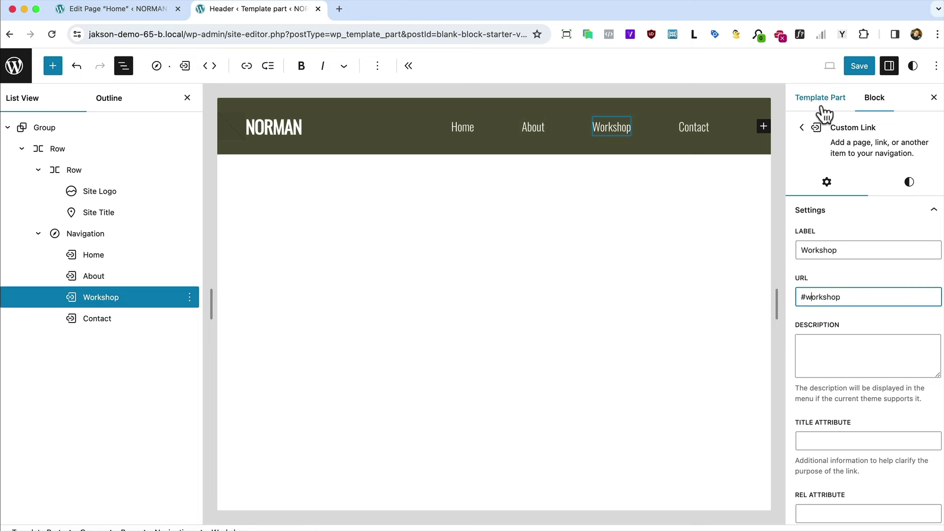
# Step: Set the Contact menu link's URL to the anchor #contact and save the site changes
pyautogui.click(801, 127)
pyautogui.click(836, 297)
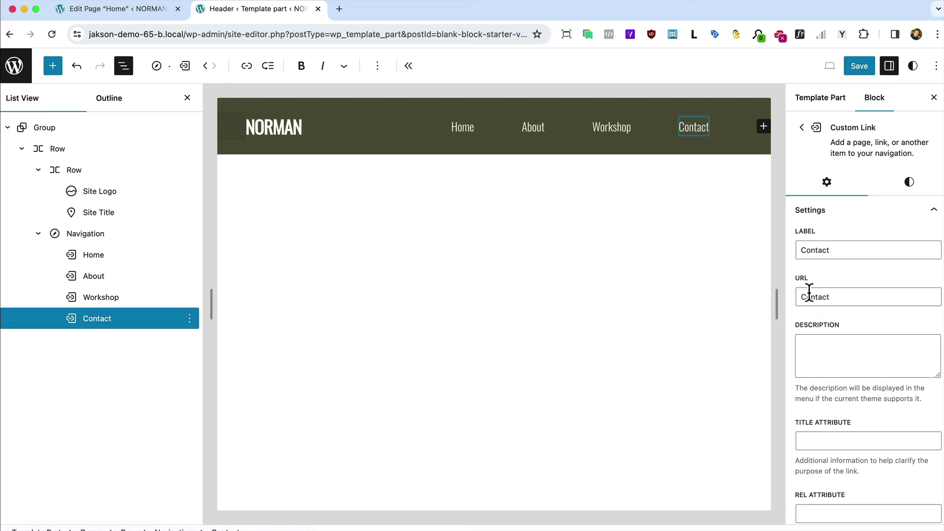
pyautogui.moveTo(804, 297); pyautogui.dragTo(775, 296)
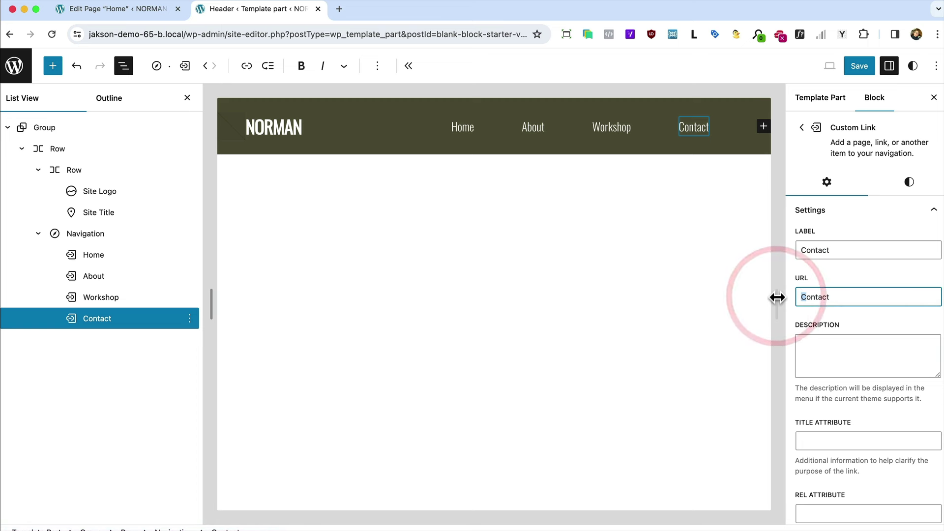
pyautogui.write('#c')
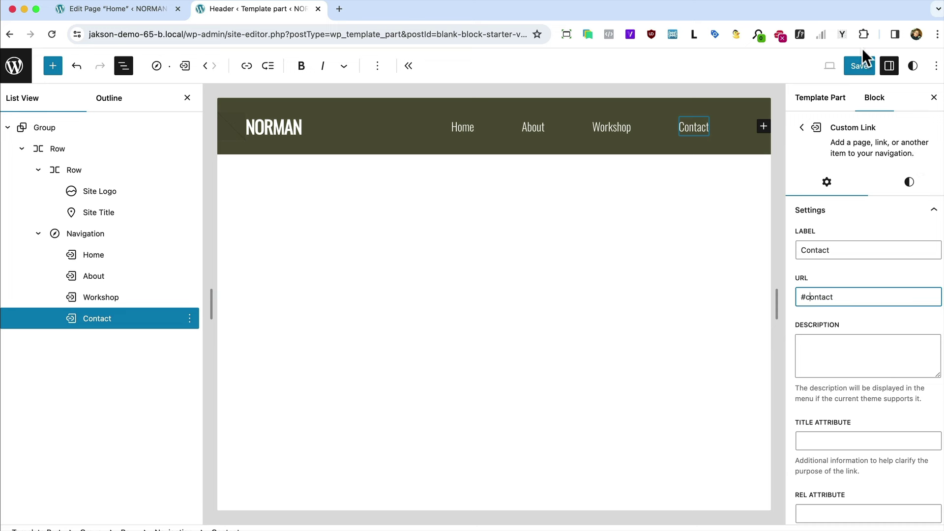
pyautogui.click(859, 66)
pyautogui.click(856, 74)
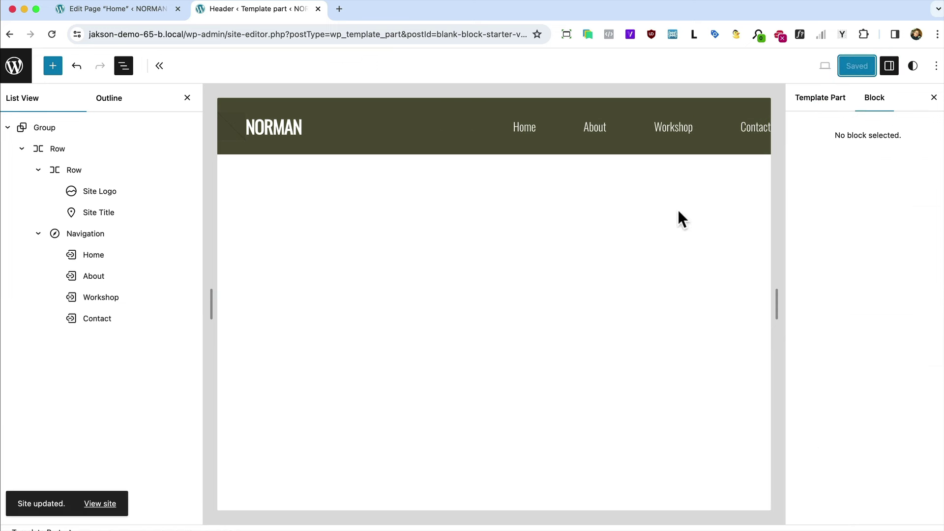
# Step: Set the header Navigation block's block spacing to 4 and save the template part
pyautogui.click(639, 121)
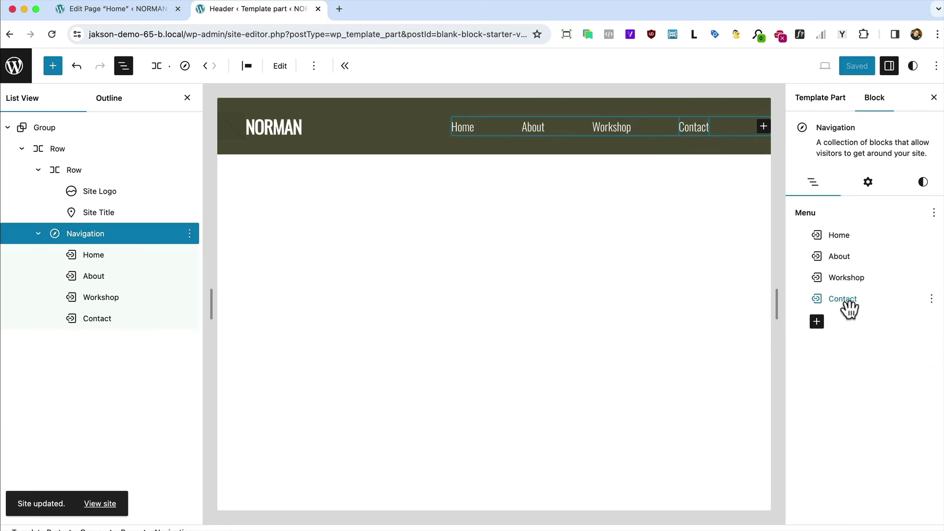
pyautogui.click(920, 186)
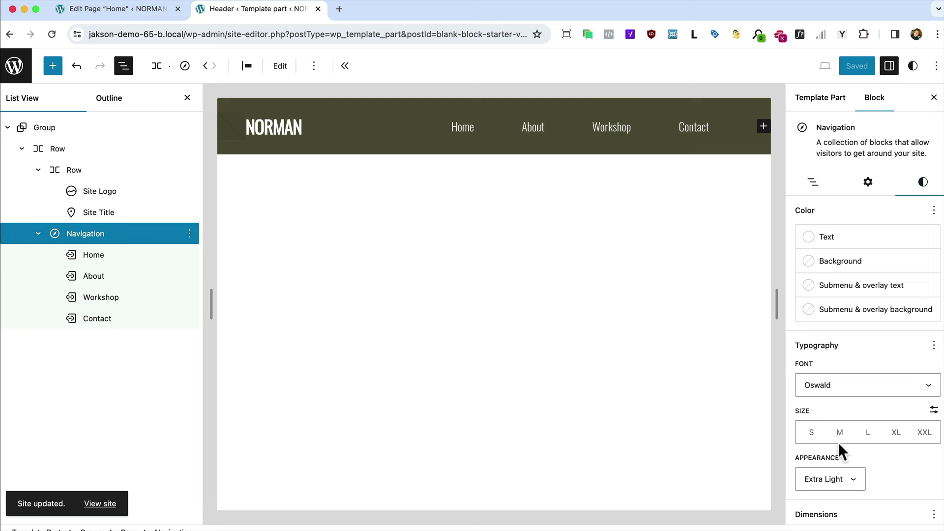
pyautogui.scroll(-3, 836, 422)
pyautogui.moveTo(922, 441); pyautogui.dragTo(867, 442)
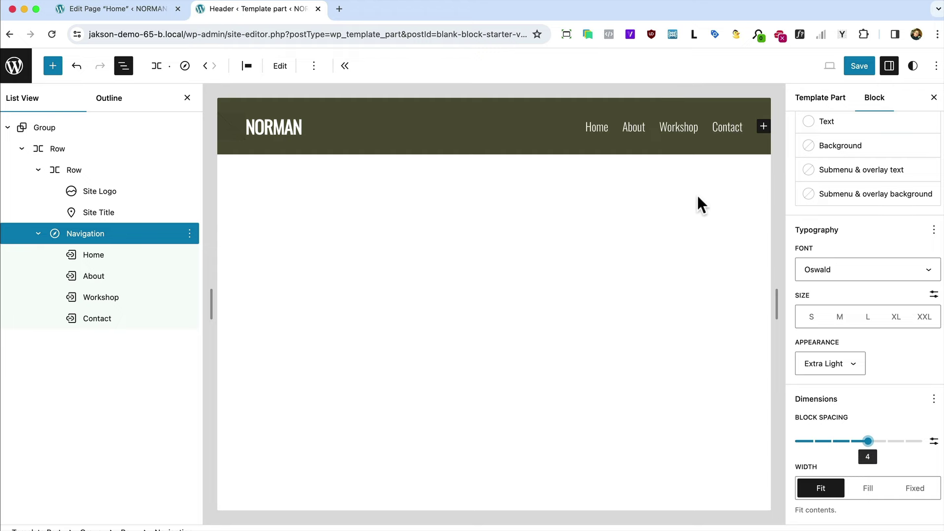
pyautogui.click(860, 72)
pyautogui.click(860, 79)
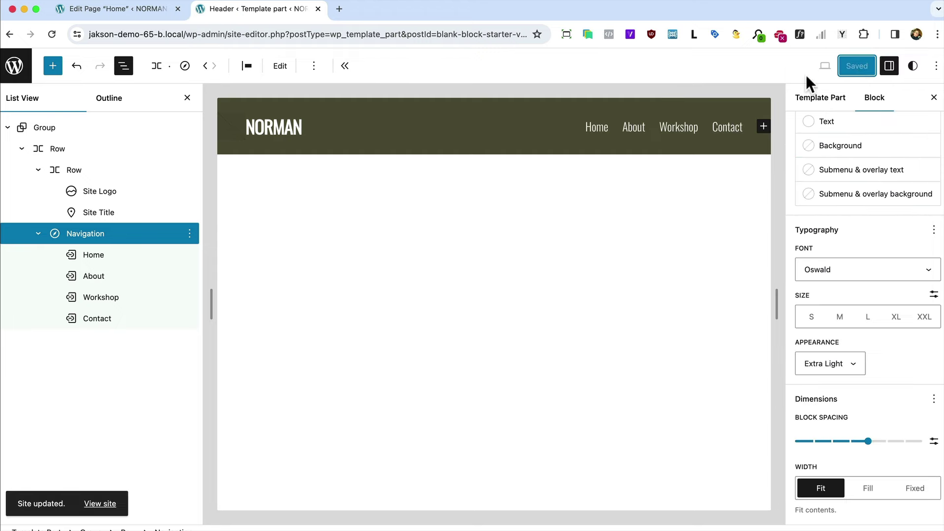
# Step: Switch to Firefox and reload the jakson-demo-65-b.local home page to check the updated header
pyautogui.press('super+Tab')
pyautogui.click(347, 269)
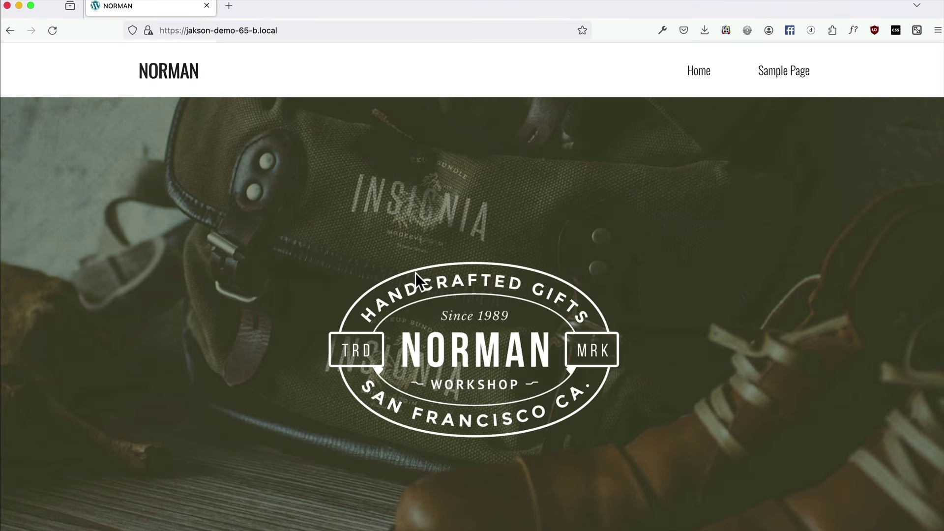
pyautogui.press('super+r')
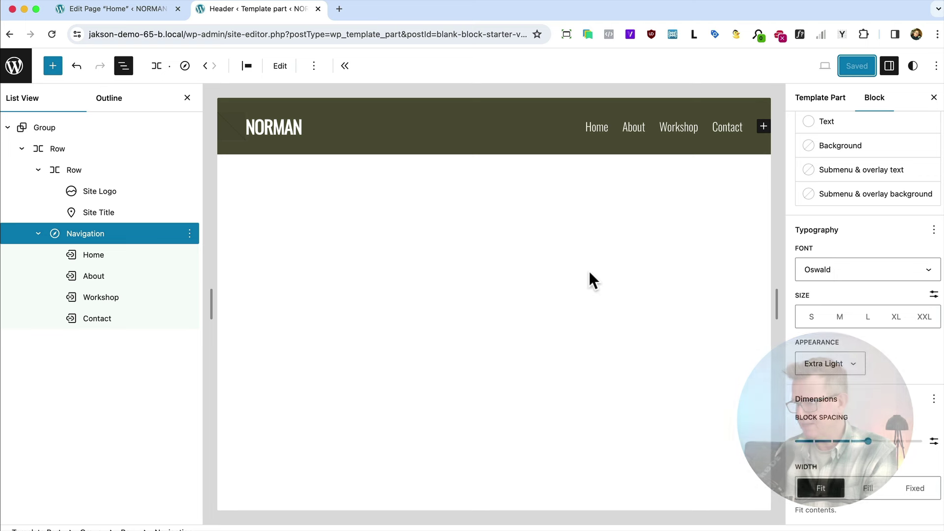
# Step: Back in Chrome, set the header's outer Group background to the theme color Transparent and save the Header template part
pyautogui.click(62, 135)
pyautogui.click(909, 209)
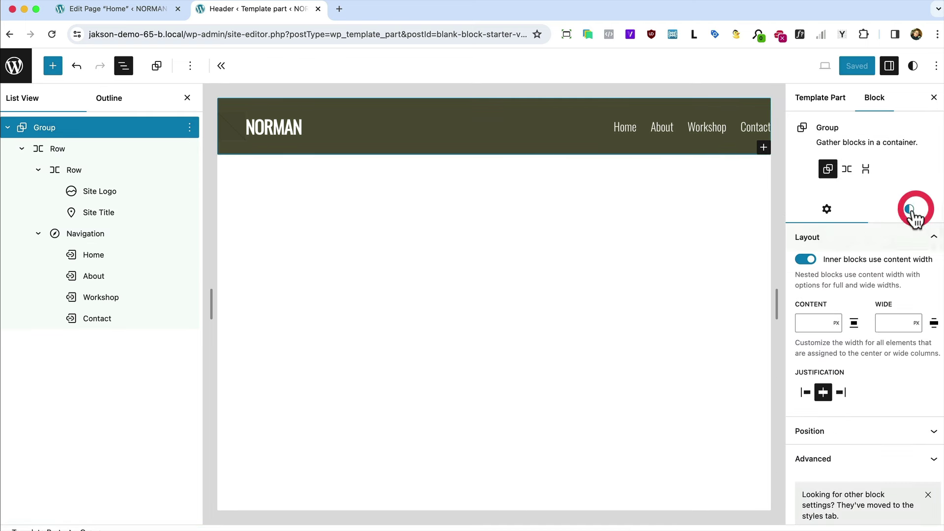
pyautogui.click(818, 295)
pyautogui.click(733, 422)
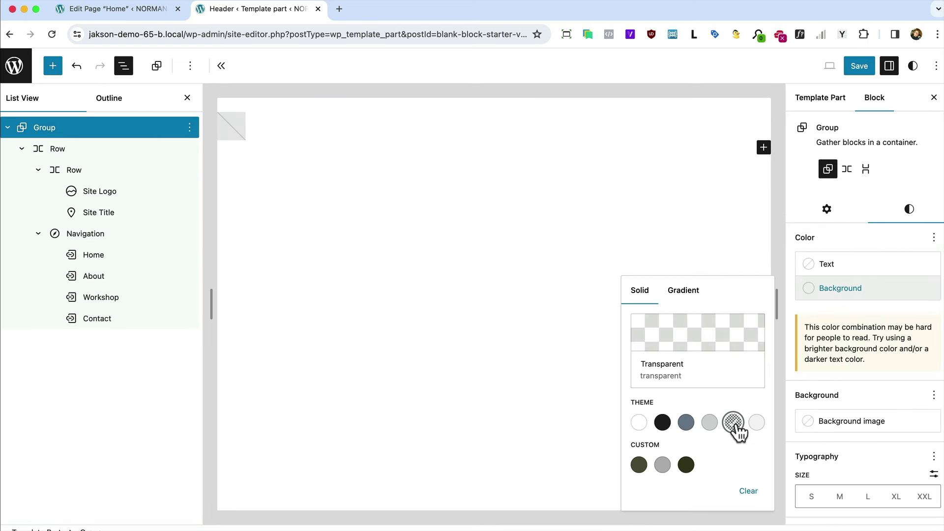
pyautogui.click(865, 65)
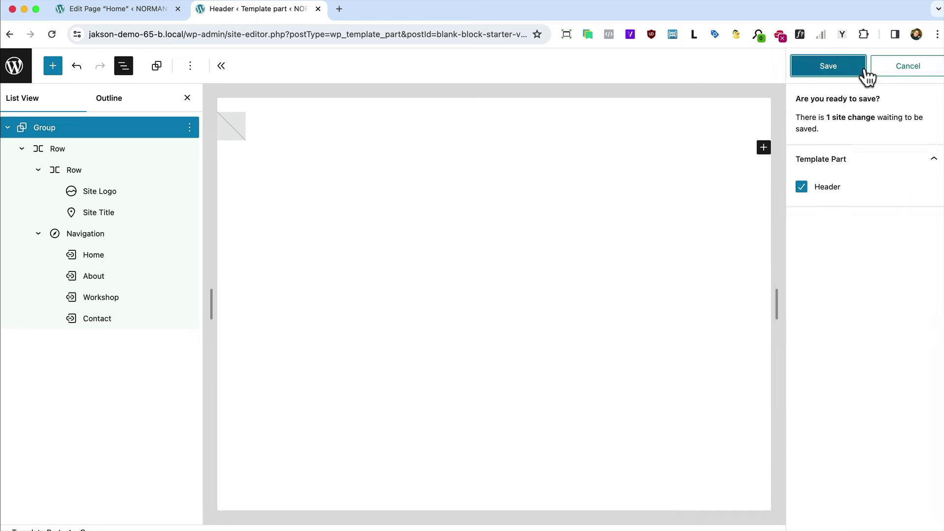
pyautogui.click(862, 68)
# Step: Switch to Firefox, reload the home page and examine the header element's markup and classes in the widened Inspector
pyautogui.press('super+Tab')
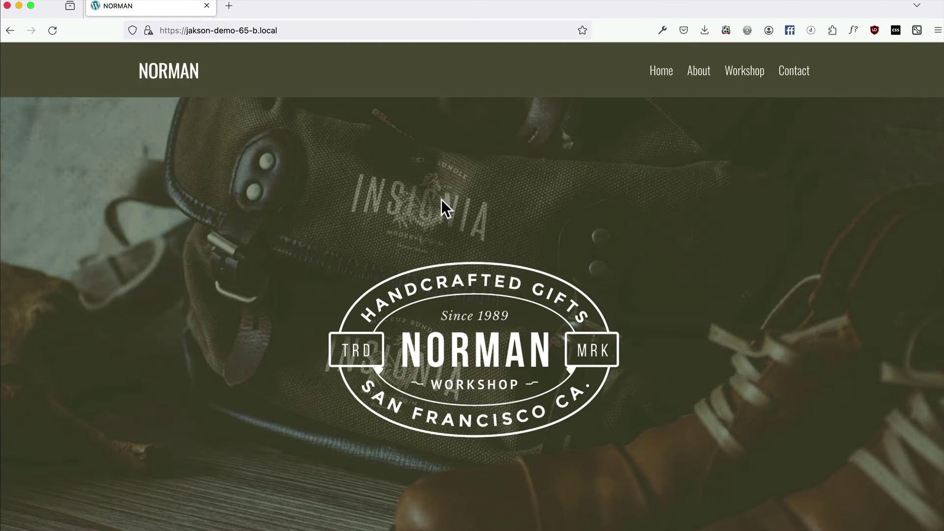
pyautogui.press('super+r')
pyautogui.rightClick(284, 91)
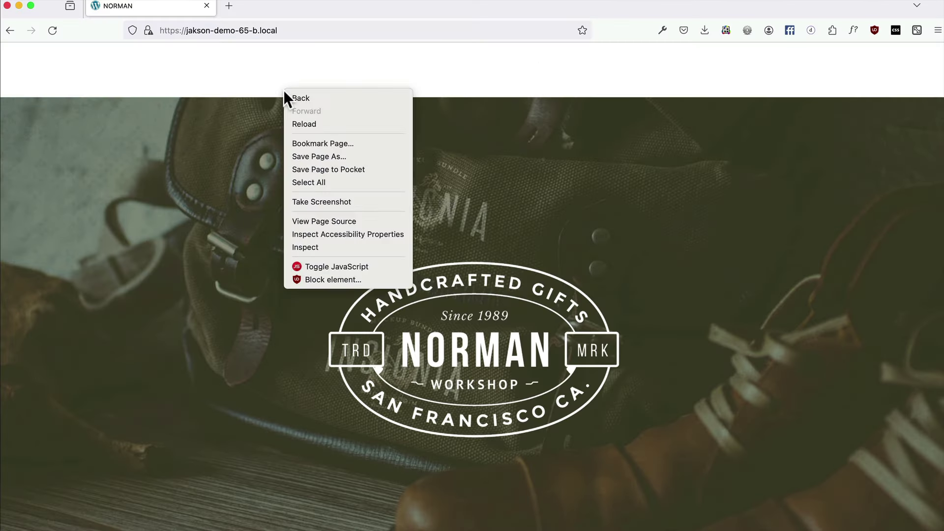
pyautogui.click(312, 244)
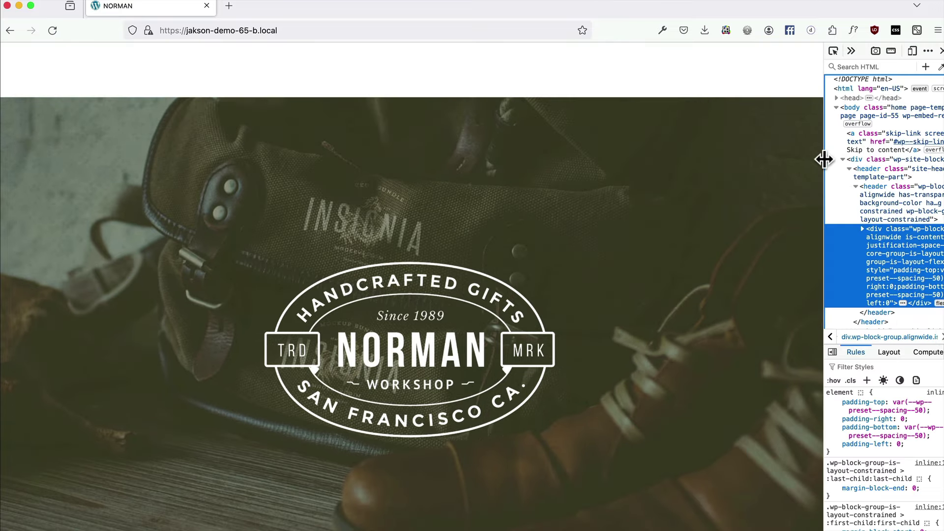
pyautogui.moveTo(826, 158); pyautogui.dragTo(714, 168)
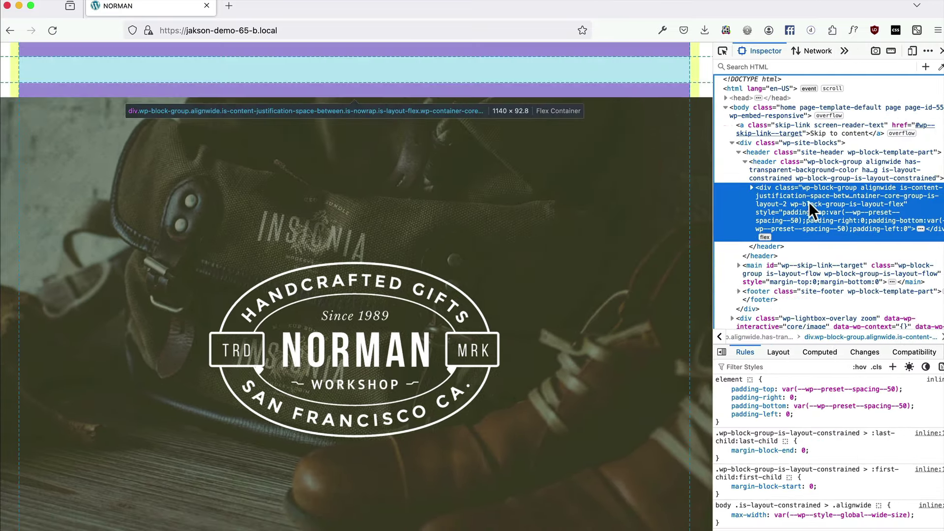
pyautogui.click(756, 163)
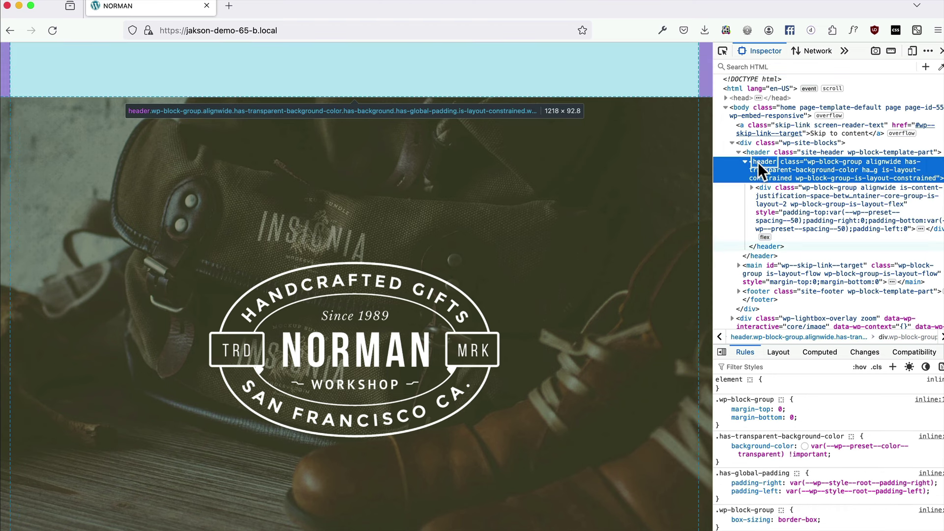
# Step: In Chrome, set the outer header Group's HTML element to Default (<div>) and save the Header template part
pyautogui.press('super+Tab')
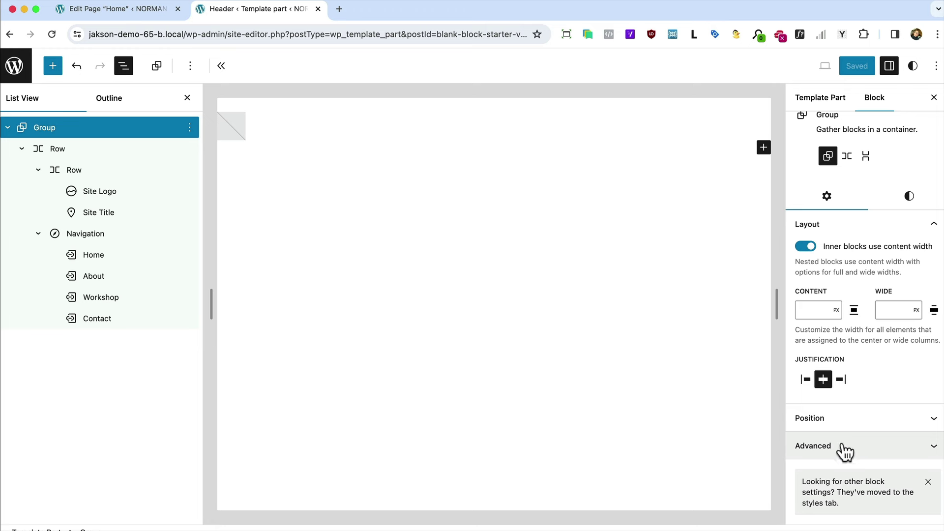
pyautogui.click(843, 446)
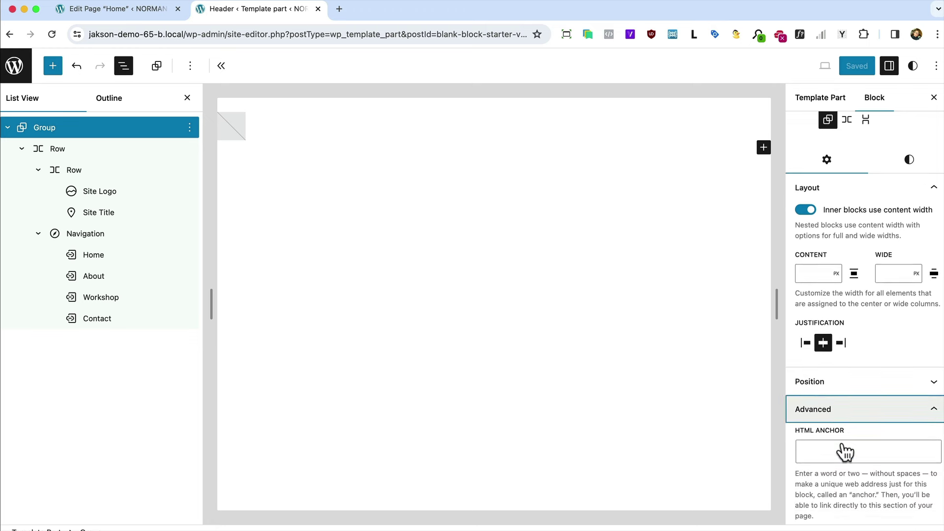
pyautogui.scroll(-8, 845, 451)
pyautogui.click(827, 308)
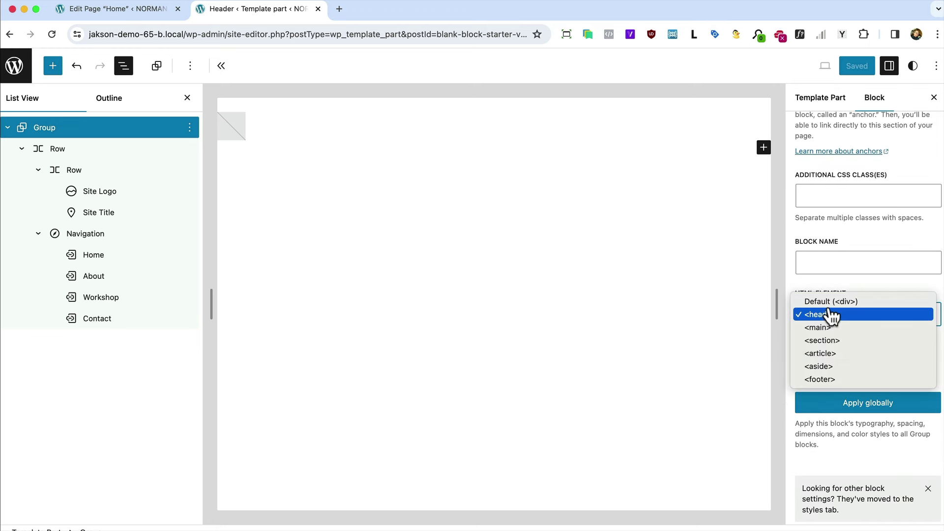
pyautogui.click(830, 301)
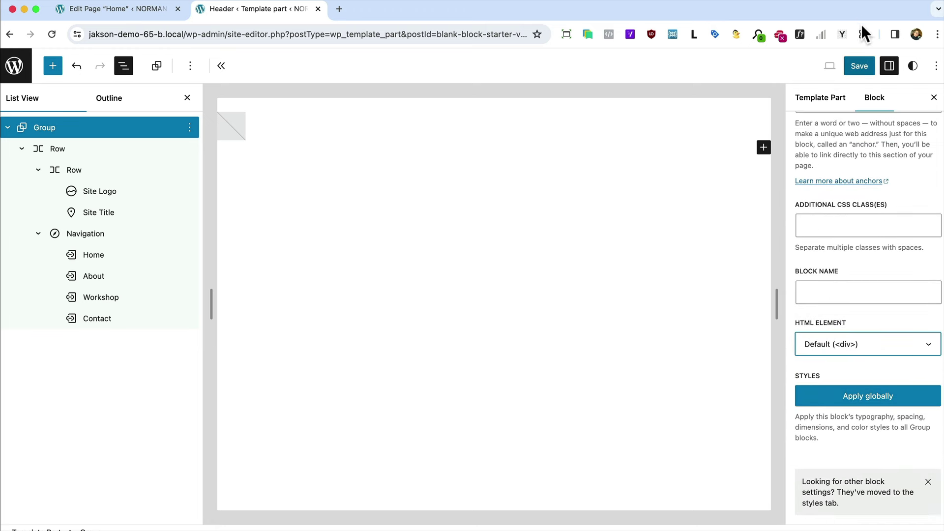
pyautogui.click(859, 66)
pyautogui.click(840, 66)
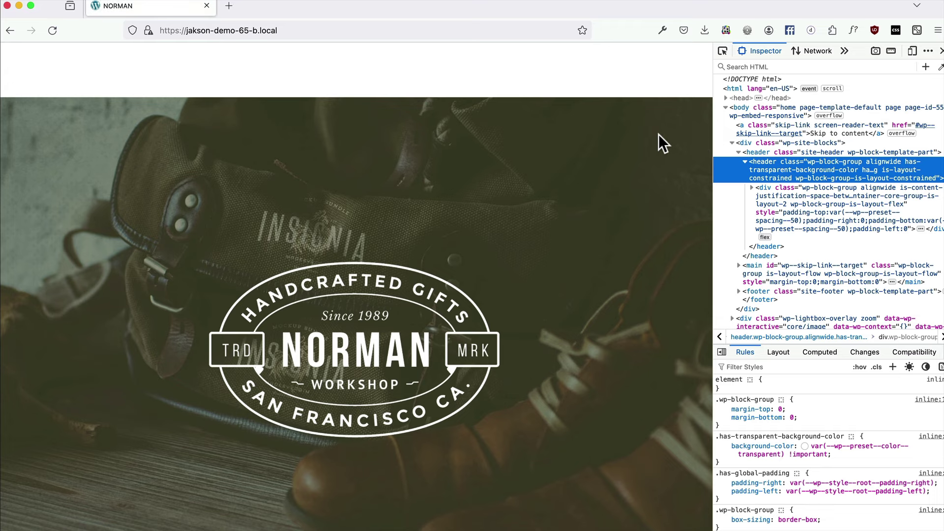
# Step: Switch to Firefox, reload the home page and inspect the header markup, selecting the site-header wp-block-template-part element
pyautogui.press('super+r')
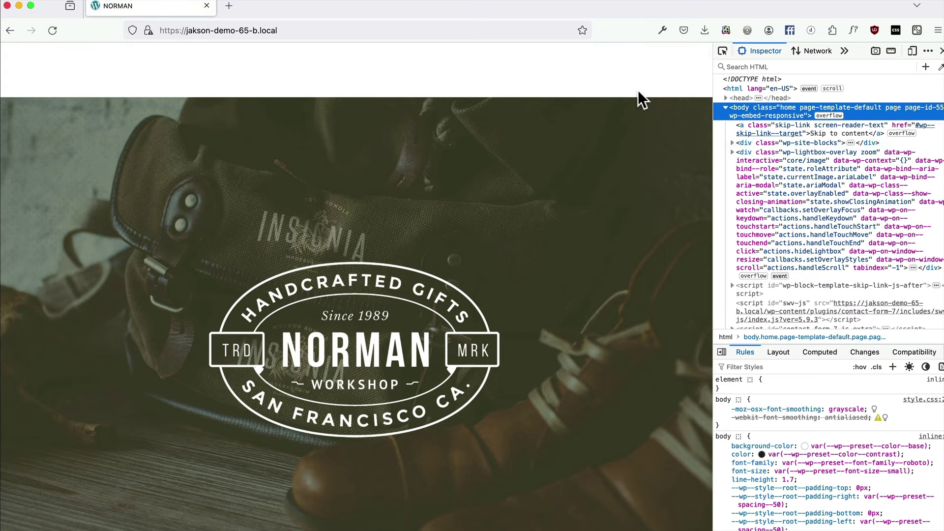
pyautogui.rightClick(638, 90)
pyautogui.click(691, 248)
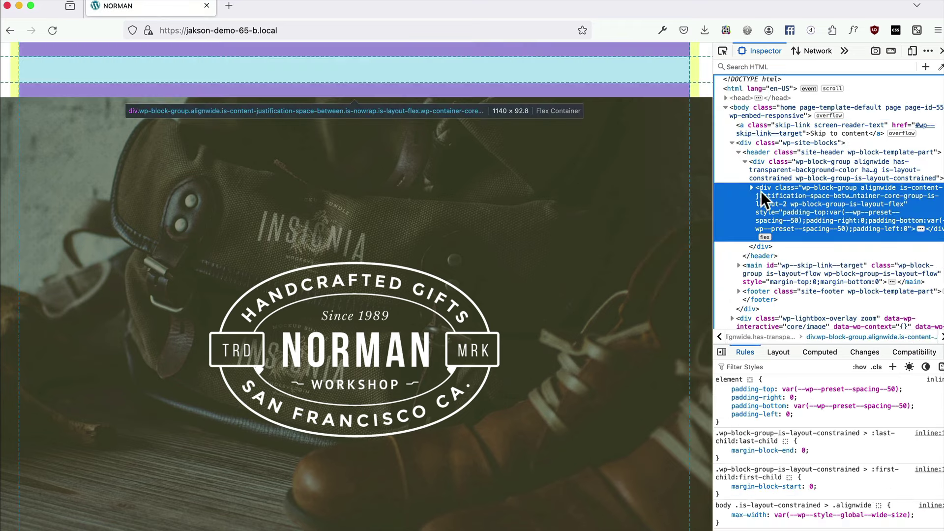
pyautogui.click(757, 152)
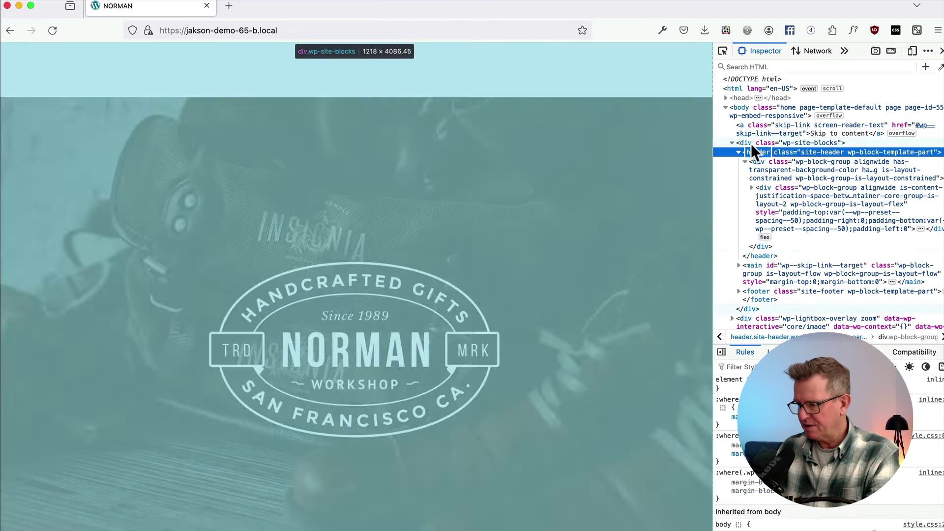
pyautogui.click(750, 156)
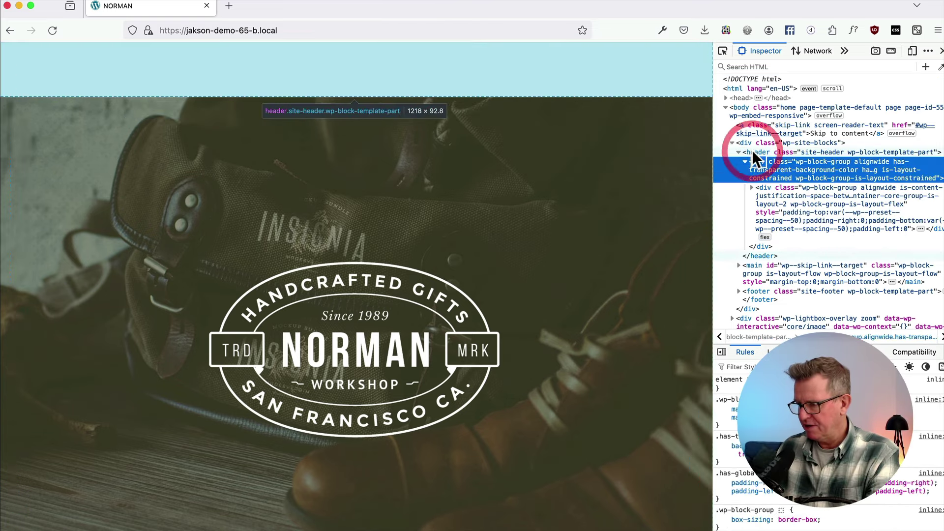
pyautogui.click(751, 151)
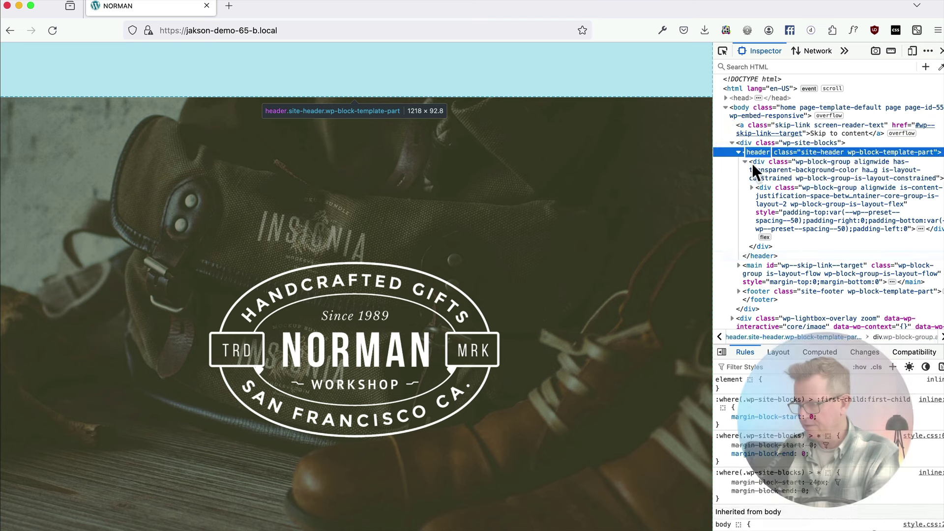
# Step: Add a new inspector rule for .site-header.wp-block-template-part with min-height 100px and margin-bottom -100px
pyautogui.click(892, 366)
pyautogui.press('Return')
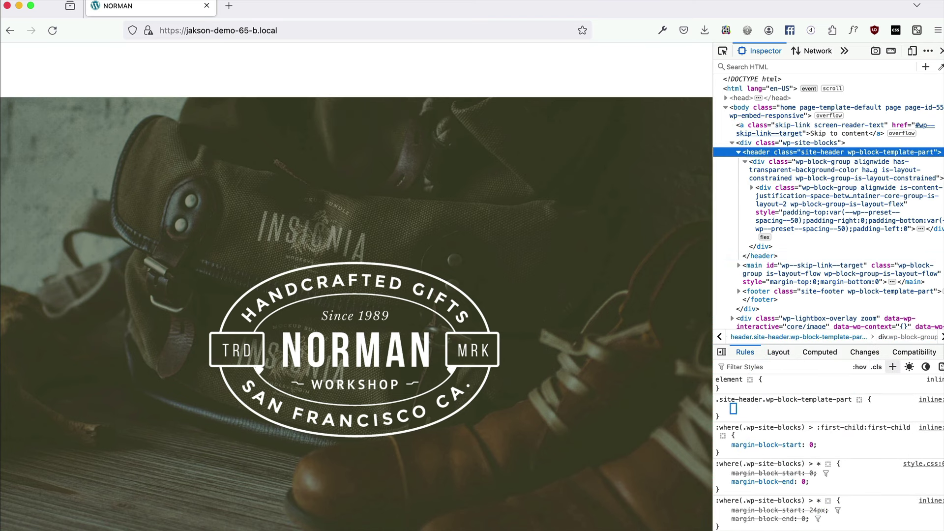
pyautogui.write('min')
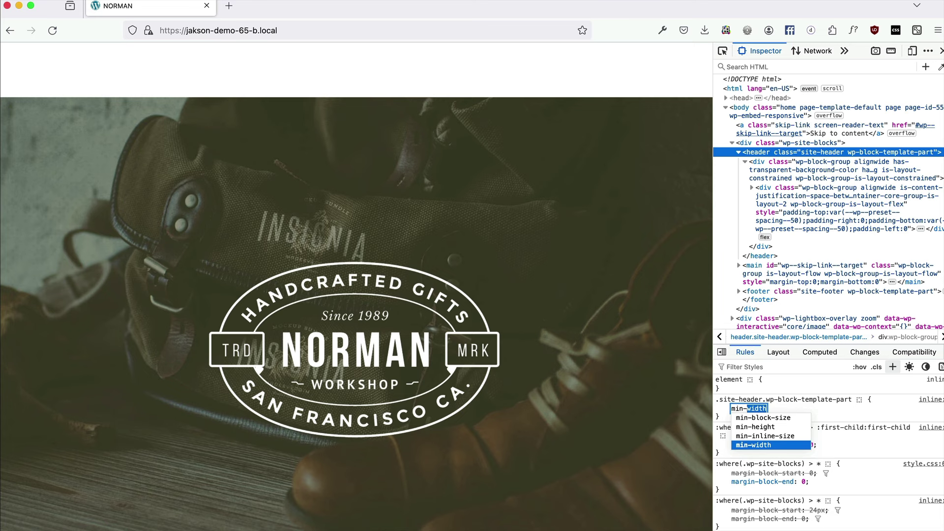
pyautogui.write('-h')
pyautogui.press('Tab')
pyautogui.write('100px')
pyautogui.press('Return')
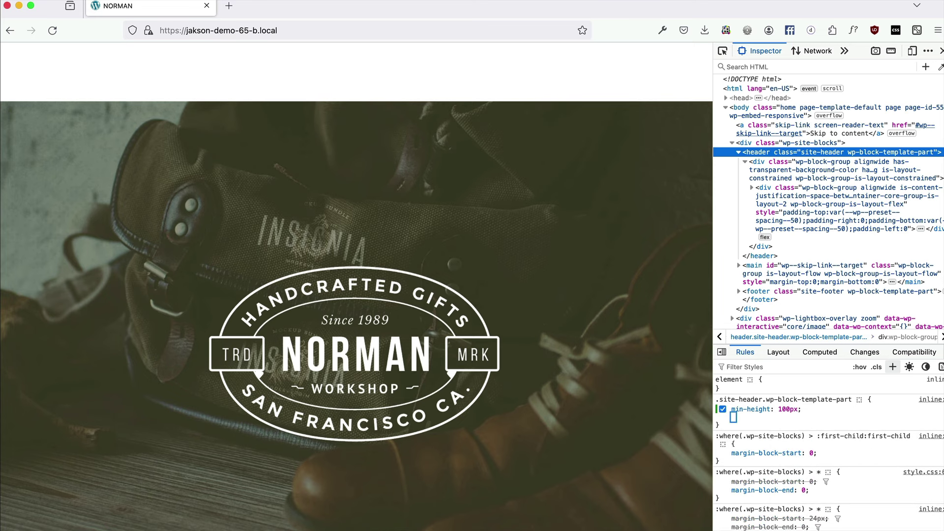
pyautogui.write('margin-bo')
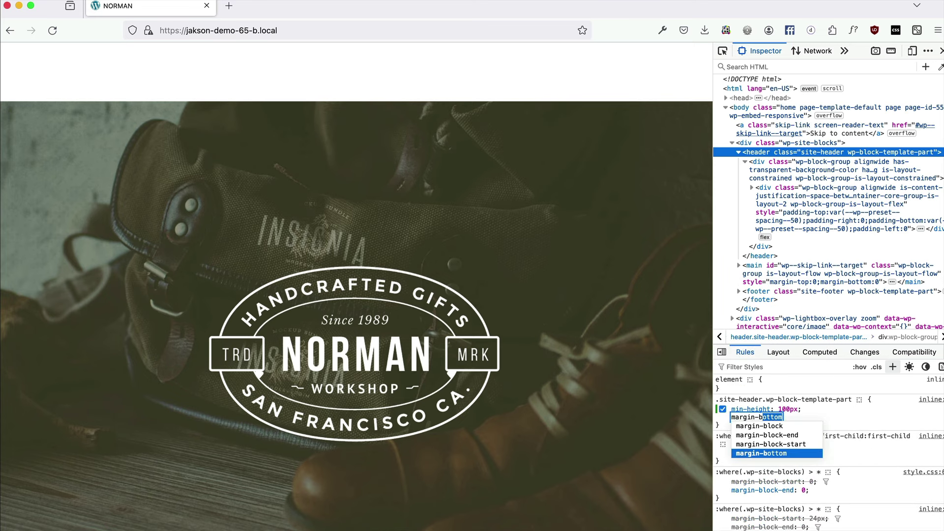
pyautogui.press('Tab')
pyautogui.write('-1')
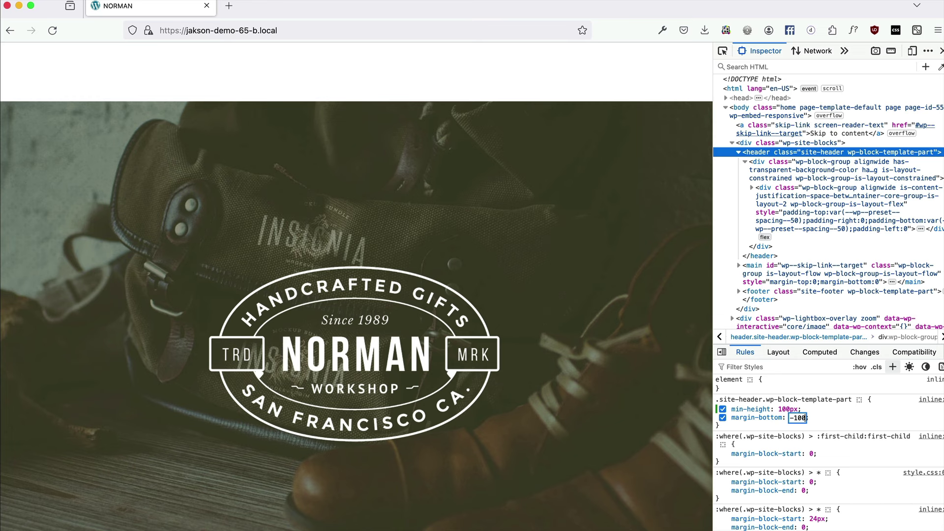
pyautogui.write('00px')
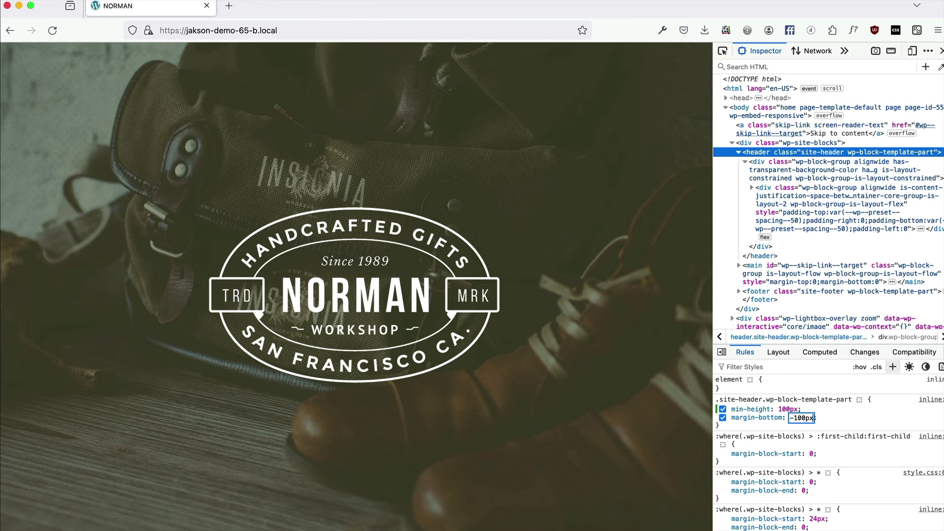
pyautogui.press('Return')
# Step: Add z-index 999999 and position relative to the site-header inspector rule and check the header over the hero
pyautogui.write('z')
pyautogui.press('Tab')
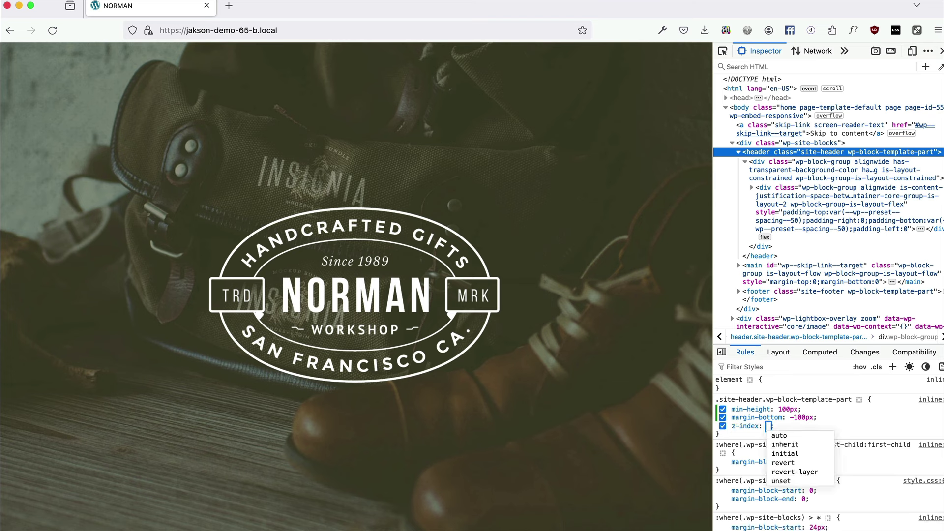
pyautogui.write('9')
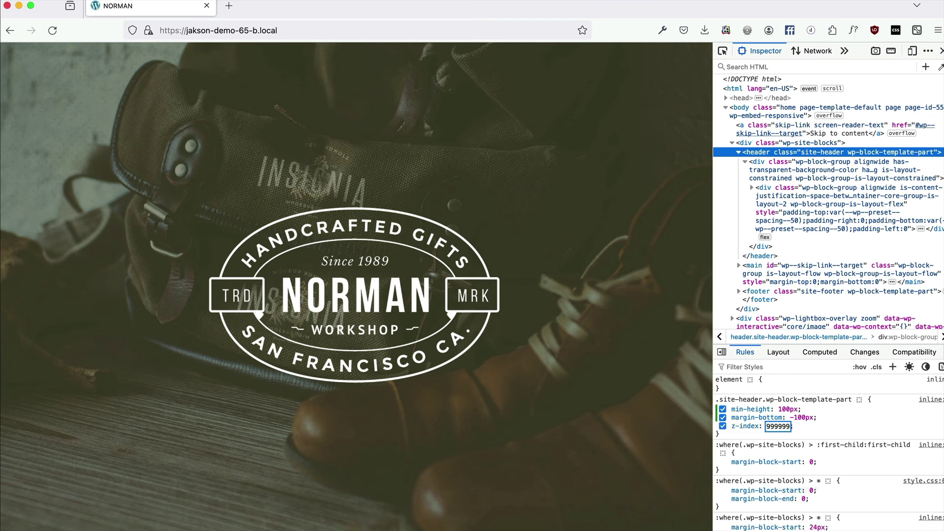
pyautogui.write('99999')
pyautogui.press('Return')
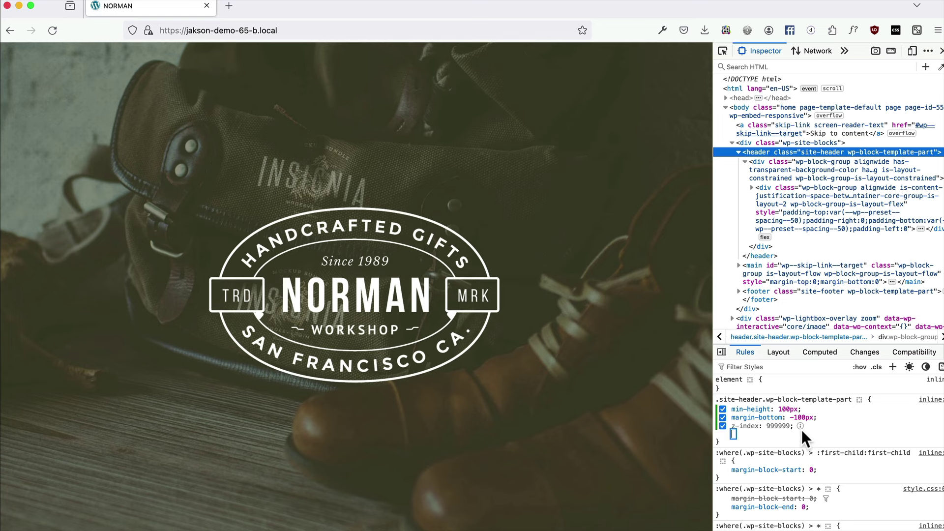
pyautogui.write('po')
pyautogui.press('Return')
pyautogui.write('re')
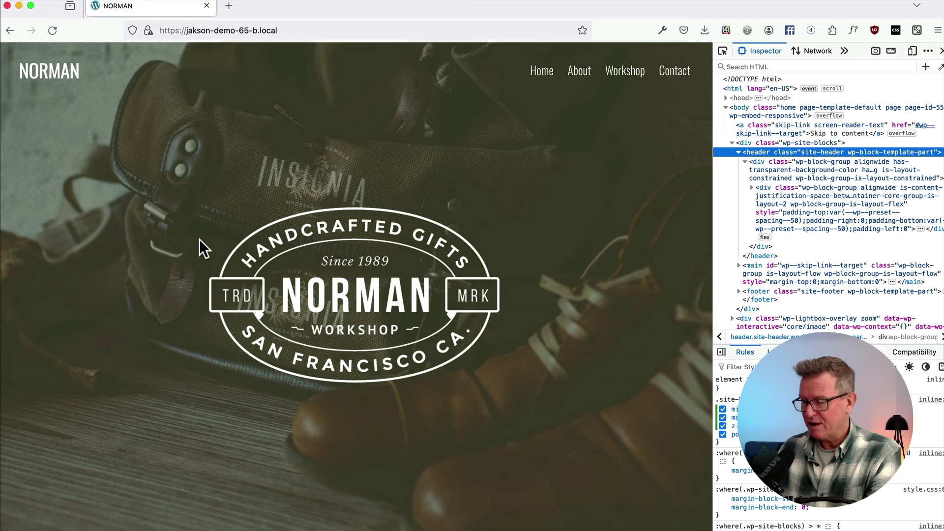
pyautogui.scroll(-2, 199, 239)
pyautogui.scroll(2, 199, 239)
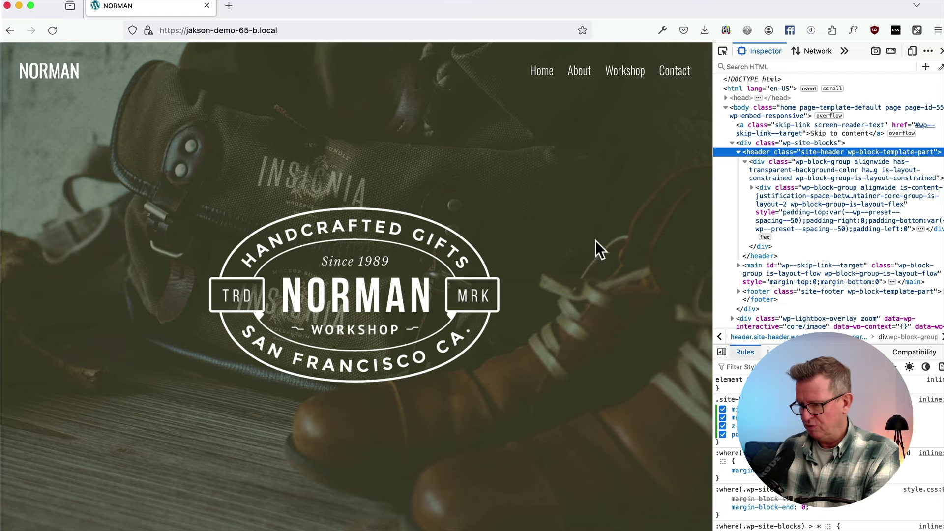
# Step: Switch to VS Code and add a "Transparent Header" comment at the end of style.css
pyautogui.press('super+Tab')
pyautogui.click(433, 255)
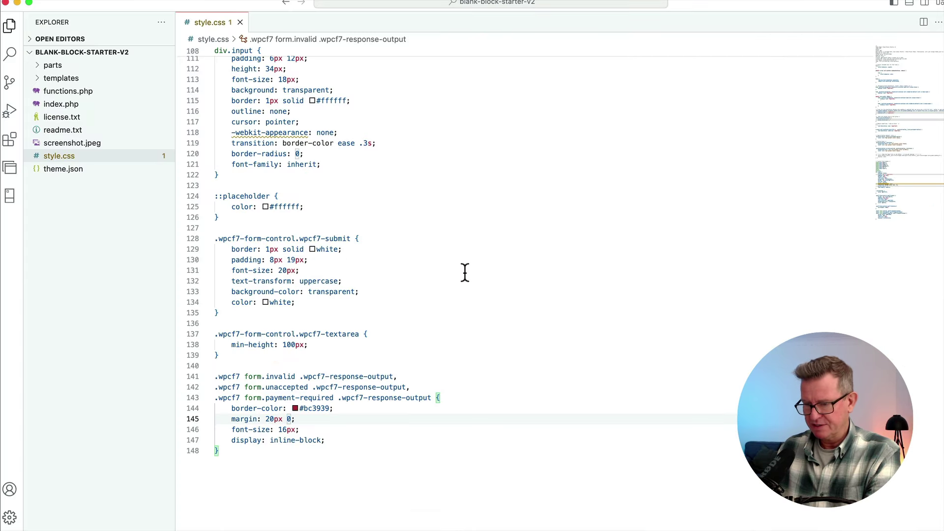
pyautogui.scroll(-5, 465, 272)
pyautogui.click(274, 263)
pyautogui.press('Return')
pyautogui.press('Return')
pyautogui.press('super+slash')
pyautogui.write('T')
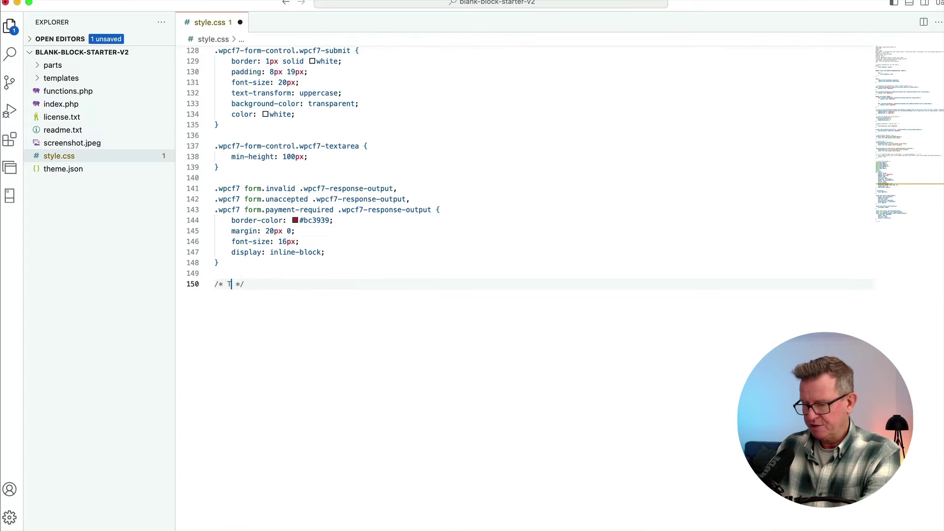
pyautogui.write('ransparent Header')
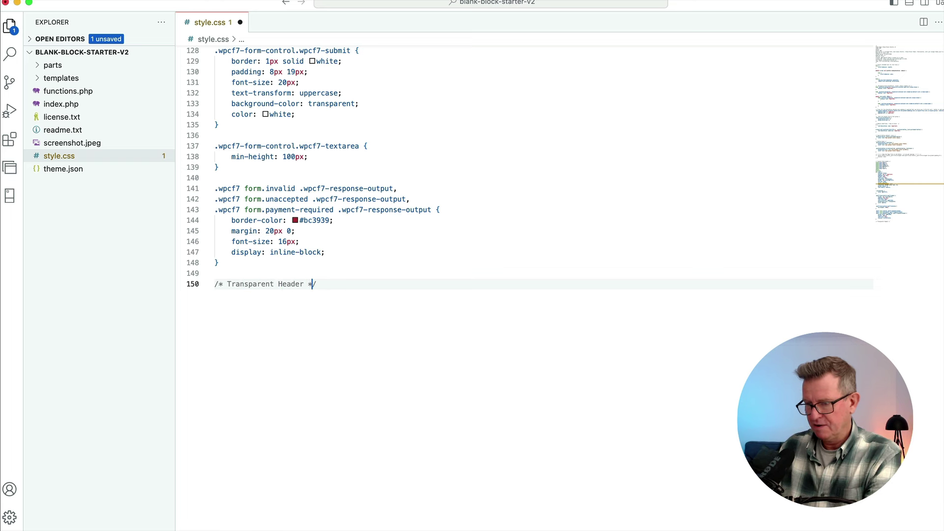
# Step: Below the comment, add a .site-header.wp-block-template-part rule with min-height 100px, margin-bottom -100px, z-index 999999 and position relative, and save style.css
pyautogui.press('Return')
pyautogui.press('Return')
pyautogui.write('.site-header.wp-block-template-part { \tmin-height: 100px; \tmargin-bottom: -100px; \tz-index: 99999; \tposition: relative; }')
# Step: Switch to Firefox, reload the home page and check the transparent header and the About navigation link
pyautogui.press('super+Tab')
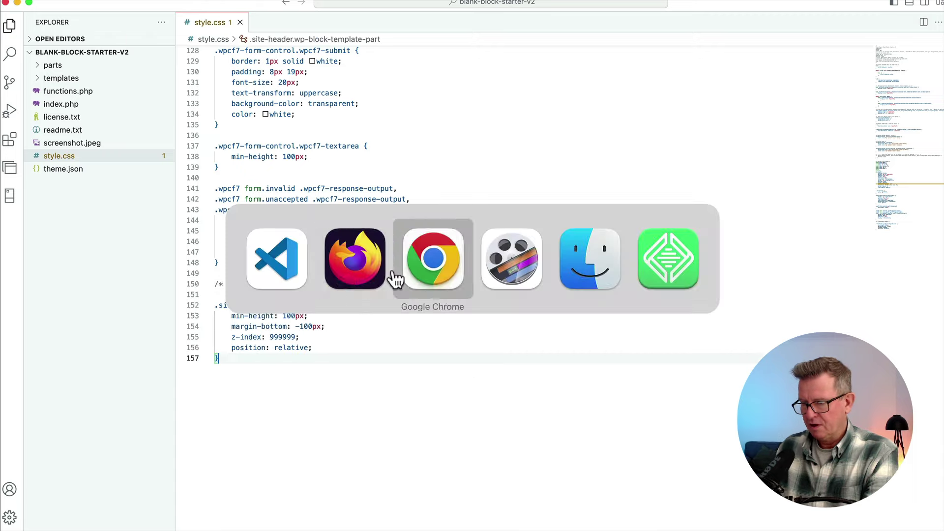
pyautogui.press('super+r')
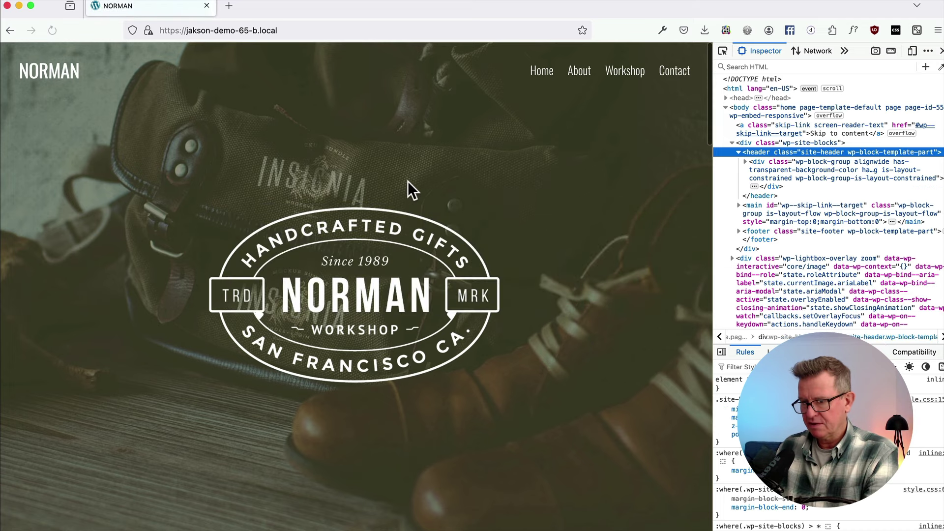
pyautogui.scroll(-3, 408, 181)
pyautogui.scroll(-2, 408, 181)
pyautogui.scroll(5, 408, 181)
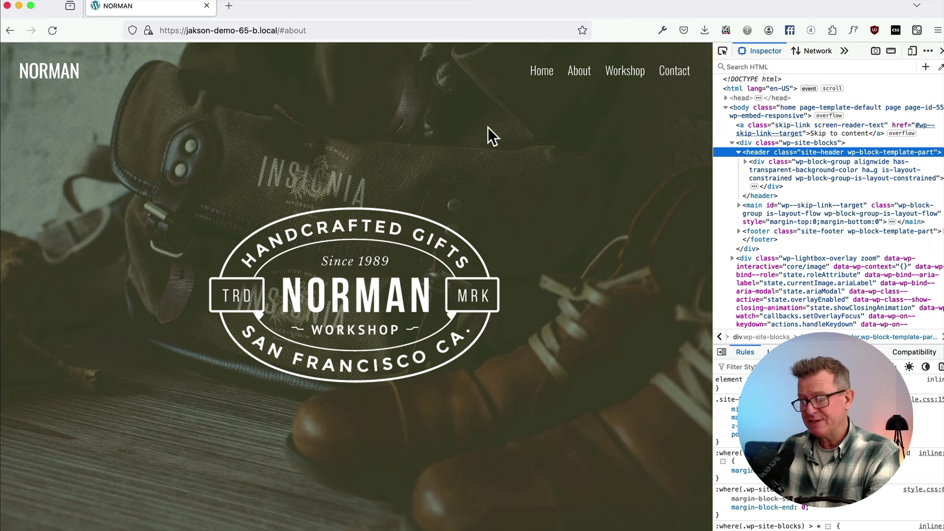
# Step: Switch to the Home page editor in Chrome and set the hero Cover block's HTML anchor to home
pyautogui.press('super+Tab')
pyautogui.click(423, 280)
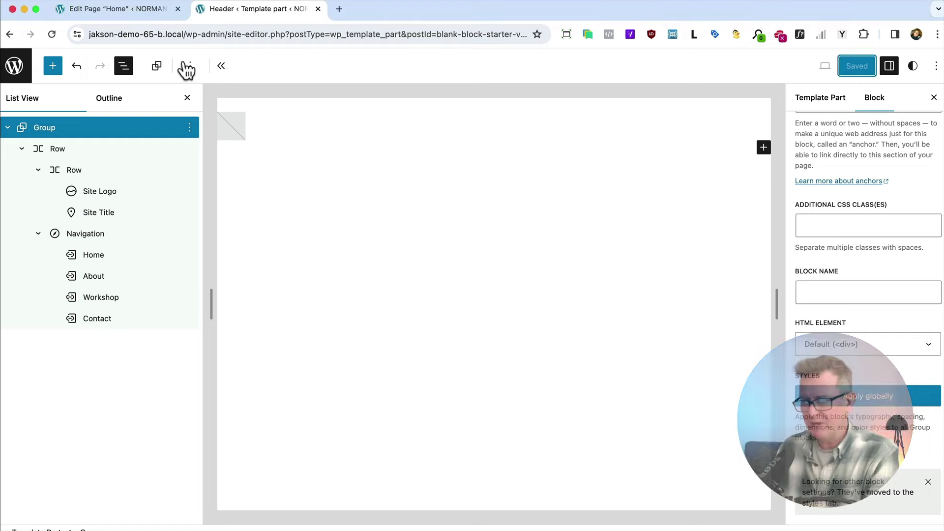
pyautogui.click(102, 22)
pyautogui.click(38, 130)
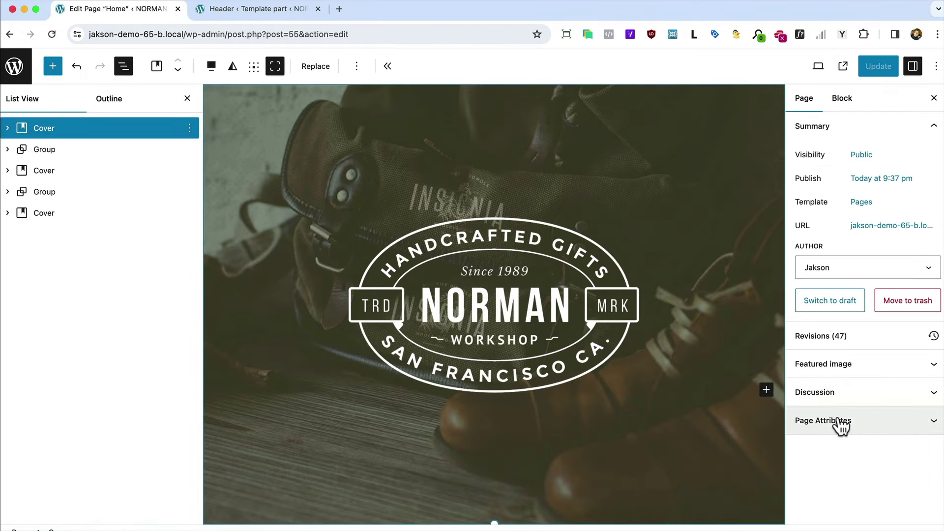
pyautogui.click(842, 98)
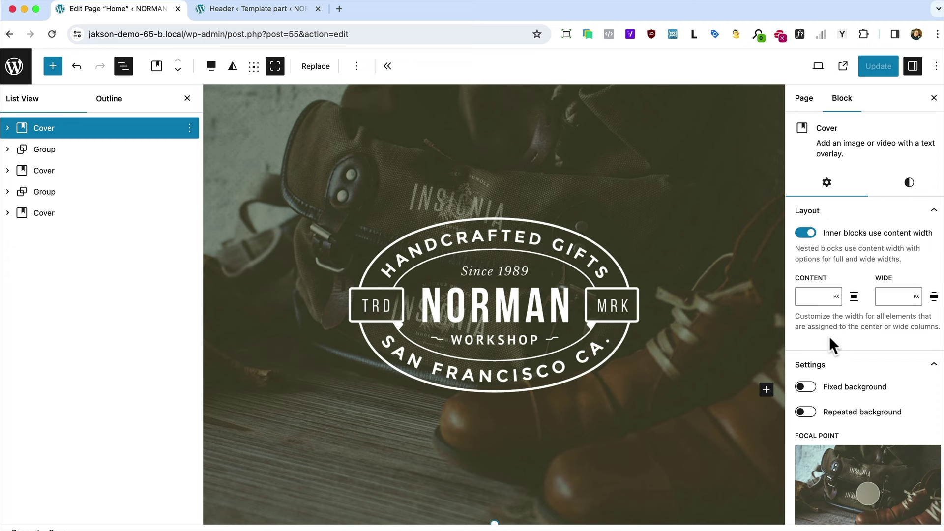
pyautogui.scroll(-6, 828, 335)
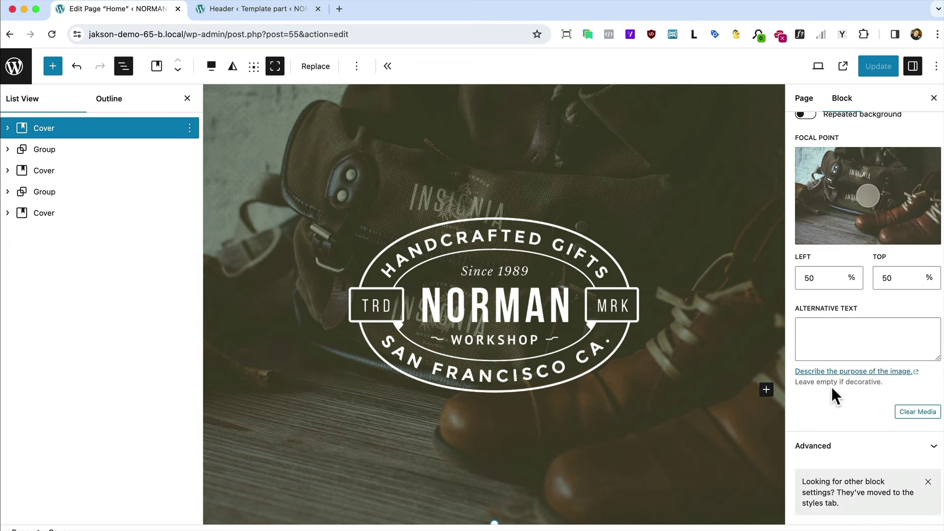
pyautogui.click(829, 451)
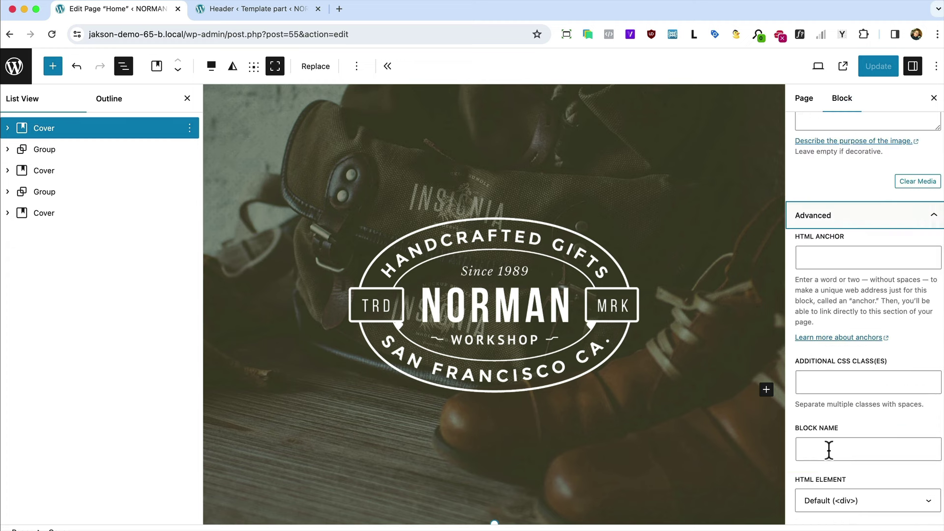
pyautogui.click(828, 262)
pyautogui.write('hone')
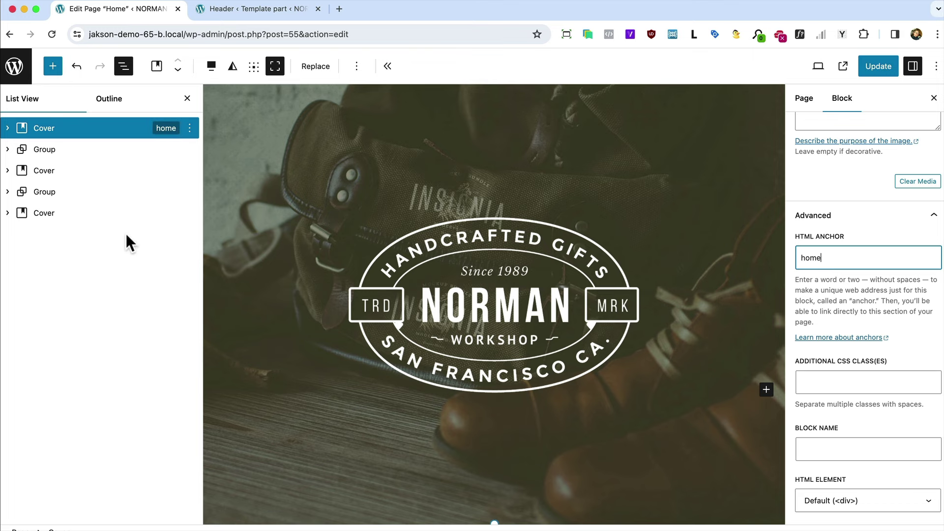
# Step: Set the HTML anchor of the "NORMAN IS" Cover block to about
pyautogui.click(45, 171)
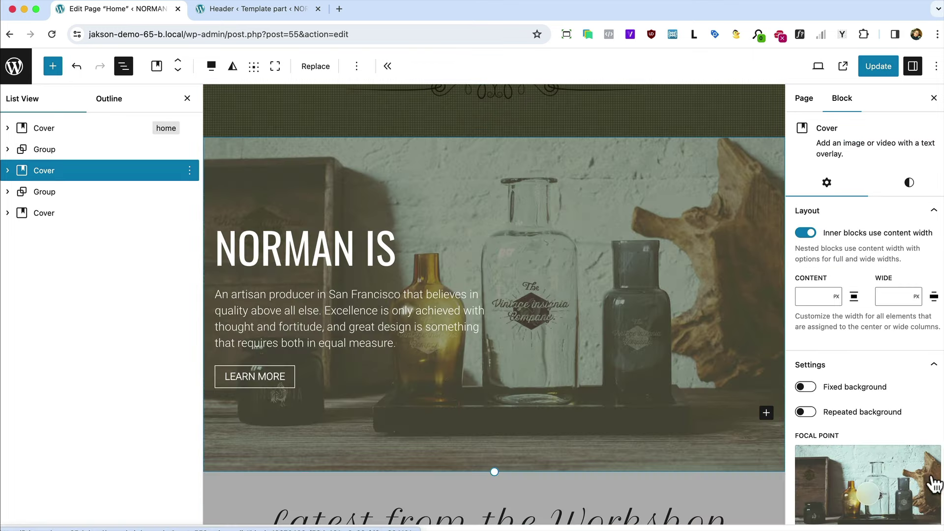
pyautogui.scroll(-6, 891, 352)
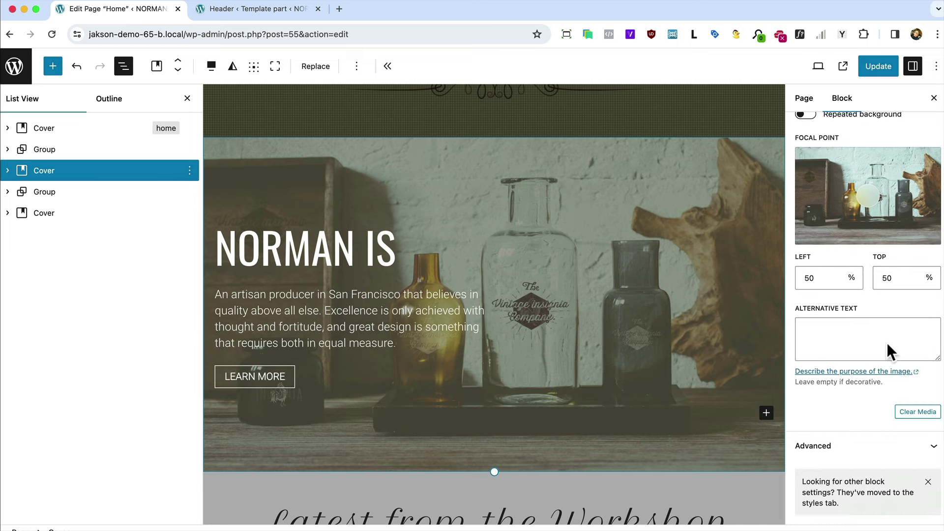
pyautogui.click(832, 448)
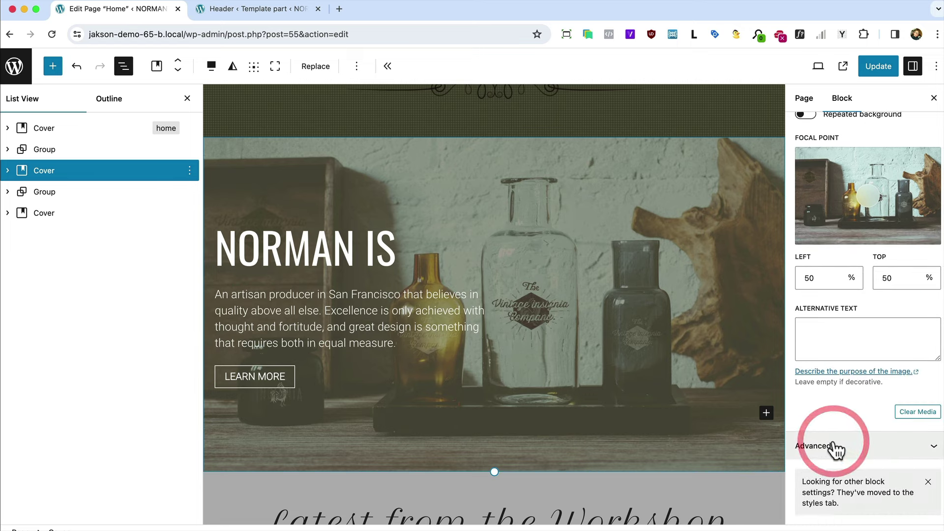
pyautogui.press('Tab')
pyautogui.write('a')
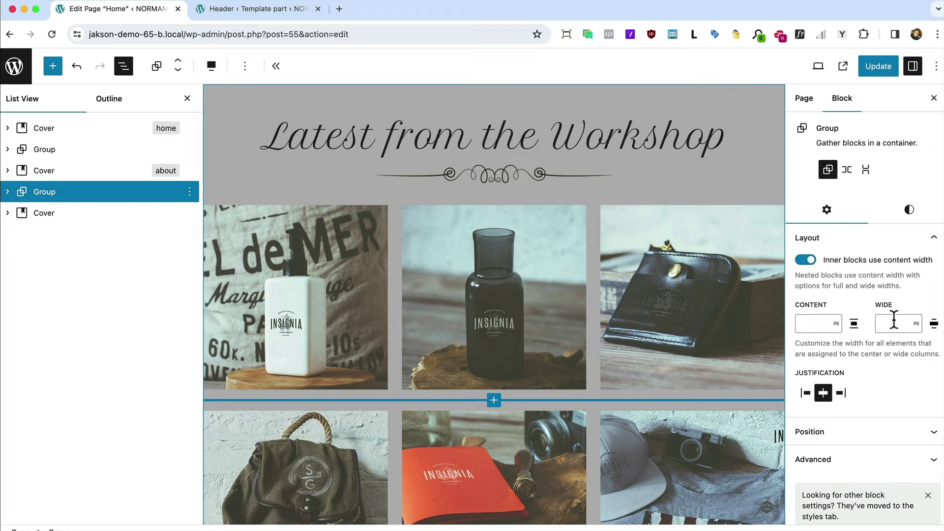
# Step: Set the HTML anchor of the "Latest from the Workshop" Group block to workshop
pyautogui.click(845, 458)
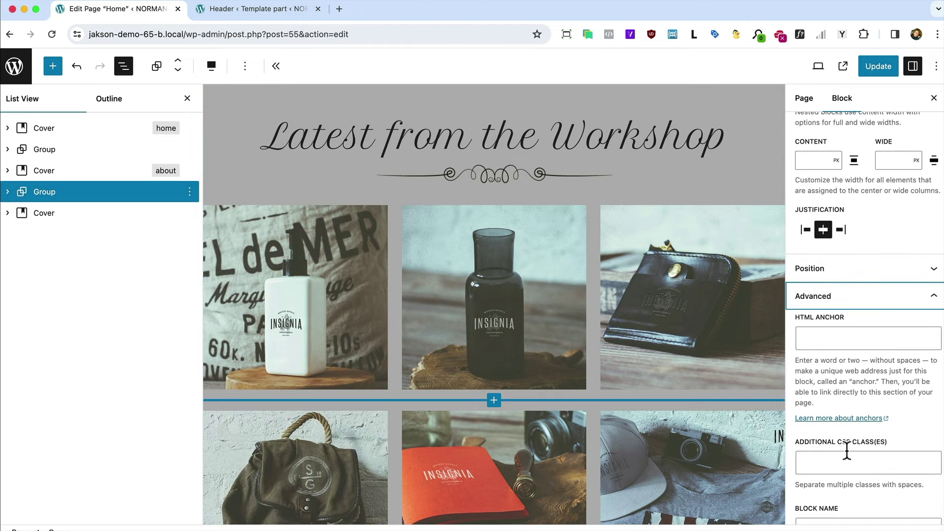
pyautogui.click(810, 336)
pyautogui.write('wor')
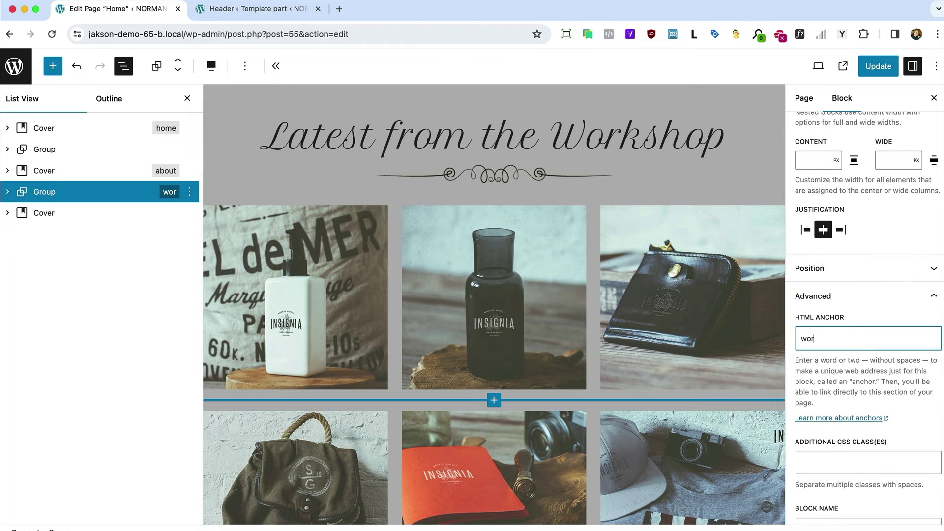
pyautogui.write('kshop')
# Step: Set the HTML anchor of the "BOOK AN APPOINTMENT" Cover block to contact and update the Home page
pyautogui.click(84, 211)
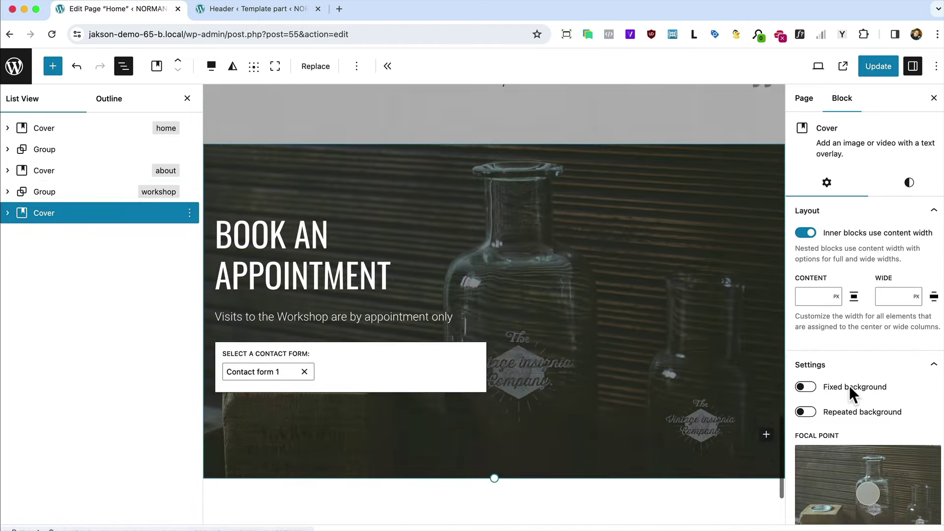
pyautogui.scroll(-5, 853, 389)
pyautogui.scroll(-2, 849, 387)
pyautogui.click(836, 447)
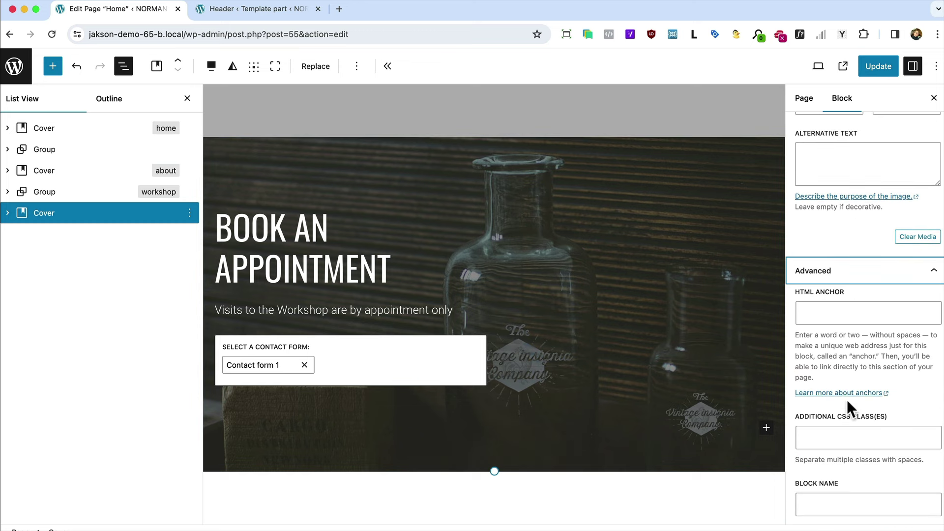
pyautogui.click(813, 316)
pyautogui.write('con')
pyautogui.press('BackSpace')
pyautogui.press('BackSpace')
pyautogui.press('BackSpace')
pyautogui.write('Contact')
pyautogui.doubleClick(807, 310)
pyautogui.write('contact')
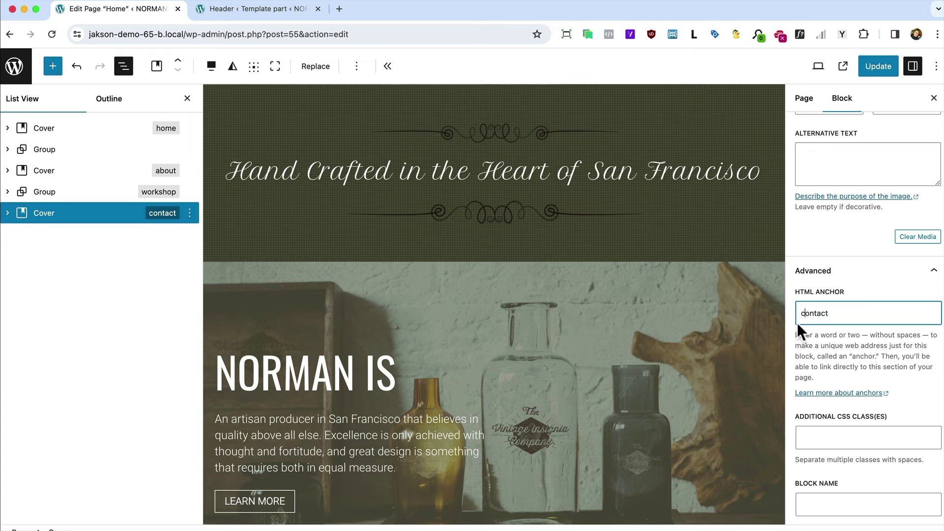
pyautogui.click(877, 65)
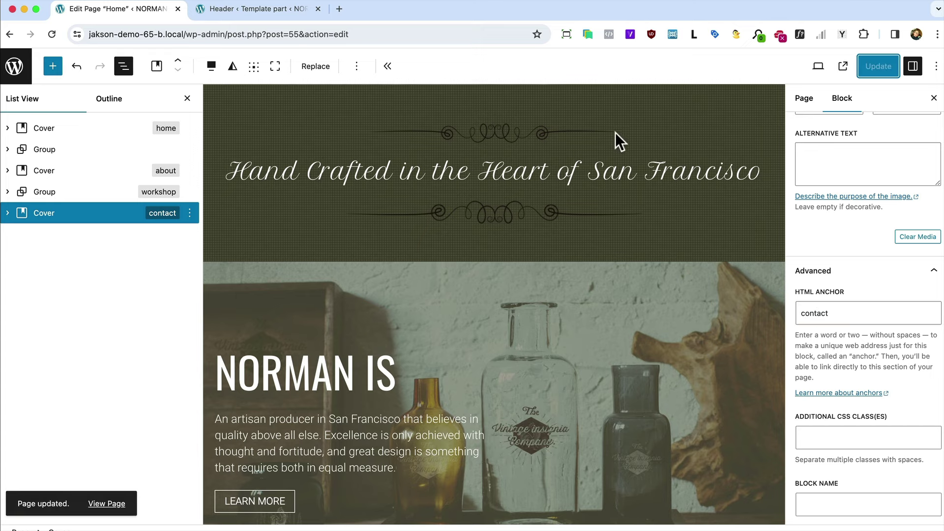
# Step: Switch to Firefox, reload the home page and test the About and Workshop navigation links
pyautogui.press('super+Tab')
pyautogui.scroll(10, 390, 245)
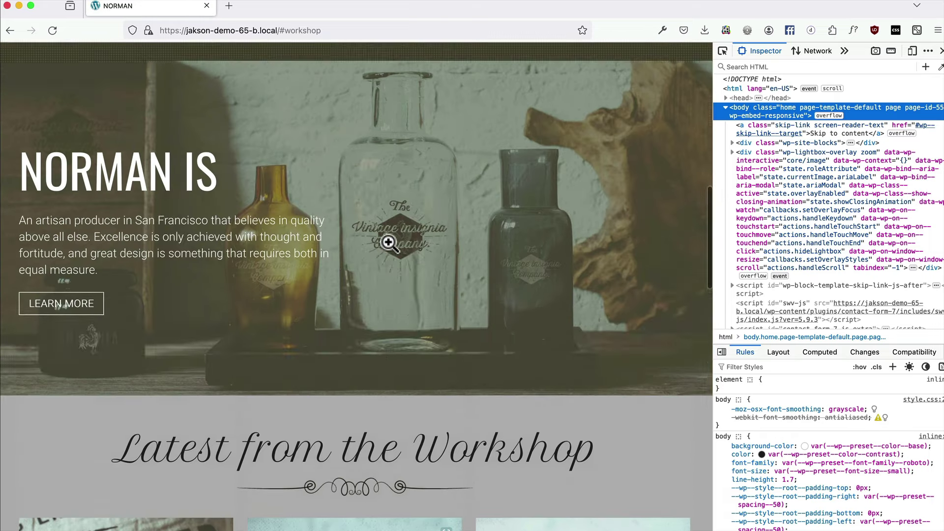
pyautogui.scroll(5, 388, 243)
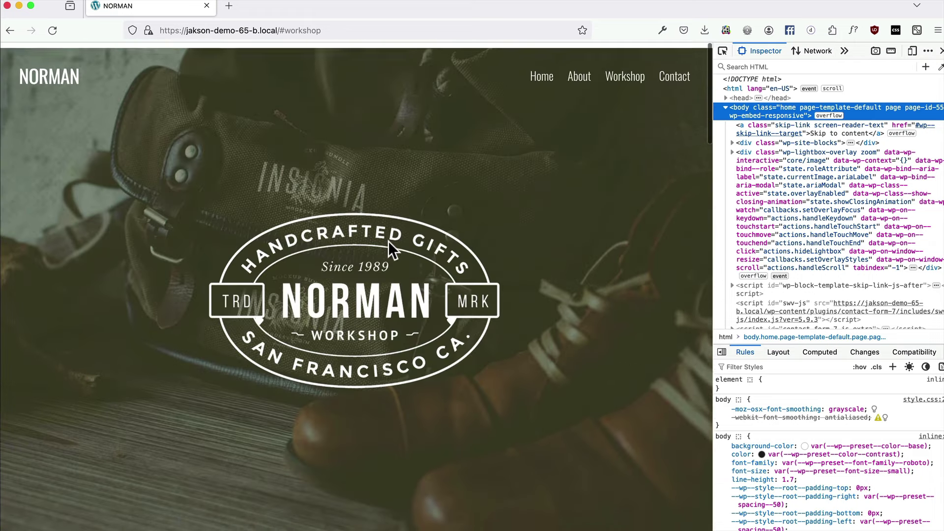
pyautogui.press('super+r')
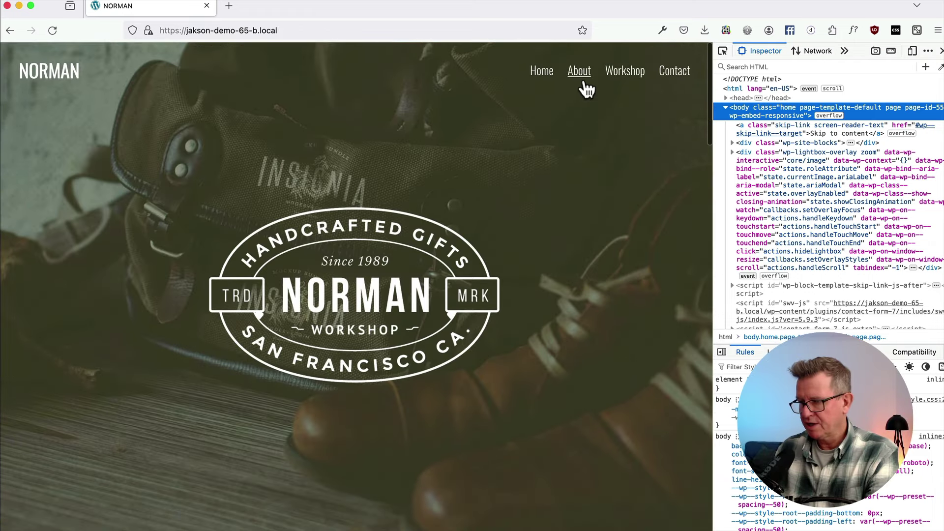
pyautogui.click(580, 73)
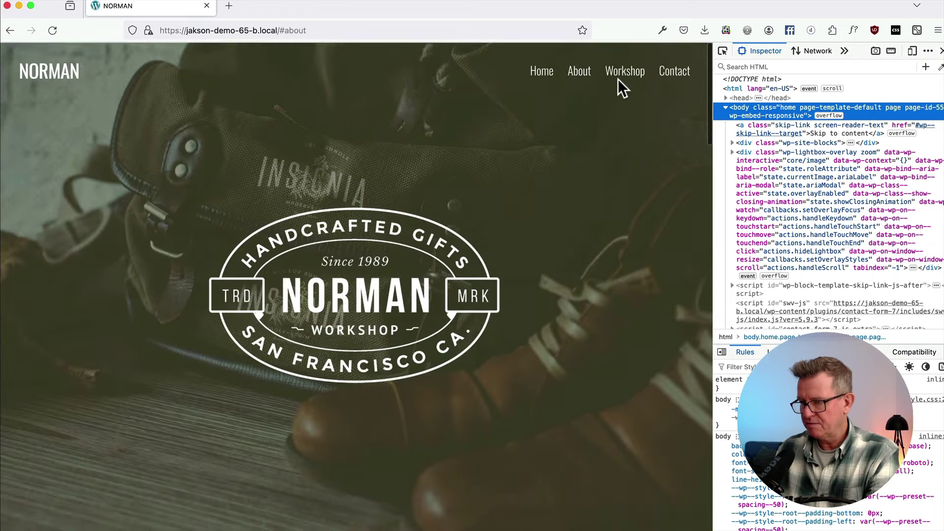
pyautogui.click(620, 73)
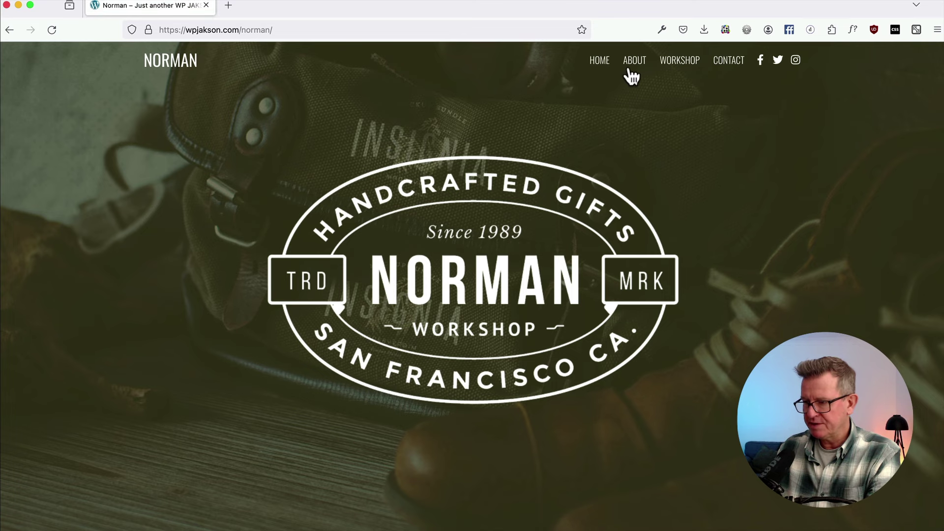
# Step: Compare the header's scrolling behaviour on the reference site wpjakson.com/norman with that of the local home page
pyautogui.scroll(-6, 630, 70)
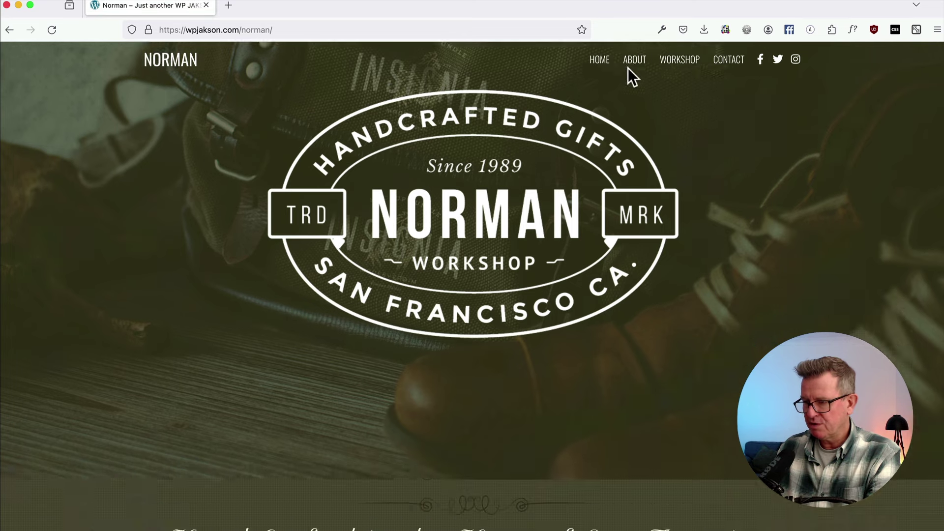
pyautogui.scroll(-3, 630, 70)
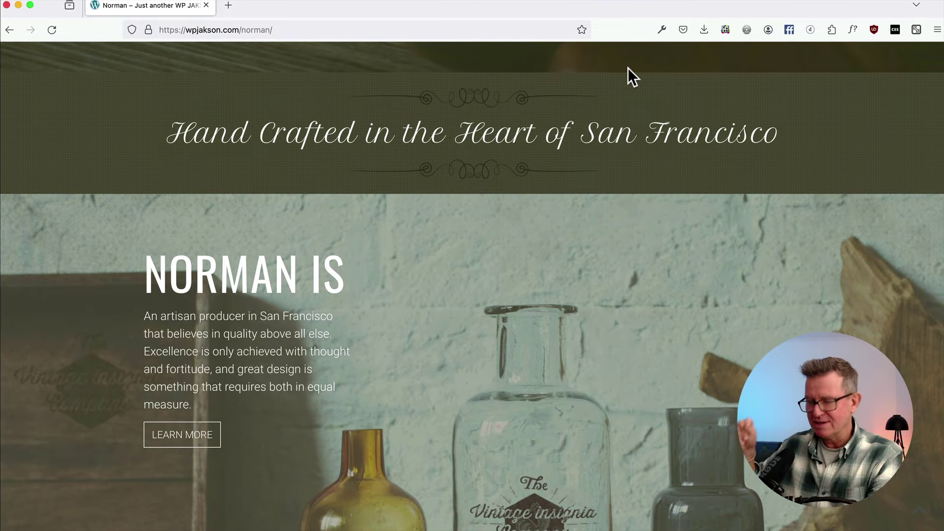
pyautogui.scroll(-15, 536, 184)
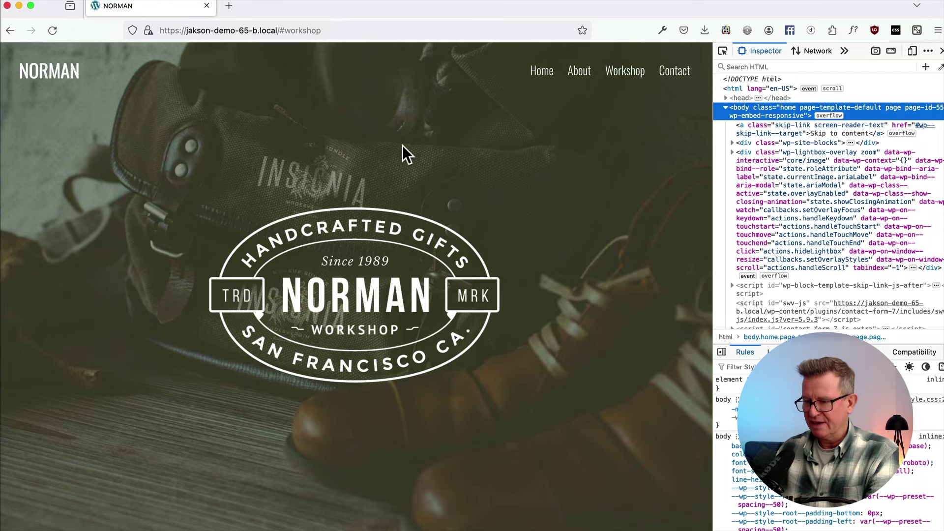
pyautogui.scroll(-3, 402, 146)
pyautogui.scroll(1, 618, 110)
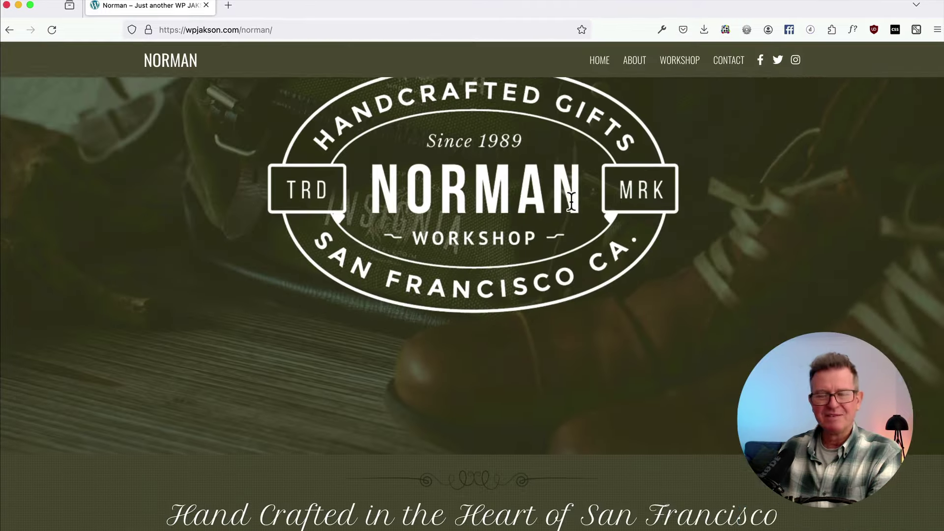
pyautogui.scroll(2, 571, 201)
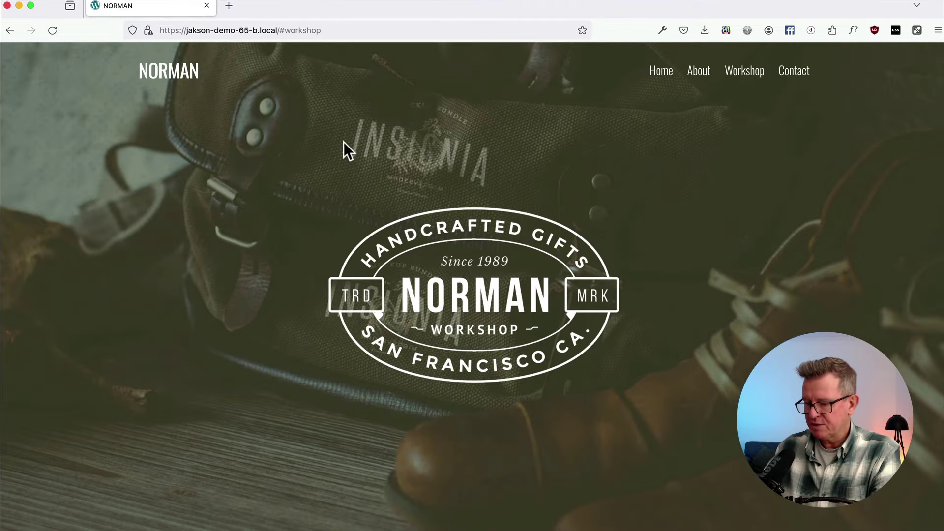
# Step: Preview the local home page at the 375 × 812 iPhone size and examine its layout down to the appointment form
pyautogui.press('super+alt+m')
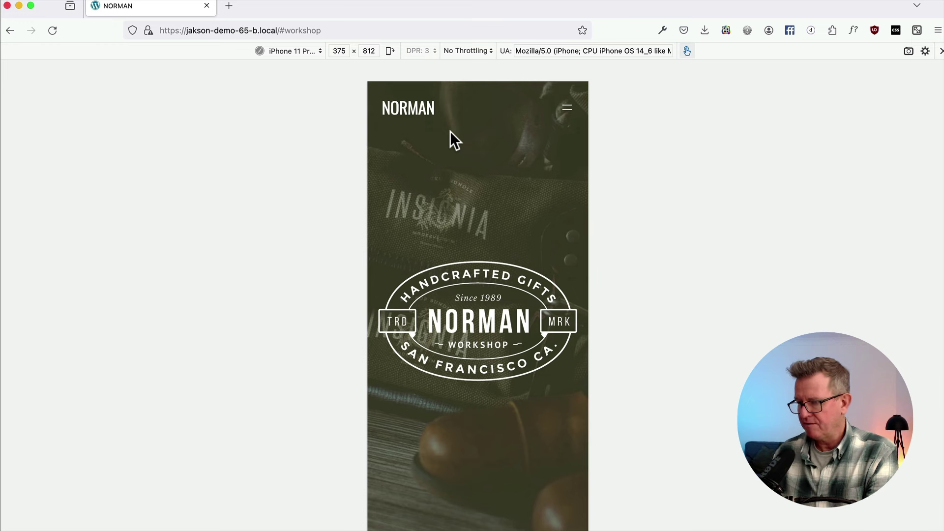
pyautogui.scroll(-10, 449, 130)
pyautogui.scroll(-15, 450, 130)
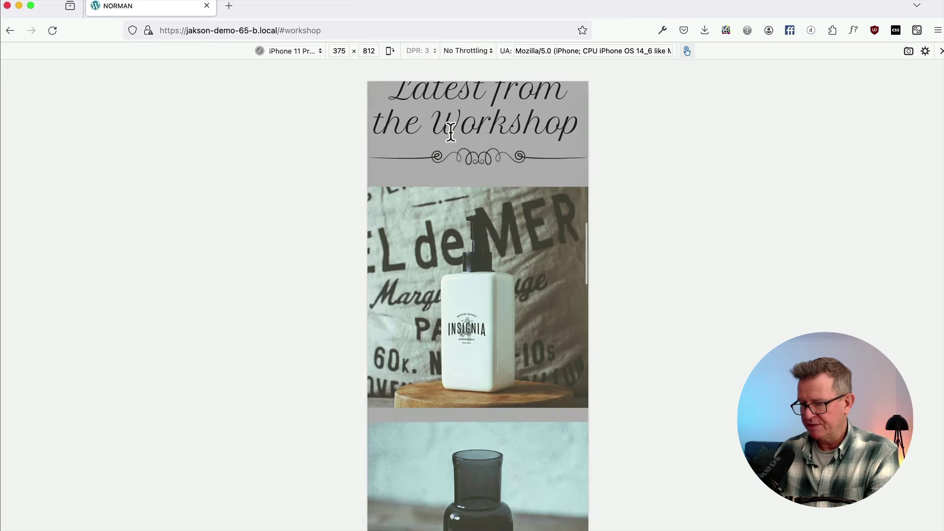
pyautogui.scroll(-15, 450, 131)
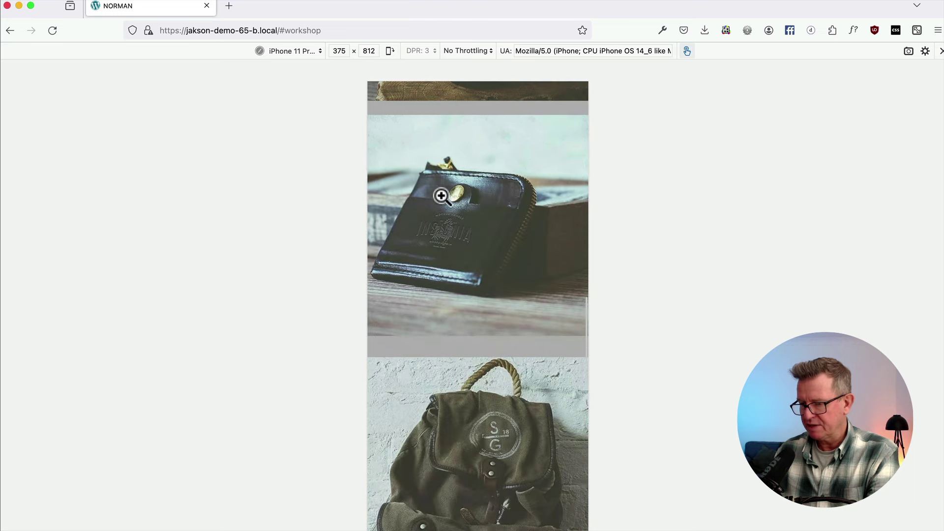
pyautogui.scroll(-15, 489, 302)
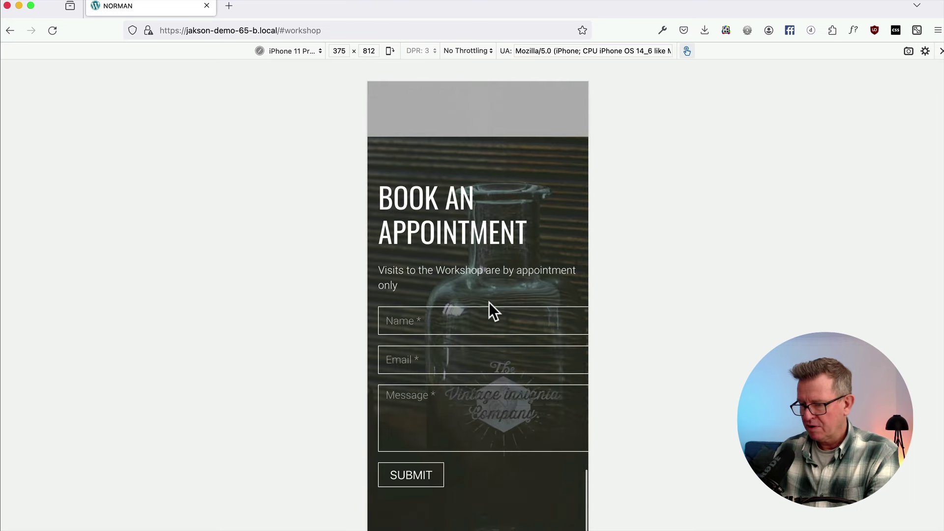
pyautogui.scroll(-3, 489, 301)
# Step: Inspect the appointment form's Name field and enlarge the pane showing its CSS rules
pyautogui.rightClick(468, 250)
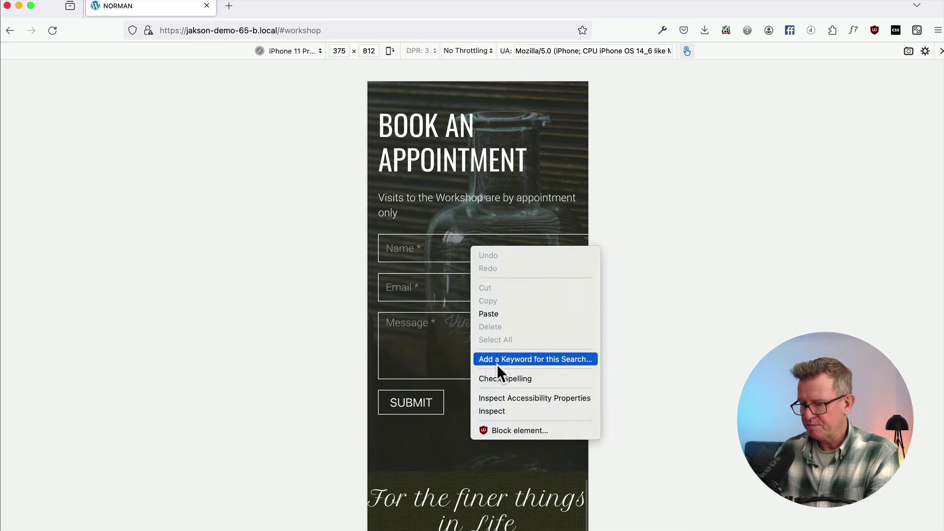
pyautogui.click(494, 409)
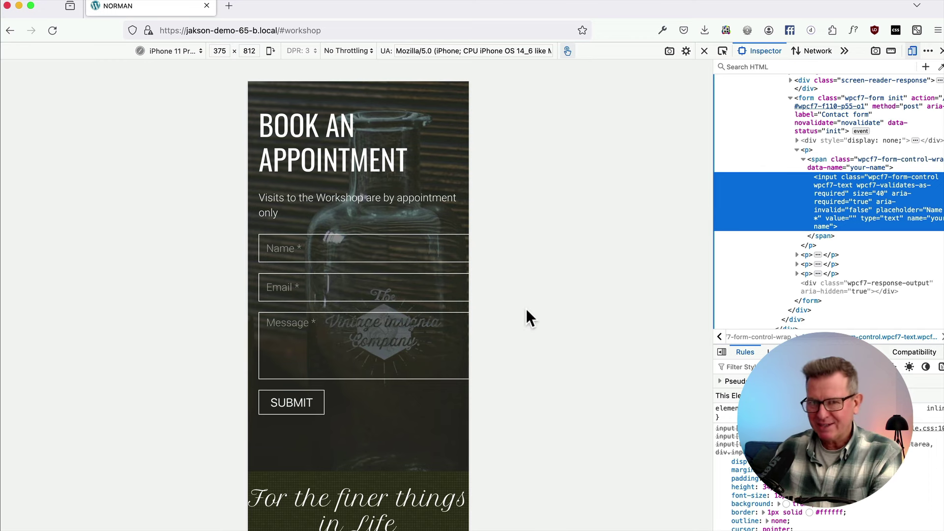
pyautogui.rightClick(747, 328)
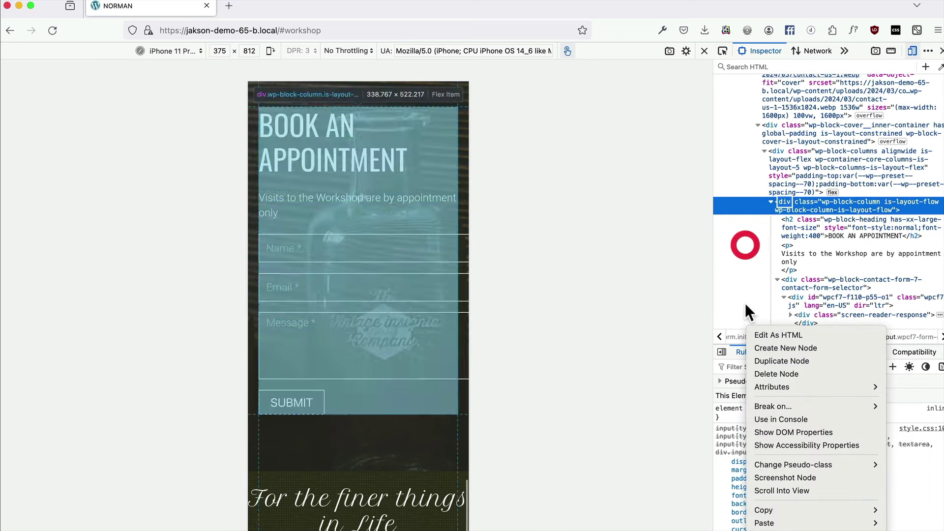
pyautogui.click(739, 339)
pyautogui.moveTo(742, 344); pyautogui.dragTo(820, 249)
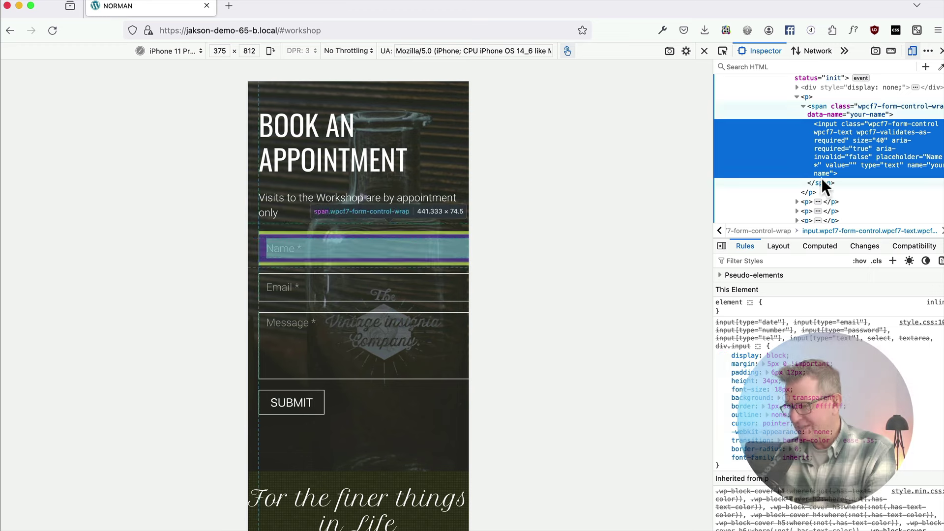
# Step: Add a CSS rule for the Name field's .wpcf7-form-control-wrap span with display: flex
pyautogui.click(815, 106)
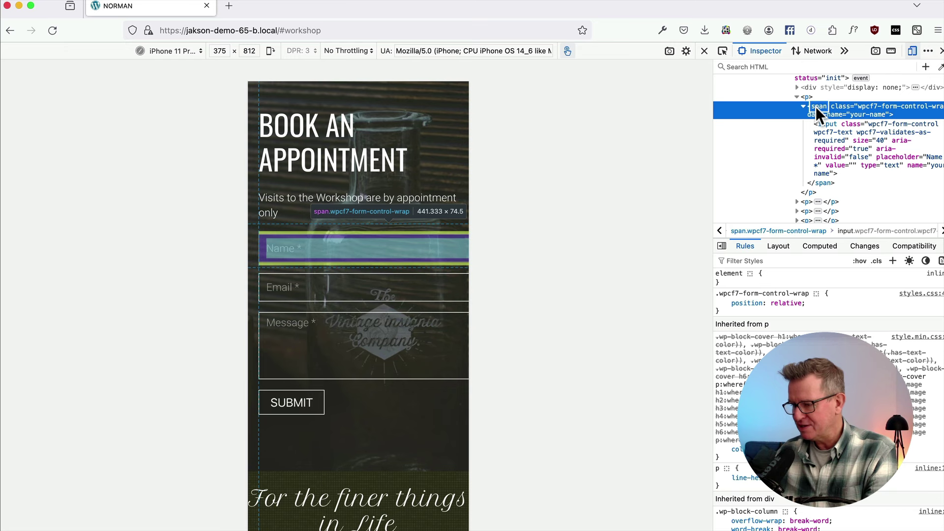
pyautogui.click(892, 260)
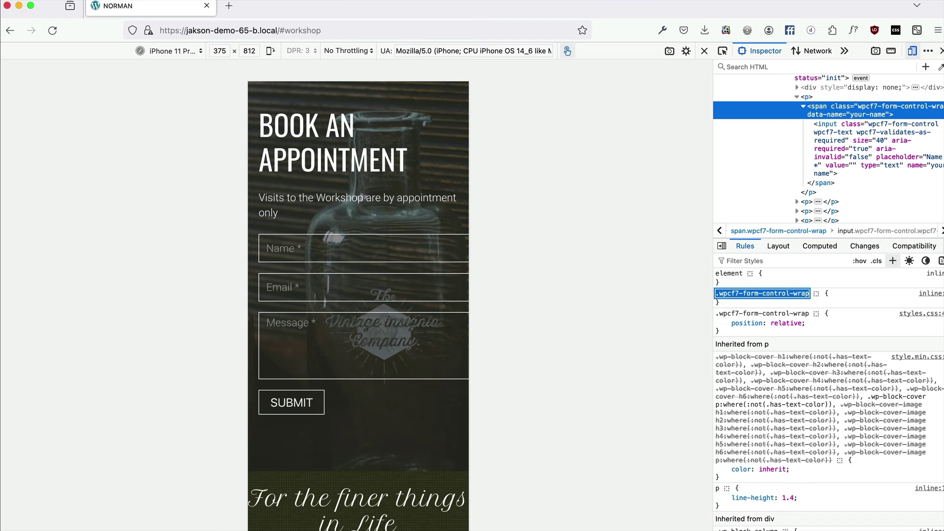
pyautogui.press('Return')
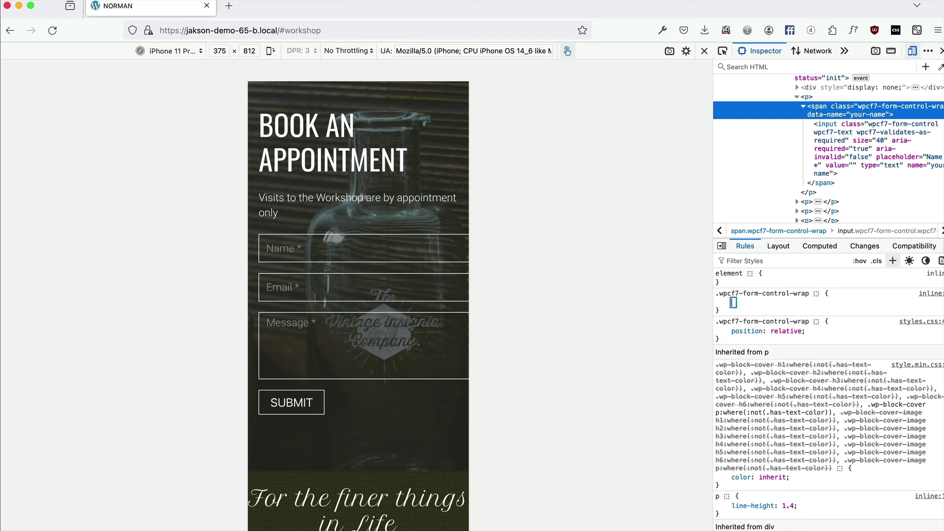
pyautogui.write('dis')
pyautogui.press('Tab')
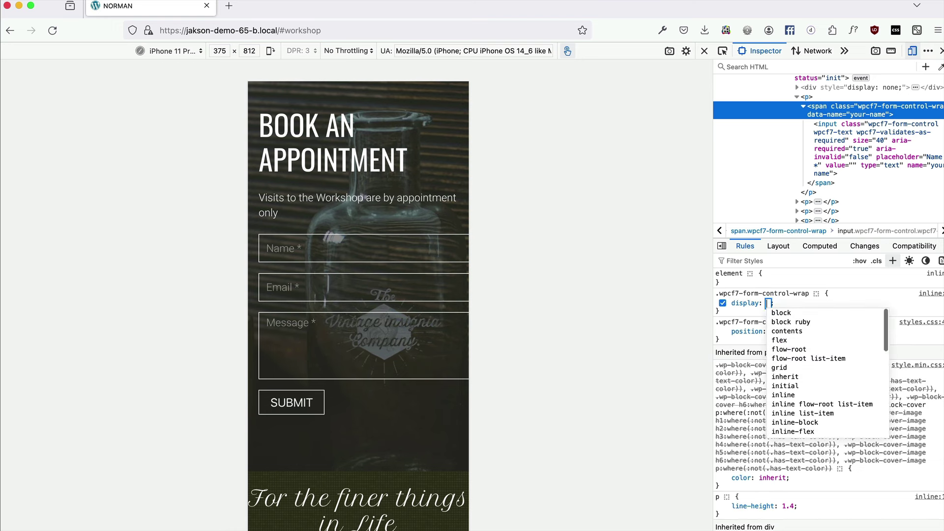
pyautogui.write('flex')
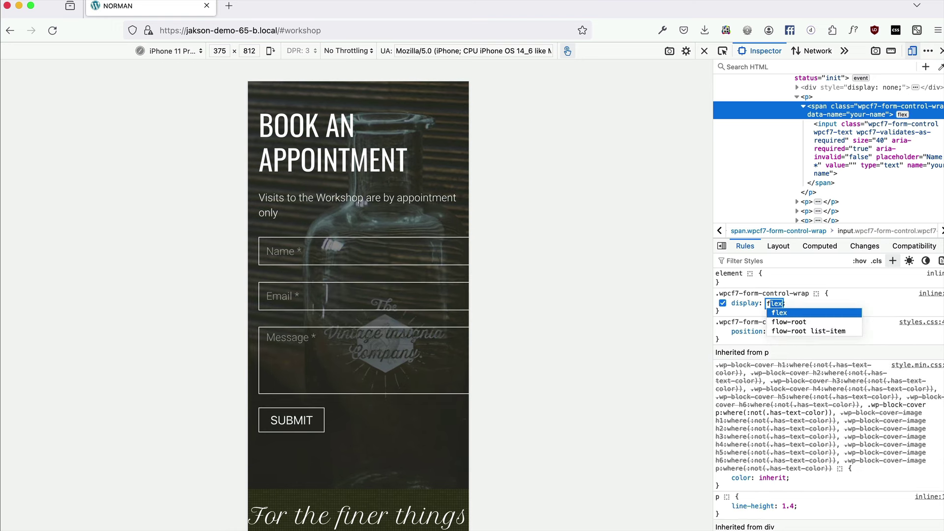
pyautogui.press('Return')
# Step: Add flex-direction: column to the .wpcf7-form-control-wrap rule
pyautogui.write('fle')
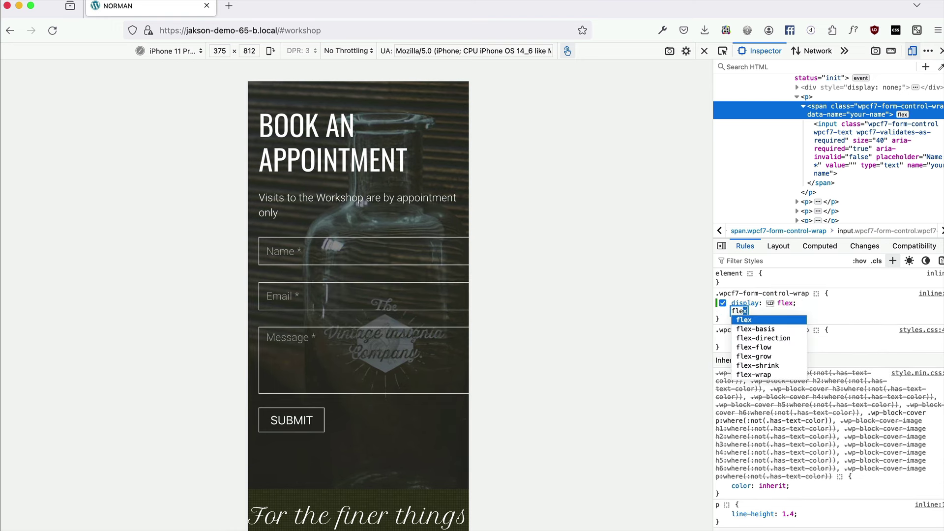
pyautogui.write('x-d')
pyautogui.press('Tab')
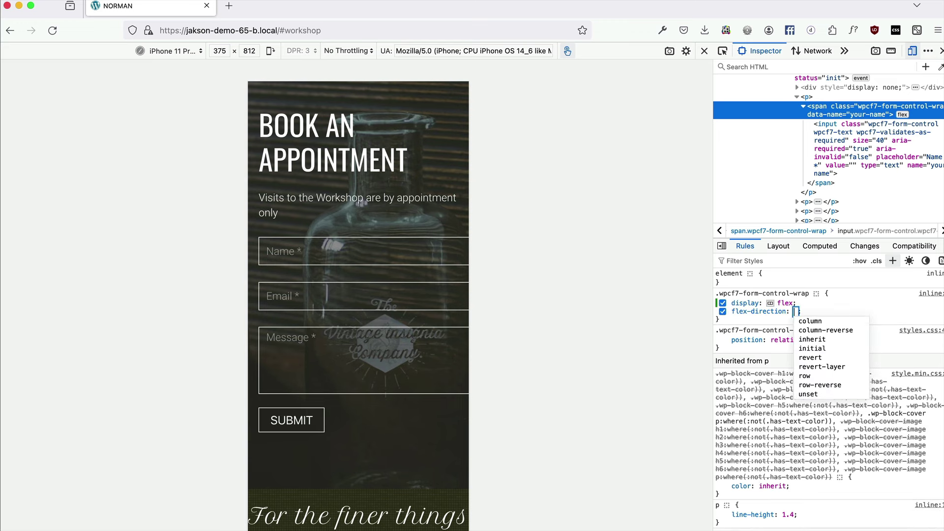
pyautogui.write('column')
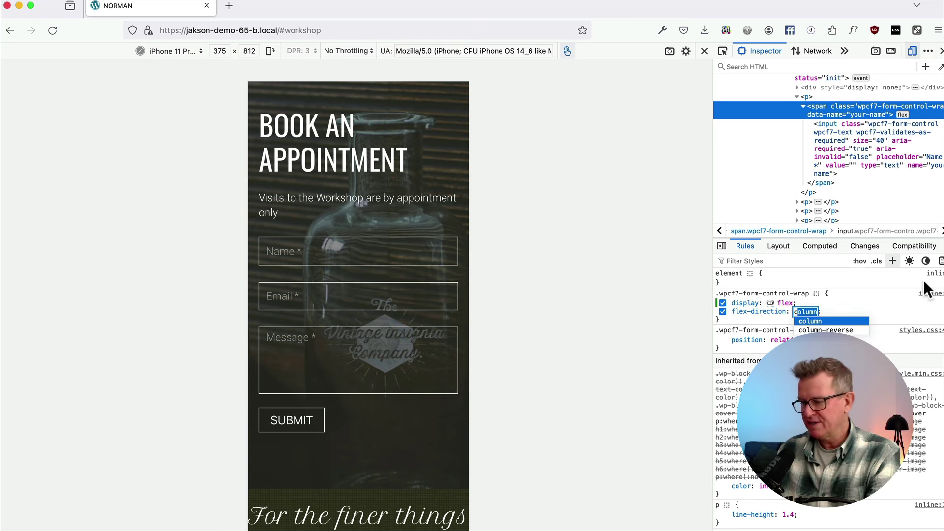
pyautogui.press('Return')
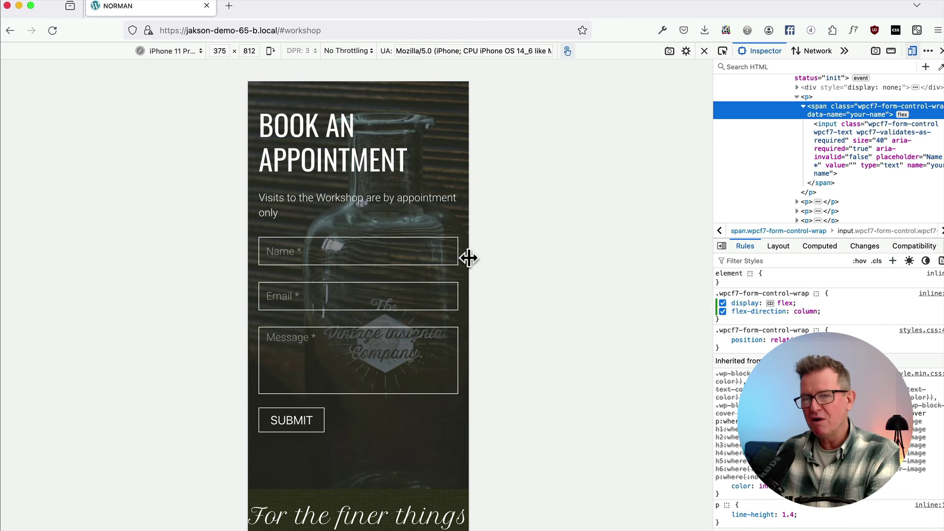
# Step: Copy the .wpcf7-form-control-wrap rule and switch to style.css in VS Code
pyautogui.rightClick(754, 290)
pyautogui.click(782, 313)
pyautogui.press('super+Tab')
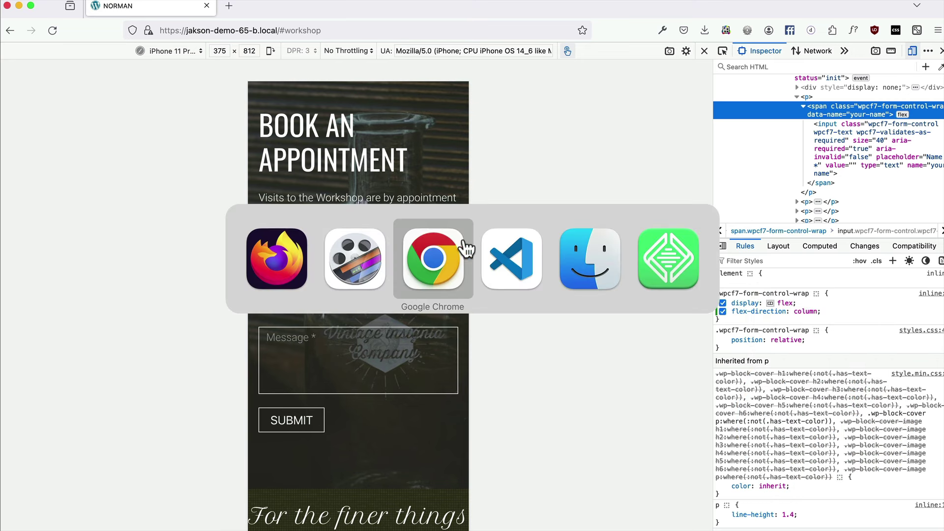
pyautogui.click(511, 261)
pyautogui.press('Return')
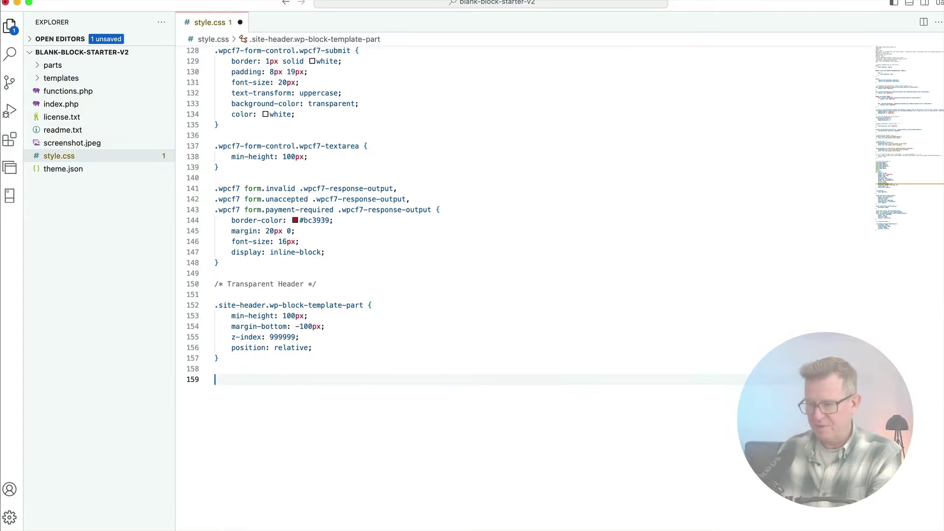
# Step: Paste the copied .wpcf7-form-control-wrap rule above the Transparent Header comment in style.css and save the file
pyautogui.scroll(2, 337, 235)
pyautogui.click(249, 316)
pyautogui.press('Return')
pyautogui.press('Return')
pyautogui.press('Return')
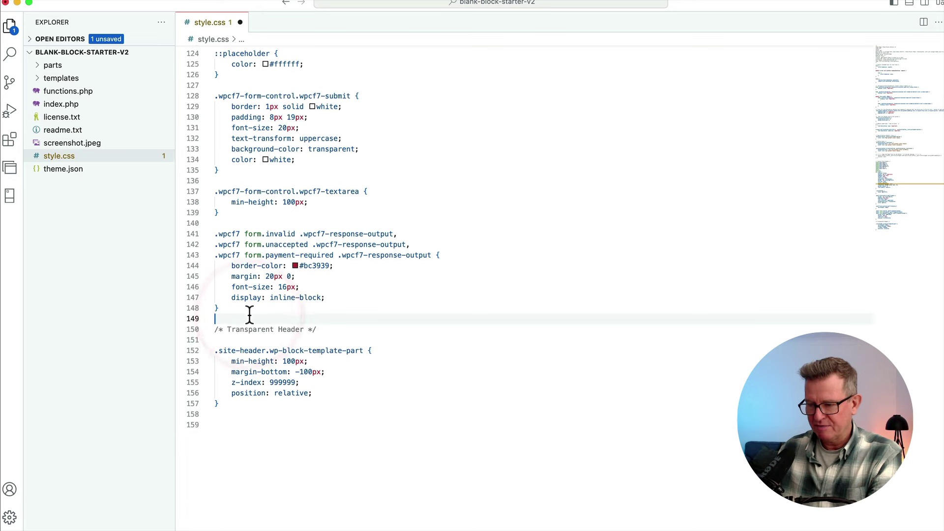
pyautogui.press('Return')
pyautogui.press('Up')
pyautogui.press('Up')
pyautogui.press('Up')
pyautogui.press('super+v')
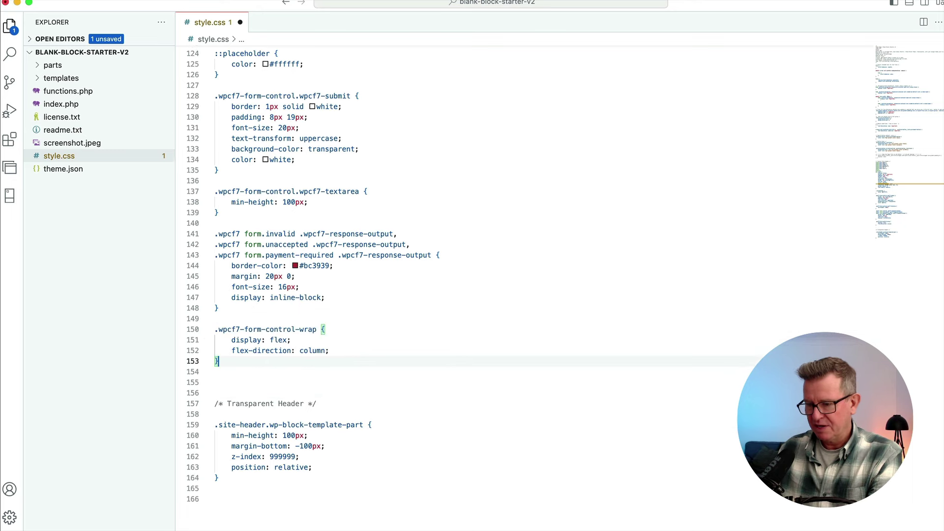
pyautogui.press('super+s')
# Step: Switch to Firefox, reload the home page and check the mobile layout and the opened navigation menu
pyautogui.press('super+Tab')
pyautogui.press('super+r')
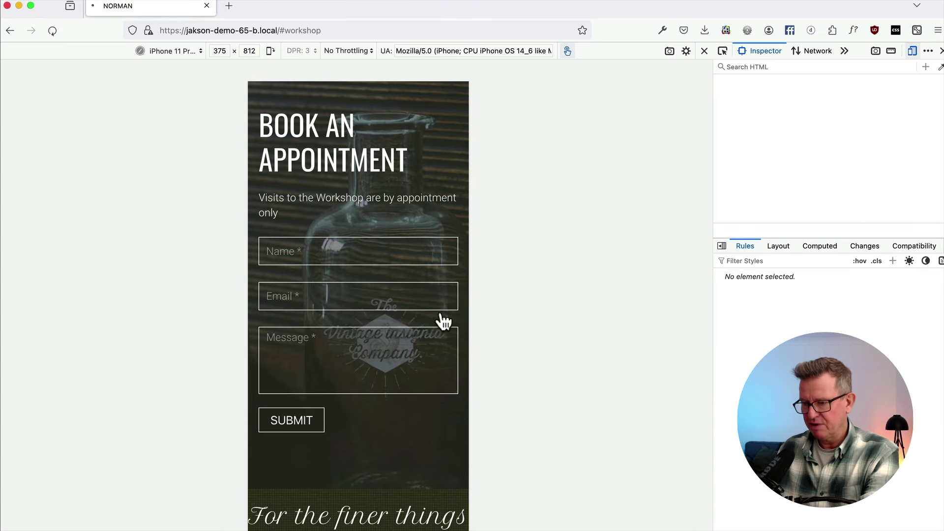
pyautogui.scroll(-10, 442, 254)
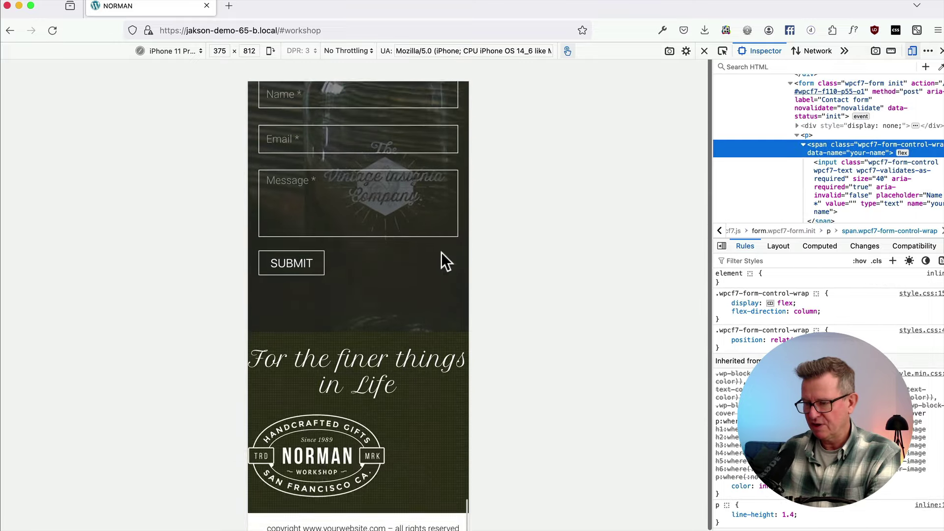
pyautogui.scroll(12, 441, 254)
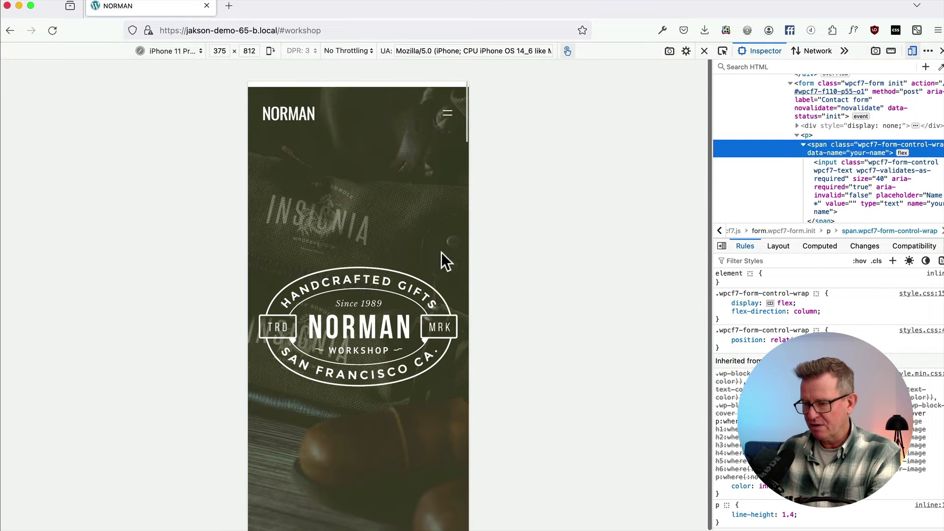
pyautogui.click(448, 110)
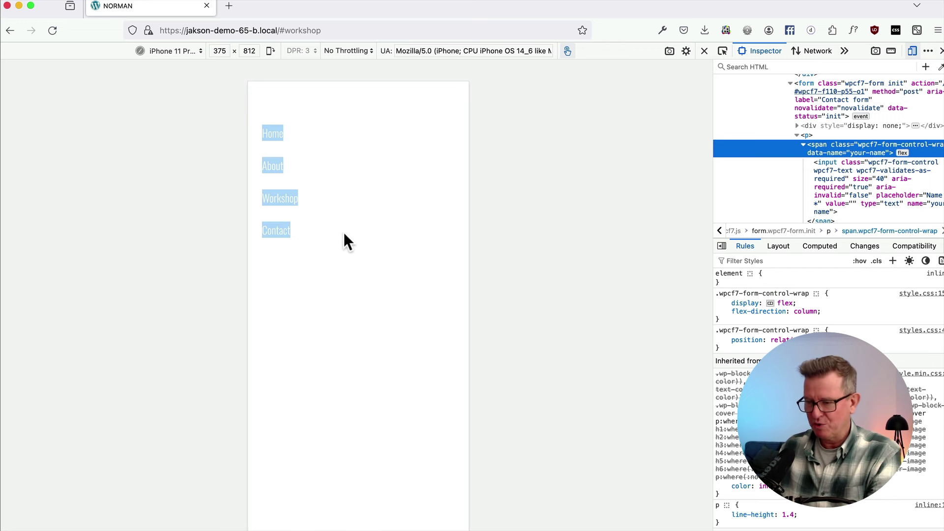
pyautogui.click(454, 106)
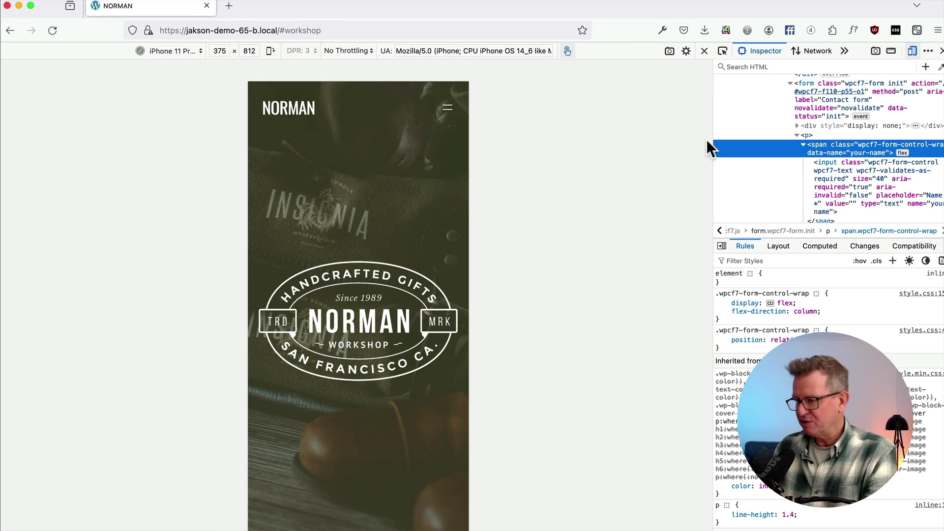
# Step: Widen the developer tools, inspect the hamburger button and select the #modal-1 container to examine its styles with the menu open
pyautogui.moveTo(712, 141); pyautogui.dragTo(674, 138)
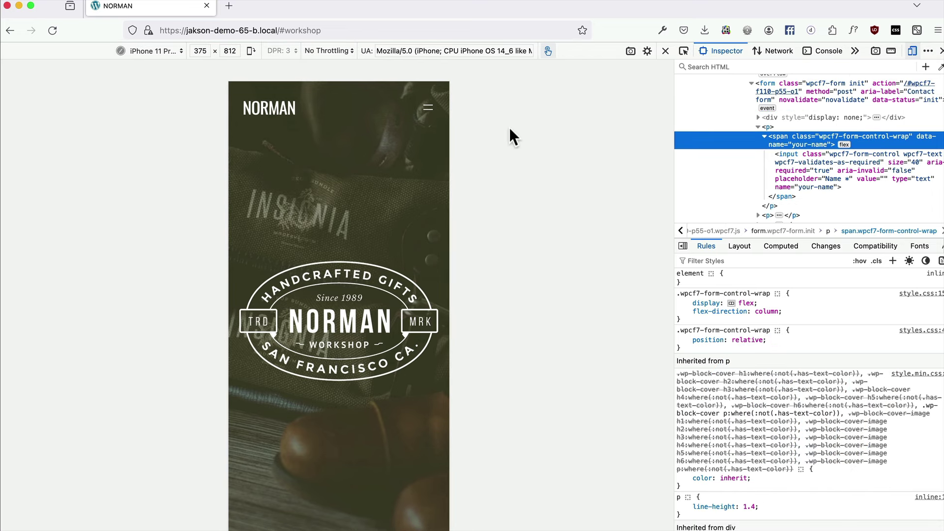
pyautogui.rightClick(431, 109)
pyautogui.click(467, 267)
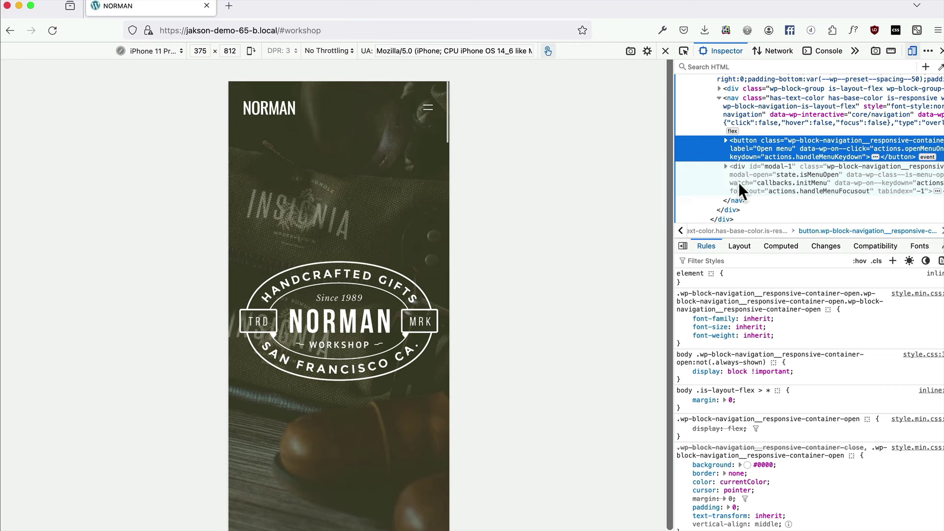
pyautogui.click(736, 166)
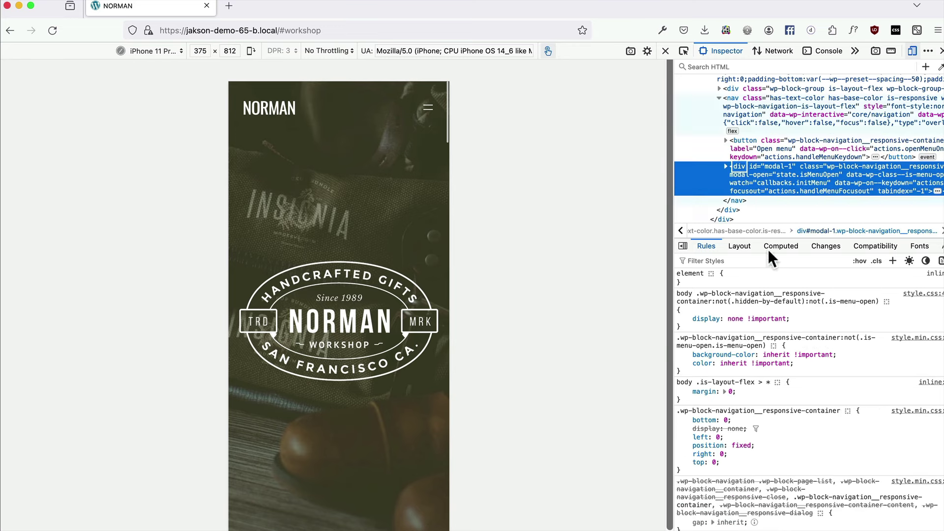
pyautogui.click(431, 111)
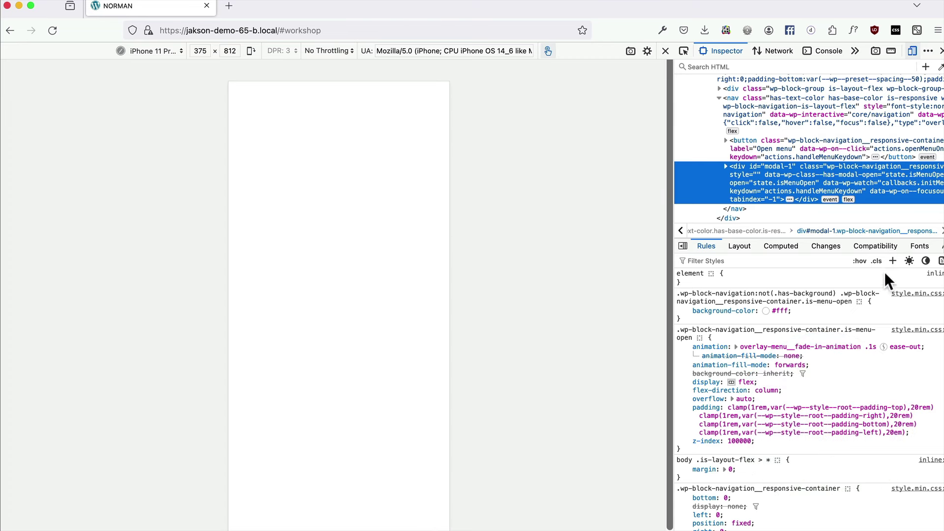
# Step: Add a #modal-1.has-modal-open rule with background: red !important and open the mobile menu to check it
pyautogui.click(893, 261)
pyautogui.press('Right')
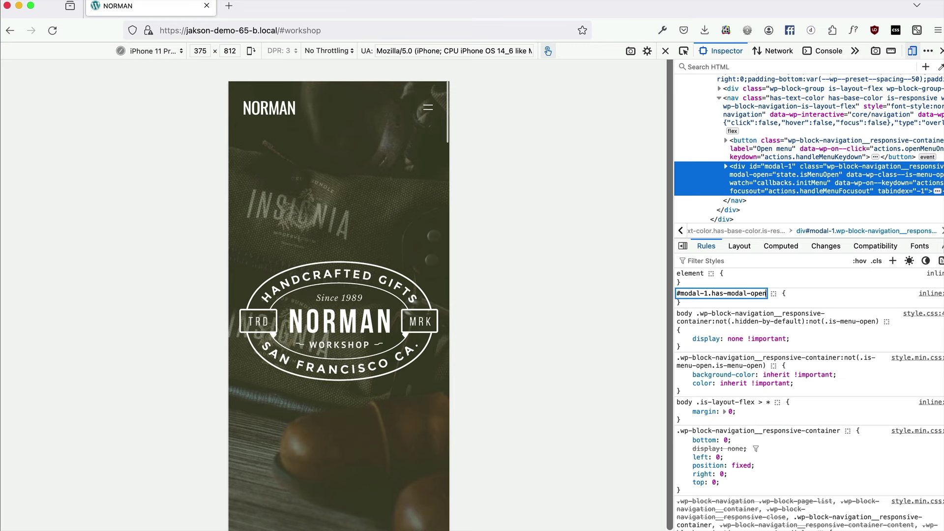
pyautogui.press('Return')
pyautogui.write('background')
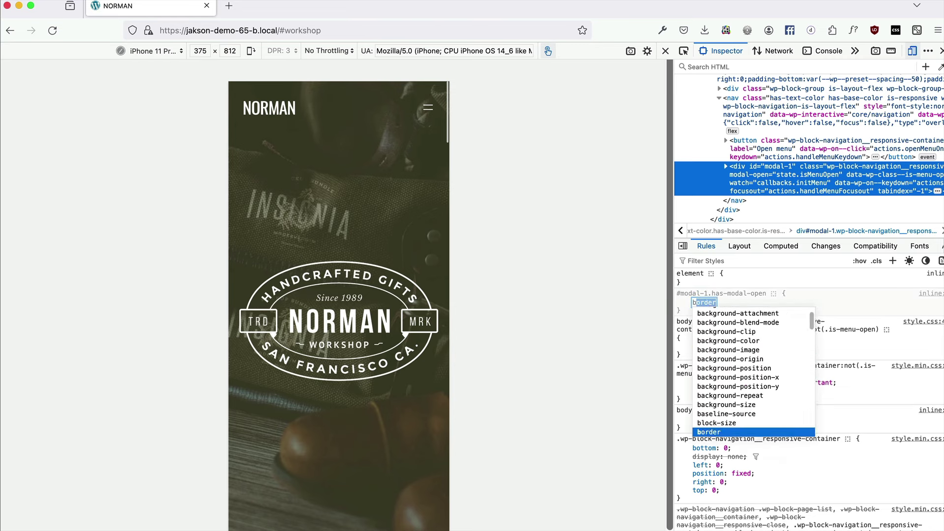
pyautogui.press('Tab')
pyautogui.write('ed !')
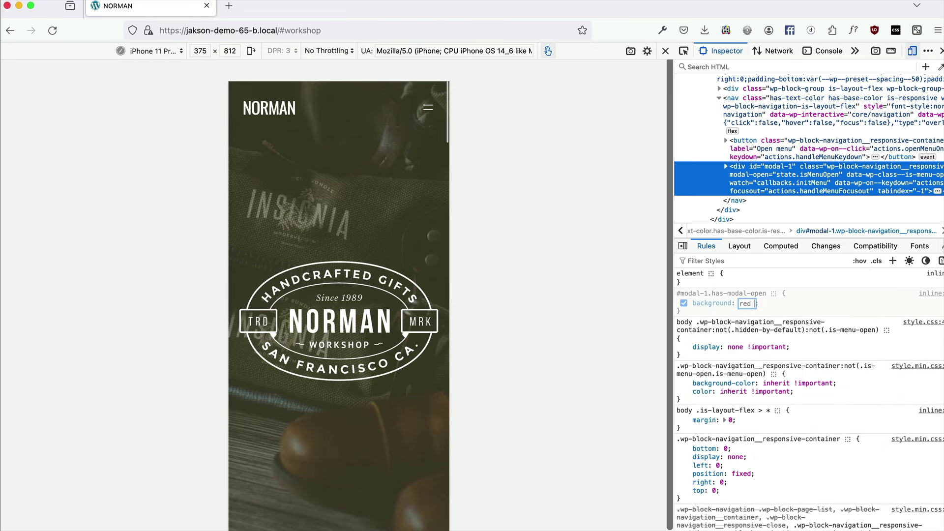
pyautogui.click(839, 303)
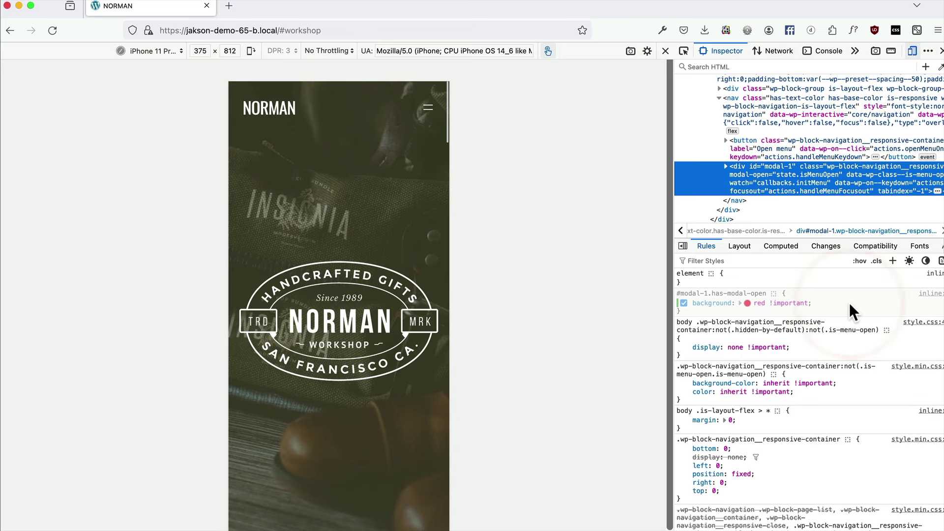
pyautogui.click(420, 105)
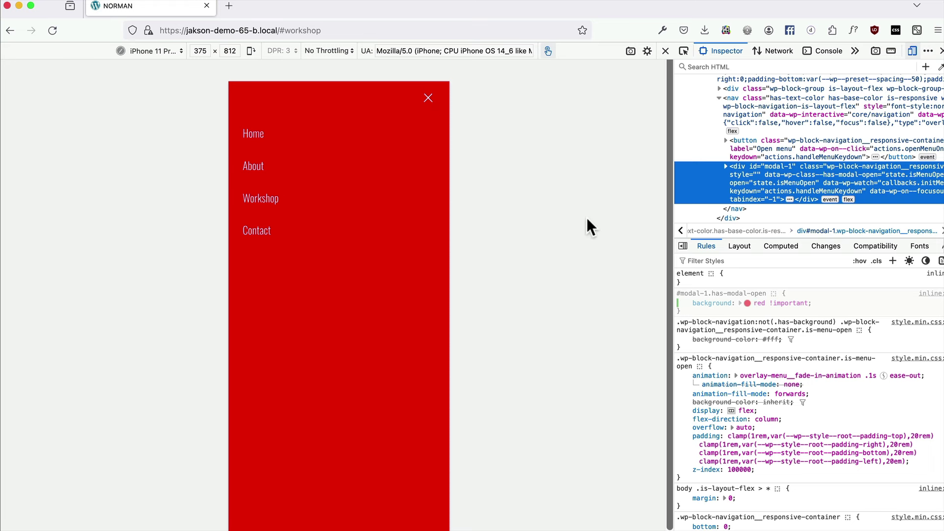
# Step: Switch to the reference site wpjakson.com/norman, bring up its sticky header and sample the header's background colour
pyautogui.press('super+Tab')
pyautogui.press('super+shift+Tab')
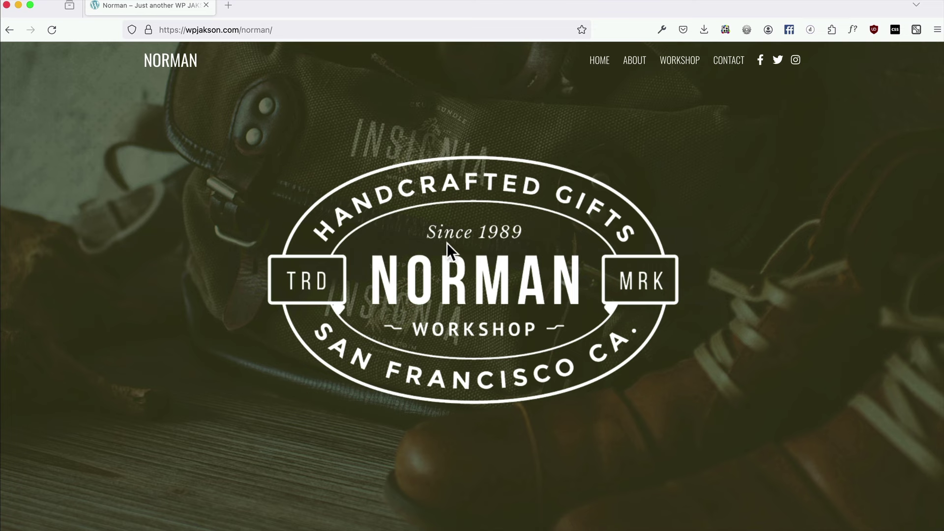
pyautogui.scroll(-10, 500, 114)
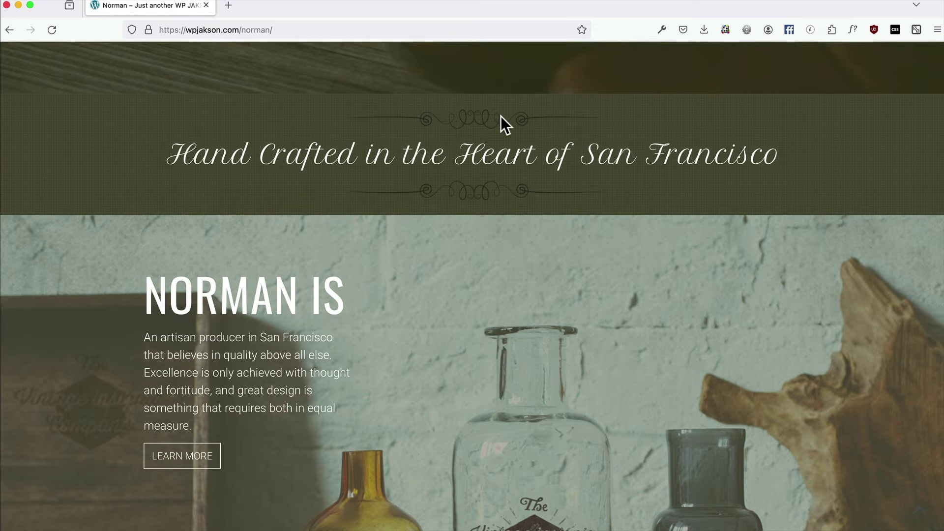
pyautogui.scroll(1, 500, 116)
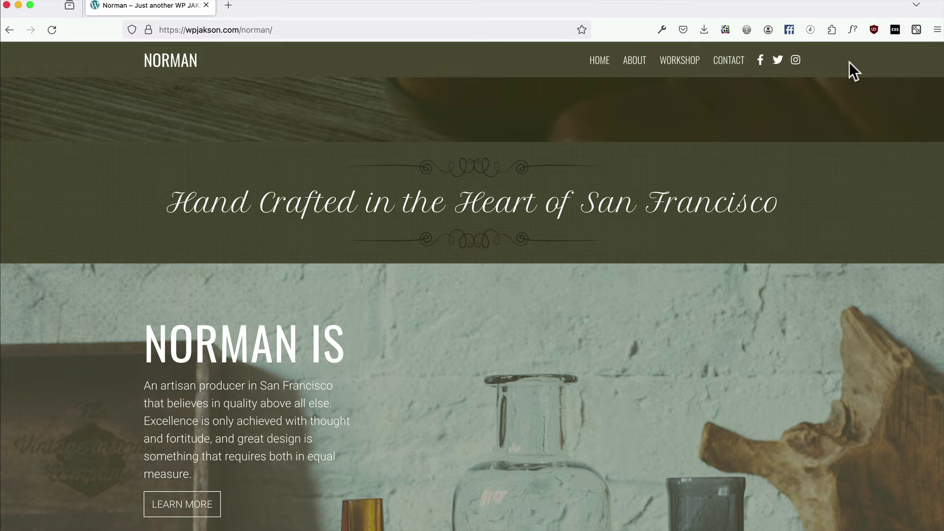
pyautogui.press('super+alt+i')
pyautogui.click(935, 70)
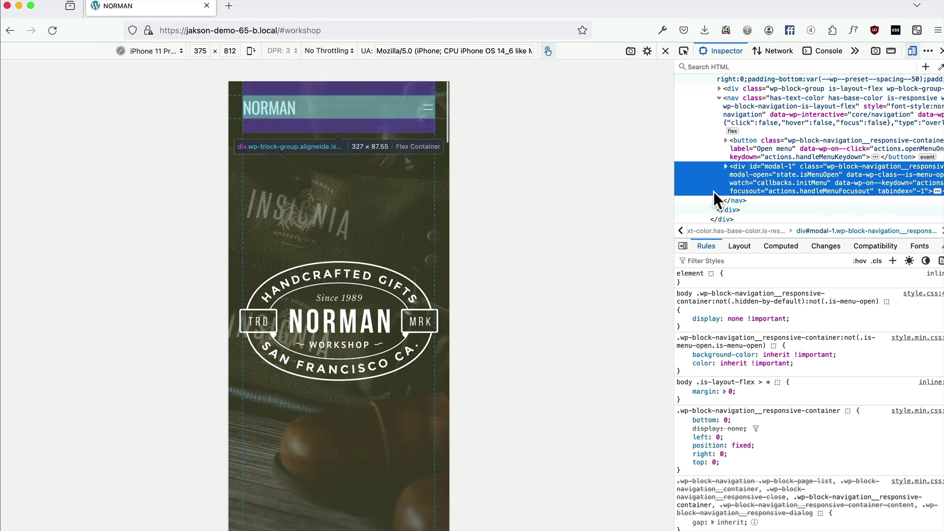
# Step: Open the mobile menu and set the #modal-1.has-modal-open rule's background to #57533d !important
pyautogui.click(433, 109)
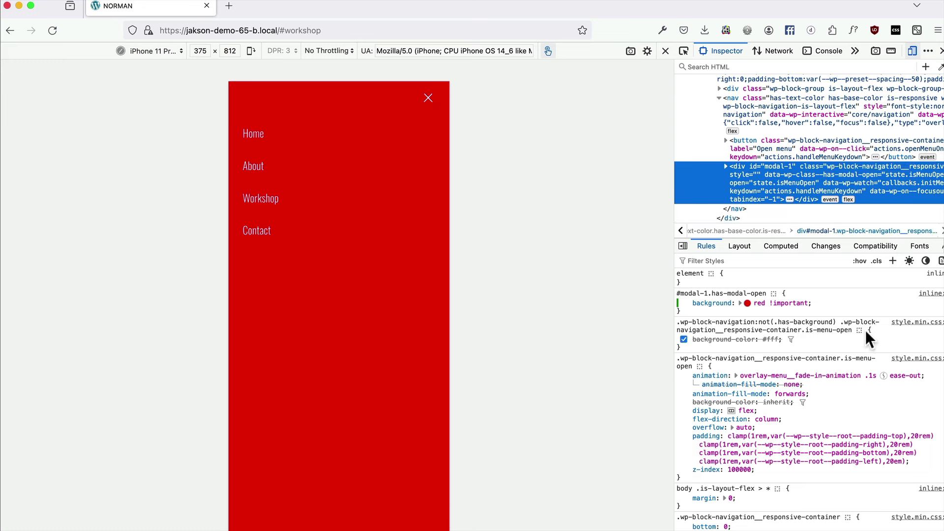
pyautogui.click(752, 302)
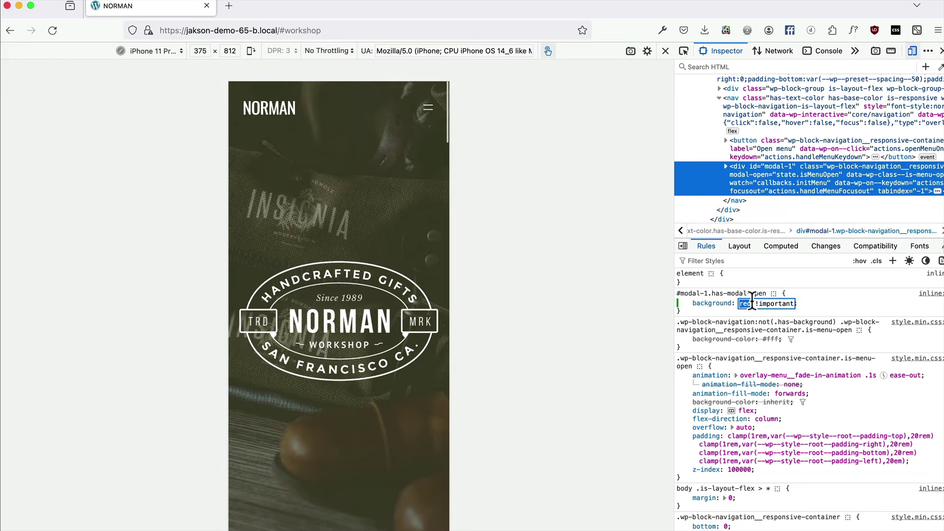
pyautogui.click(872, 309)
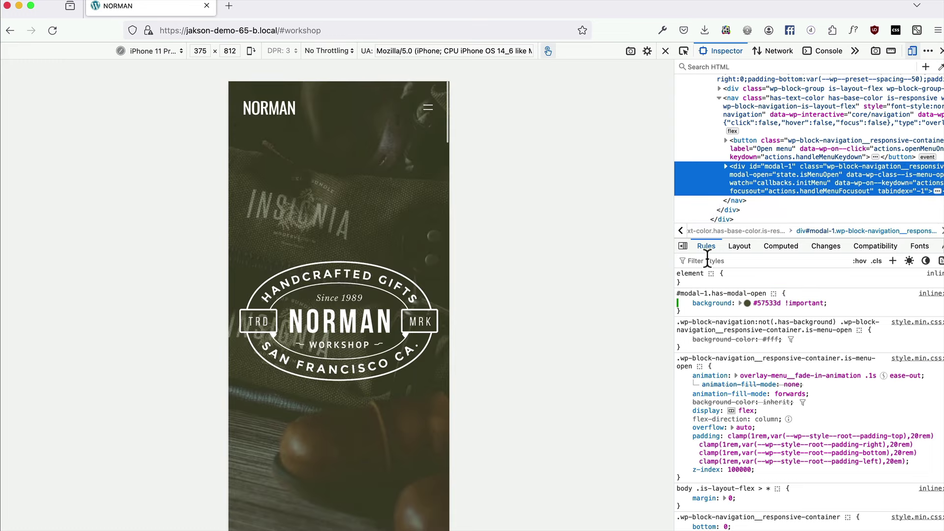
# Step: Copy the #modal-1.has-modal-open rule and open the mobile menu to check its background
pyautogui.click(811, 301)
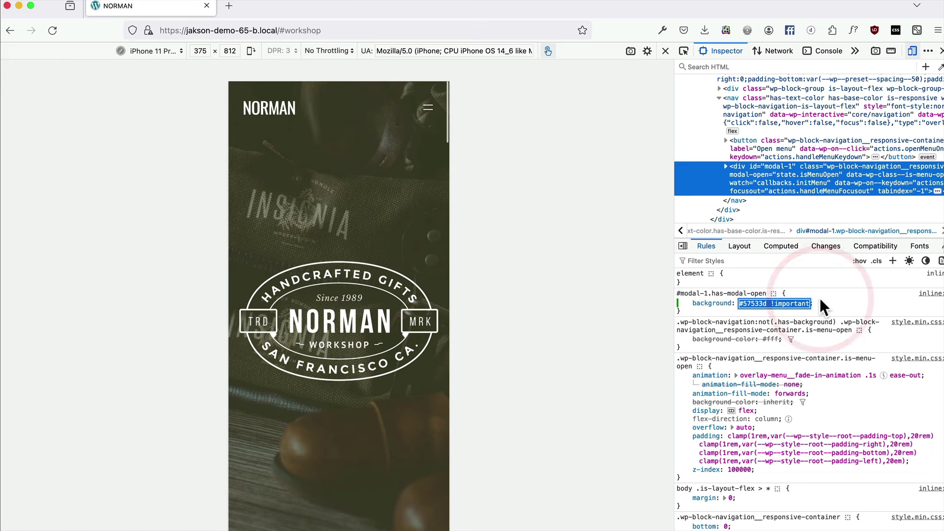
pyautogui.rightClick(729, 293)
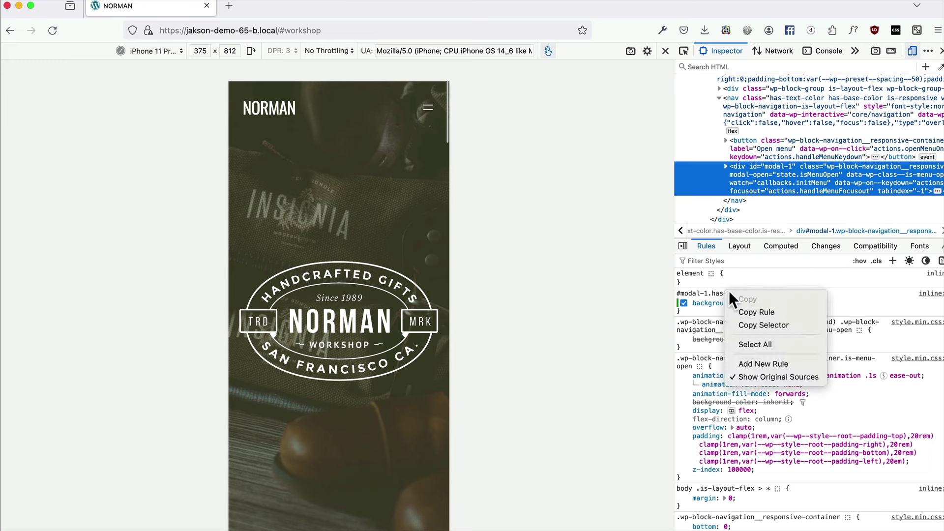
pyautogui.click(428, 109)
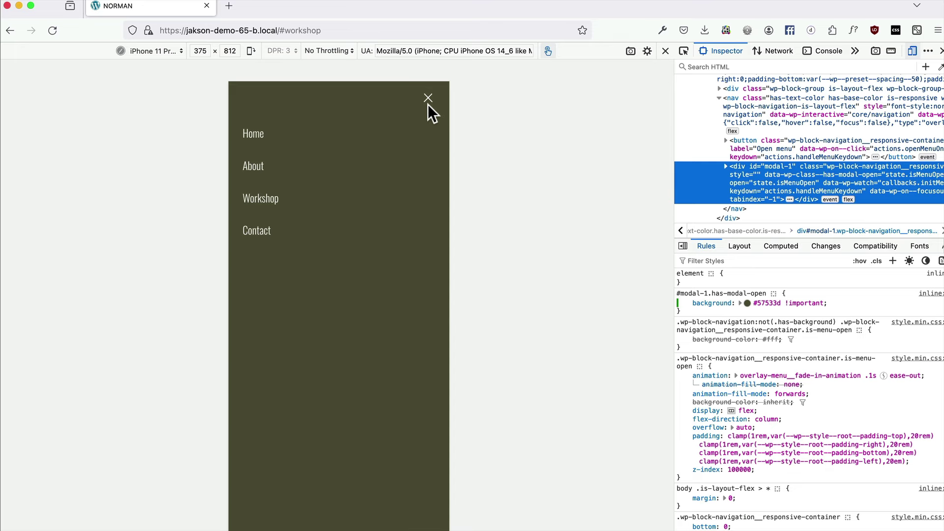
pyautogui.click(427, 103)
# Step: Switch to VS Code and add the comment "Mobile menu bg" below the Transparent Header rule at the end of style.css
pyautogui.press('super+Tab')
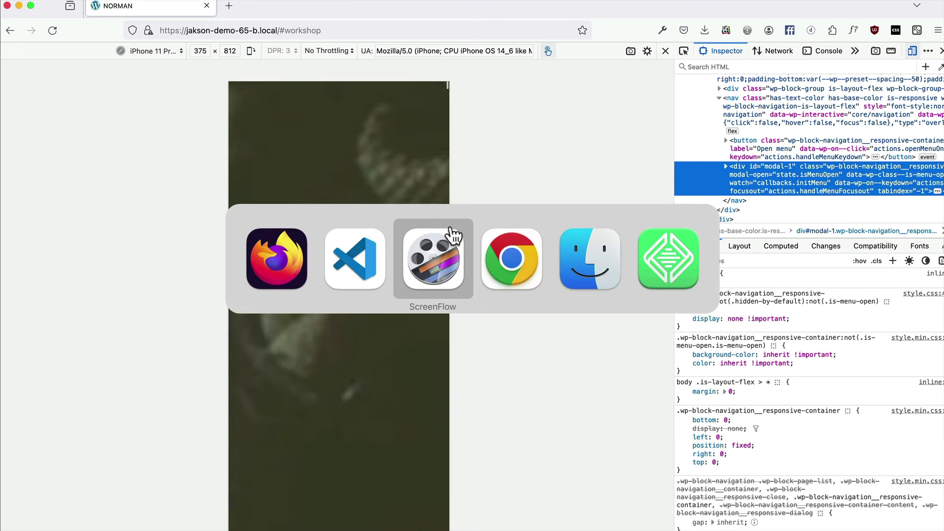
pyautogui.click(384, 248)
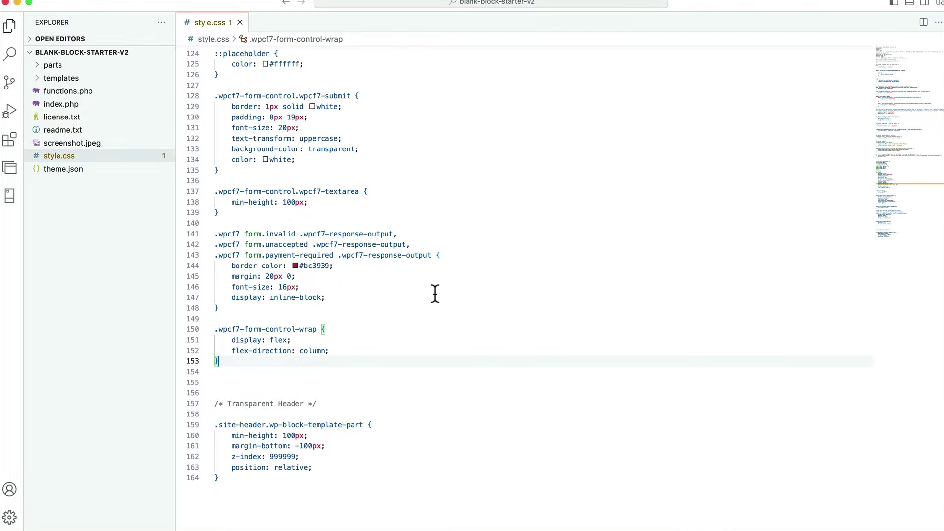
pyautogui.scroll(-8, 416, 316)
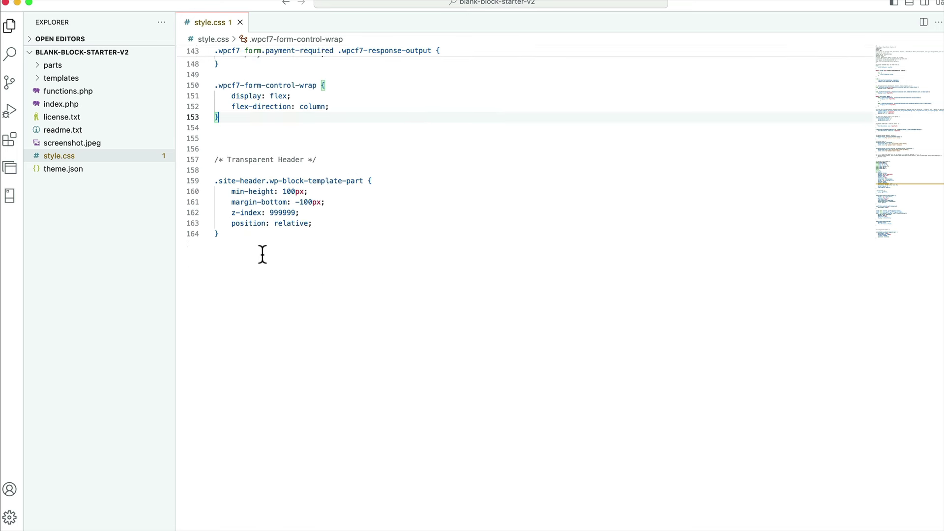
pyautogui.scroll(3, 262, 254)
pyautogui.click(242, 295)
pyautogui.press('Return')
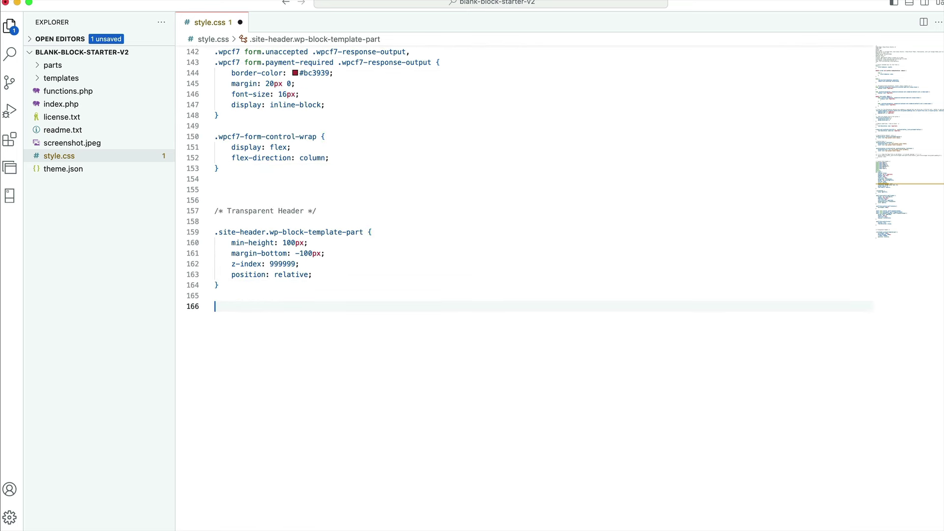
pyautogui.scroll(-3, 491, 246)
pyautogui.write('/*  Mob')
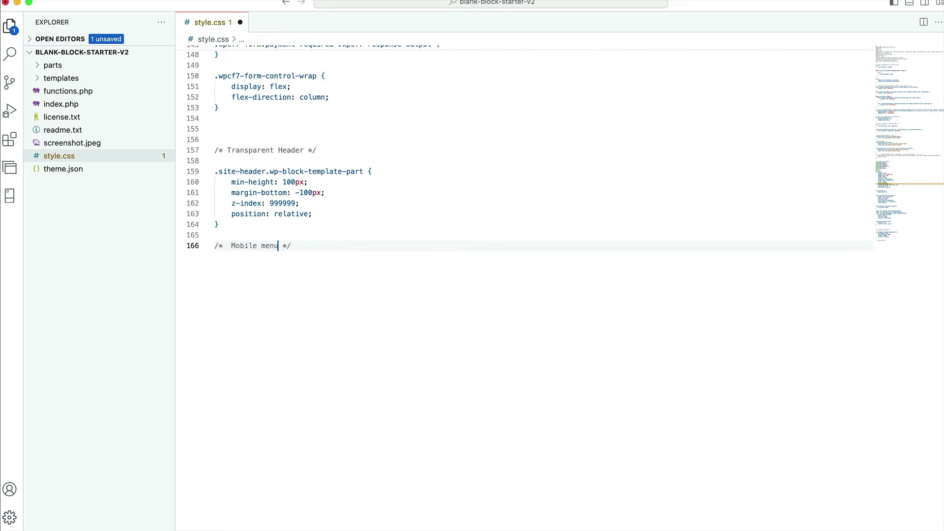
pyautogui.write('ile menu bg')
pyautogui.press('End')
# Step: Add the #modal-1.has-modal-open rule with background: #57533d !important below the Mobile menu bg comment
pyautogui.press('Return')
pyautogui.press('Return')
pyautogui.write('#modal-1.has-modal-open {     background: #57533d !important; }')
# Step: Switch to Firefox and test the mobile menu by opening it and following its About and Contact links
pyautogui.press('super+Tab')
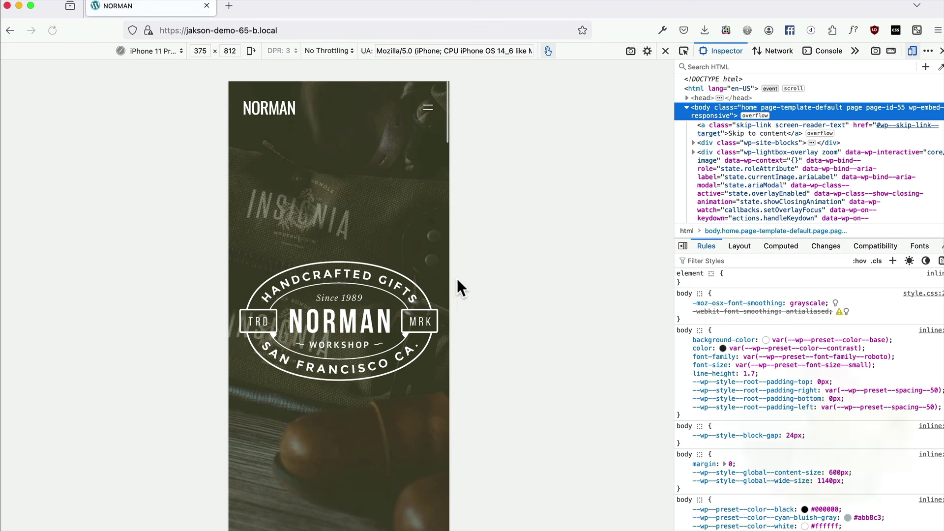
pyautogui.click(429, 112)
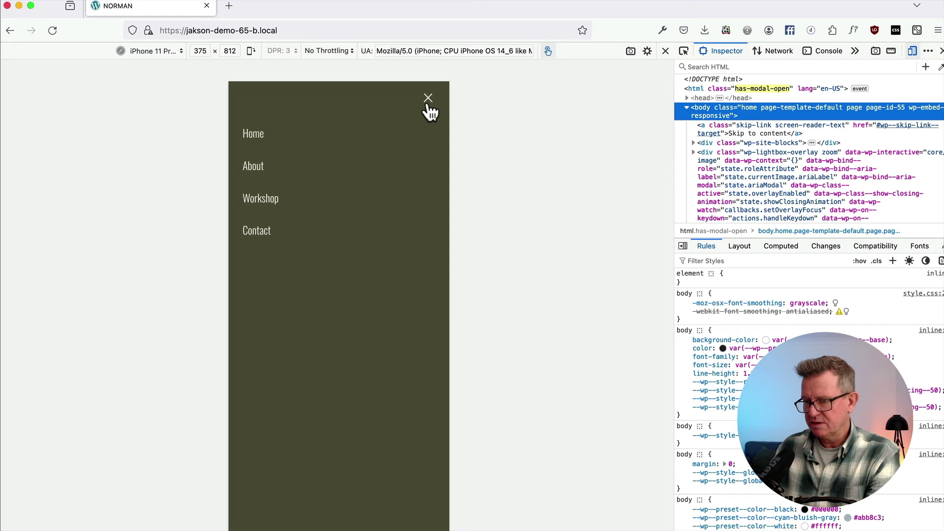
pyautogui.click(253, 167)
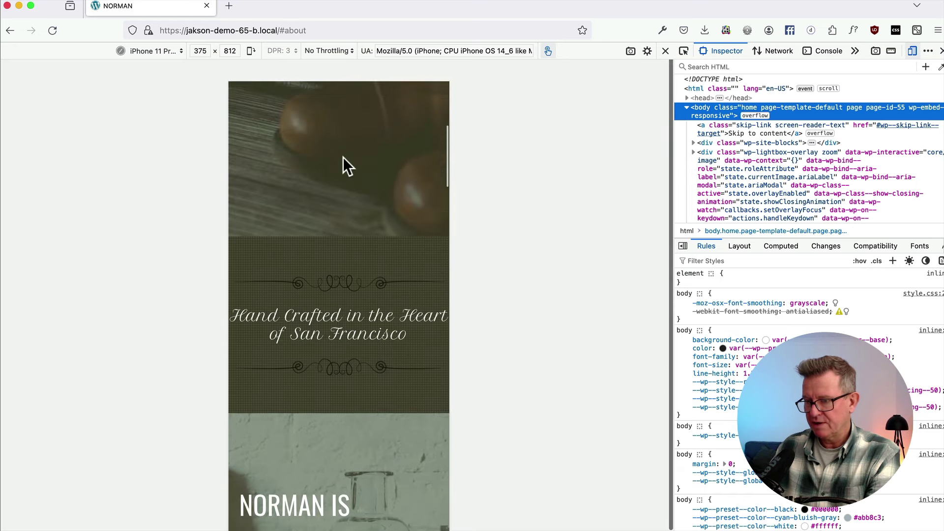
pyautogui.click(434, 98)
pyautogui.click(344, 257)
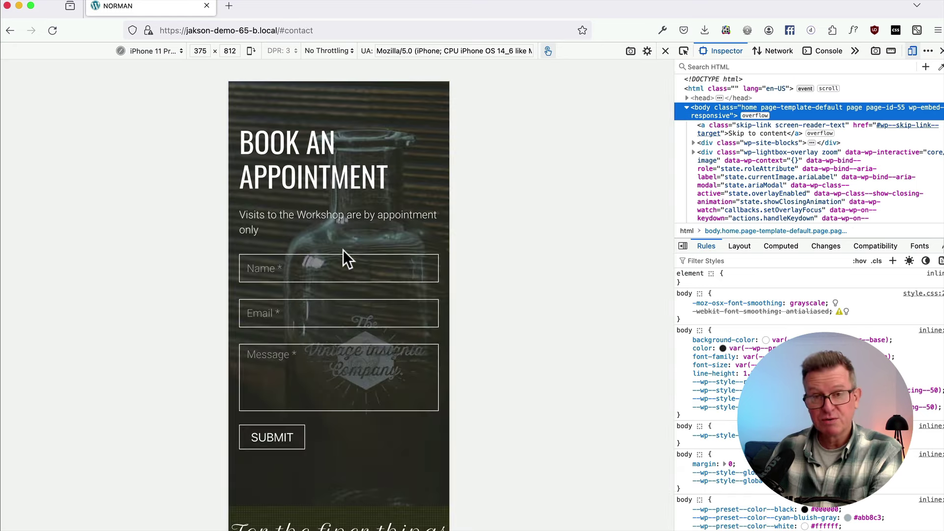
# Step: Leave the responsive mobile preview and check the desktop layout up to the header
pyautogui.press('super+alt+m')
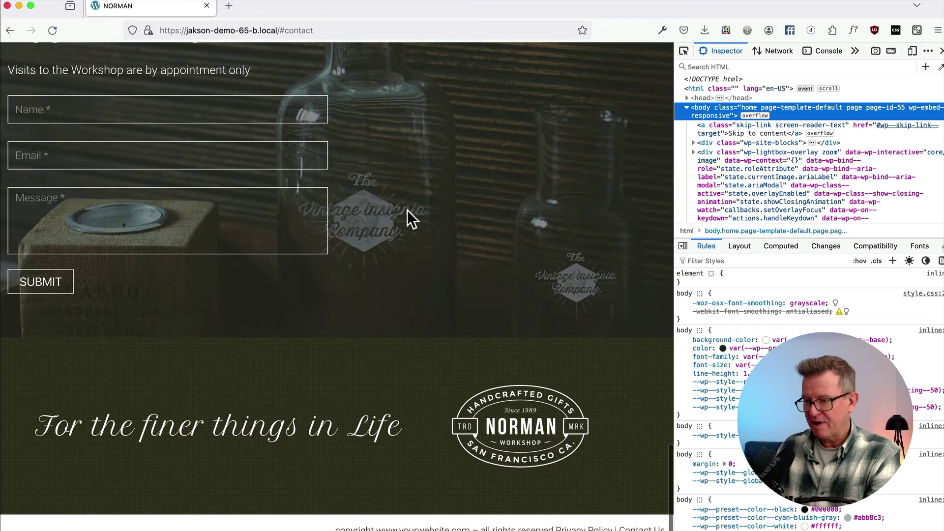
pyautogui.scroll(20, 407, 210)
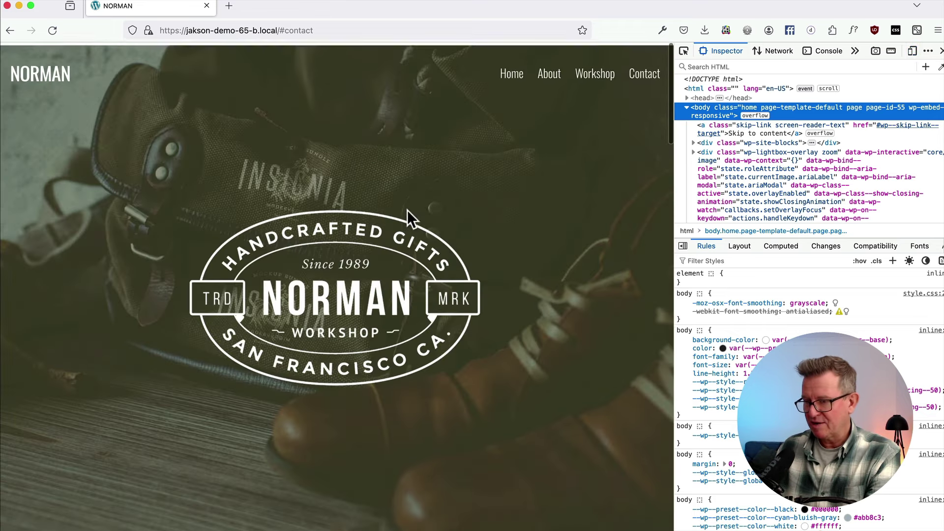